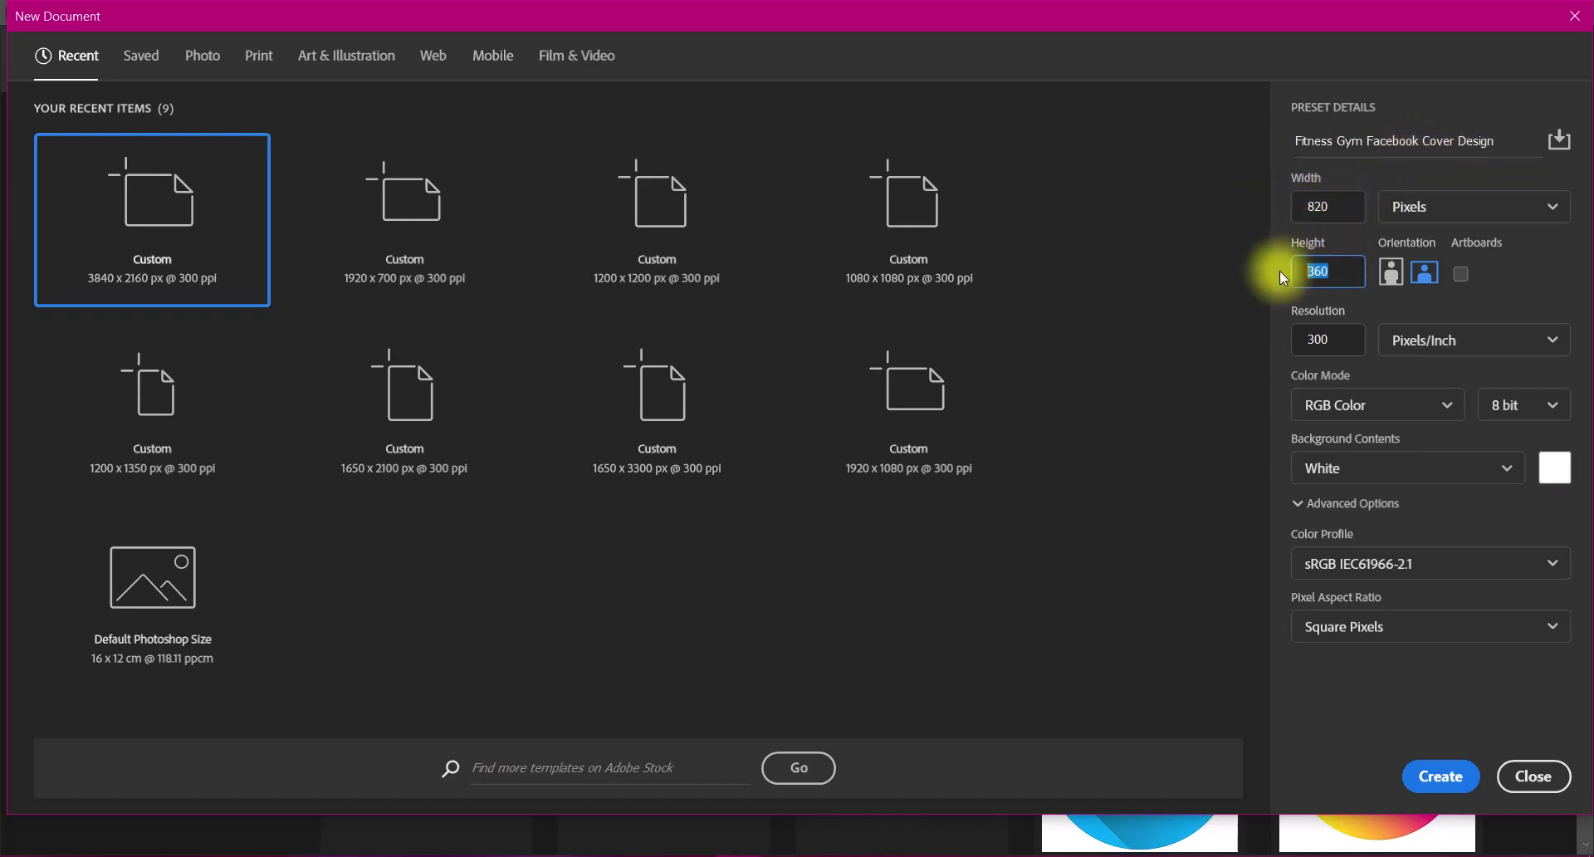
- Keep pixels as the unit and RGB Color mode, leaving the colour profile unchanged
click(1432, 212)
click(1481, 253)
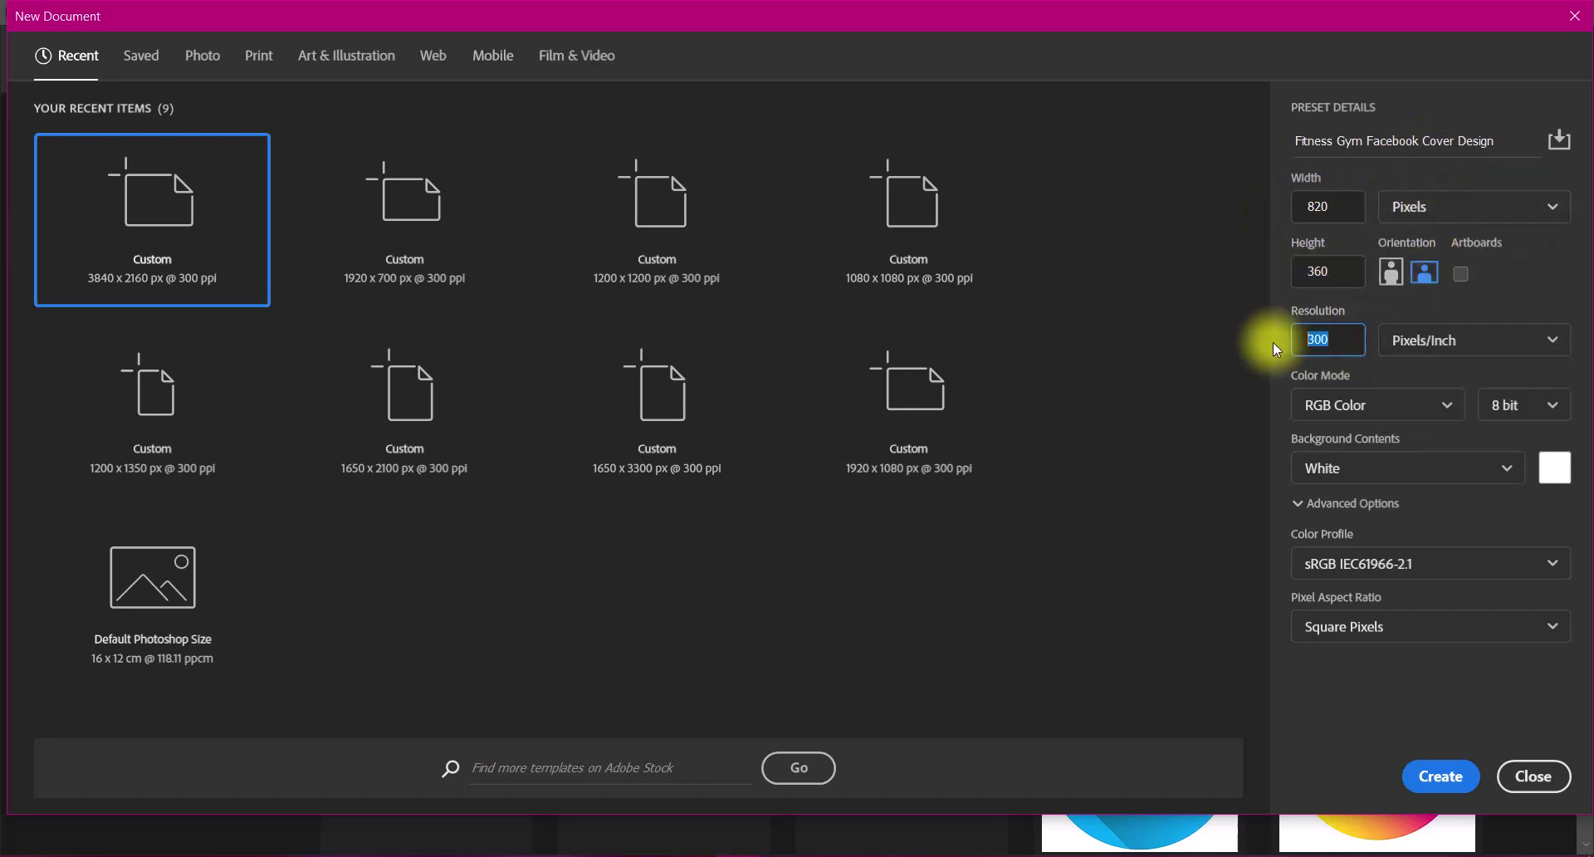
click(1337, 409)
click(1370, 511)
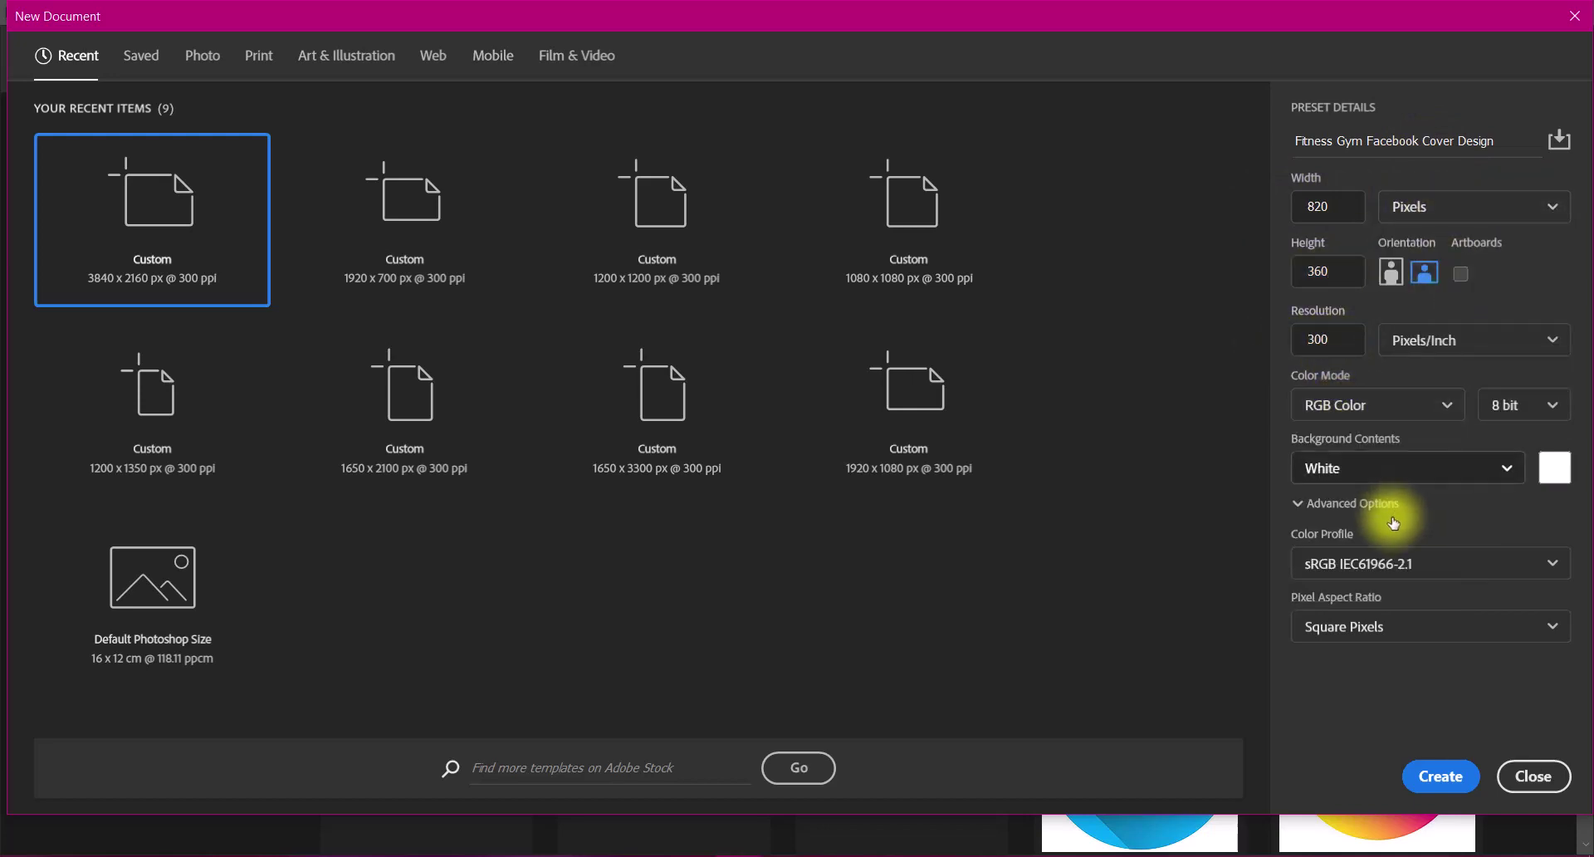
click(1378, 562)
key(Escape)
- Create the document and draw a 640 × 320 px rectangle centred on the canvas
click(1437, 768)
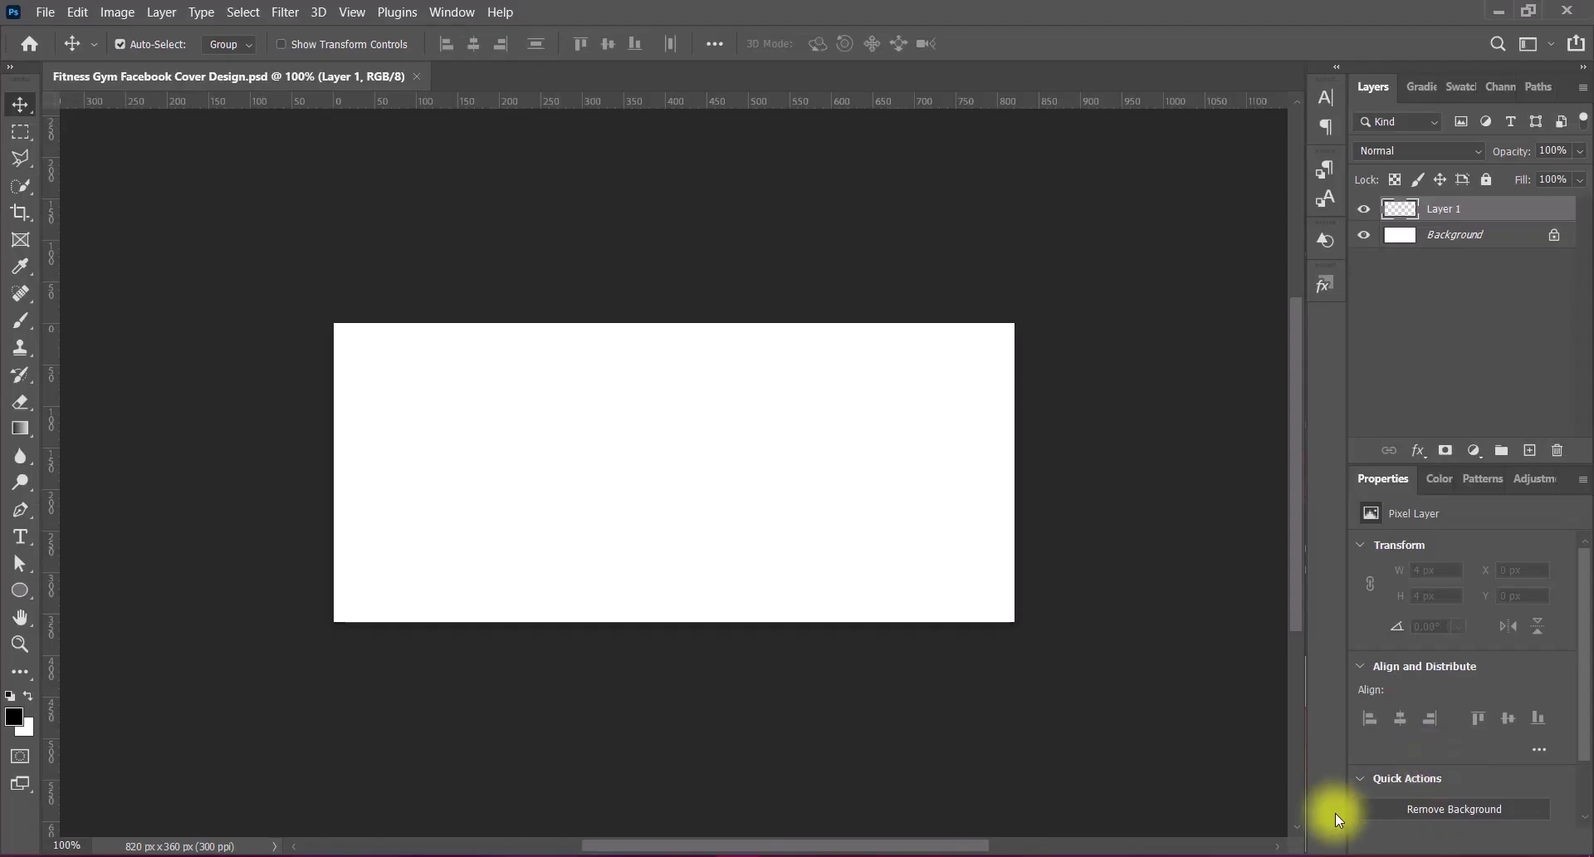
scroll(711, 509, up, 2)
scroll(701, 503, up, 2)
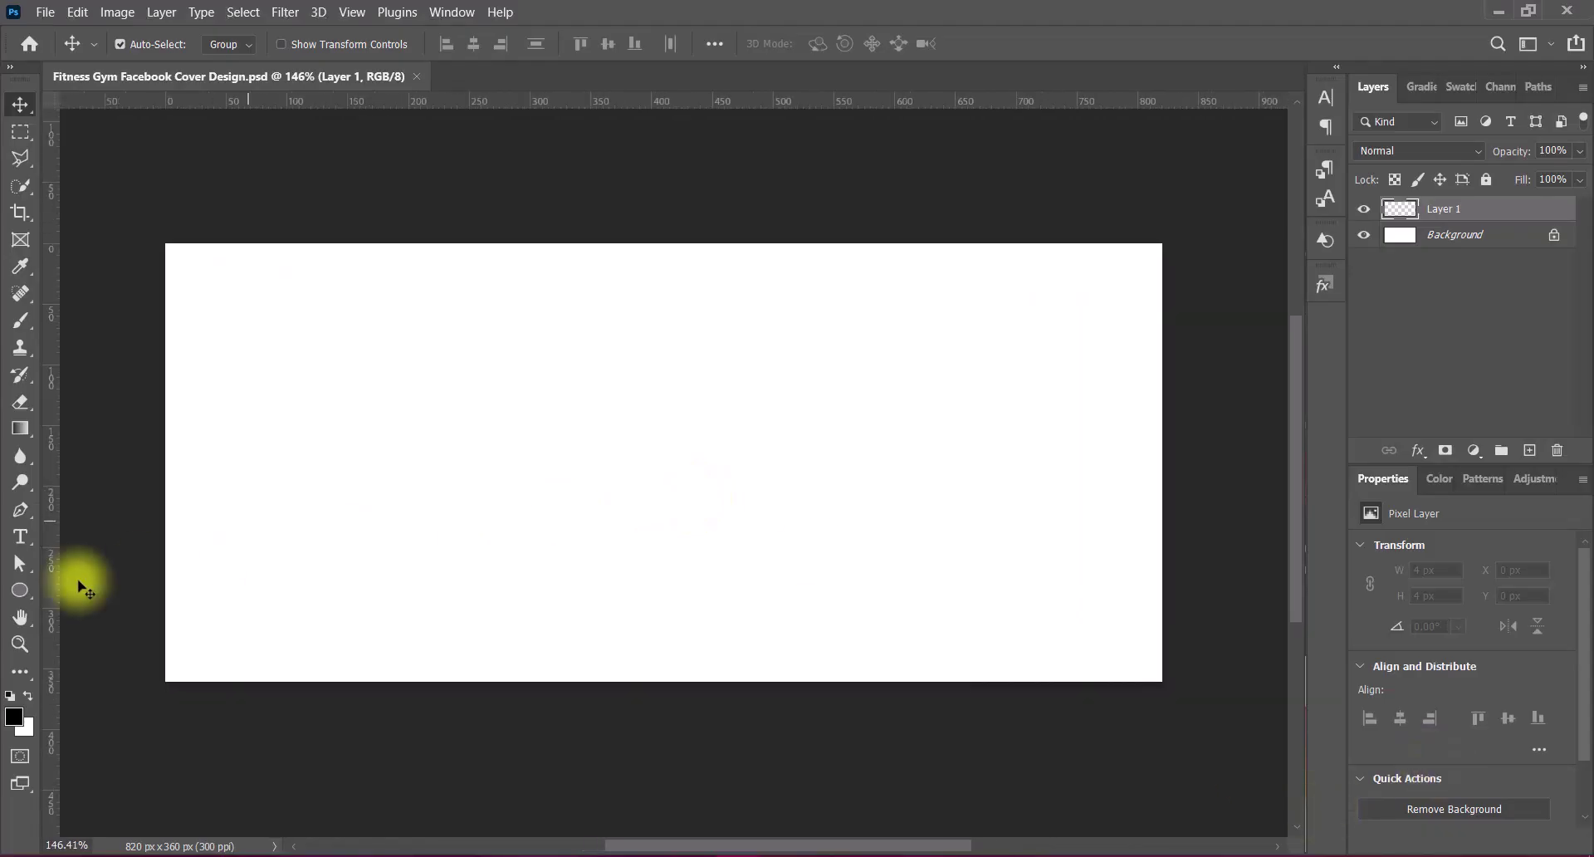
right_click(25, 589)
click(91, 588)
click(561, 438)
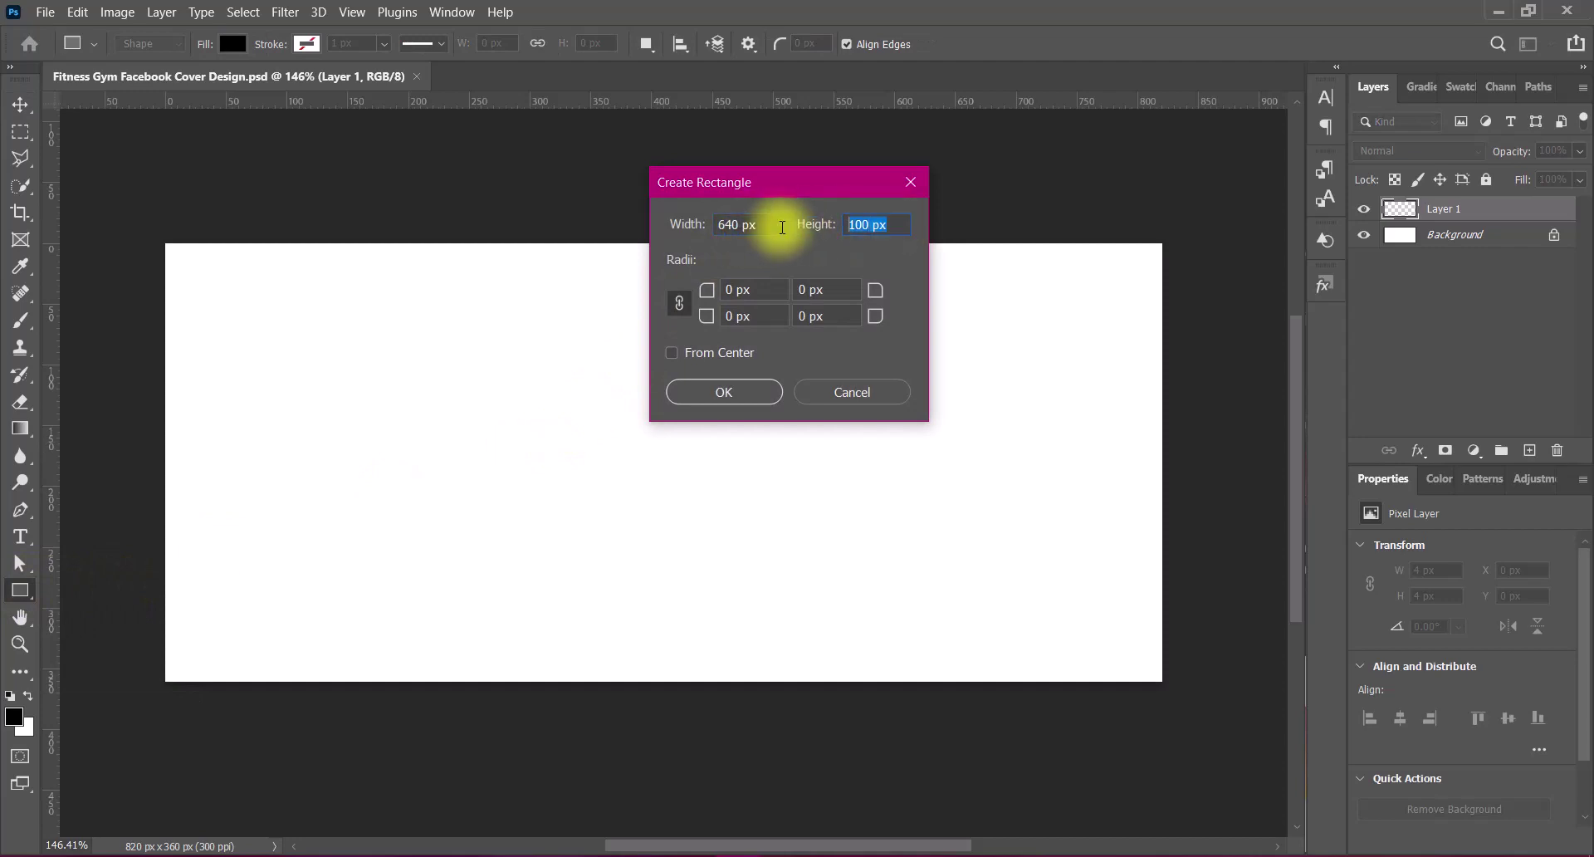
text(320)
click(724, 392)
click(680, 43)
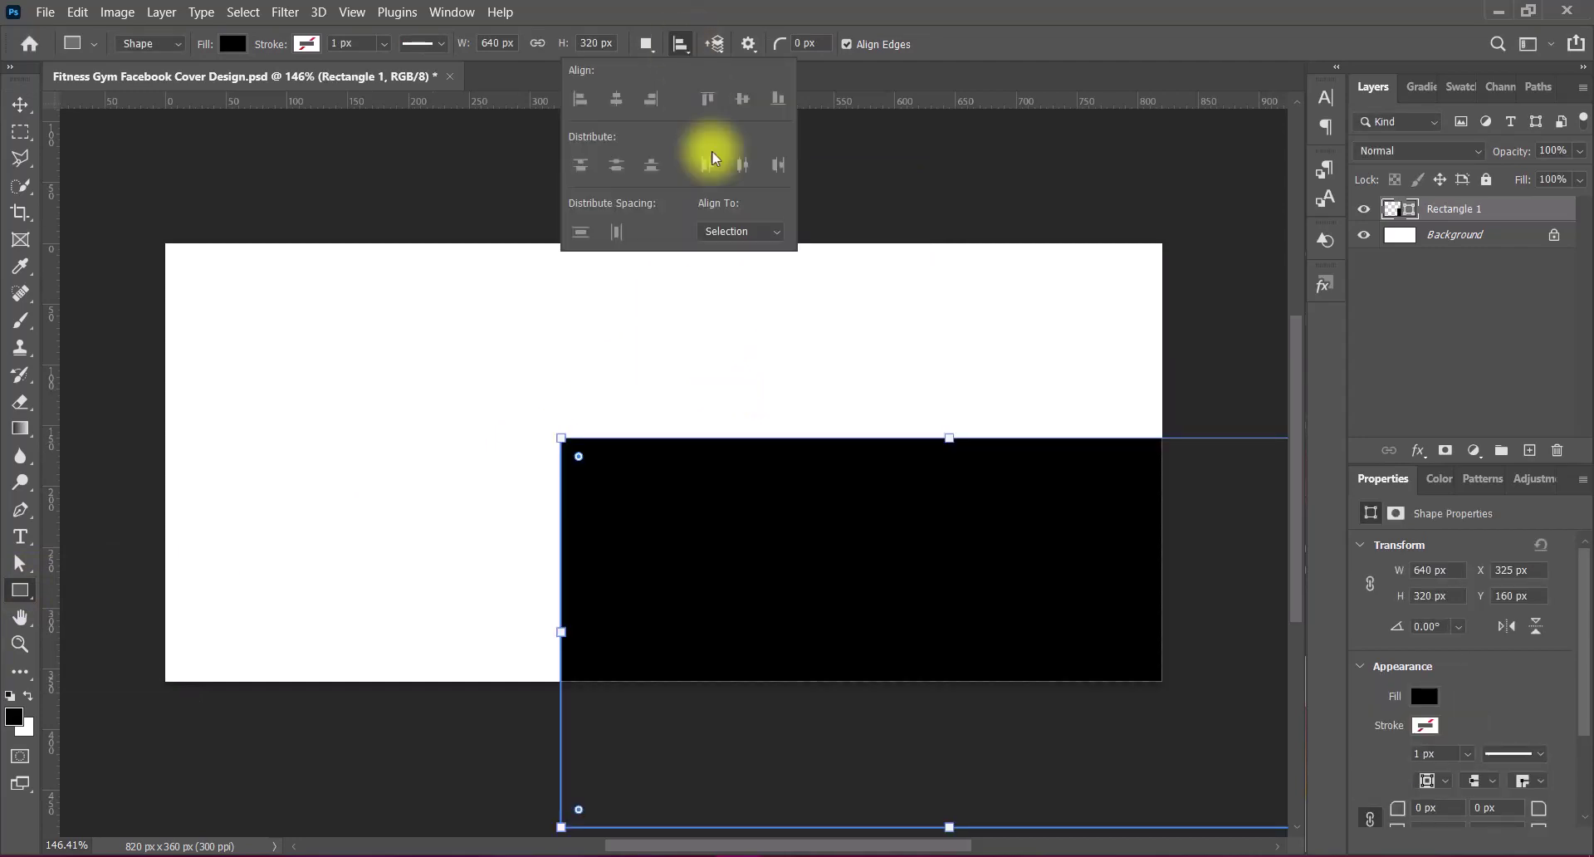
click(616, 99)
click(742, 99)
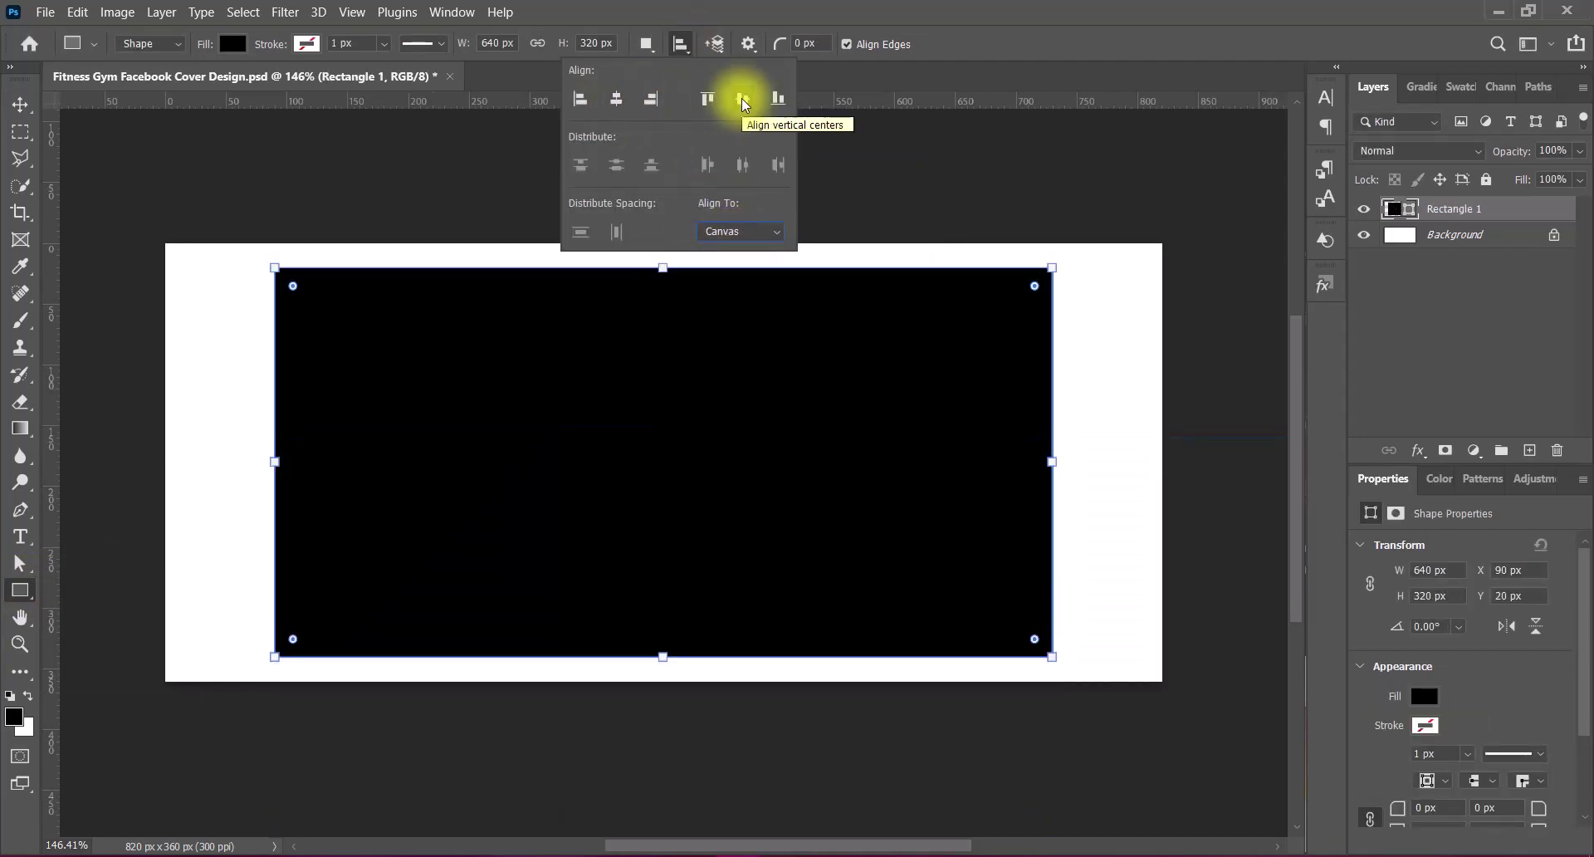
- Drag guides to the rectangle's four edges, delete the rectangle, and add an empty layer
click(21, 106)
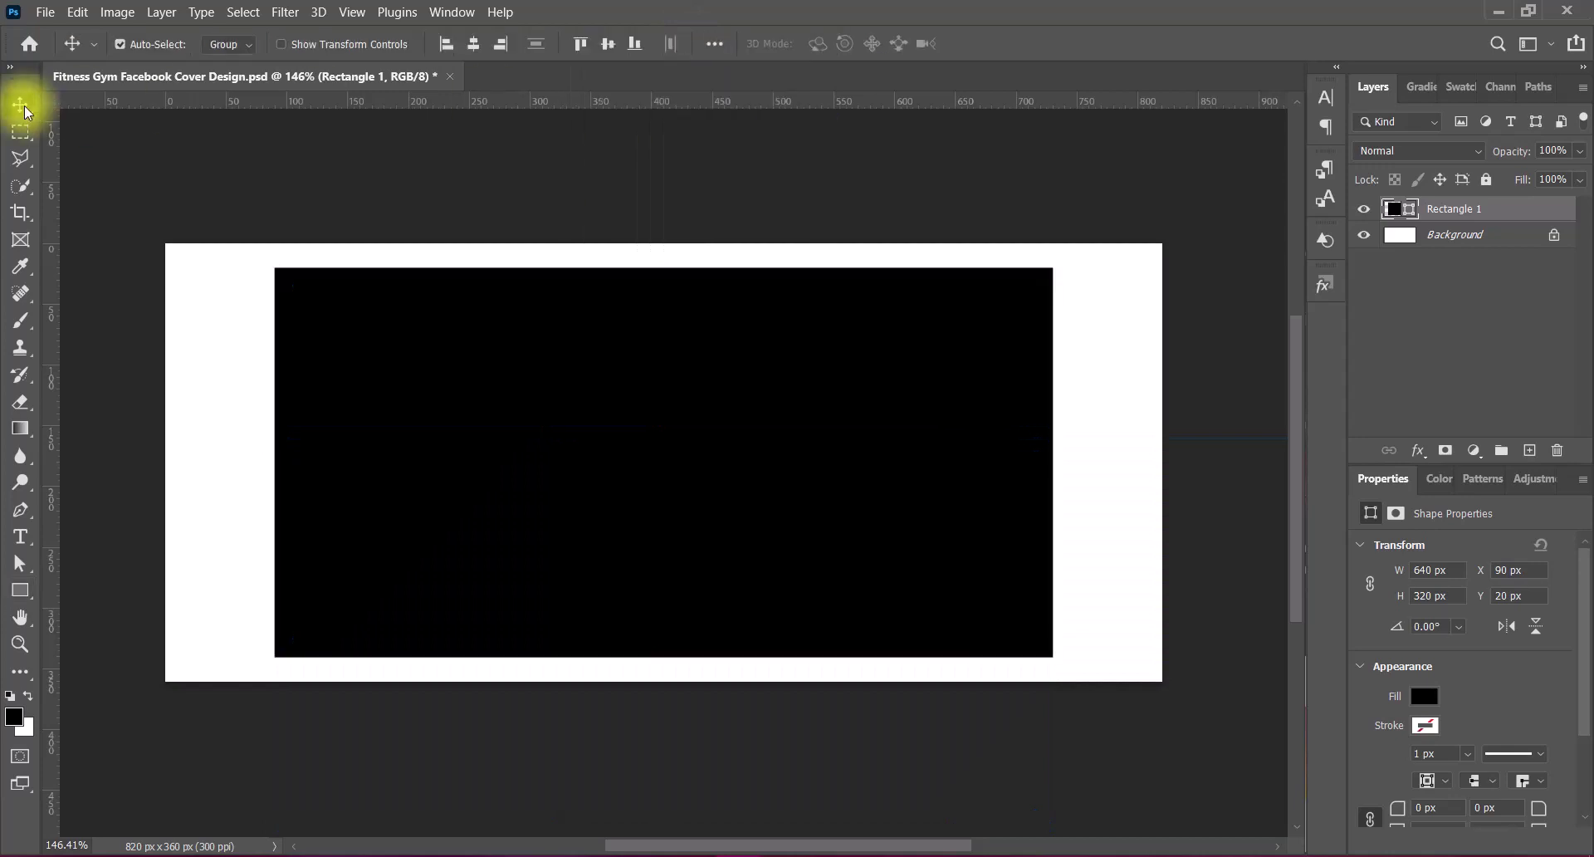
drag(722, 98, 730, 268)
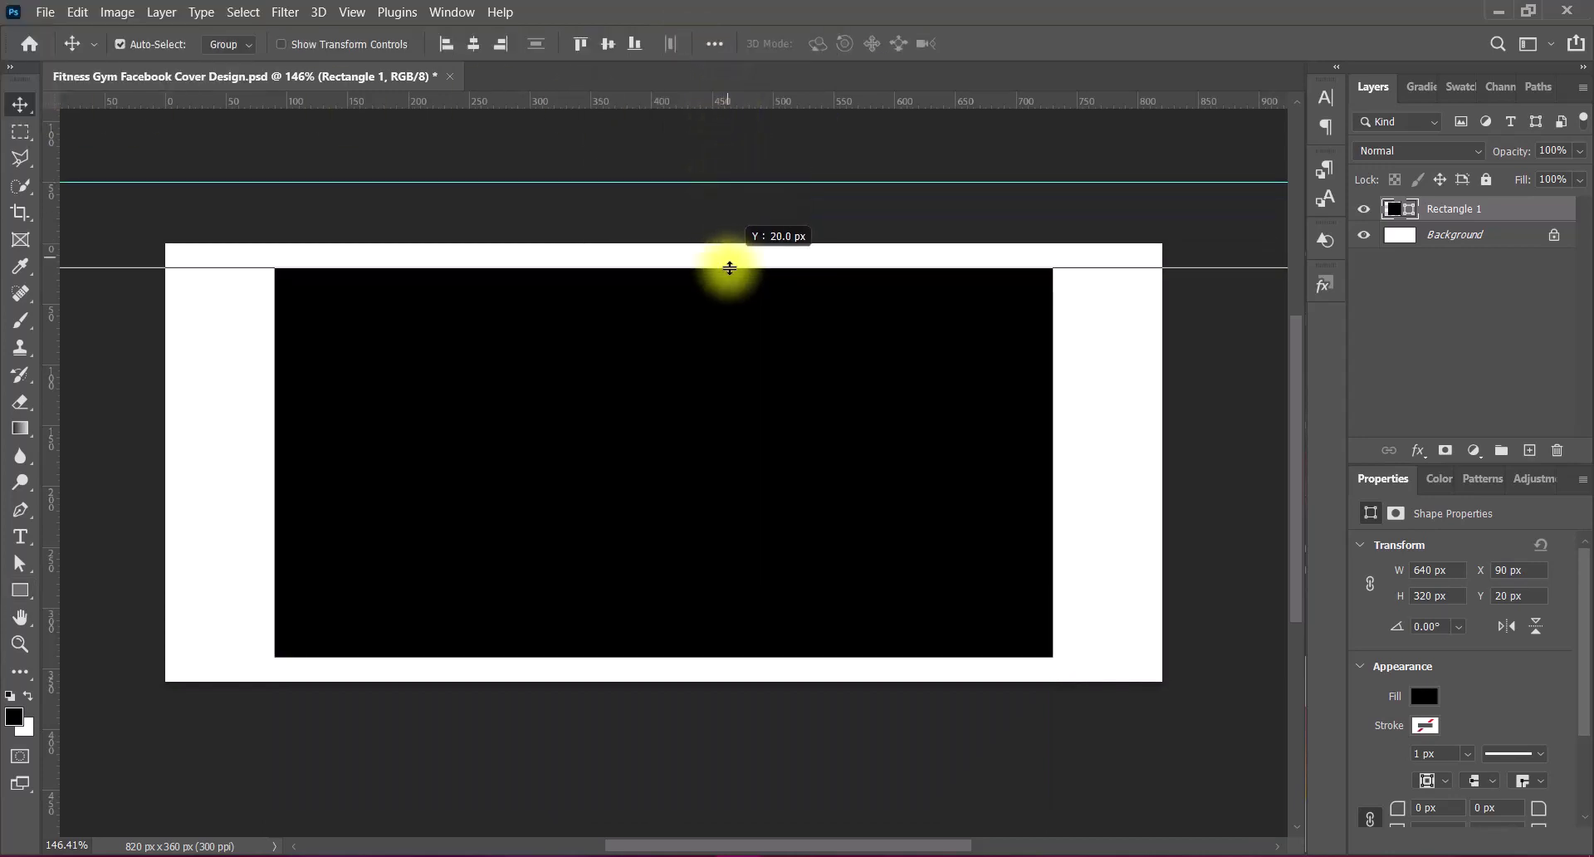
drag(711, 103, 706, 650)
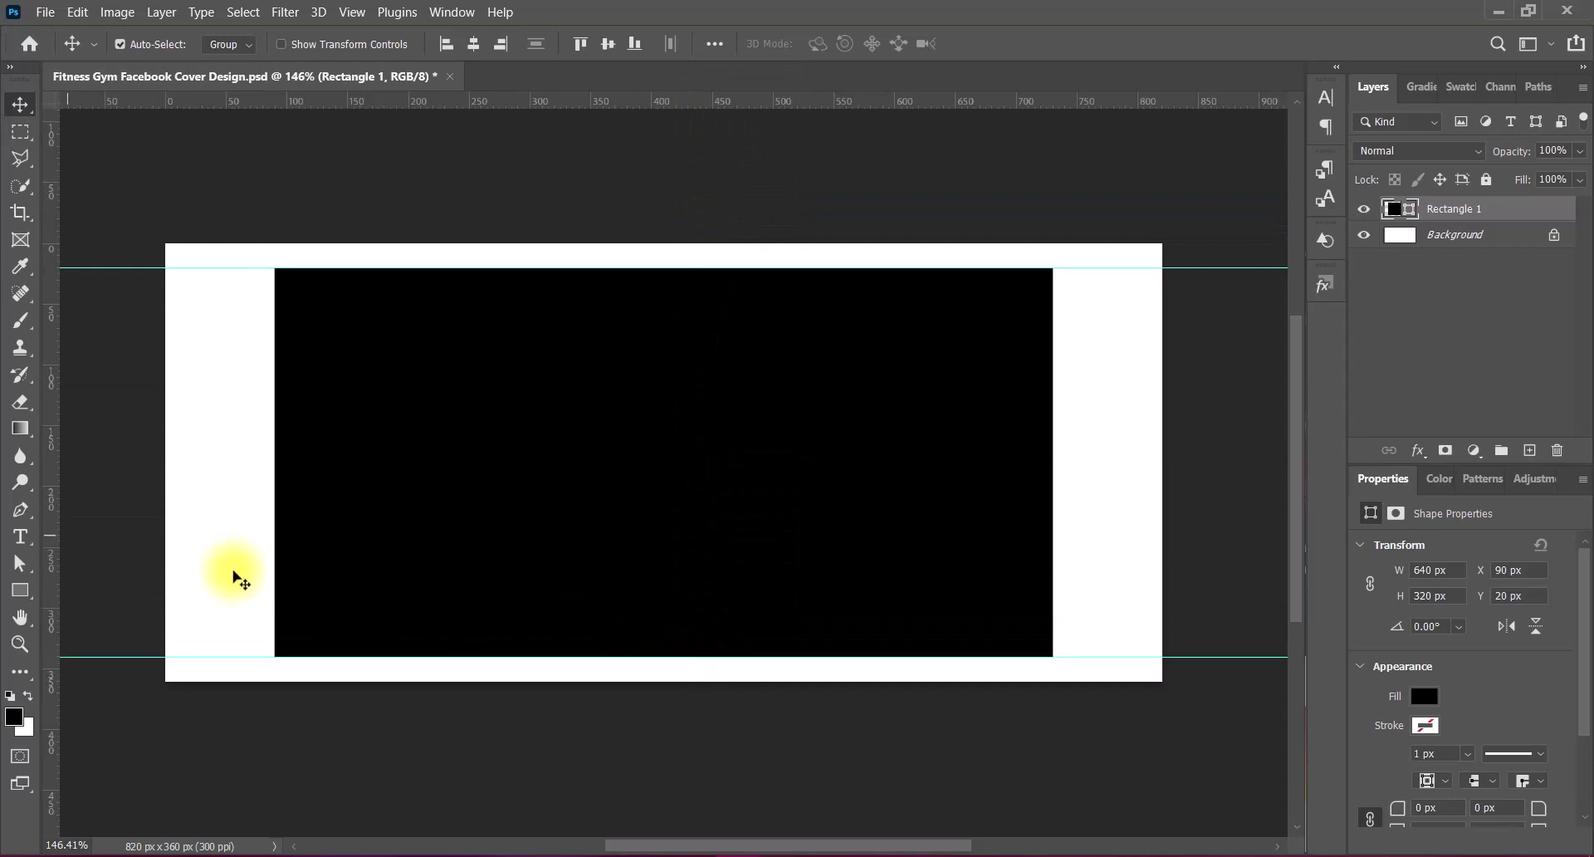
drag(51, 550, 252, 571)
drag(56, 575, 1048, 580)
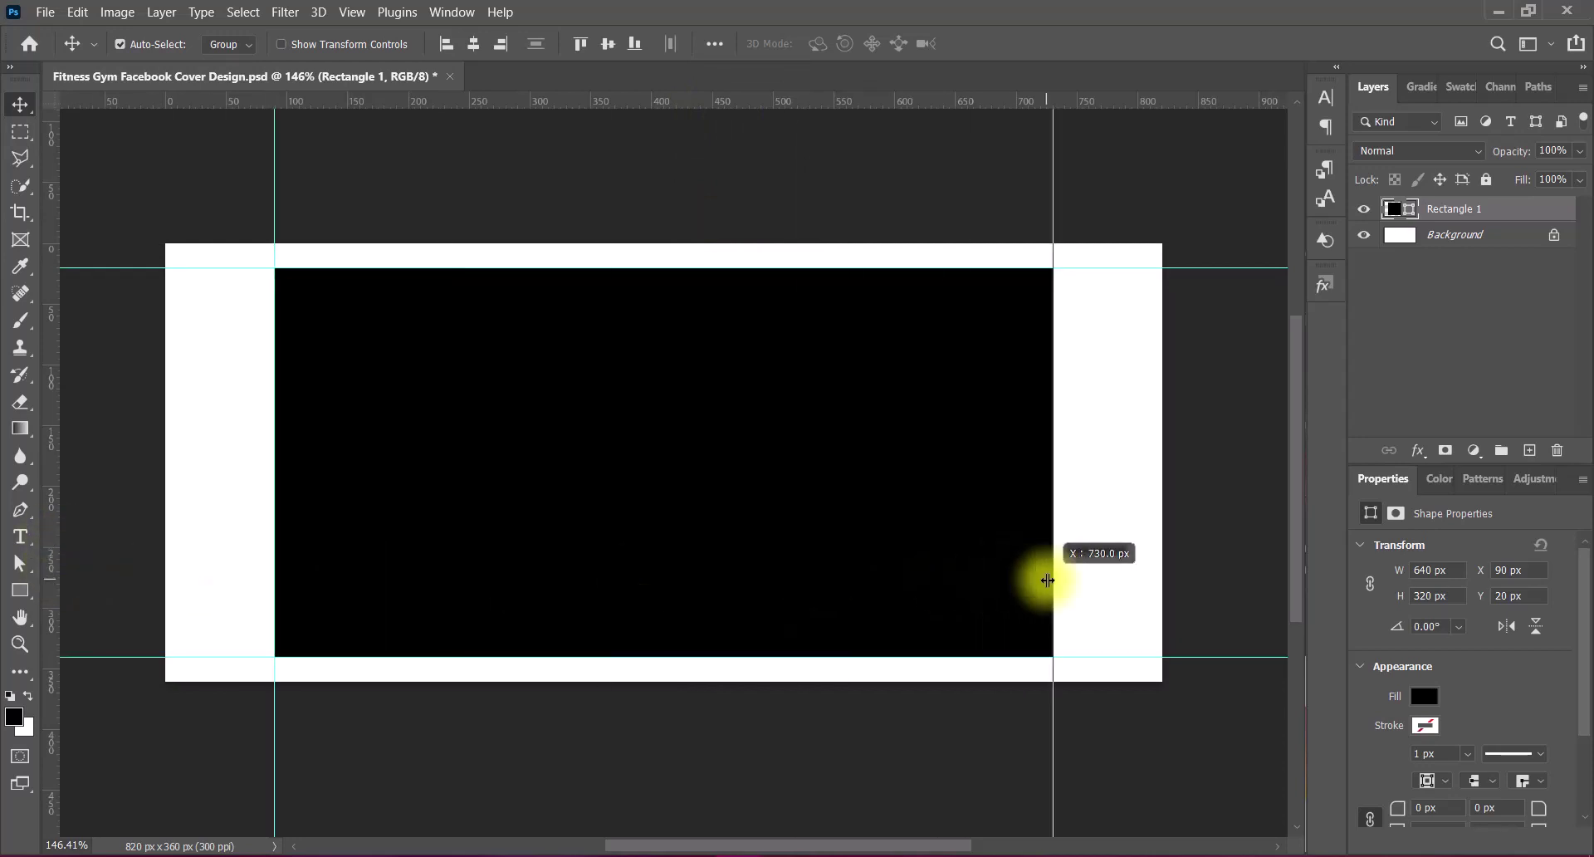
key(Delete)
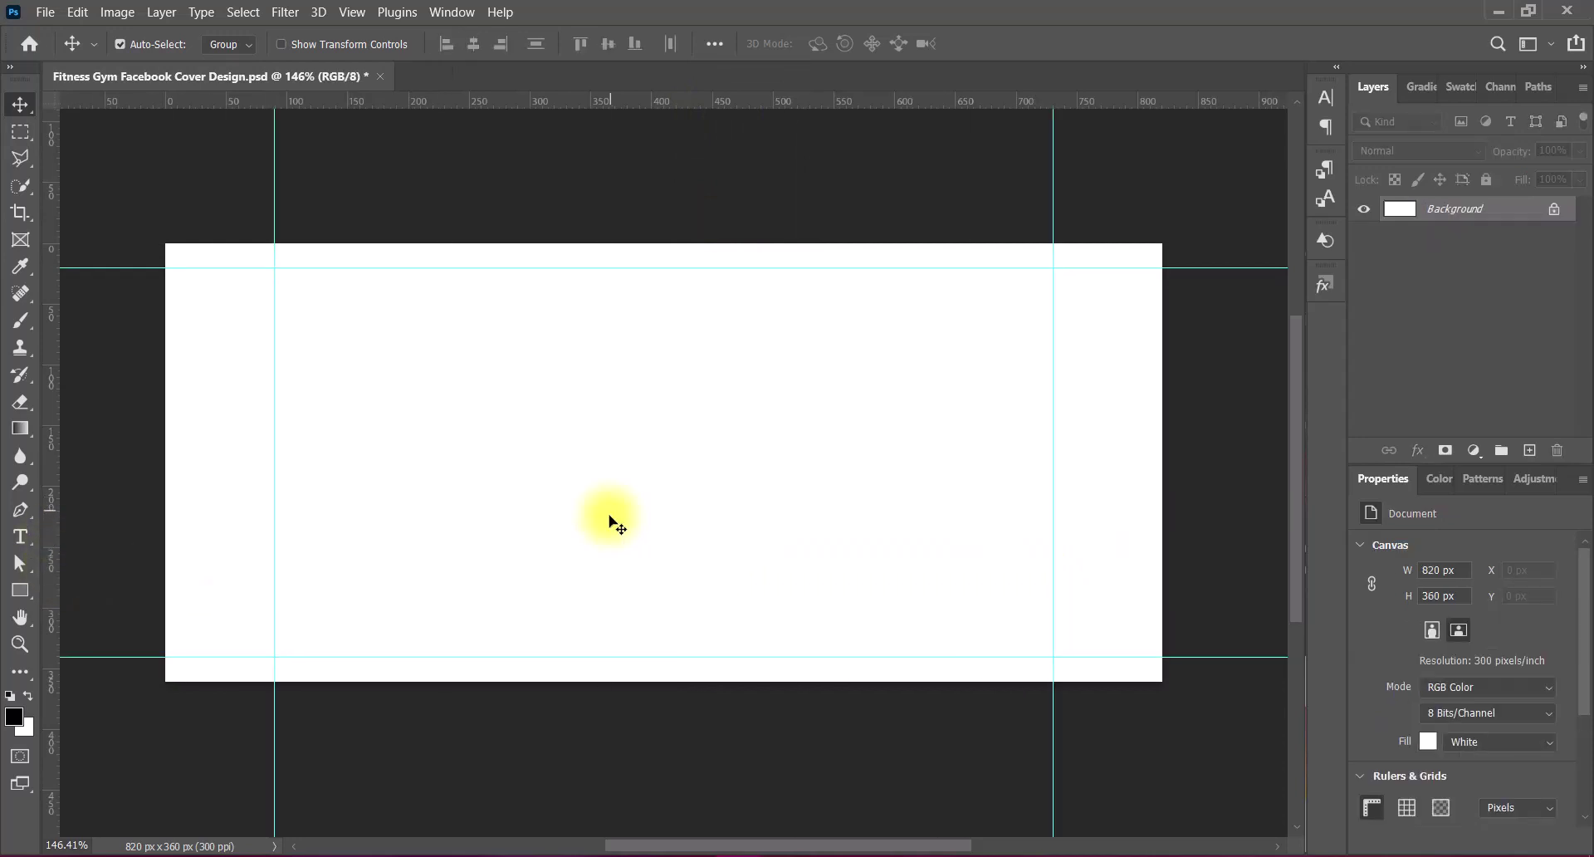
key(ctrl+shift+alt+n)
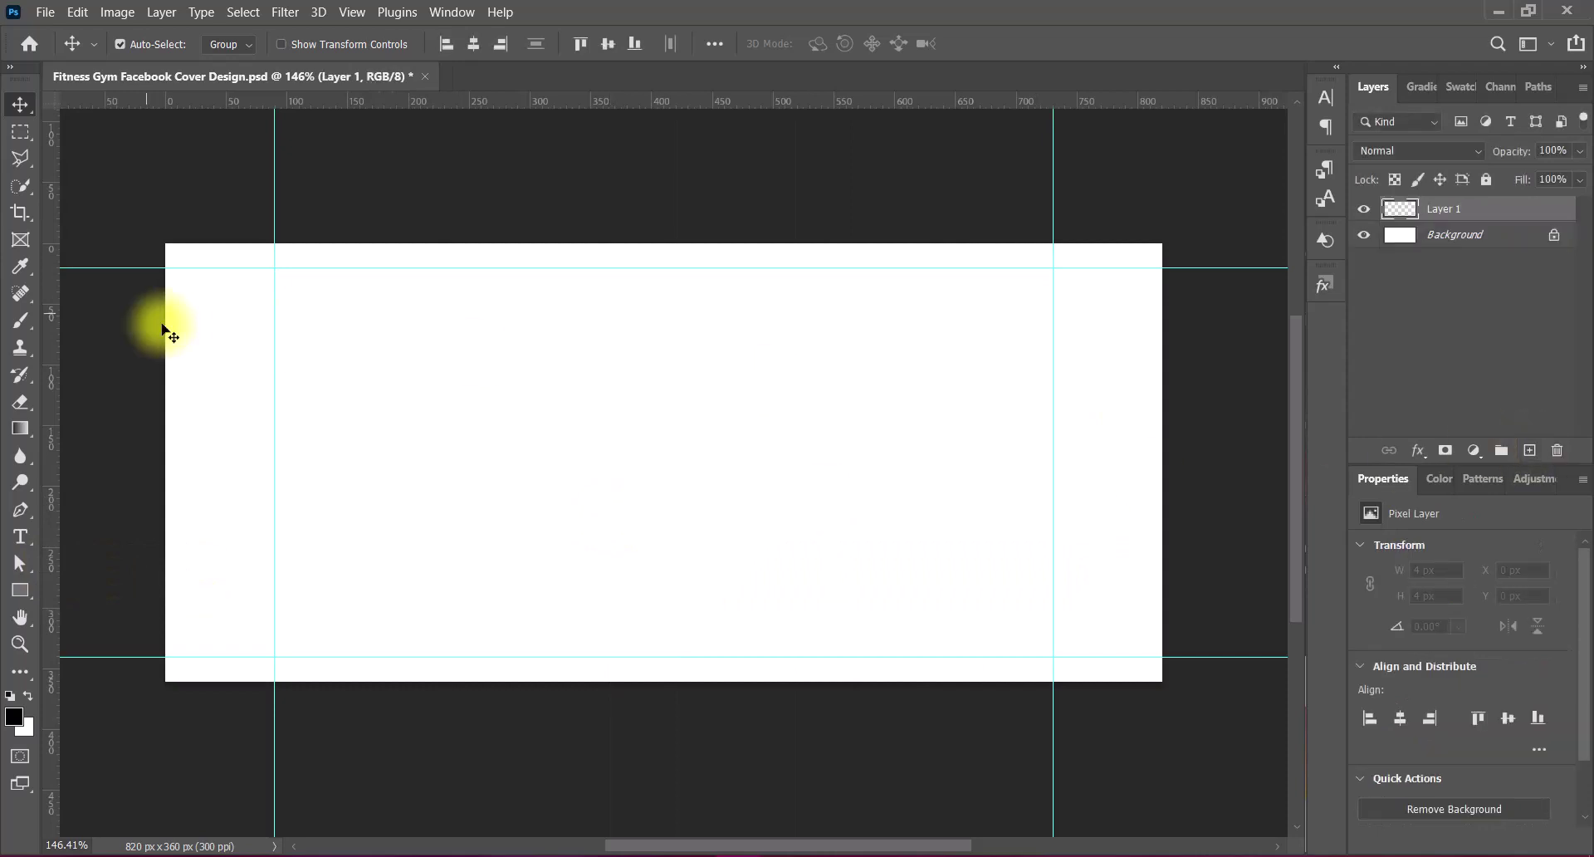
- Draw a black rectangle over the whole canvas and nudge it slightly right to cover the page
click(20, 590)
click(83, 589)
drag(153, 239, 1168, 685)
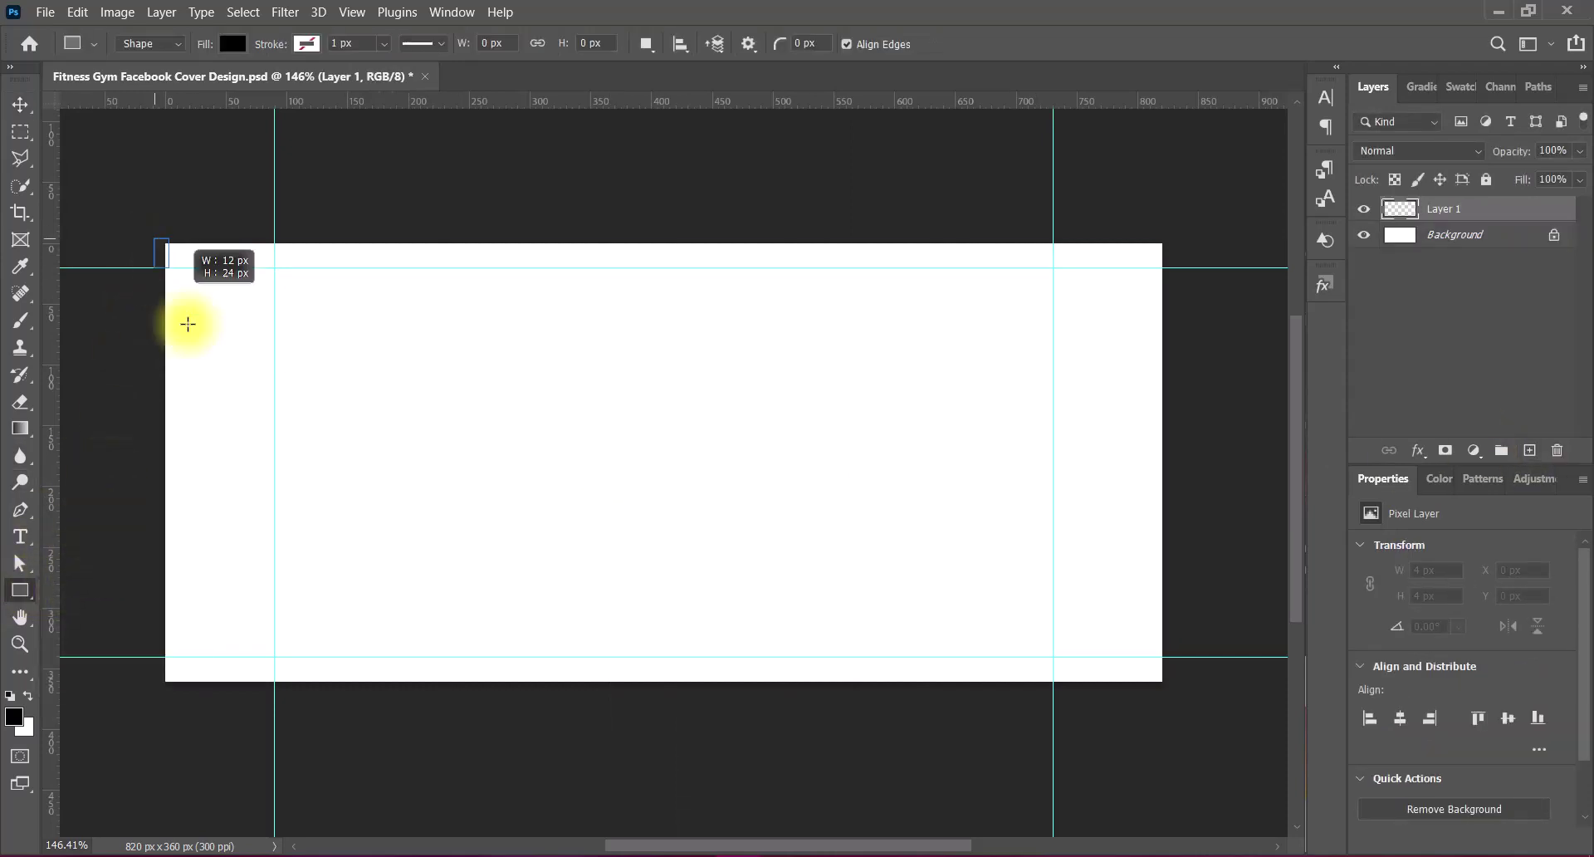
key(v)
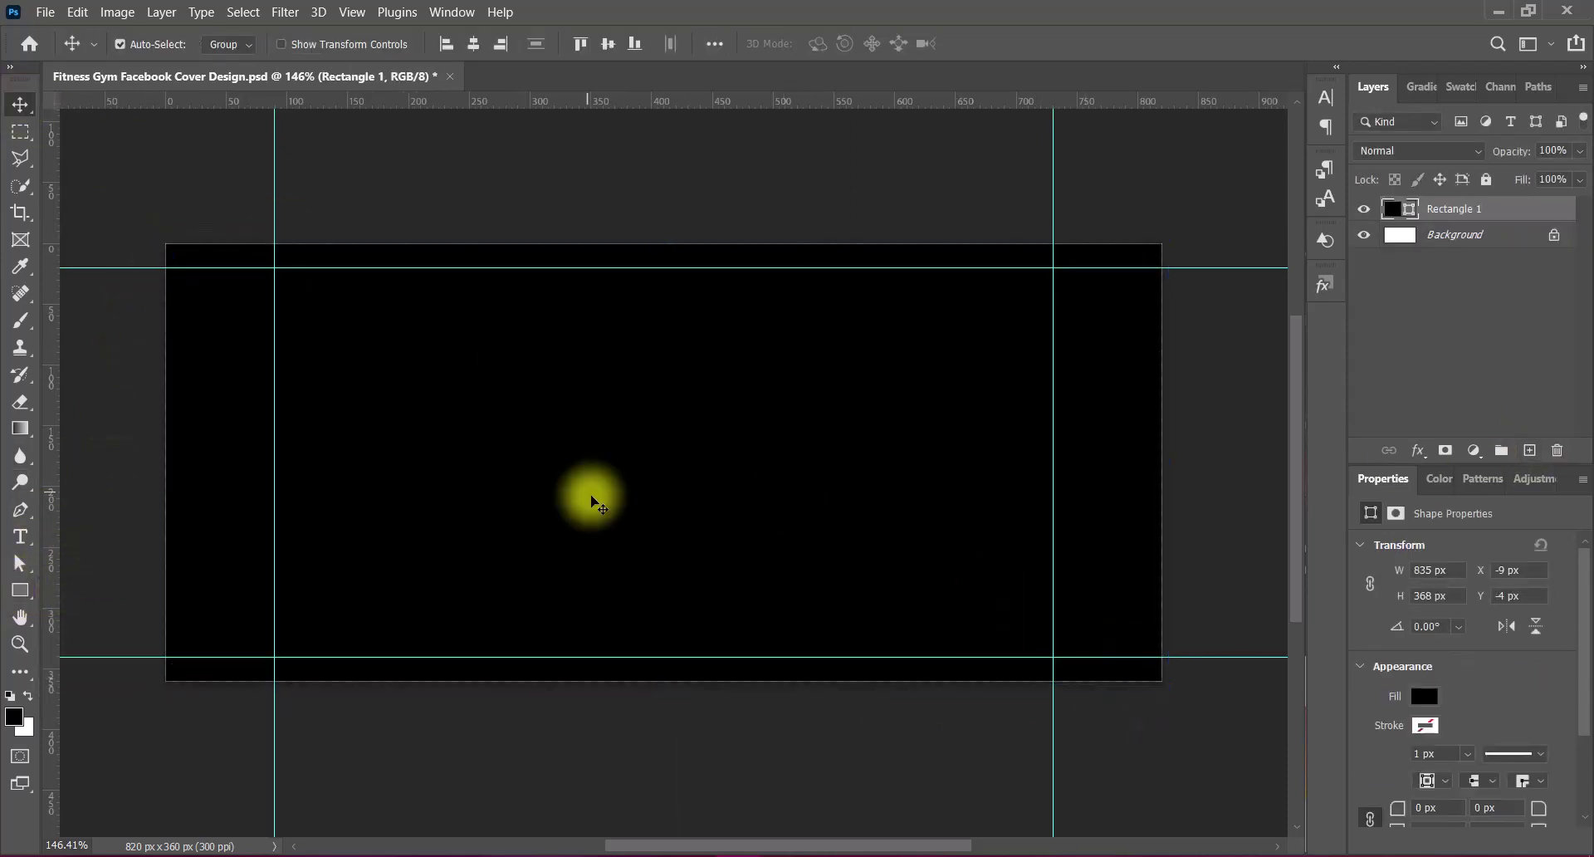
key(ctrl+t)
drag(650, 494, 655, 494)
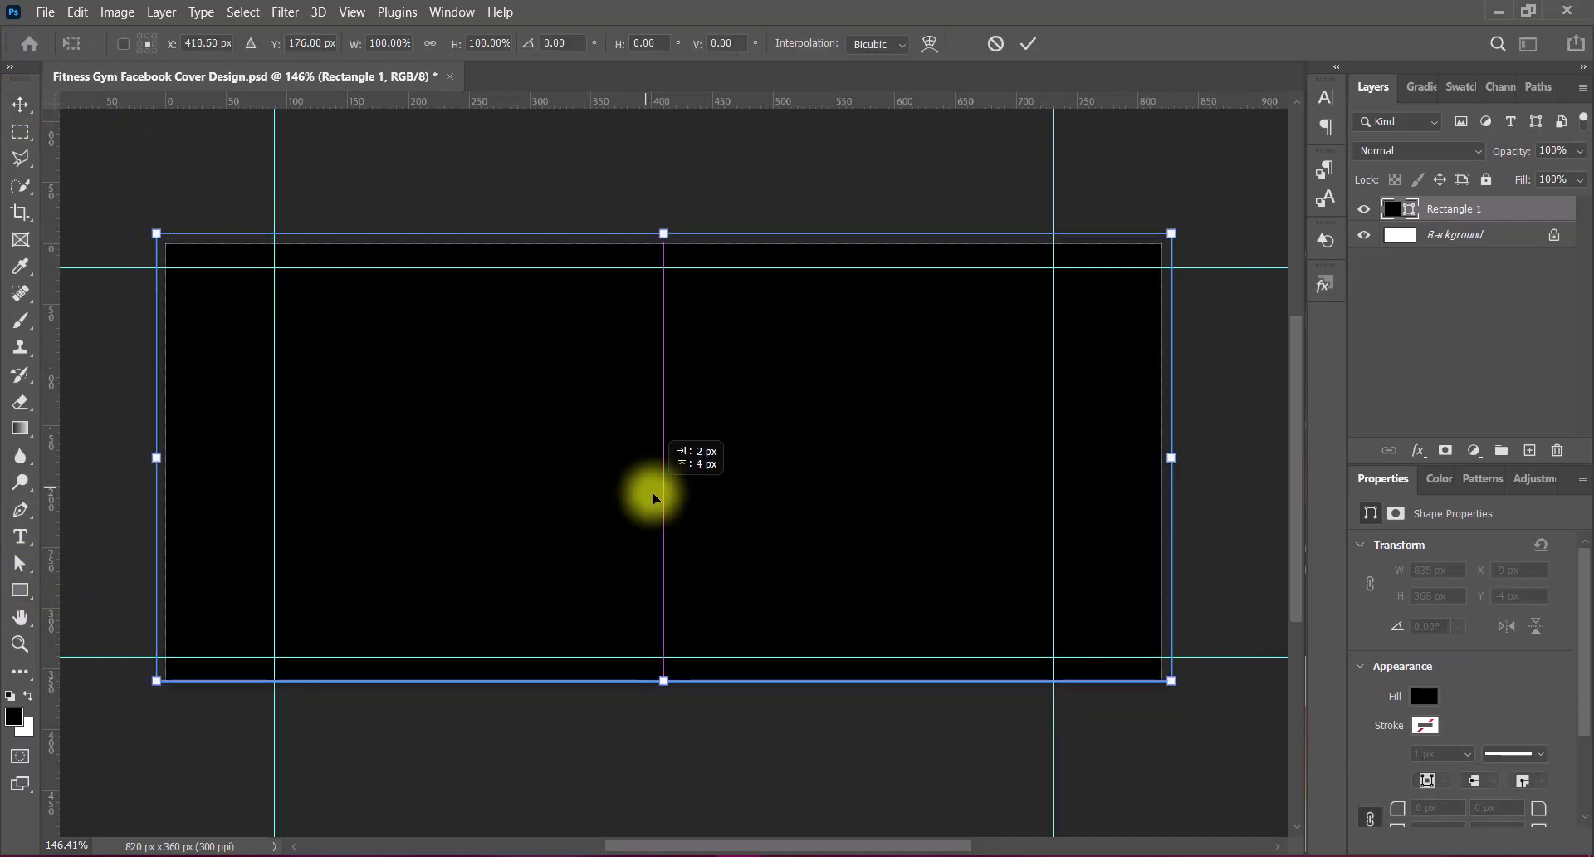
key(Return)
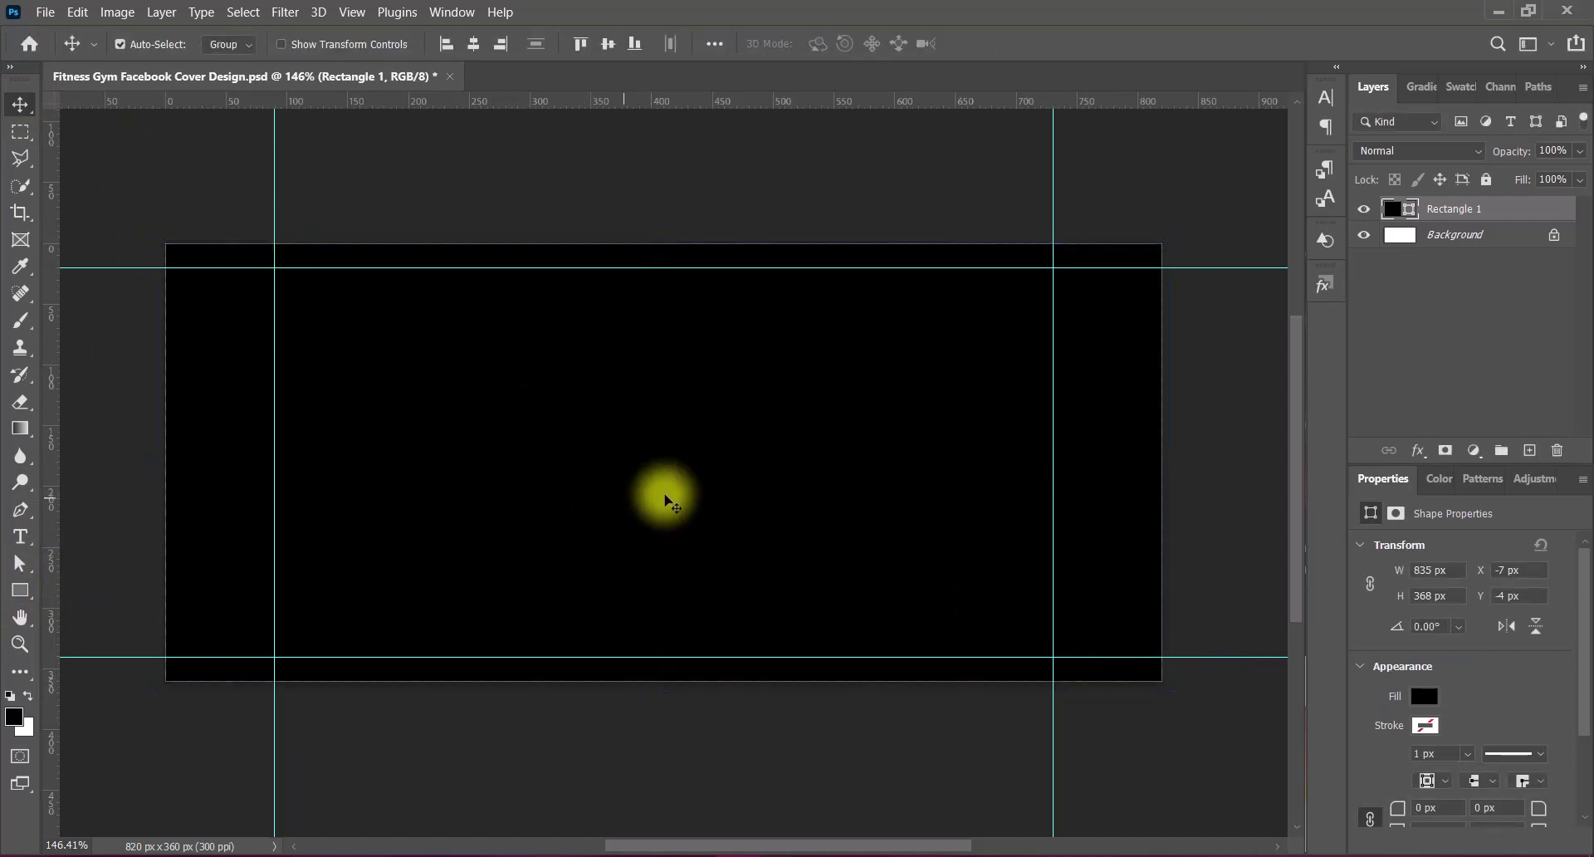
scroll(698, 490, up, 1)
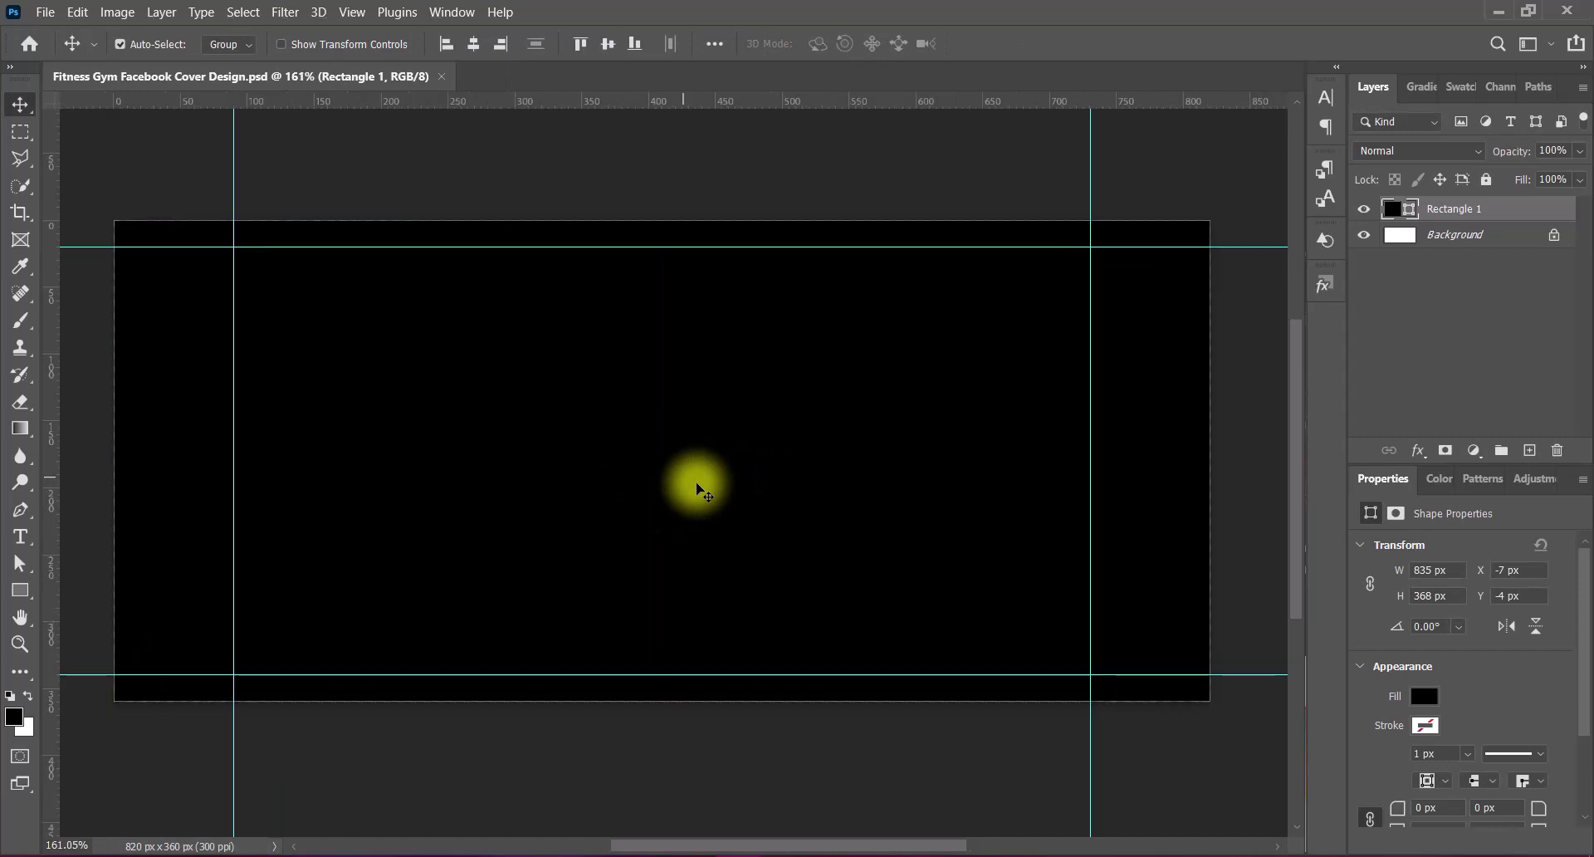
- Add a Gradient Overlay with the first Reds preset at a 60° angle, reversed
right_click(1395, 208)
click(1407, 221)
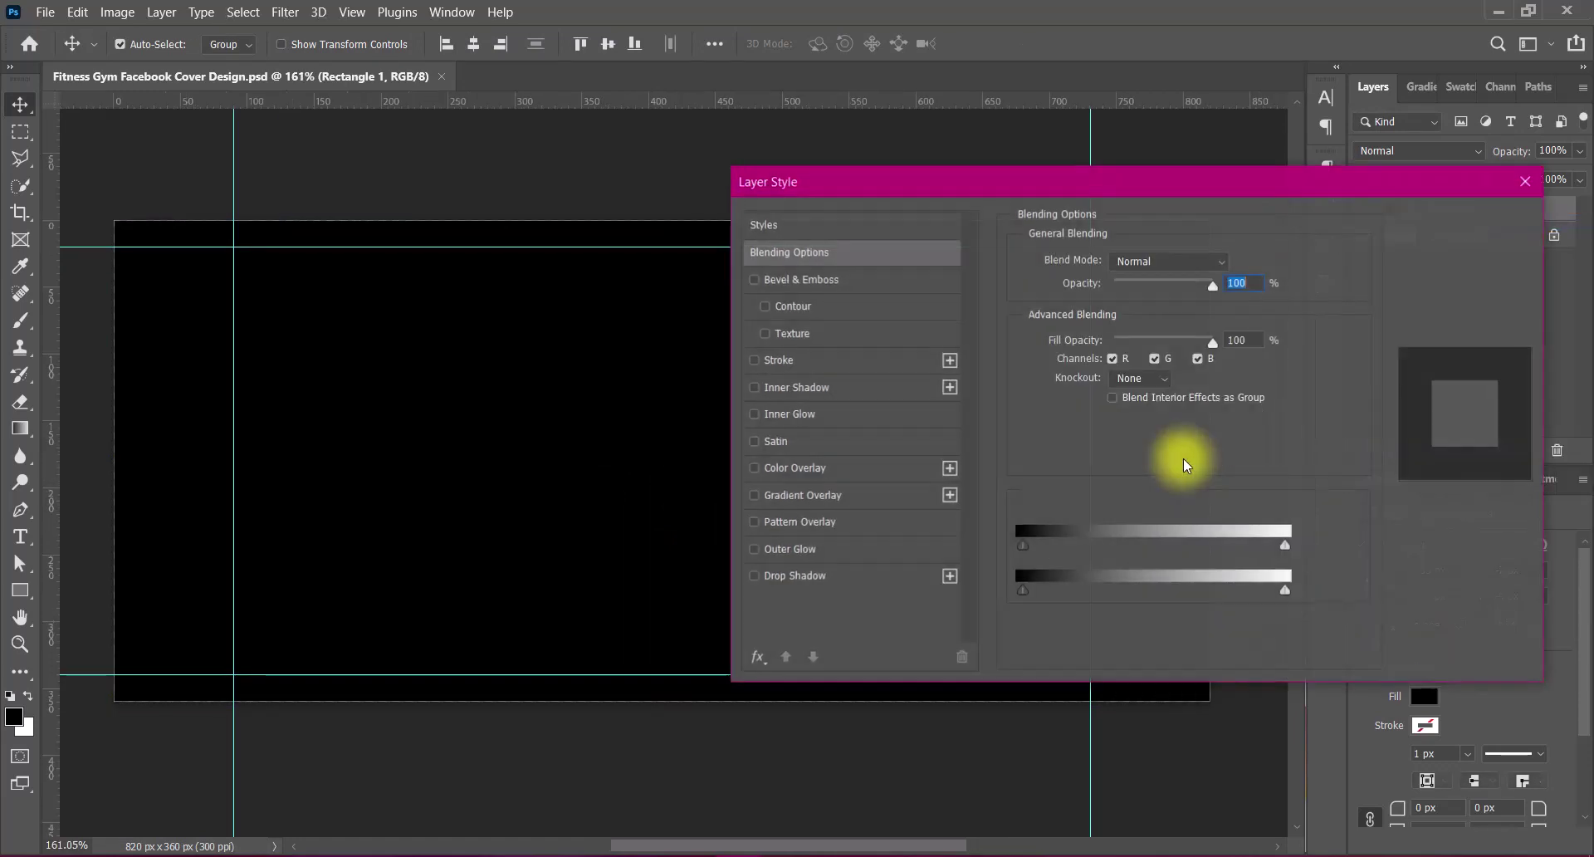
click(754, 498)
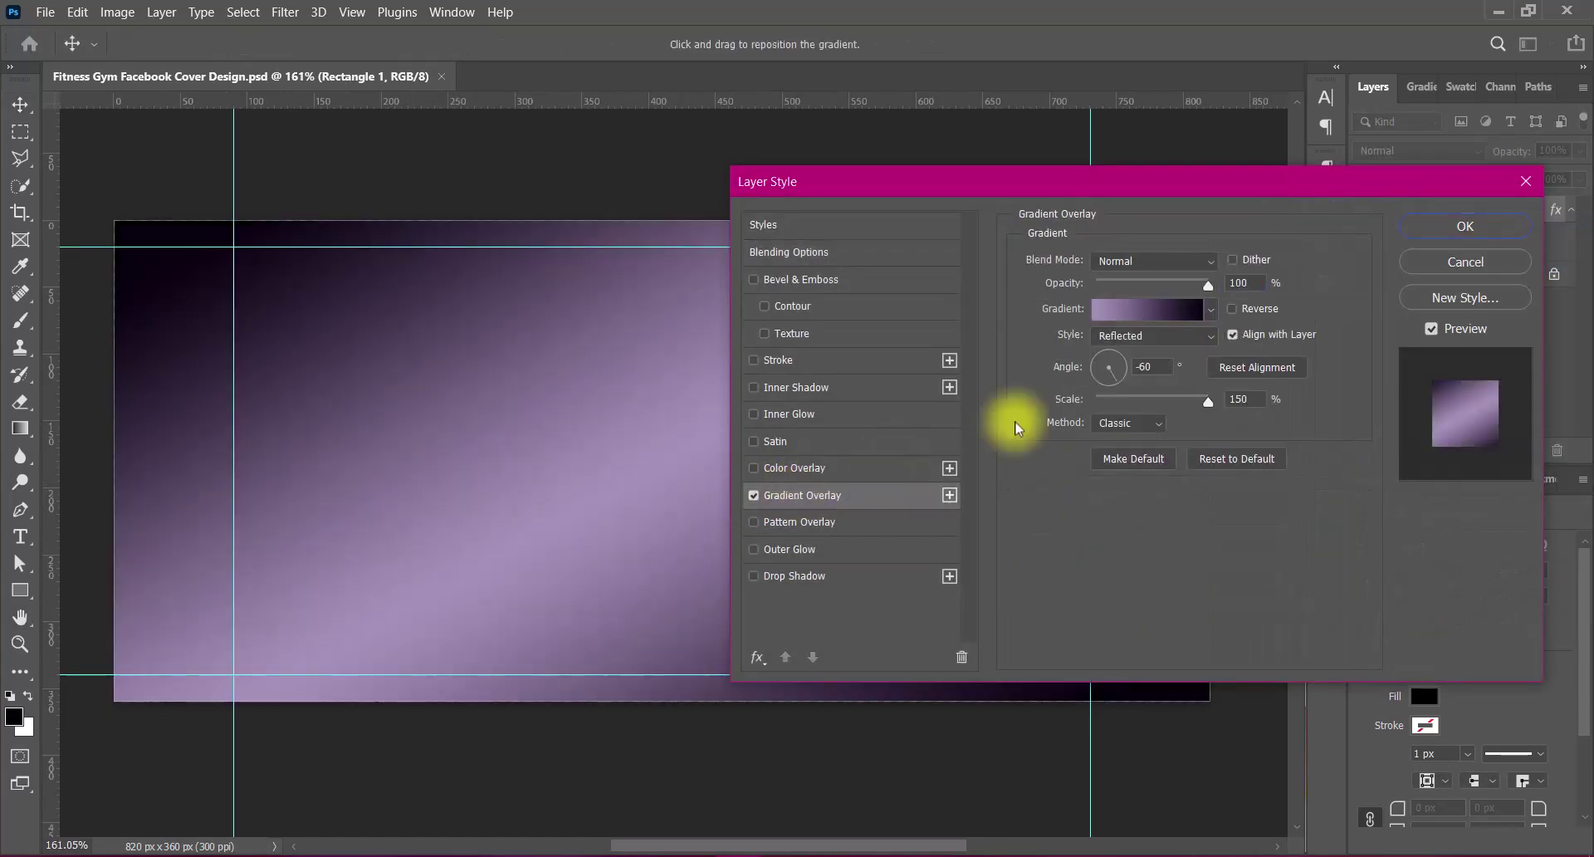
click(1212, 310)
scroll(1234, 381, down, 2)
click(1238, 395)
scroll(1240, 398, down, 1)
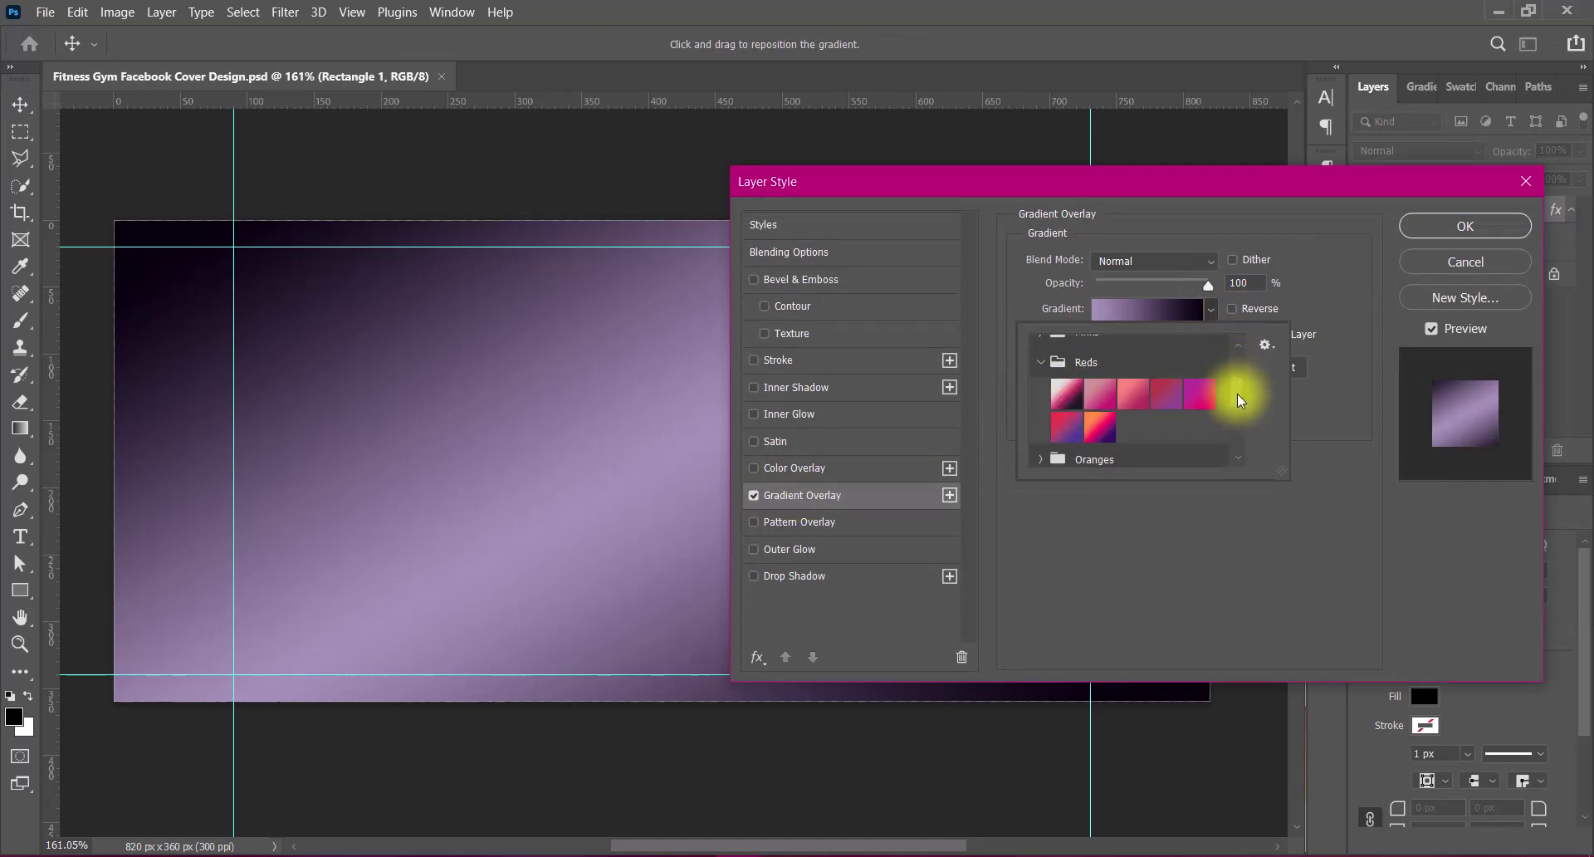
click(1067, 390)
click(1246, 332)
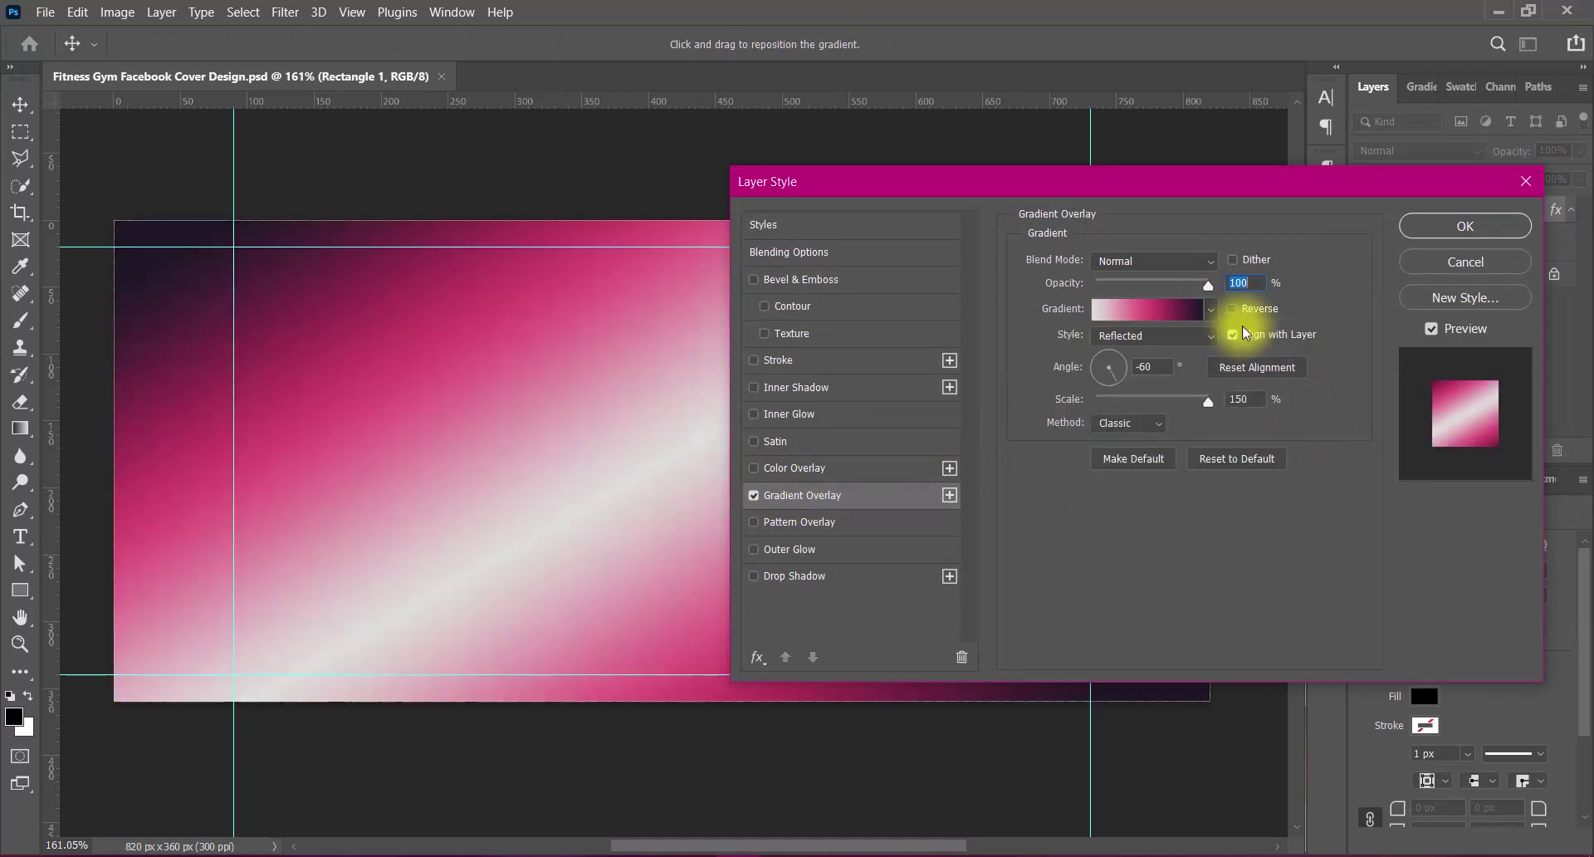
text(60)
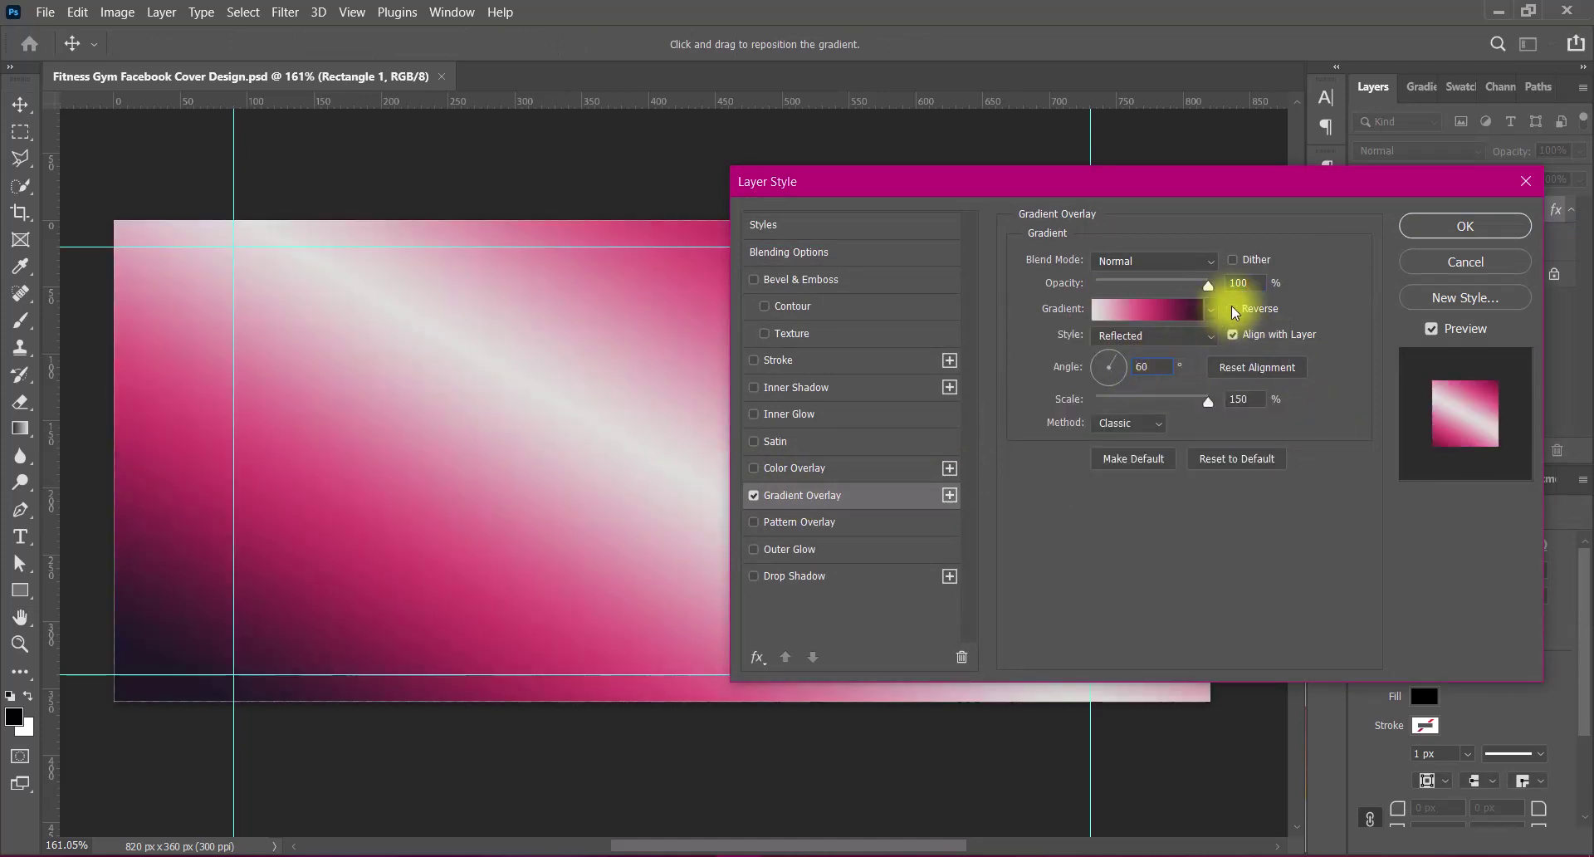
click(1233, 308)
- Set the gradient's left stop to dark red 210000 and the right stop to near-black purple
click(1156, 309)
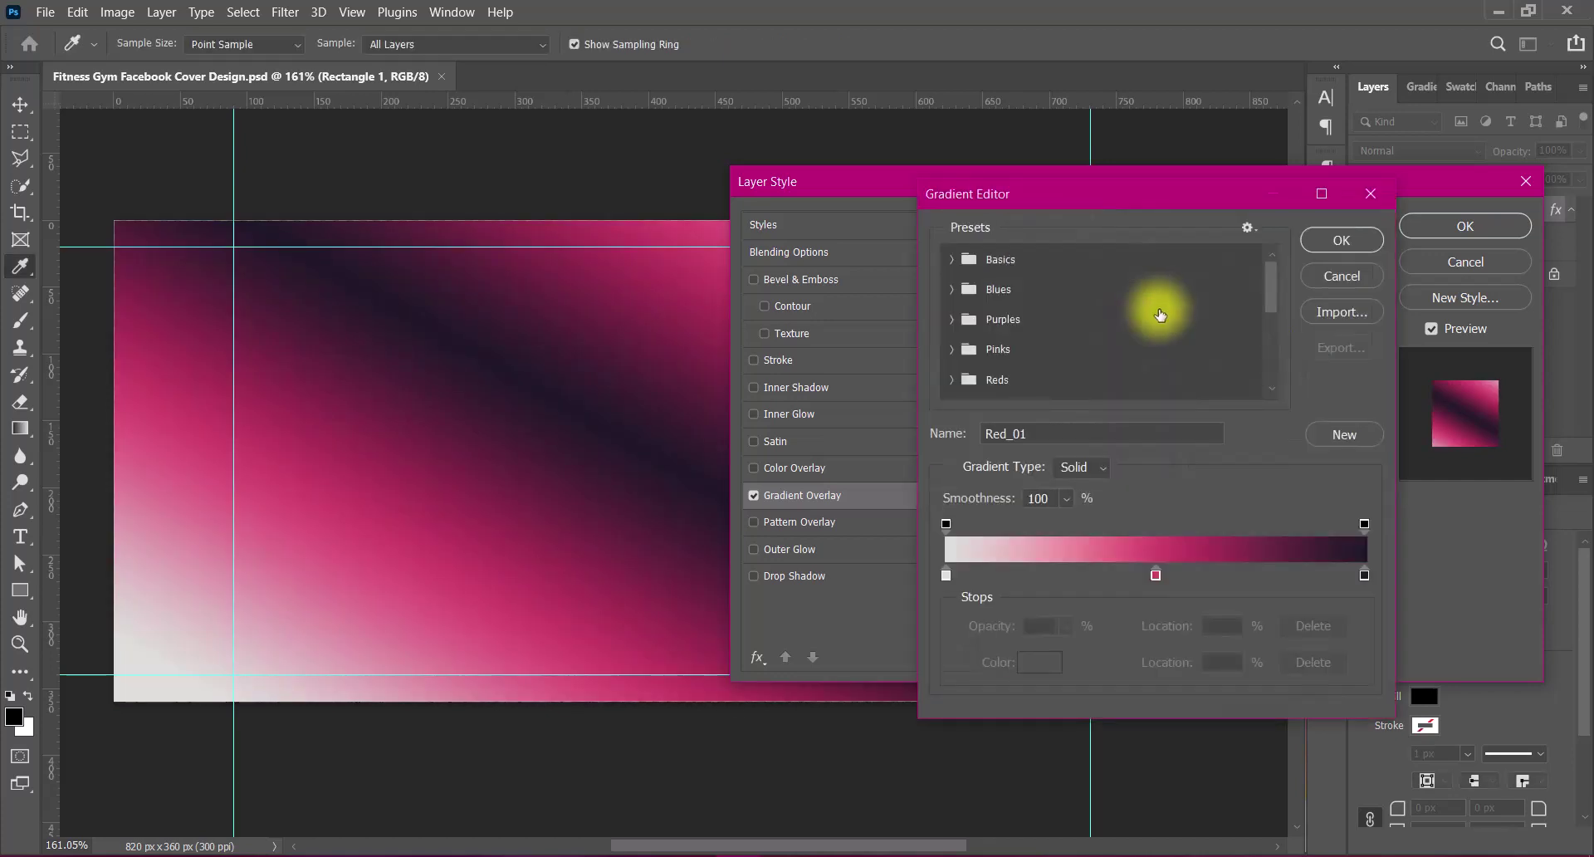
click(950, 569)
double_click(949, 569)
click(569, 496)
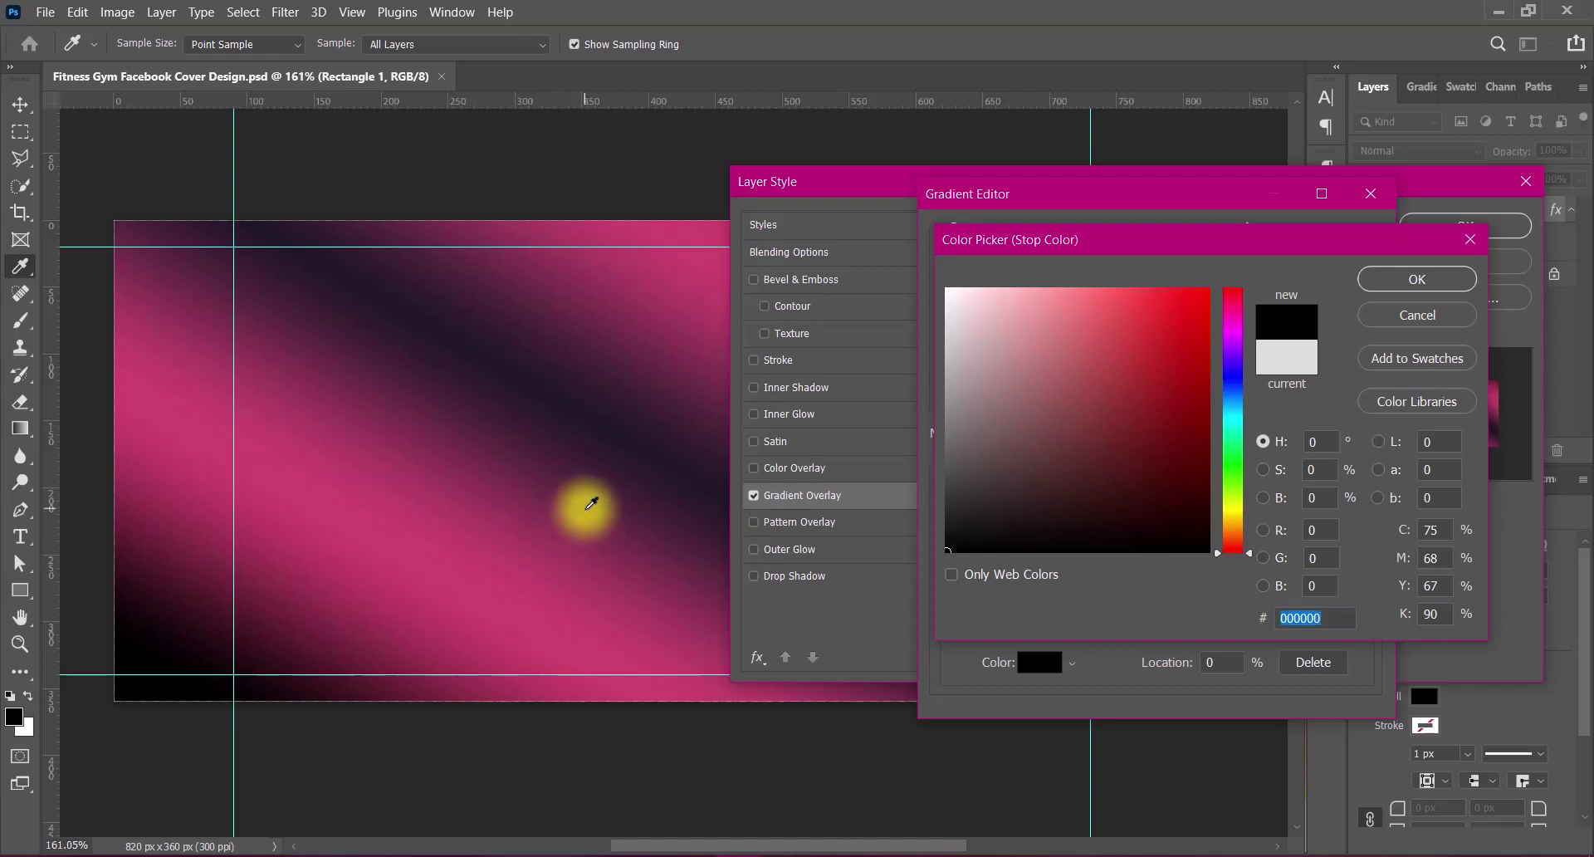
click(1048, 498)
text(210000)
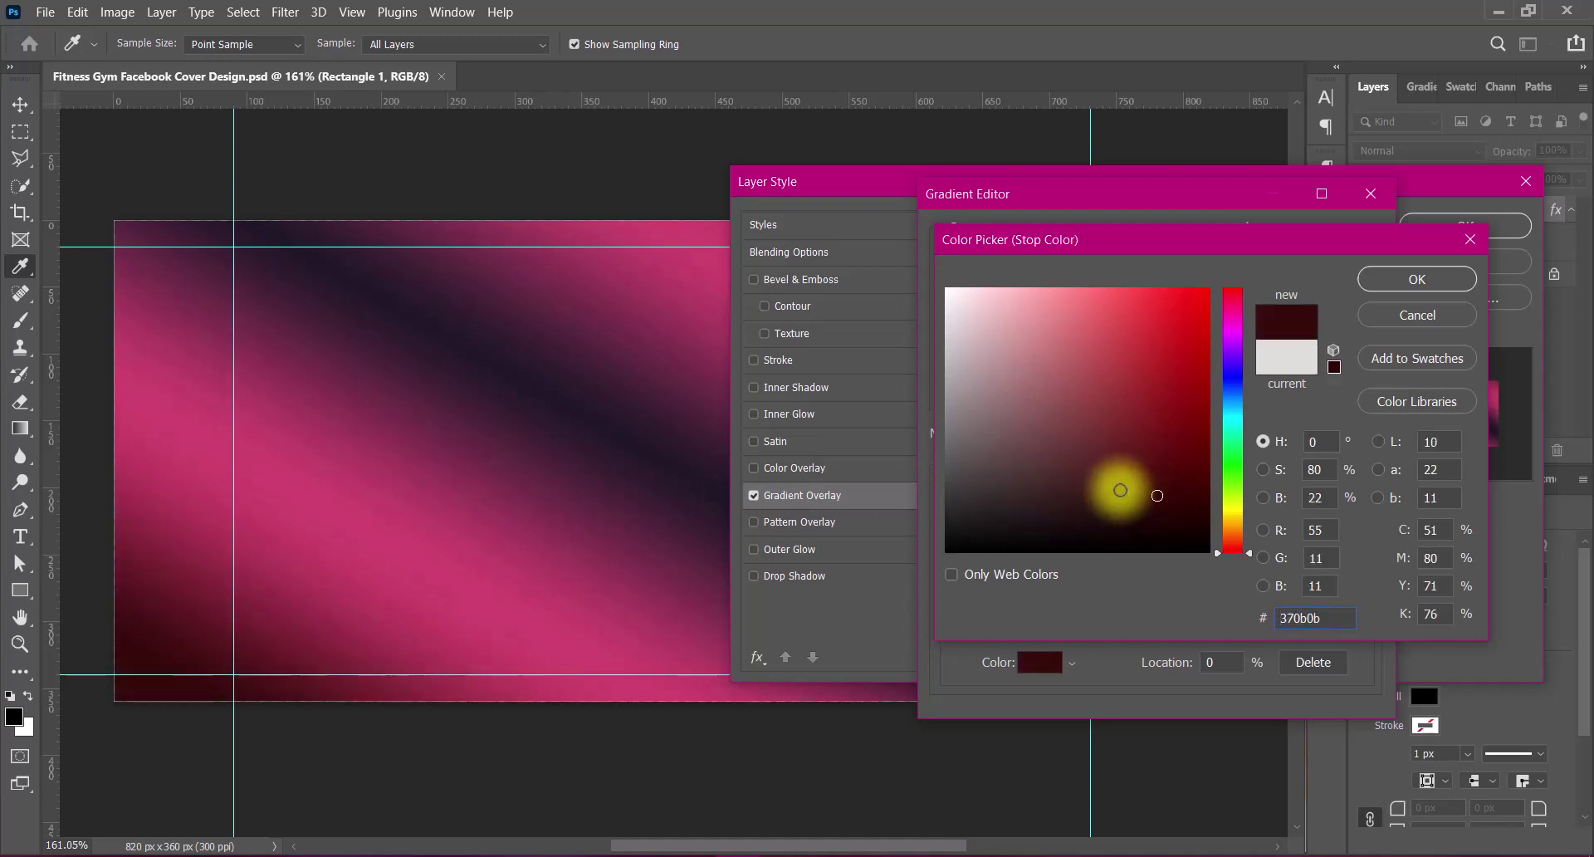
click(1417, 279)
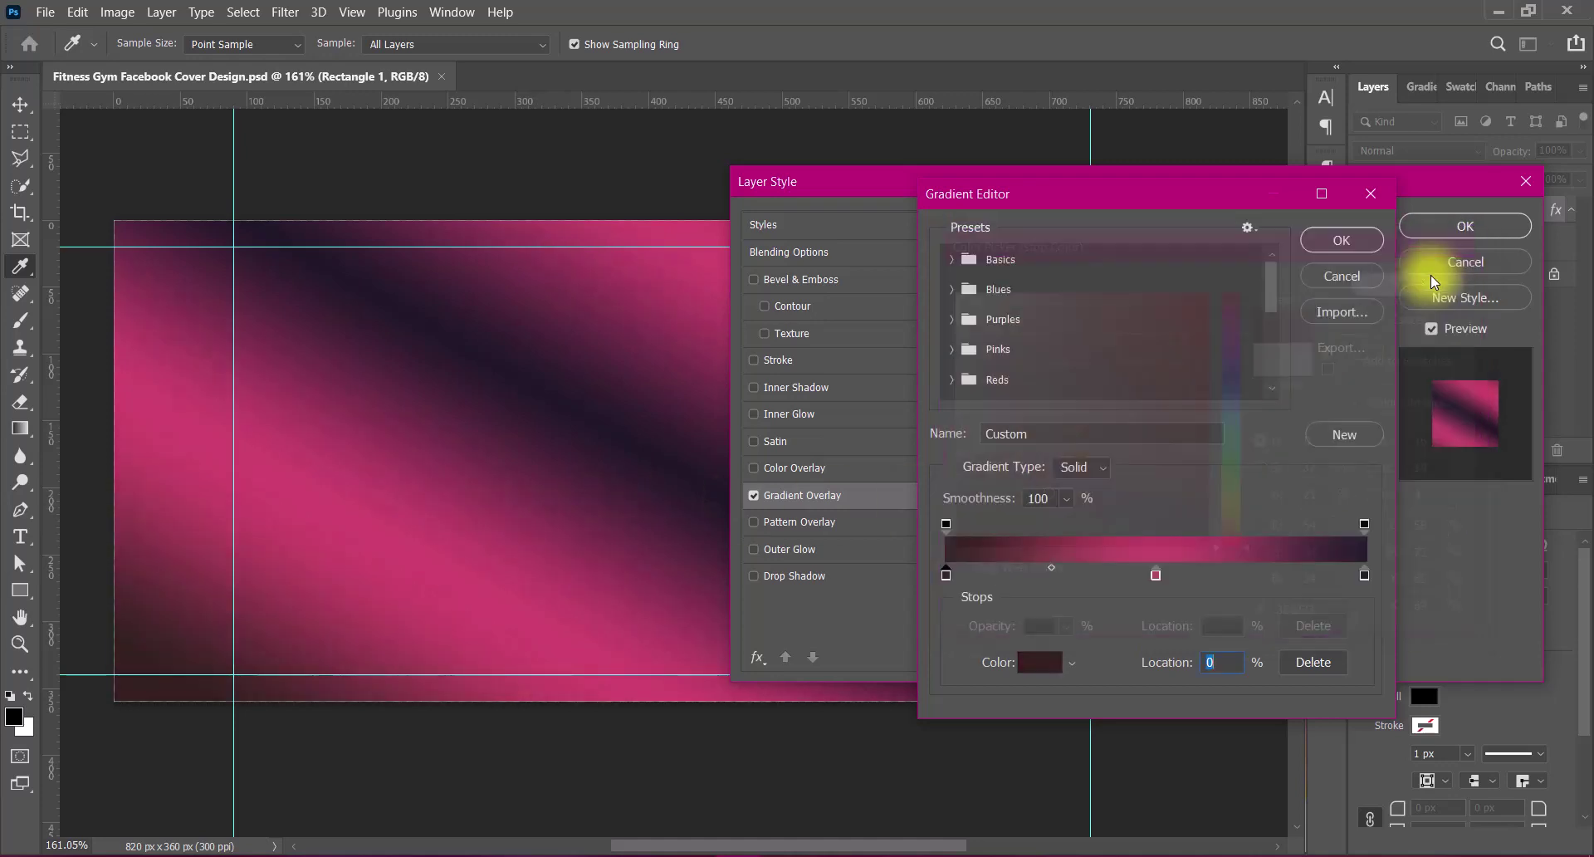
double_click(1365, 579)
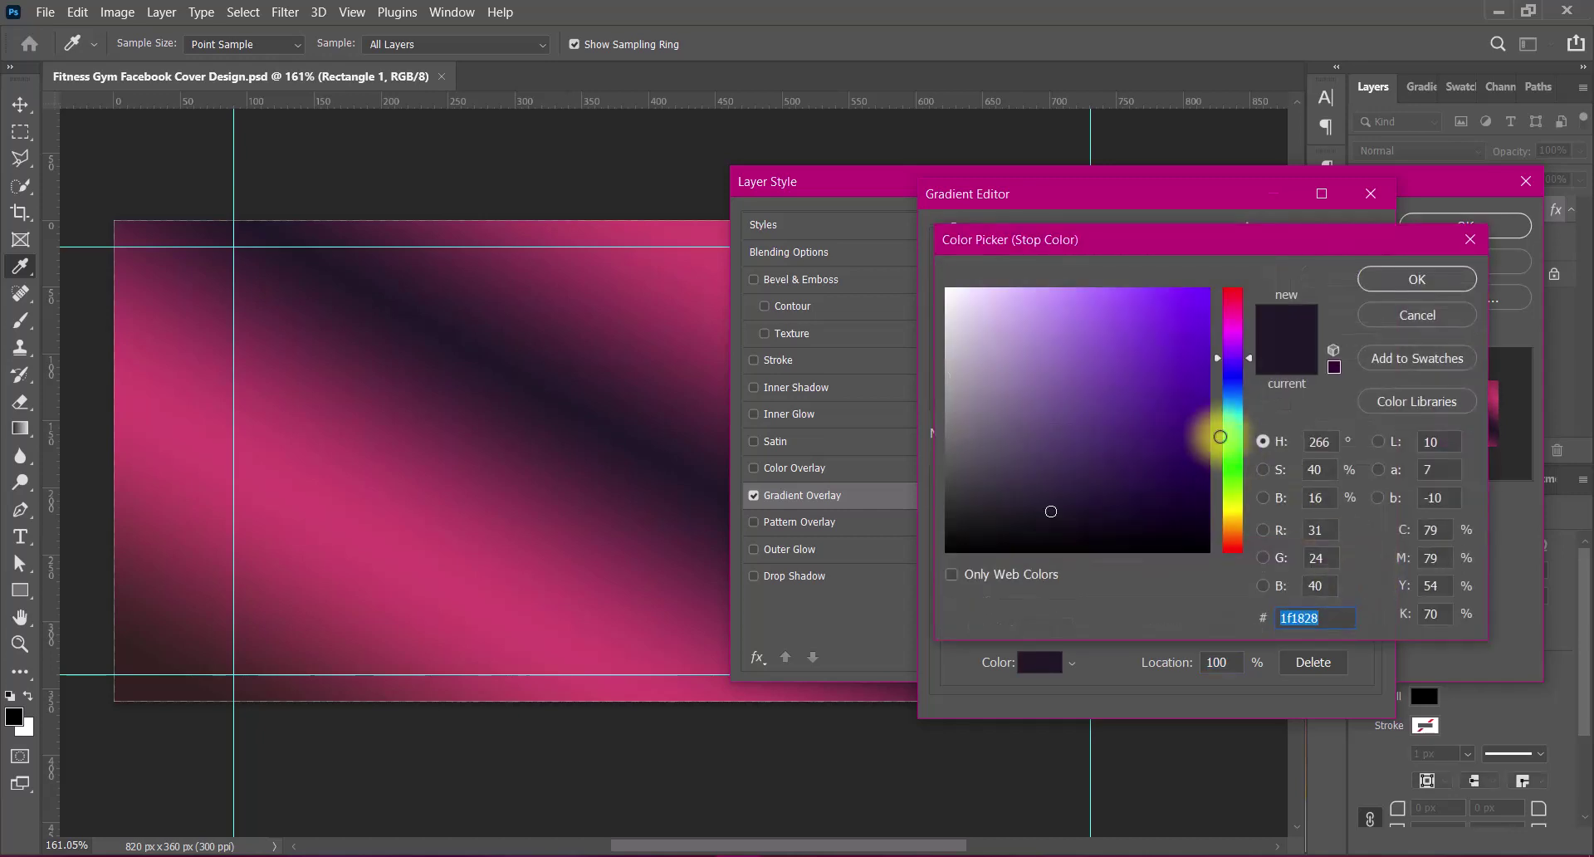
click(1022, 509)
click(1207, 519)
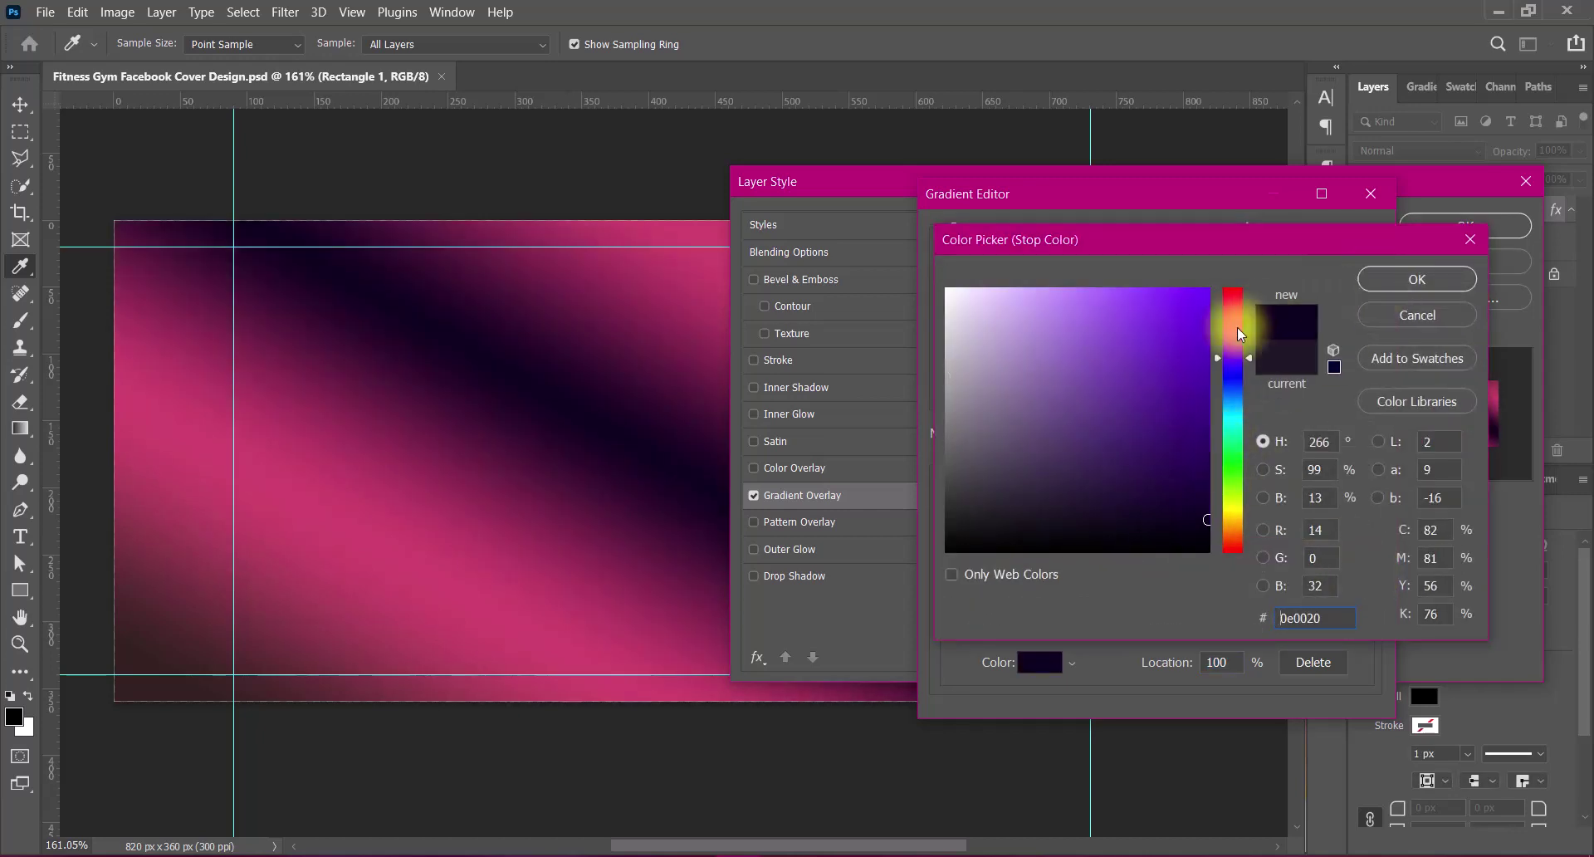
click(1380, 282)
- Make the middle stop red (cf4343), keep Perceptual interpolation, and apply the layer style
double_click(1164, 554)
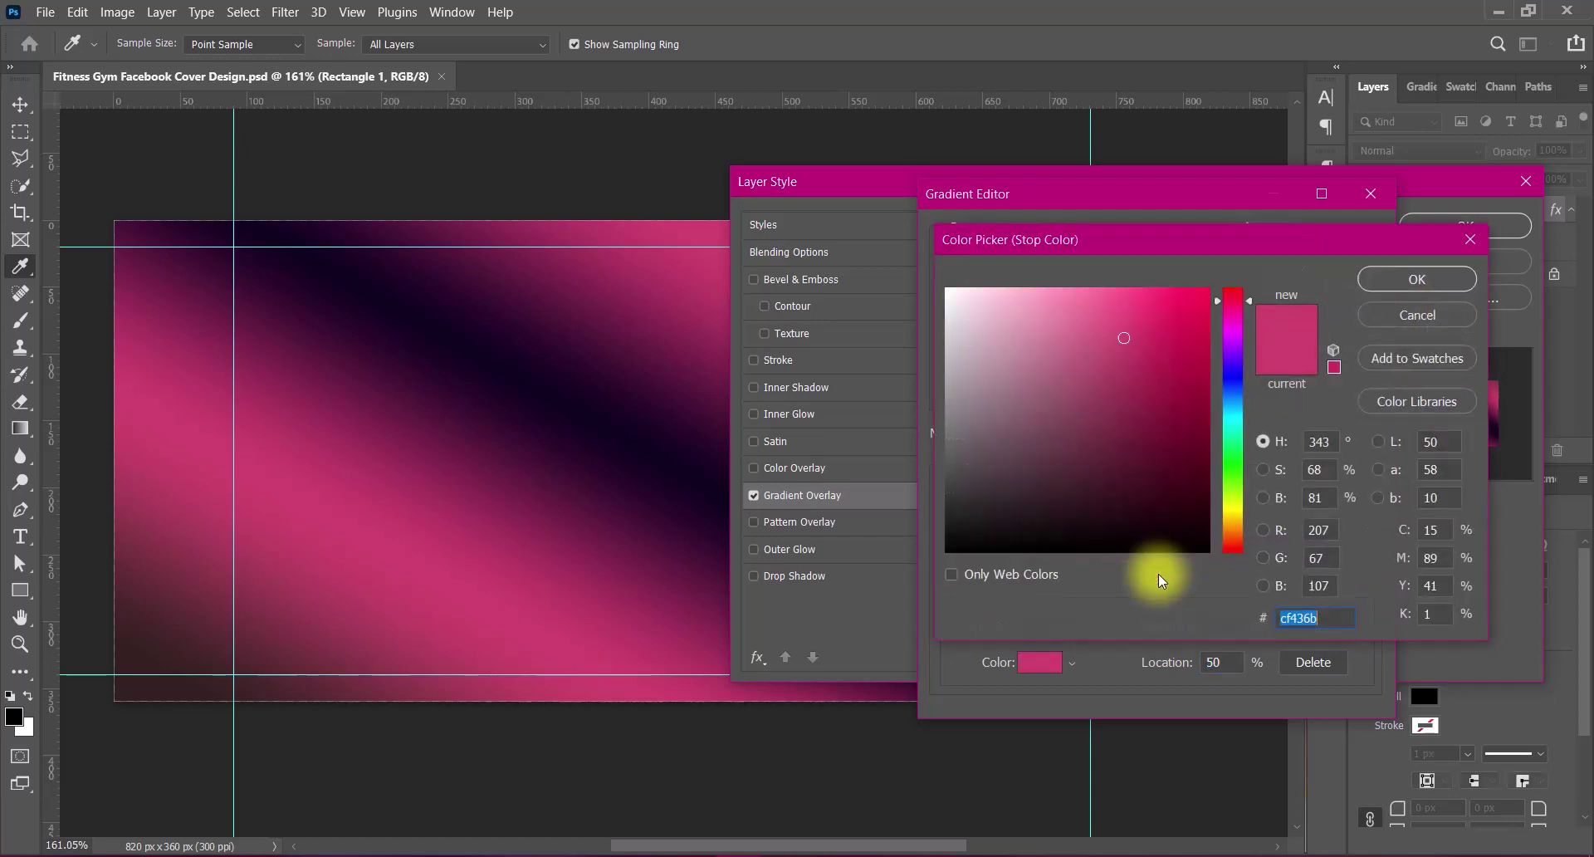
click(1252, 285)
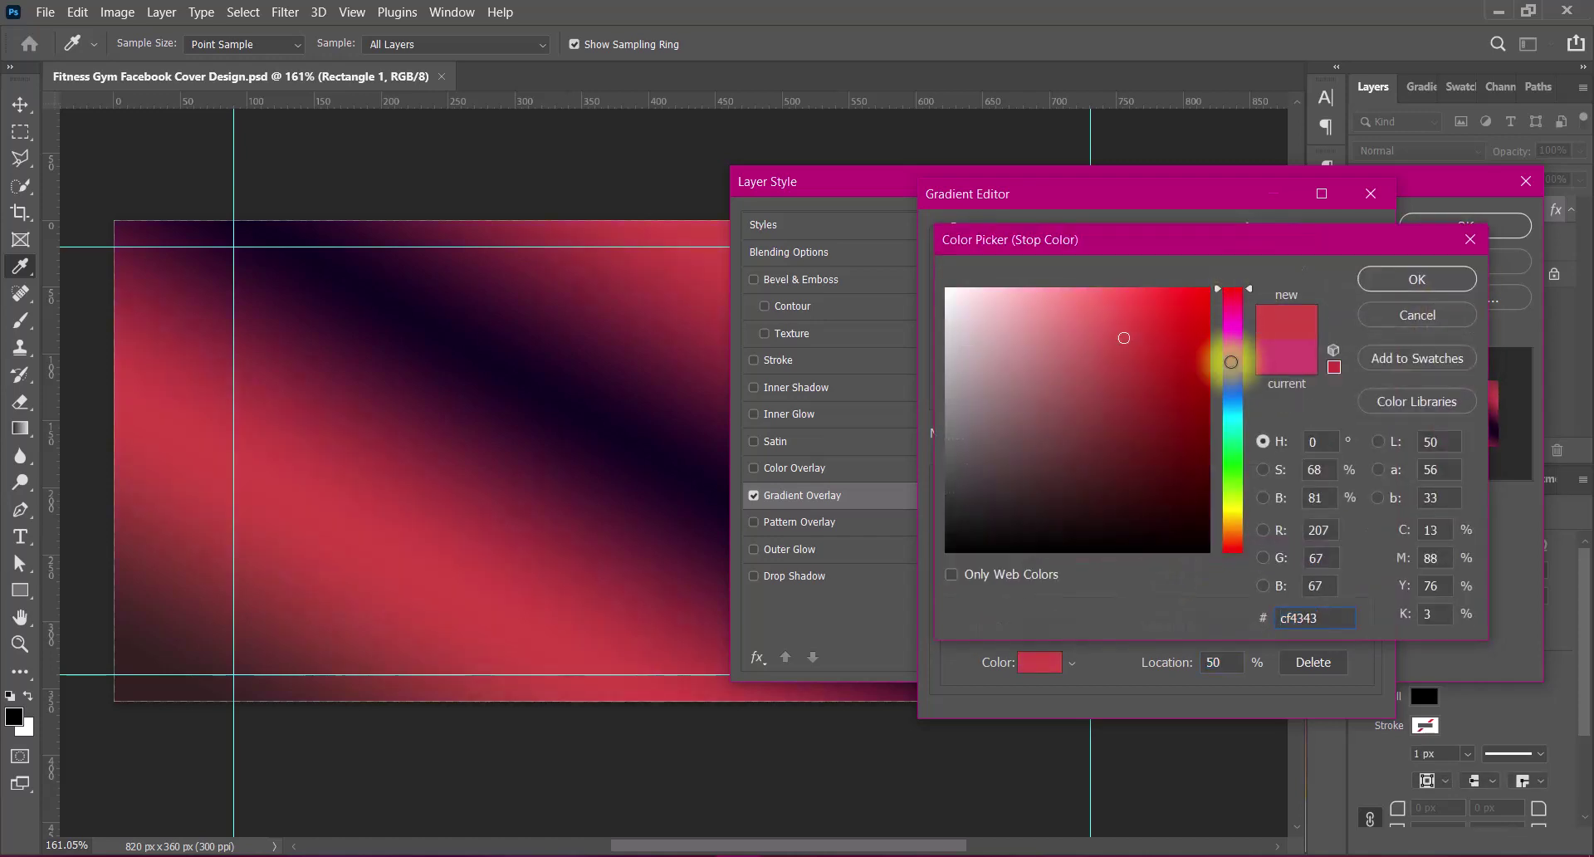
click(1422, 279)
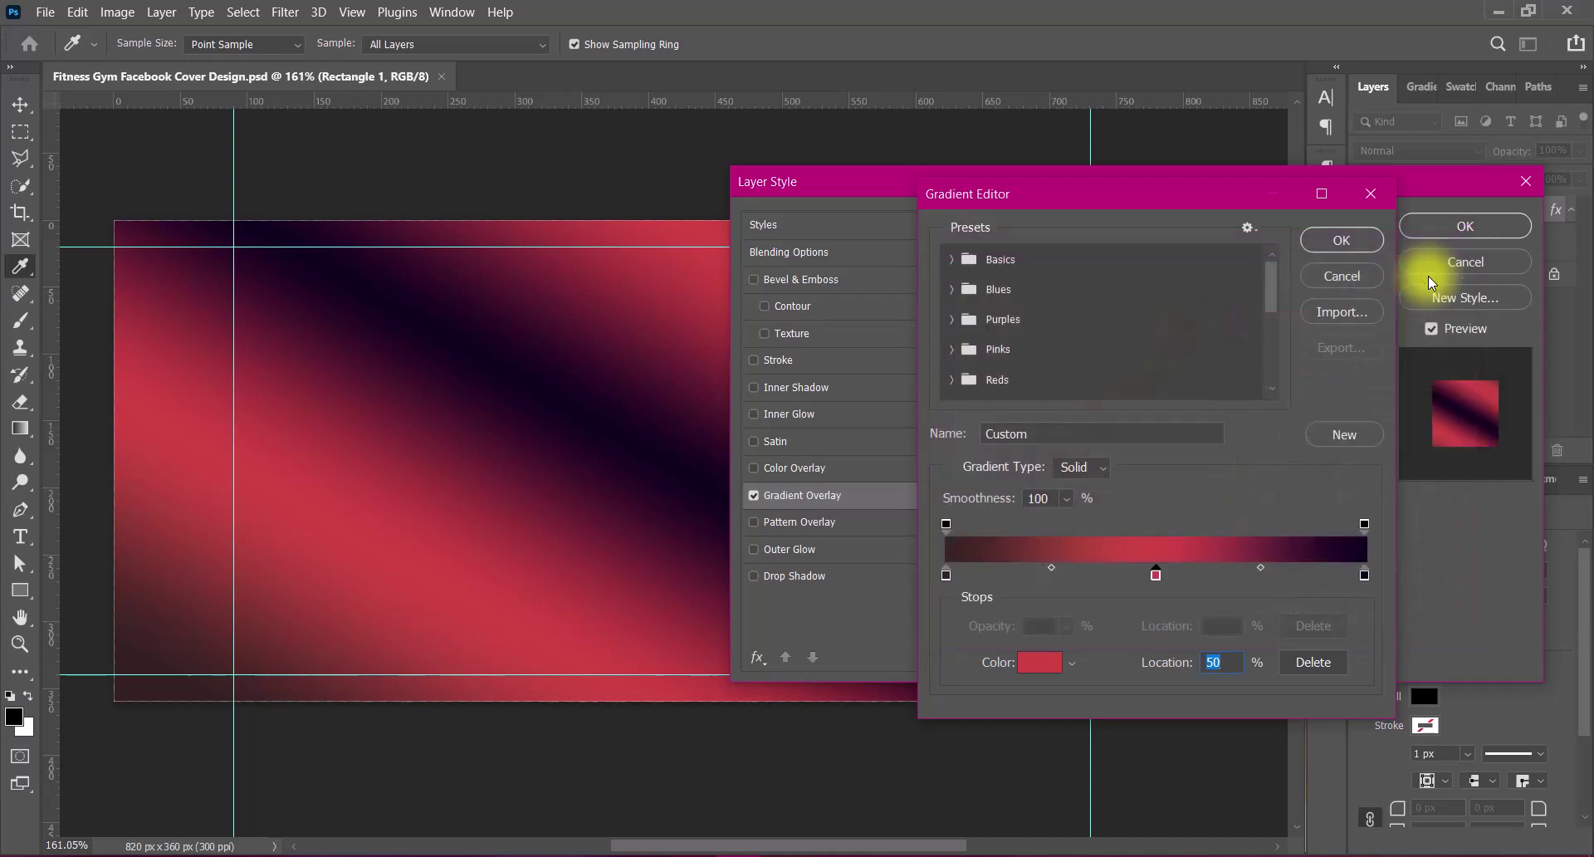
click(1340, 240)
click(1129, 423)
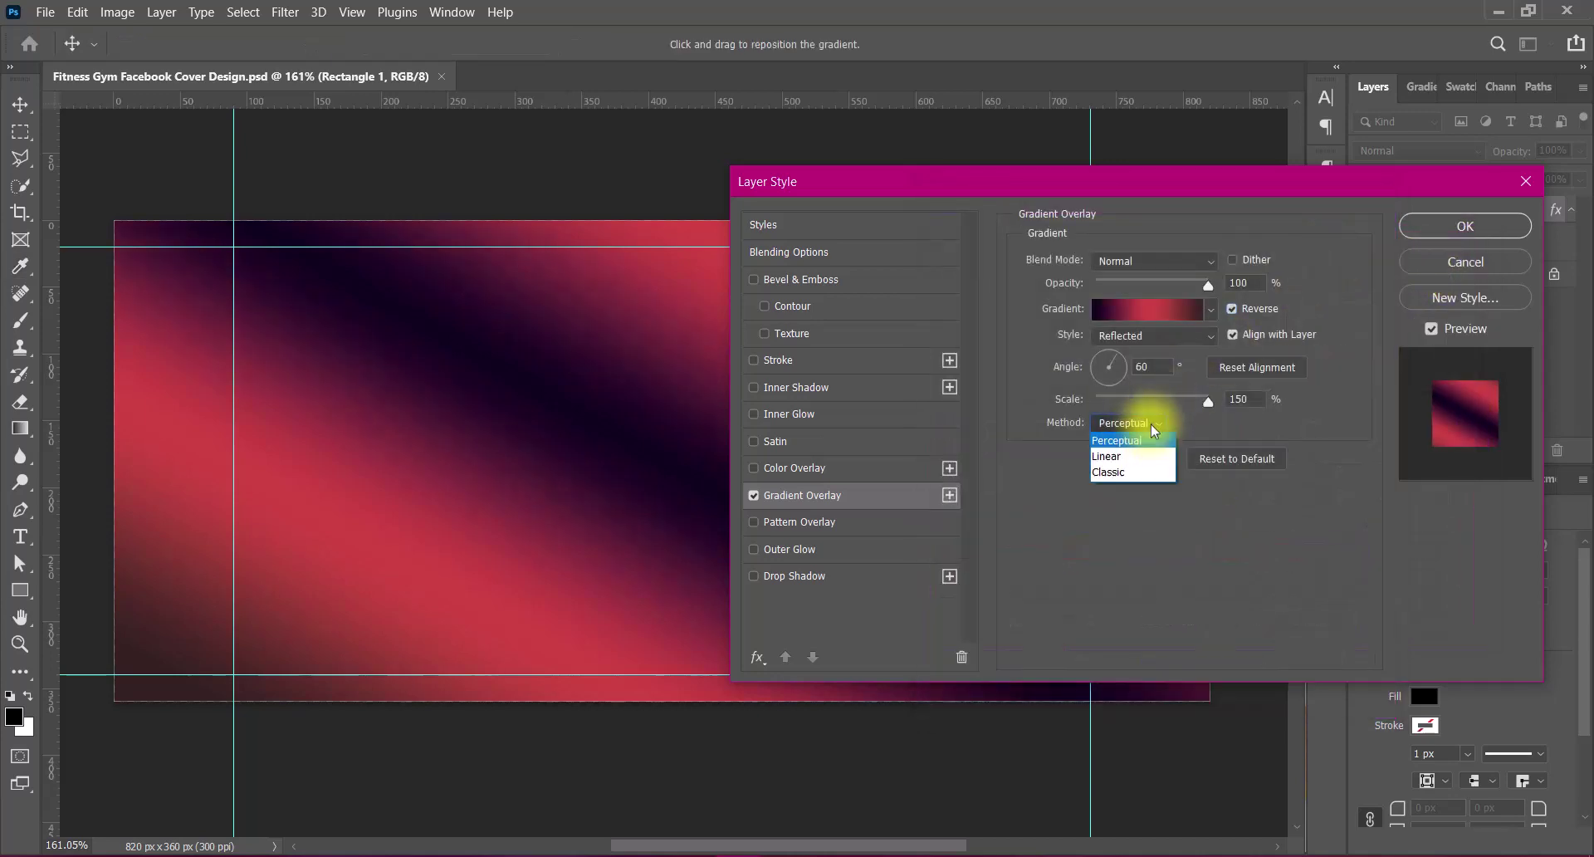
click(1132, 452)
click(1129, 423)
click(1126, 422)
click(1423, 226)
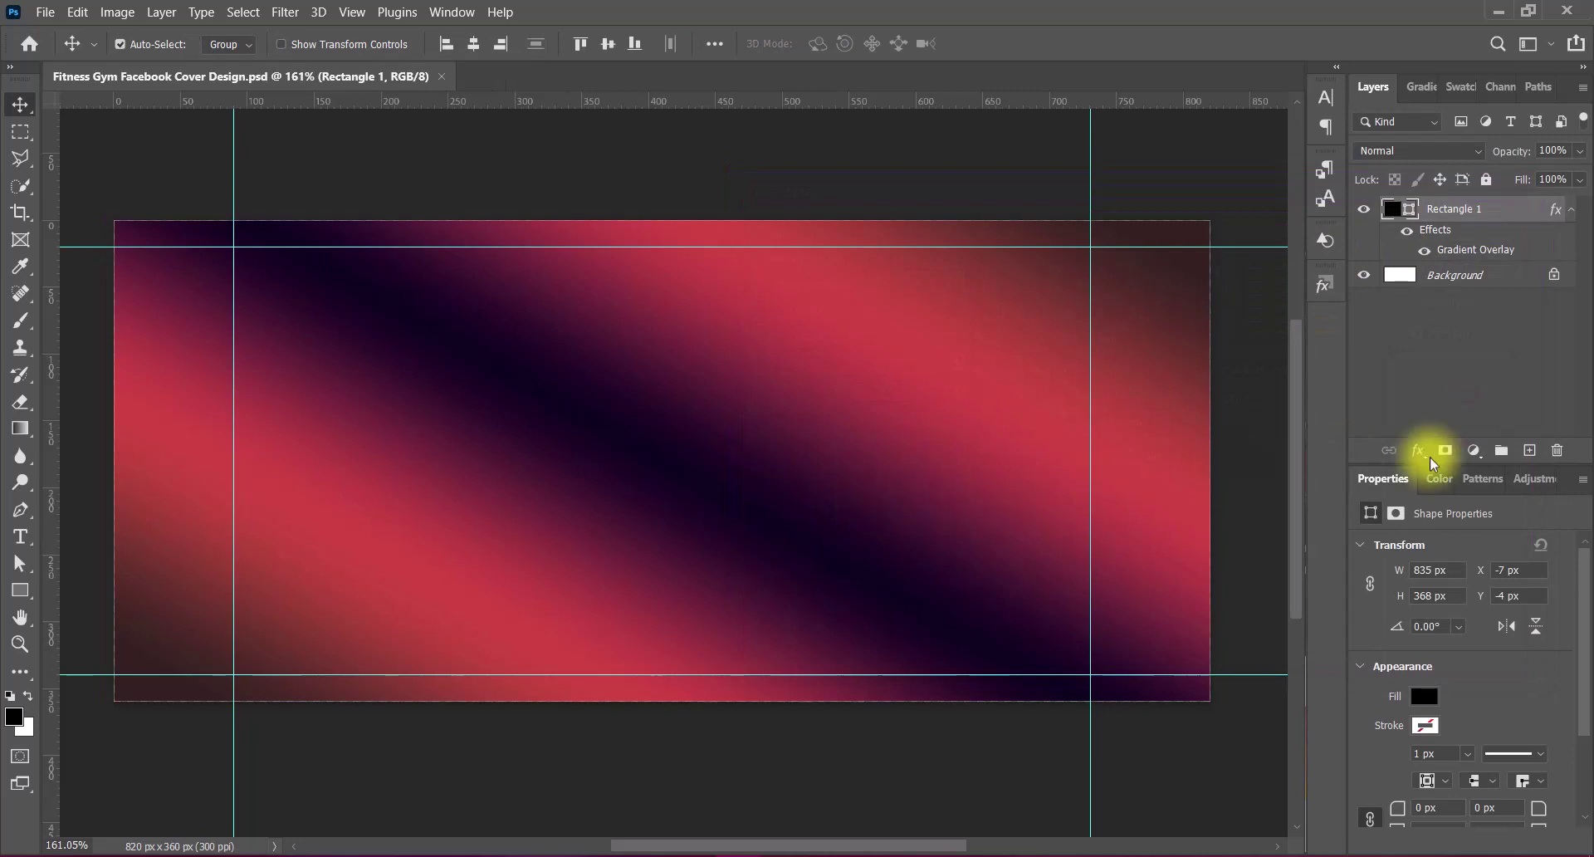
- Add a new layer and draw a second black rectangle covering the entire canvas
click(1528, 451)
click(20, 589)
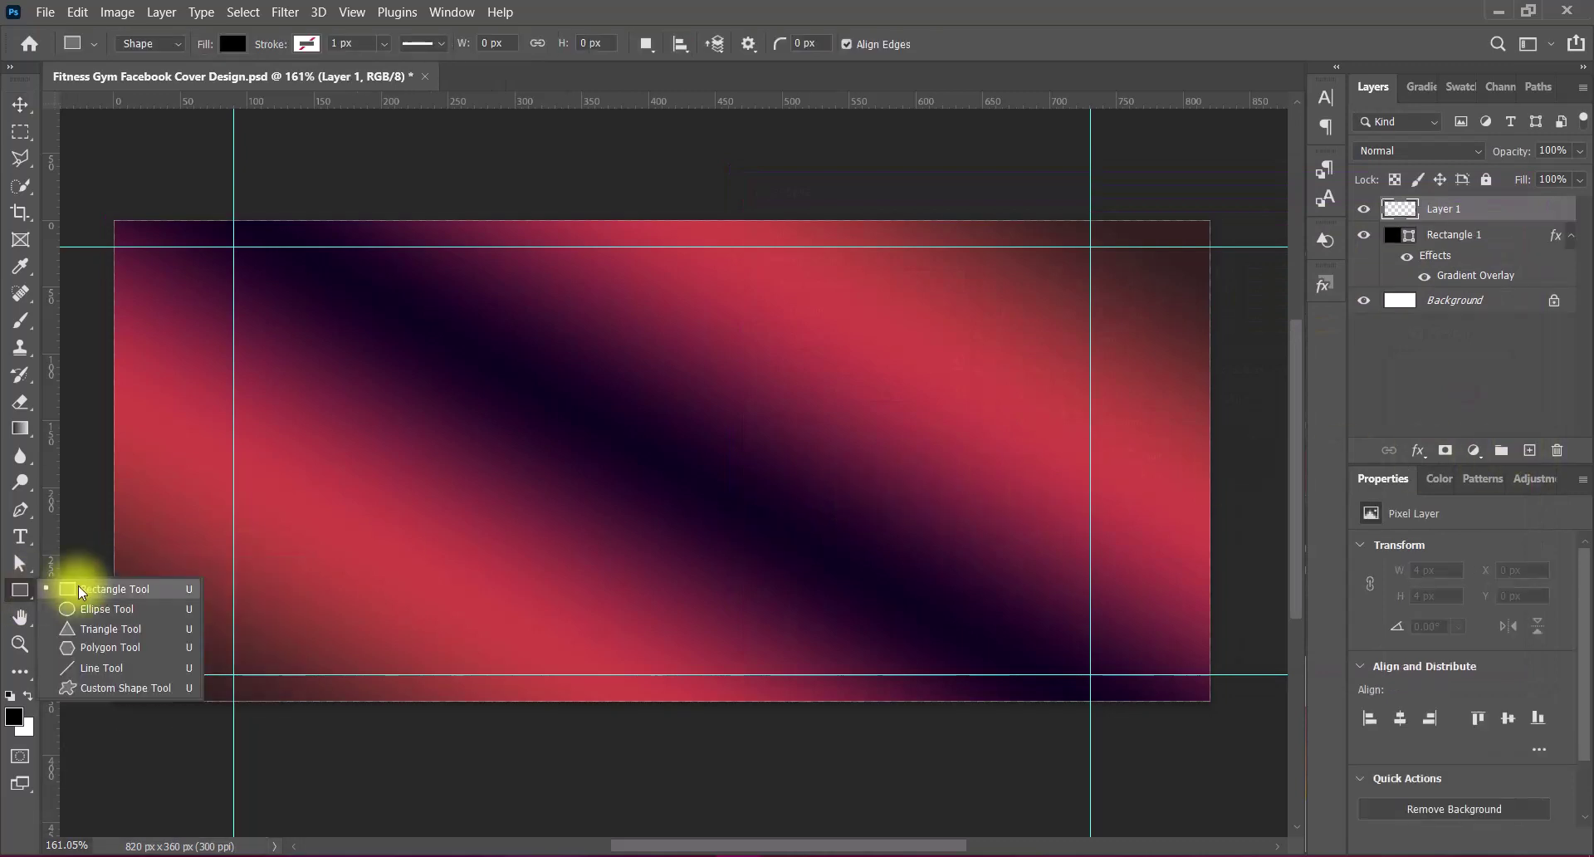
click(91, 591)
drag(104, 212, 1226, 707)
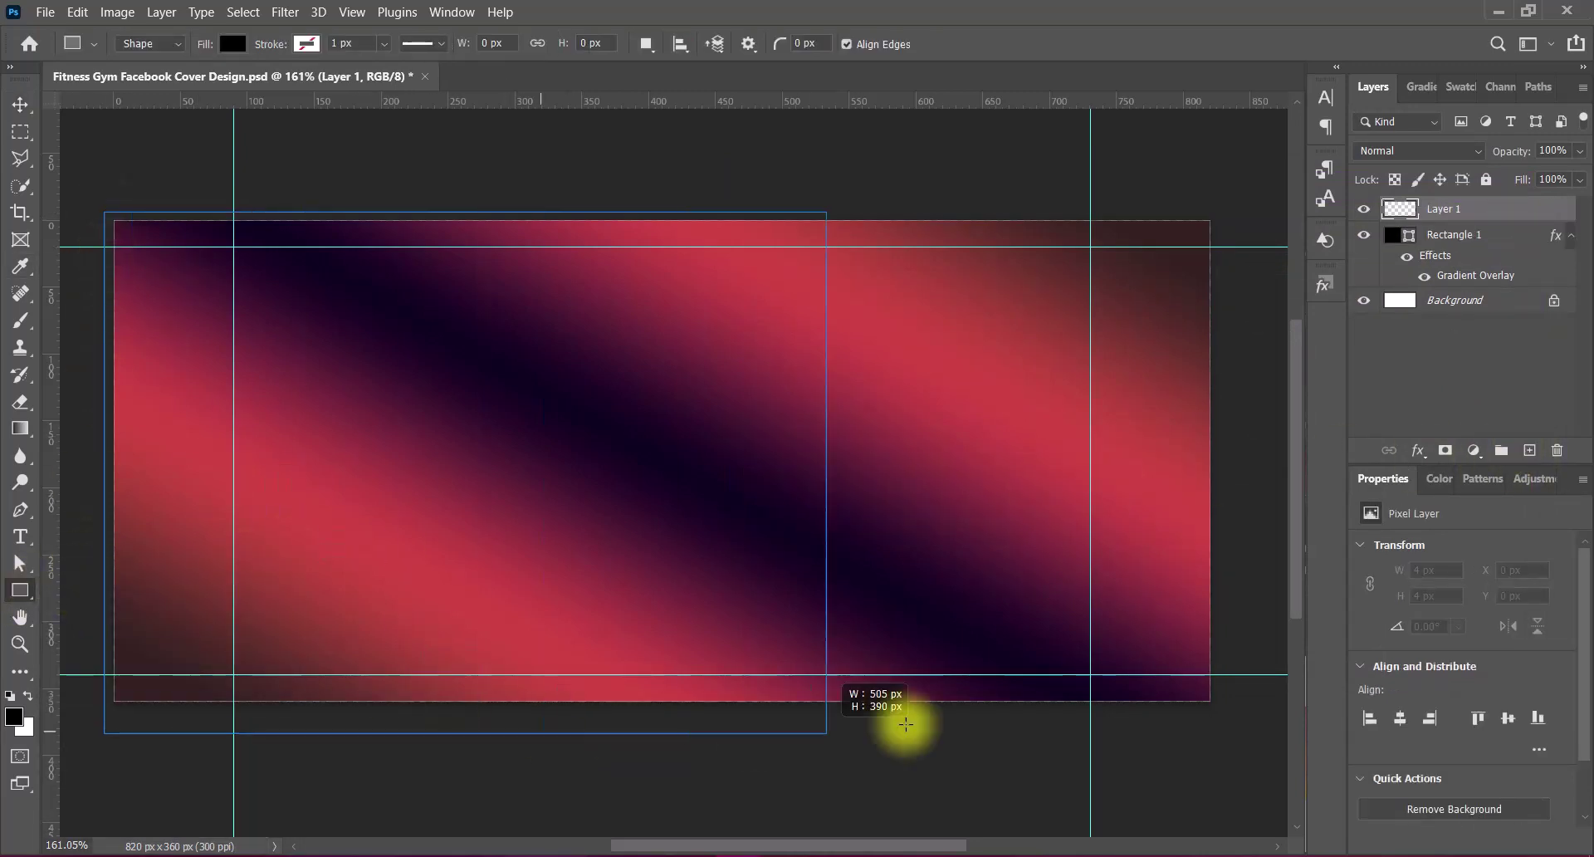
key(ctrl+t)
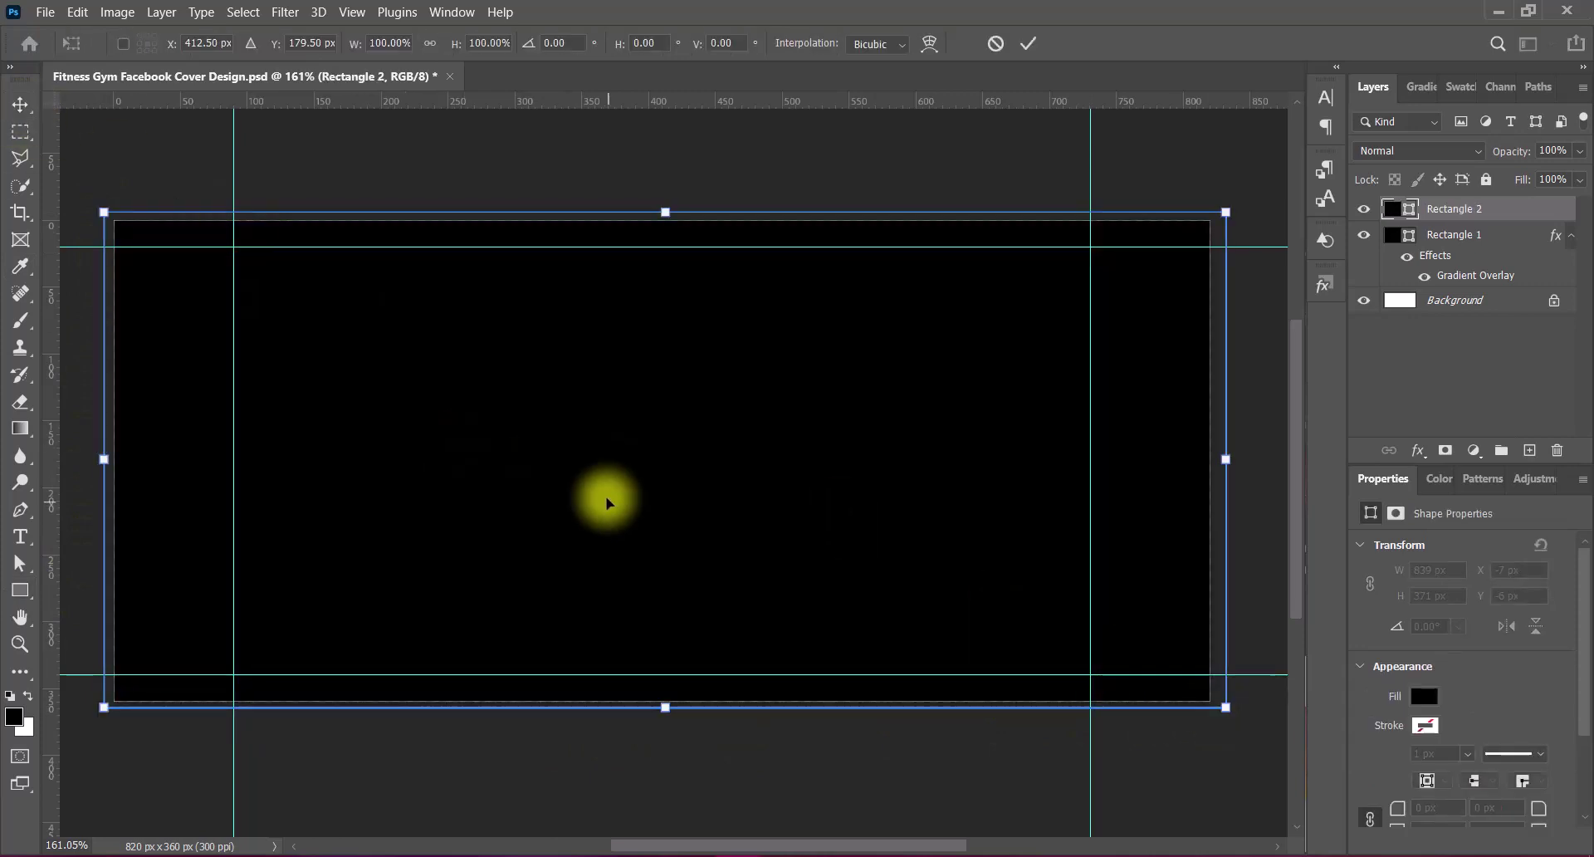
drag(662, 523, 662, 523)
key(Return)
- Add a Gradient Overlay to Rectangle 2 at a -75° angle with Noise gradient type
right_click(1395, 208)
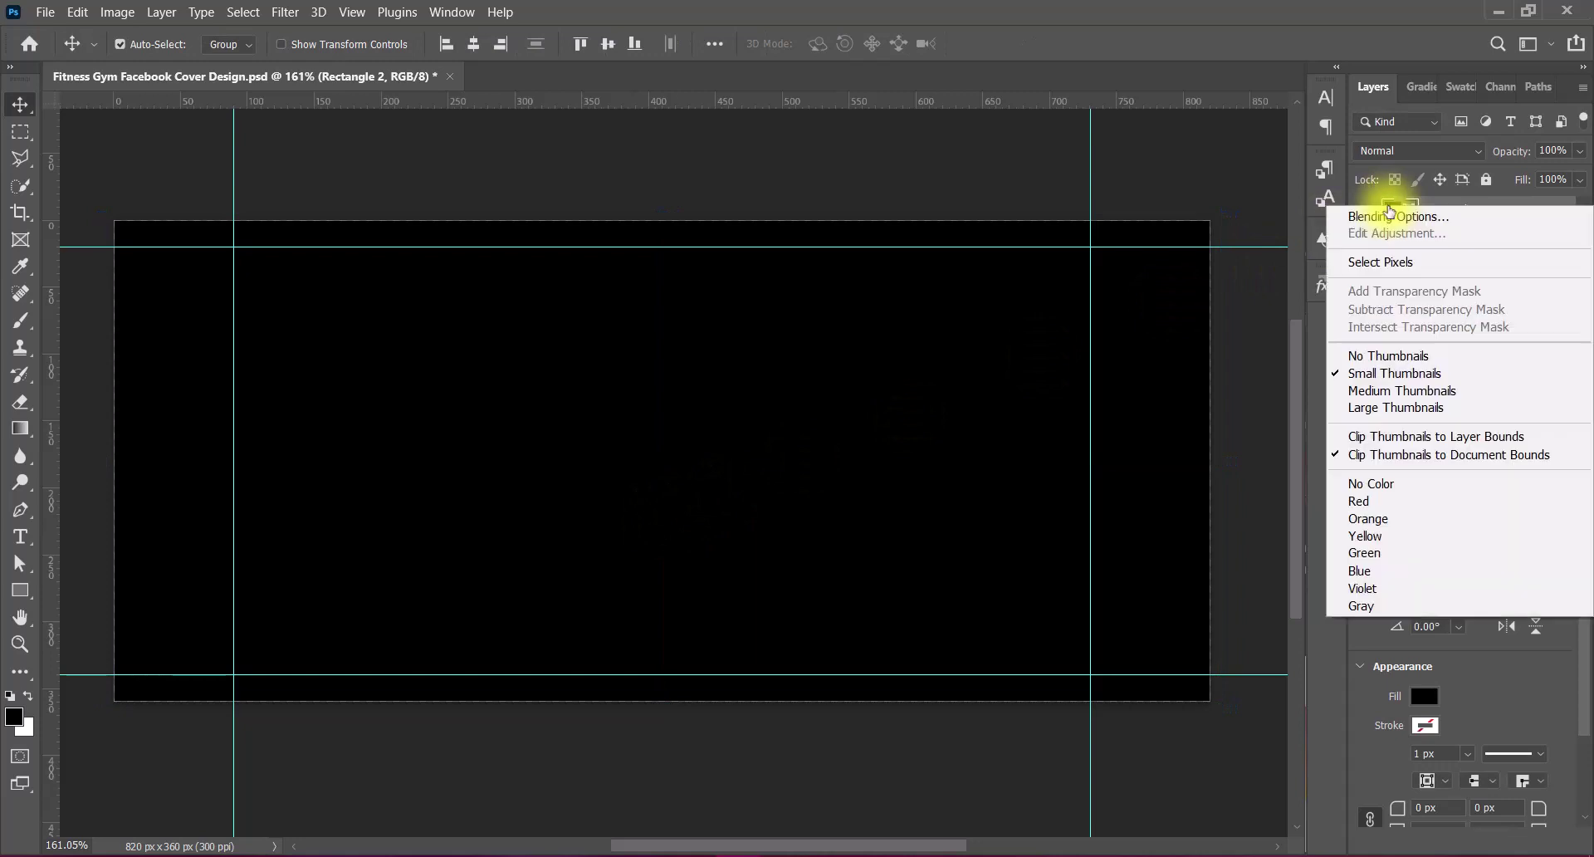
click(1412, 223)
click(752, 497)
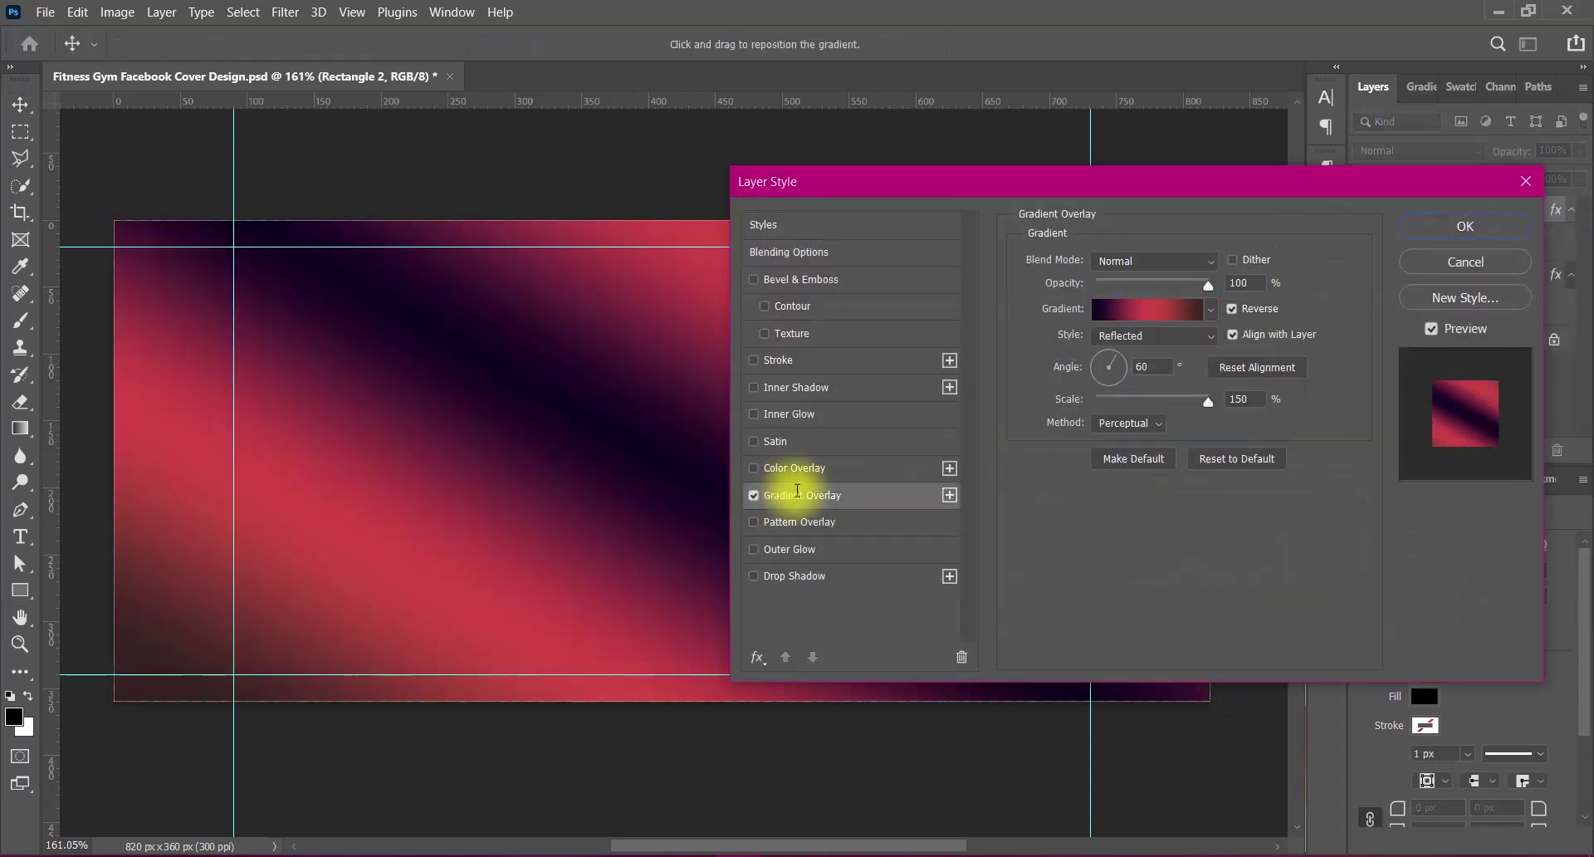
click(1136, 366)
text(-)
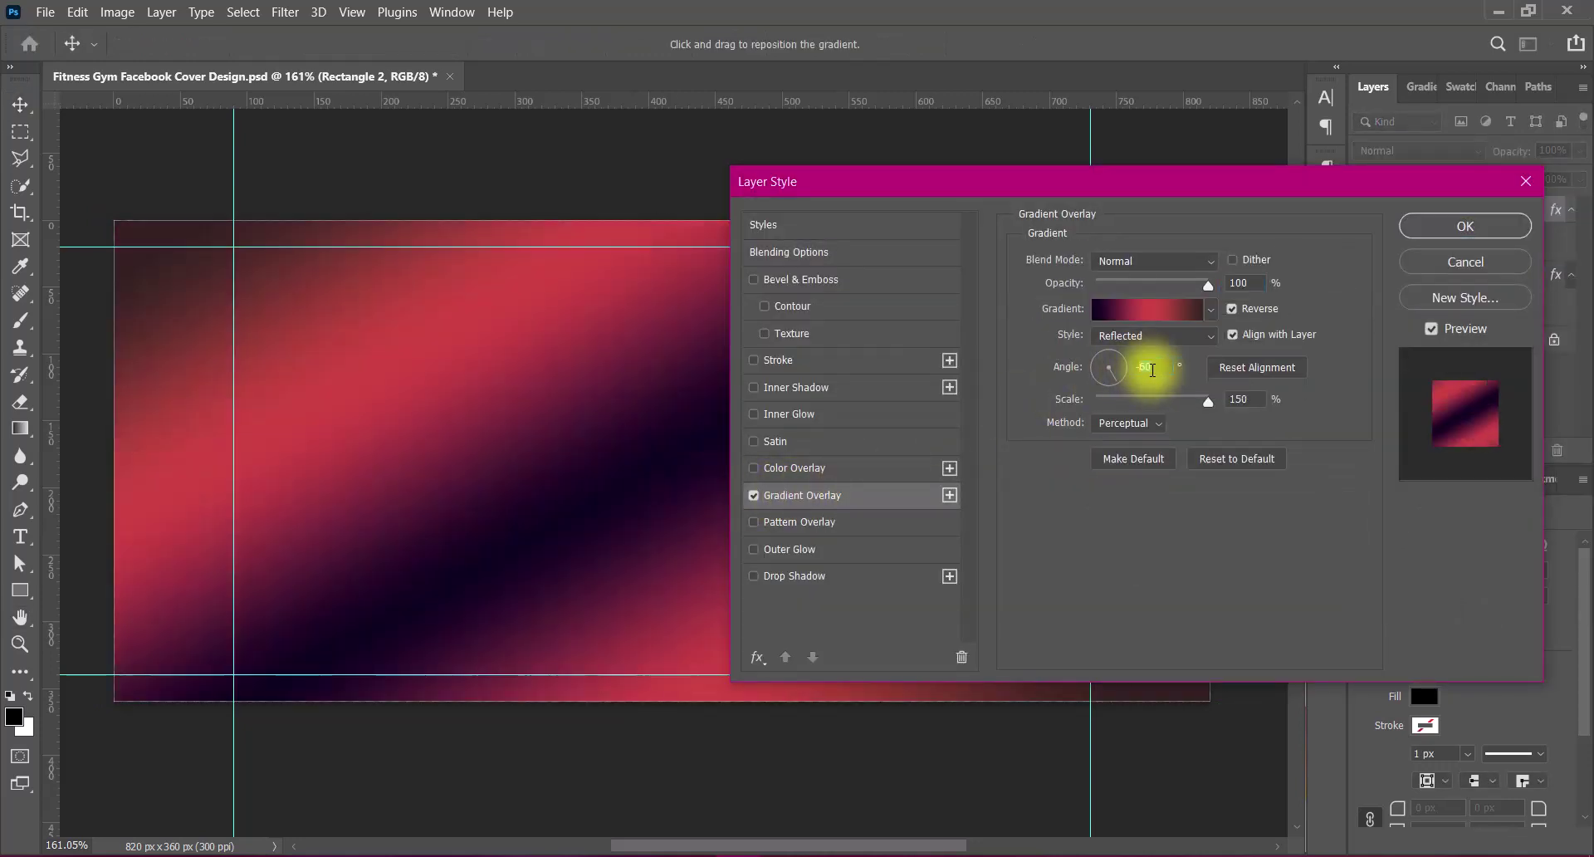
text(75)
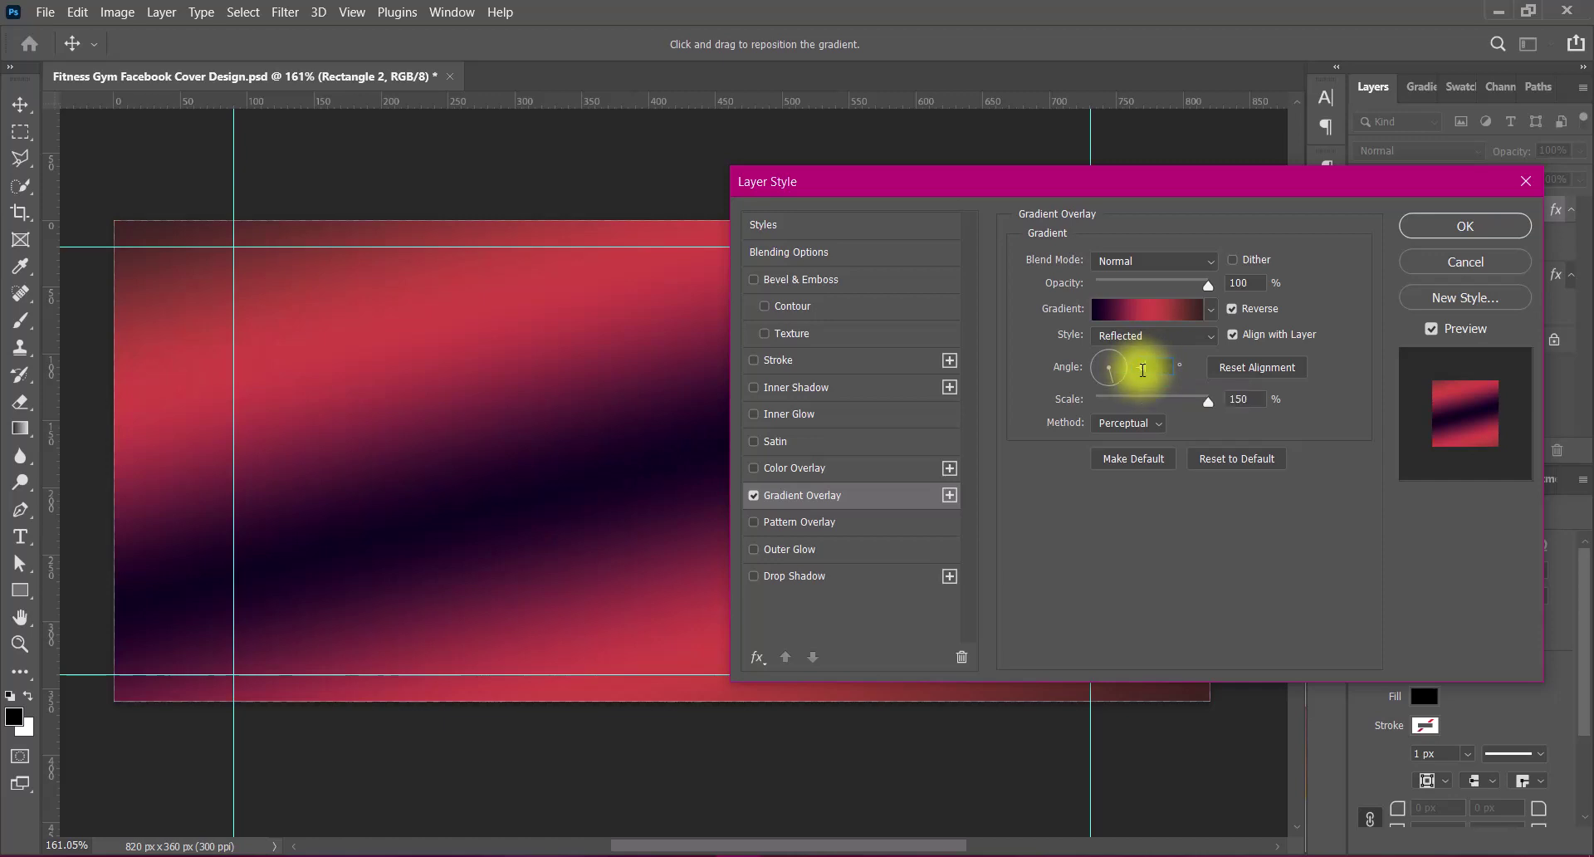
click(1132, 309)
click(1096, 466)
click(1089, 495)
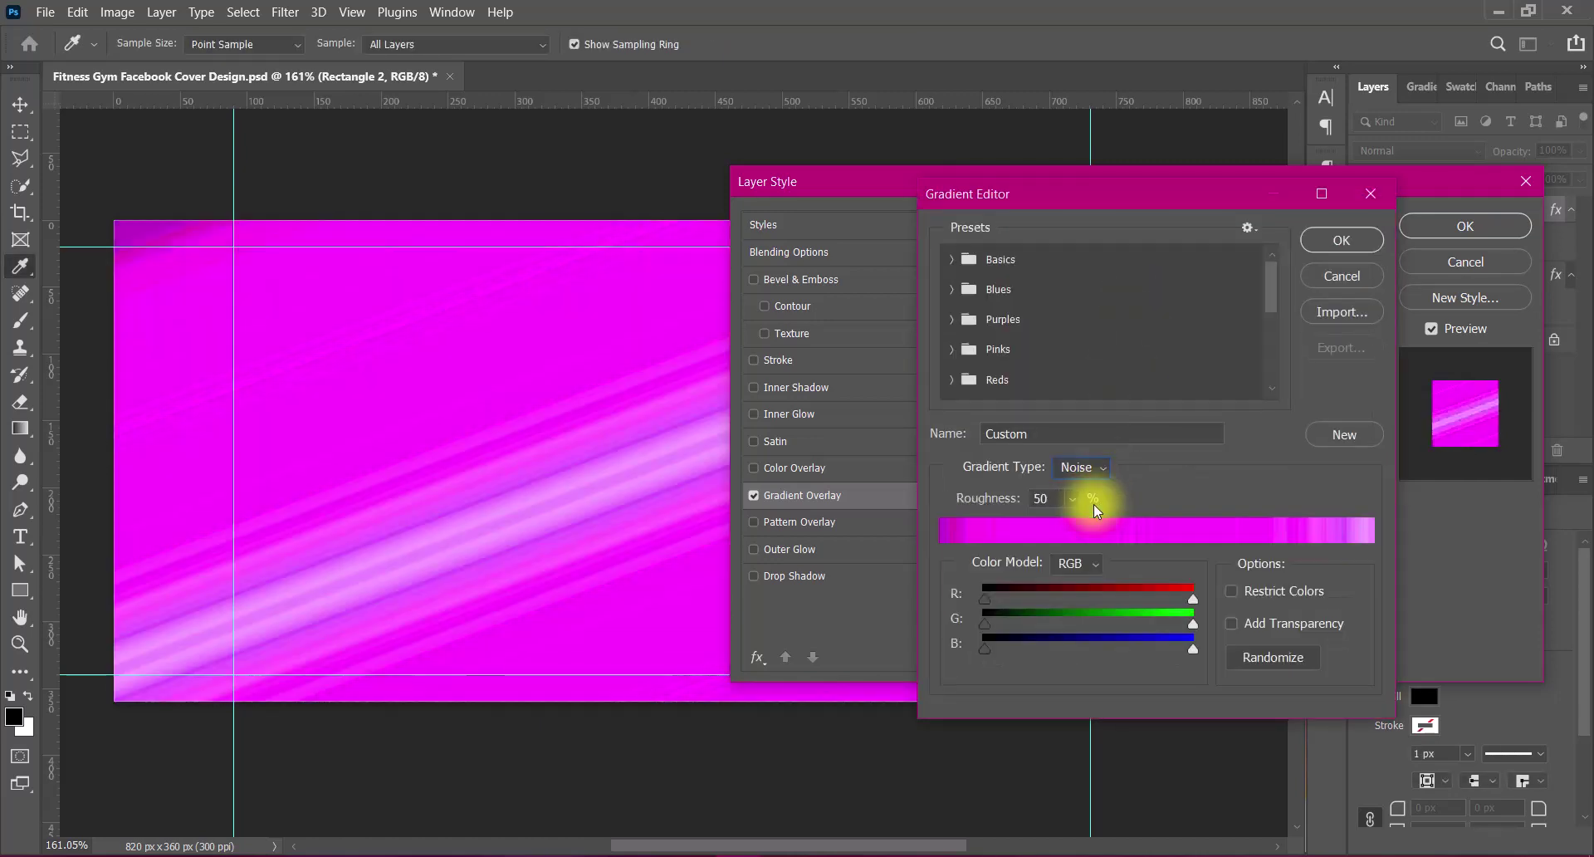
- Add transparency and randomize the noise until magenta streaks appear, then reverse and apply it
click(1230, 624)
click(1230, 591)
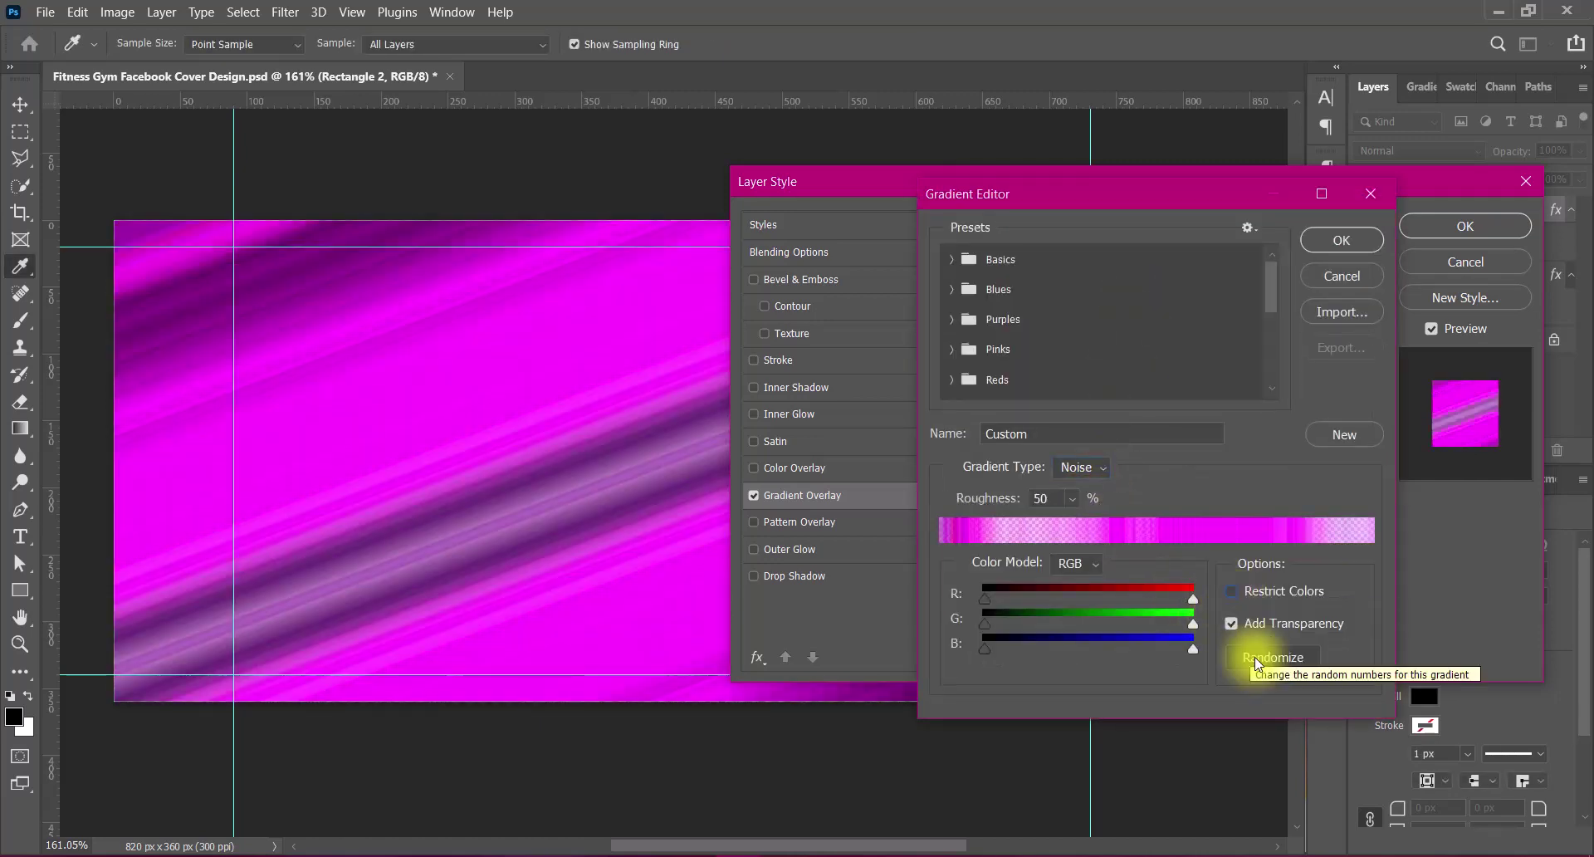
click(1258, 660)
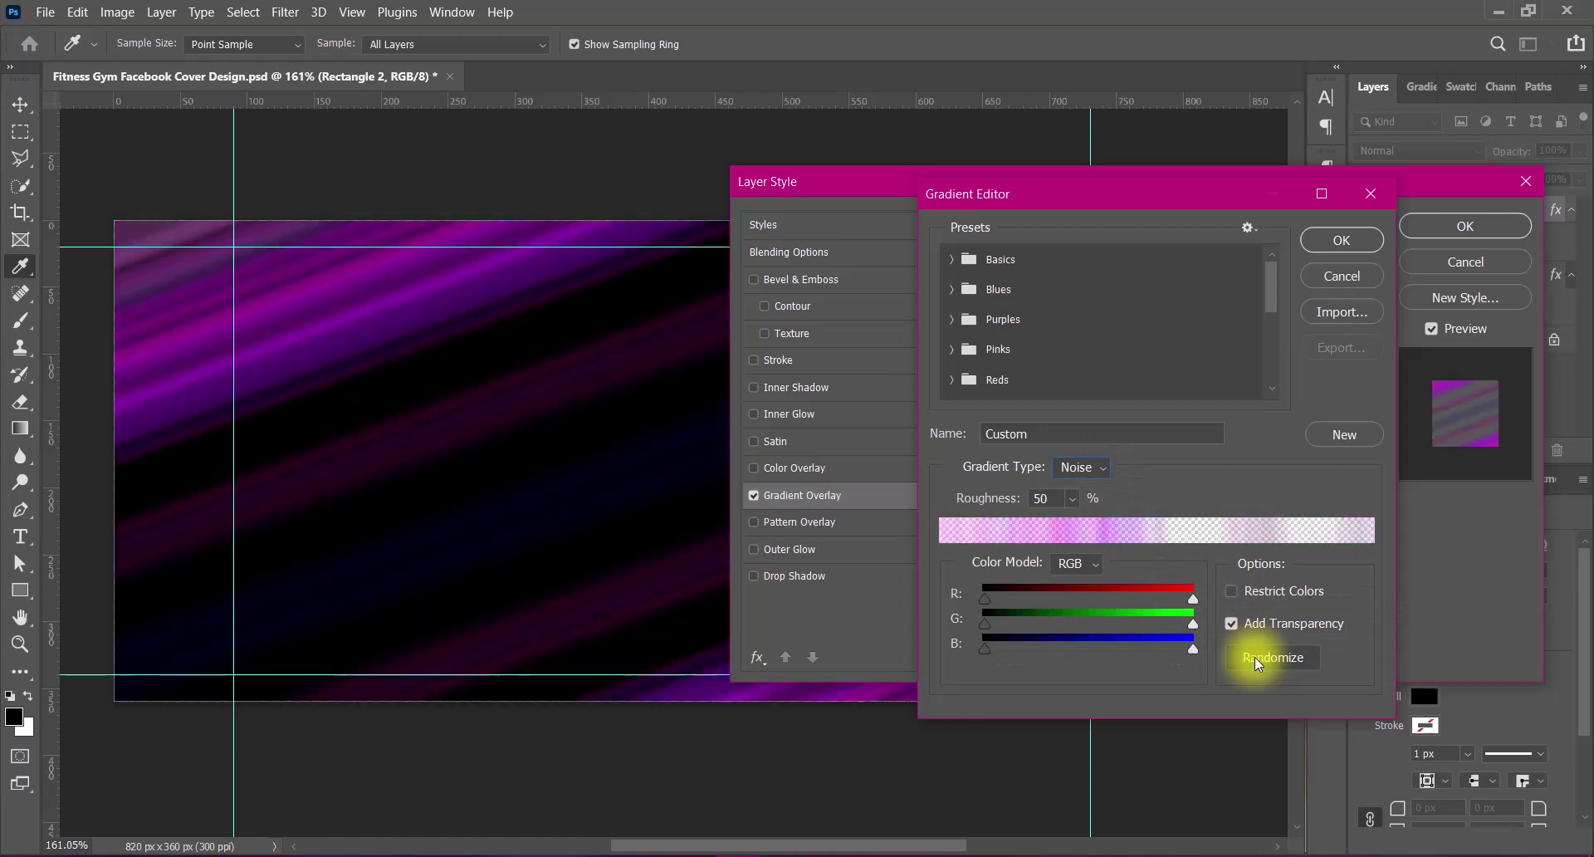
click(1253, 656)
click(1254, 656)
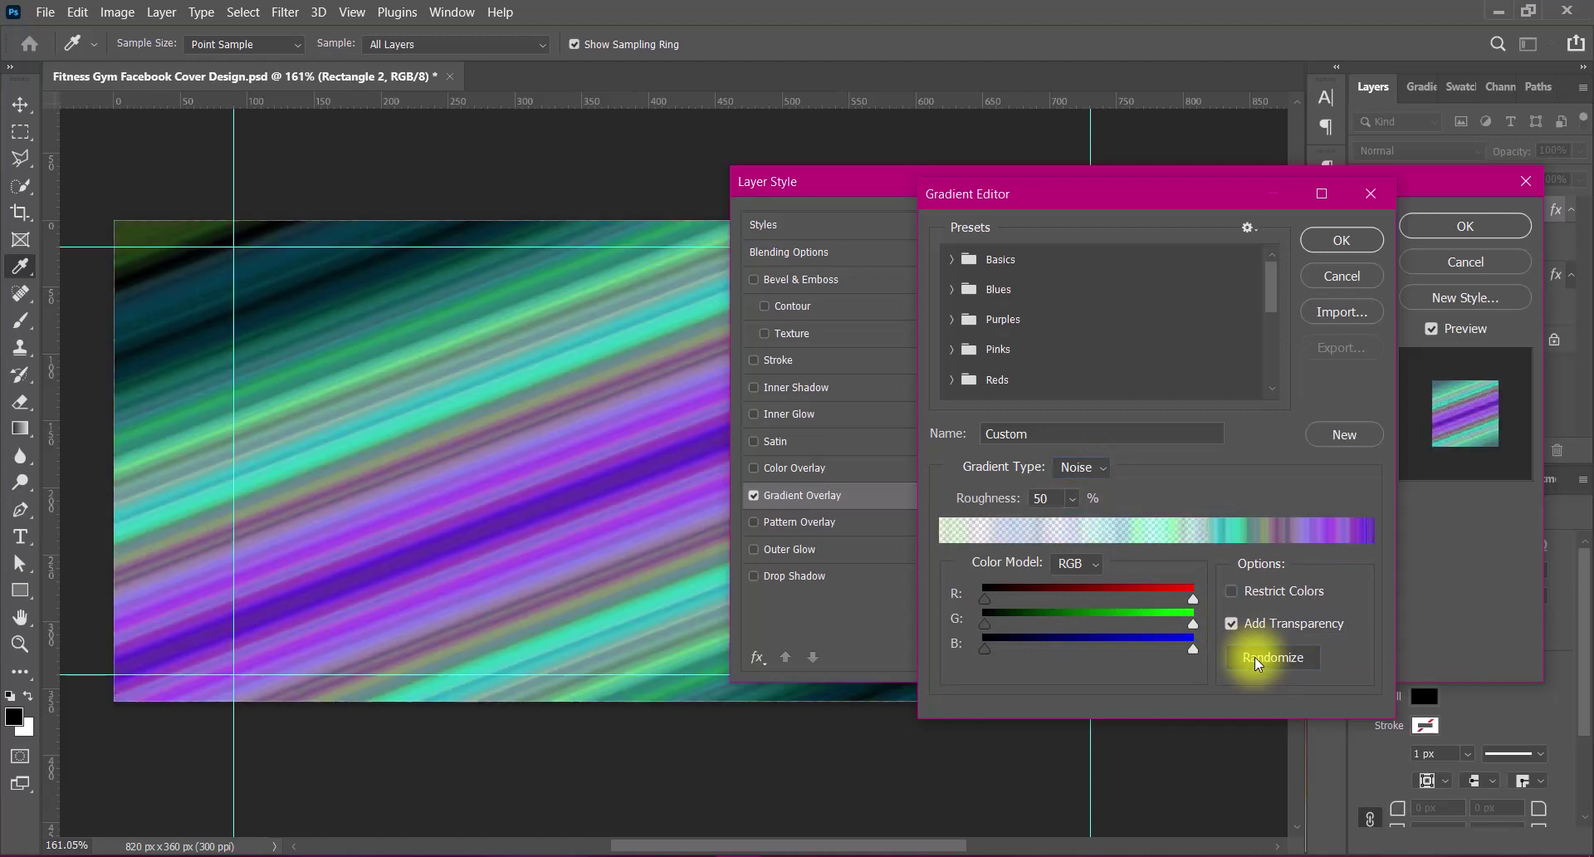
click(1254, 656)
click(1233, 591)
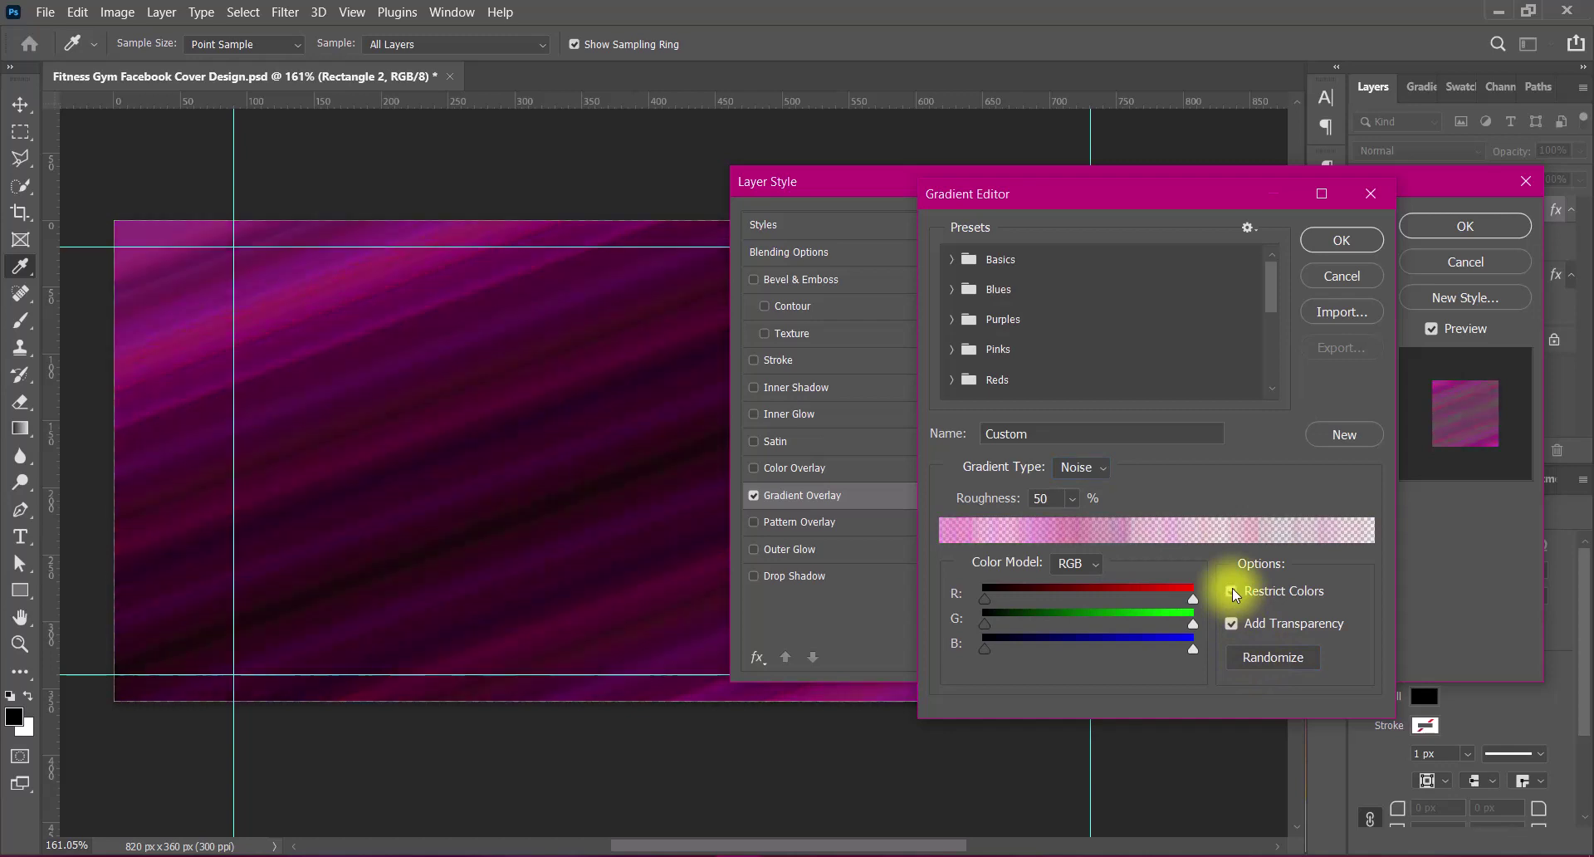
click(1325, 239)
double_click(1234, 308)
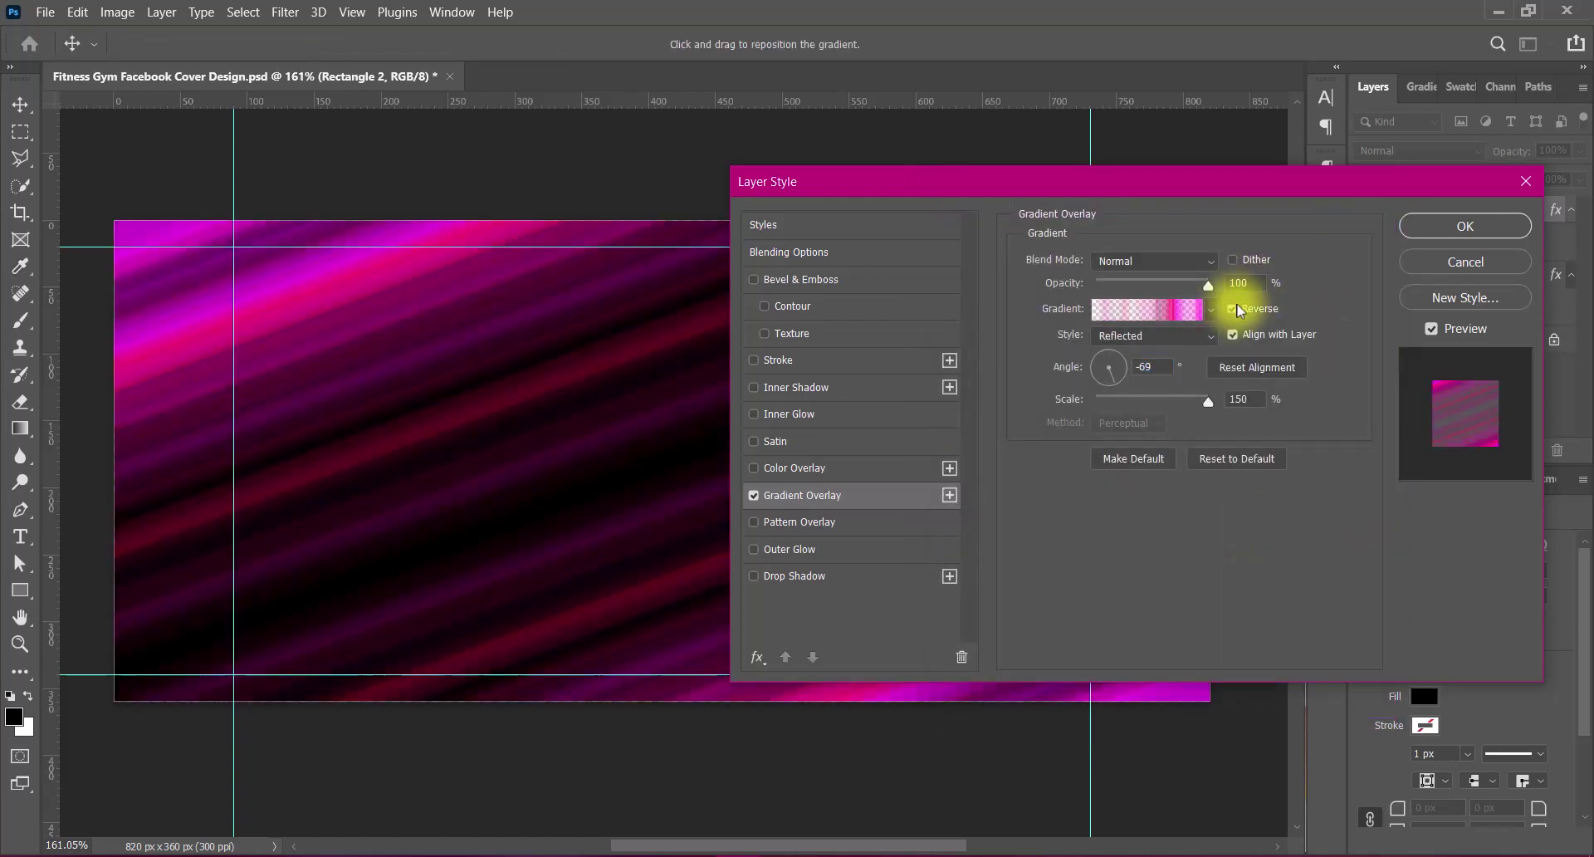
click(1421, 226)
right_click(1486, 209)
- Convert Rectangle 2 to a smart object and apply the Hue/Saturation Red Boost preset
click(1383, 292)
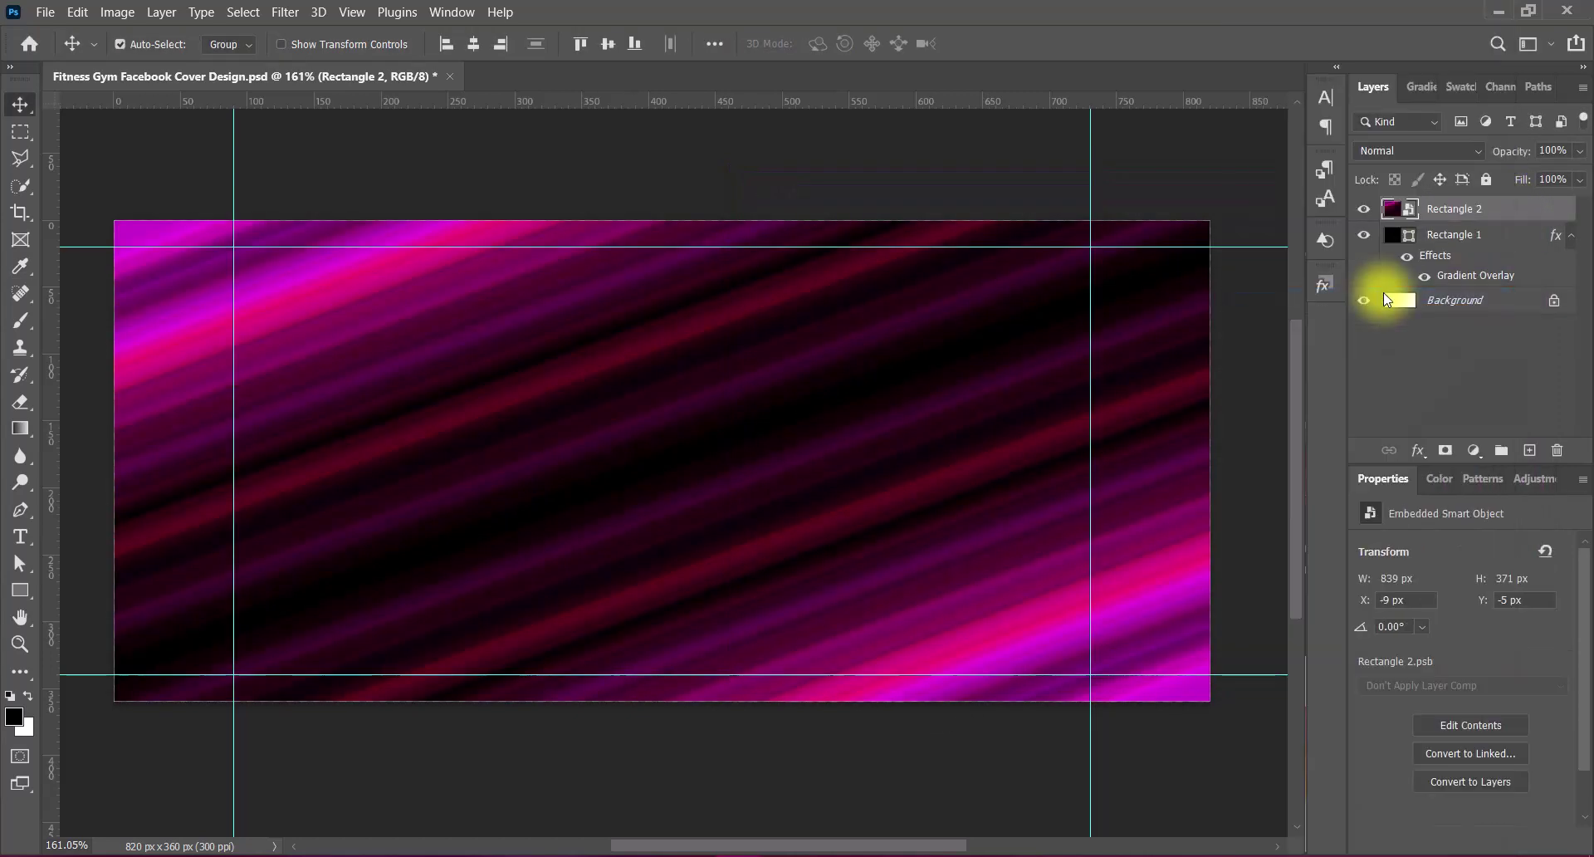
click(116, 12)
mouse_move(147, 62)
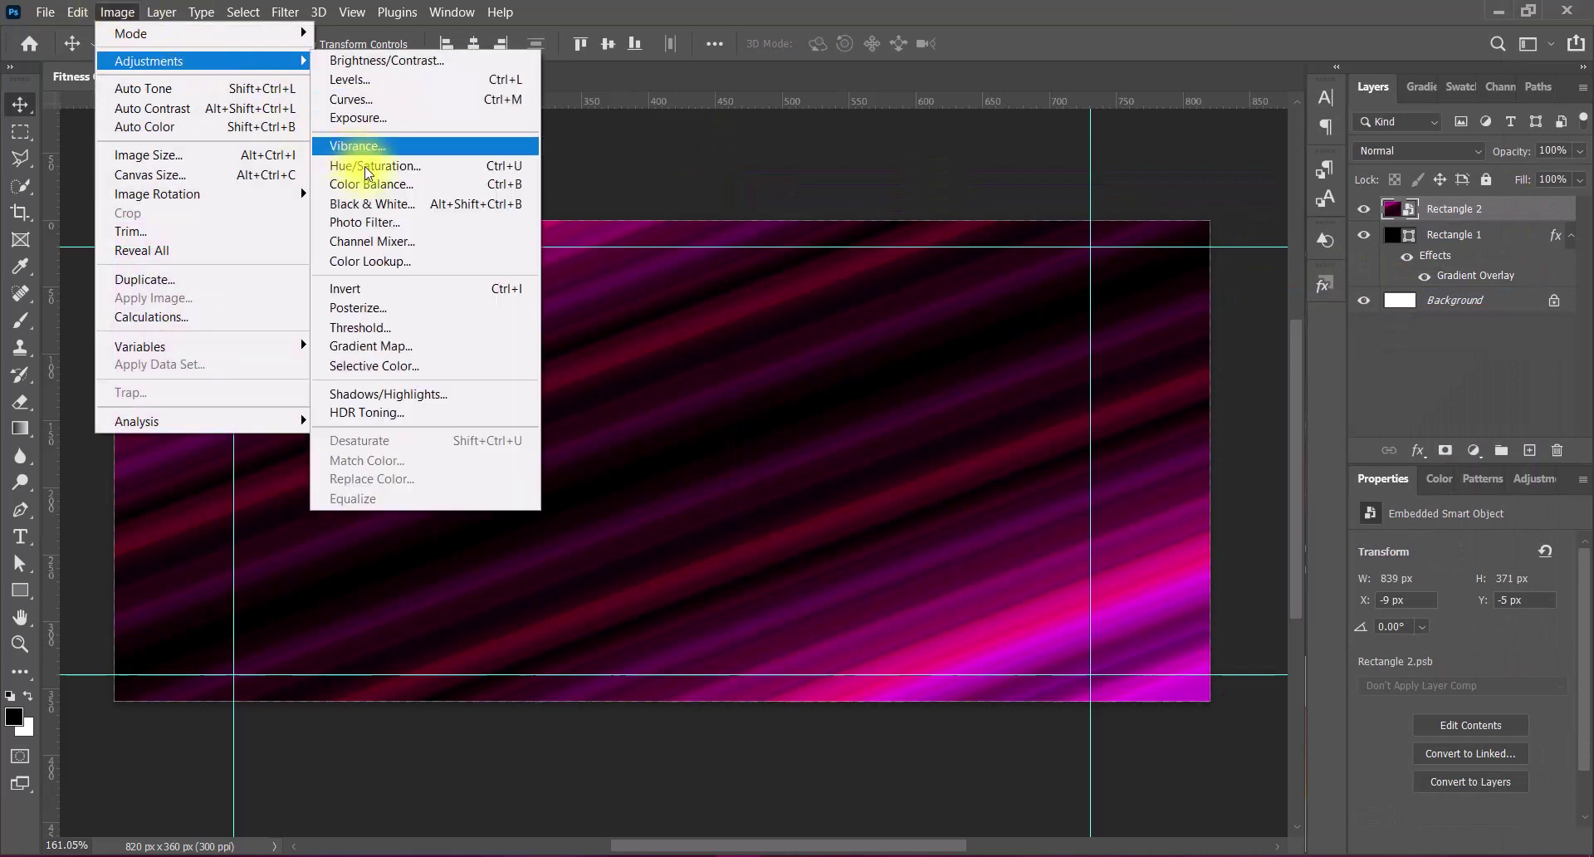
click(656, 165)
click(704, 179)
click(689, 312)
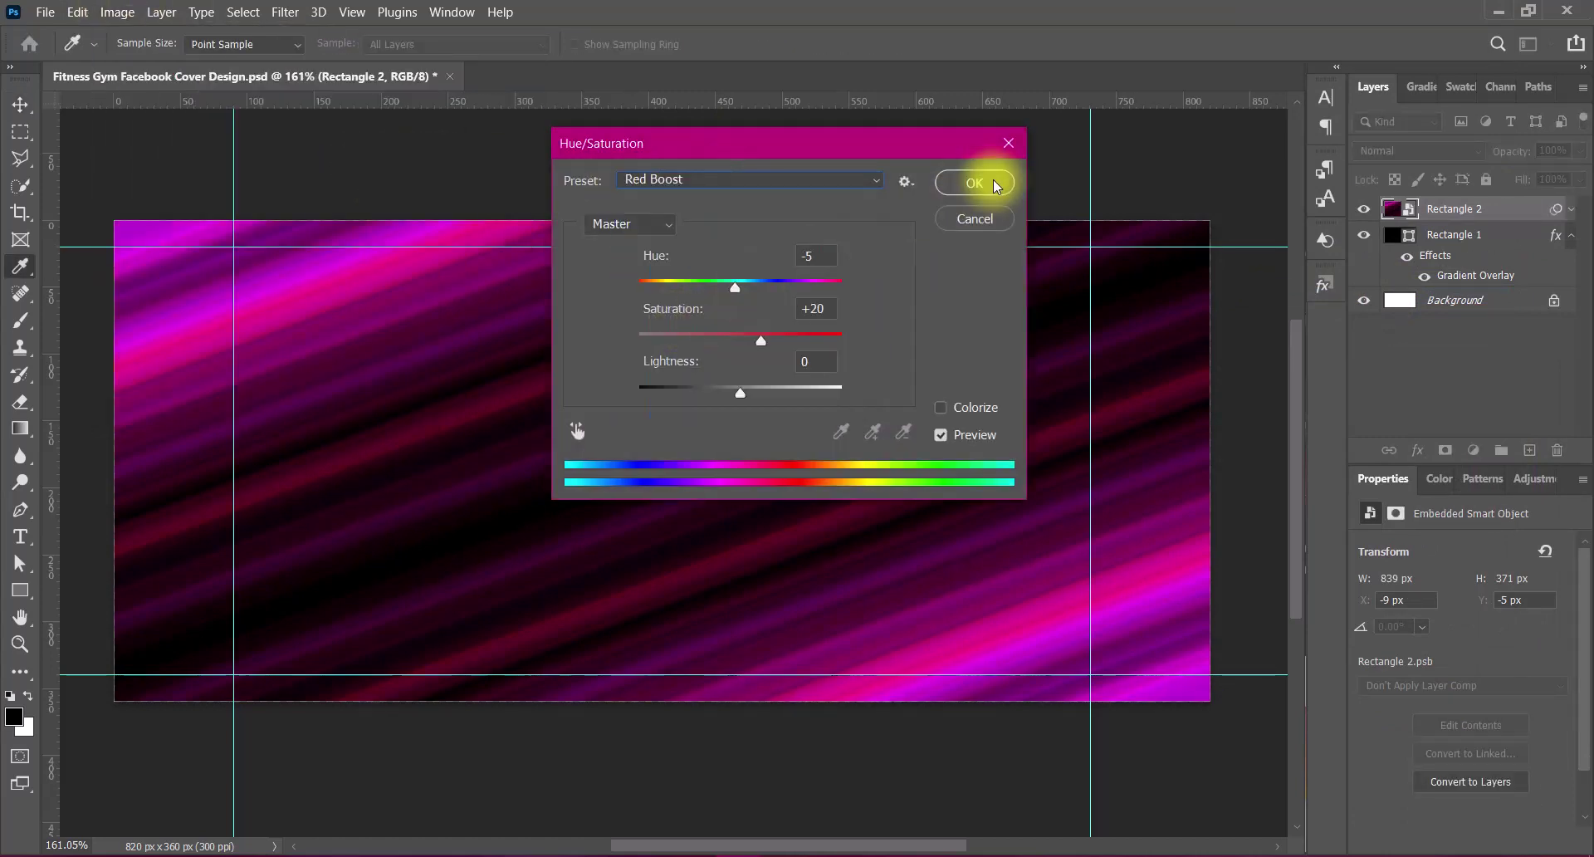
click(975, 181)
- Raise Vibrance to +100 and wrap the filtered layer in a smart object
click(117, 12)
click(357, 145)
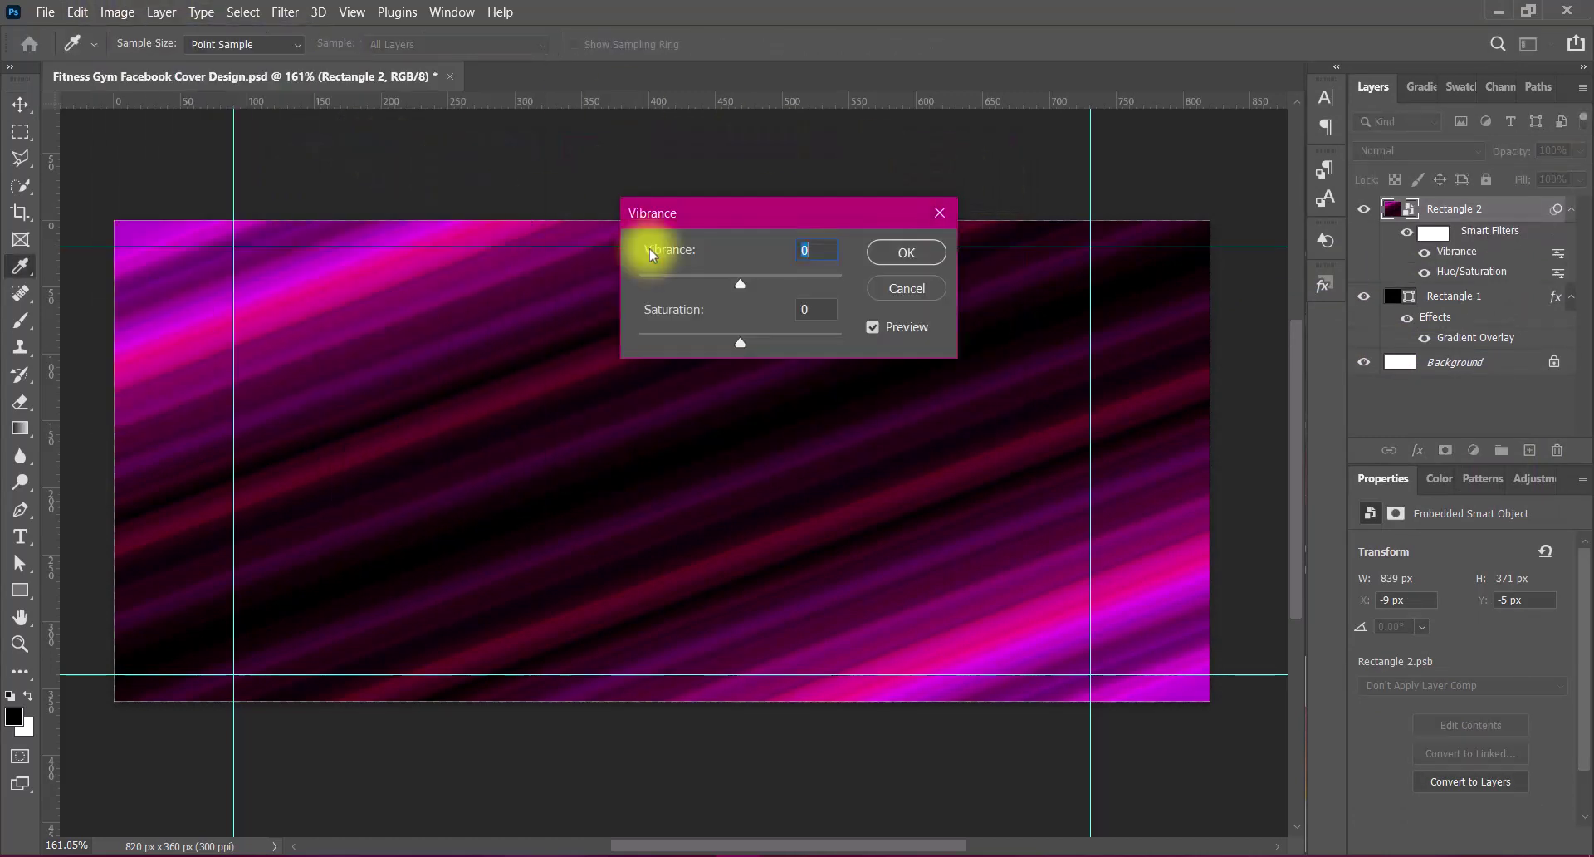
drag(640, 242, 913, 264)
click(914, 253)
right_click(1519, 207)
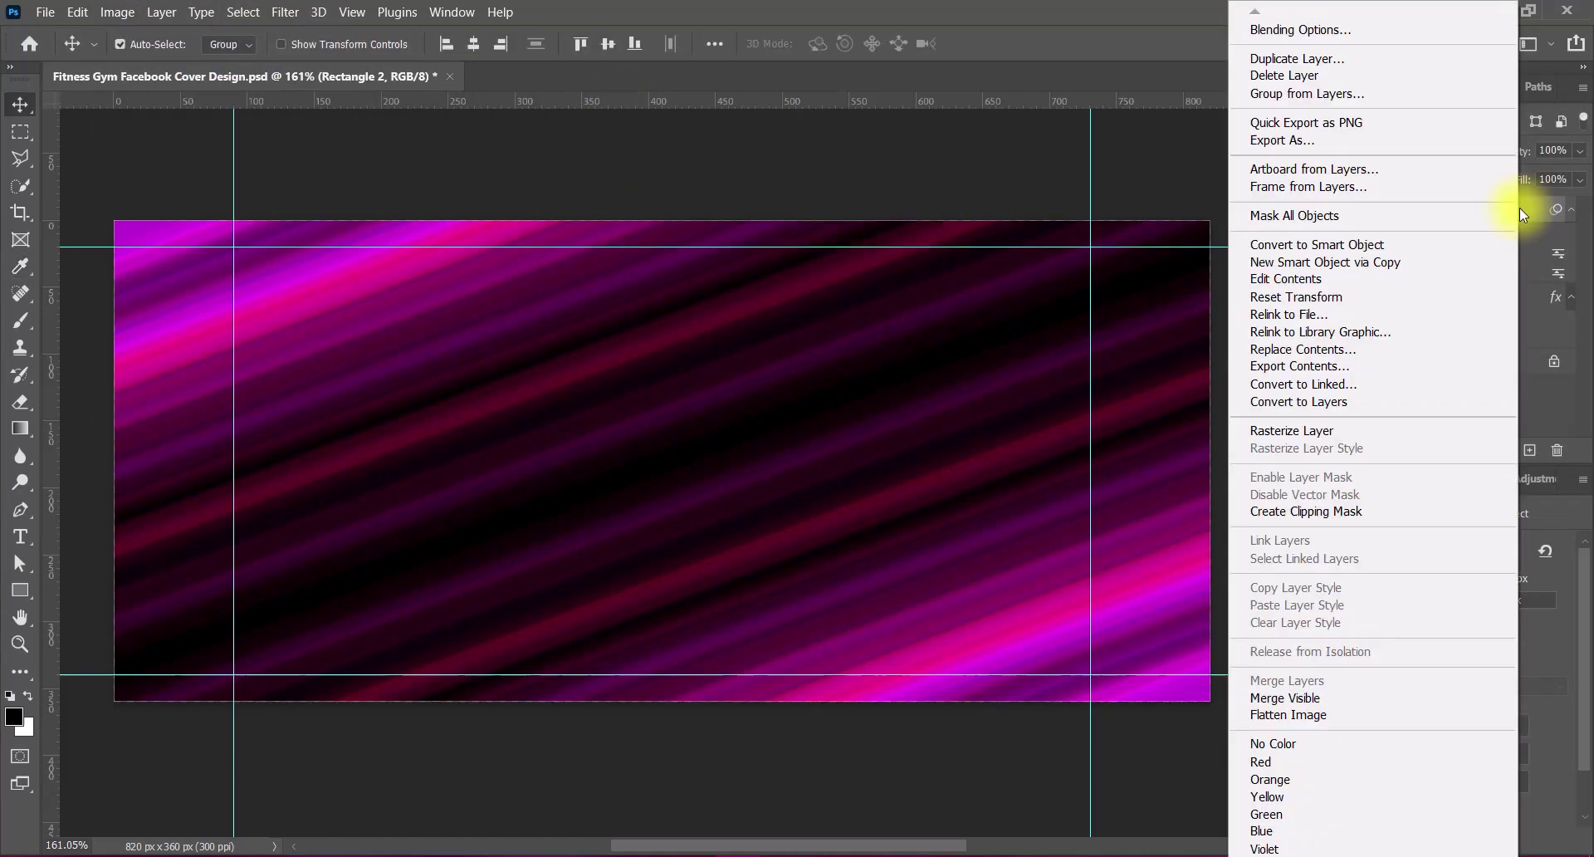
click(1348, 242)
- Step through blend modes and settle on Hard Light for Rectangle 2, then deselect it
click(1442, 149)
key(Down)
key(Down)
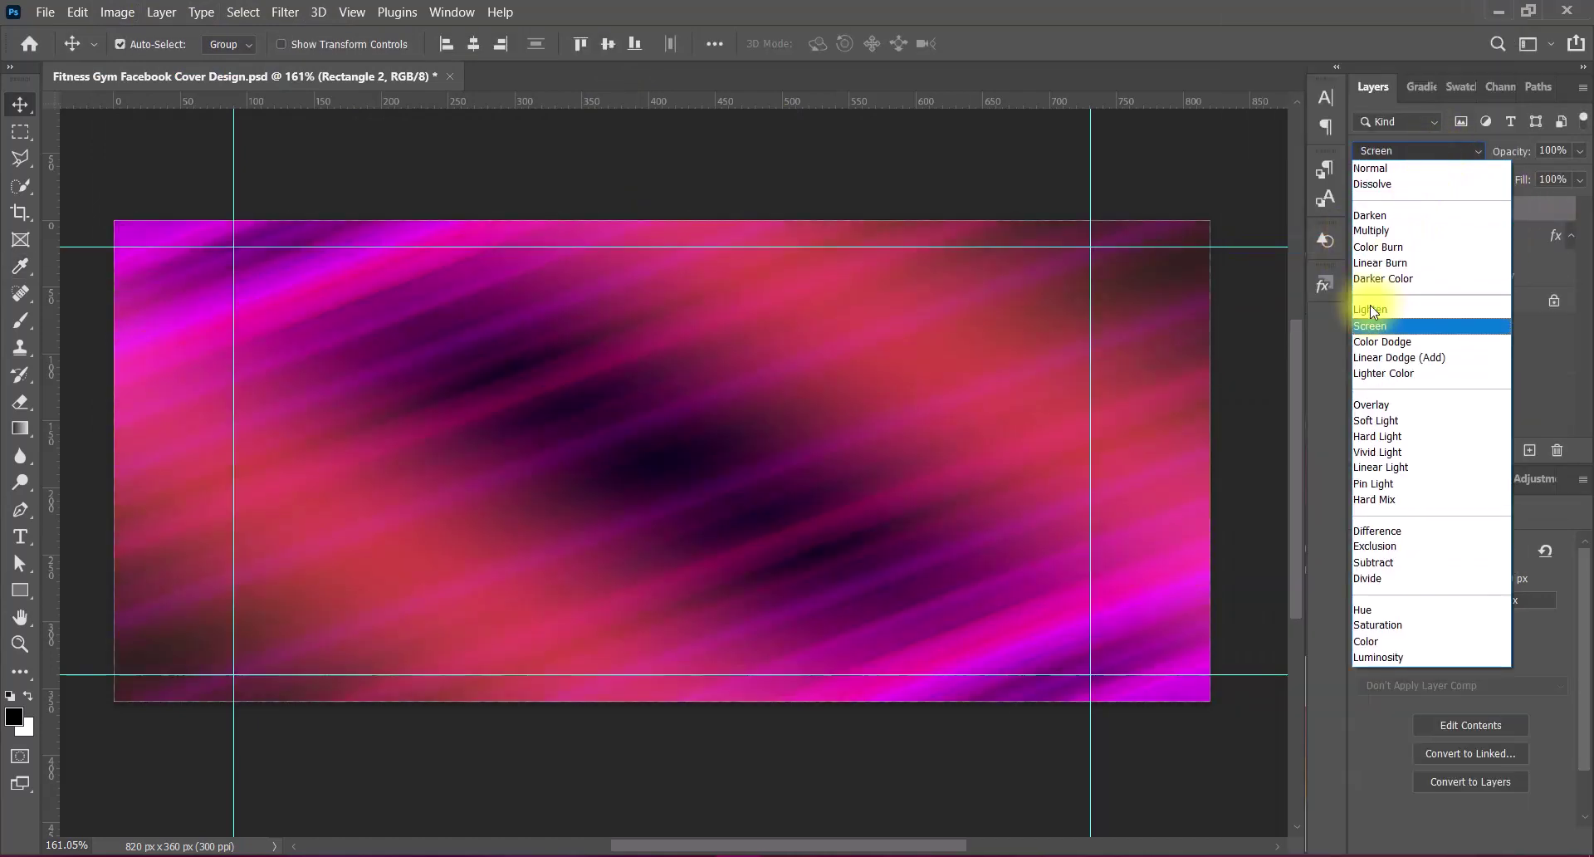
key(Down)
key(Down)
key(Down)
key(Down)
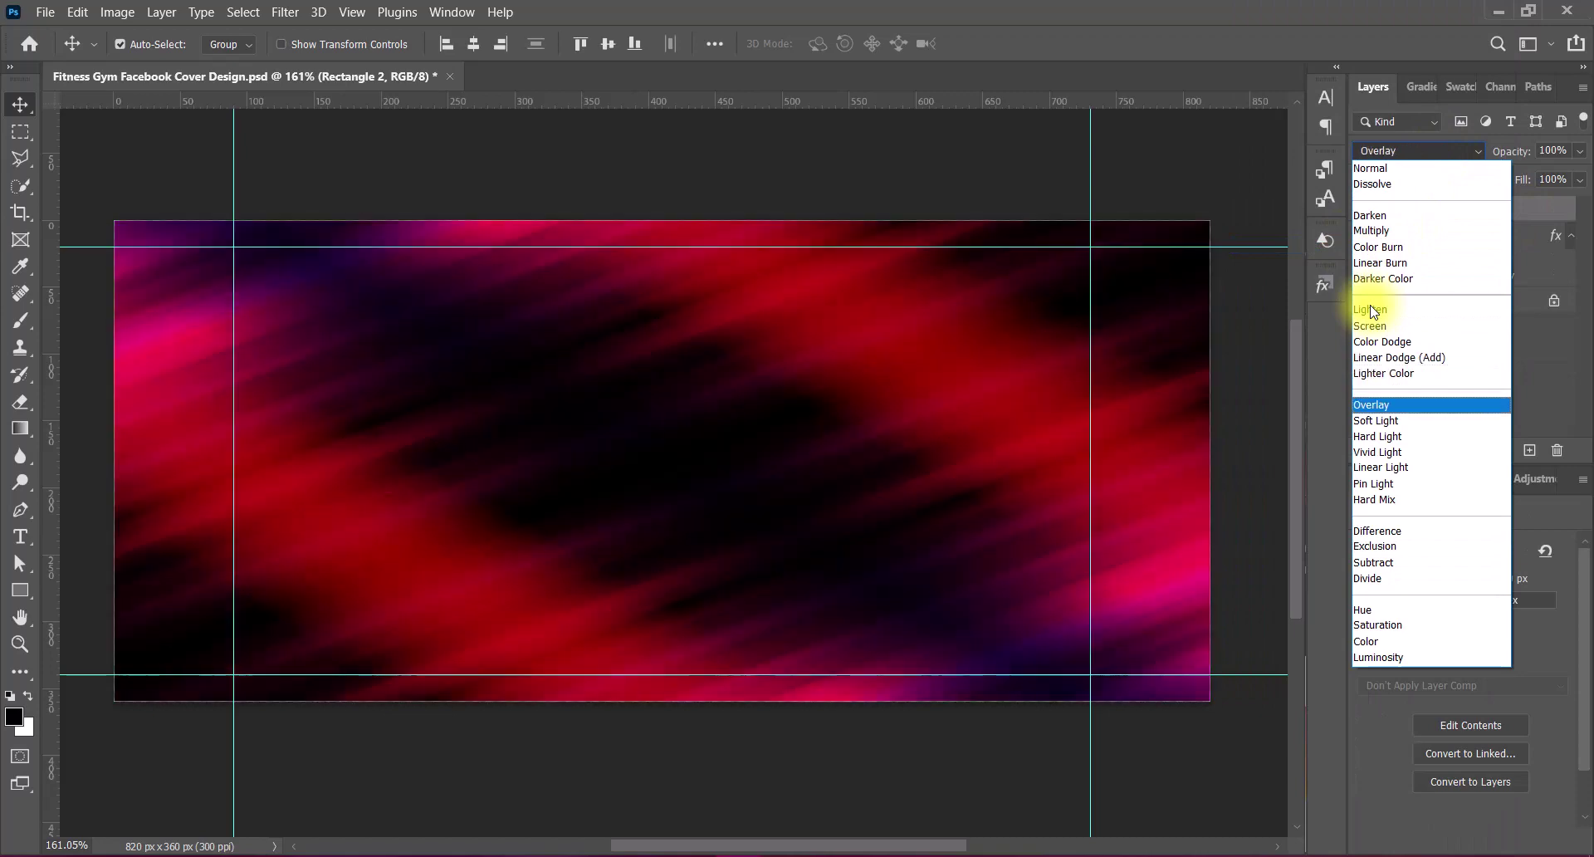
key(Down)
key(Down)
key(Down)
key(Down)
key(Down)
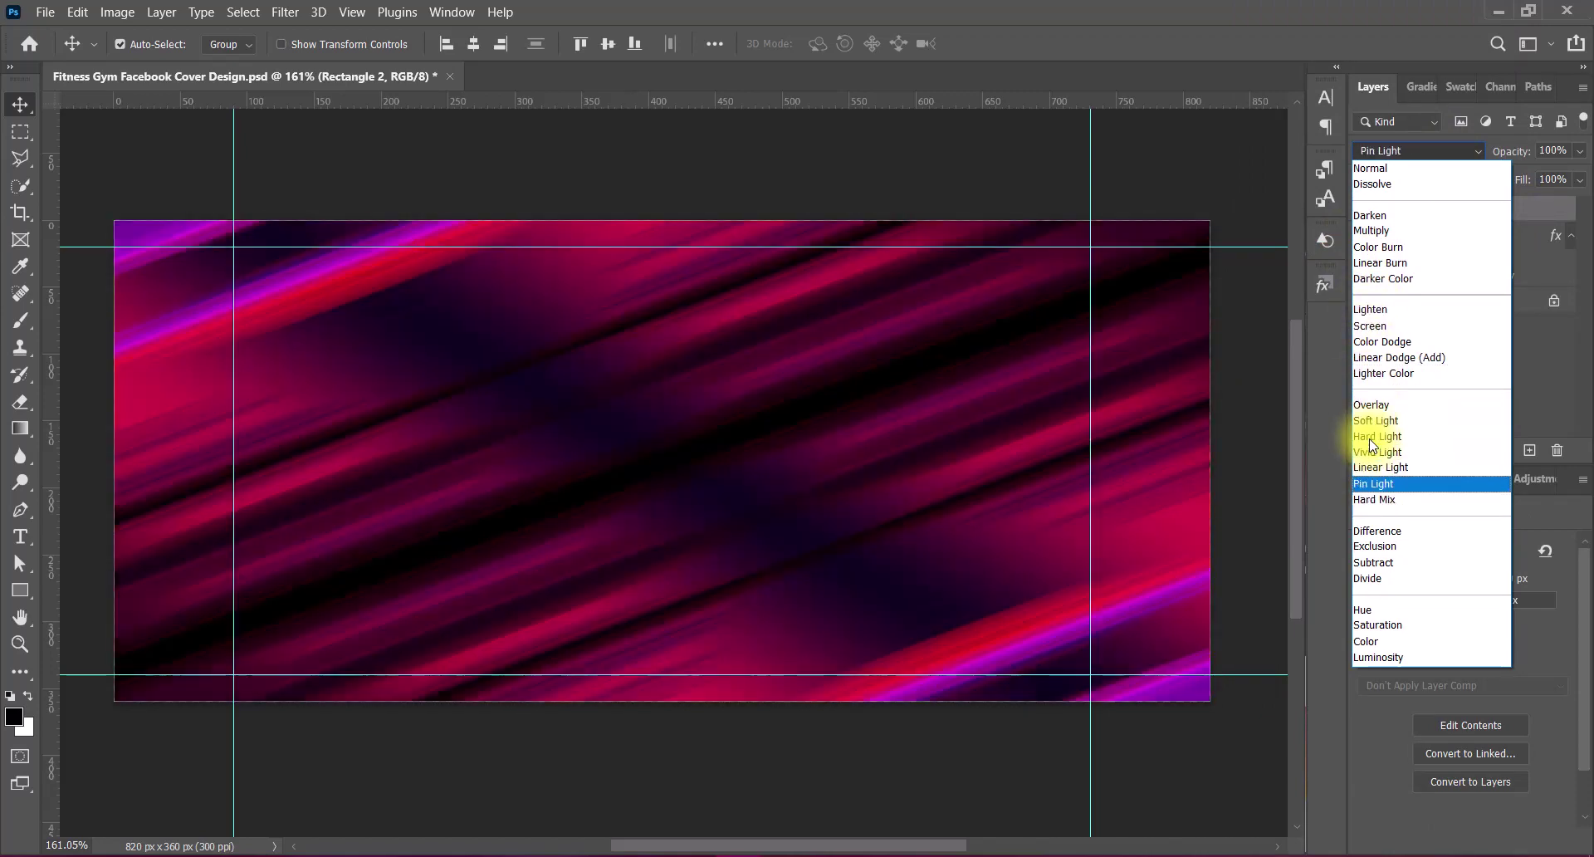
key(Down)
key(Down)
key(Down)
key(Down)
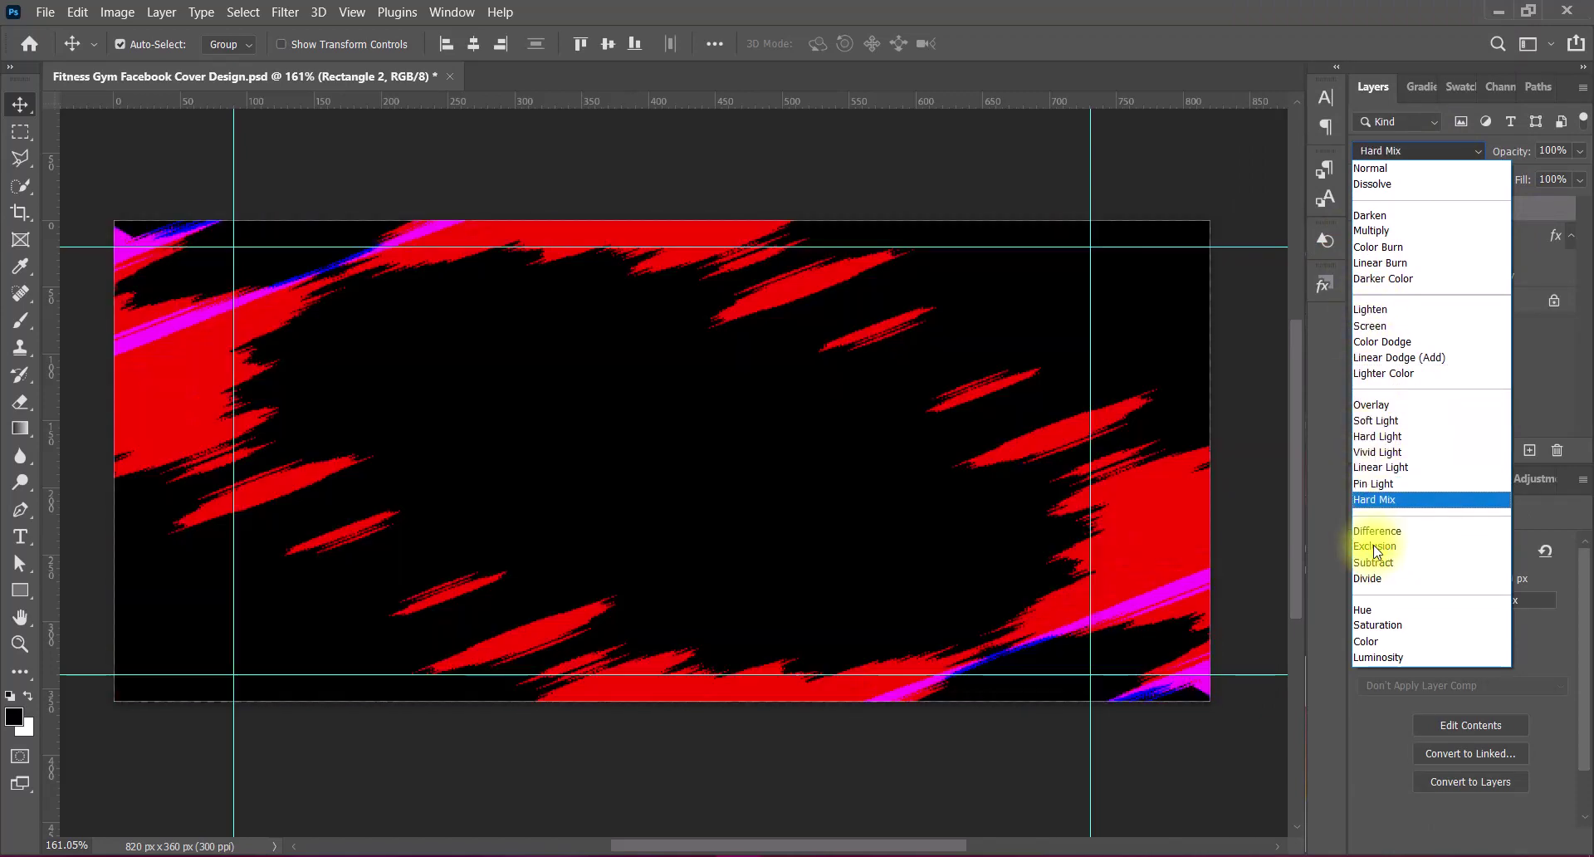
key(Down)
key(Up)
key(Up)
key(Up)
key(Up)
key(Up)
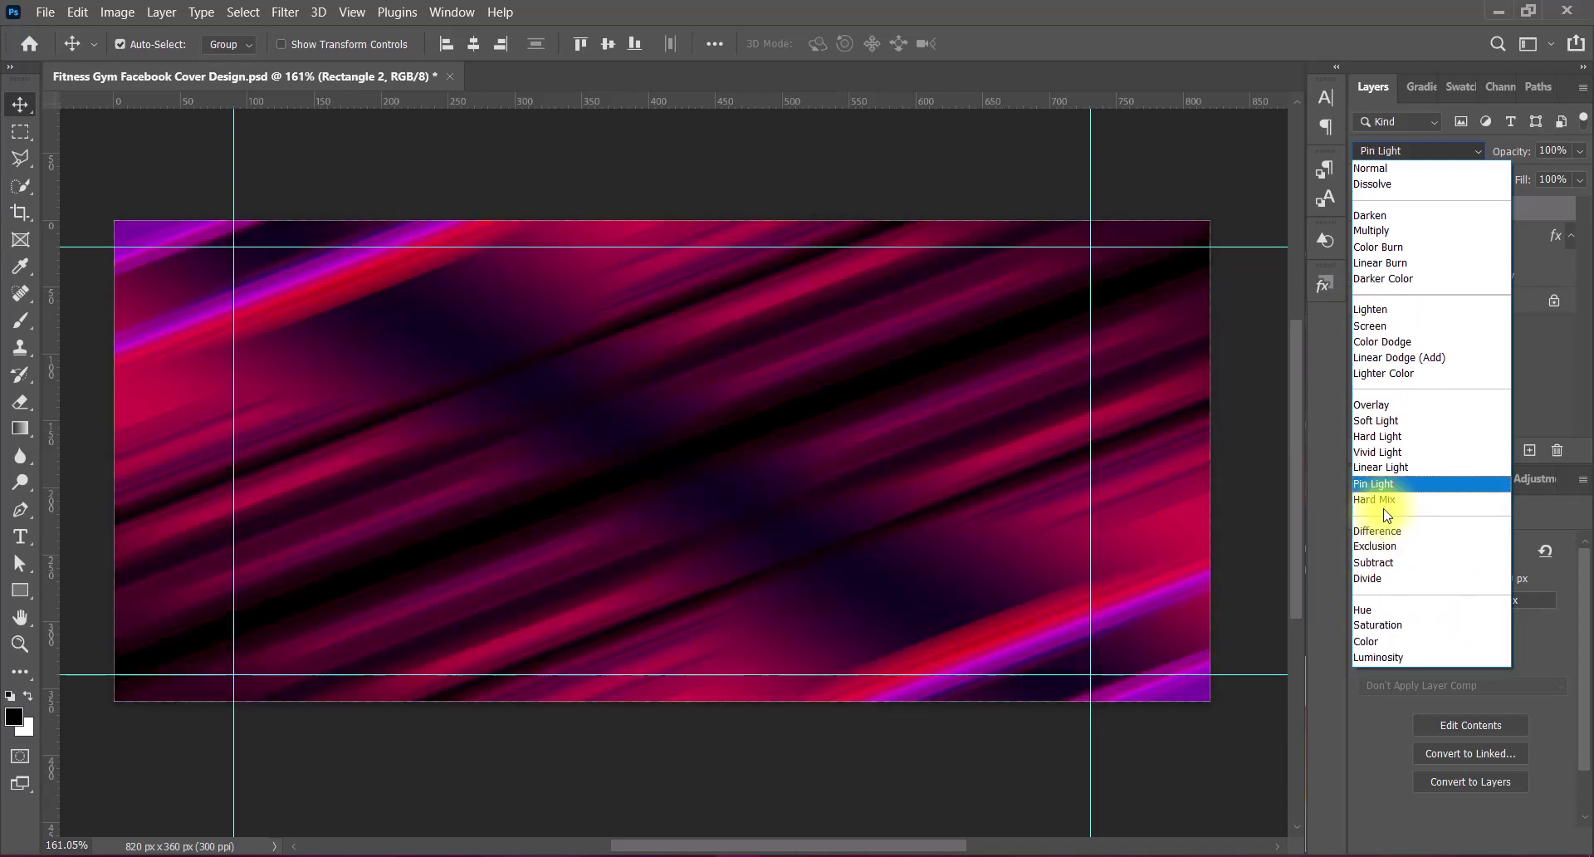
key(Up)
key(Up)
key(Up)
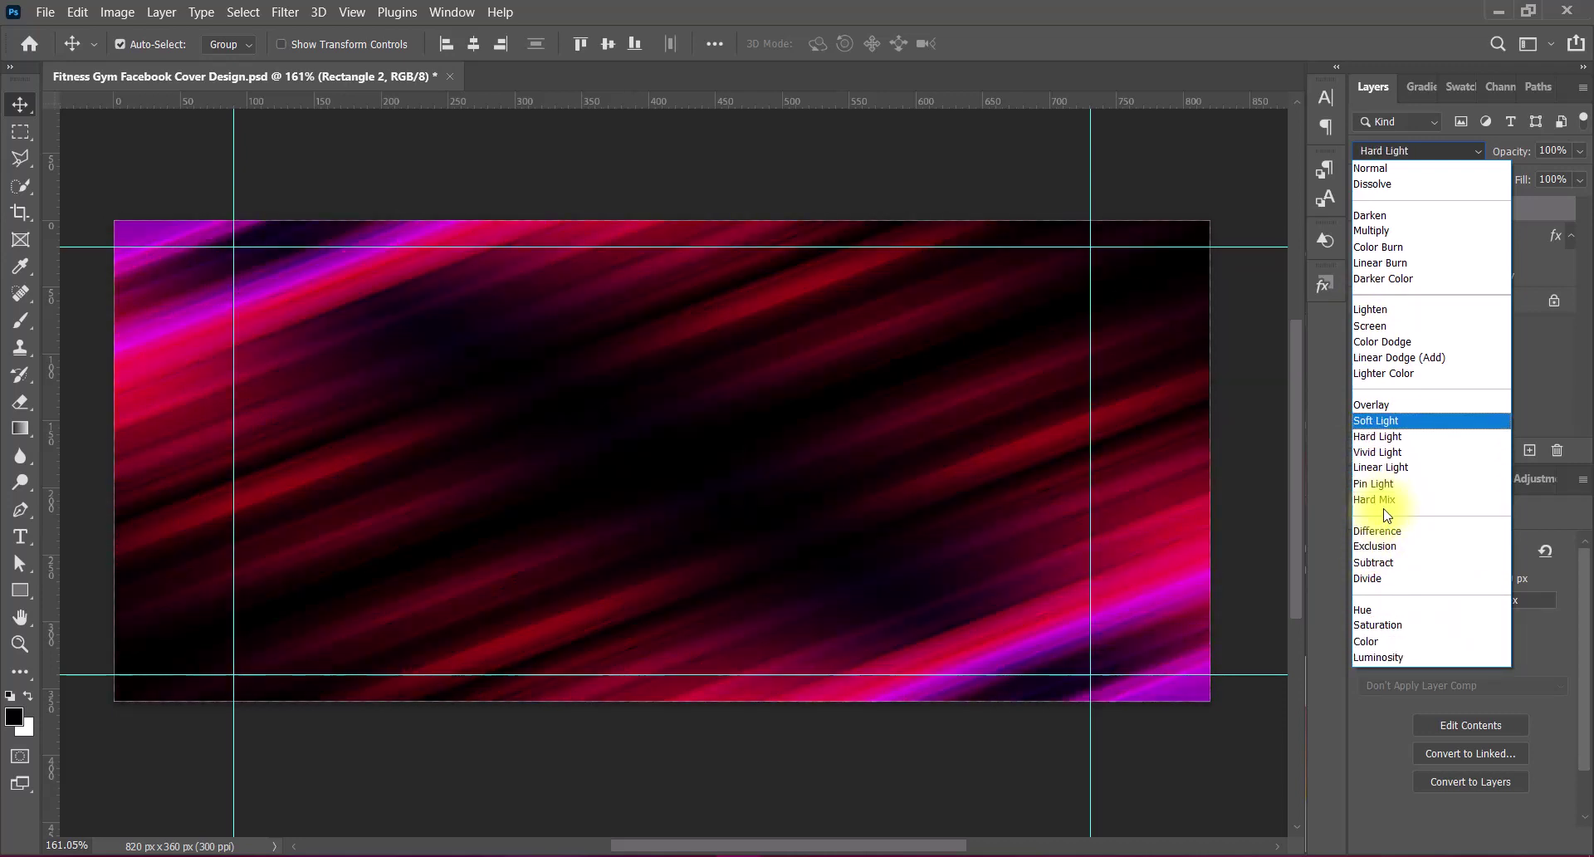
key(Down)
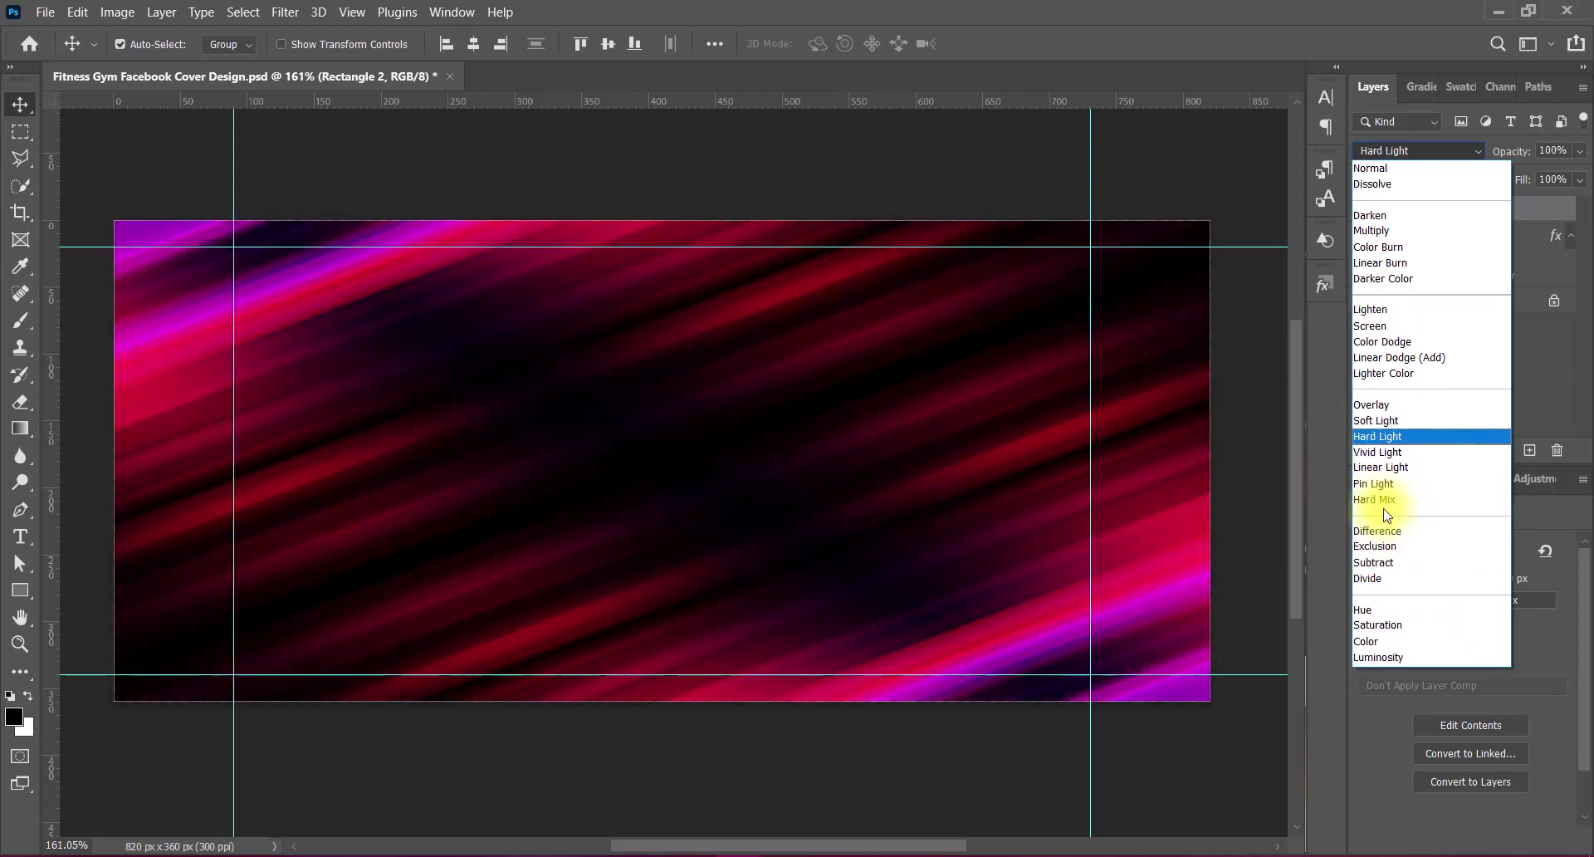
key(Return)
click(1232, 167)
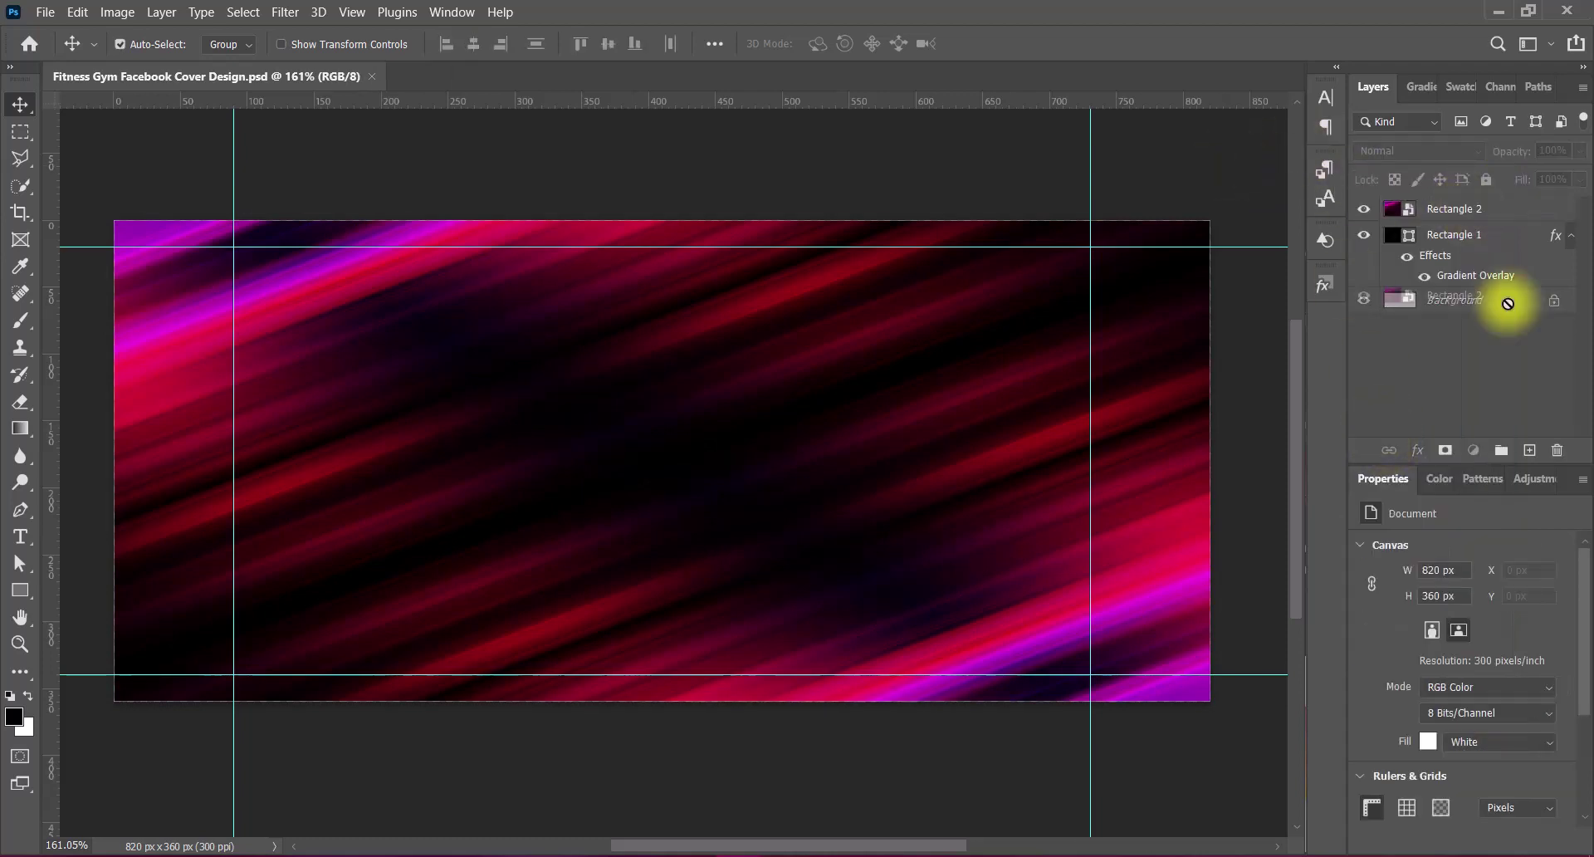
- Alt-drag a copy of Rectangle 2, move it above the original, and blend it in Soft Light
drag(1468, 212, 1529, 450)
drag(1461, 209, 1455, 240)
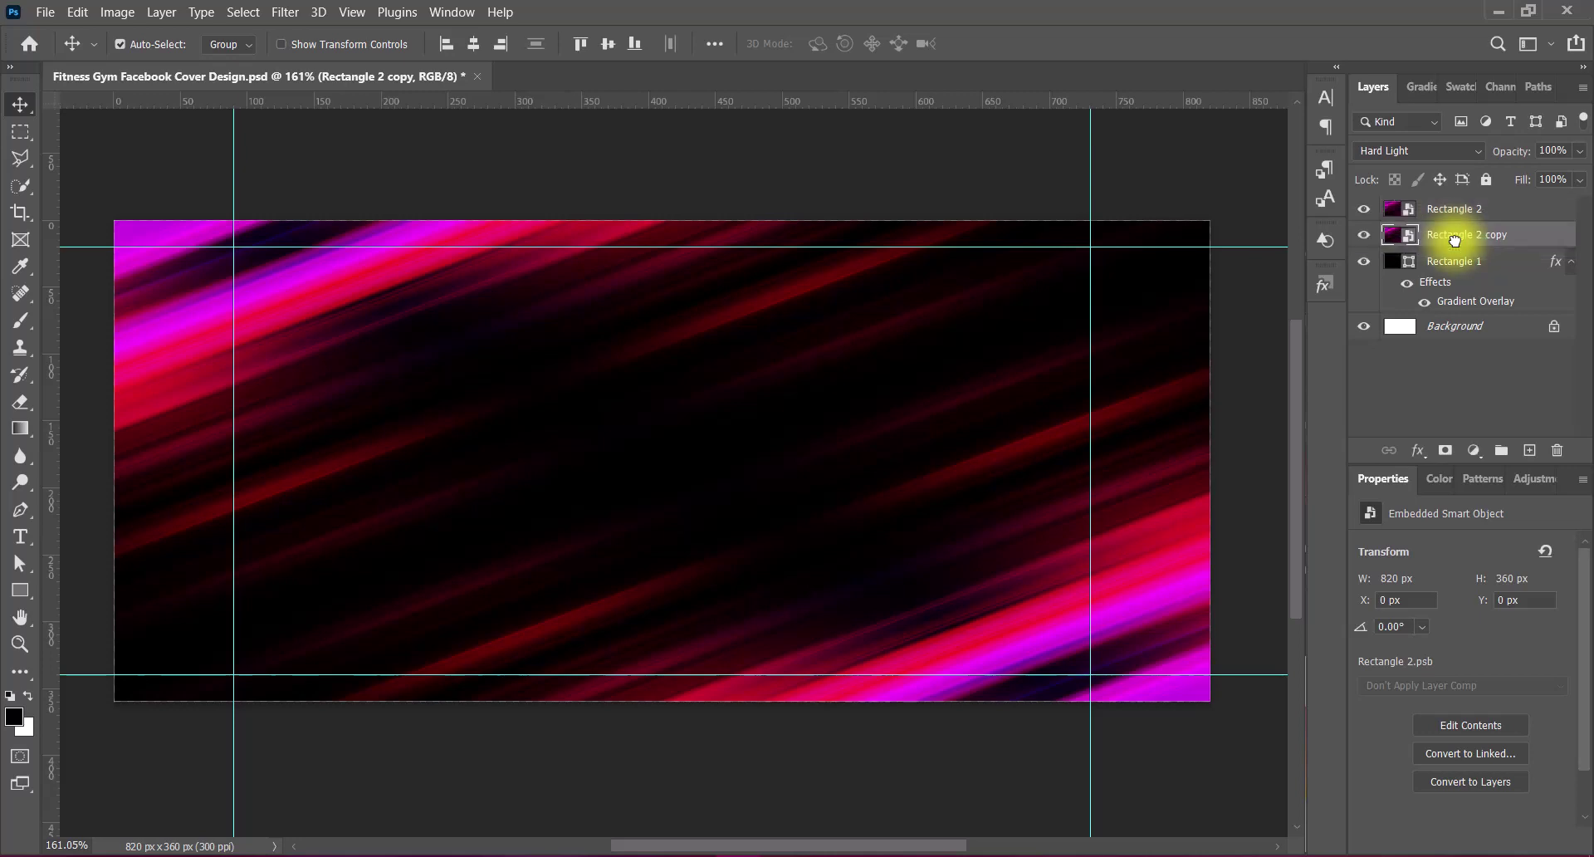
click(1449, 153)
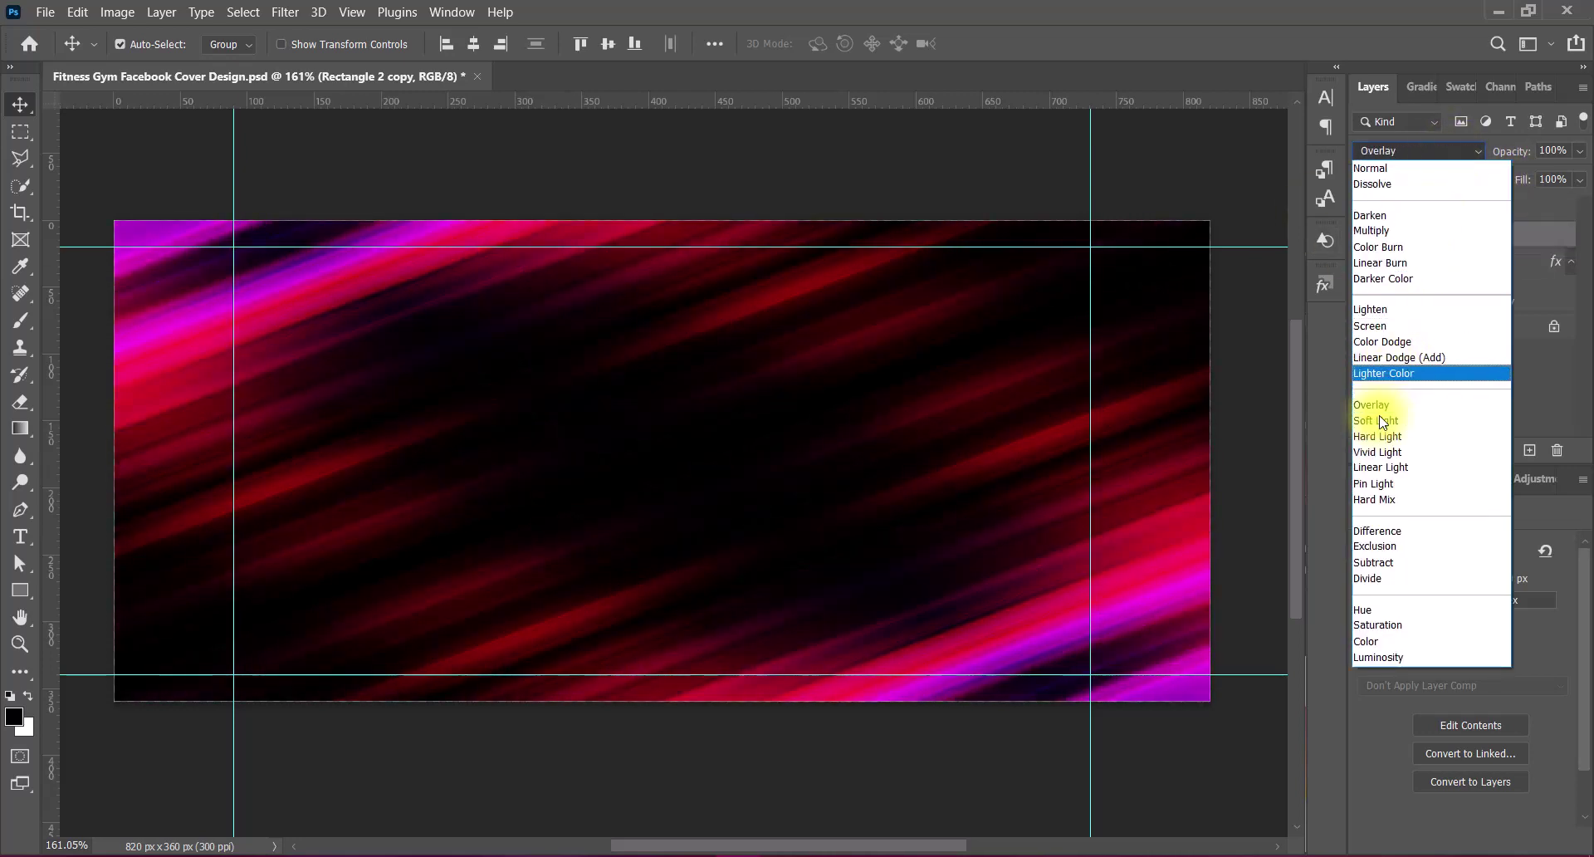
key(Up)
key(Up)
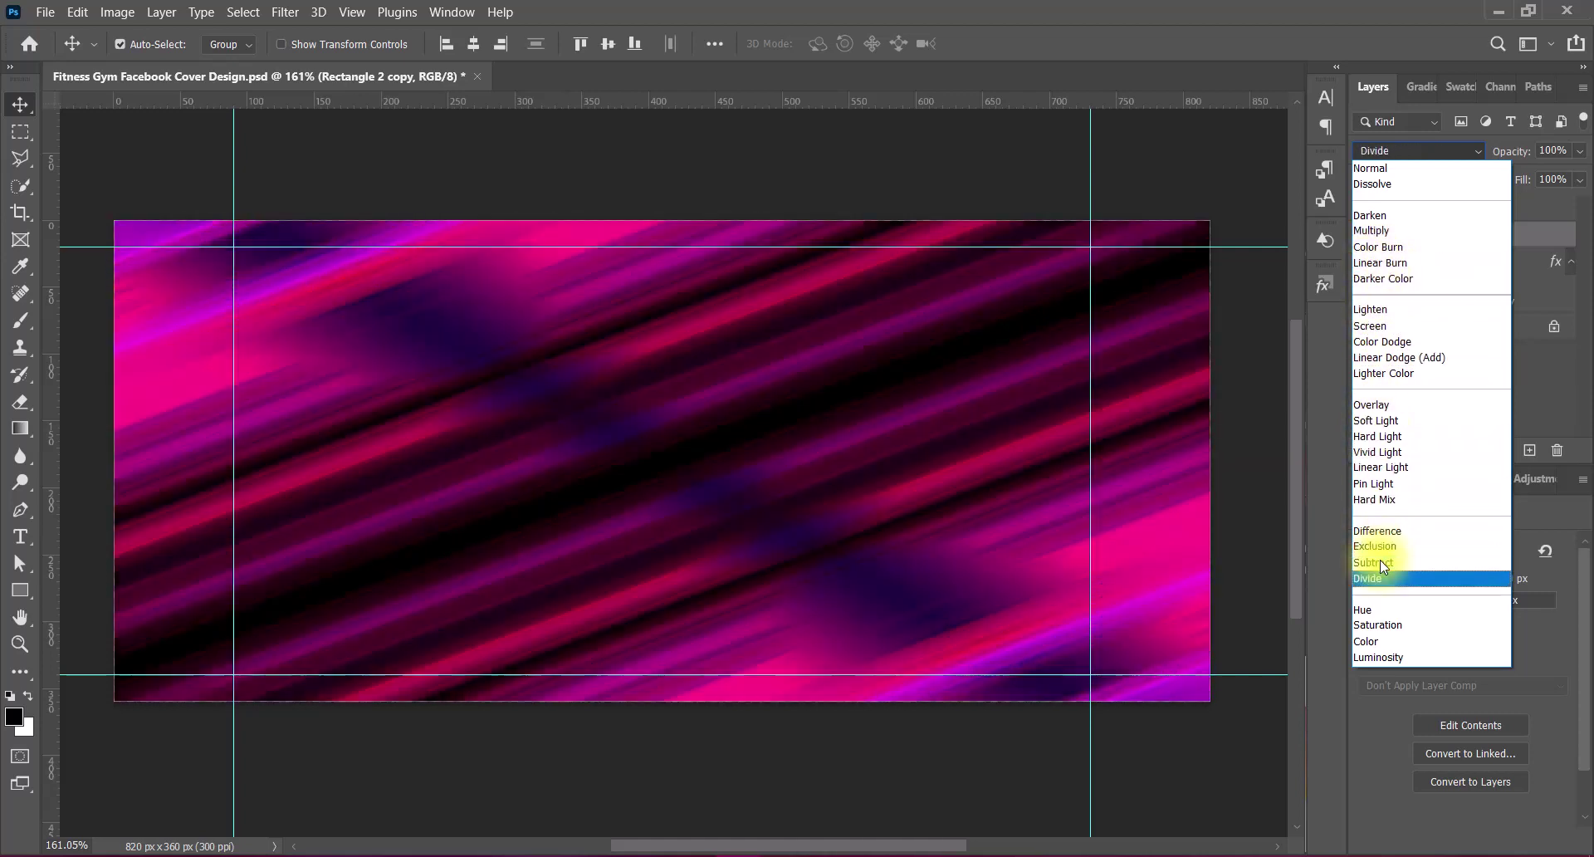
key(Return)
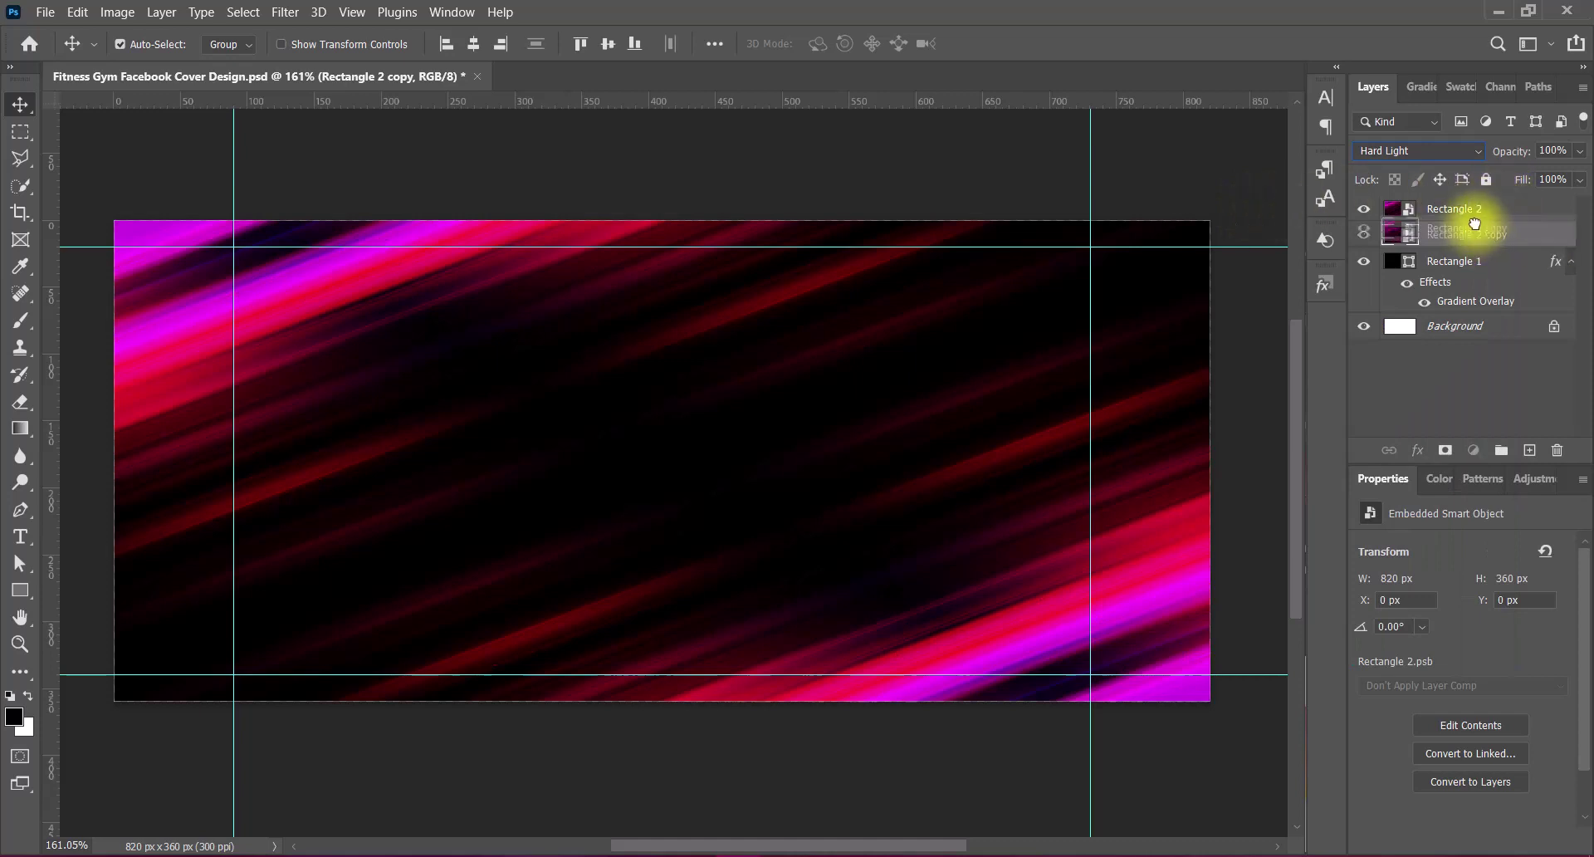
drag(1475, 223, 1474, 197)
click(1417, 152)
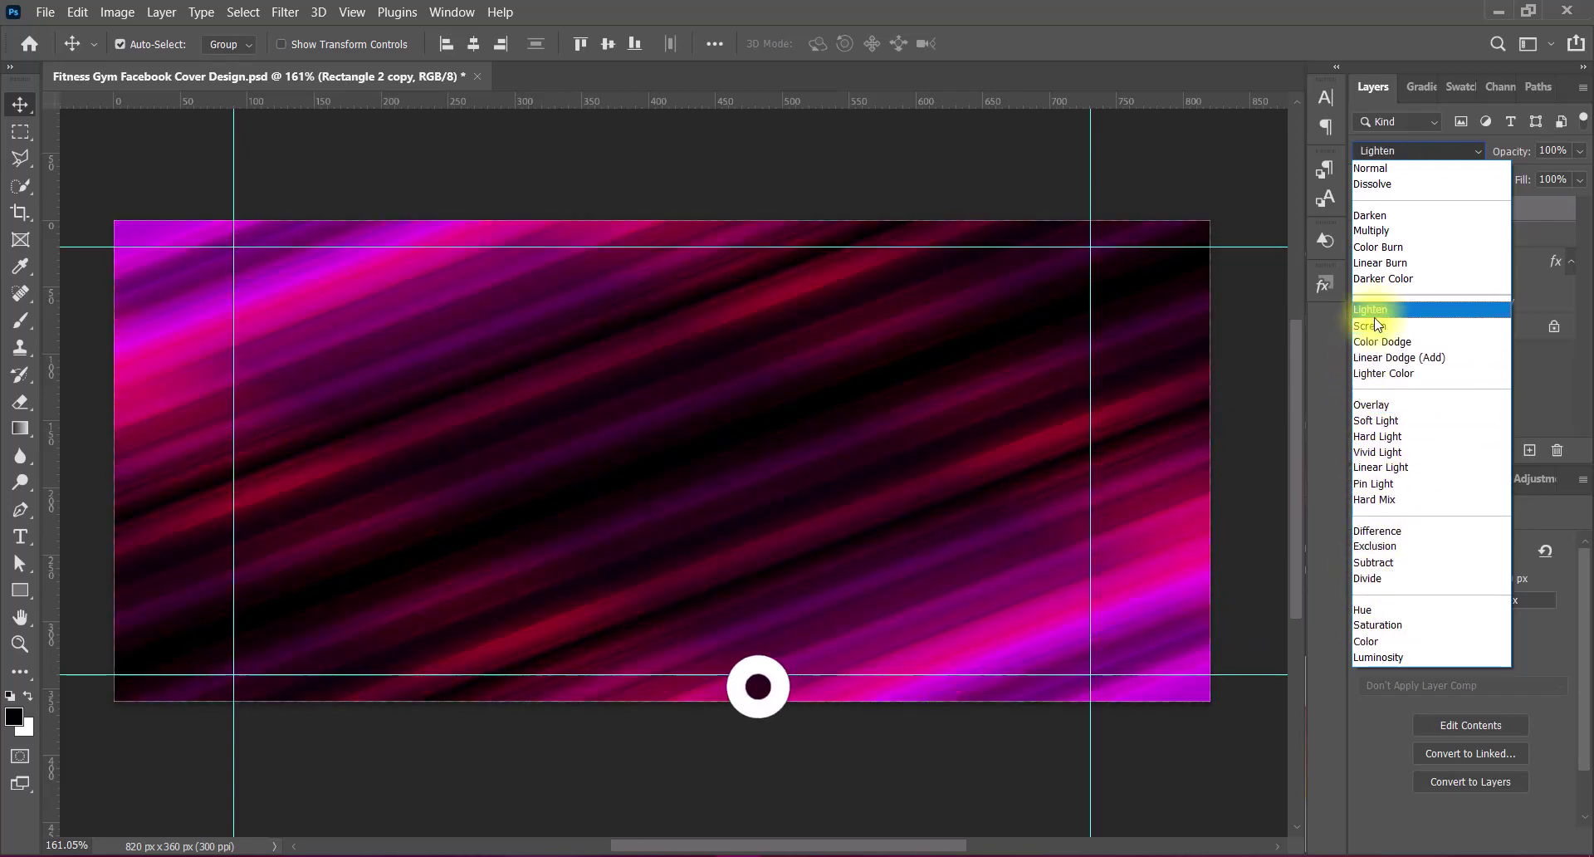
click(1375, 421)
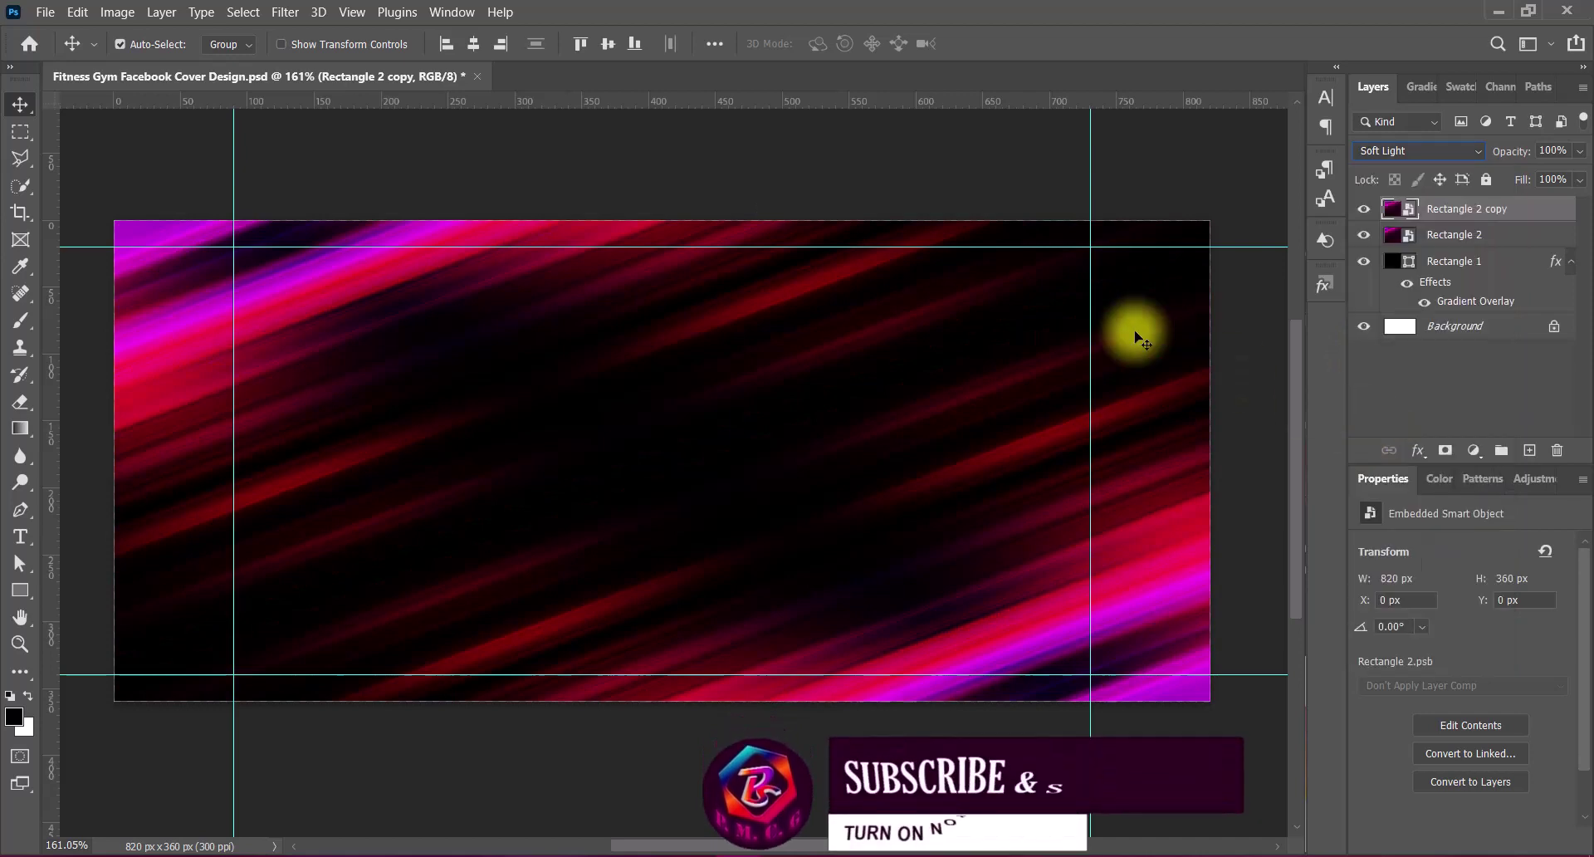
- Flip Rectangle 2 copy horizontally and move it beneath Rectangle 2 in the Layers panel
key(ctrl+t)
right_click(799, 457)
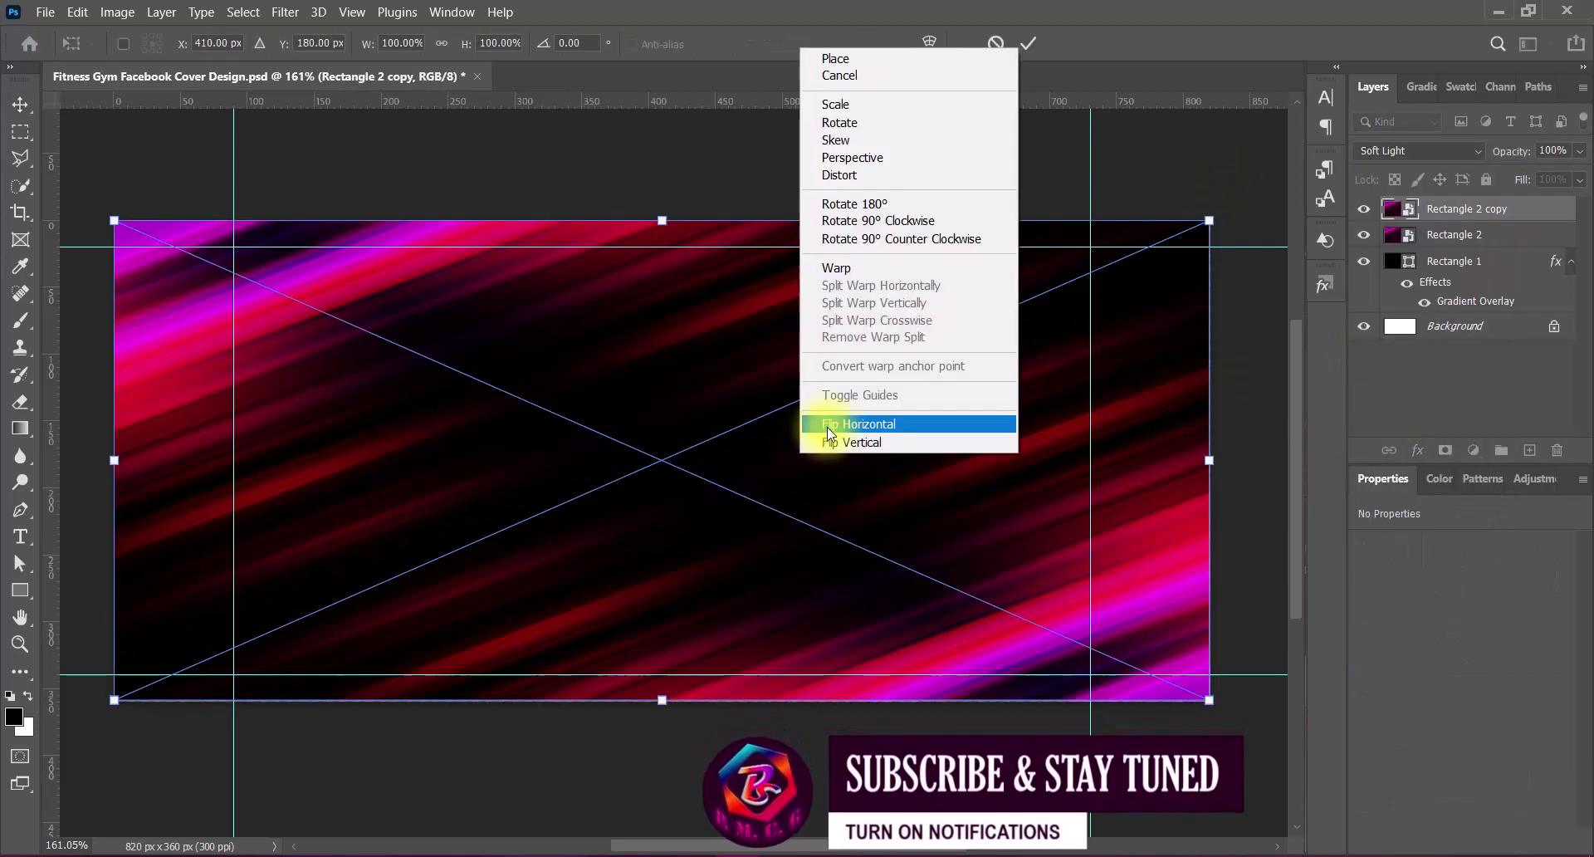
click(827, 427)
right_click(829, 459)
click(870, 446)
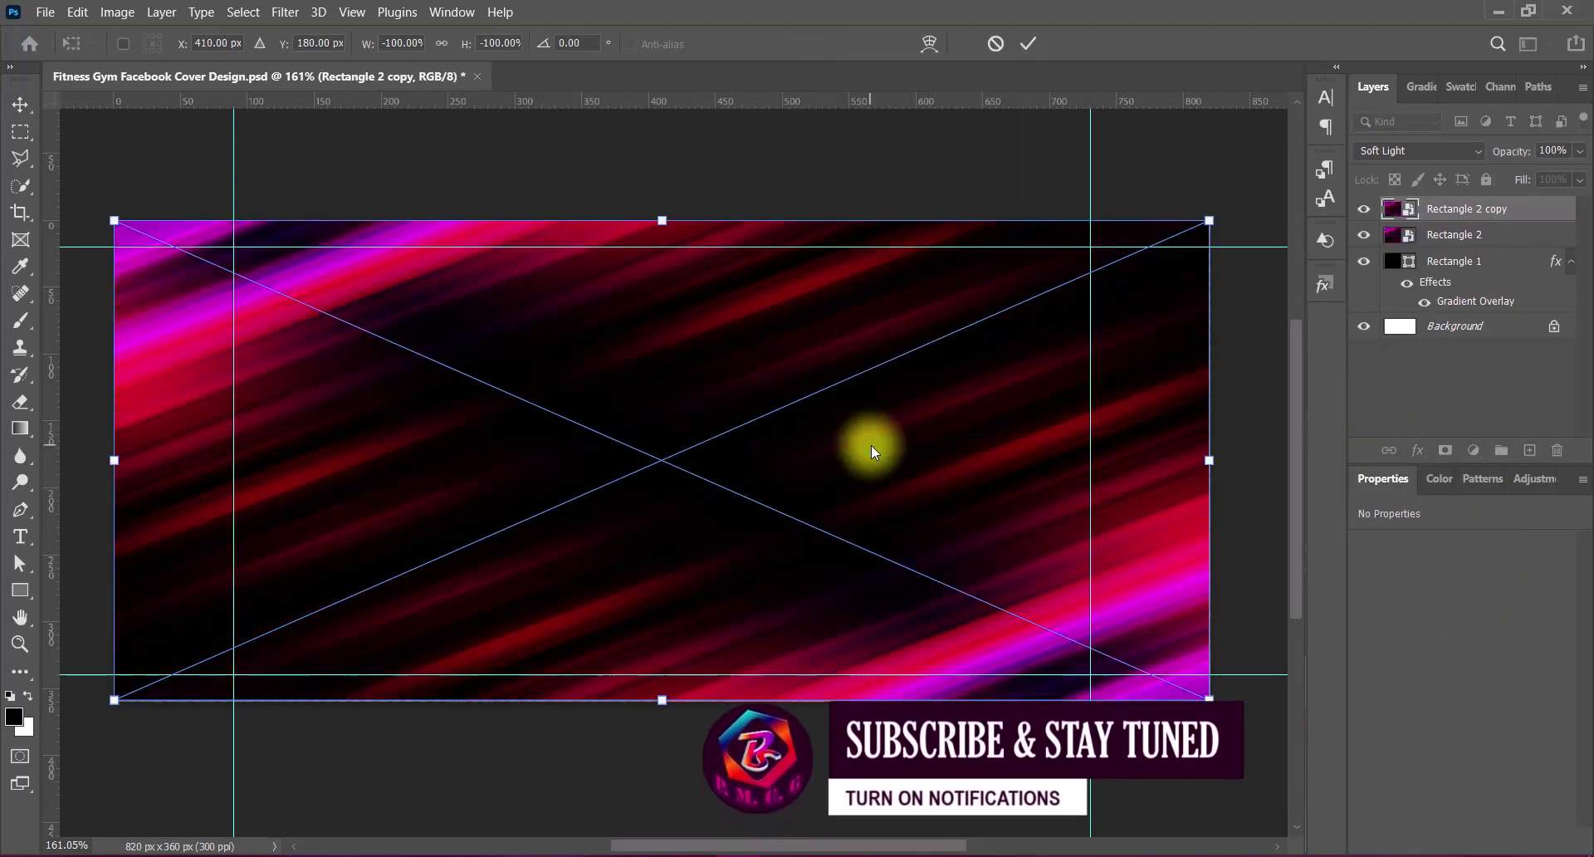
right_click(870, 445)
click(858, 449)
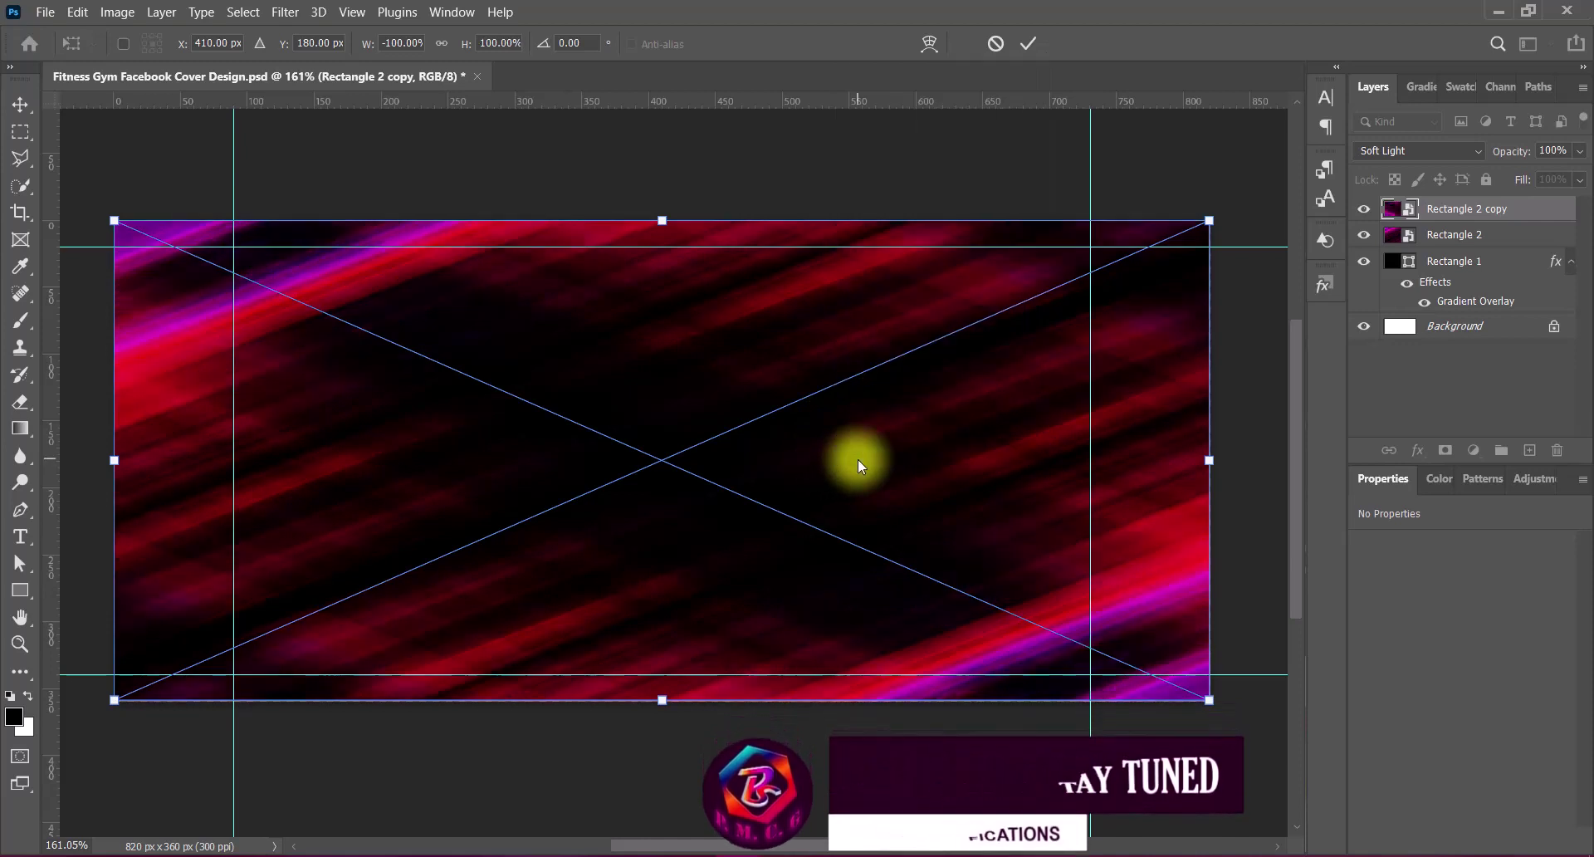
click(1028, 43)
drag(1428, 208, 1449, 249)
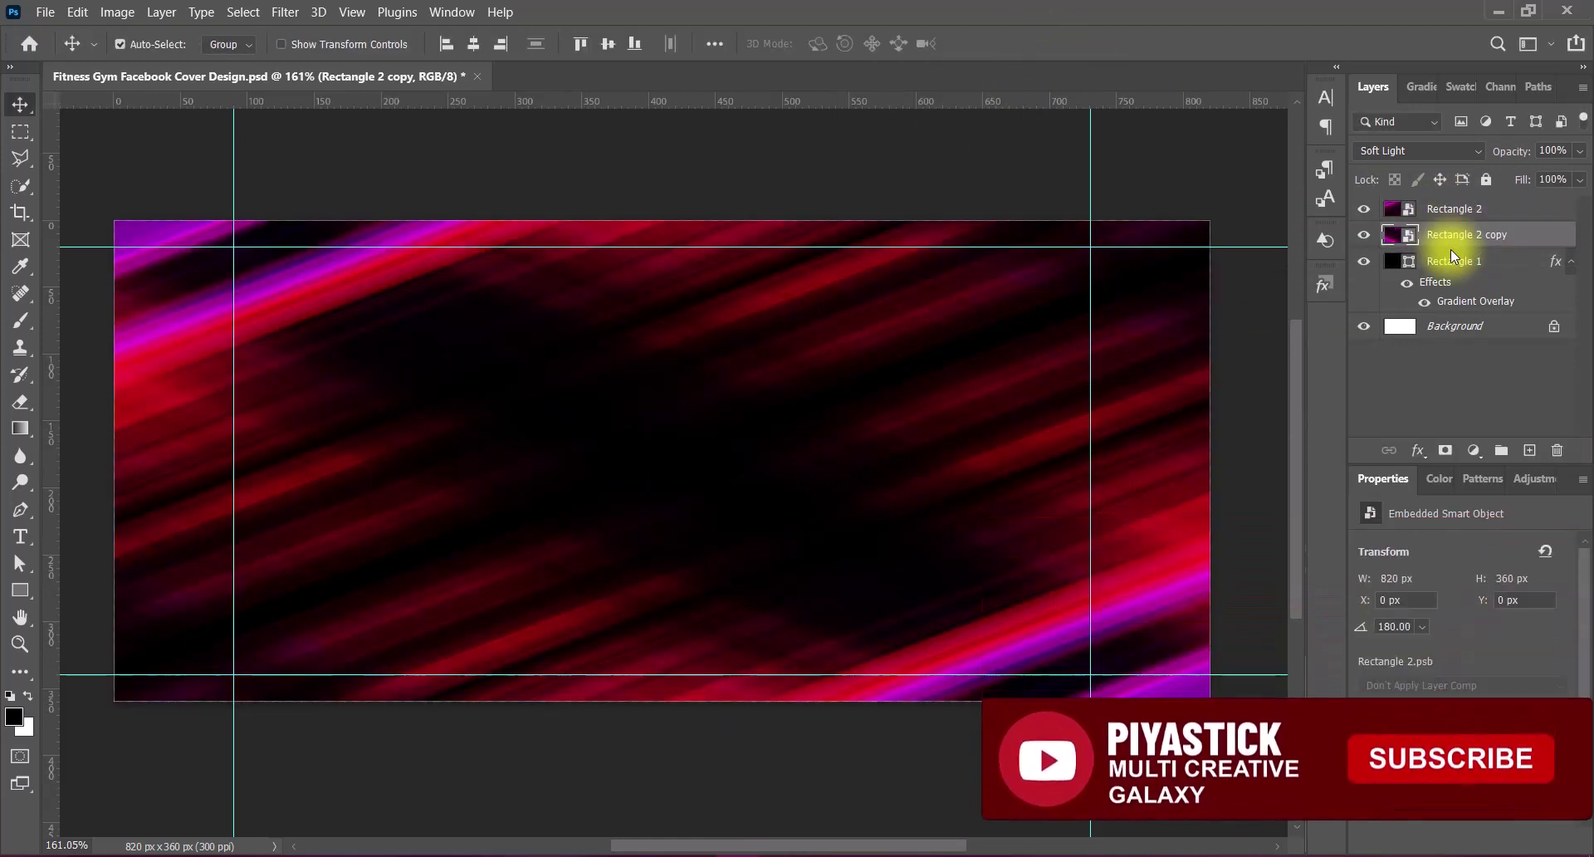
- Apply a long-distance Motion Blur to Rectangle 2 copy, keeping it below Rectangle 2
click(285, 11)
mouse_move(297, 261)
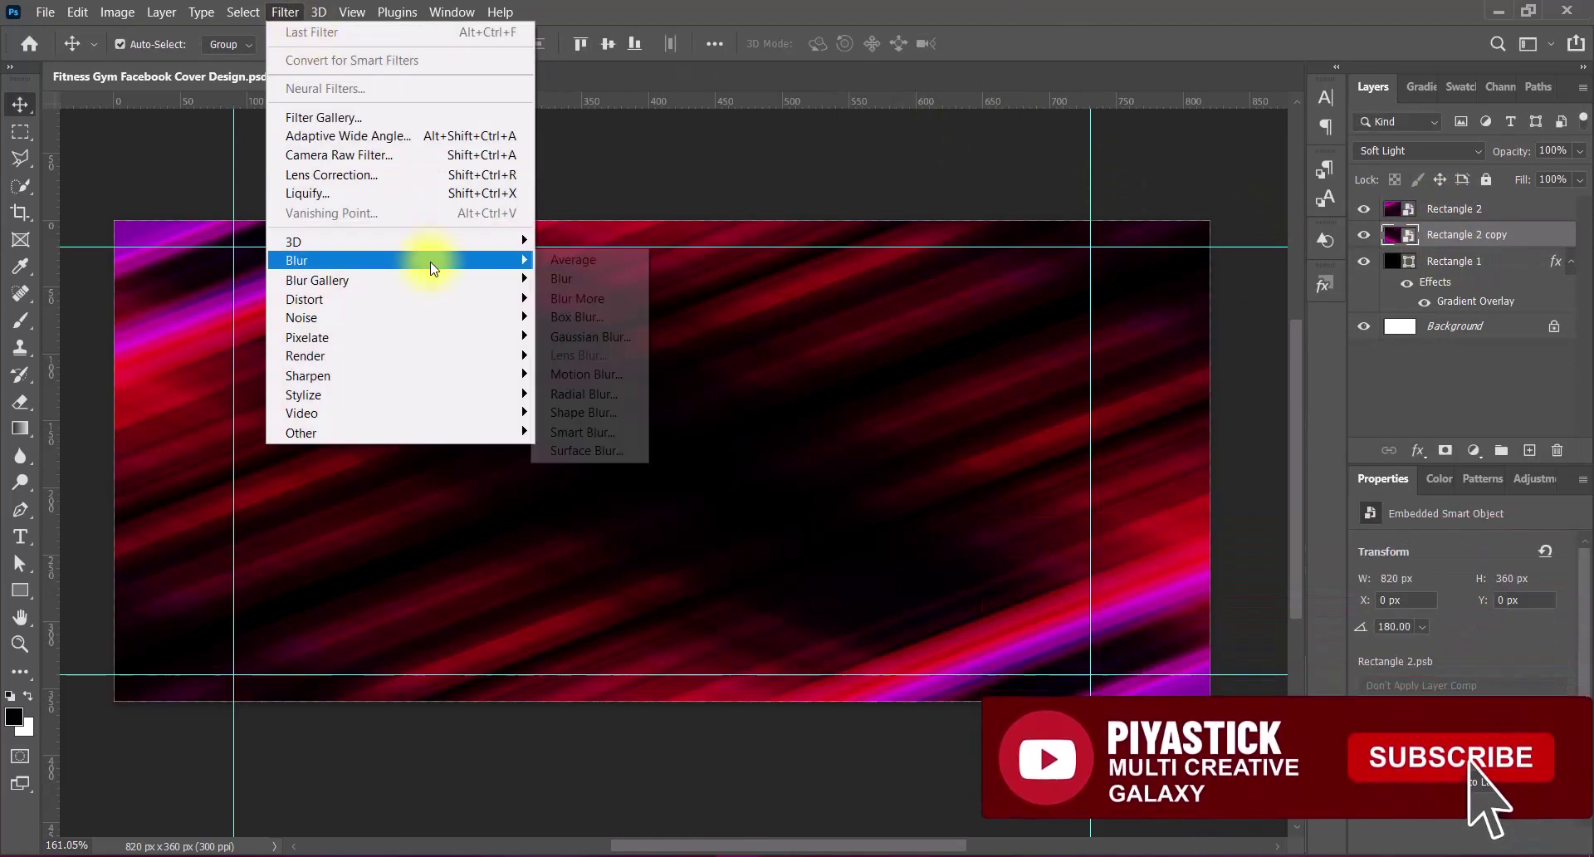
click(586, 374)
mouse_move(1252, 510)
mouse_down()
mouse_move(1288, 510)
mouse_move(1270, 510)
mouse_up()
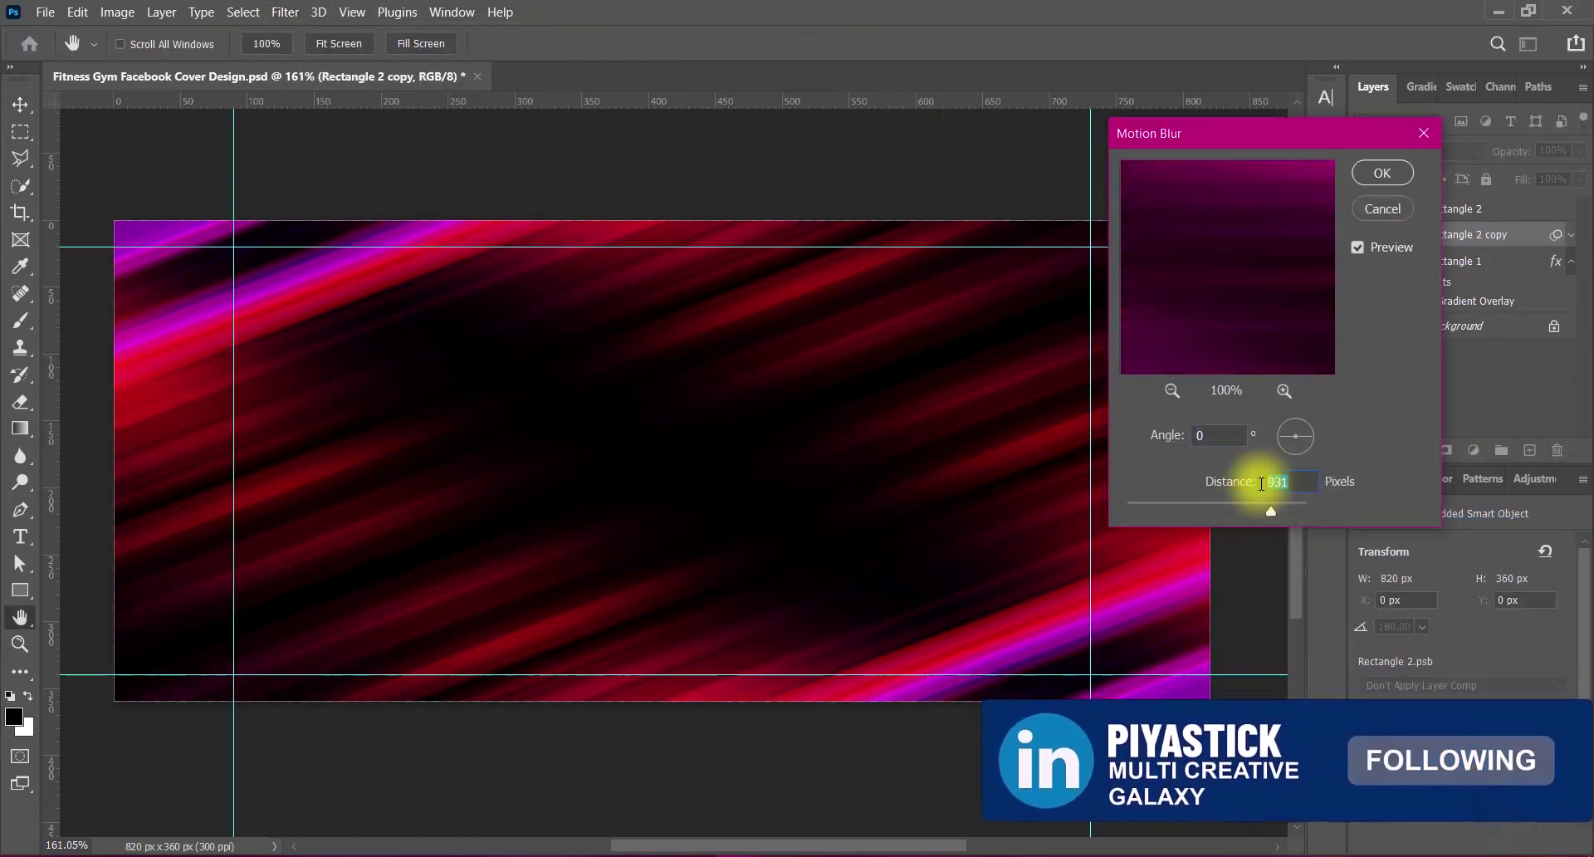
click(1378, 171)
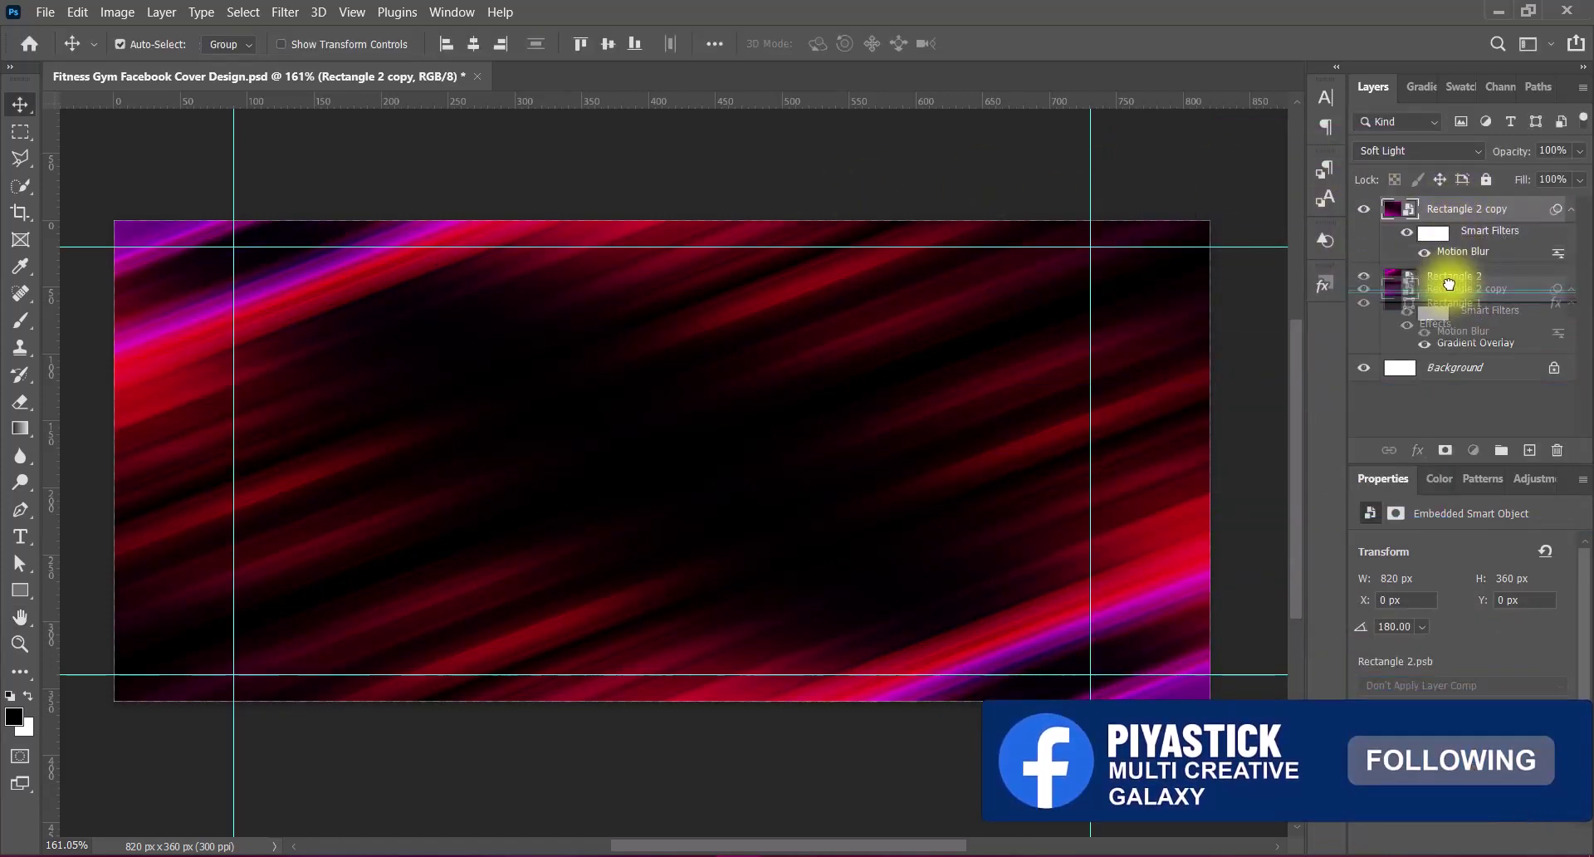
drag(1460, 208, 1412, 286)
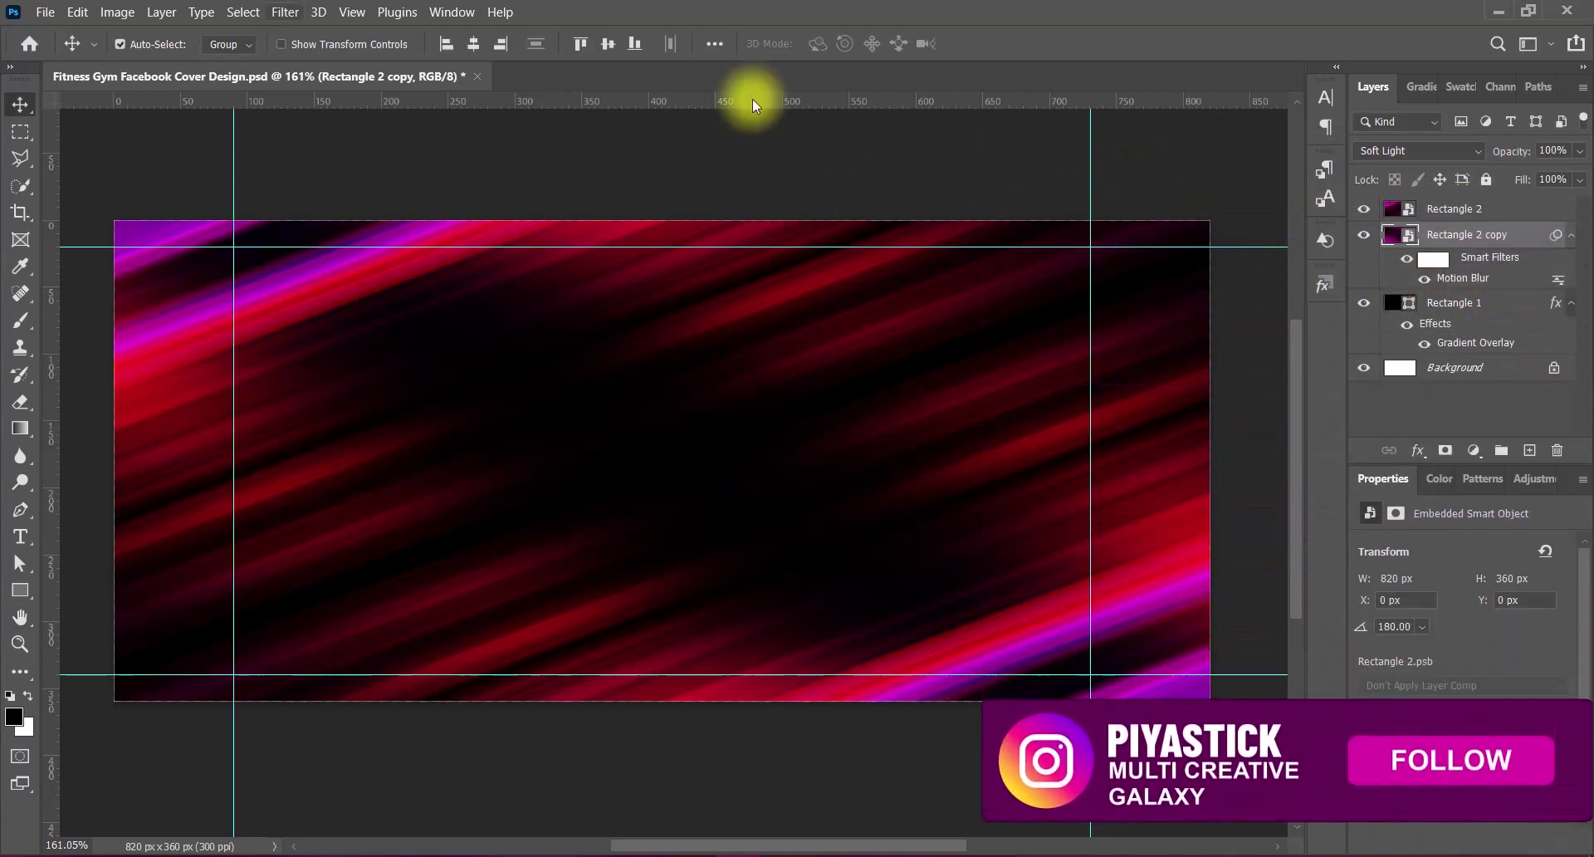
- Add a heavy Gaussian Blur, convert the copy to a smart object, and add empty Layer 1 on top
click(285, 11)
click(575, 337)
drag(1253, 413, 1298, 407)
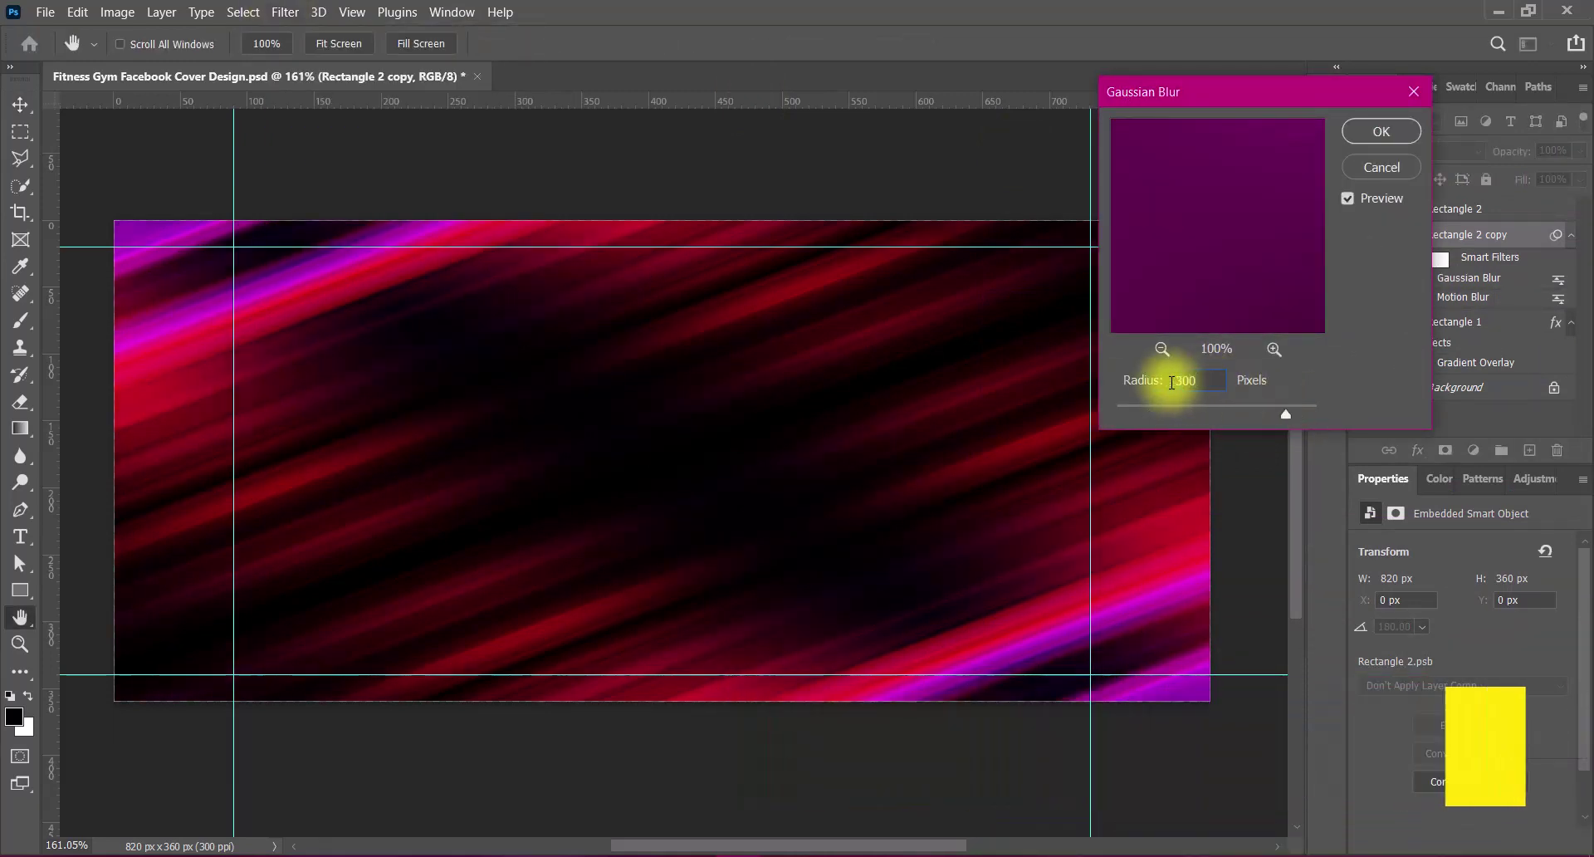
click(1382, 131)
right_click(1507, 229)
click(1418, 246)
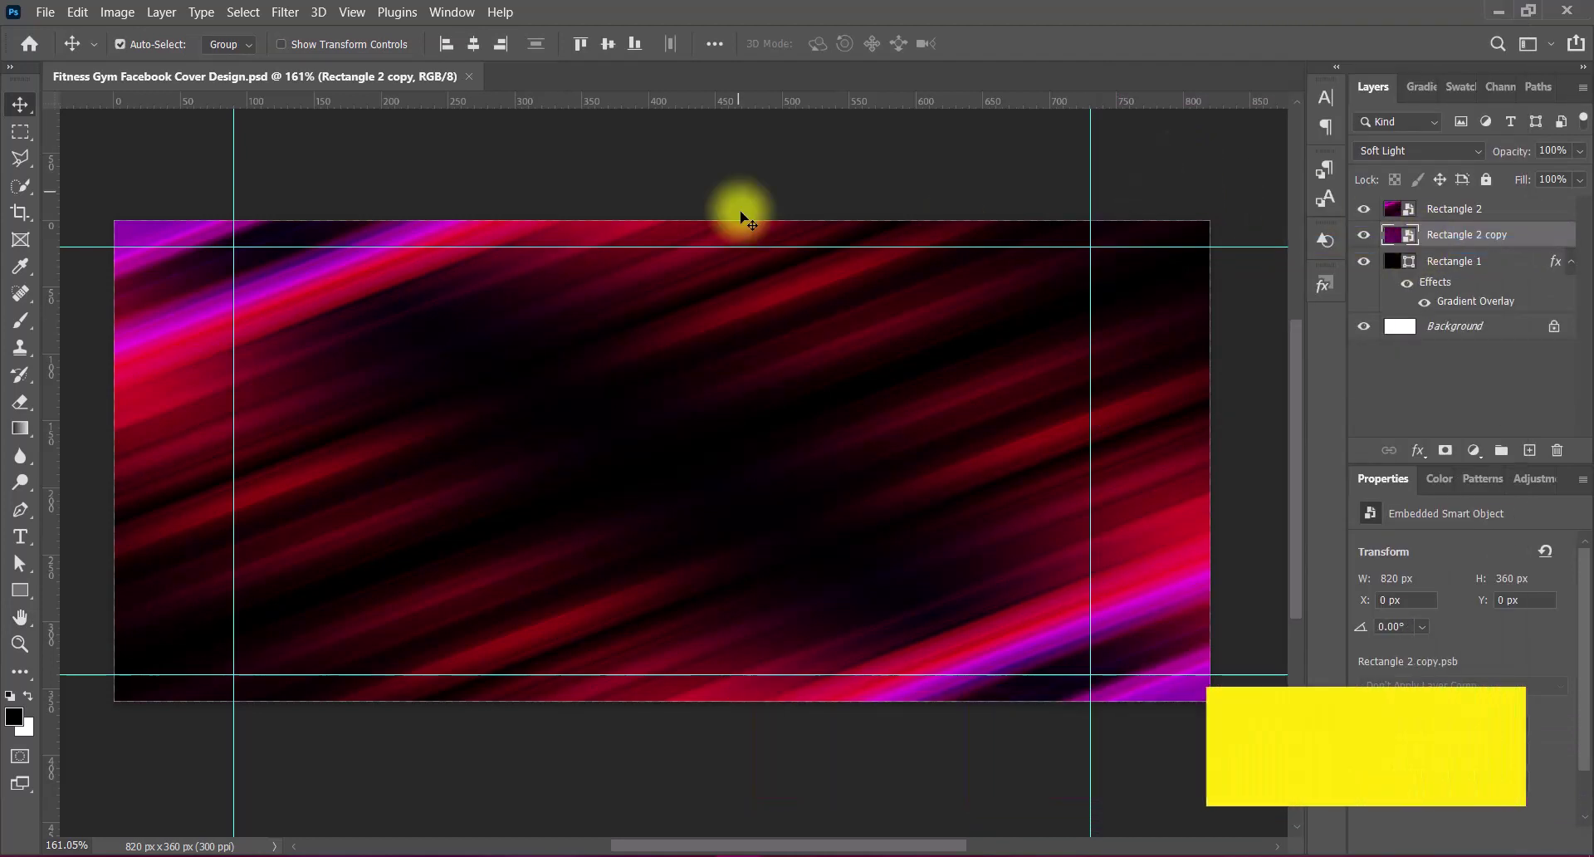
click(1475, 218)
click(1529, 450)
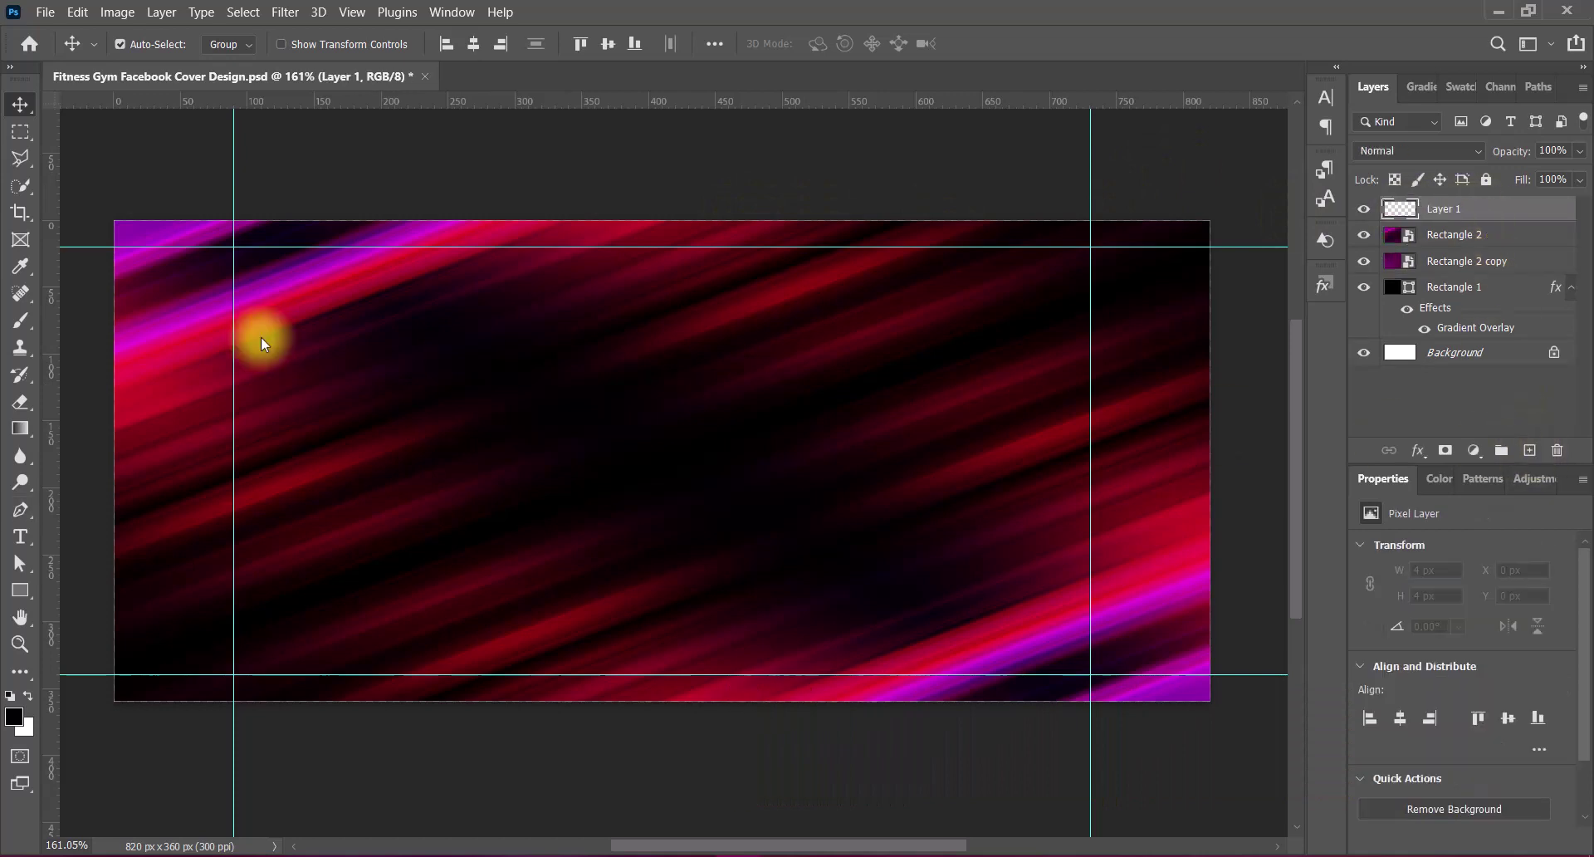
- Paint a large white Rough Round Bristle brush shape across most of the canvas on Layer 1
right_click(21, 320)
click(58, 321)
click(151, 42)
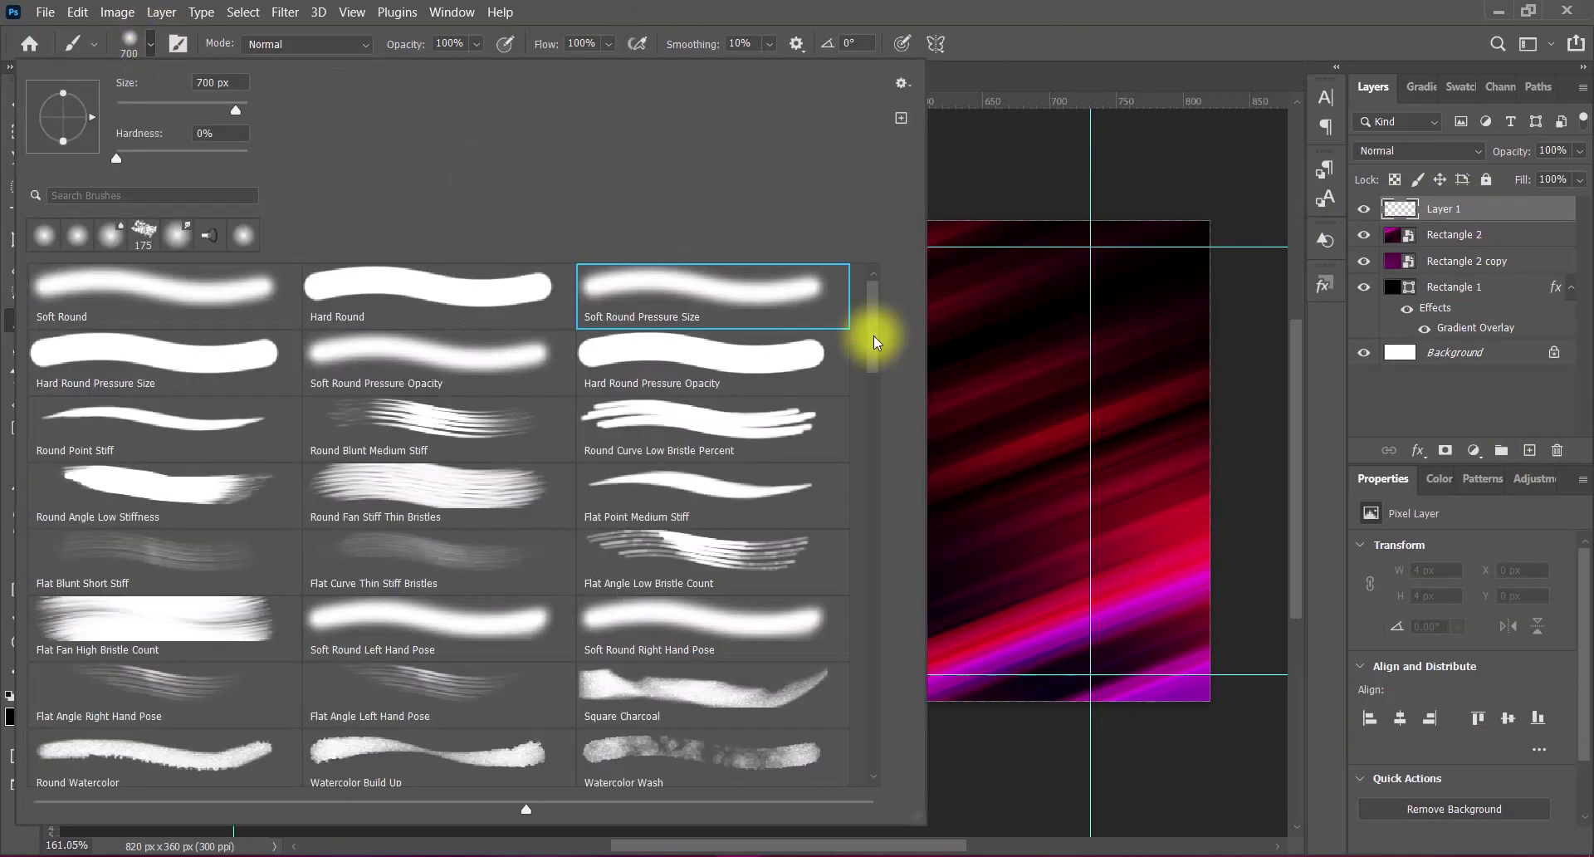
drag(872, 347, 875, 639)
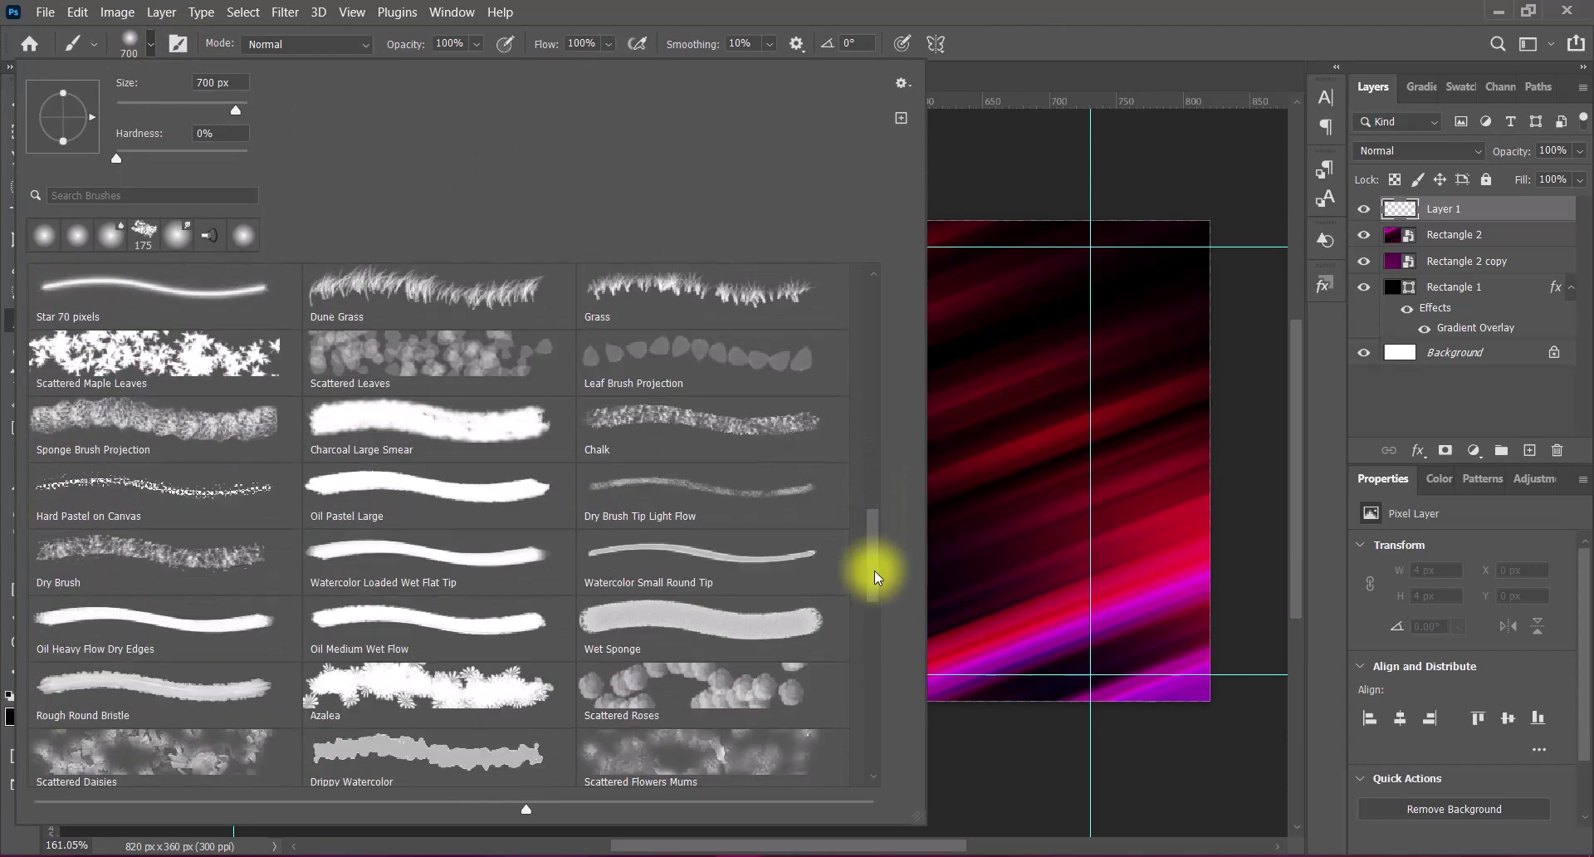
click(400, 668)
click(980, 123)
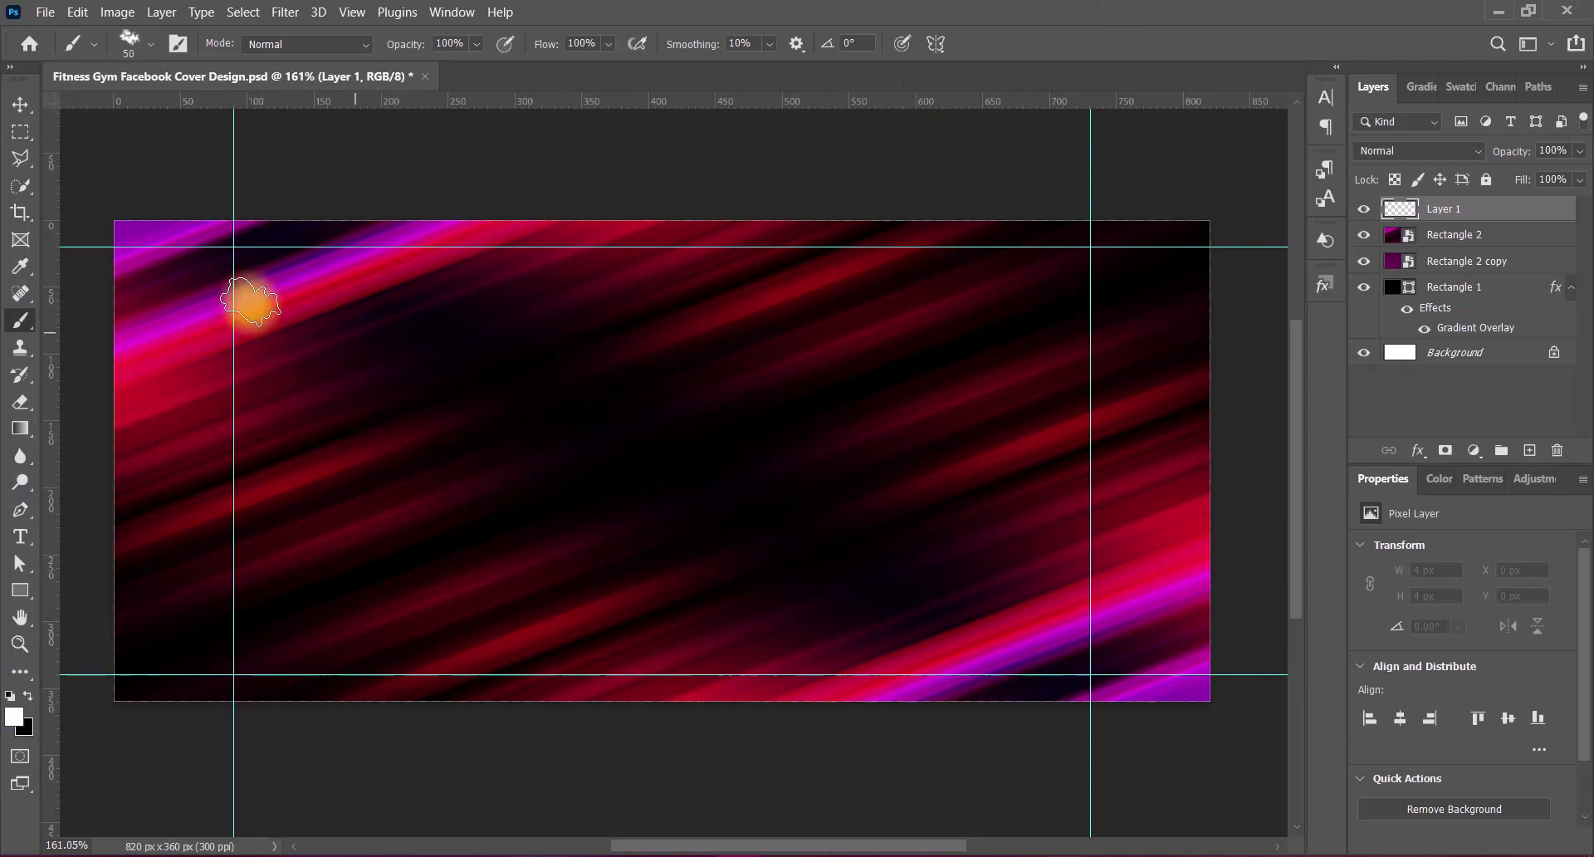
mouse_move(216, 288)
mouse_down()
mouse_move(382, 263)
mouse_move(581, 374)
mouse_move(730, 559)
mouse_move(844, 492)
mouse_move(1160, 567)
mouse_up()
click(21, 108)
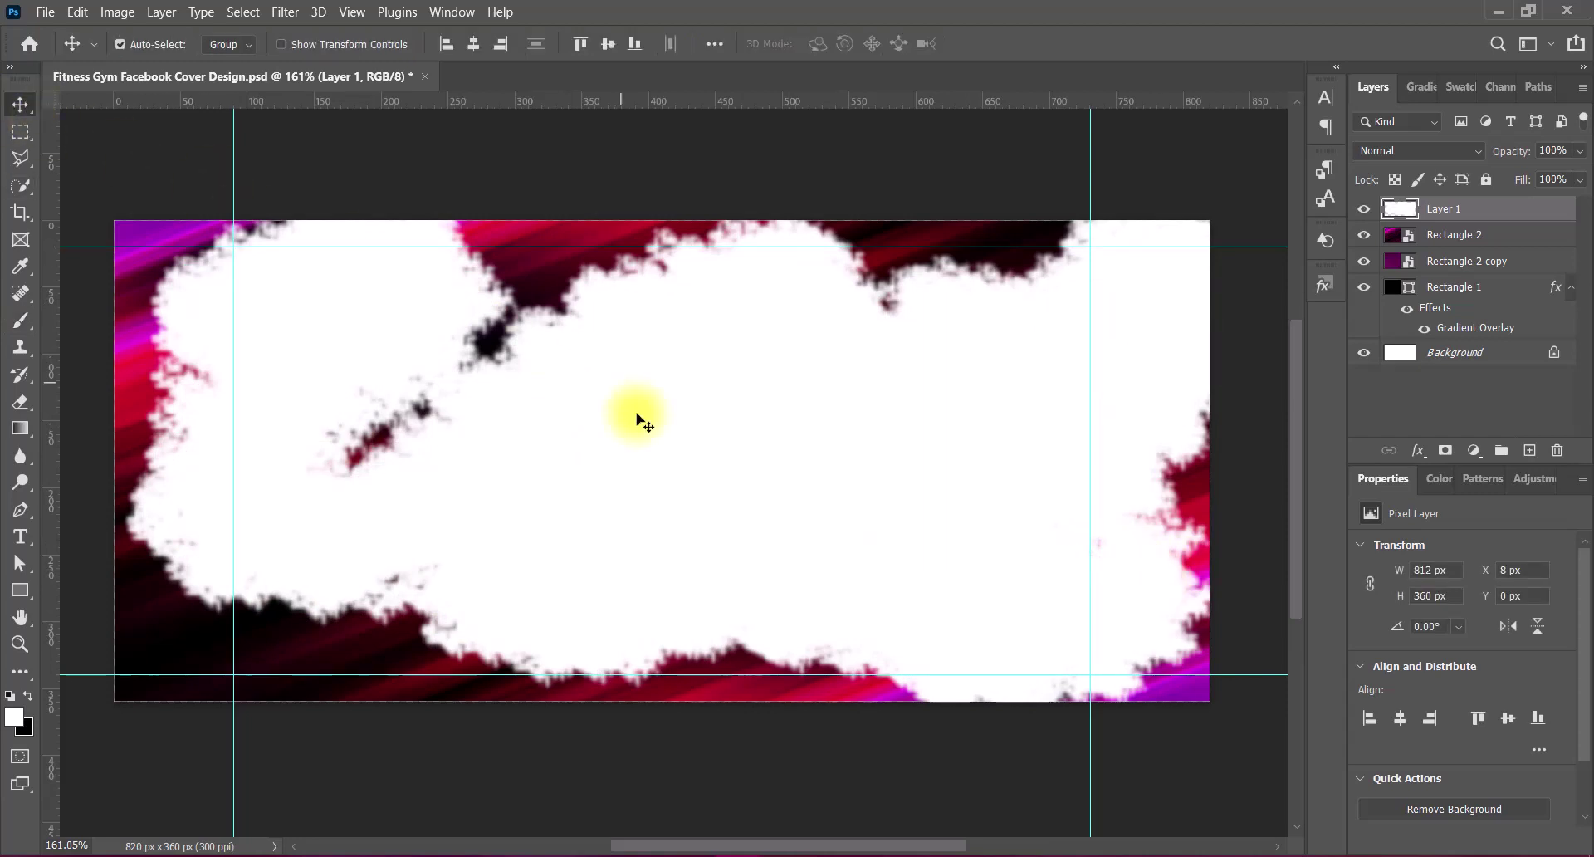
- Convert Layer 1 to a smart object and apply the Red Boost Hue/Saturation preset
right_click(1447, 216)
click(1357, 295)
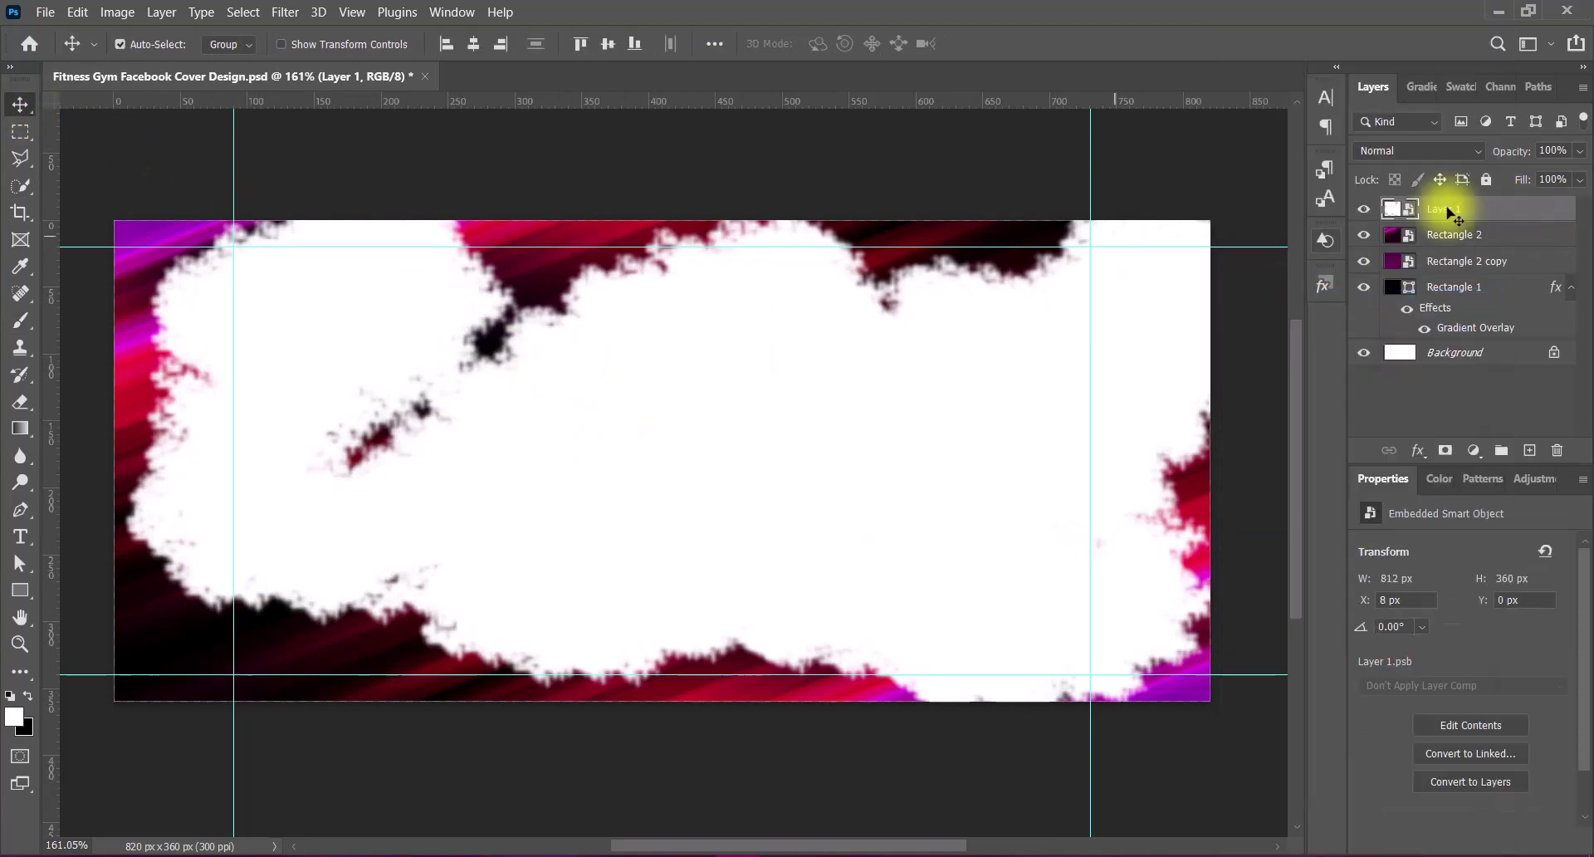
click(117, 12)
click(381, 190)
click(627, 181)
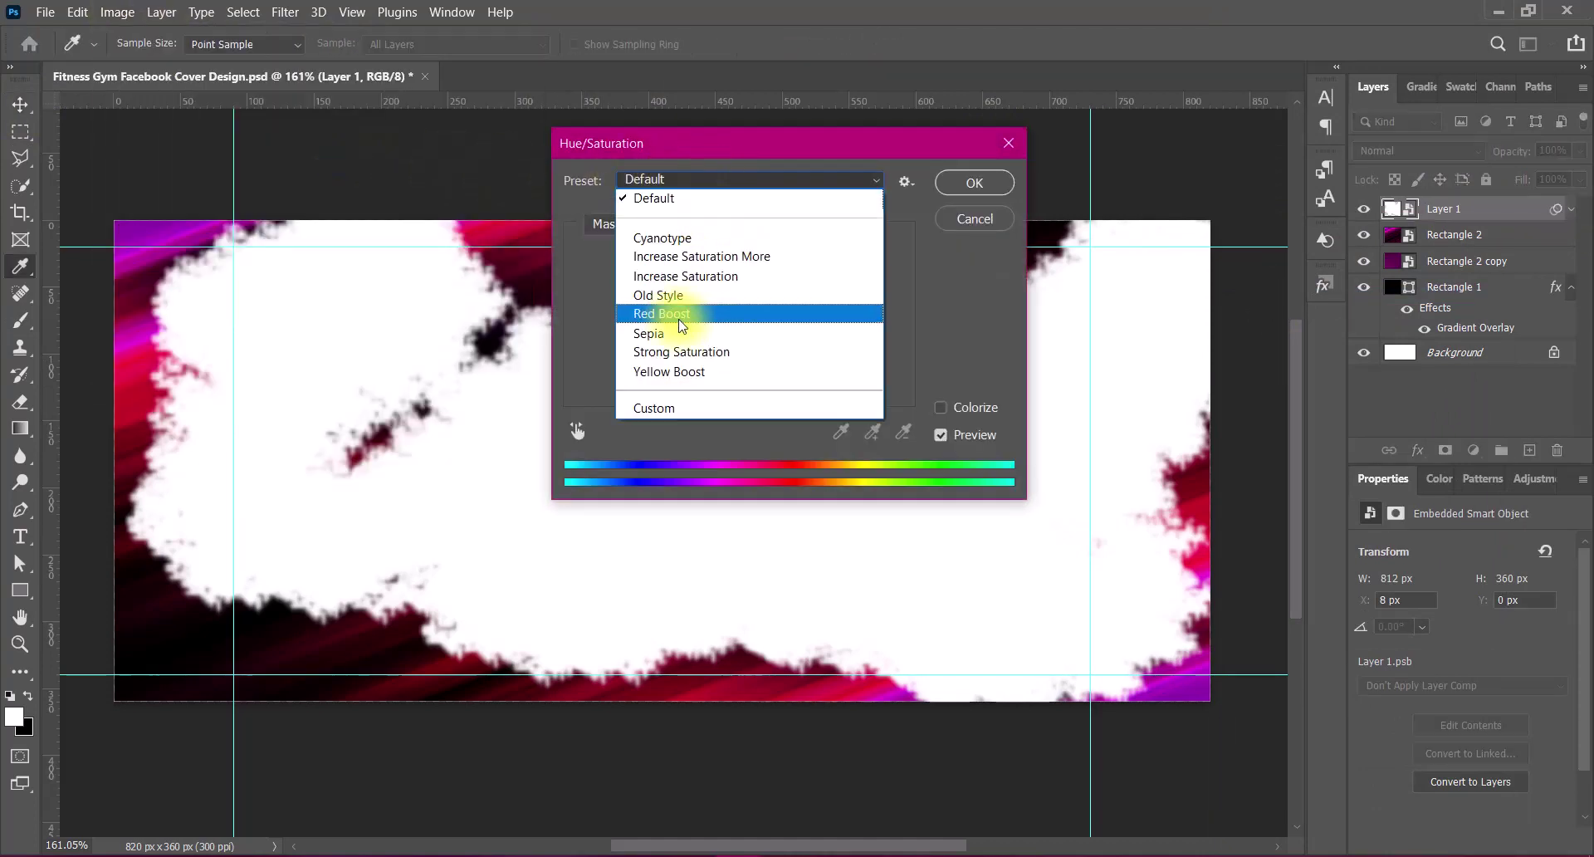
click(665, 313)
click(975, 183)
key(v)
- Add a Vibrance adjustment and set Layer 1's blend mode to Soft Light
click(117, 11)
mouse_move(148, 61)
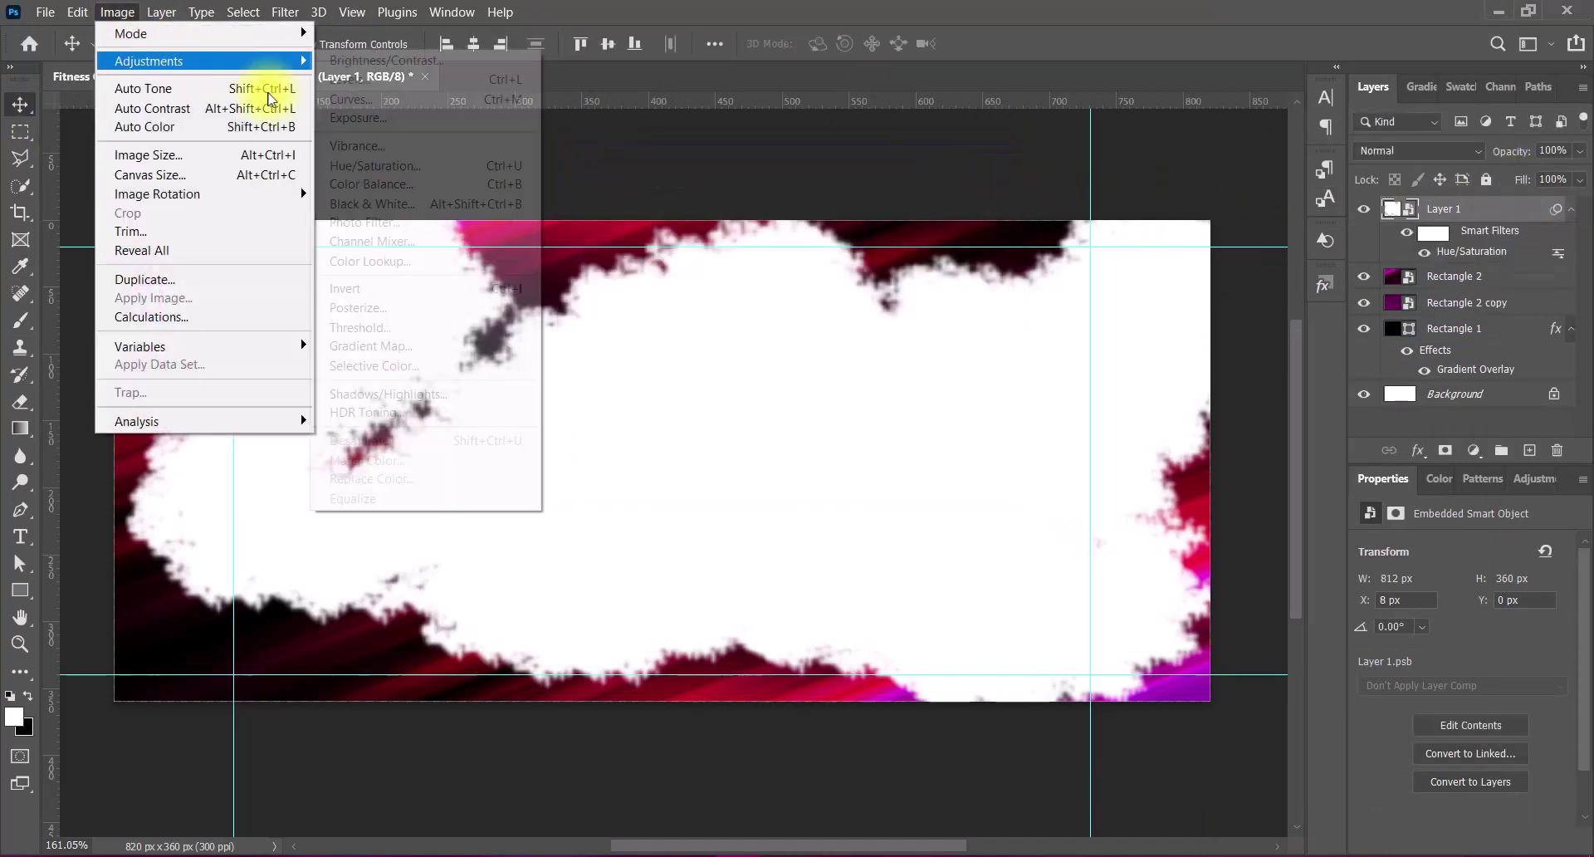
click(382, 169)
click(906, 252)
right_click(1462, 241)
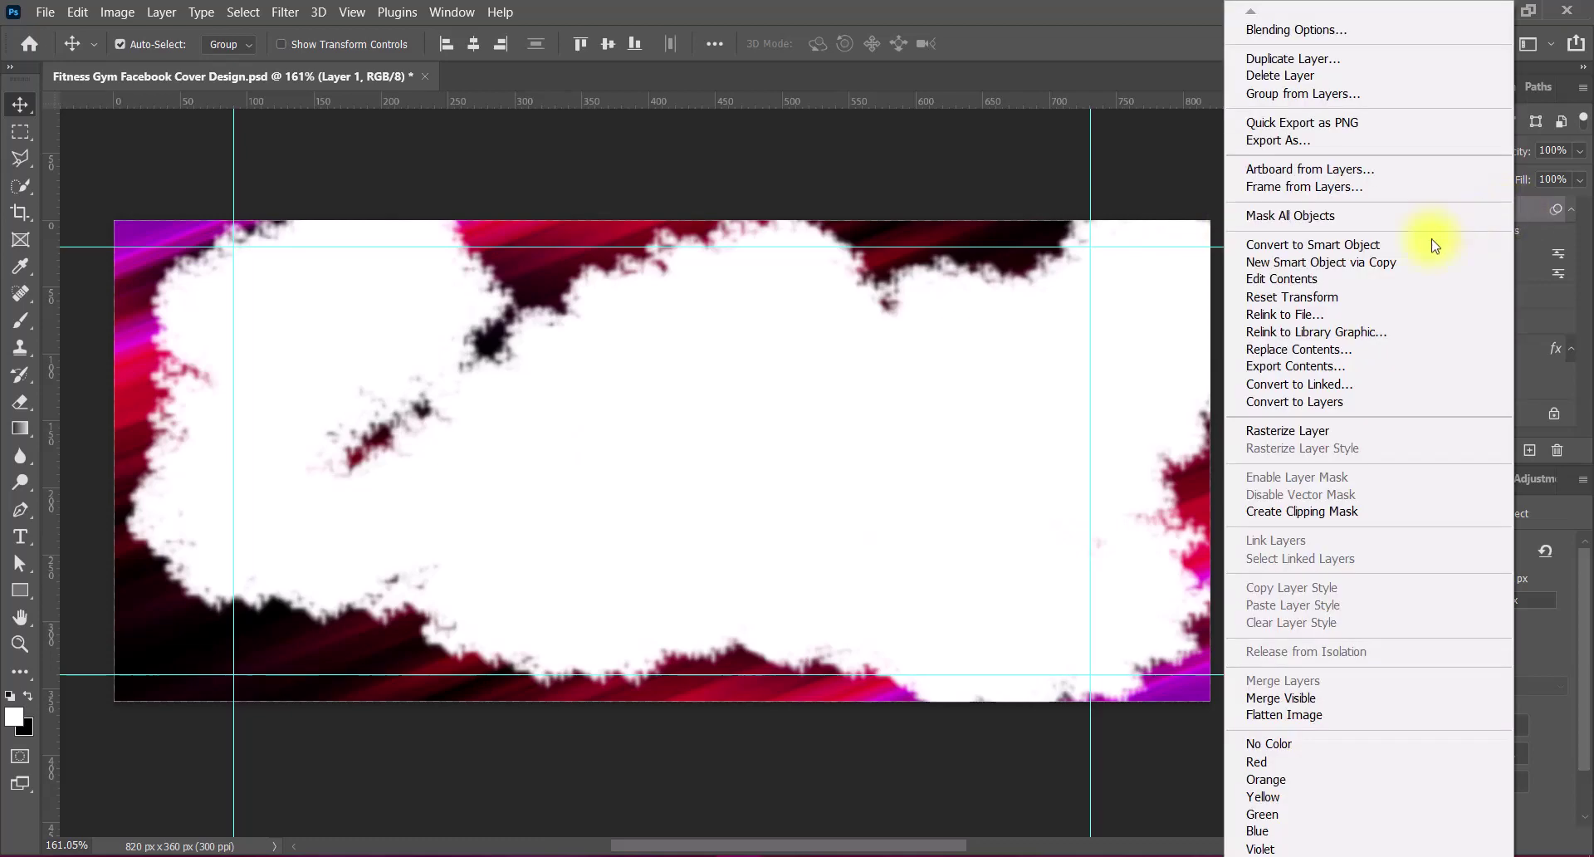
key(Escape)
click(1419, 151)
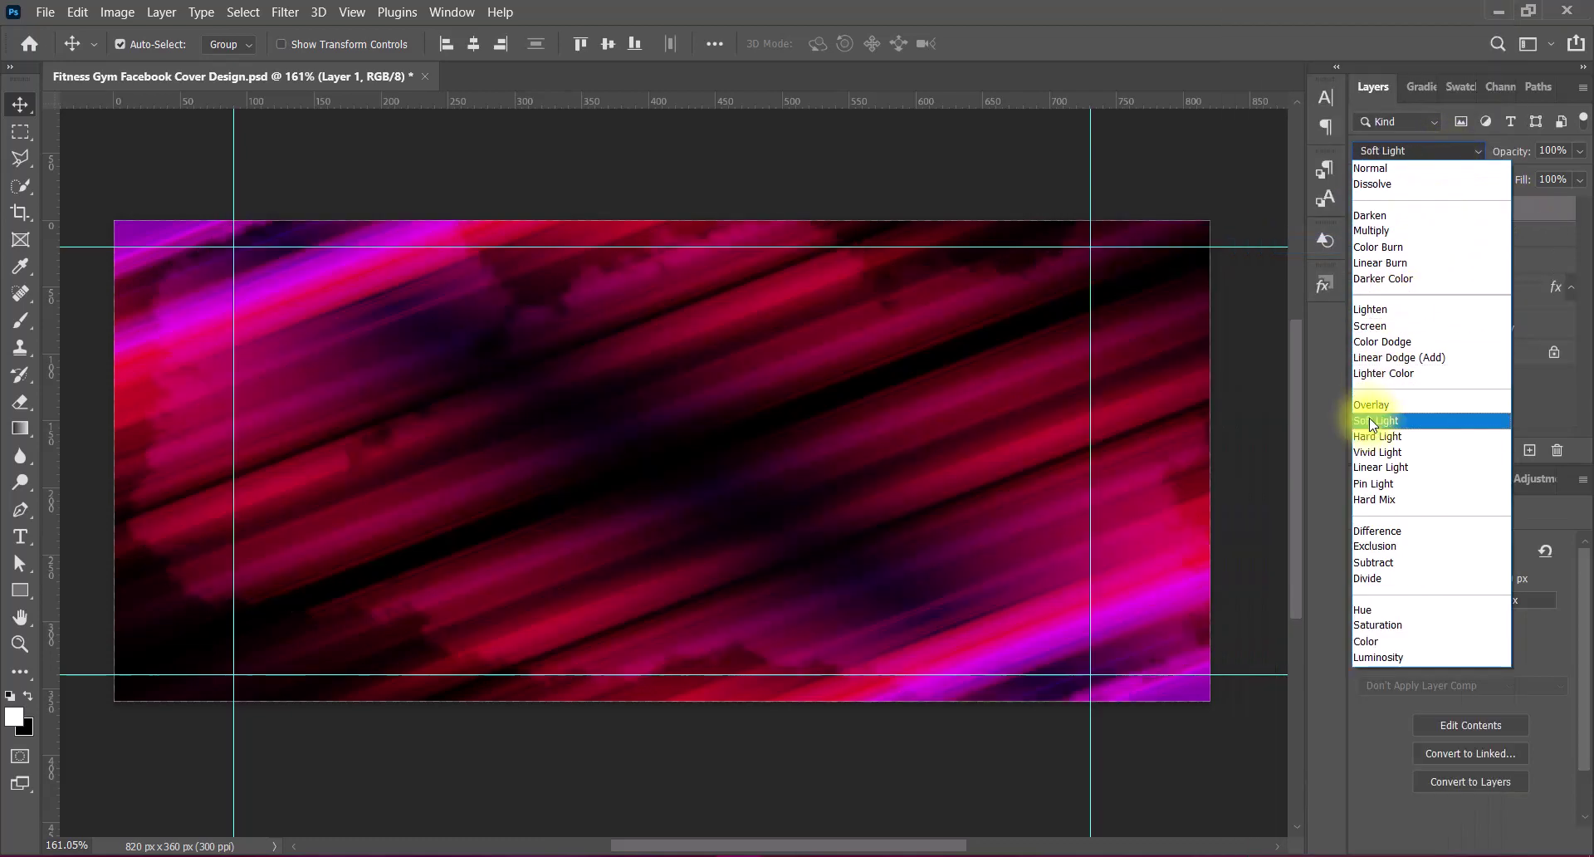
key(Down)
key(Down)
key(Down)
key(Down)
key(Down)
key(Down)
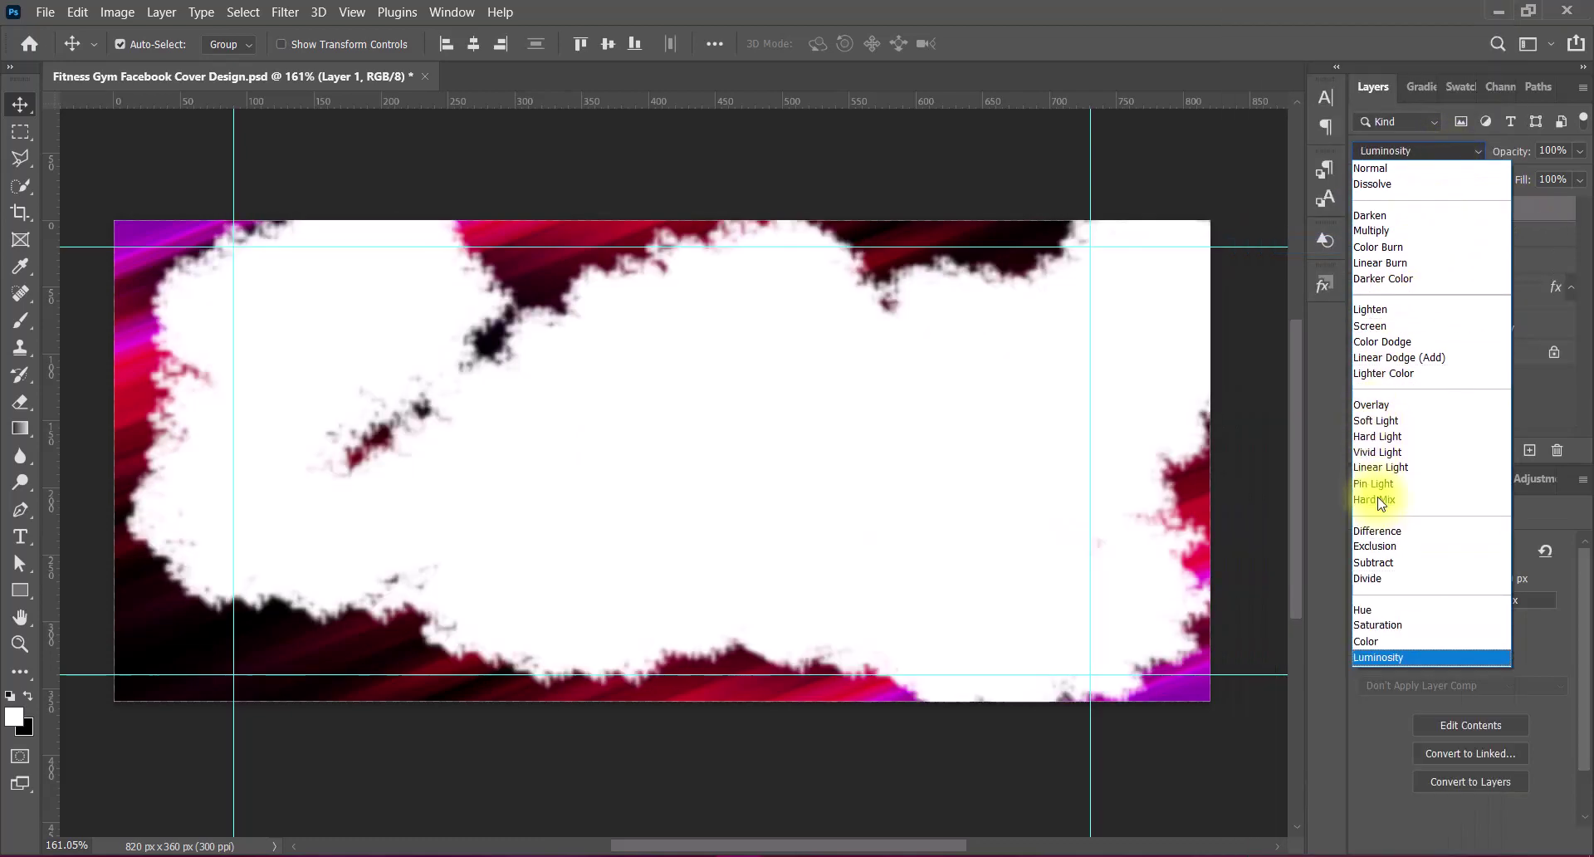
key(Up)
key(Up)
key(Up)
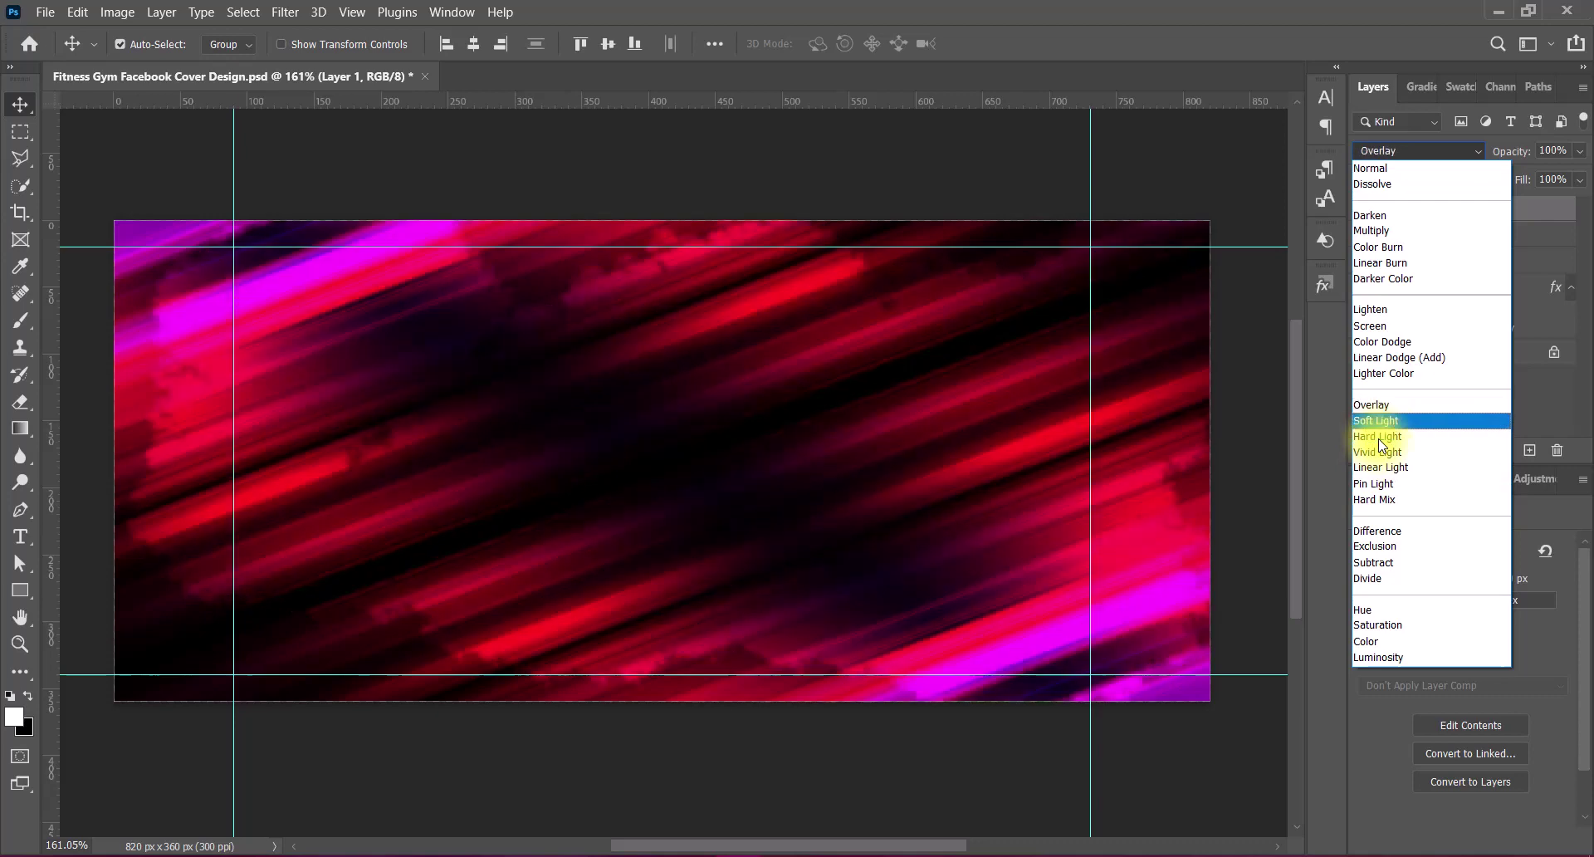
key(Up)
key(Up)
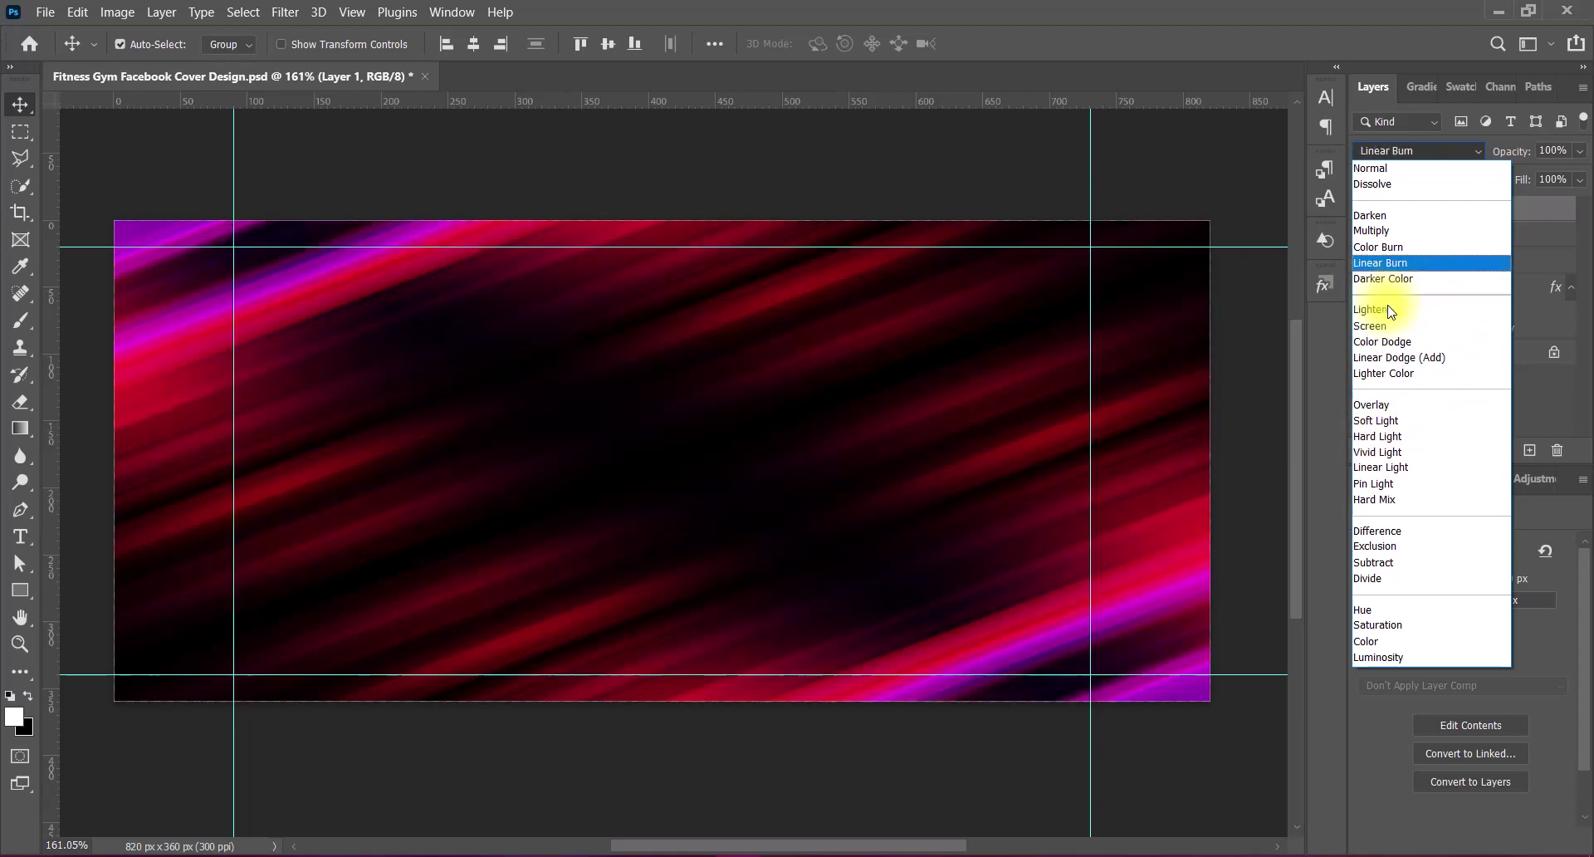
click(1376, 420)
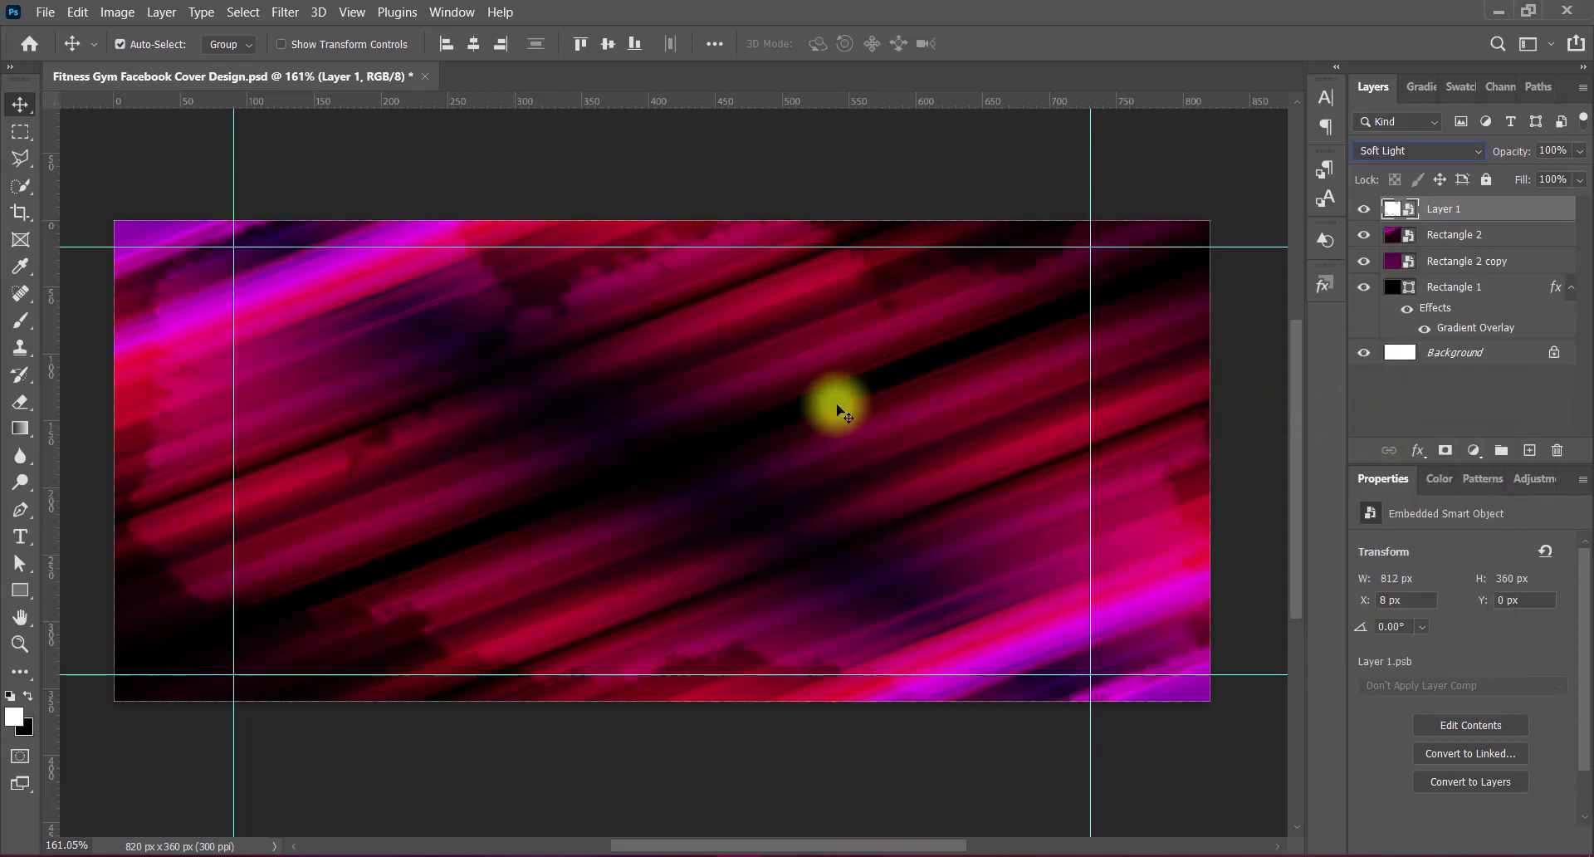
- Brighten Layer 1 with a Brightness/Contrast adjustment and an upward-bent Curves adjustment
click(117, 12)
click(370, 61)
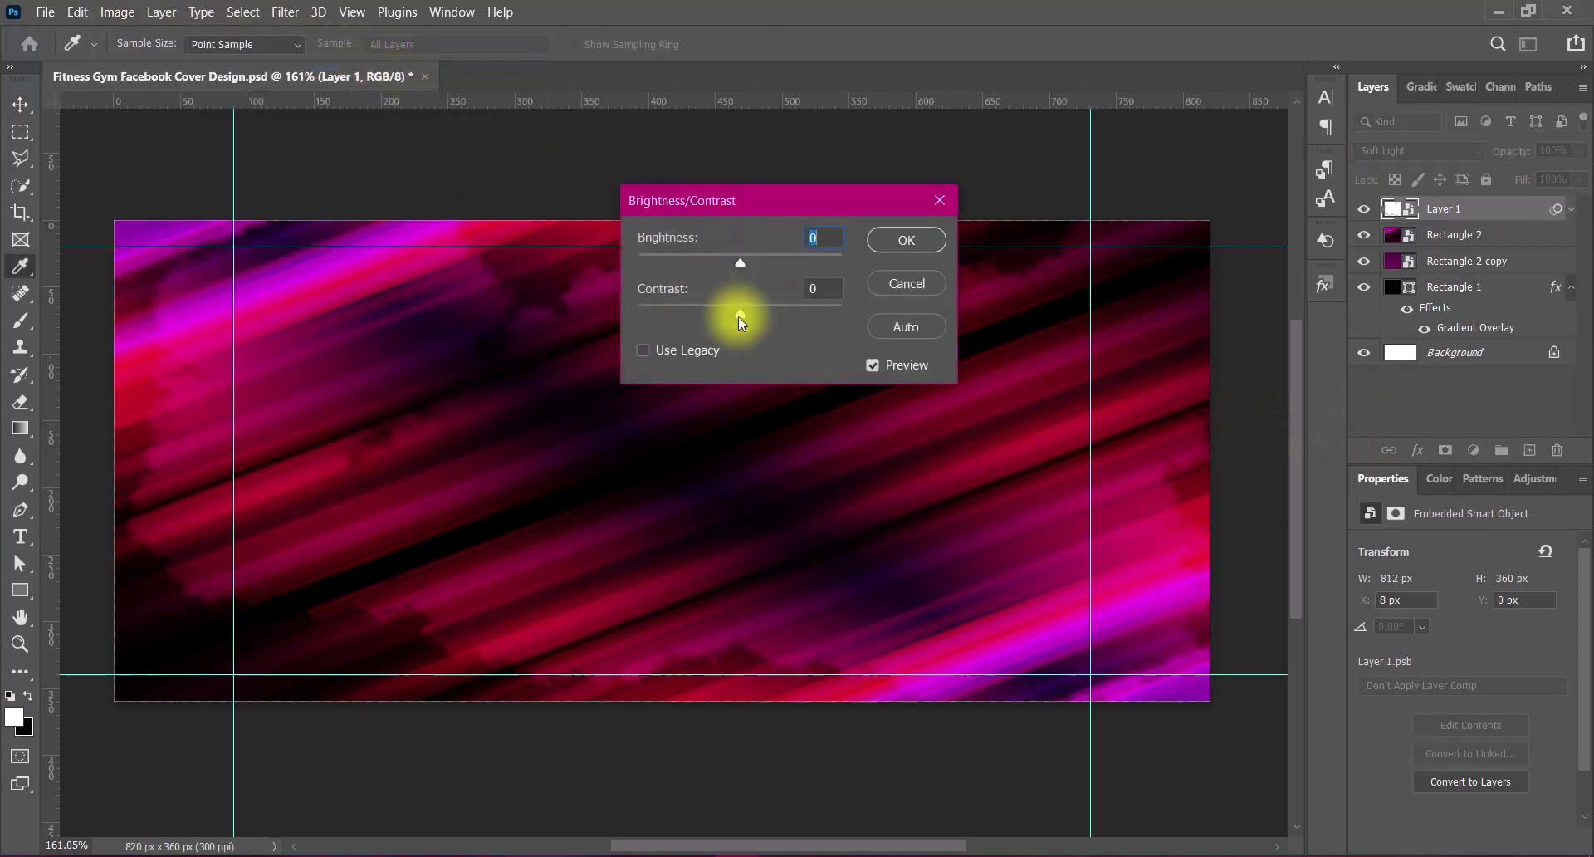
click(906, 240)
click(117, 12)
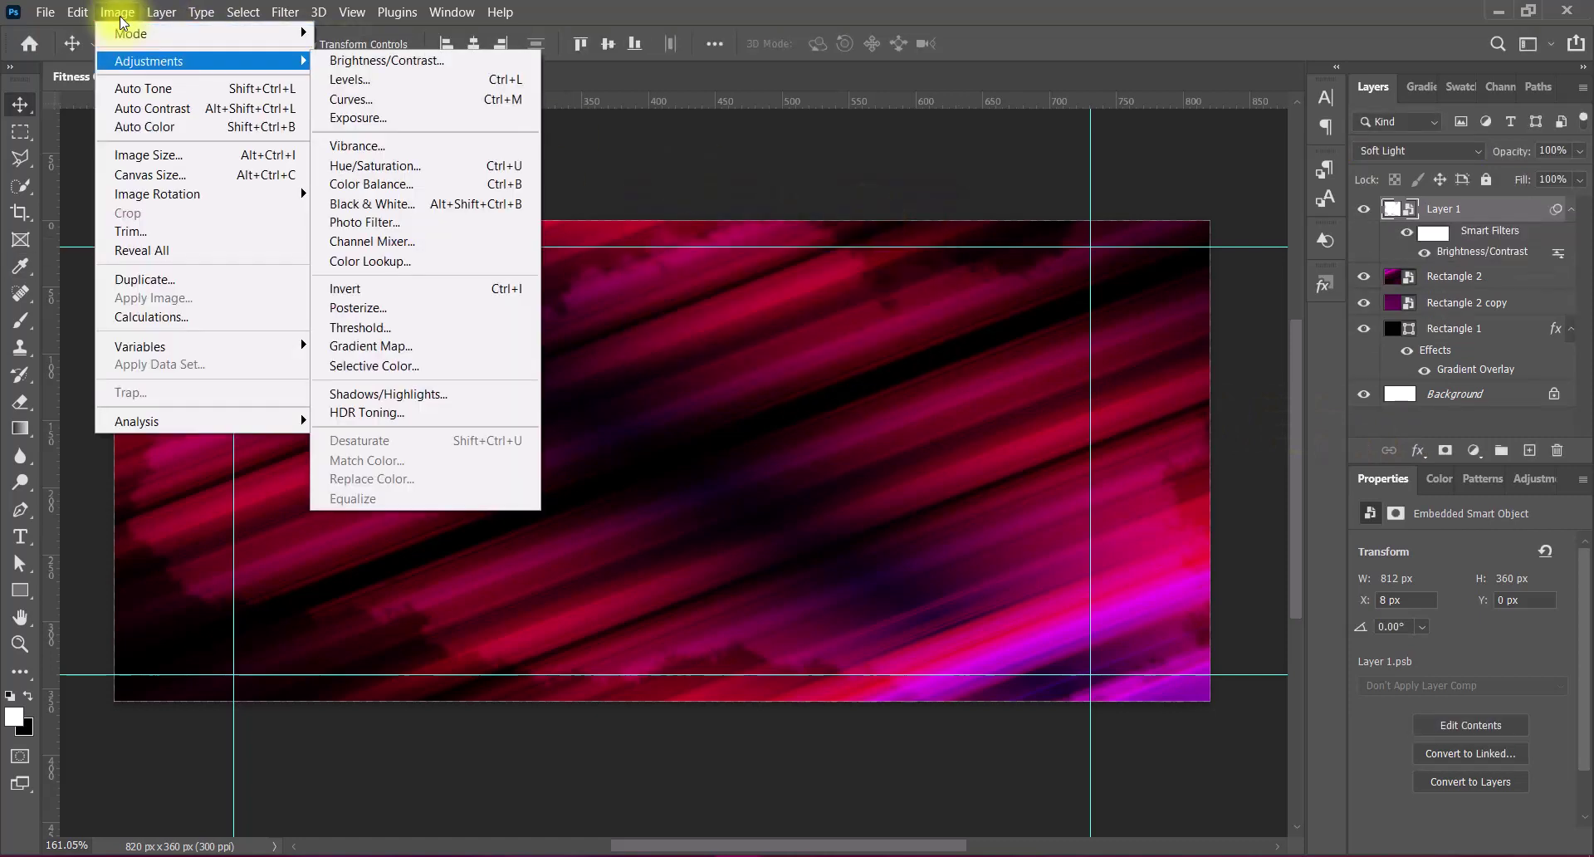
click(371, 109)
drag(847, 112, 1078, 114)
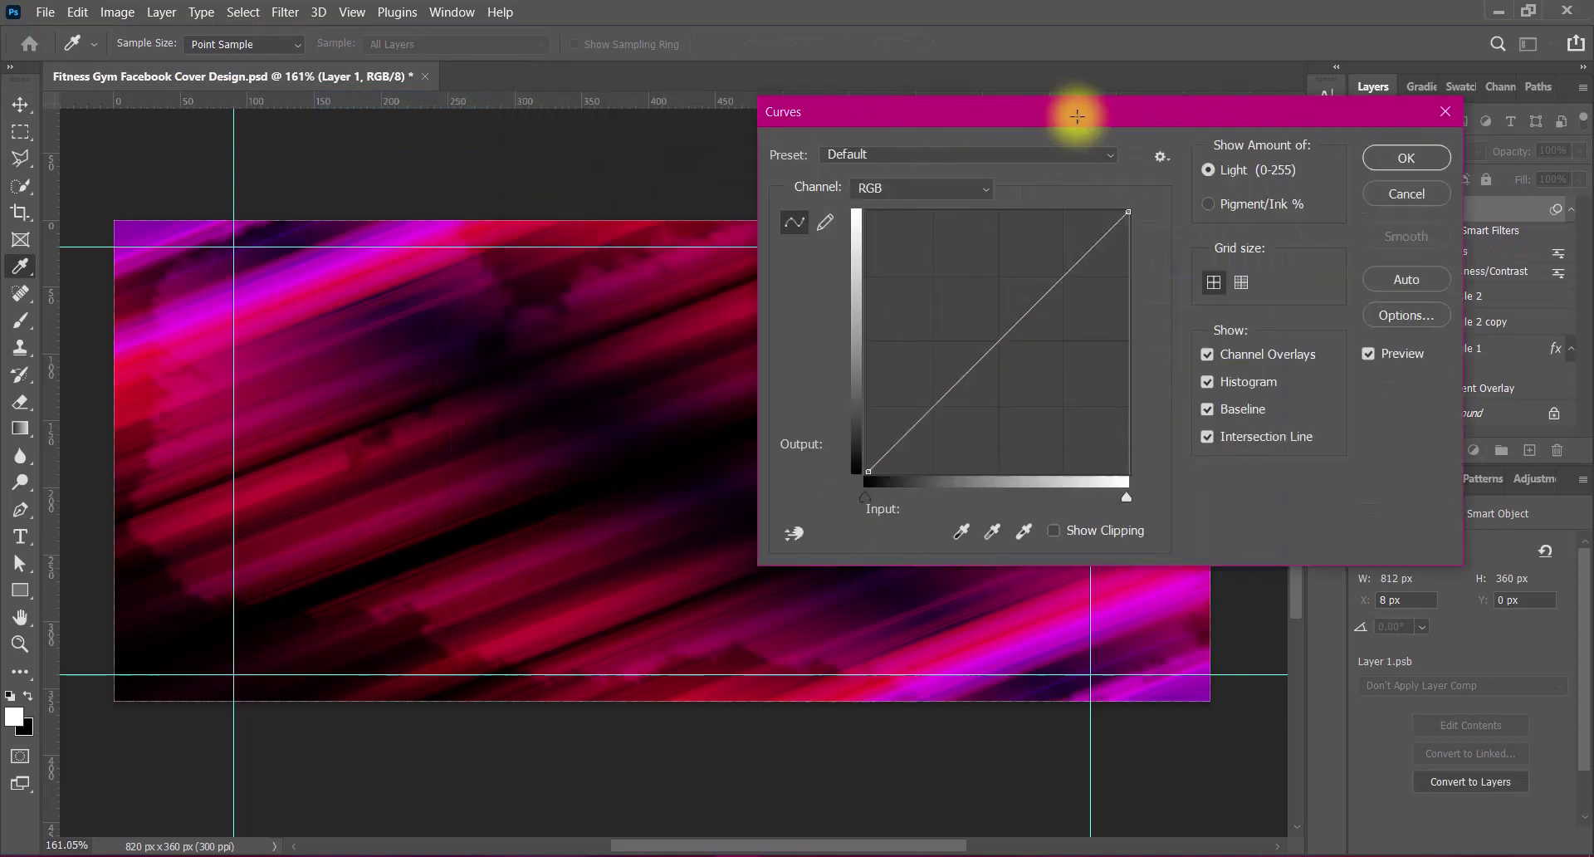
drag(997, 343, 1003, 227)
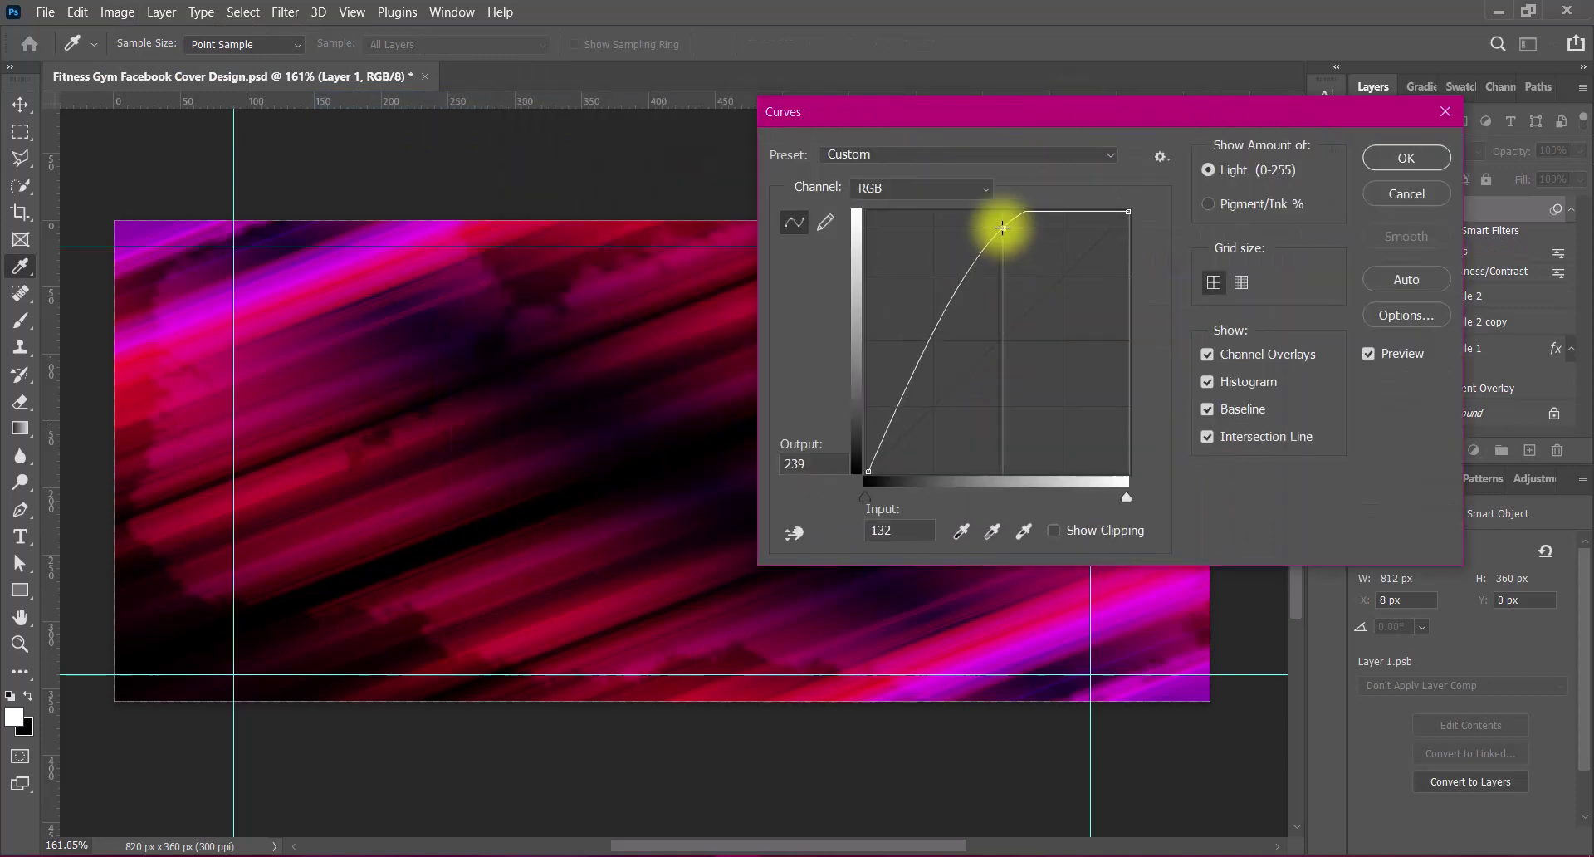
click(1411, 160)
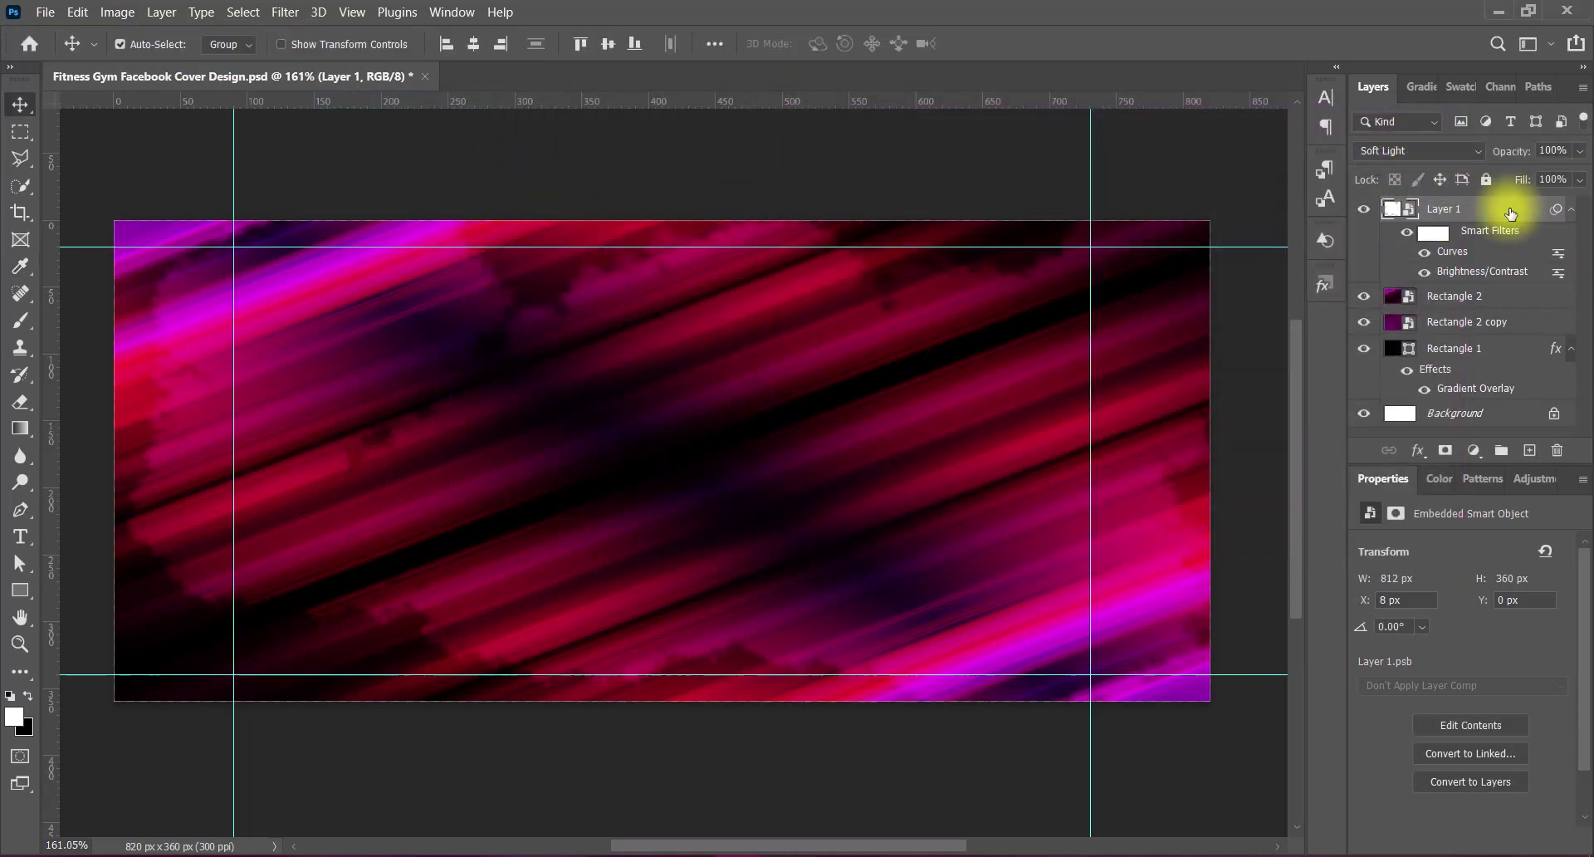
click(1414, 239)
- Soften Layer 1 with a Gaussian Blur smart filter
click(301, 13)
mouse_move(397, 261)
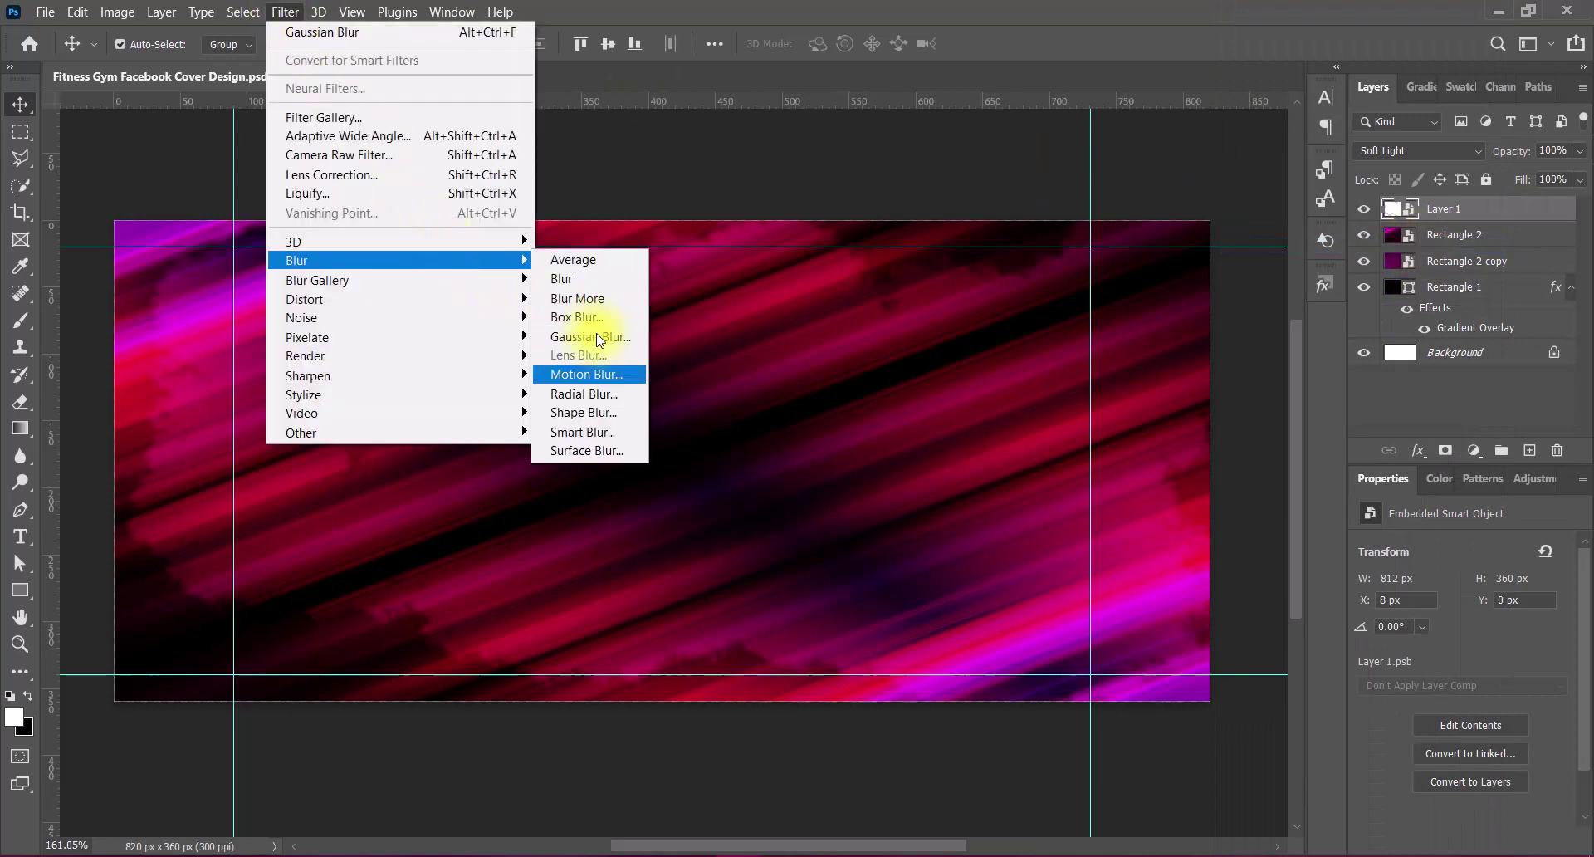
click(600, 337)
text(3)
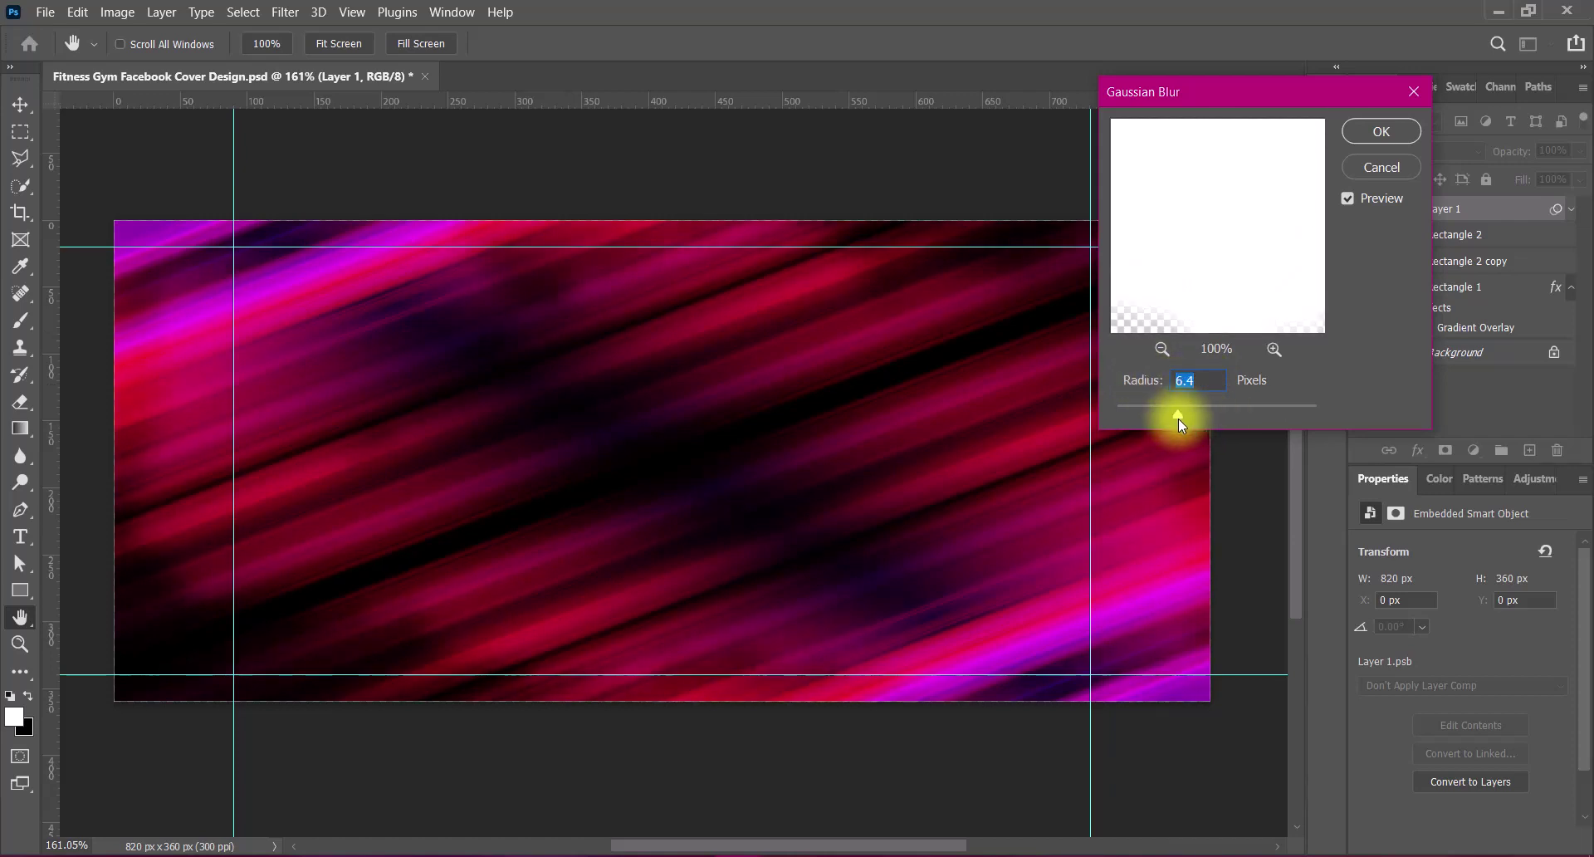
click(1370, 132)
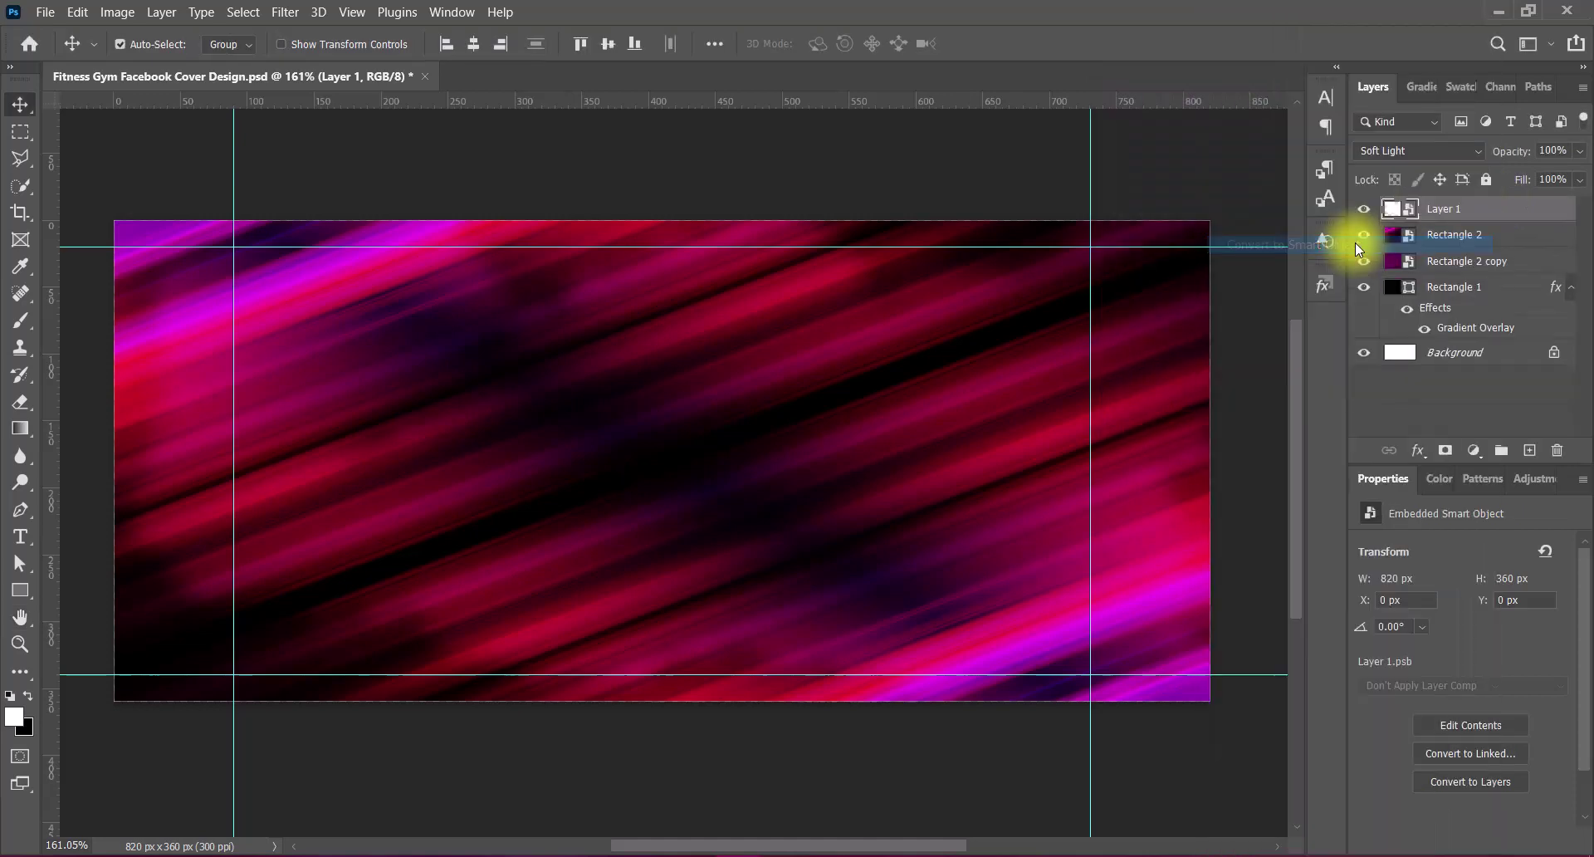
- Duplicate Layer 1 and rotate the copy 180°
drag(1398, 208, 1533, 450)
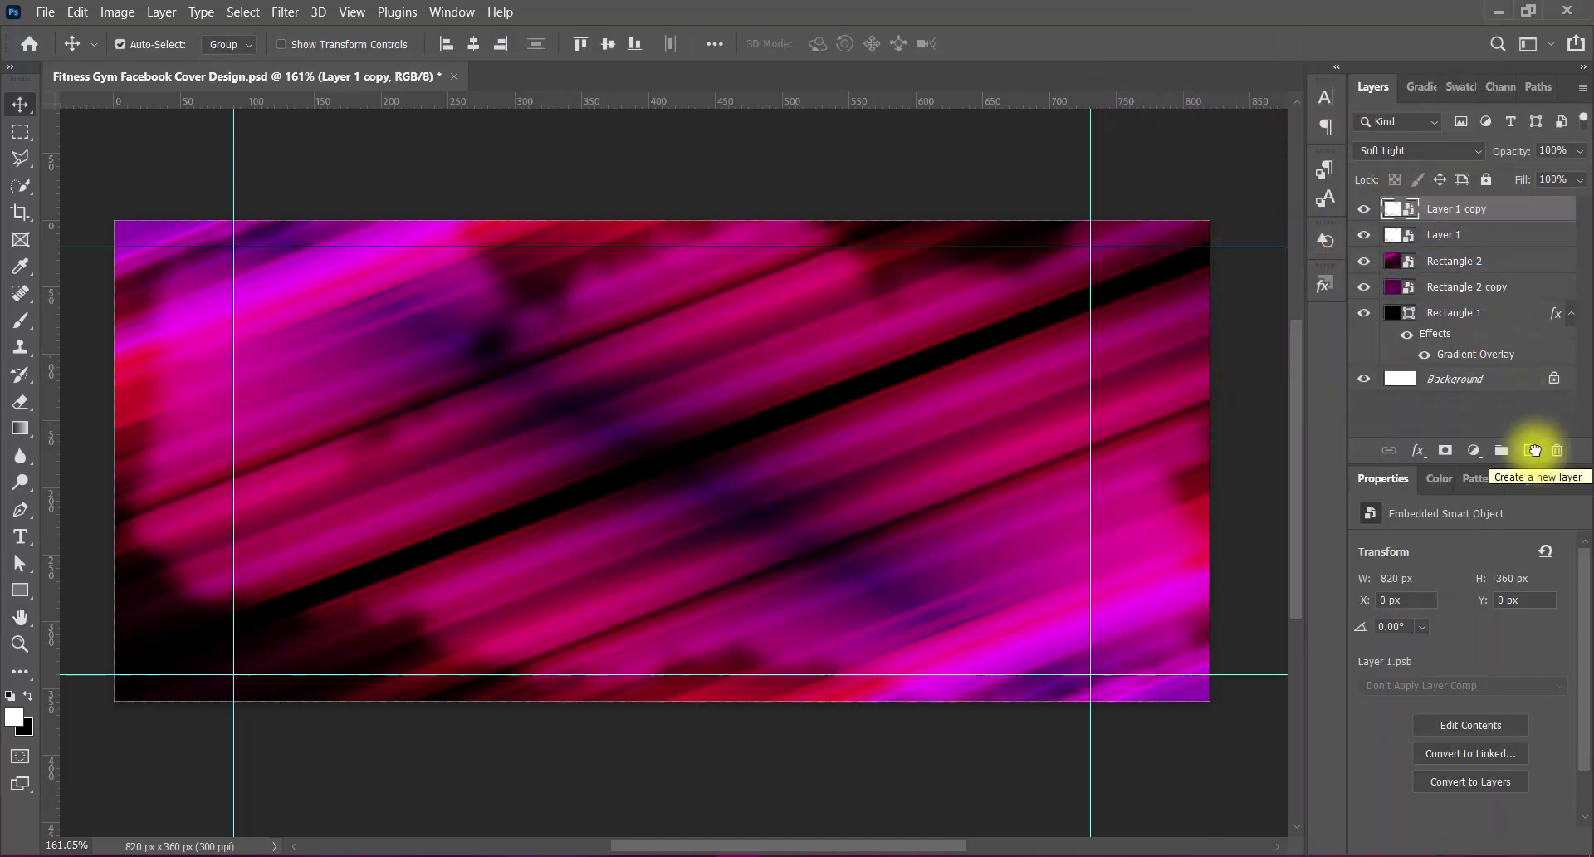
key(ctrl+t)
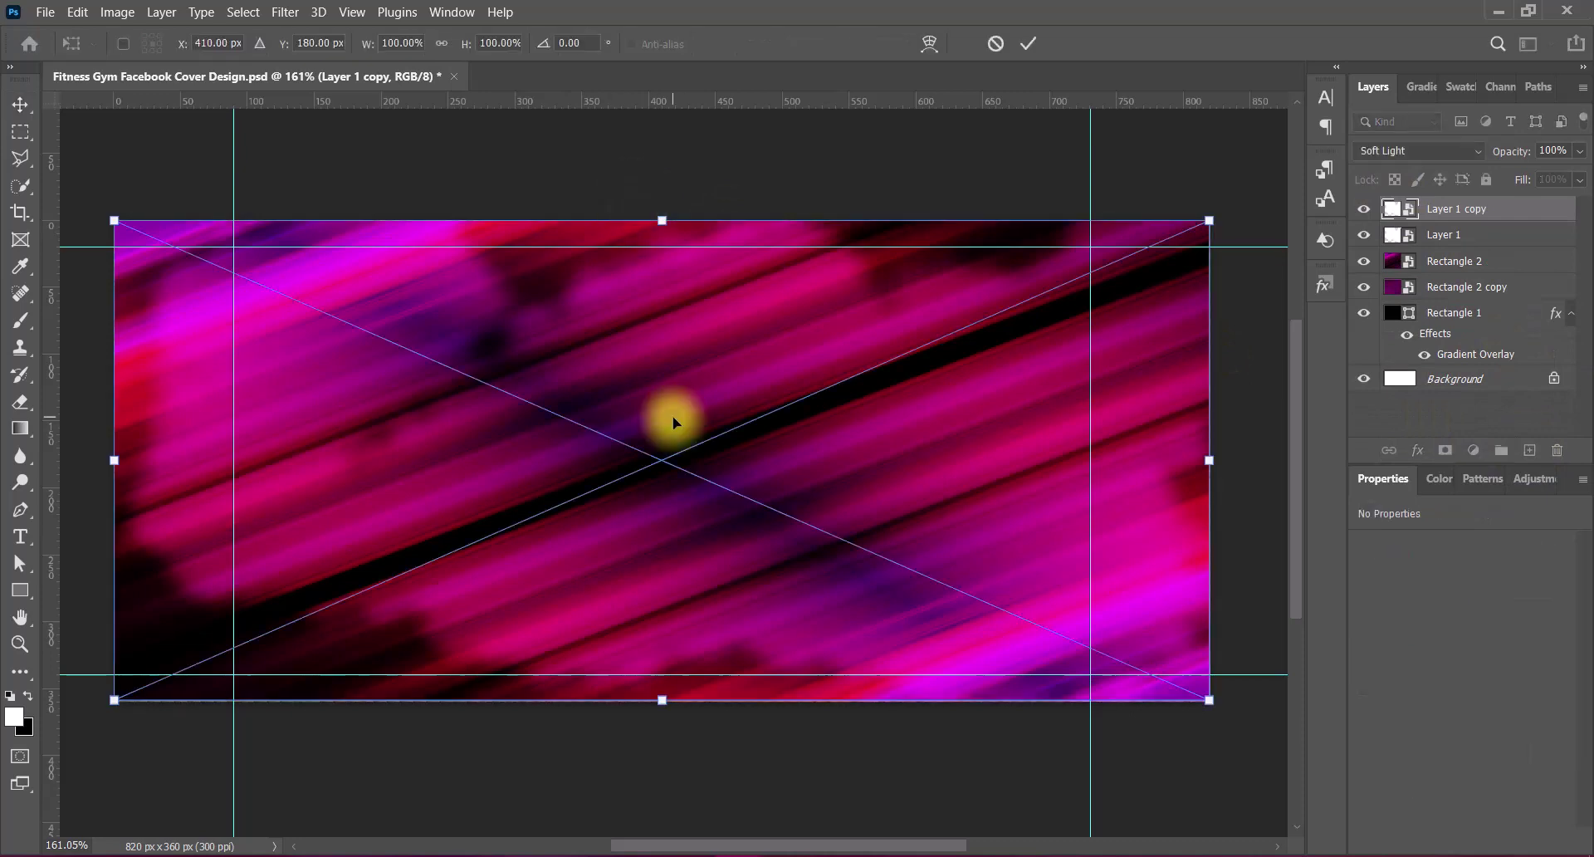
right_click(673, 416)
click(748, 792)
click(1027, 44)
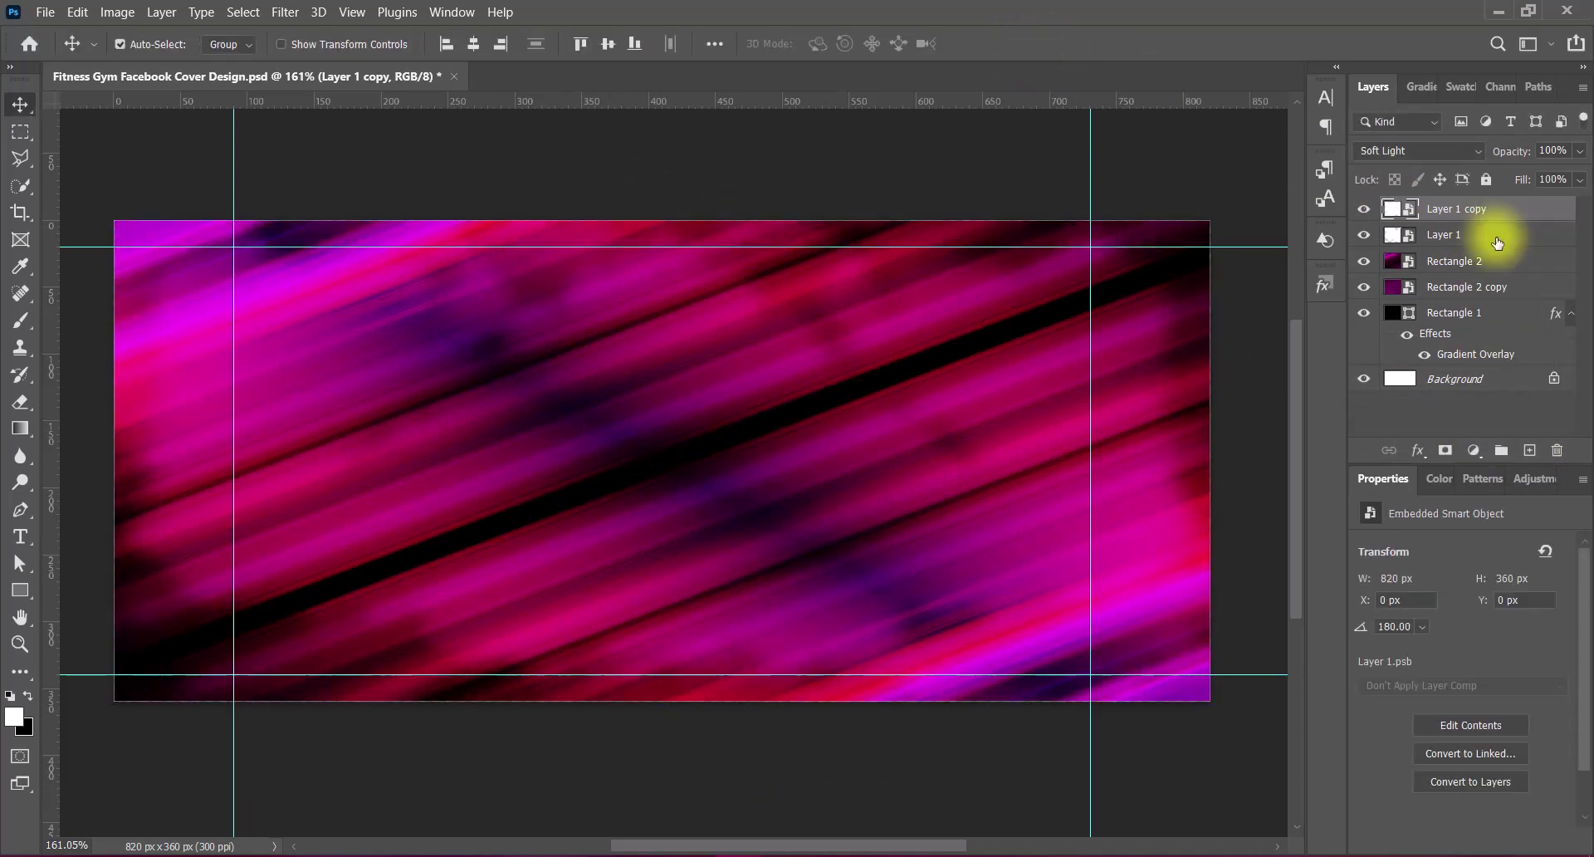
- Group Layer 1 and its copy into Group 1 and convert it to a smart object
ctrl+click(1497, 235)
key(ctrl+g)
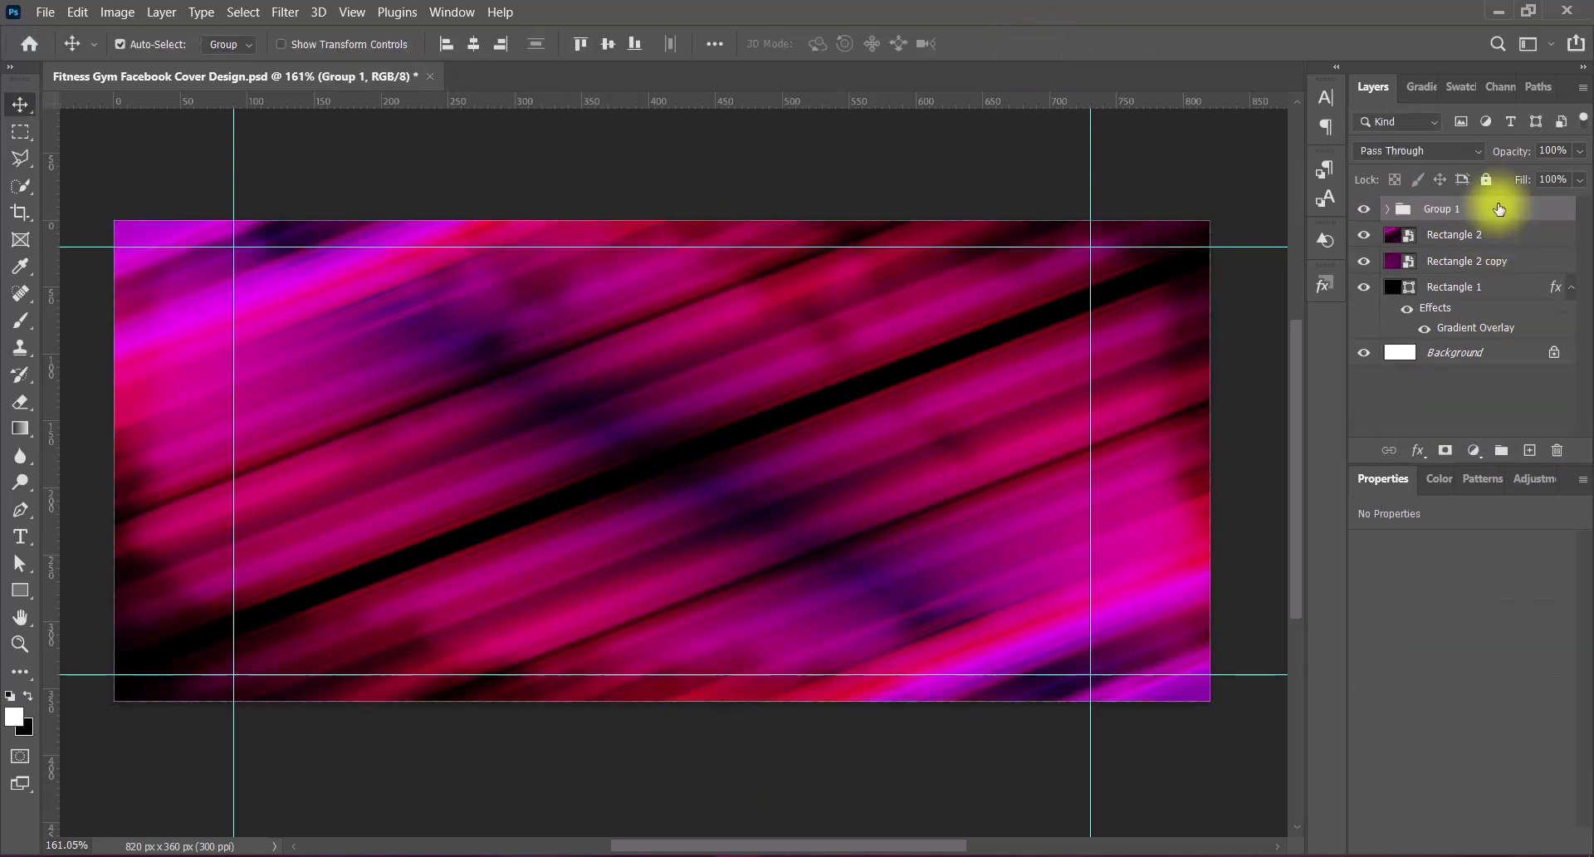
right_click(1494, 208)
click(1393, 287)
click(1431, 150)
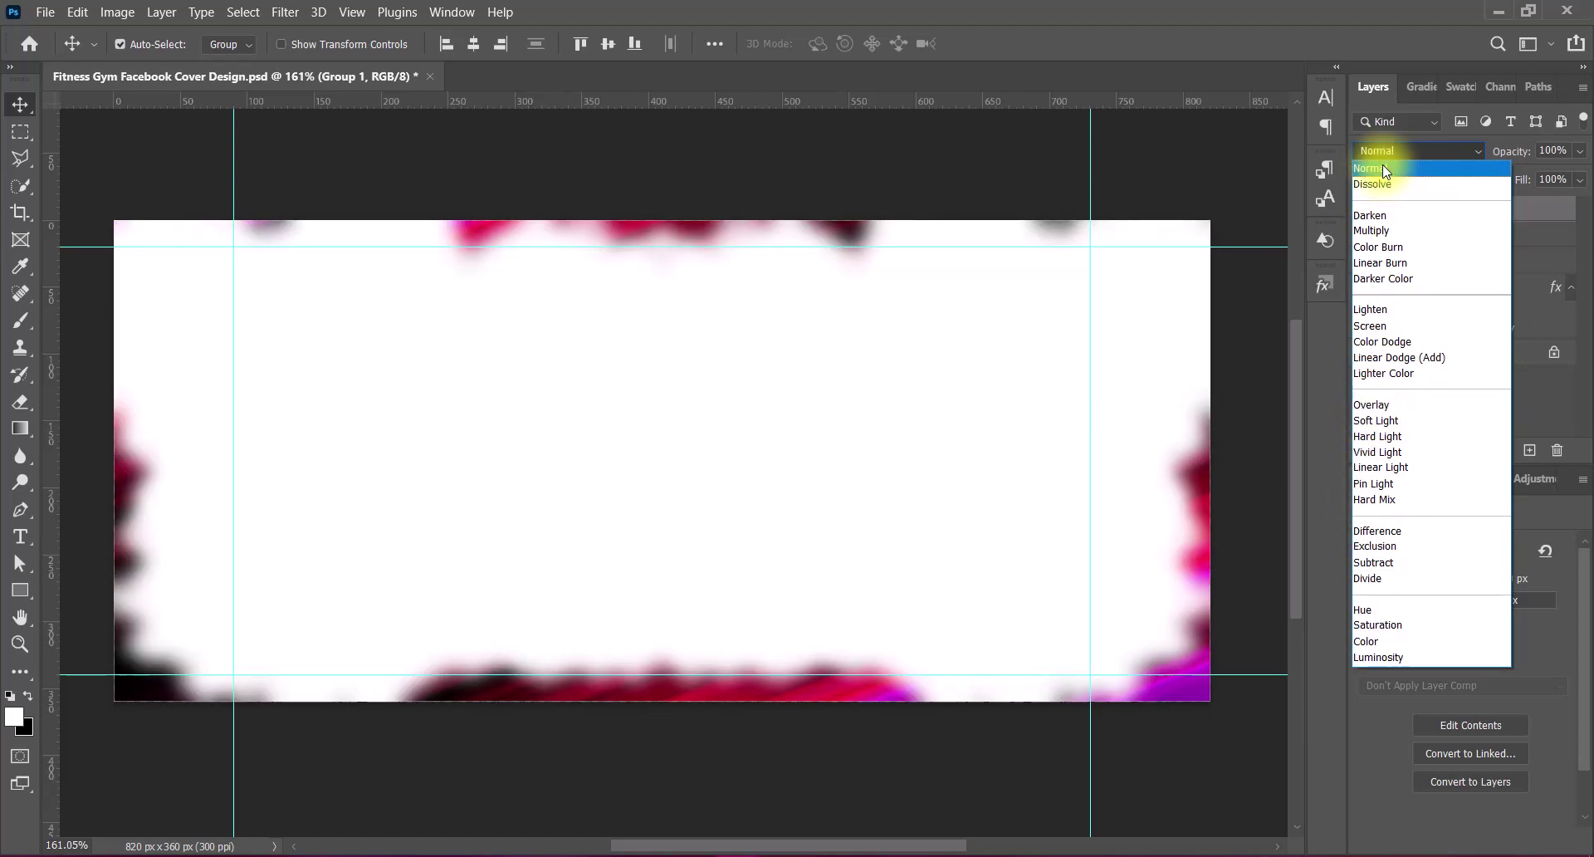
- Add a red Color Overlay (#bc1b1b) to Group 1 through its Blending Options
click(1385, 169)
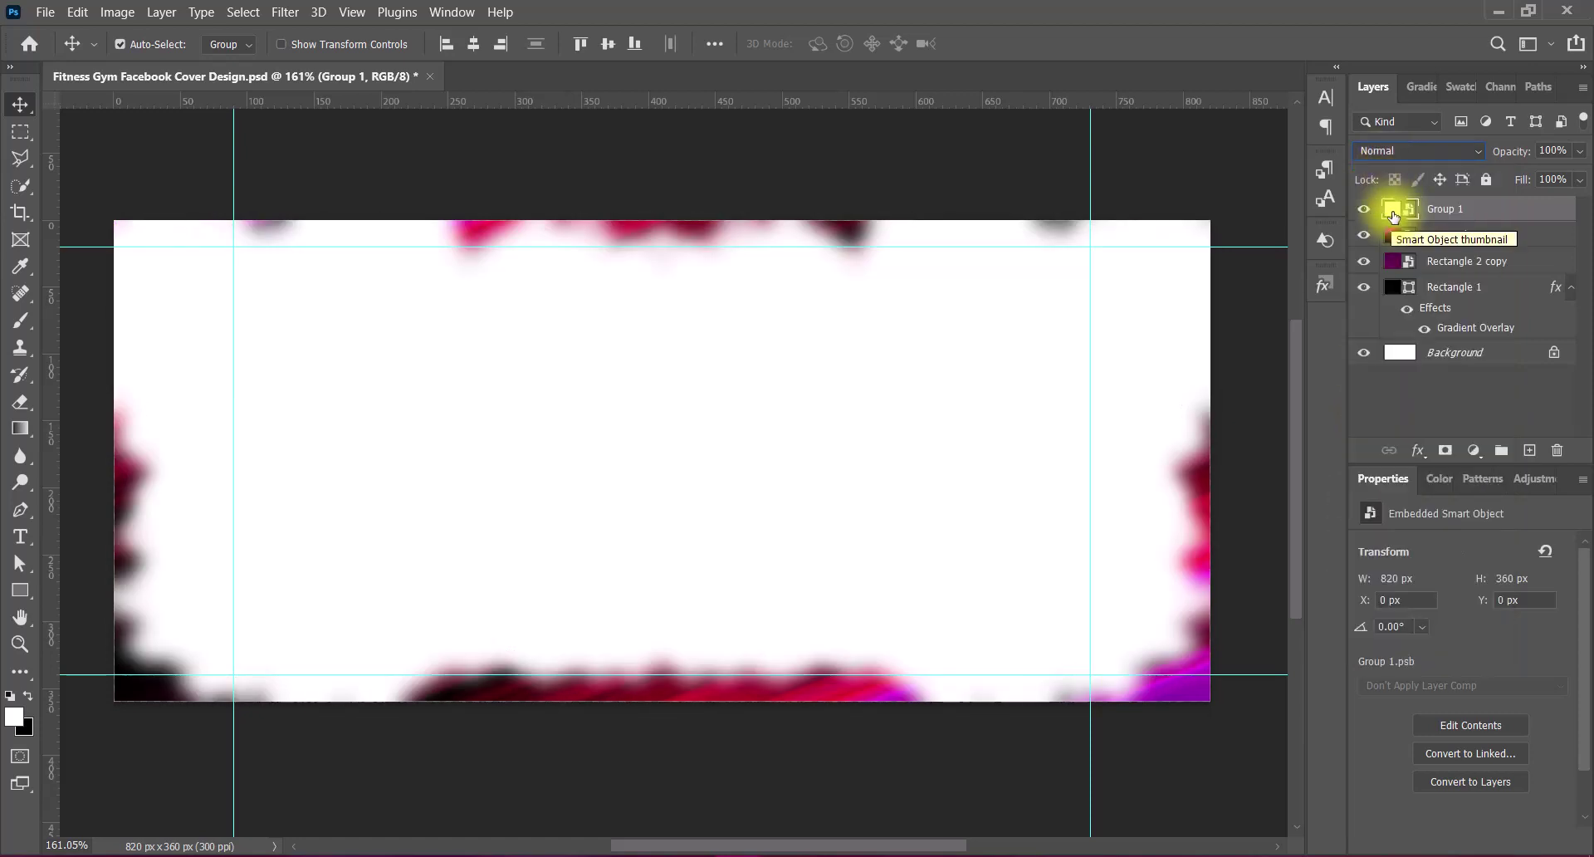
right_click(1391, 213)
click(1385, 219)
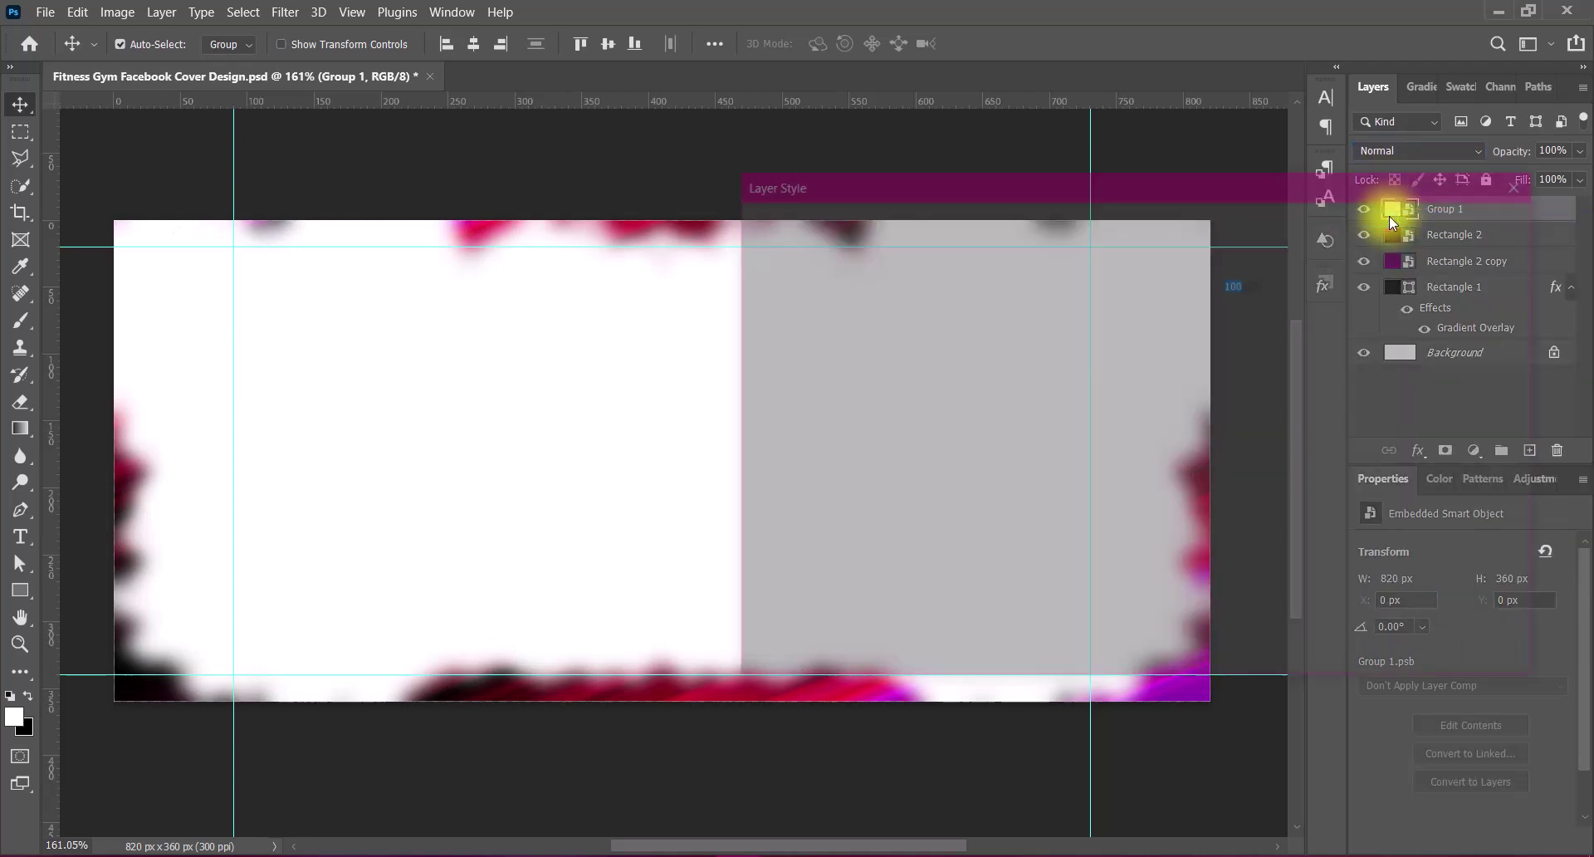
click(765, 470)
click(1227, 265)
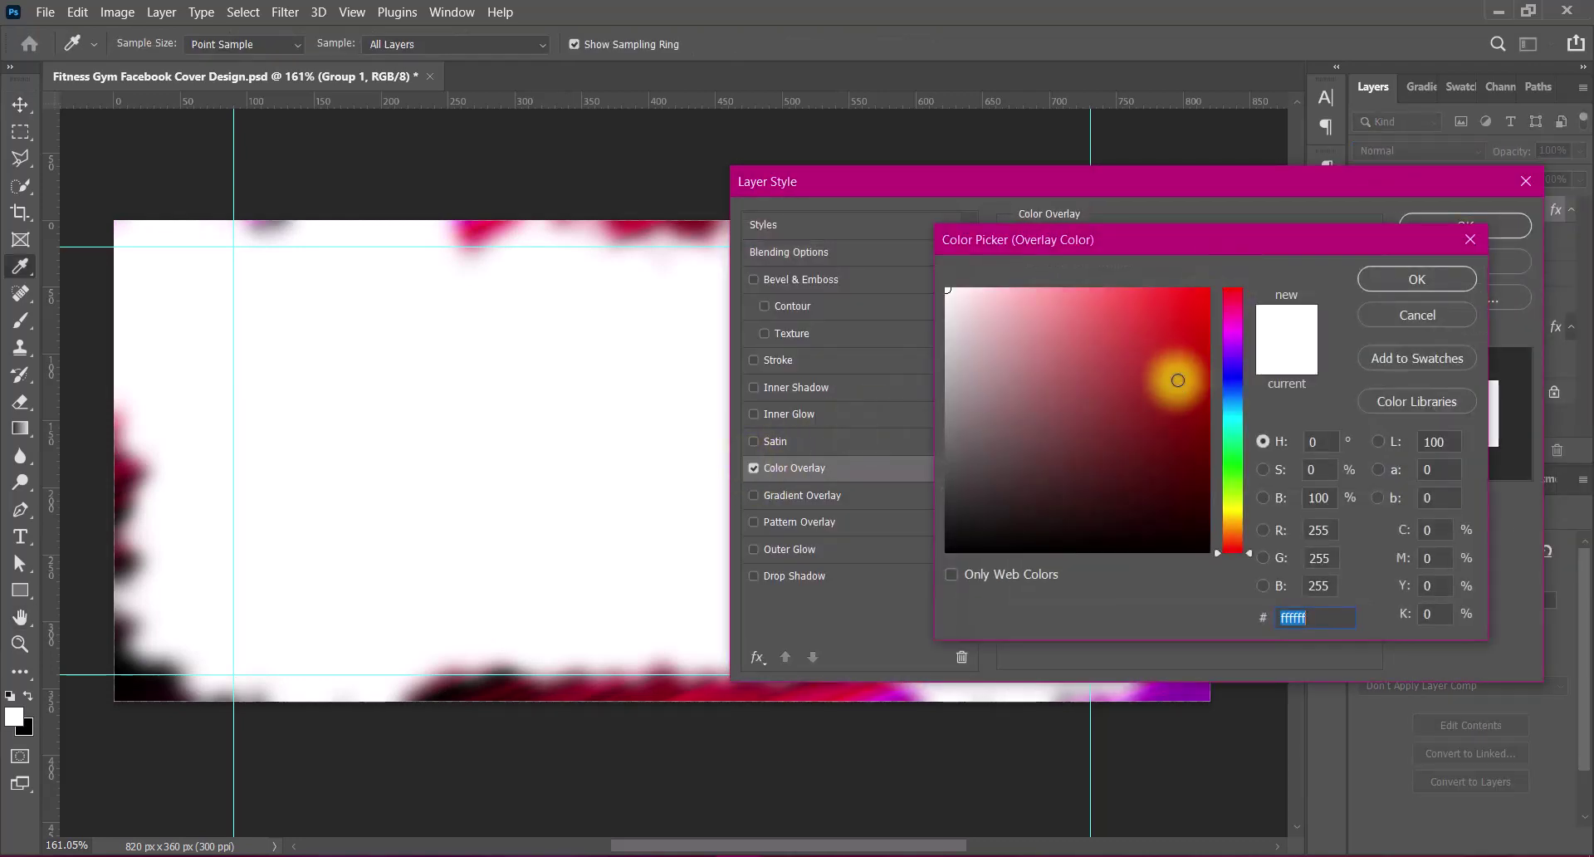
click(1174, 376)
click(1001, 312)
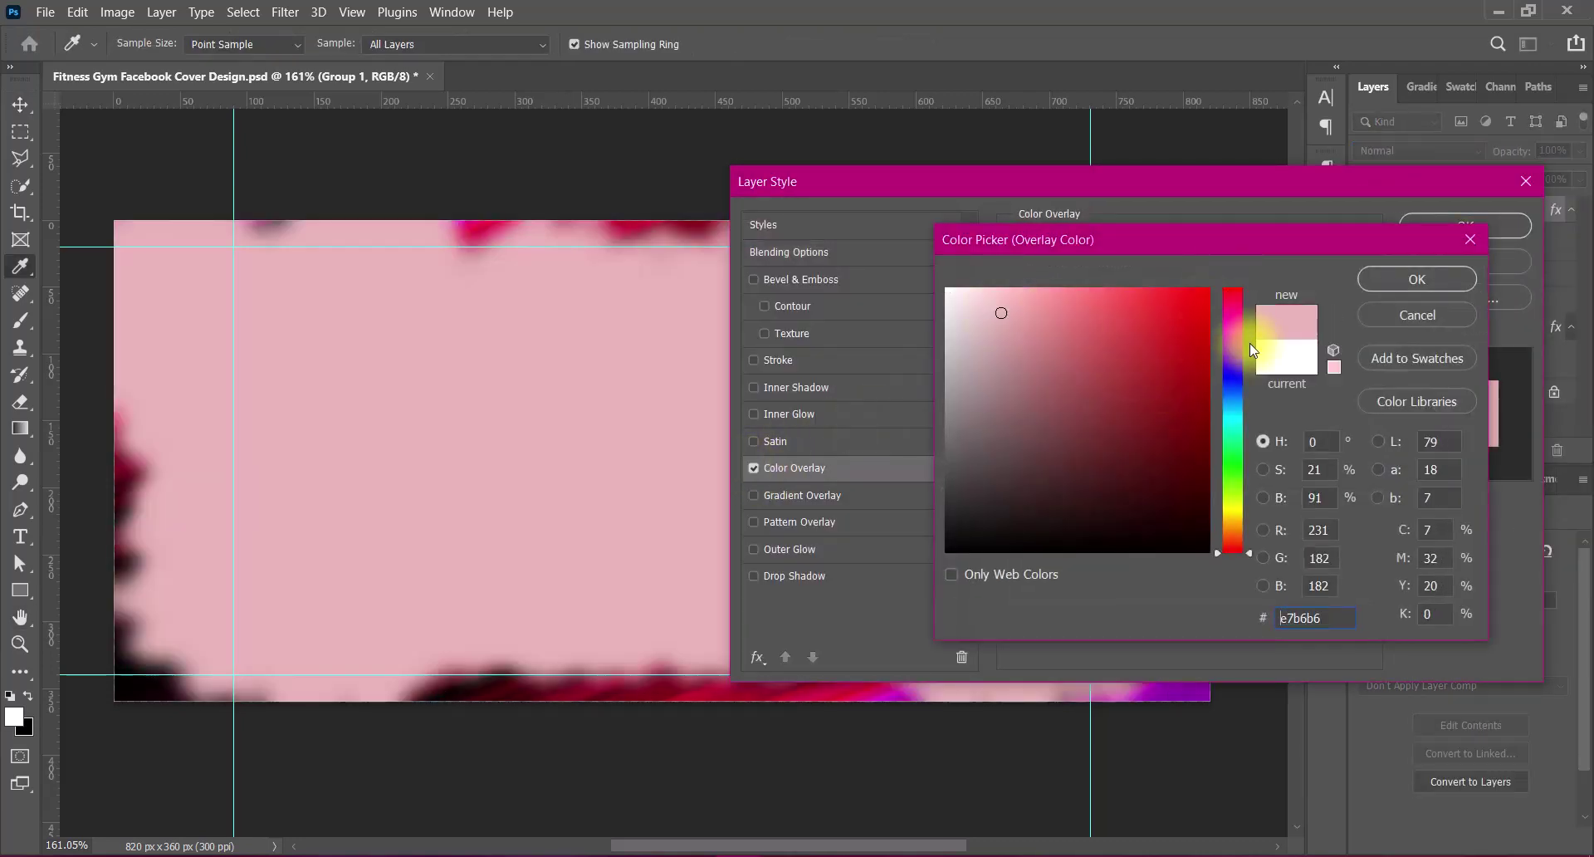
click(1045, 374)
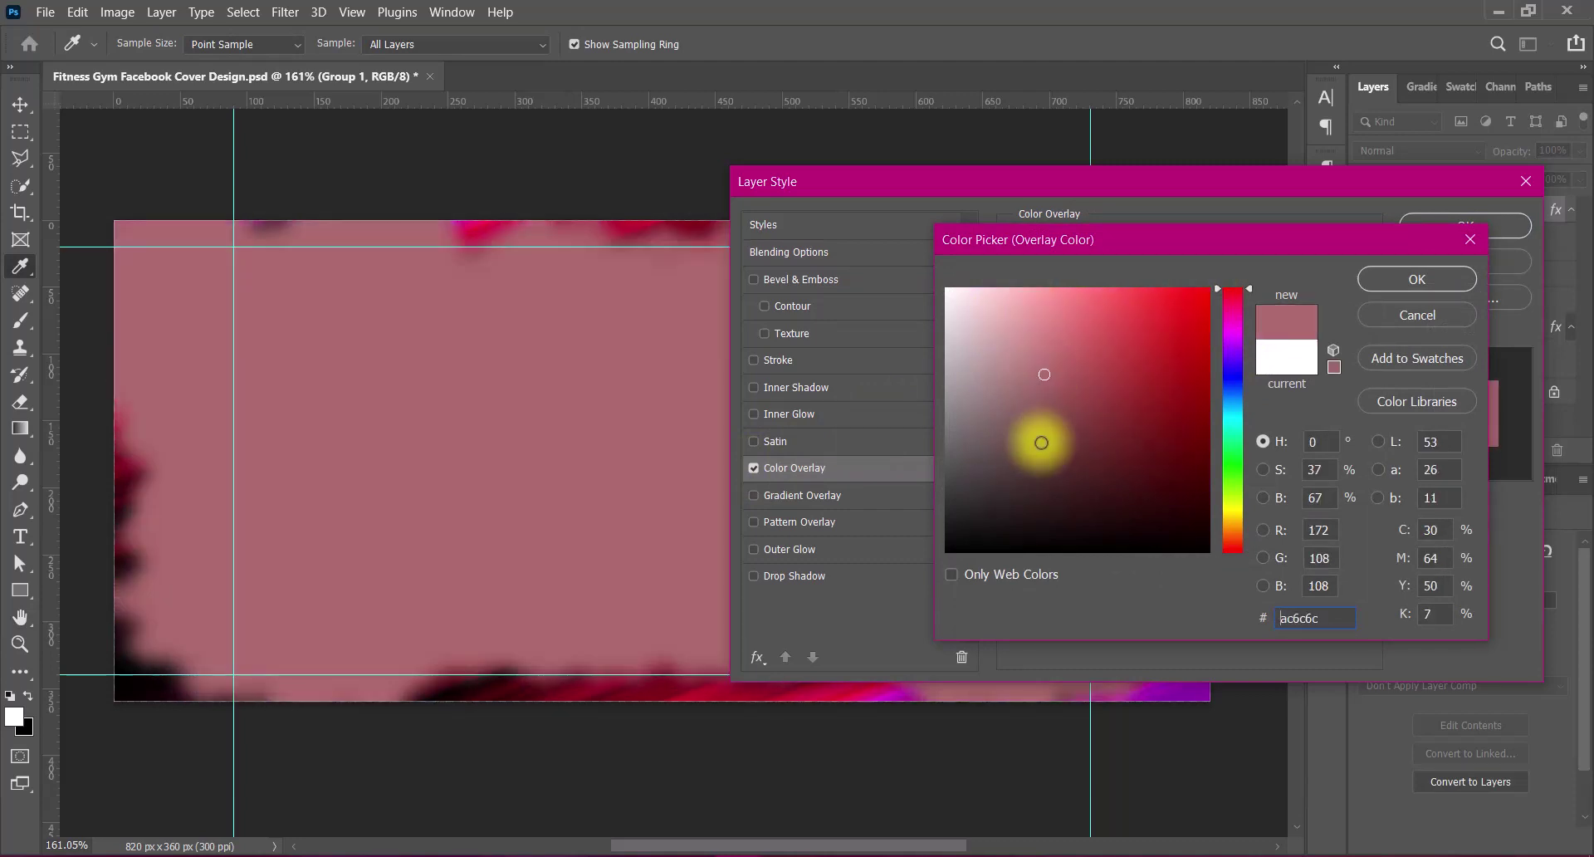
mouse_move(1041, 451)
mouse_down()
mouse_move(1124, 366)
mouse_move(1153, 384)
mouse_move(1129, 410)
mouse_move(1066, 338)
mouse_move(1093, 309)
mouse_move(1167, 356)
mouse_move(1128, 327)
mouse_up()
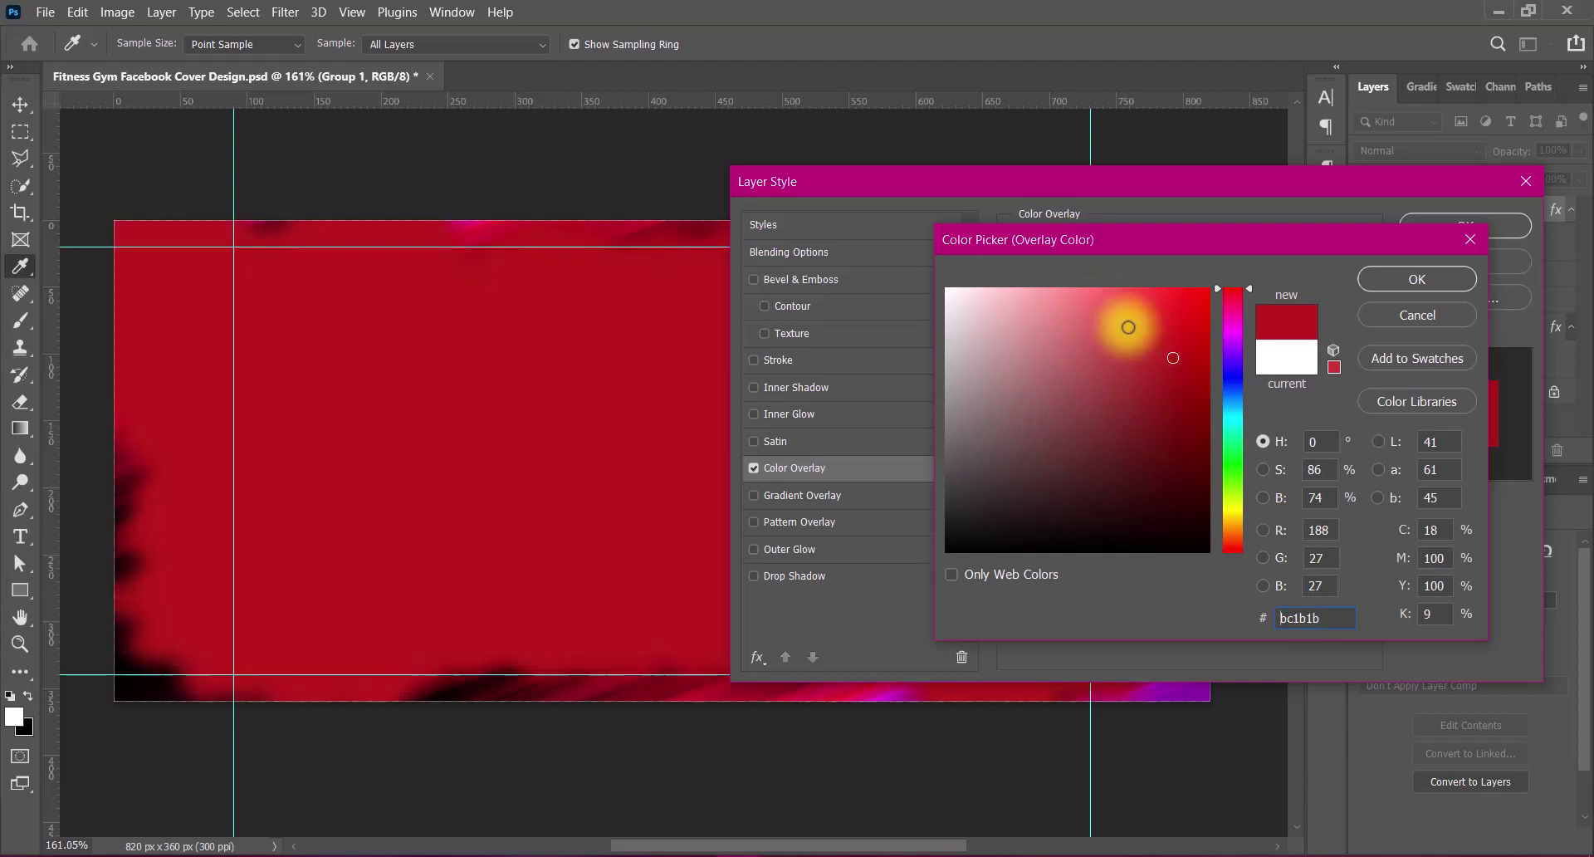
click(1402, 279)
click(1441, 230)
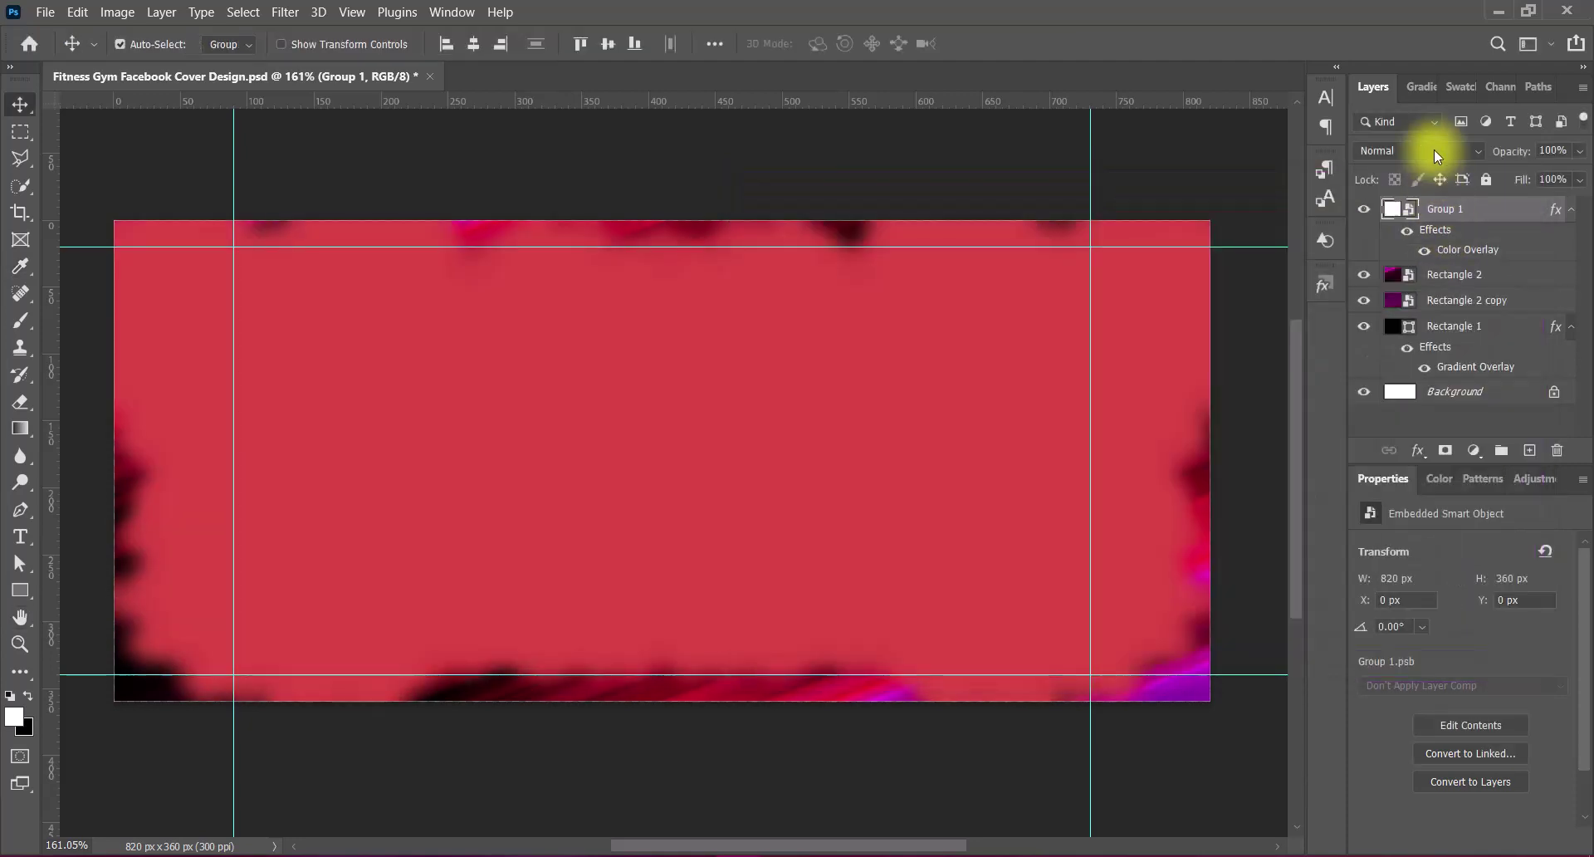
- After previewing blend modes, set Group 1 to Screen and drop its Opacity to about 39%
click(1433, 150)
scroll(1434, 150, down, 6)
scroll(1434, 150, down, 6)
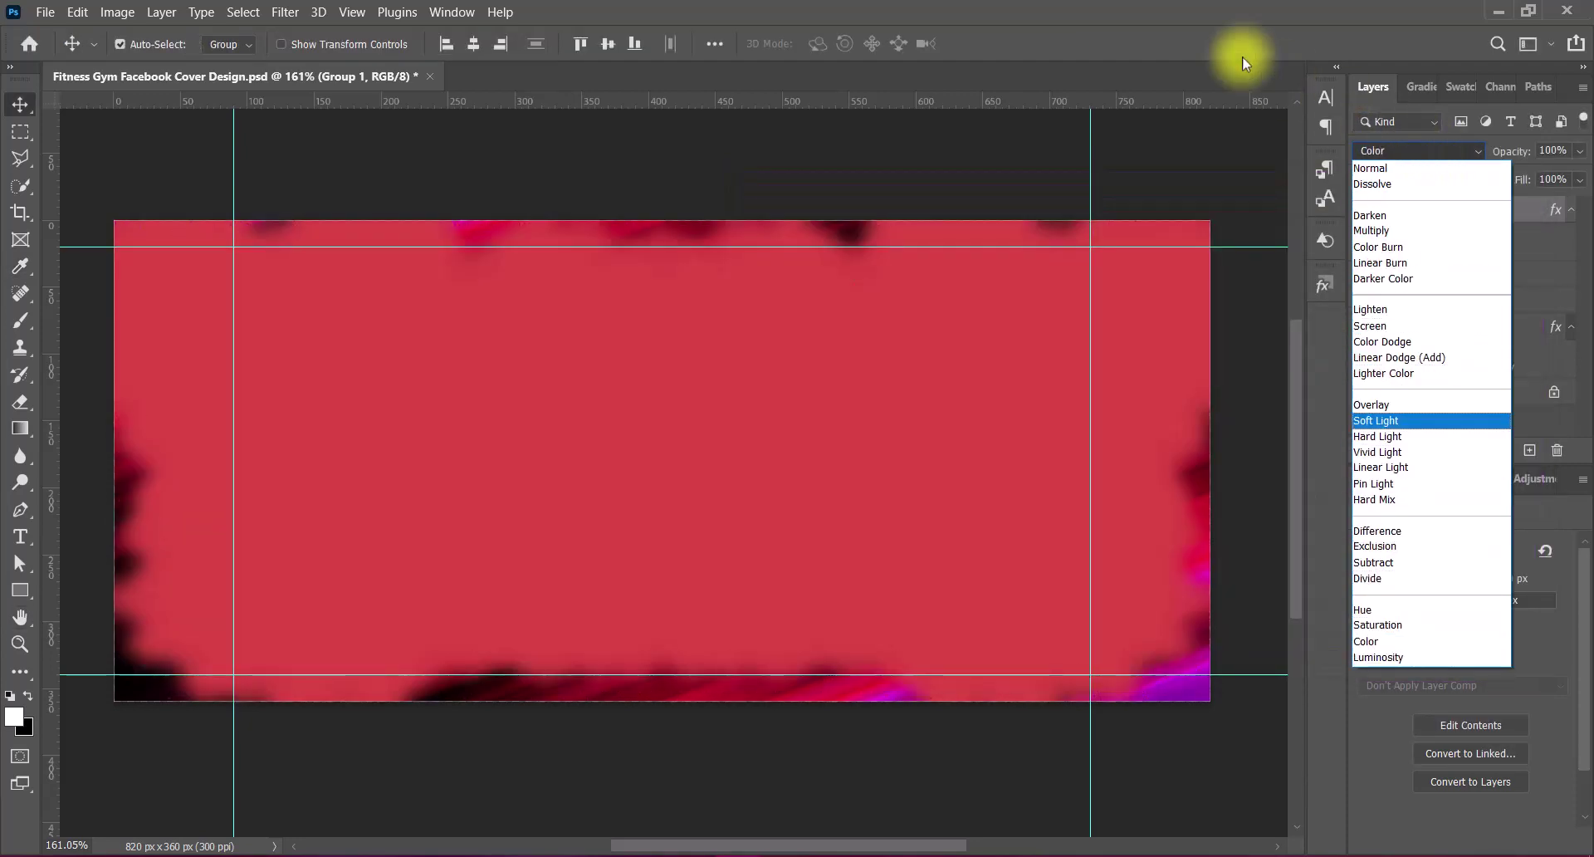
key(Escape)
click(1435, 150)
scroll(1435, 149, down, 4)
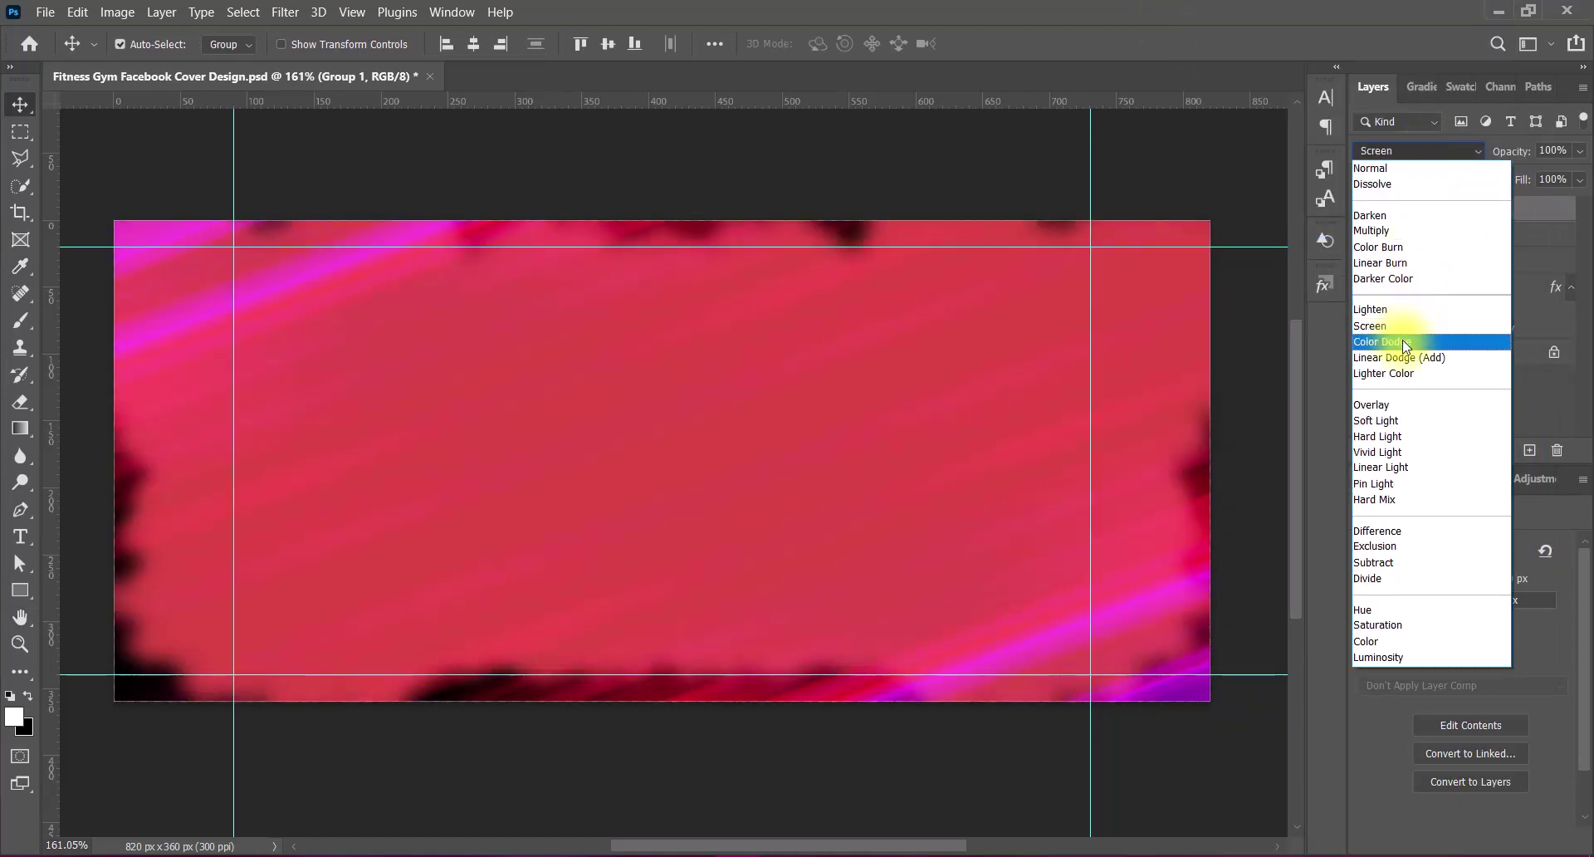
scroll(1403, 357, down, 2)
scroll(1402, 382, down, 2)
scroll(1401, 395, down, 2)
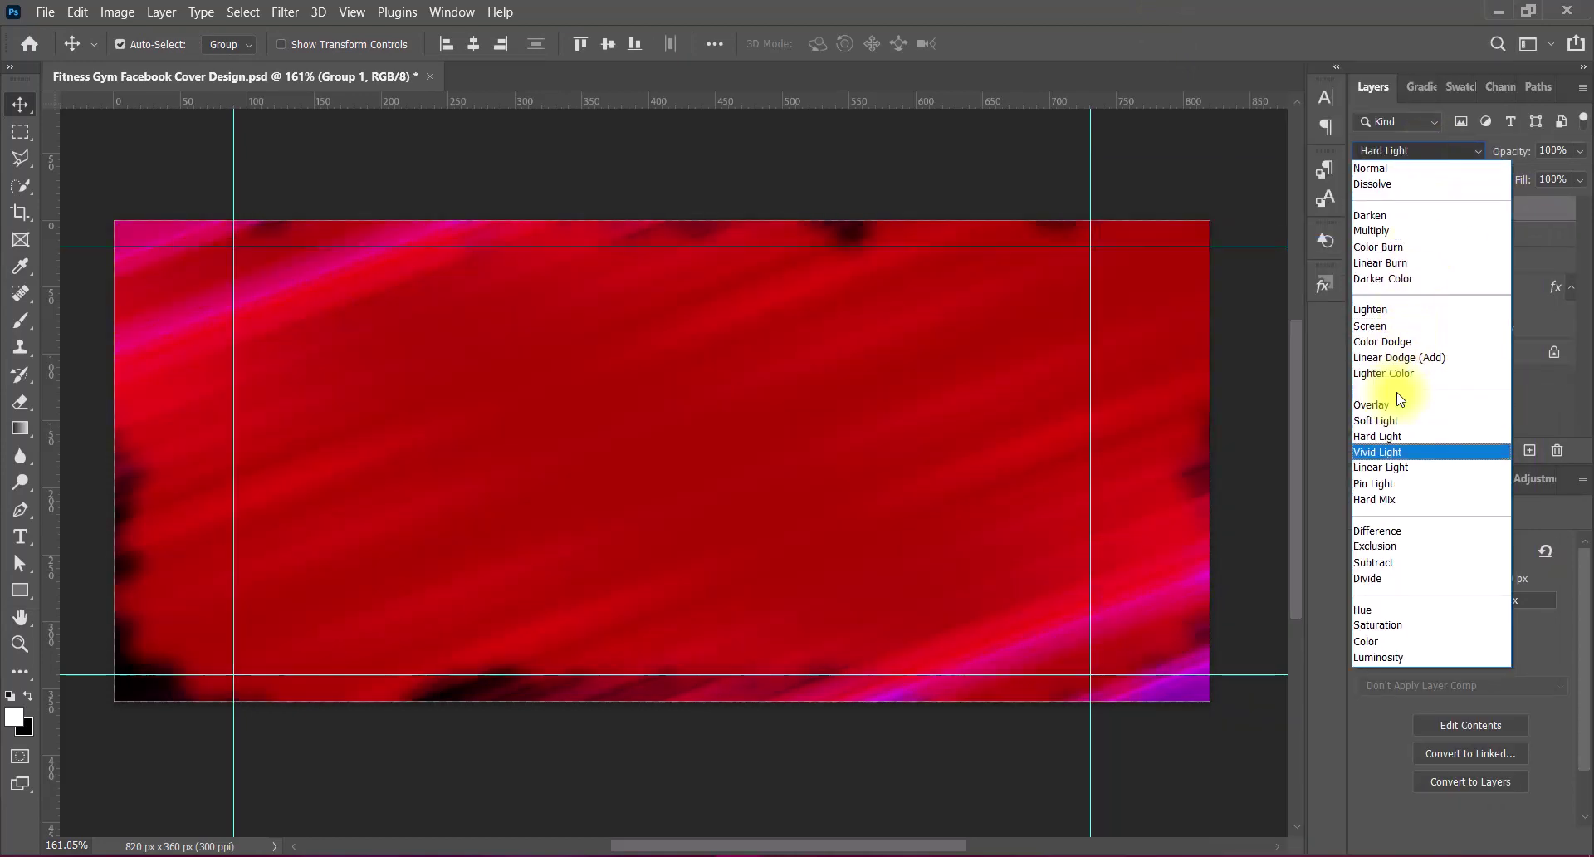
scroll(1400, 399, down, 1)
scroll(1401, 402, down, 1)
scroll(1387, 490, down, 1)
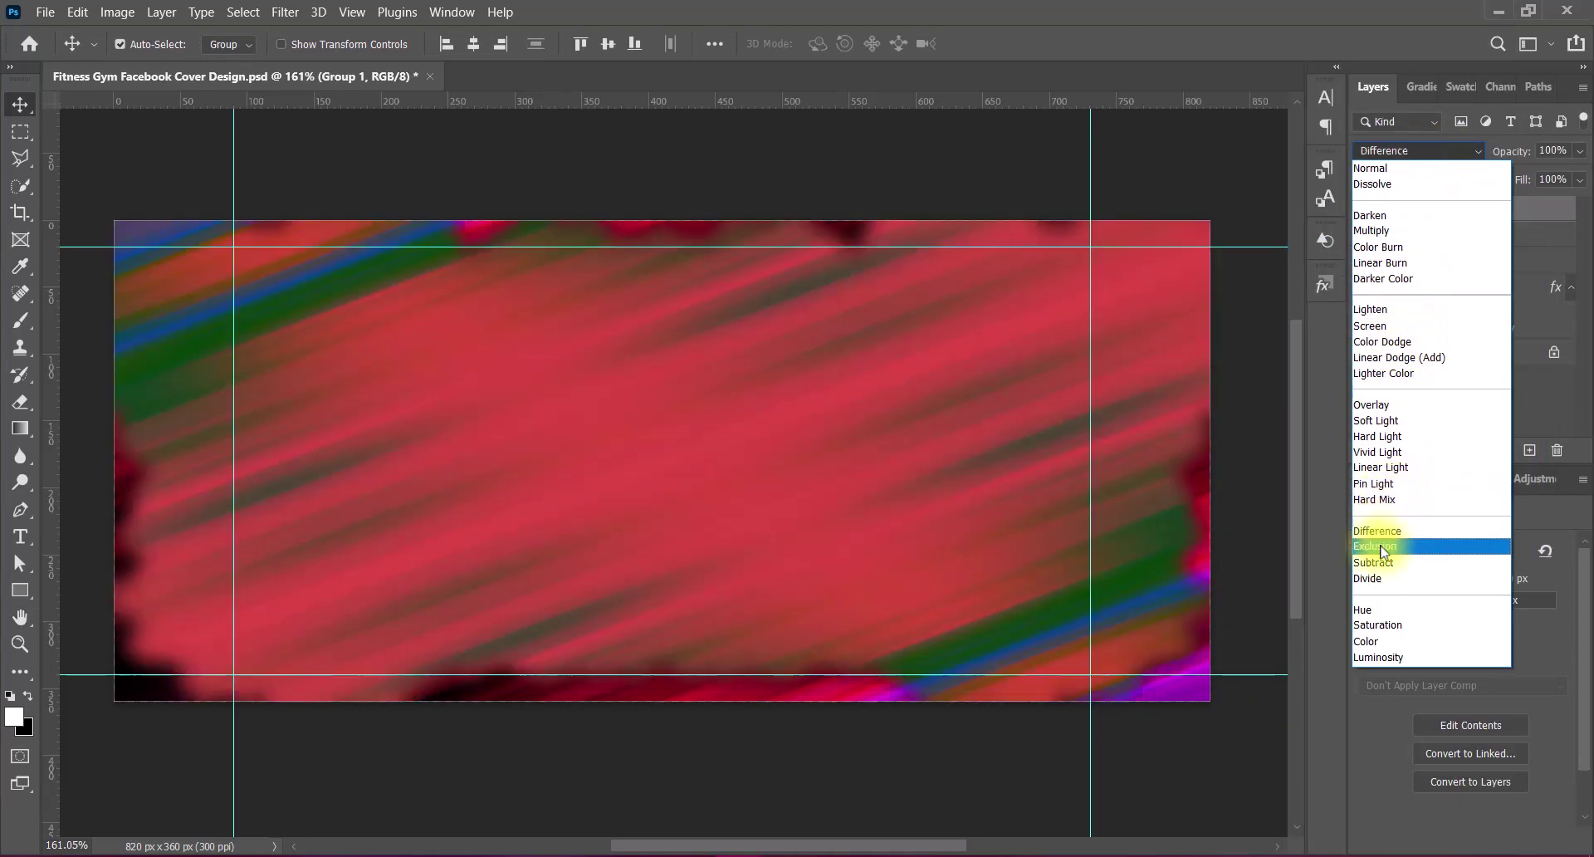
scroll(1383, 551, down, 2)
scroll(1379, 551, down, 1)
scroll(1378, 551, down, 1)
scroll(1380, 614, down, 3)
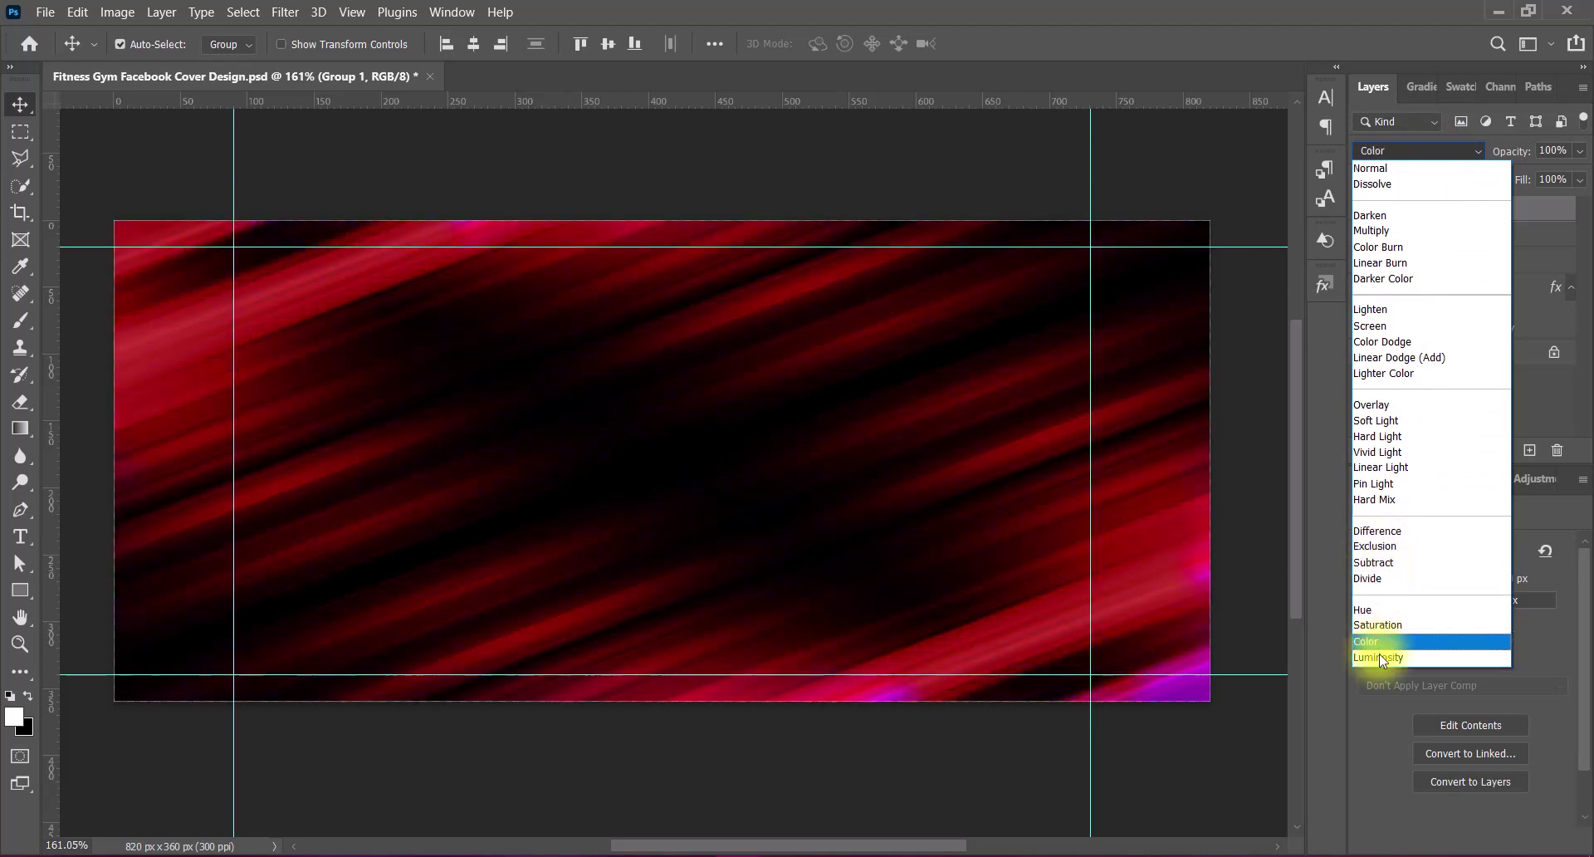
scroll(1378, 654, down, 1)
scroll(1370, 386, up, 2)
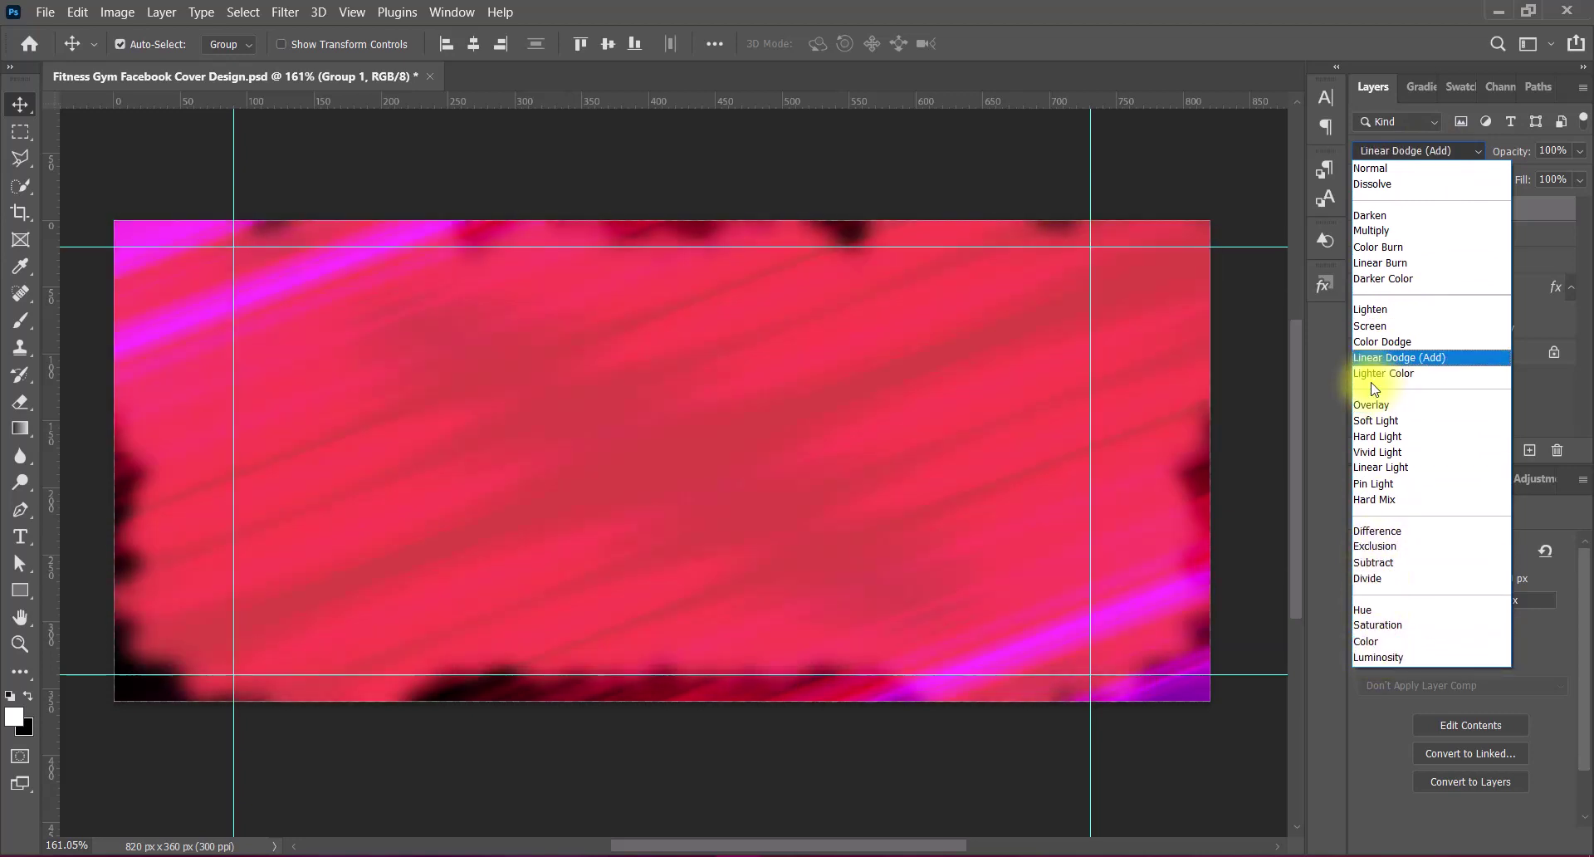
scroll(1371, 383, up, 1)
scroll(1374, 389, up, 2)
scroll(1374, 388, up, 3)
scroll(1374, 388, up, 2)
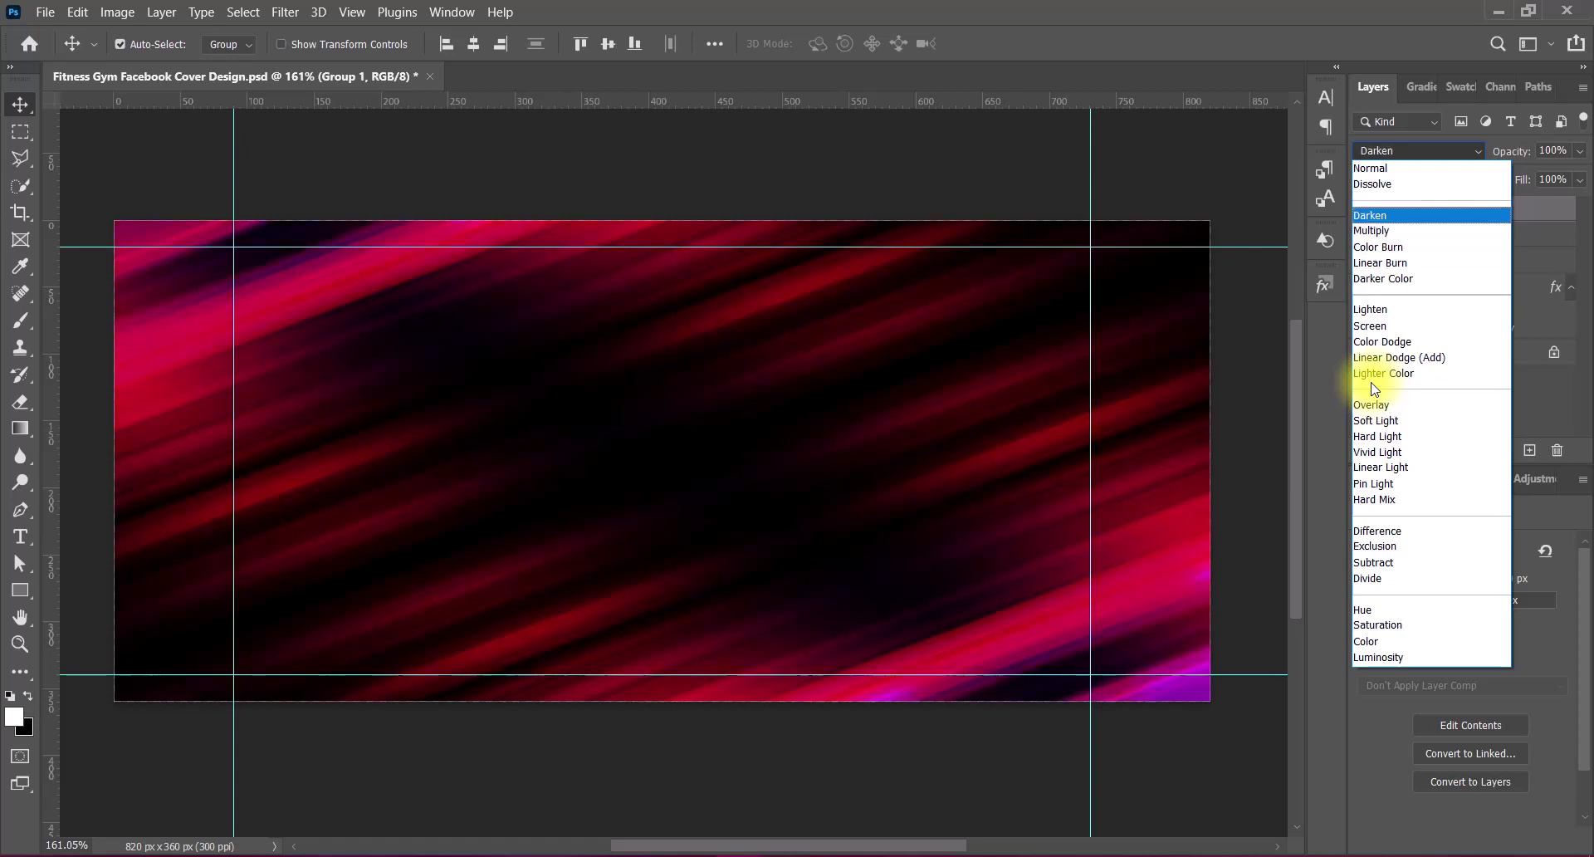
scroll(1370, 357, down, 6)
scroll(1370, 357, down, 1)
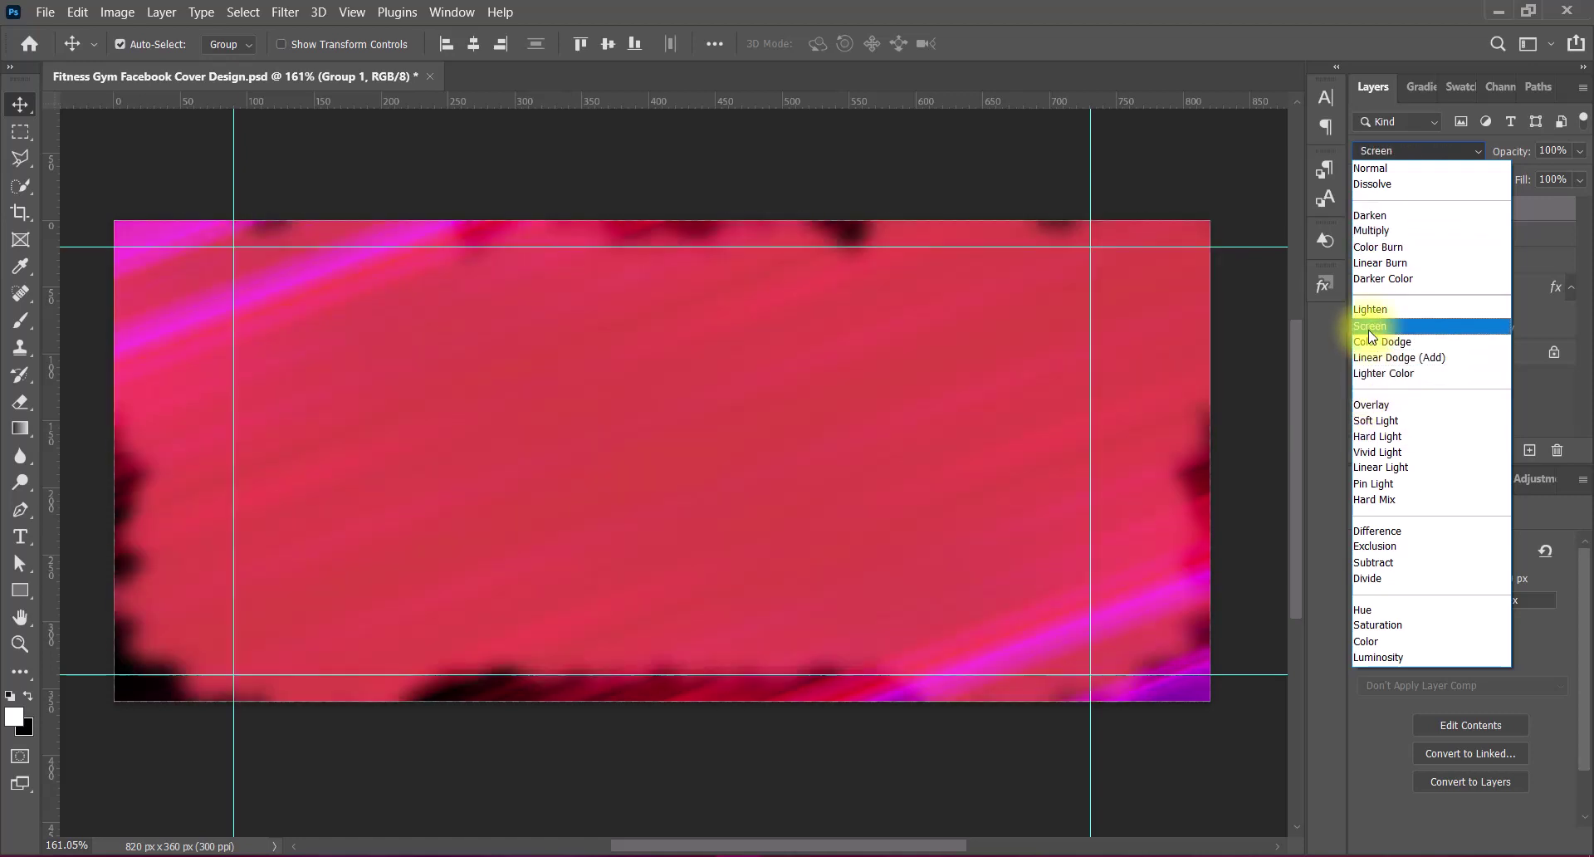
scroll(1369, 331, down, 1)
scroll(1368, 331, up, 1)
click(1368, 330)
click(1445, 150)
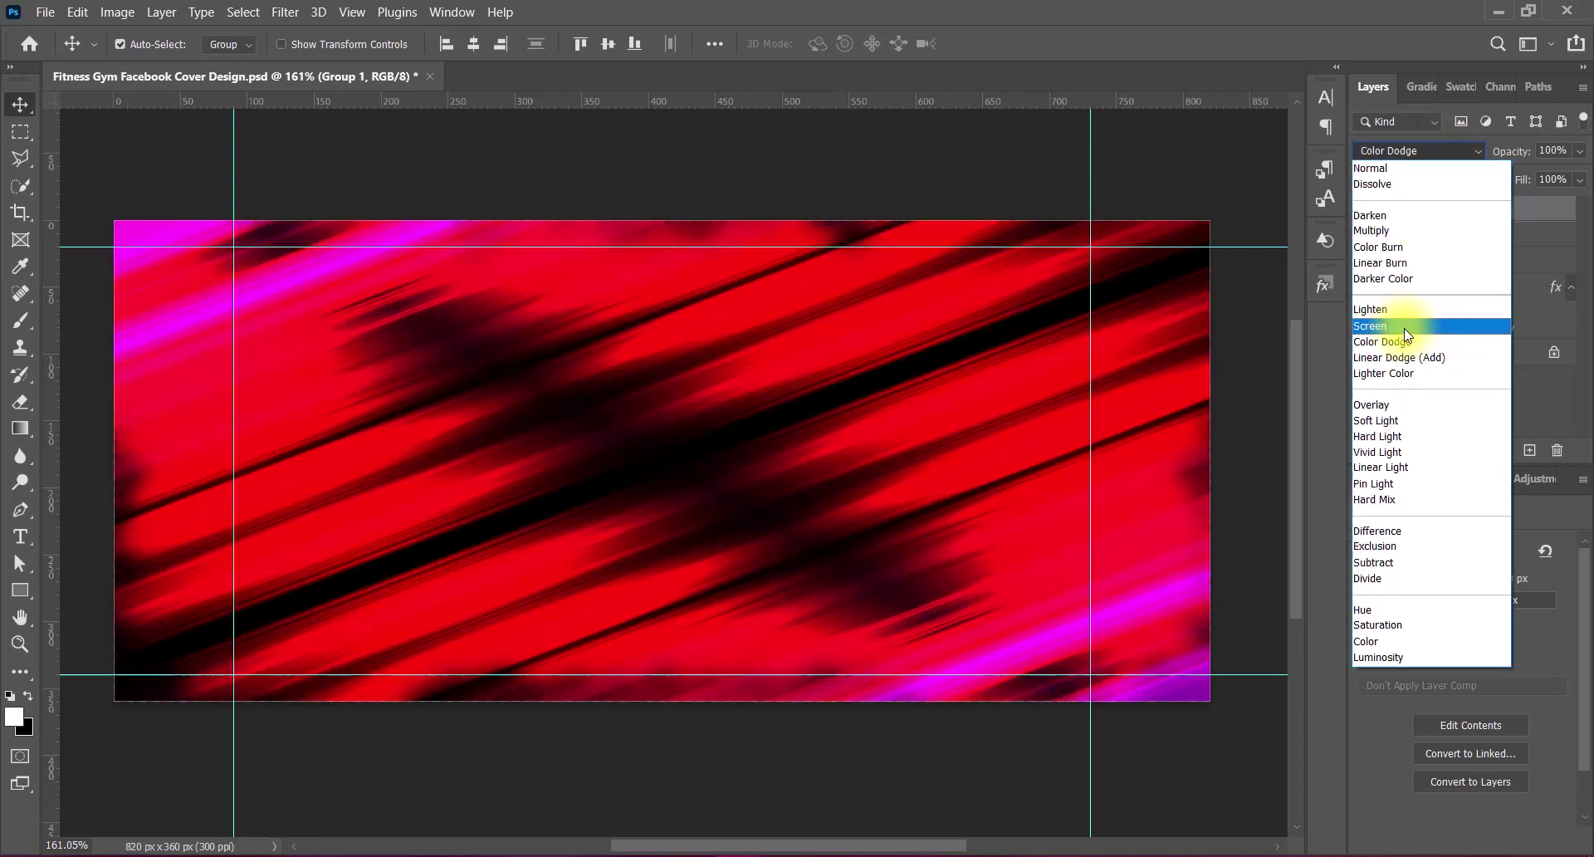
click(1399, 325)
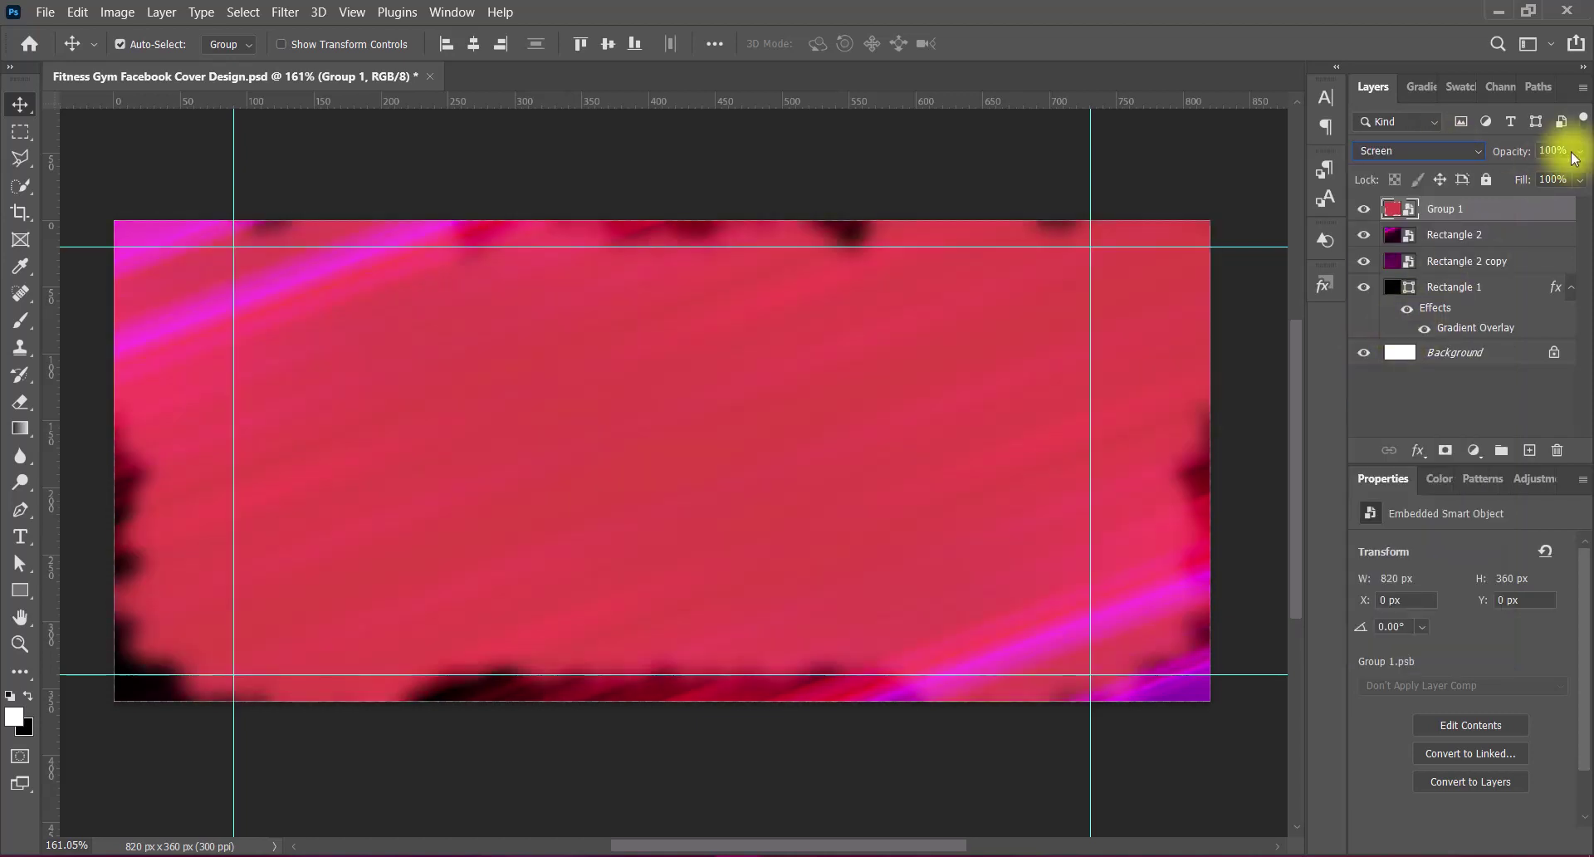
drag(1565, 179, 1523, 179)
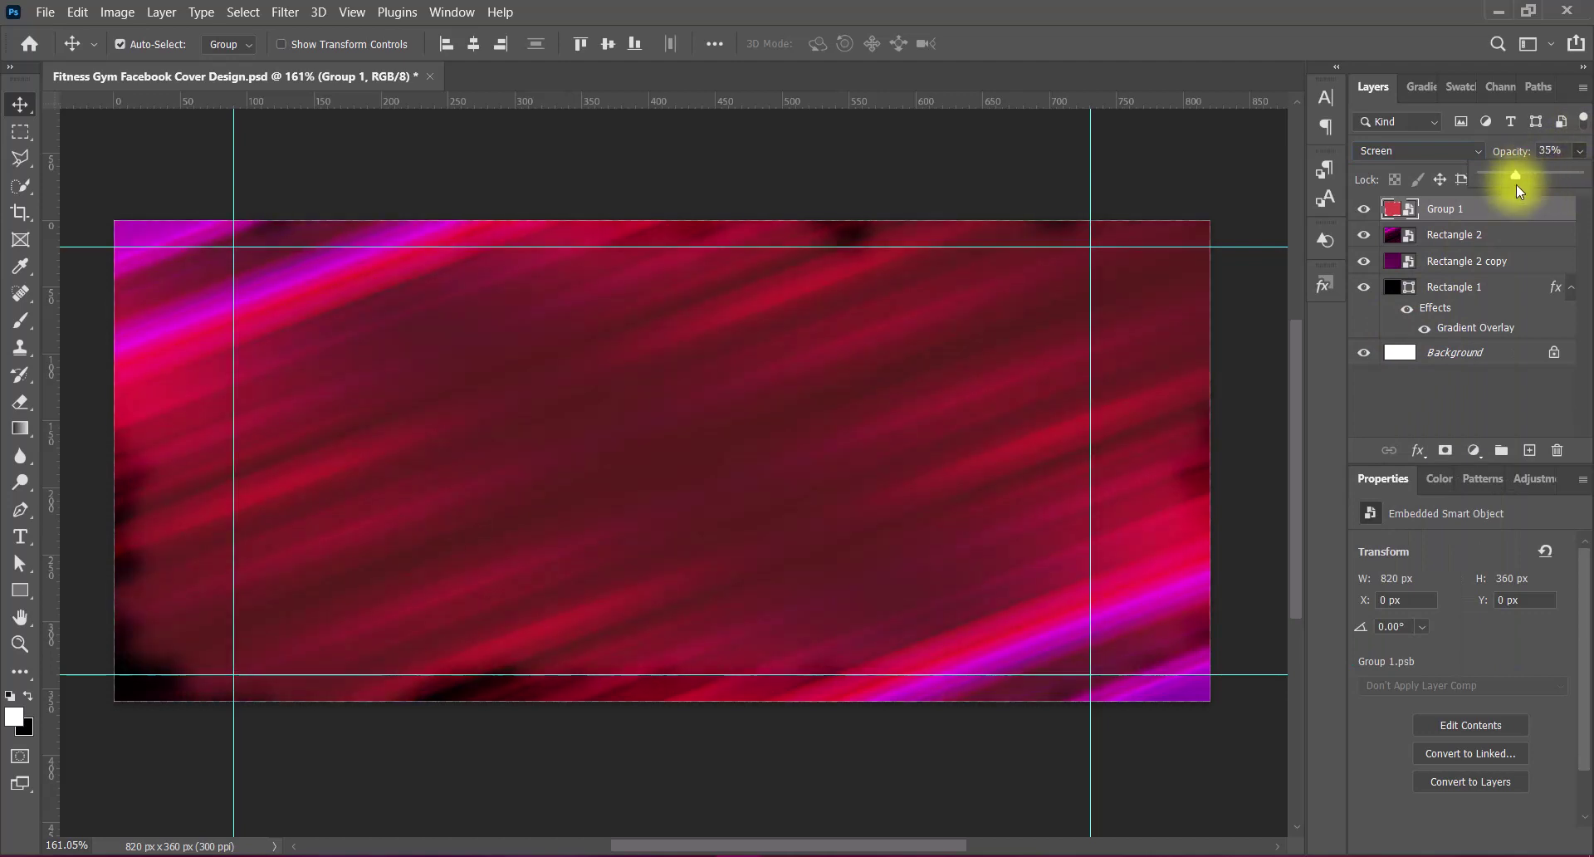
click(1559, 149)
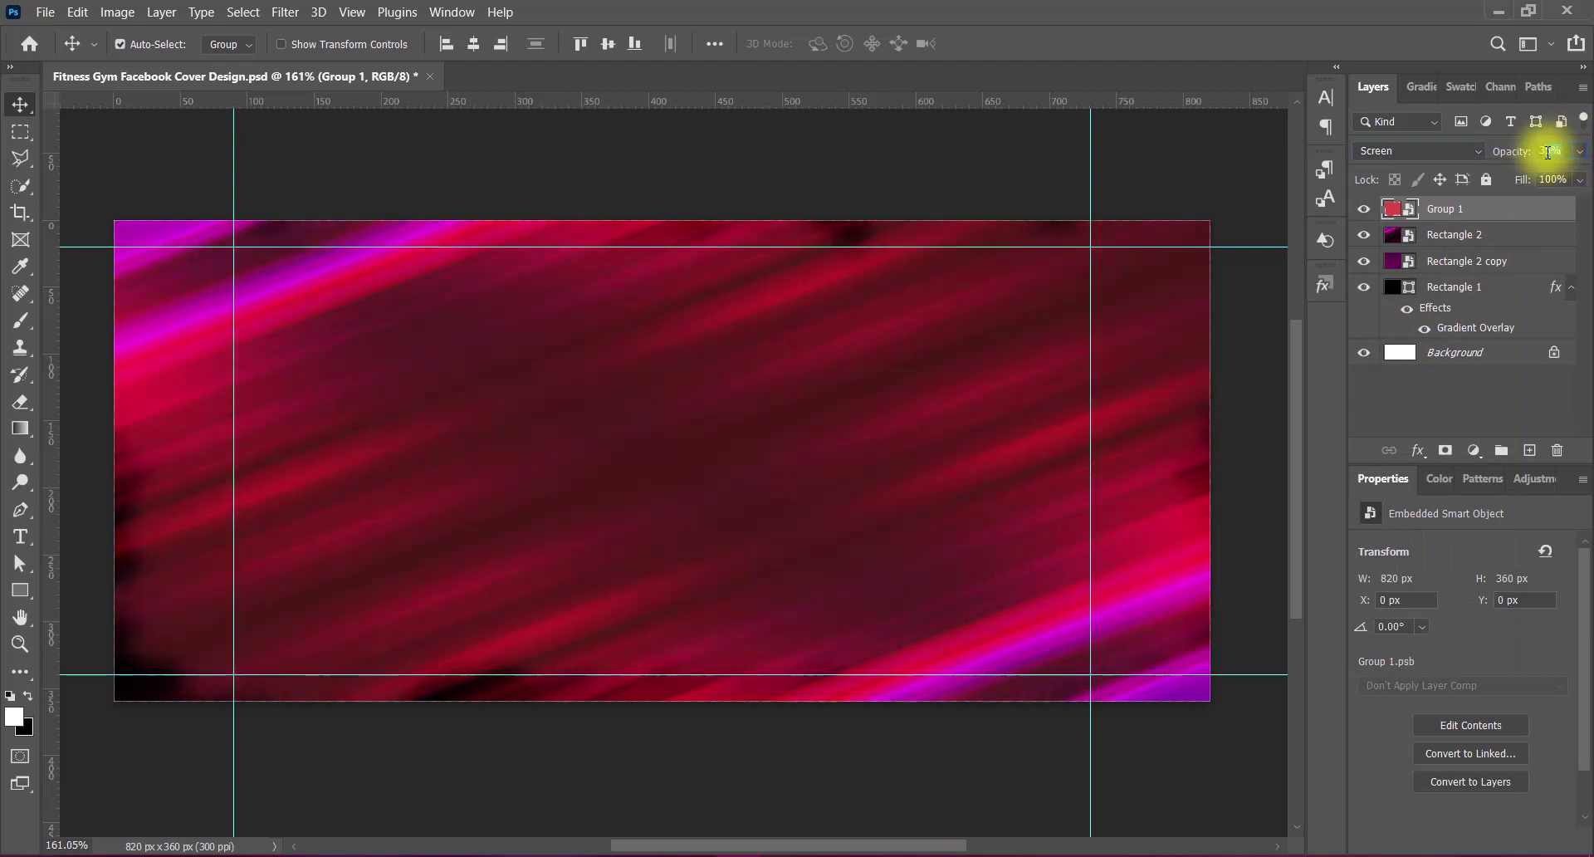
text(39)
- Flip the Group 1 overlay both horizontally and vertically with Free Transform
key(ctrl+t)
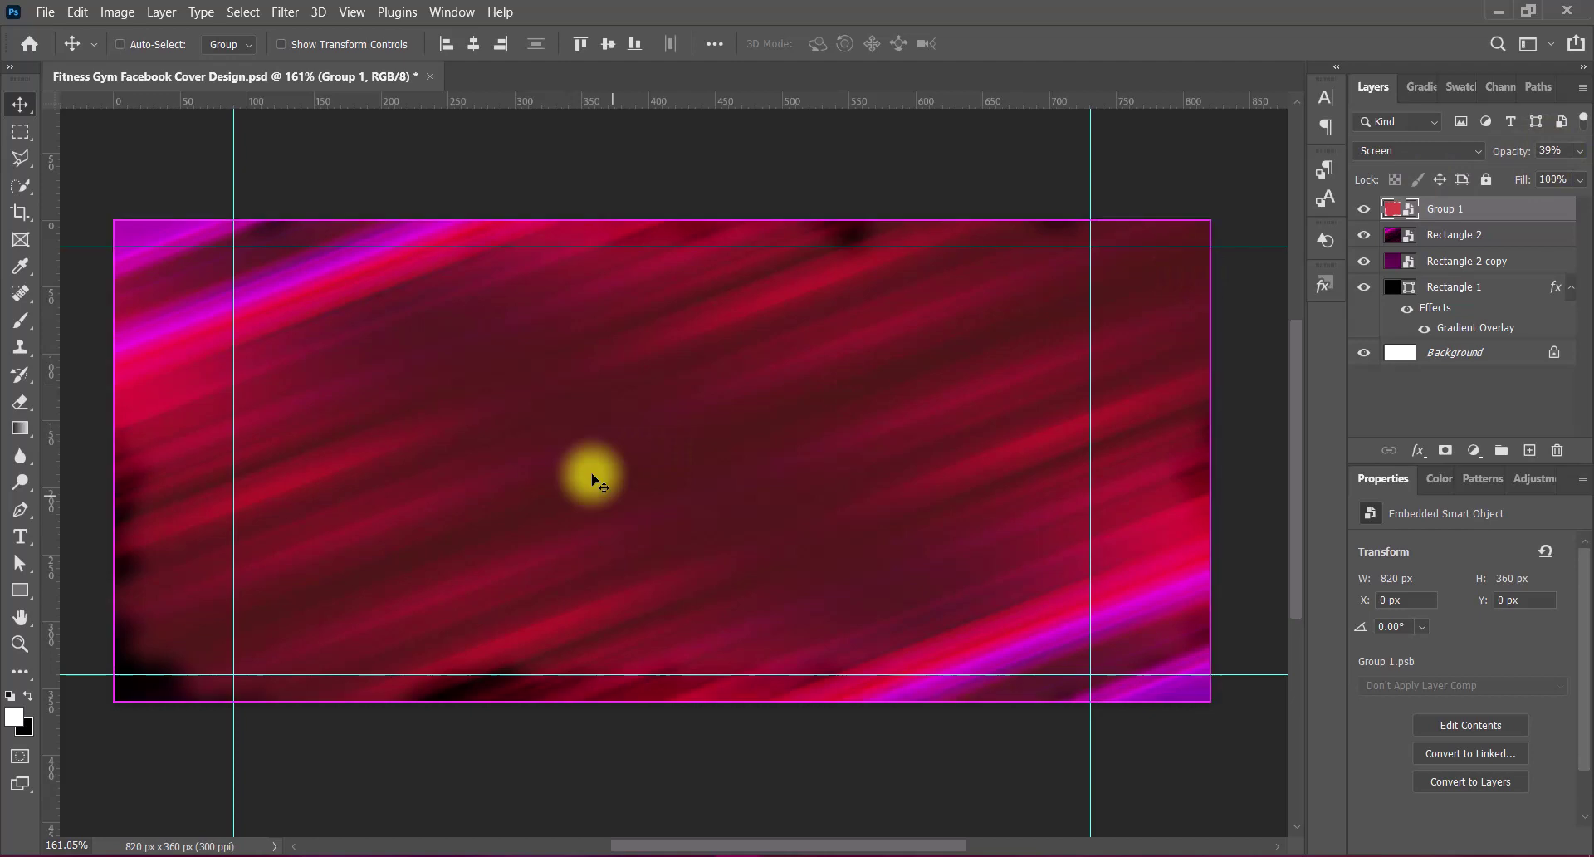
right_click(629, 426)
click(643, 794)
right_click(598, 787)
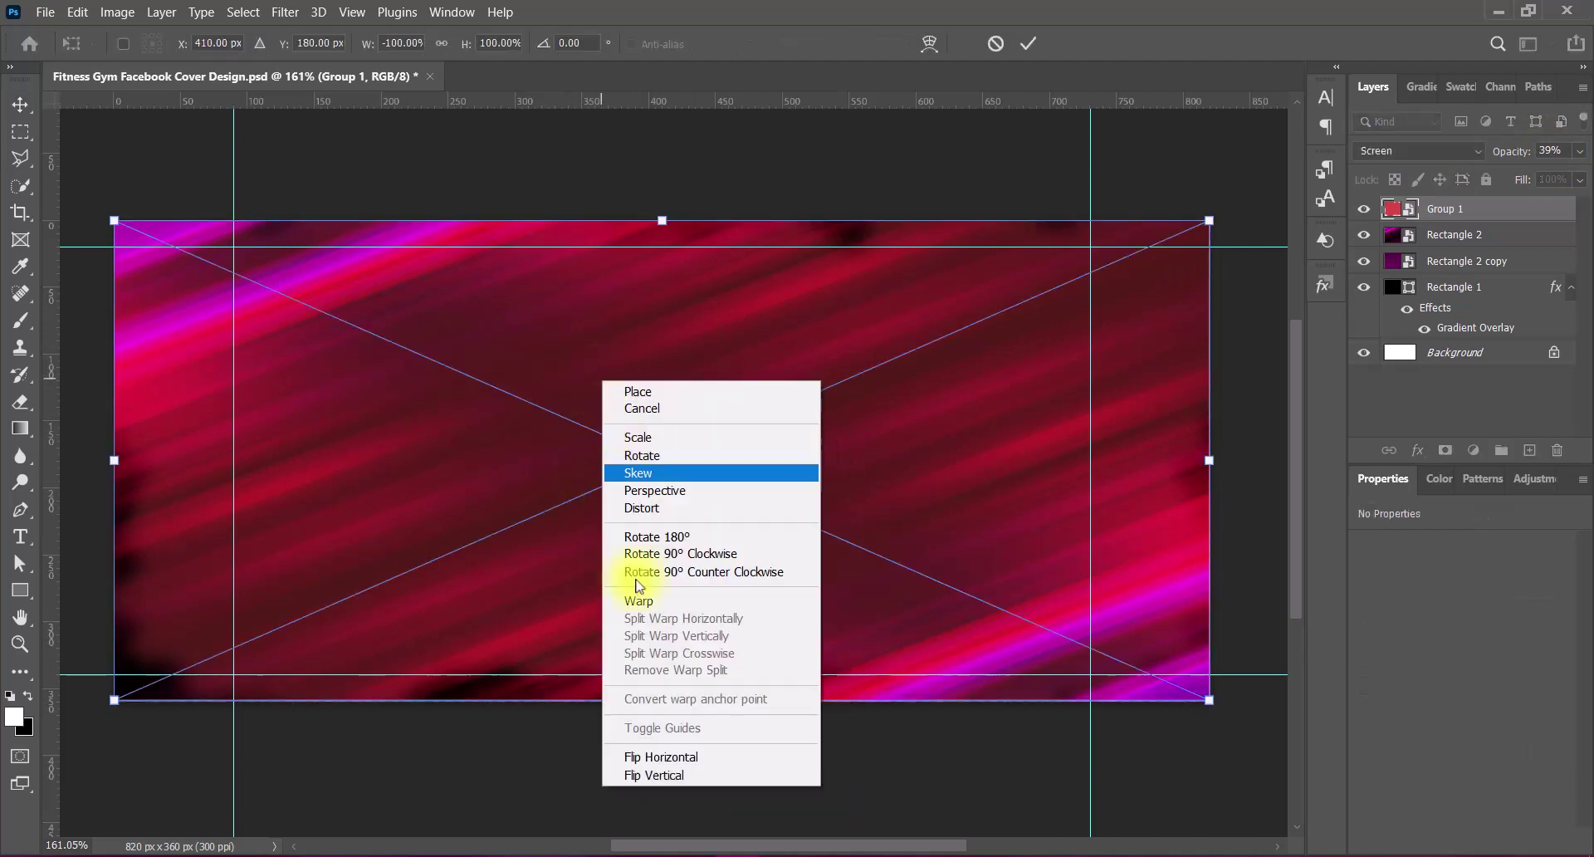
click(669, 779)
- Resize Group 1 to about 771 x 339 px, shift it left, and commit
drag(661, 223, 665, 286)
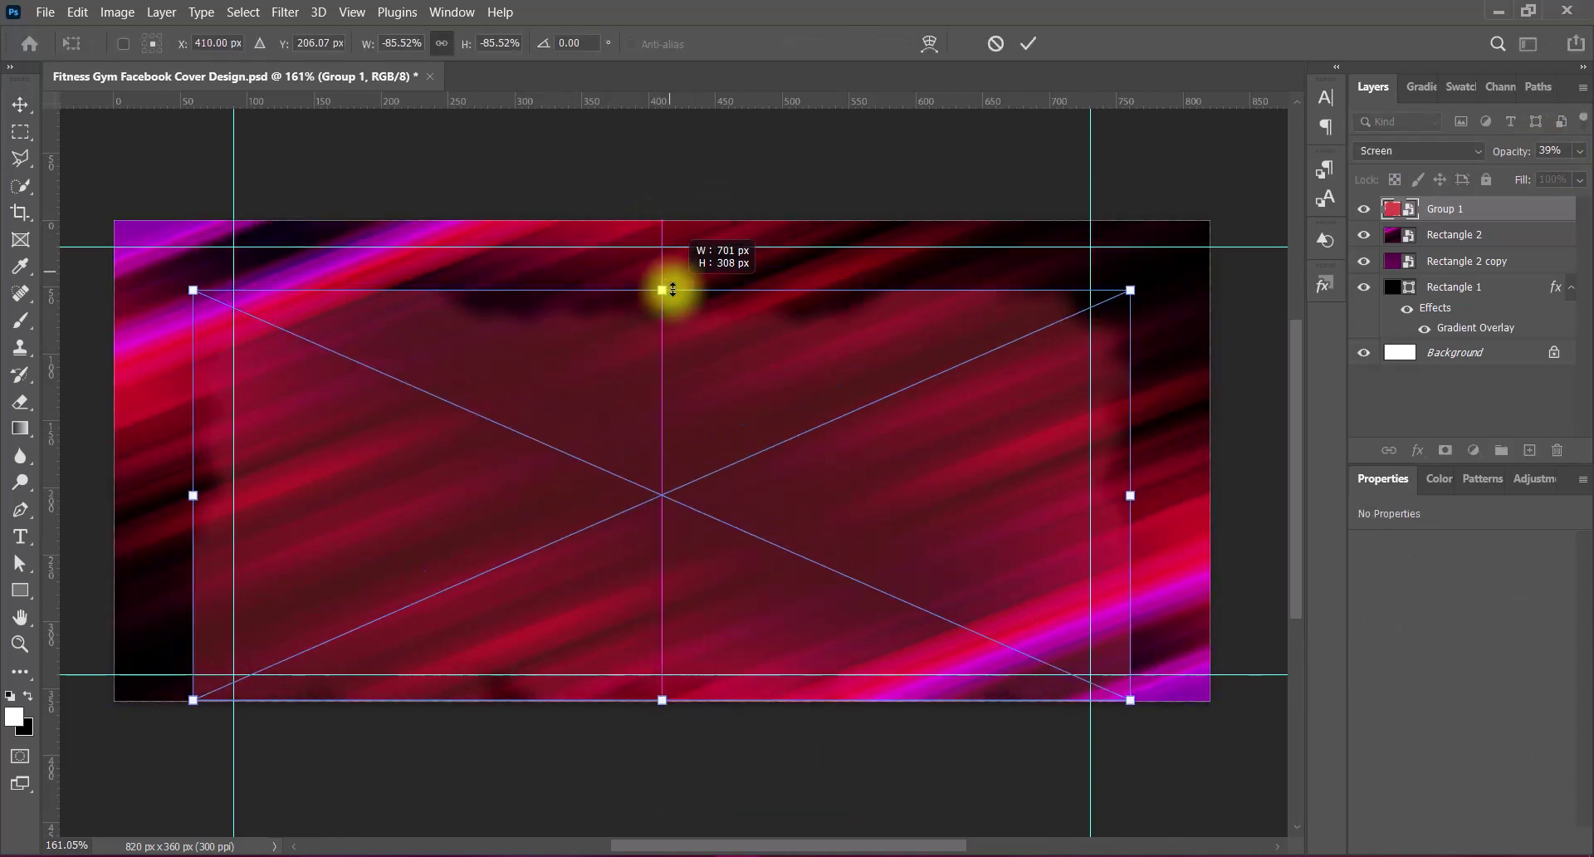
mouse_move(700, 563)
mouse_down()
mouse_move(680, 520)
mouse_move(659, 527)
mouse_up()
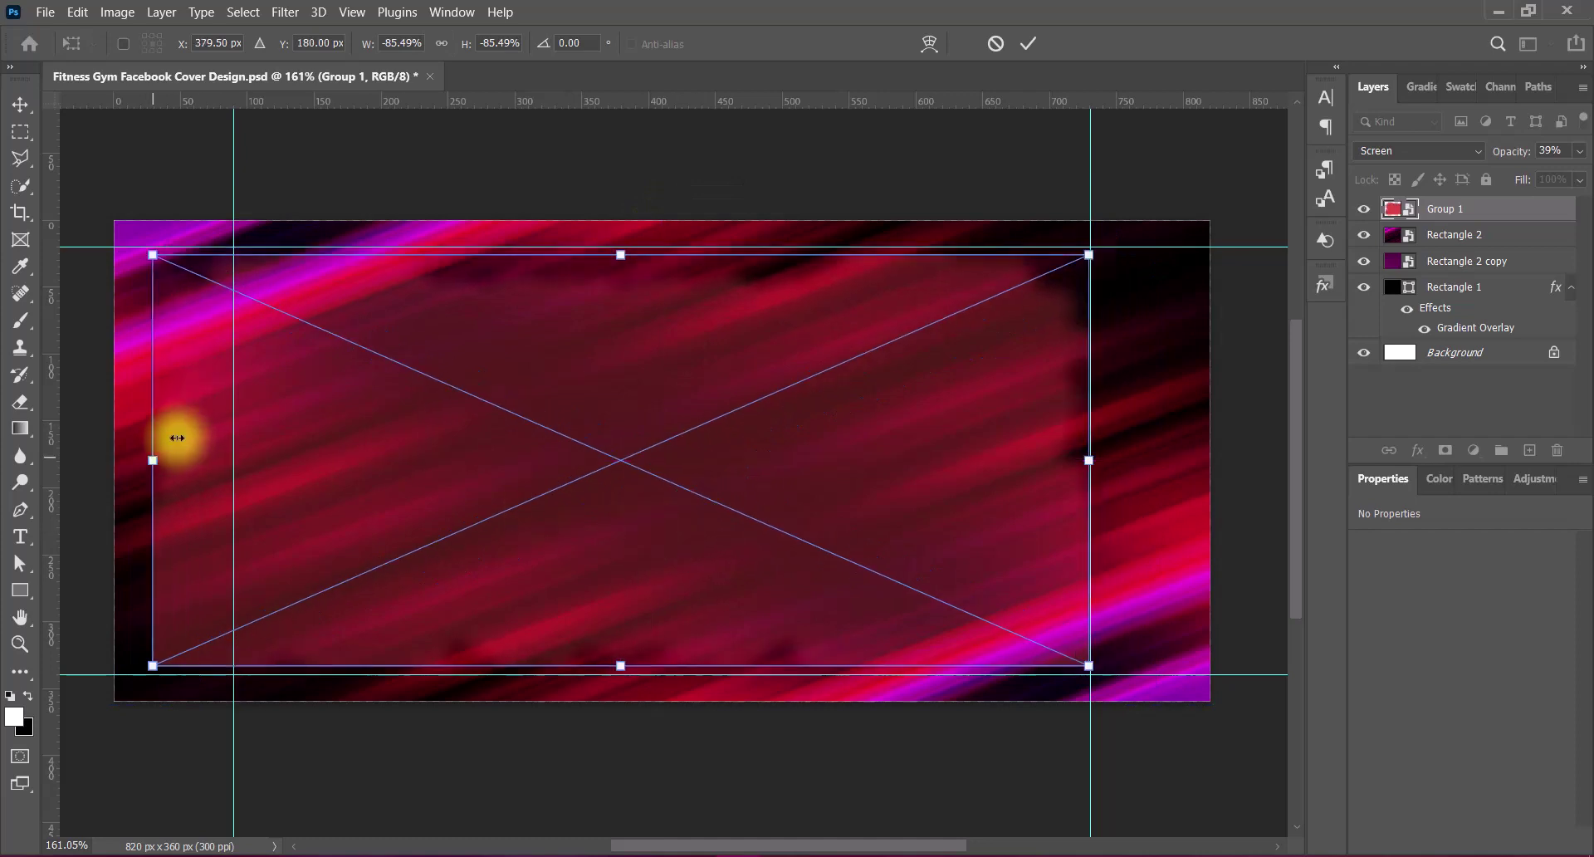
drag(153, 255, 142, 252)
drag(142, 460, 115, 457)
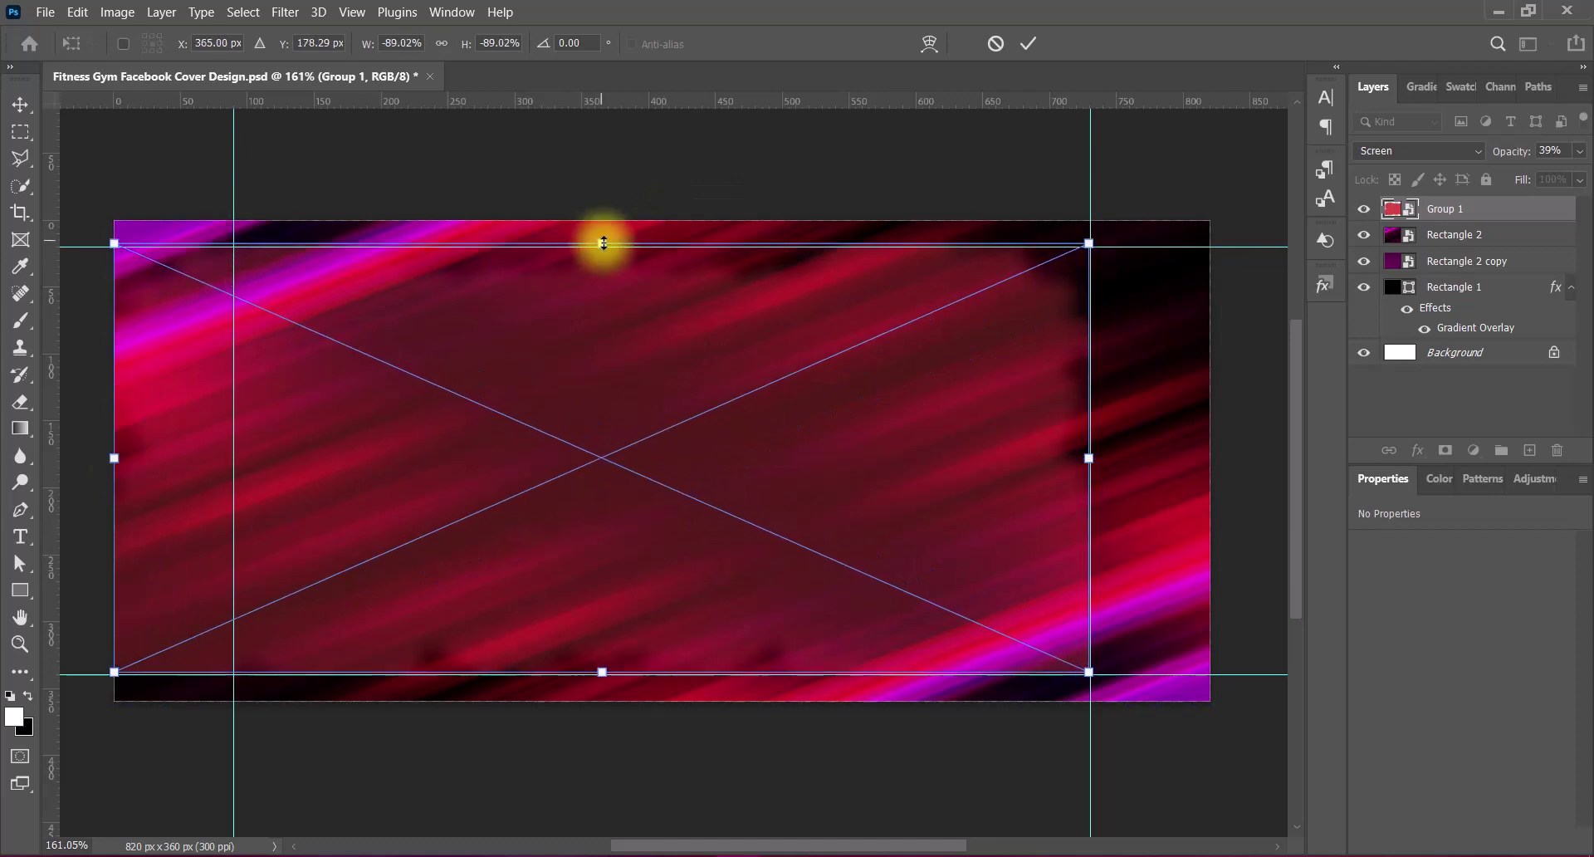
drag(604, 242, 601, 221)
mouse_move(611, 477)
mouse_down()
mouse_move(595, 496)
mouse_move(551, 495)
mouse_up()
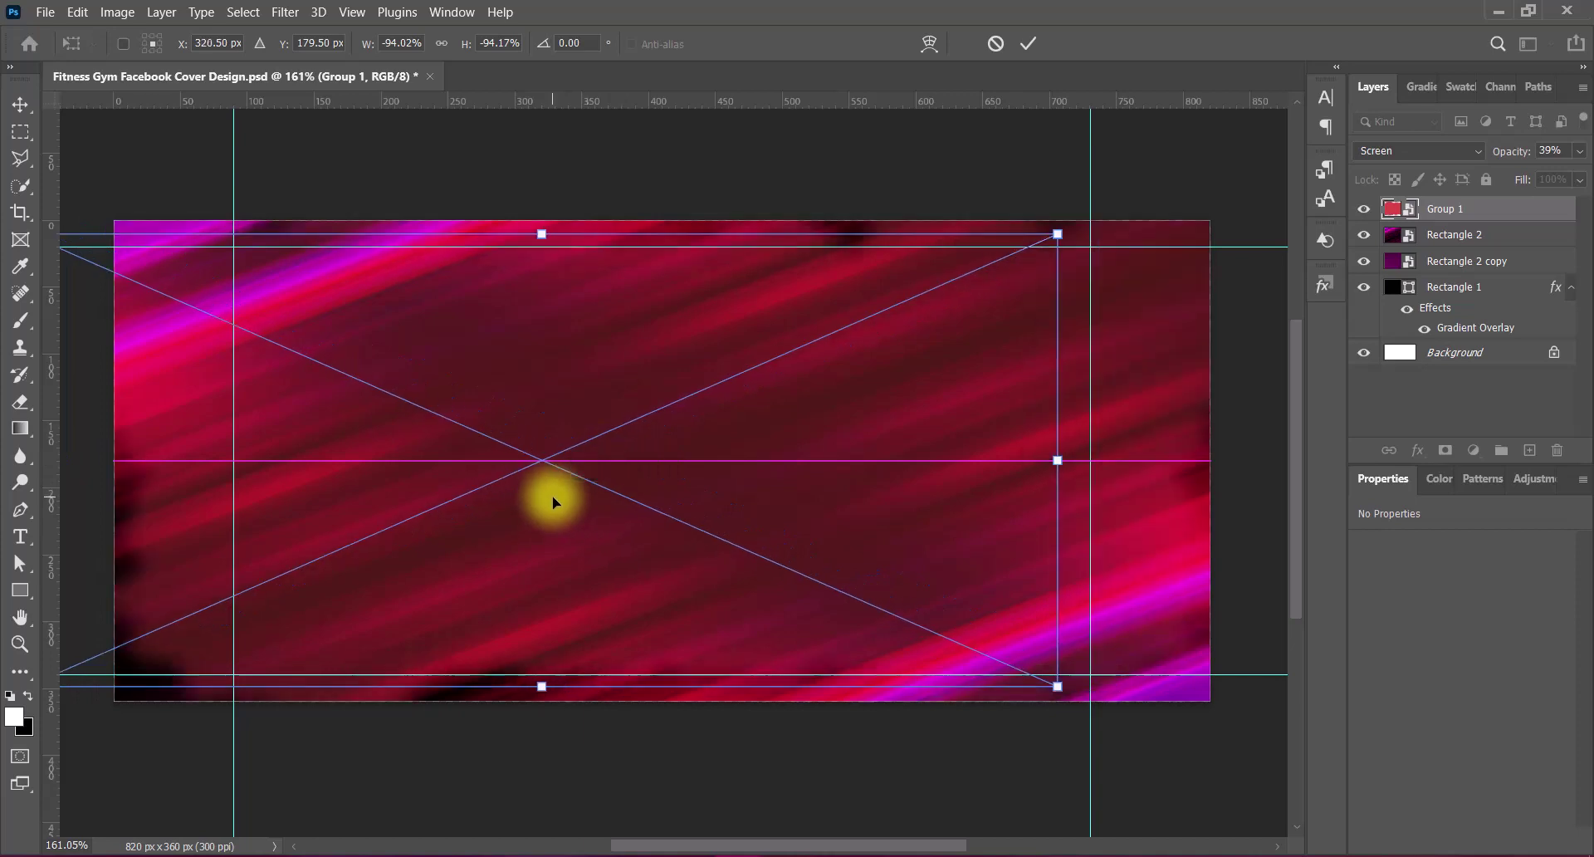
key(Return)
- Try Radial Blur on Group 1 at two different amounts, undoing each attempt
click(286, 12)
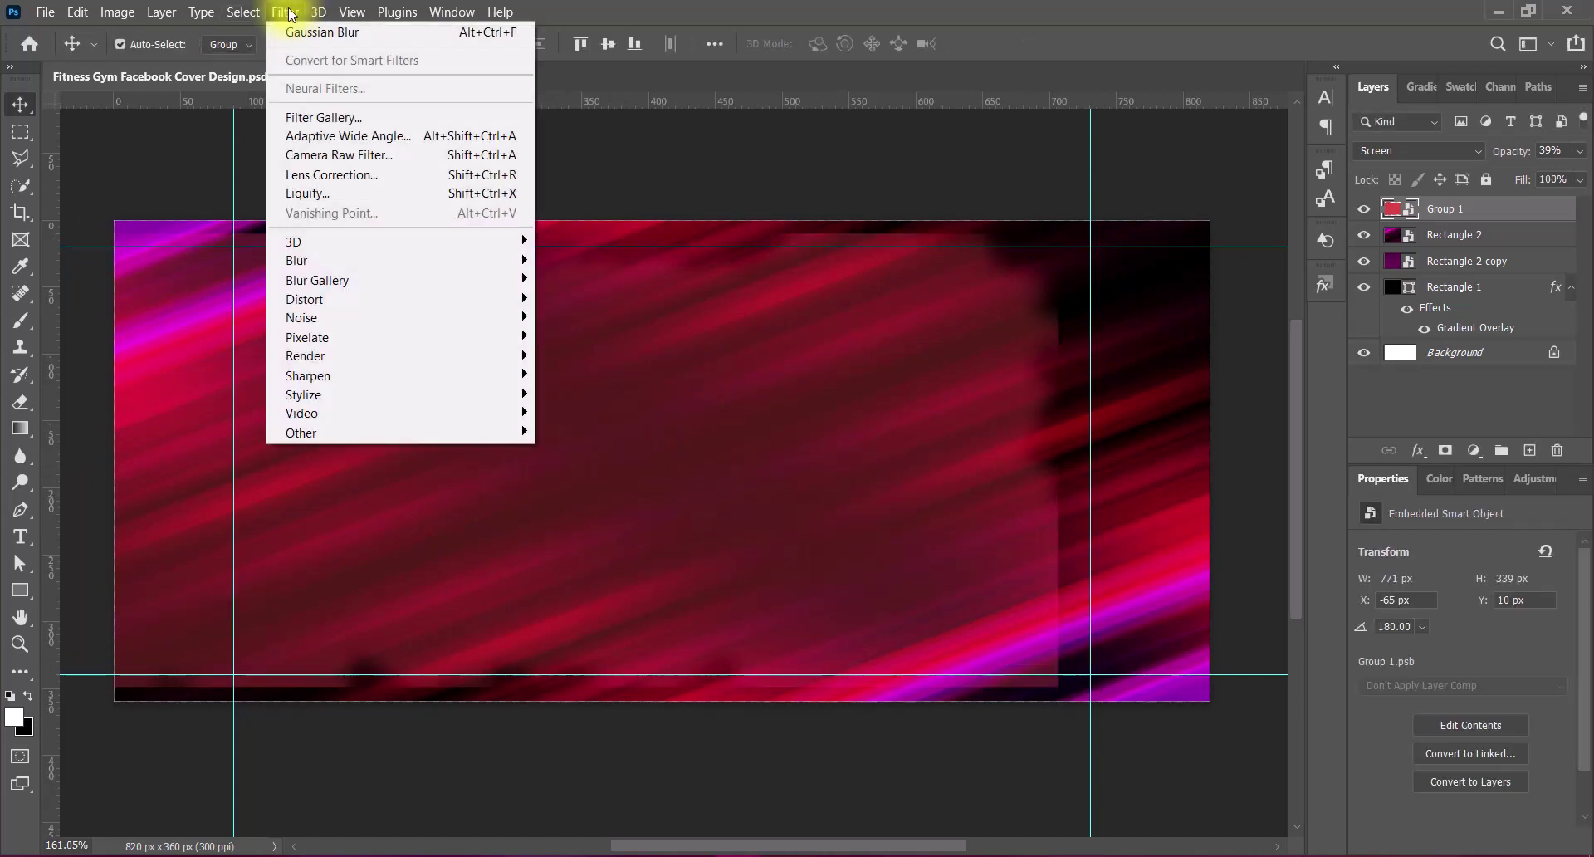
mouse_move(296, 260)
click(584, 393)
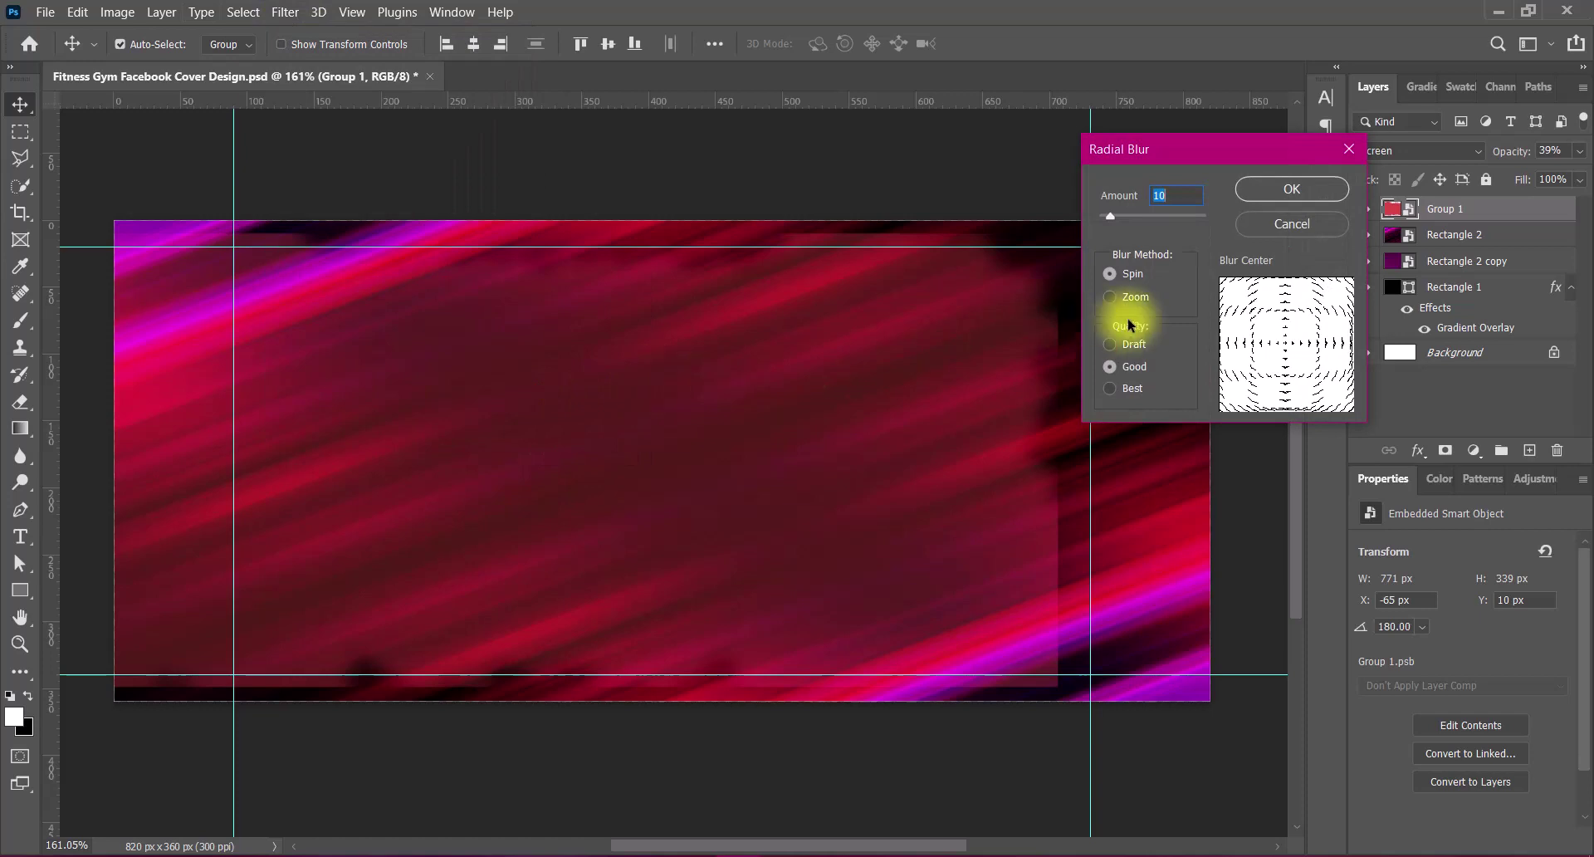
click(1288, 187)
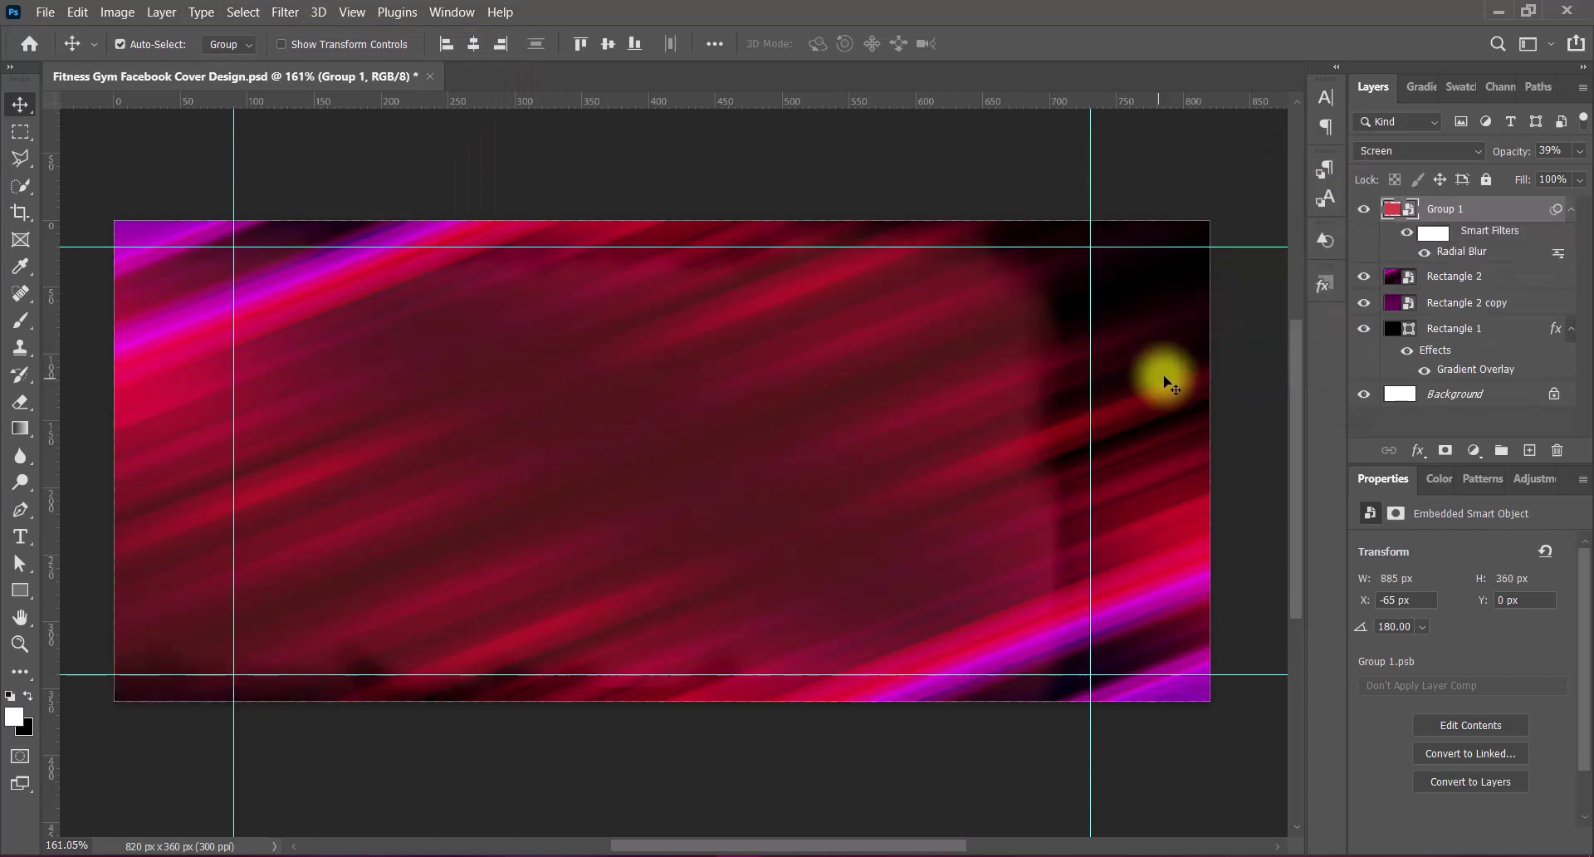
key(ctrl+z)
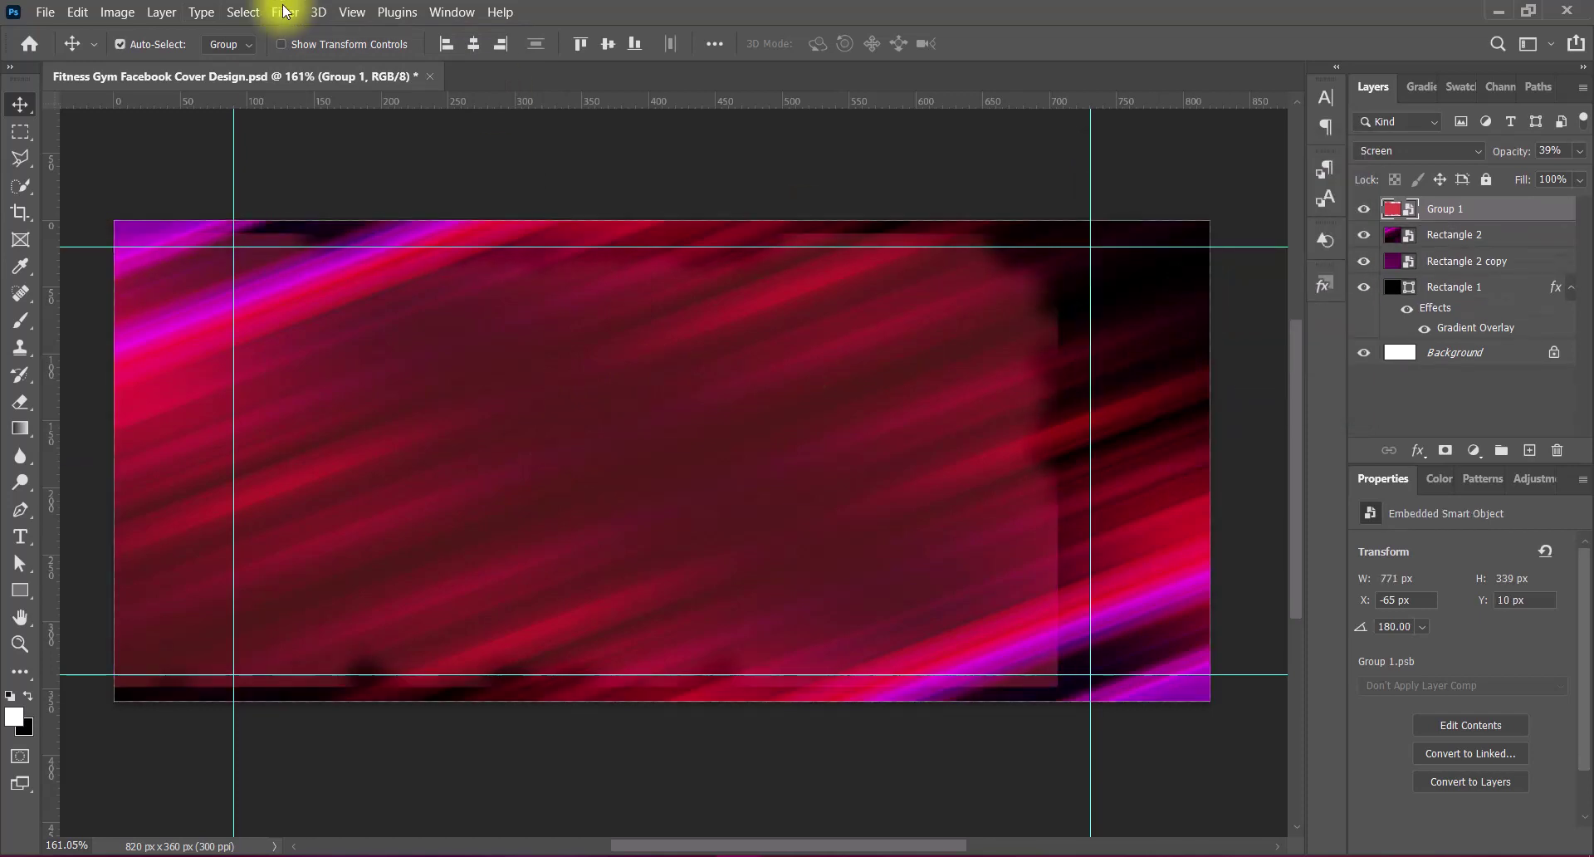
click(284, 12)
click(581, 395)
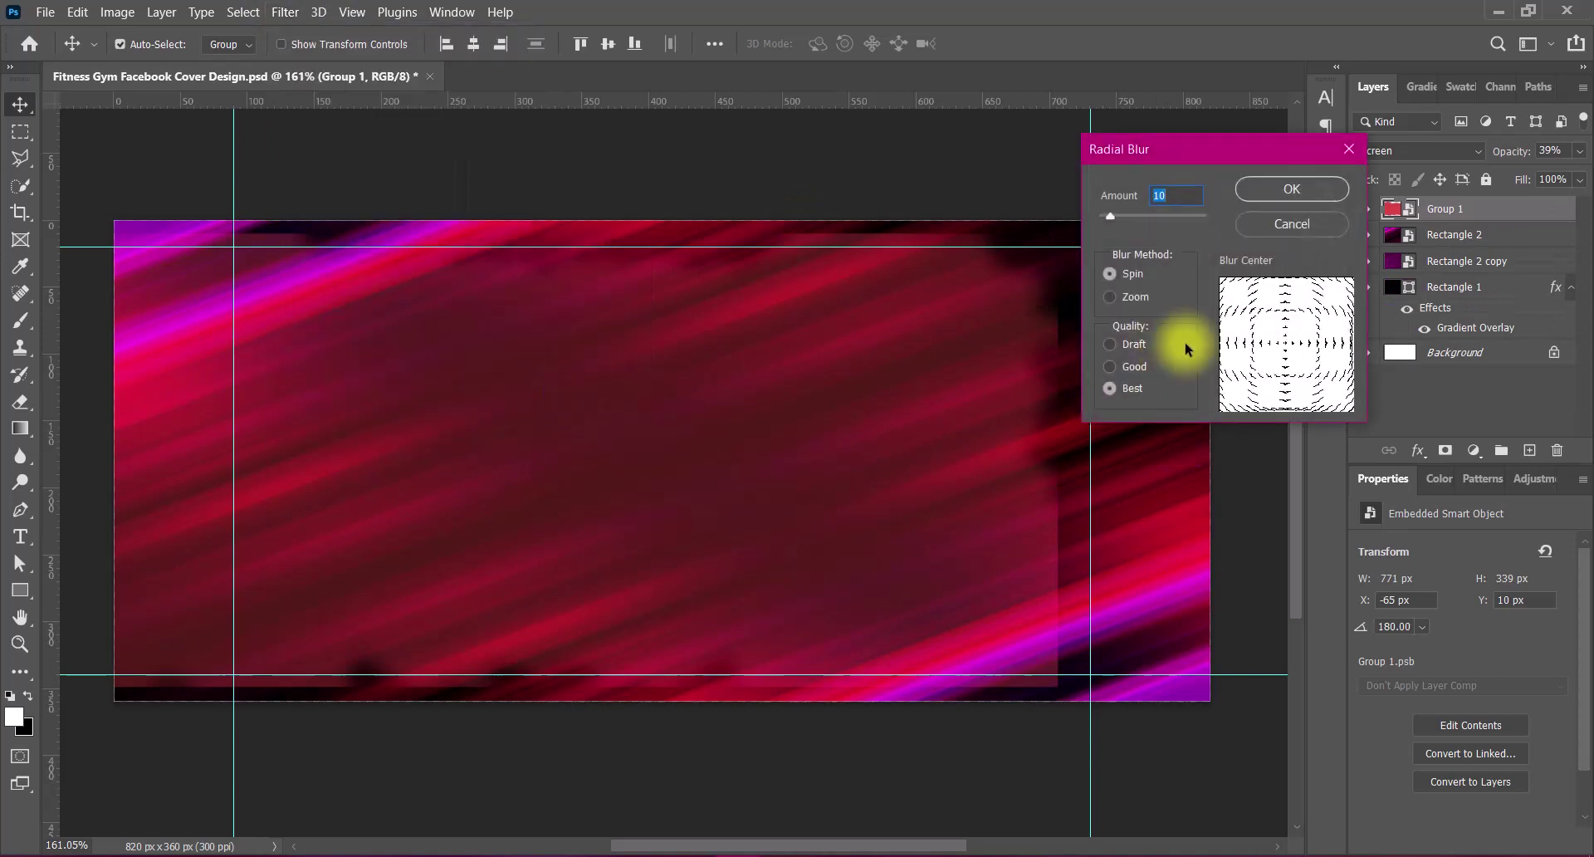
drag(1106, 200, 1219, 194)
click(1291, 188)
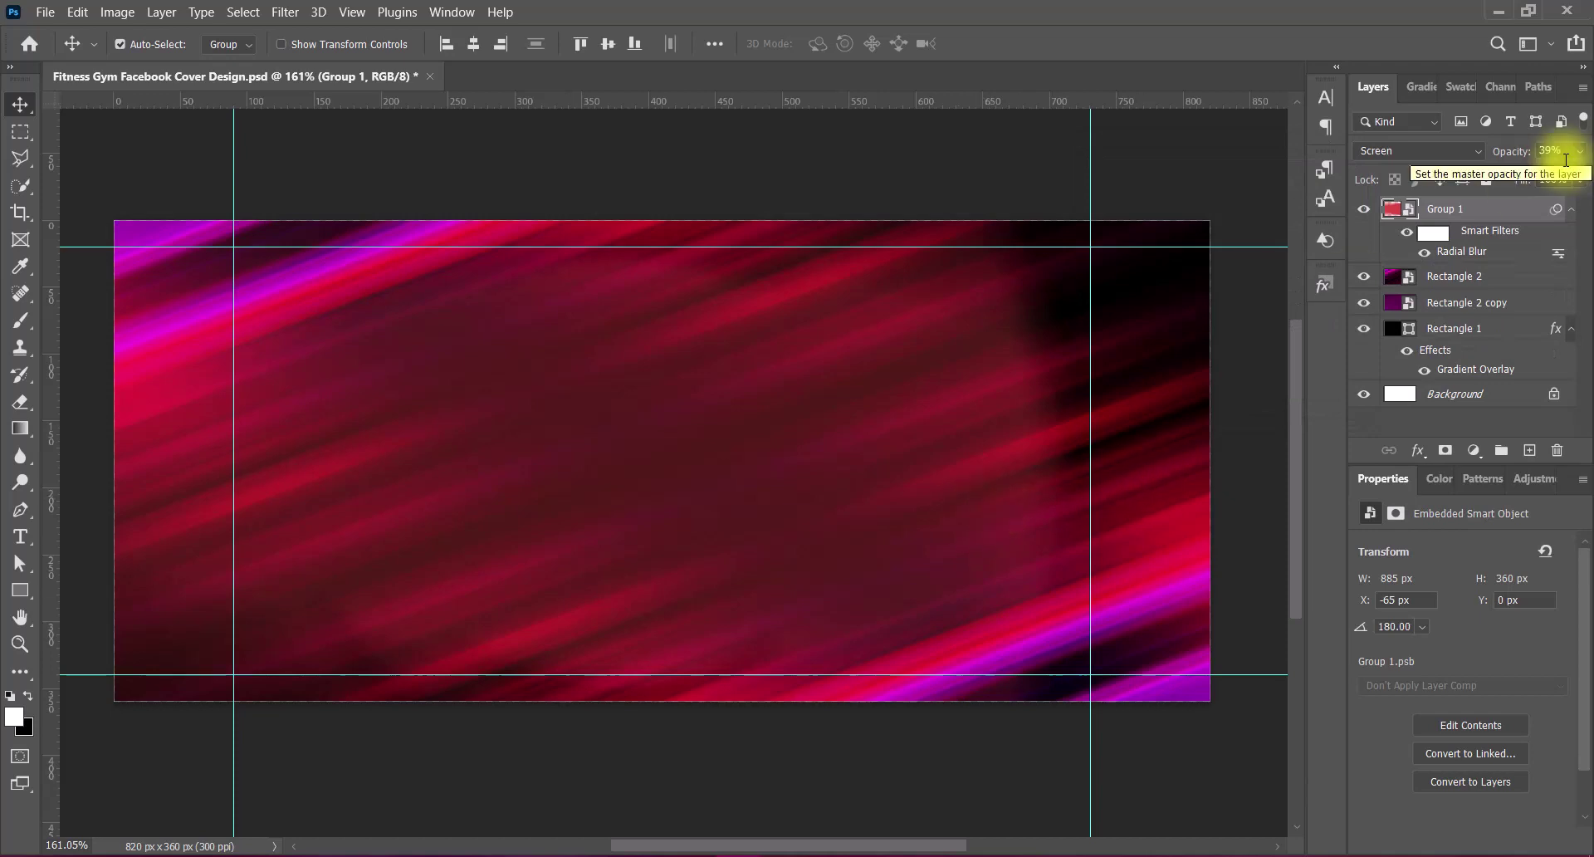
key(ctrl+z)
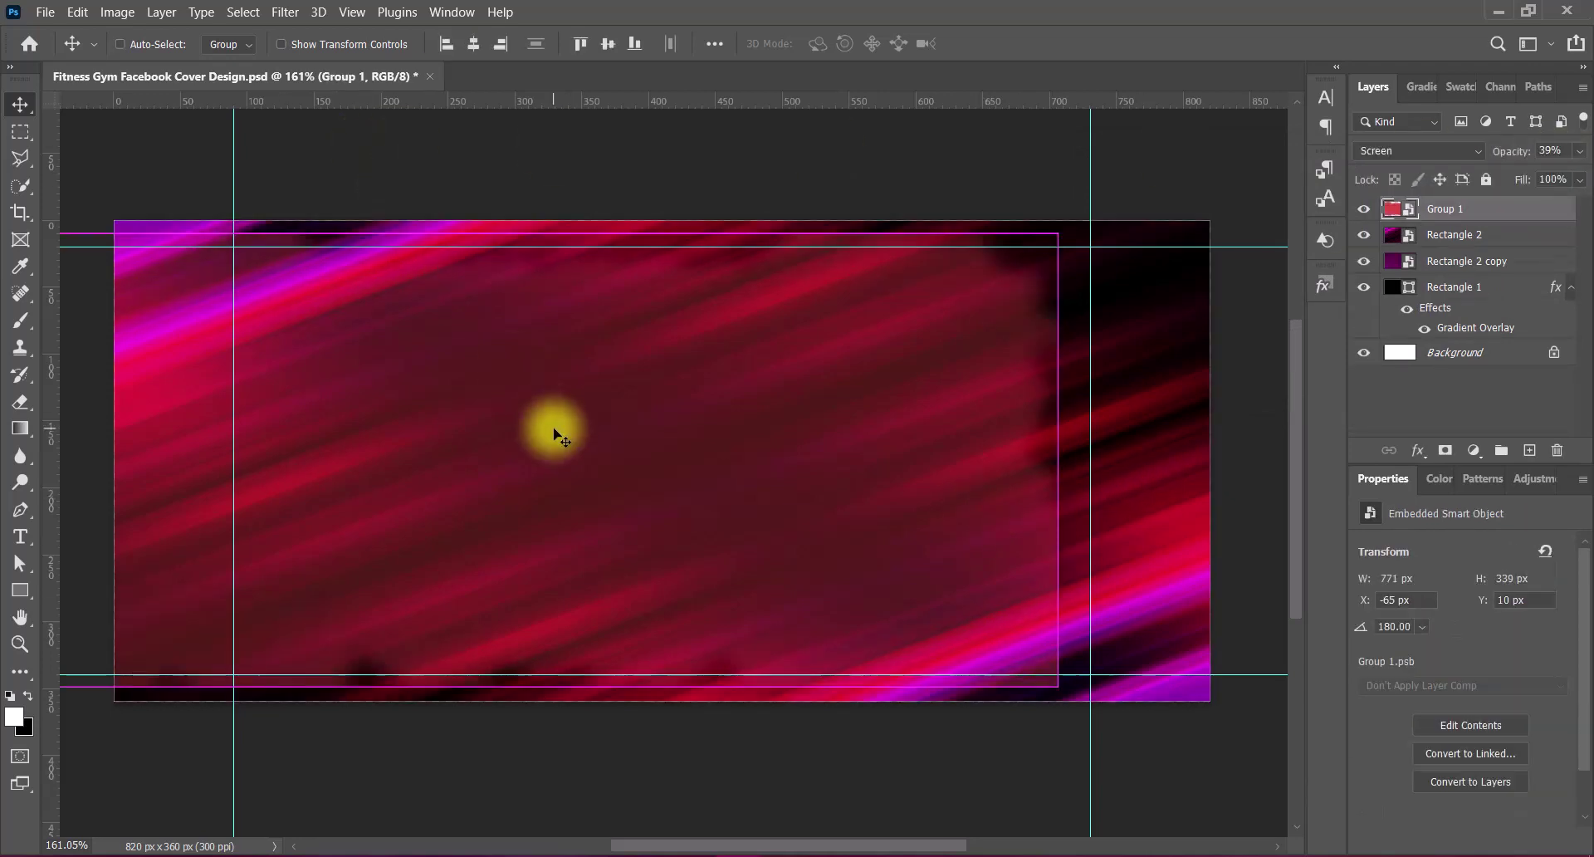
- Apply a Spin Radial Blur at Best quality with amount 33
click(284, 12)
click(573, 477)
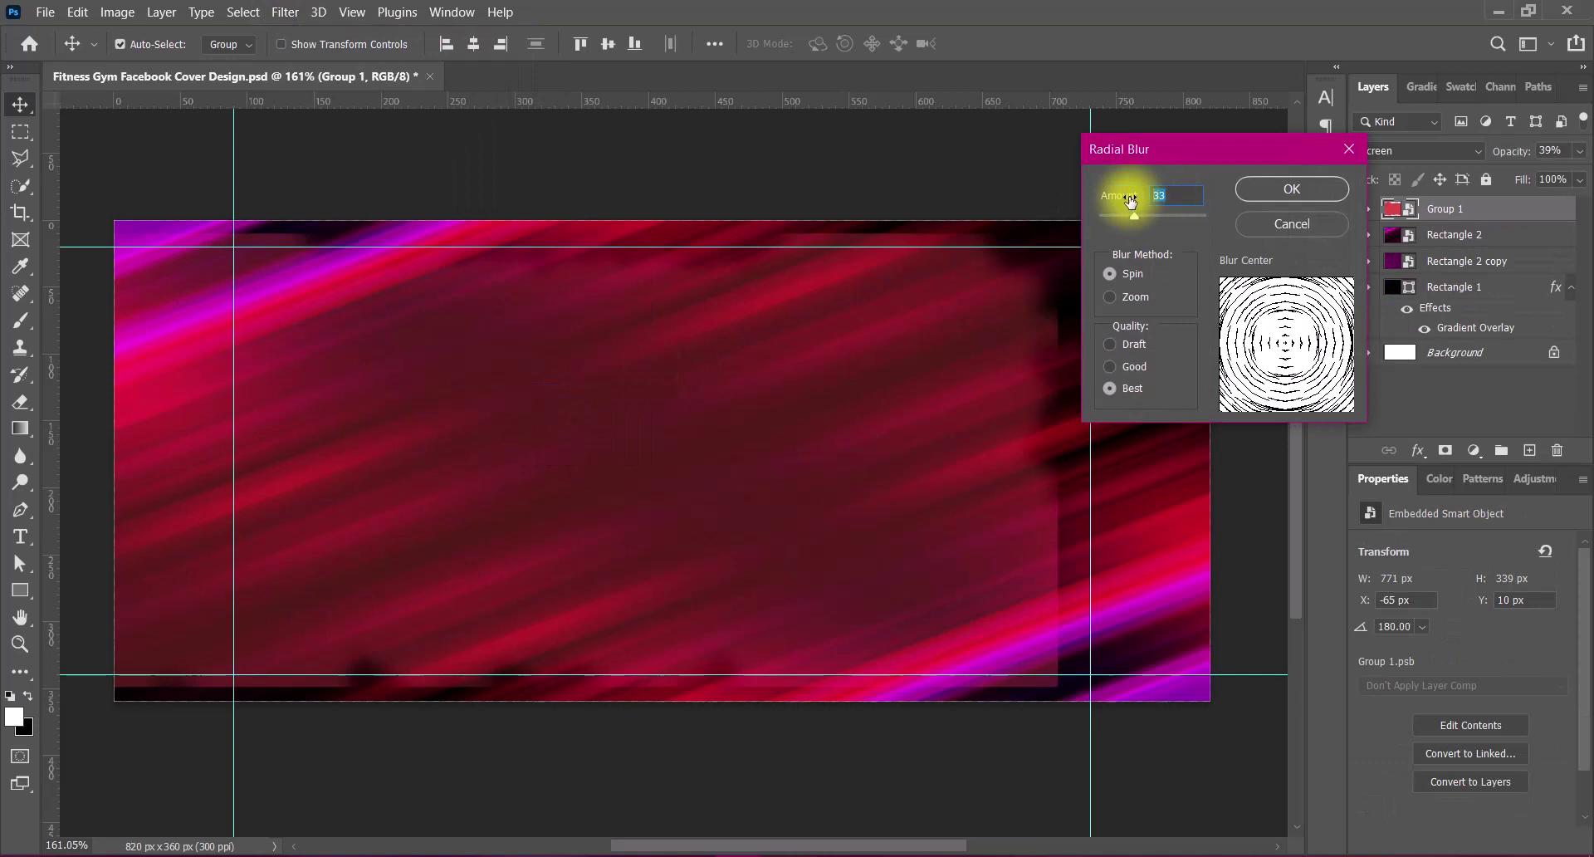
click(1270, 188)
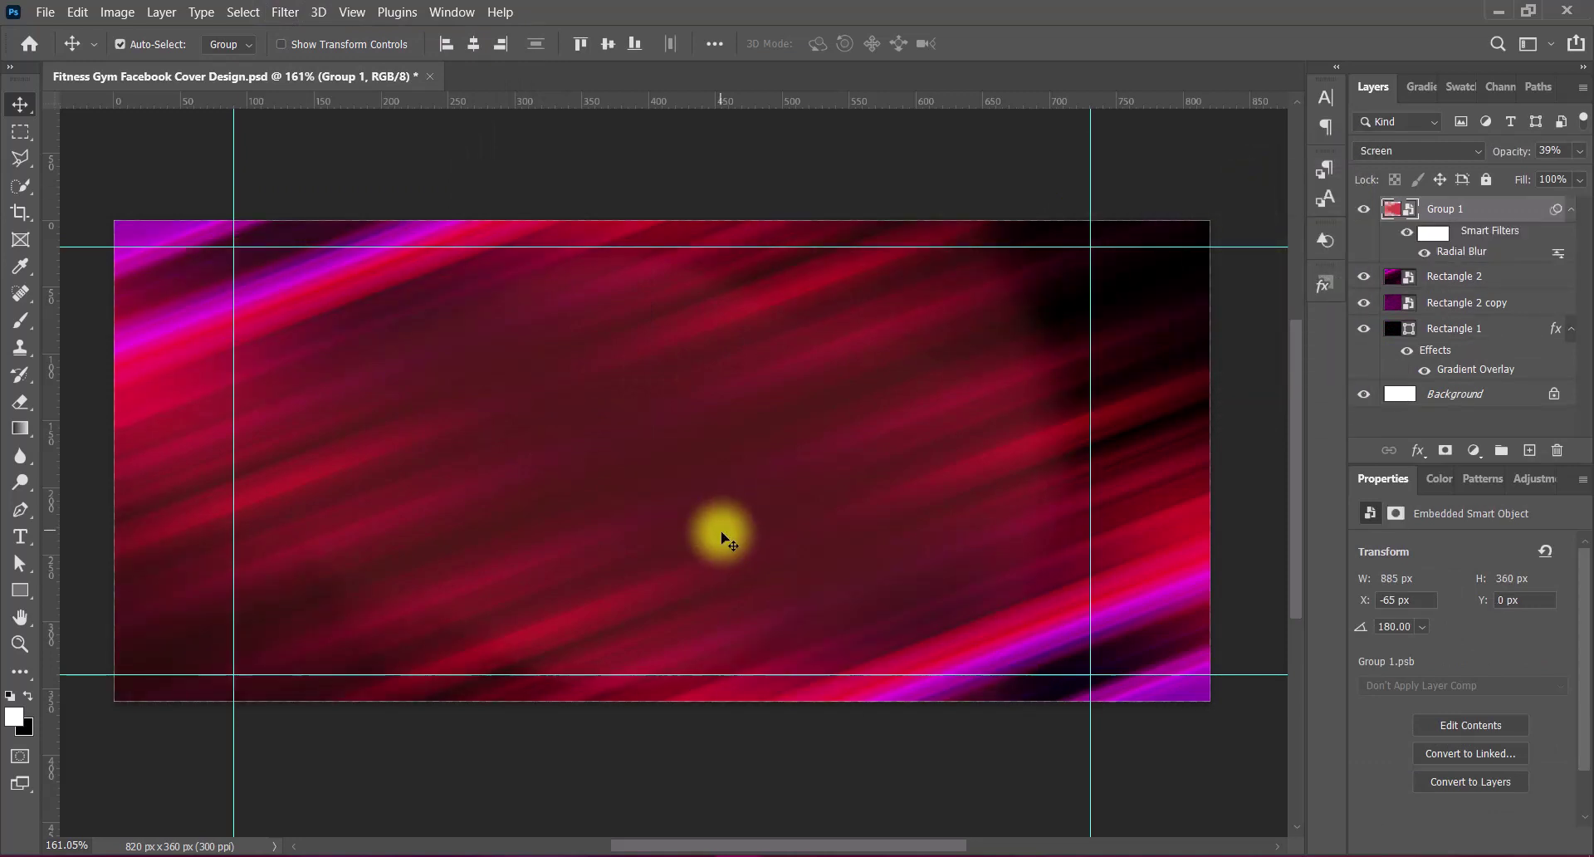
- Rotate the blurred overlay a few degrees and shift it left on the canvas
key(ctrl+t)
click(862, 362)
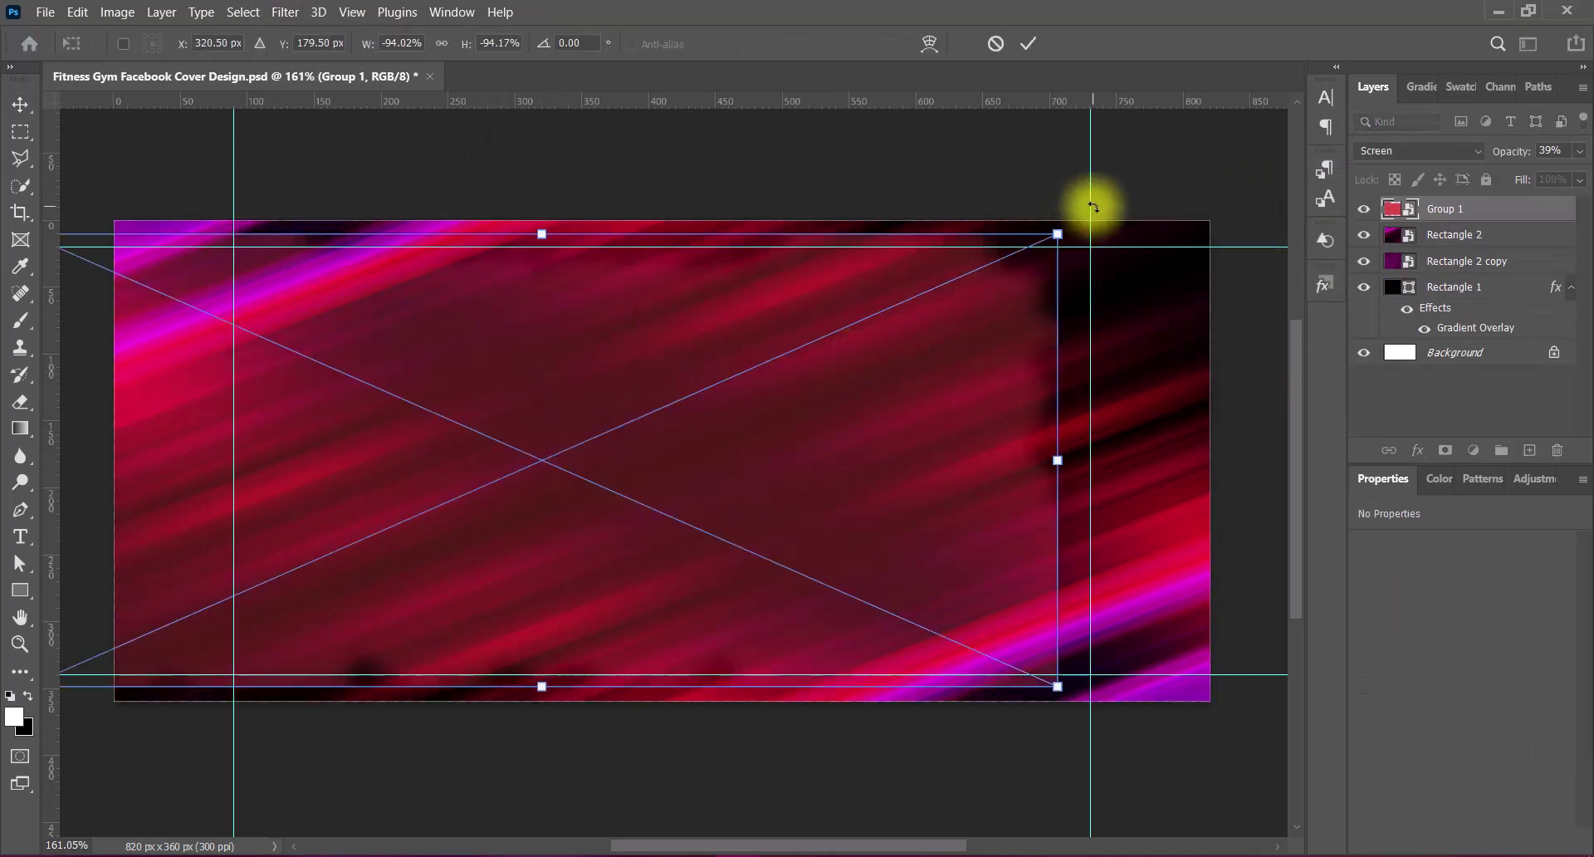
drag(1093, 206, 1125, 249)
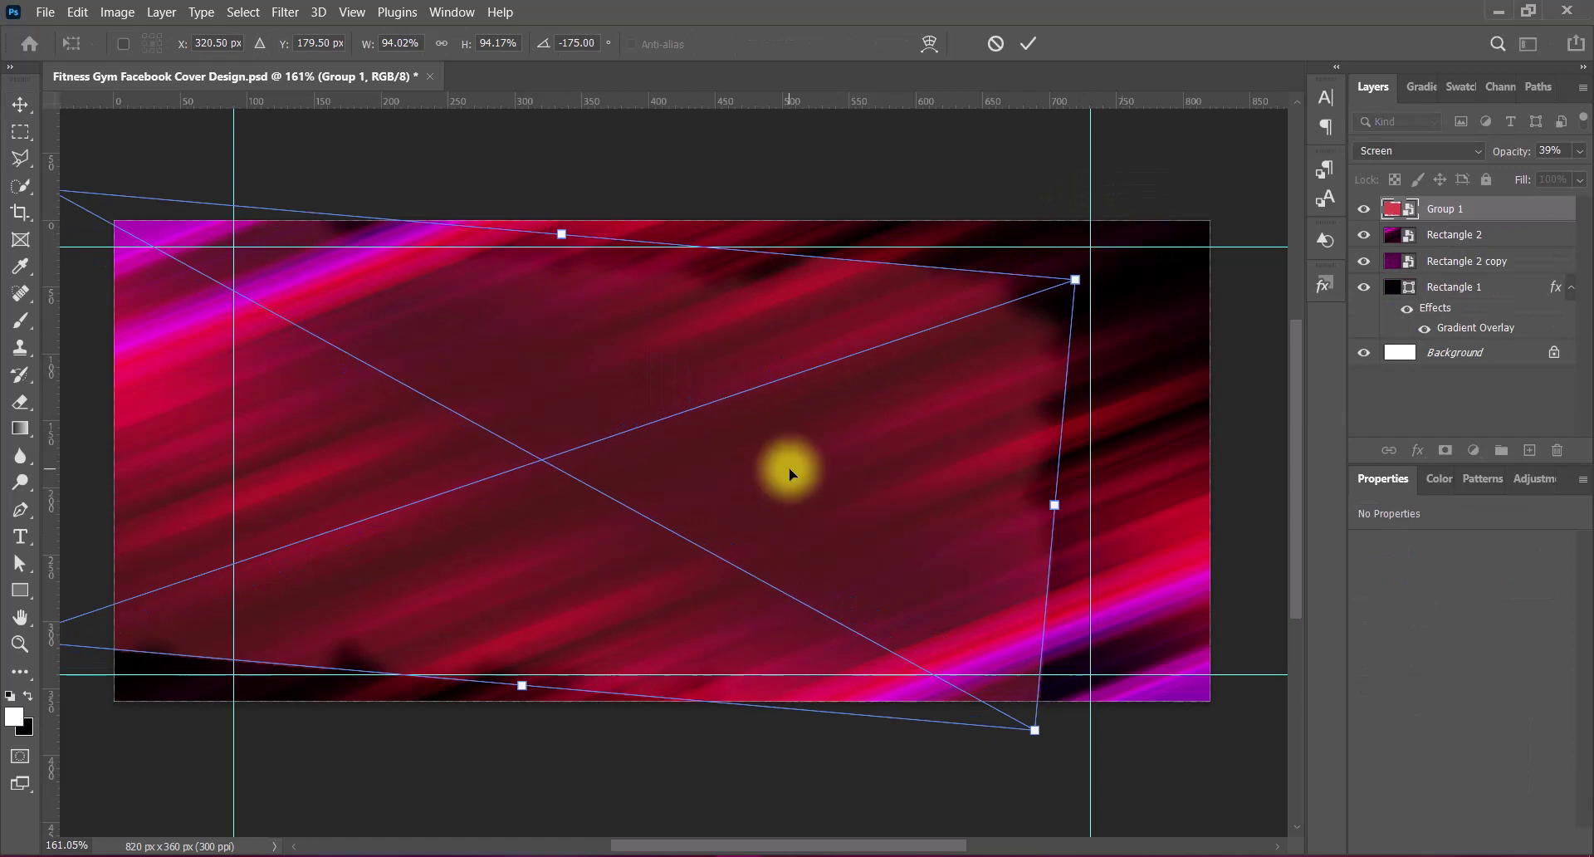
key(Return)
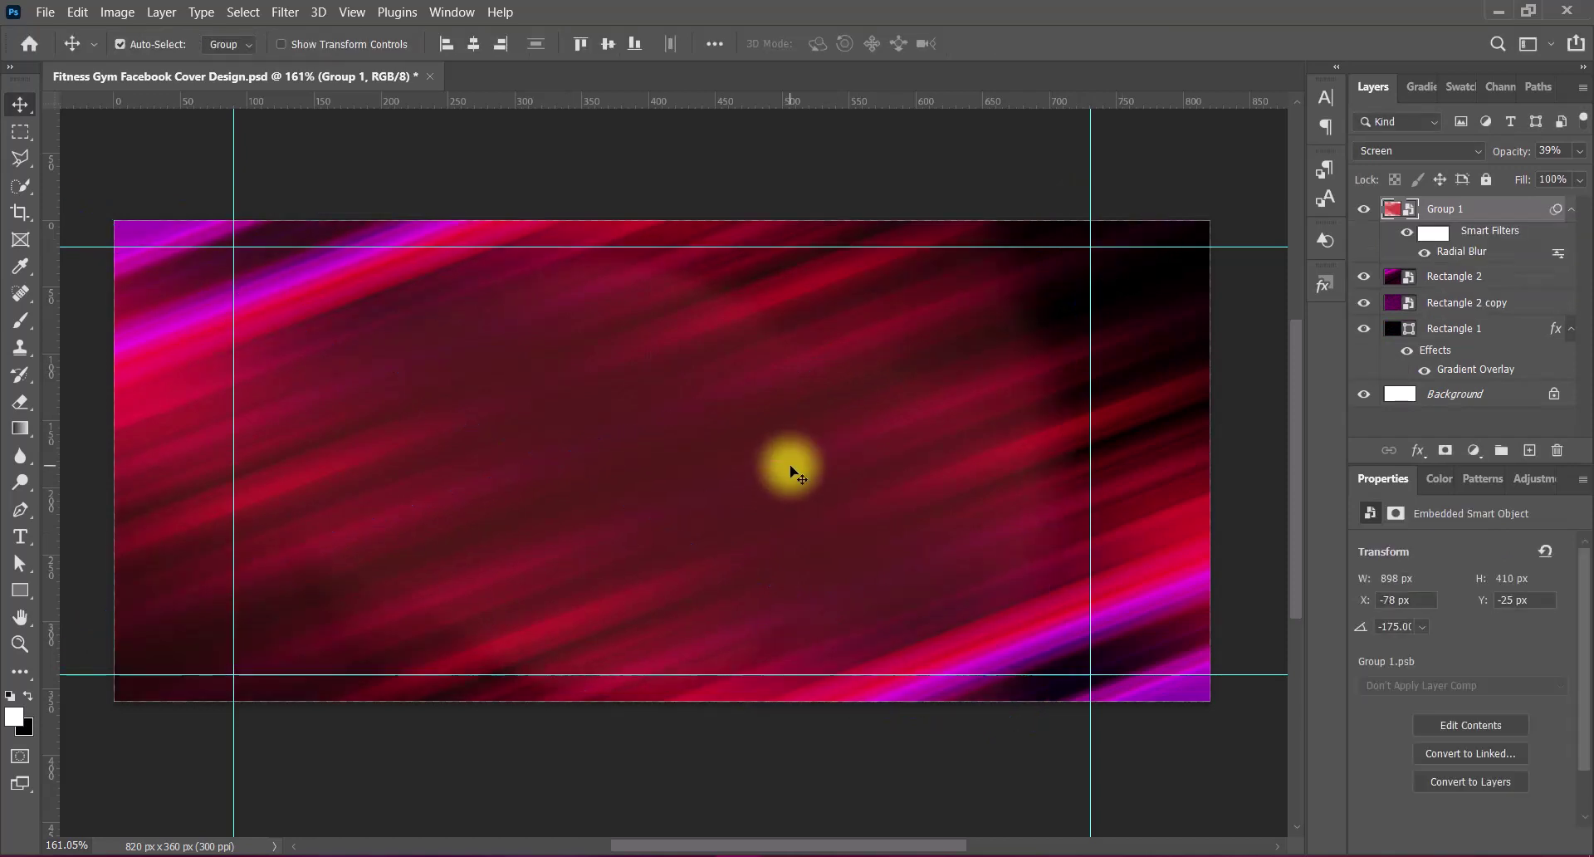
mouse_move(791, 470)
mouse_down()
mouse_move(617, 489)
mouse_move(636, 490)
mouse_up()
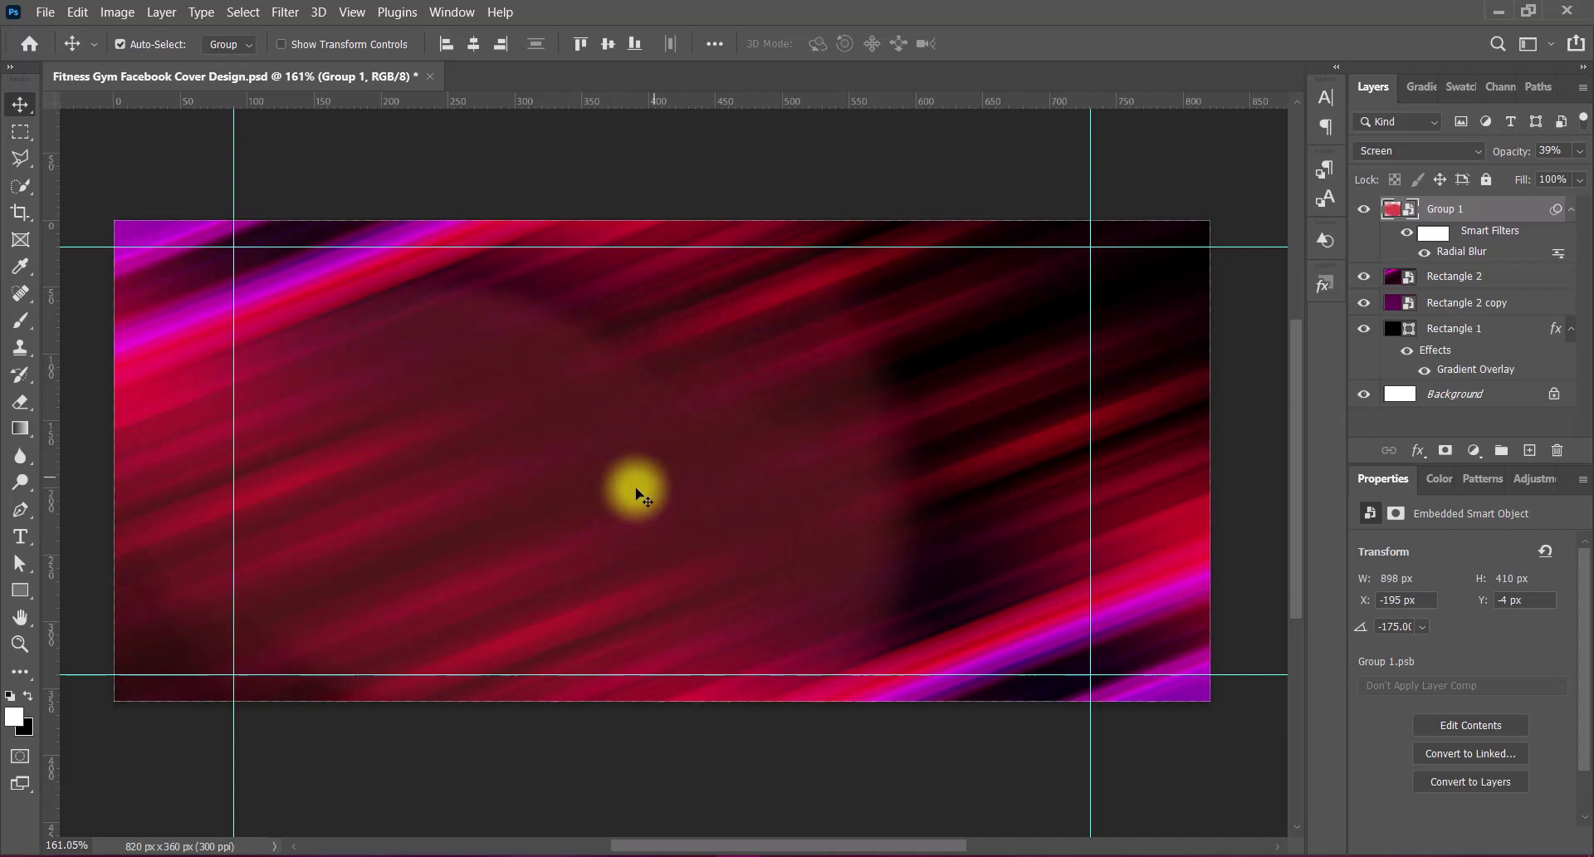
- Set the overlay group's opacity to 42% and paste the fire image as Layer 1
click(1579, 150)
drag(1526, 172, 1525, 177)
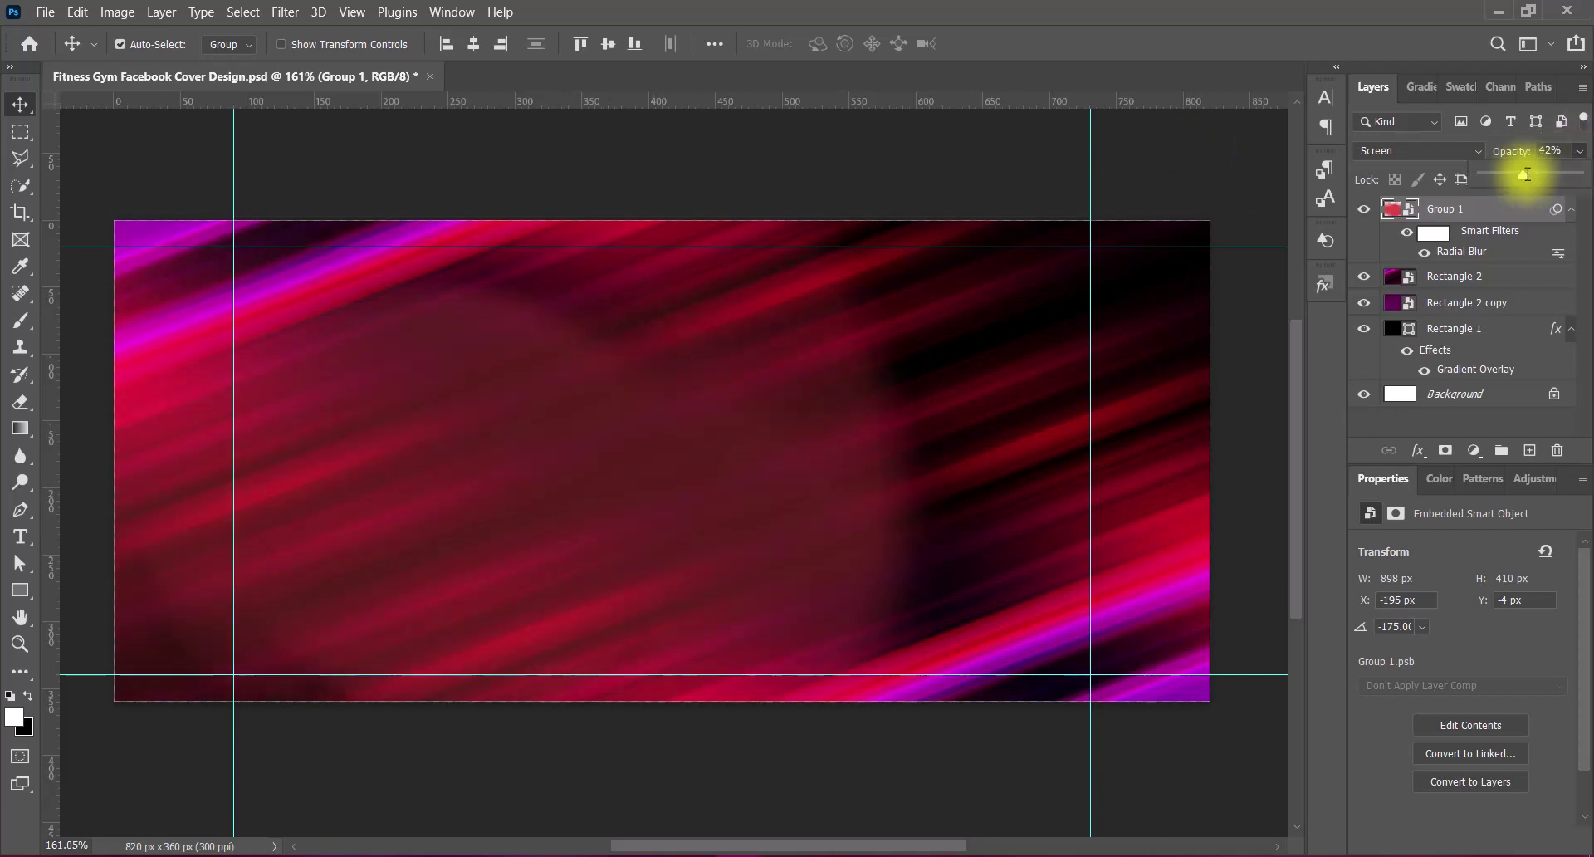
click(1546, 153)
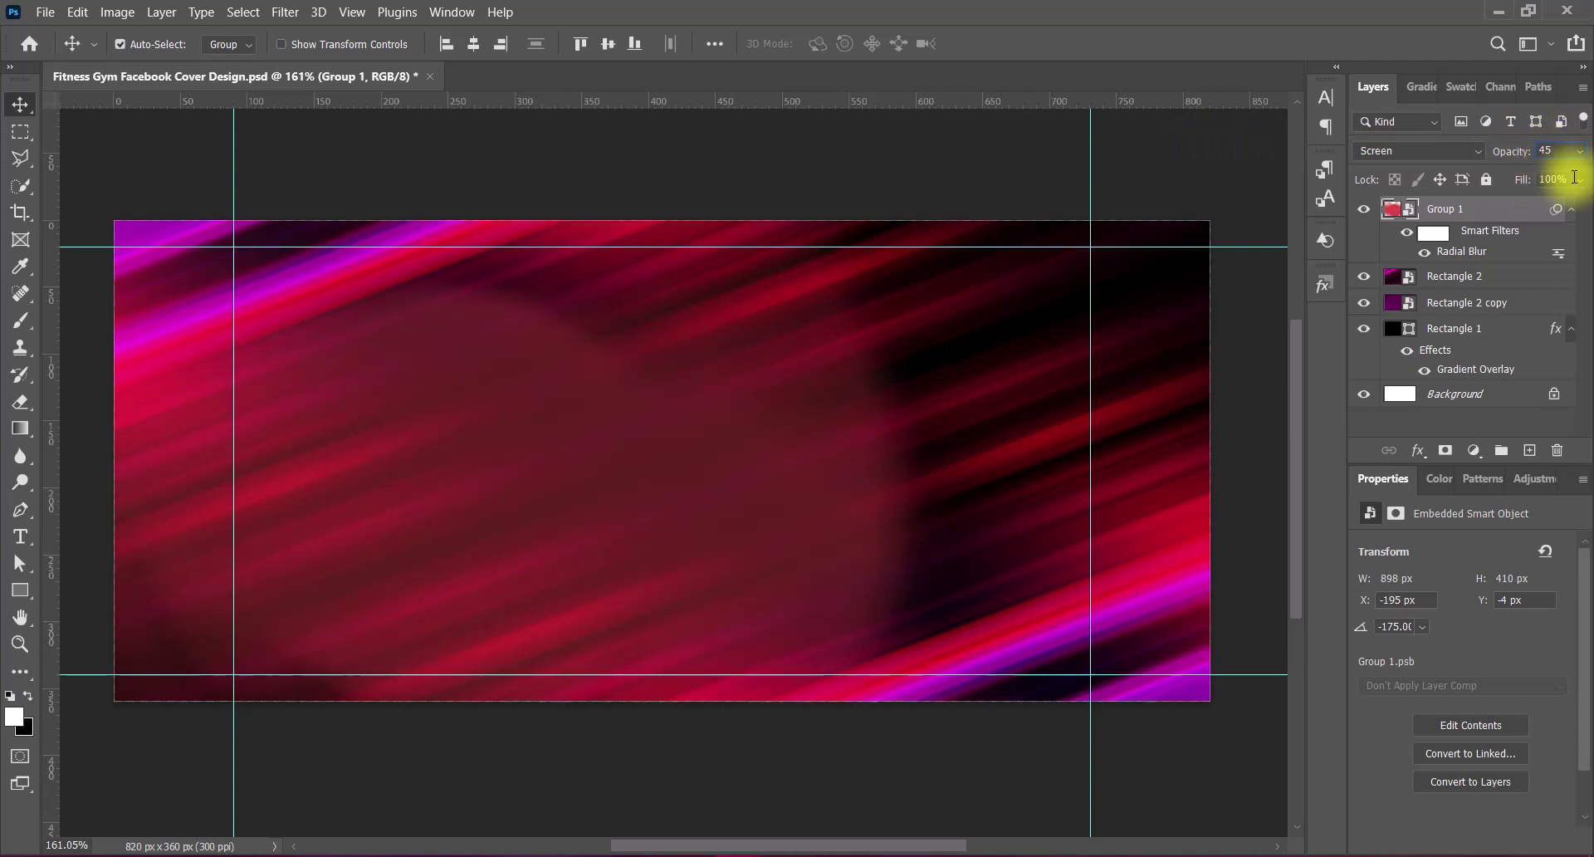
key(BackSpace)
key(BackSpace)
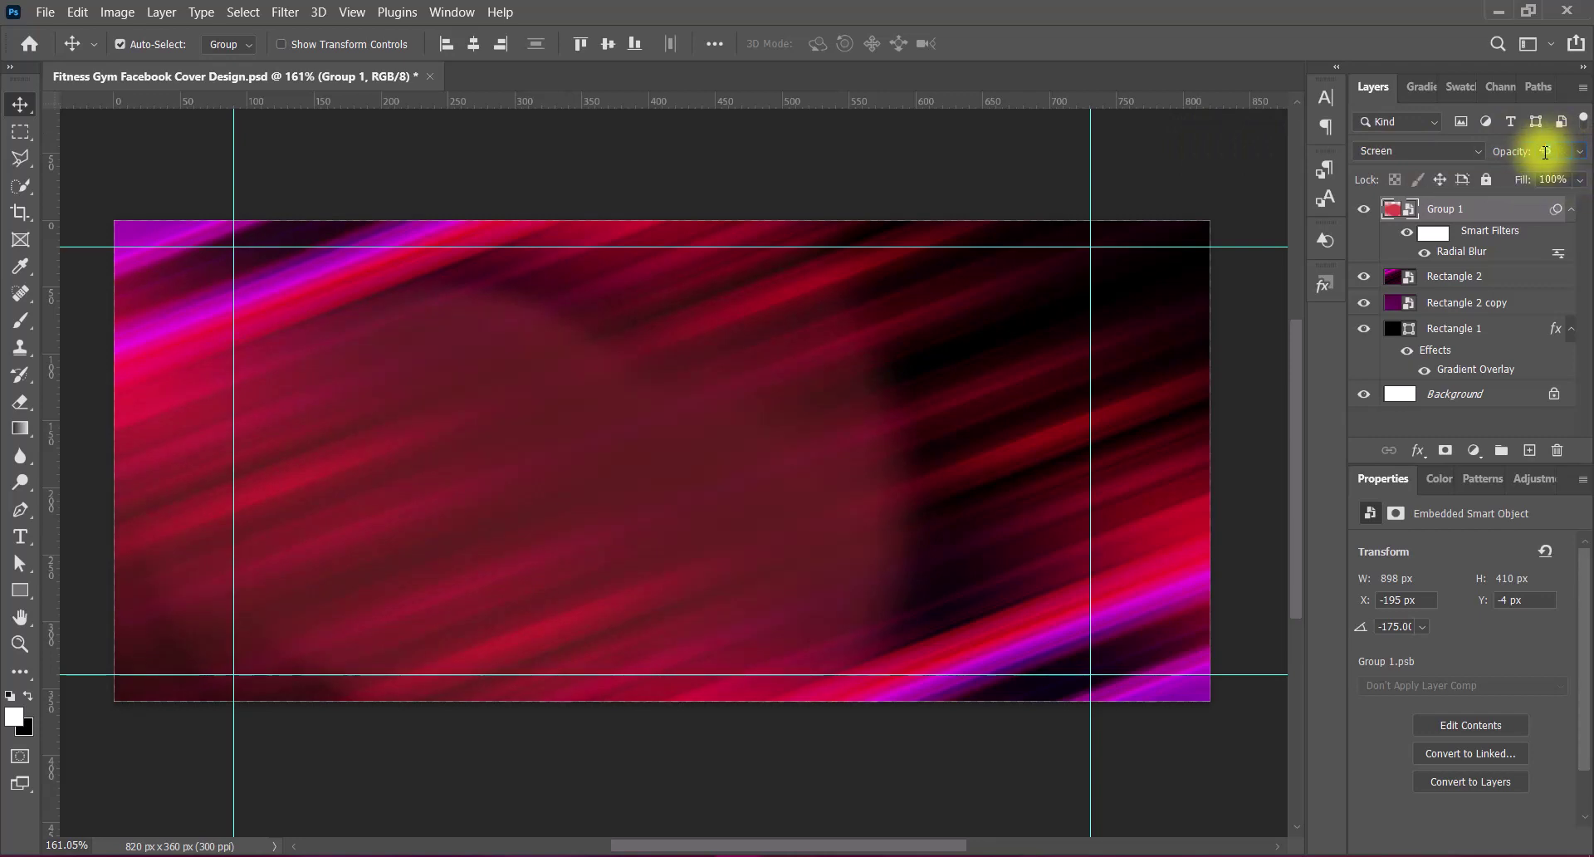
text(42)
key(Return)
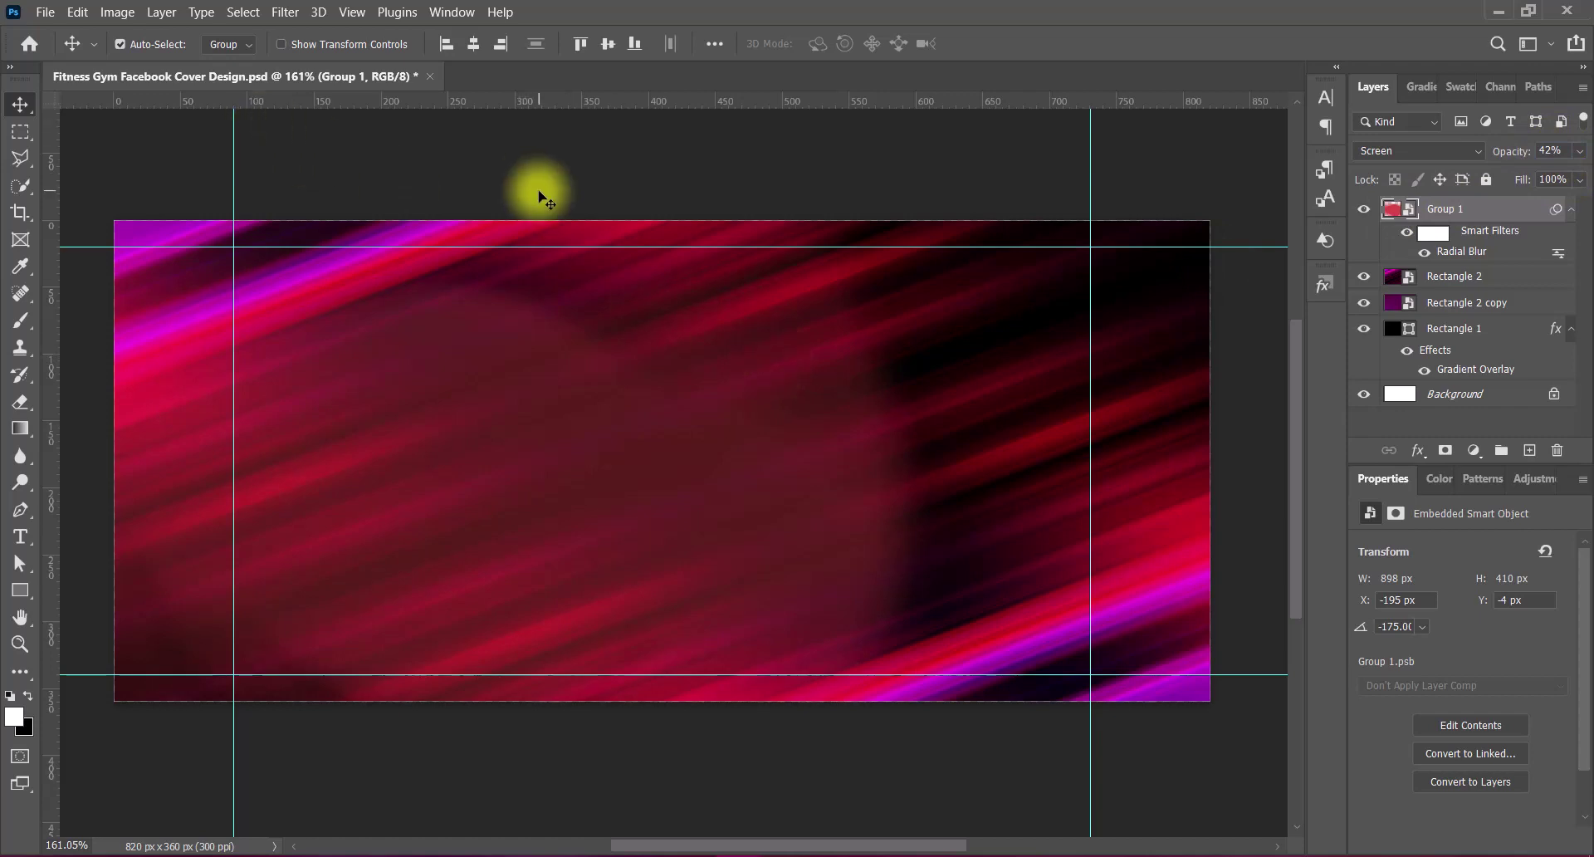
key(ctrl+v)
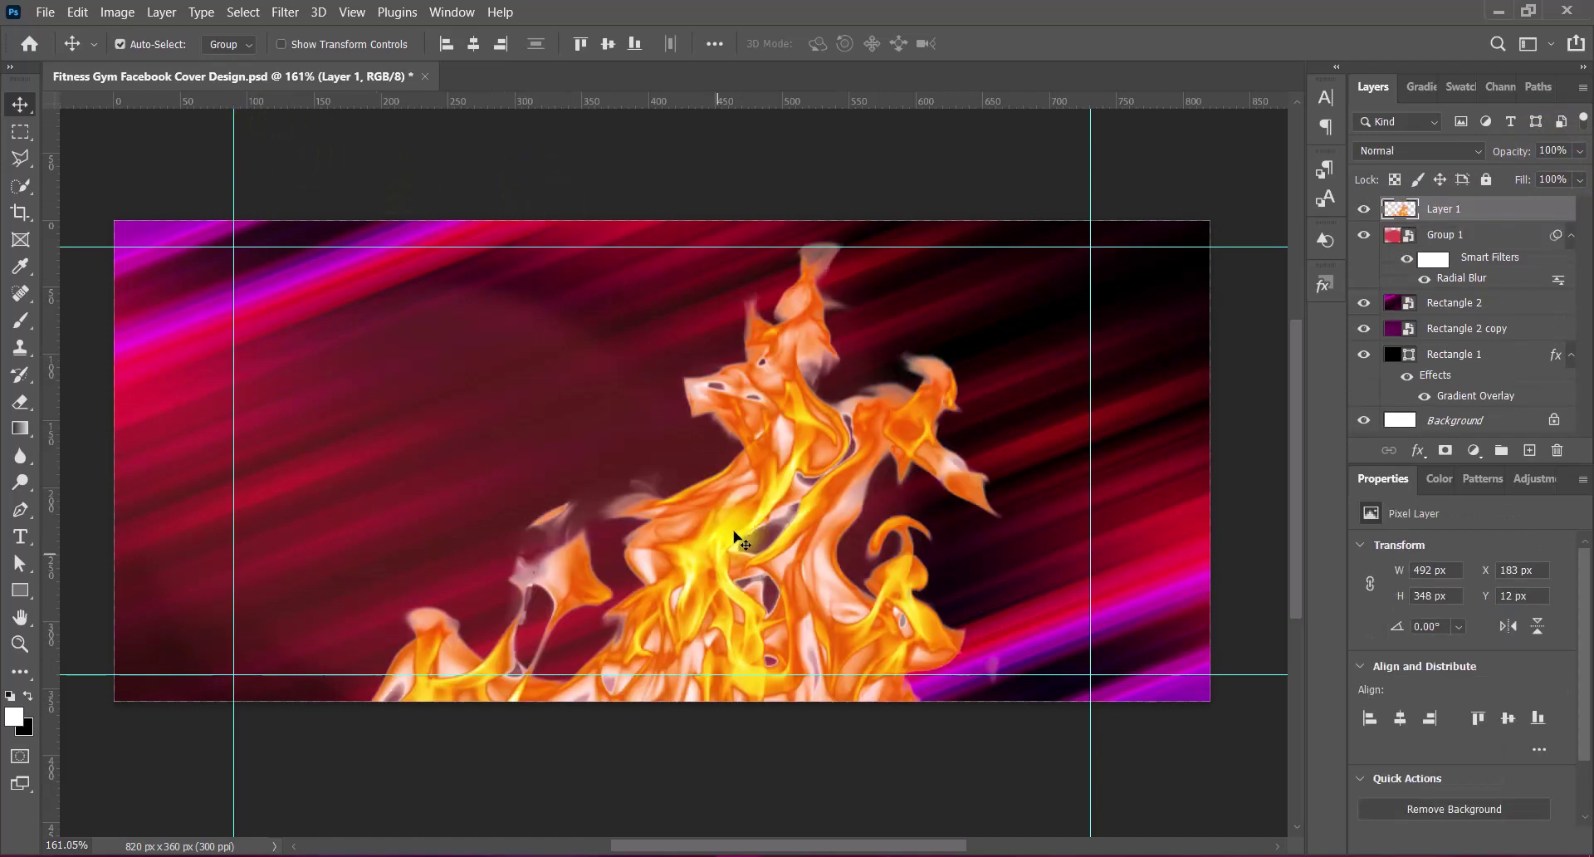
- Boost the fire layer's vibrance to +58 with the Vibrance adjustment
click(117, 12)
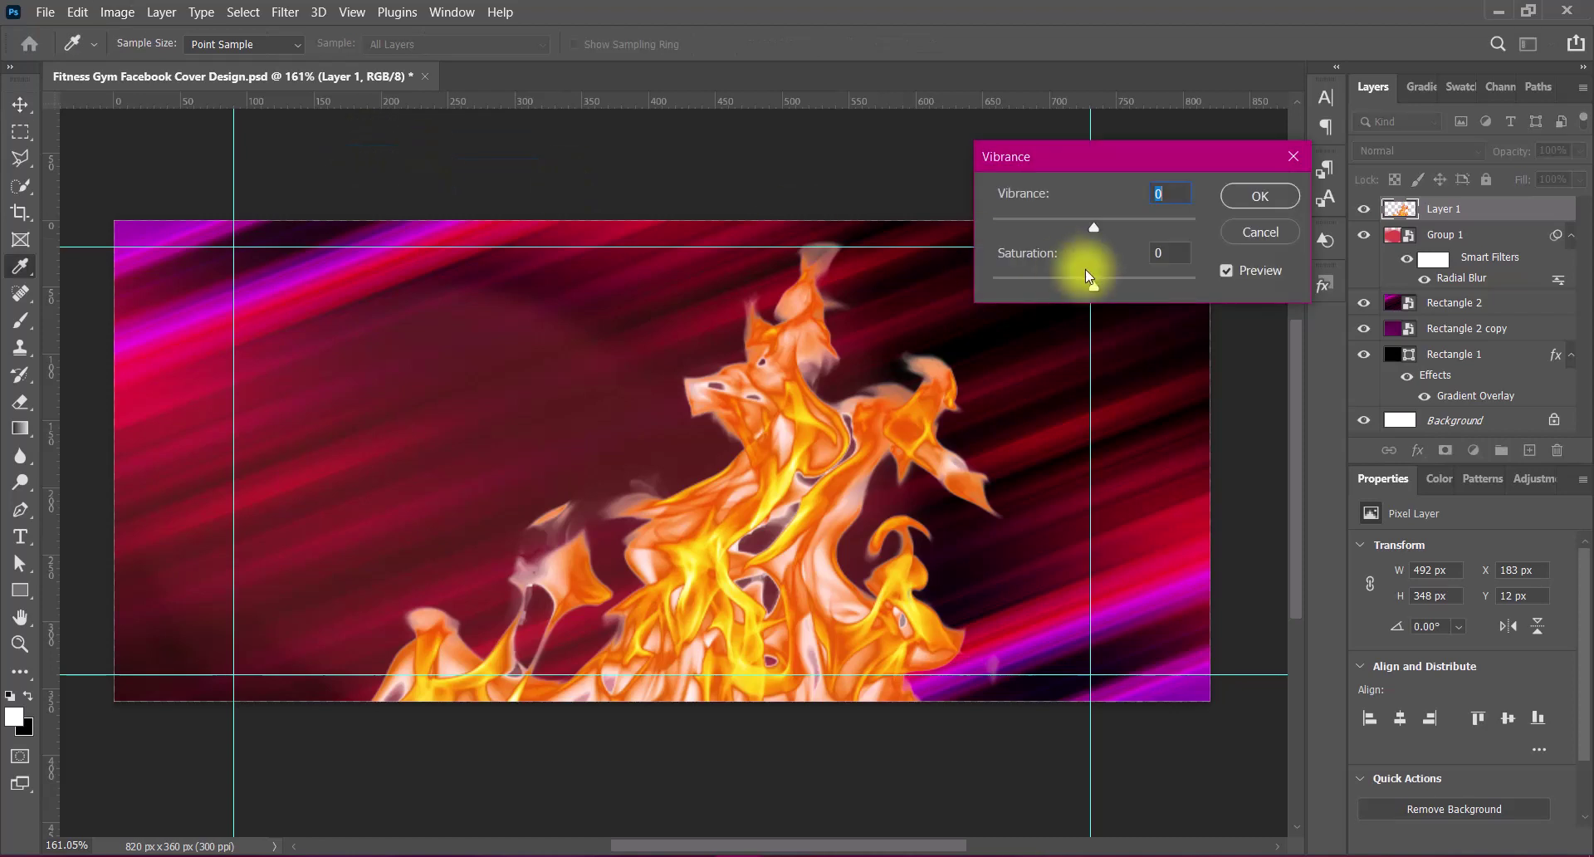
mouse_move(1093, 278)
mouse_down()
mouse_move(964, 283)
mouse_move(1046, 284)
mouse_up()
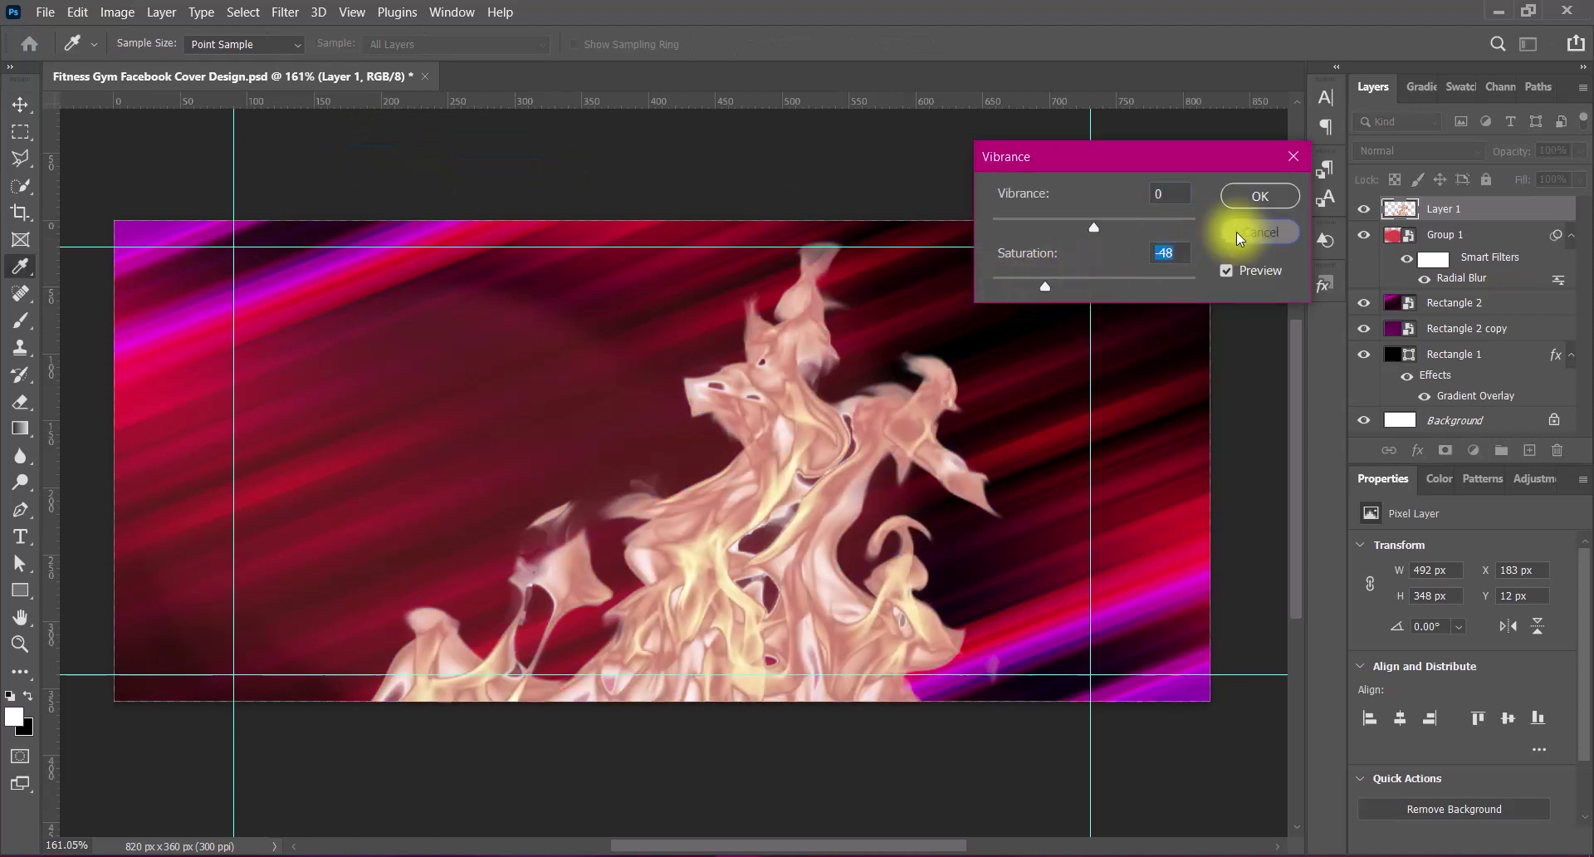
click(1260, 231)
click(117, 11)
click(365, 142)
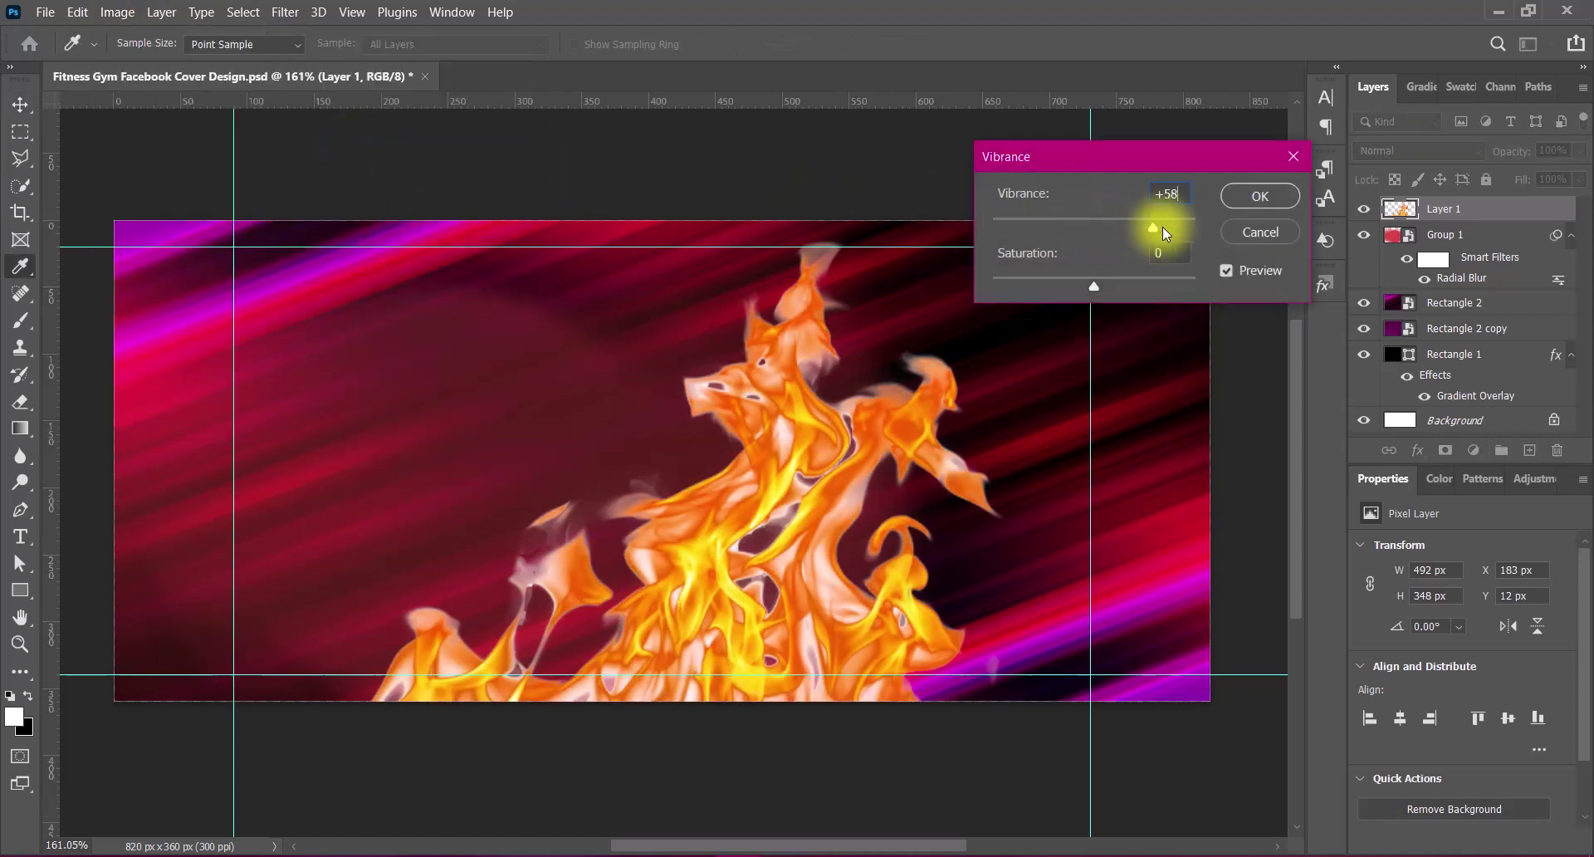
click(1260, 196)
key(v)
- Lower the fire layer's contrast to -50 with Brightness/Contrast
click(117, 12)
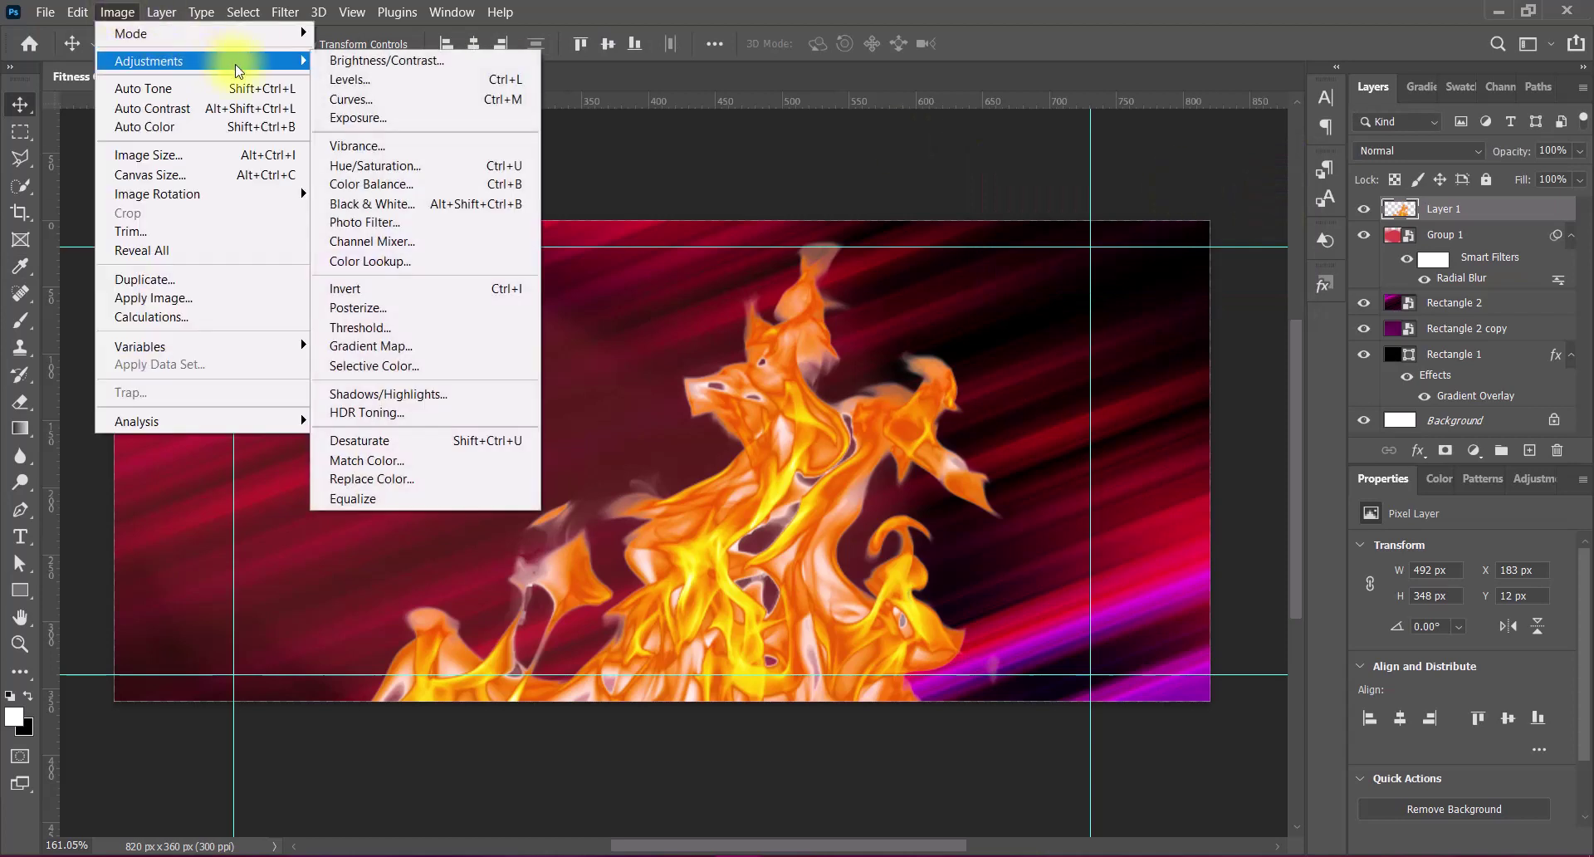
click(365, 47)
drag(307, 232, 134, 212)
click(457, 160)
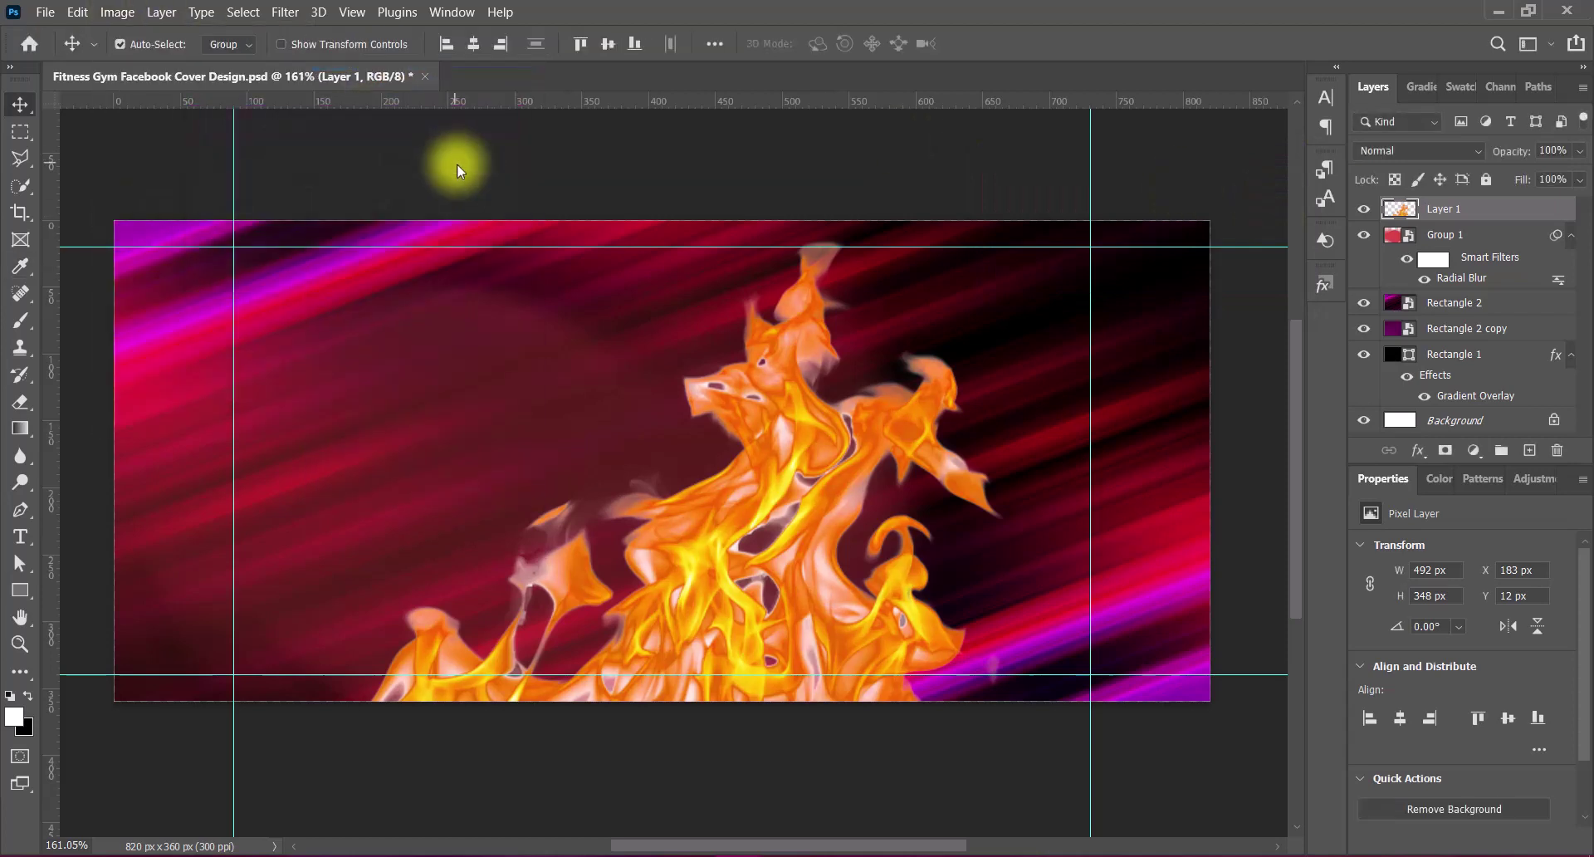
- Rotate the fire 90° counterclockwise, flip it vertically, enlarge to ~126%, and place it at the right side
key(ctrl+t)
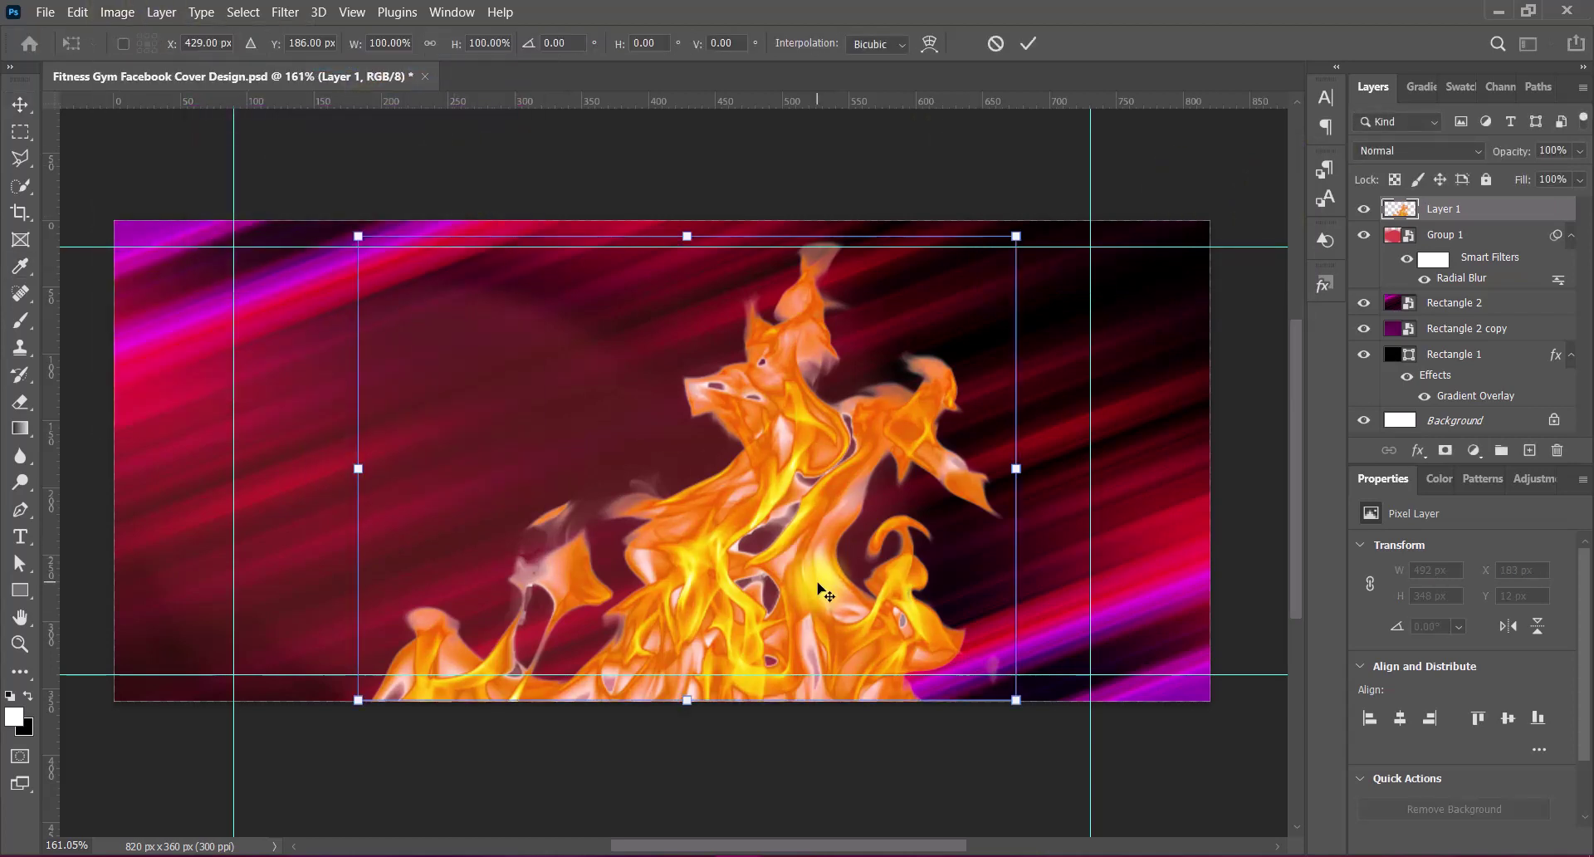
right_click(805, 575)
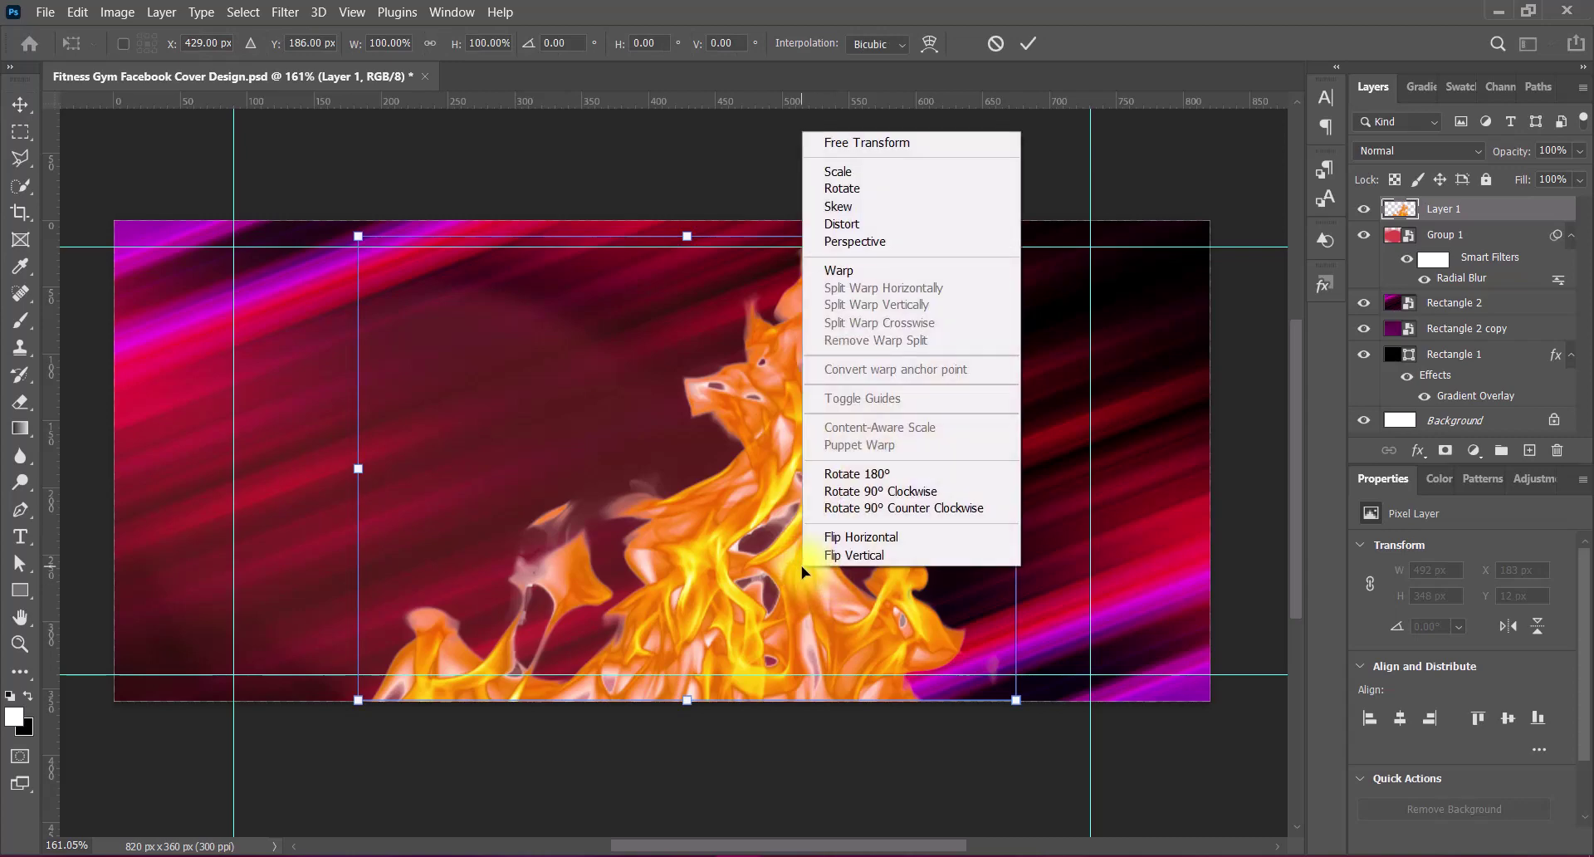
click(893, 509)
drag(860, 486, 1220, 490)
right_click(1020, 496)
click(1023, 451)
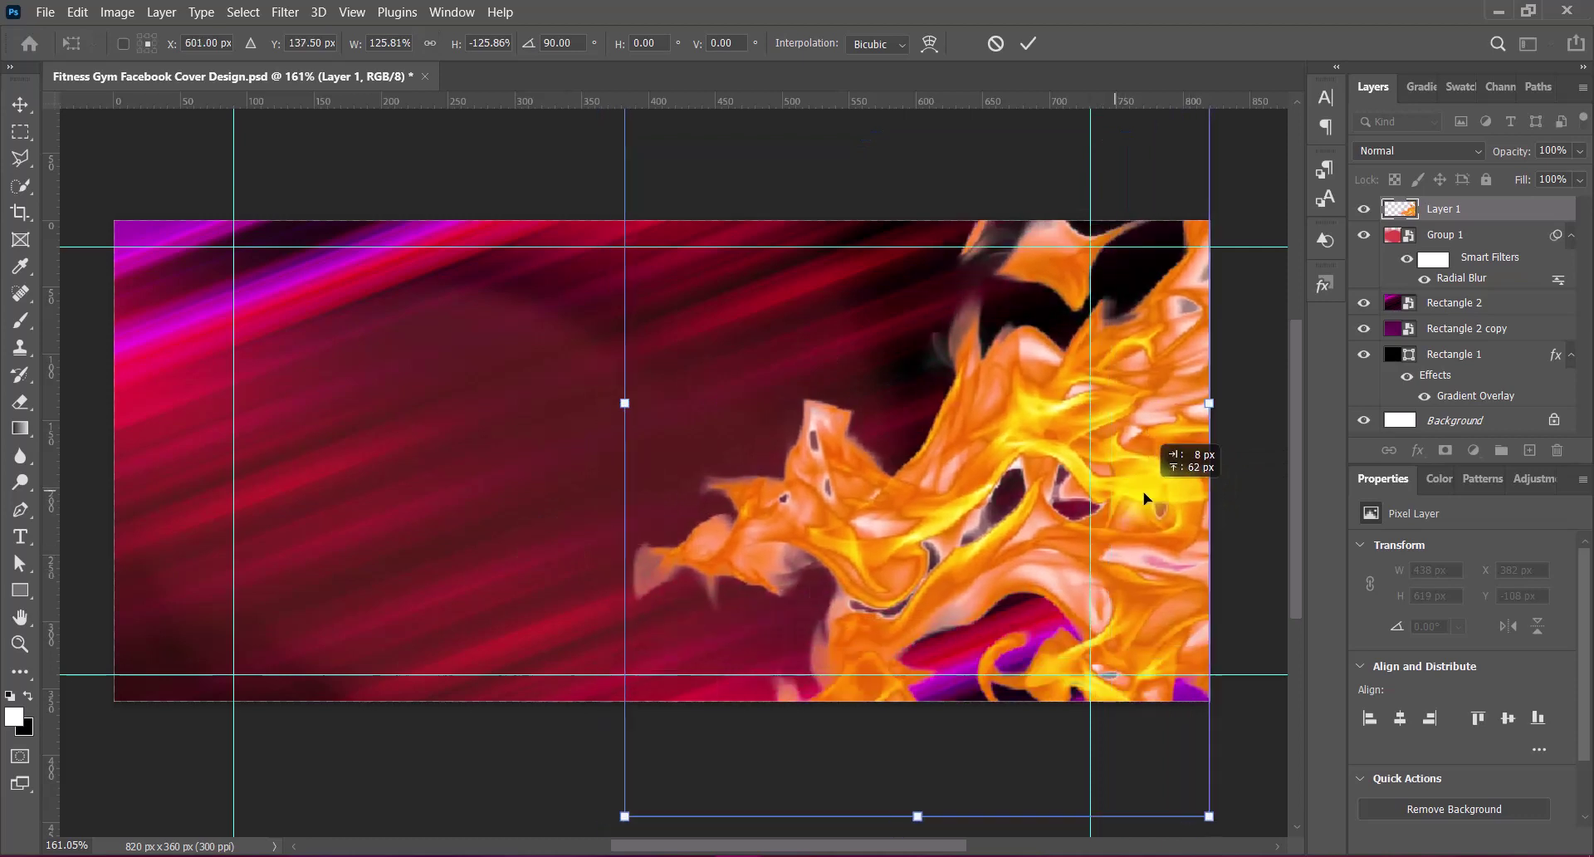
drag(624, 405, 553, 404)
drag(1146, 573, 1148, 511)
key(Return)
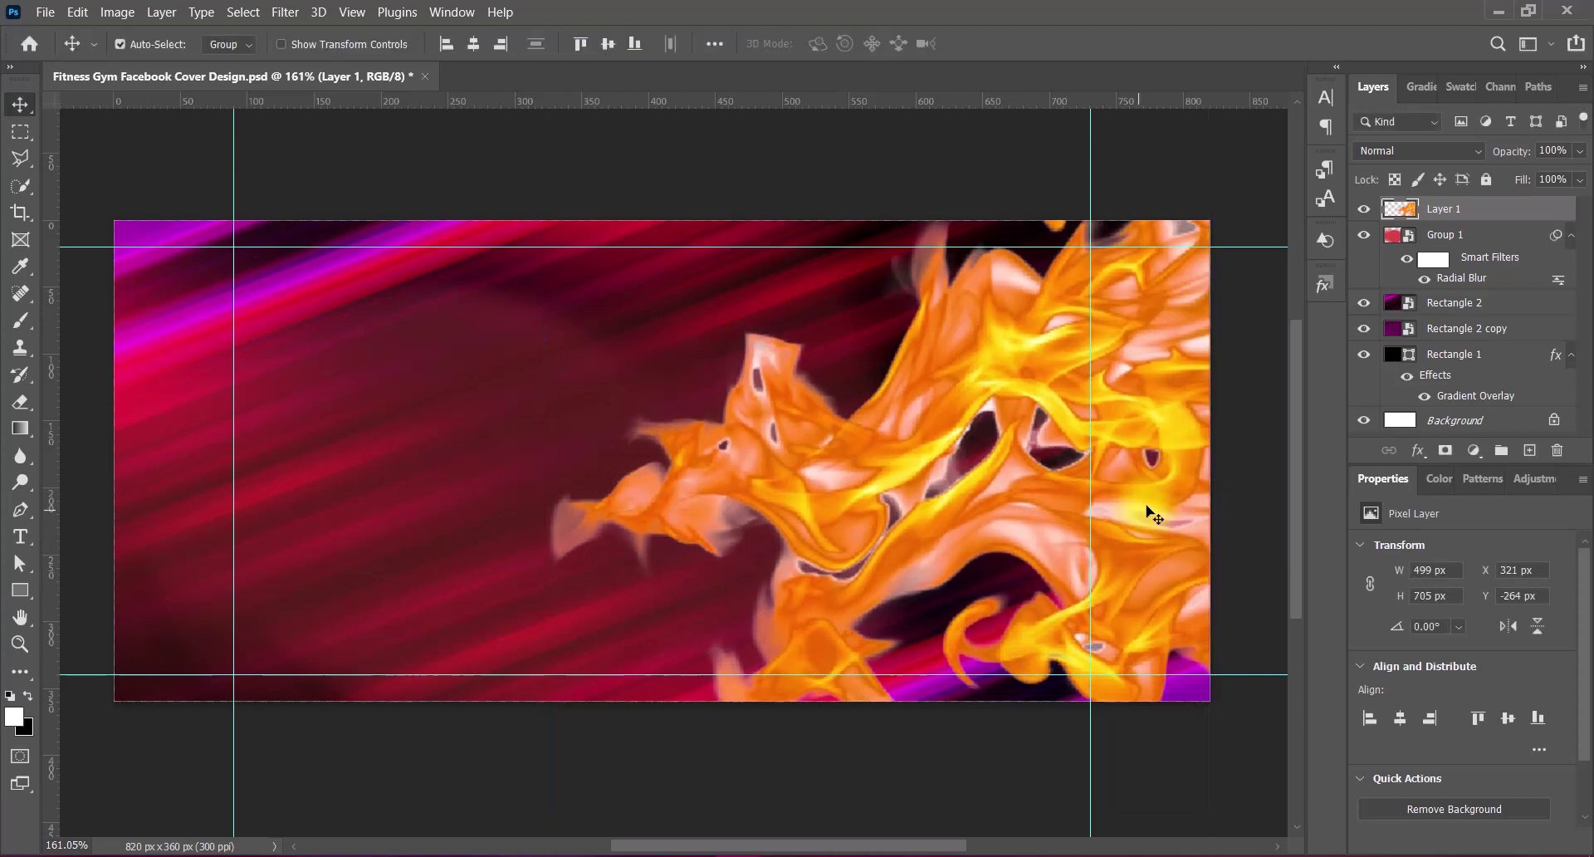
- Preview several blend modes on the fire layer and settle on Overlay
click(1411, 150)
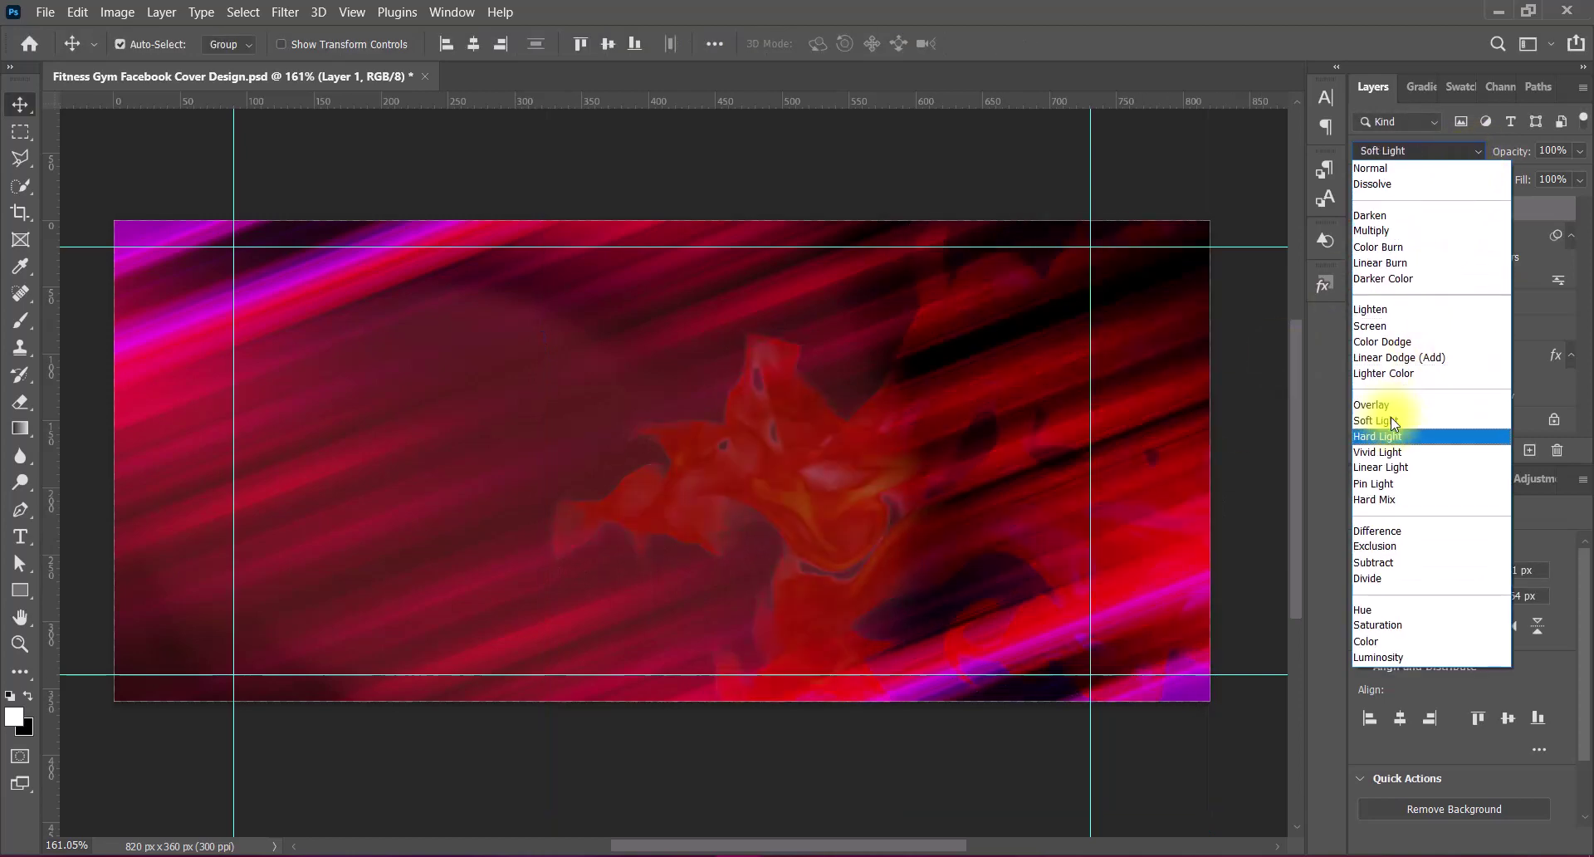
key(Down)
key(Down)
key(Down)
key(Down)
key(Down)
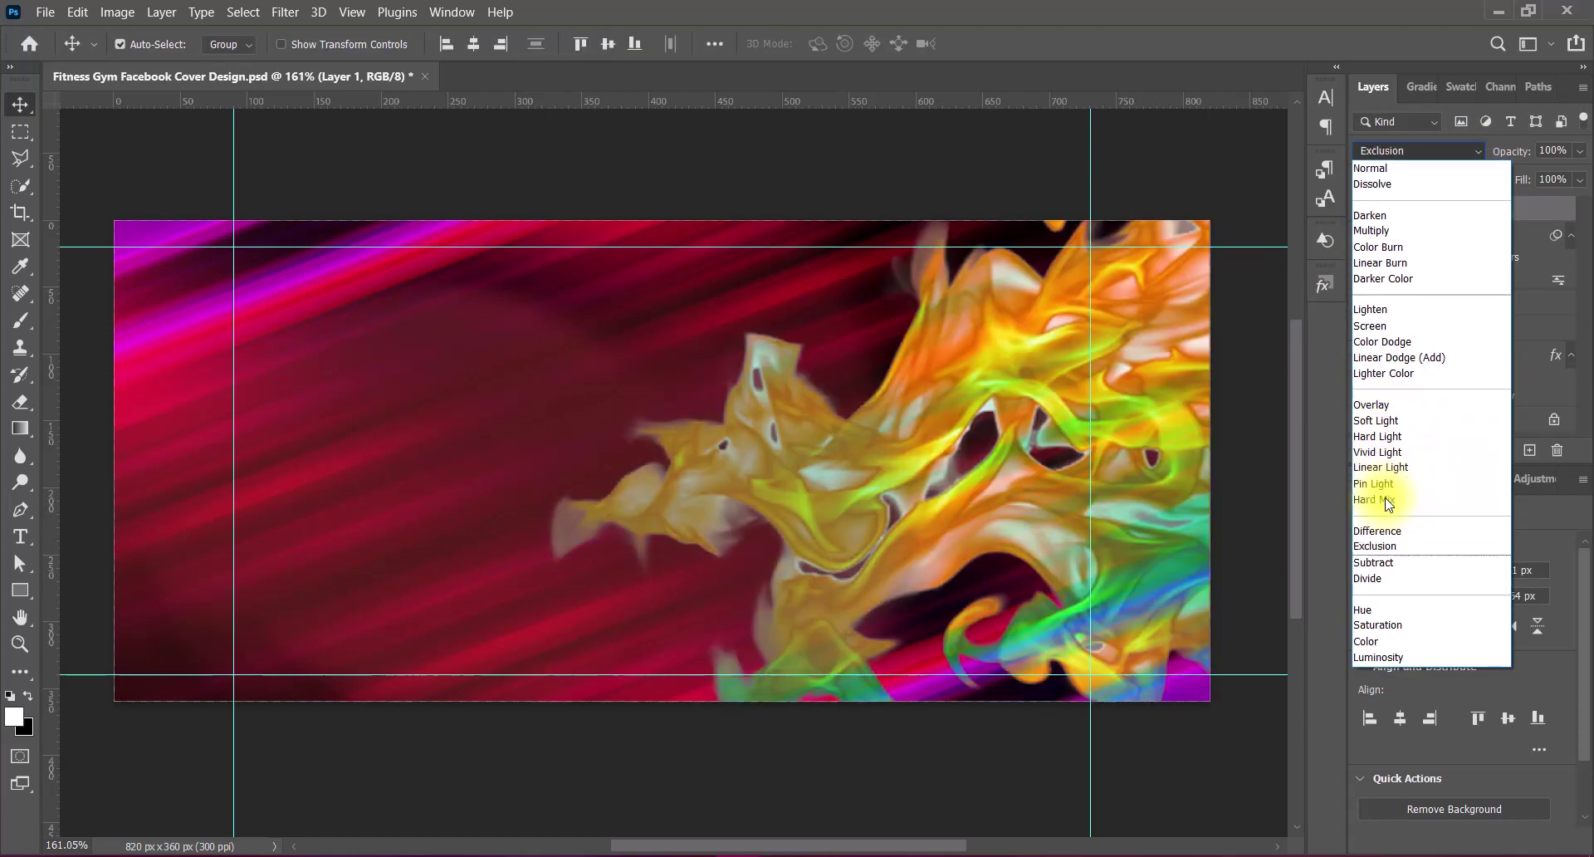
key(Down)
key(Down)
key(Down)
key(Down)
key(Down)
key(Down)
key(Down)
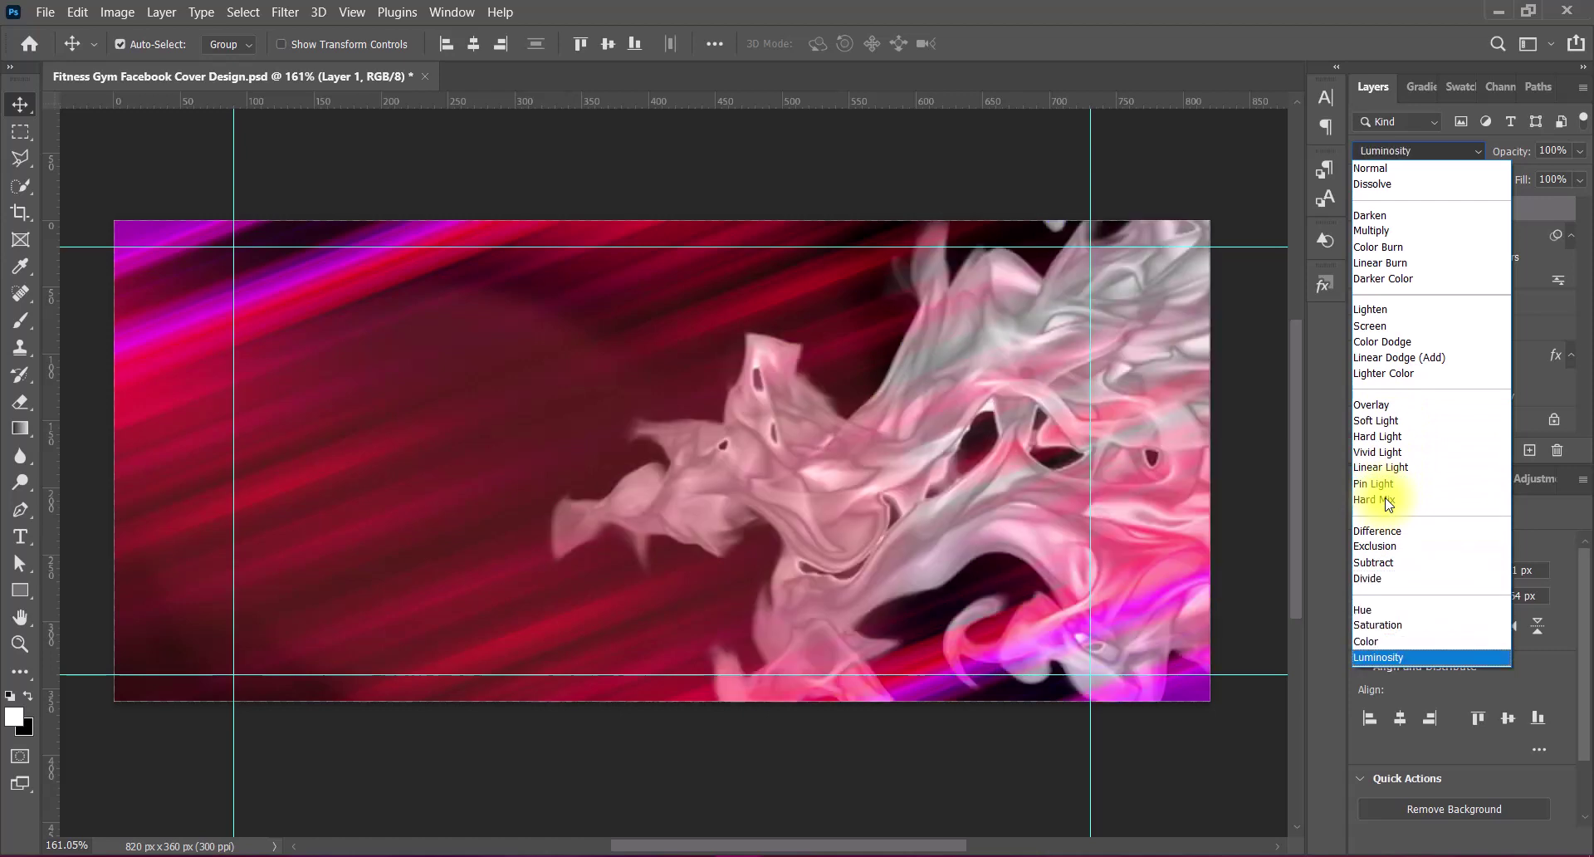
key(Up)
key(Up)
key(Up)
key(Up)
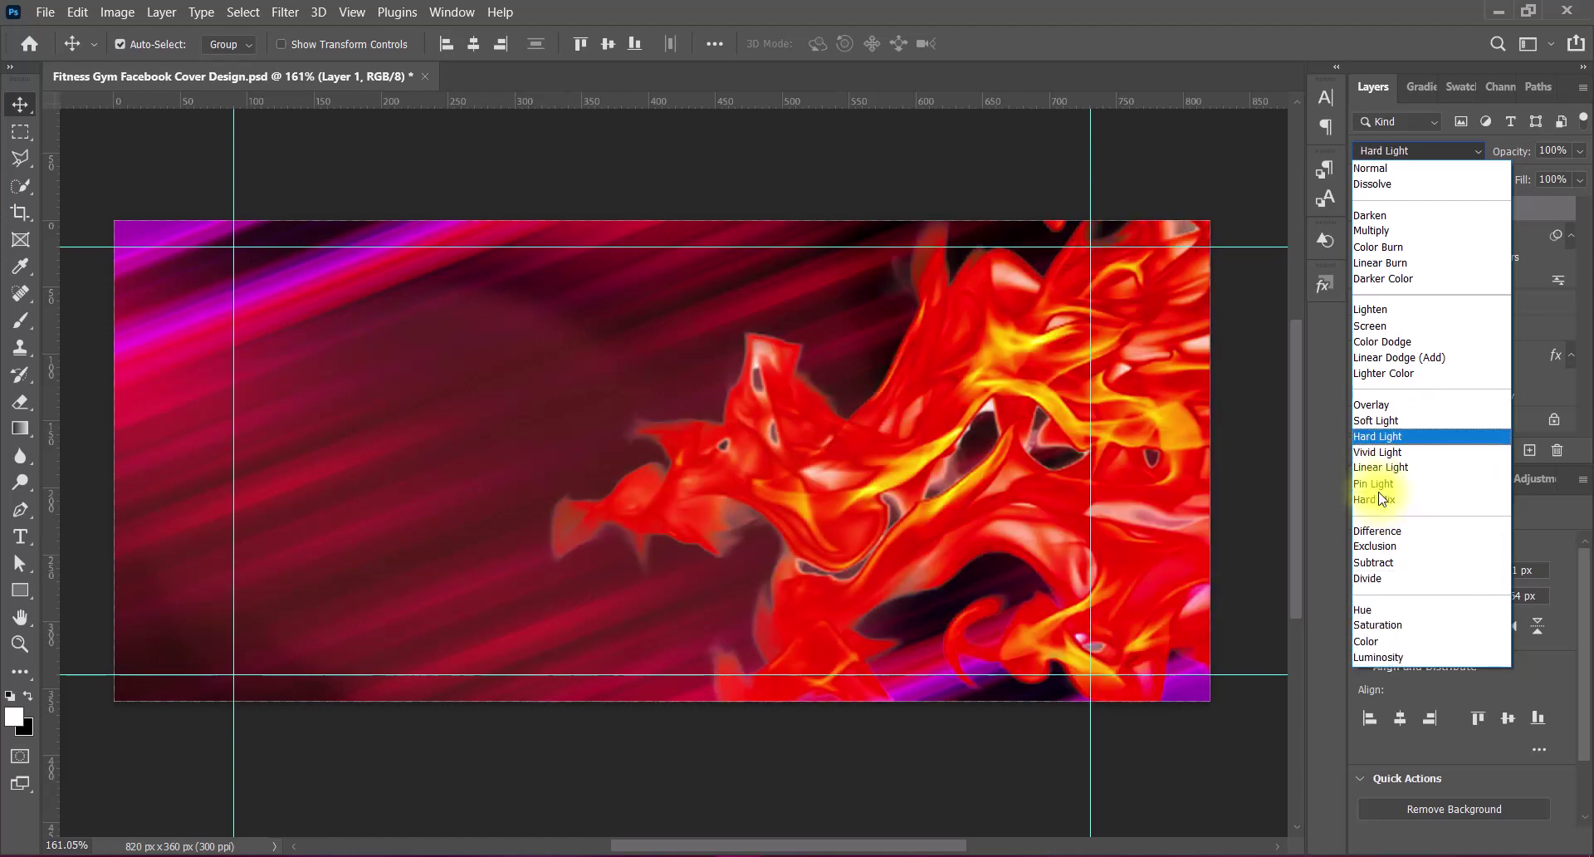
key(Up)
key(Up)
key(Up)
key(Up)
key(Up)
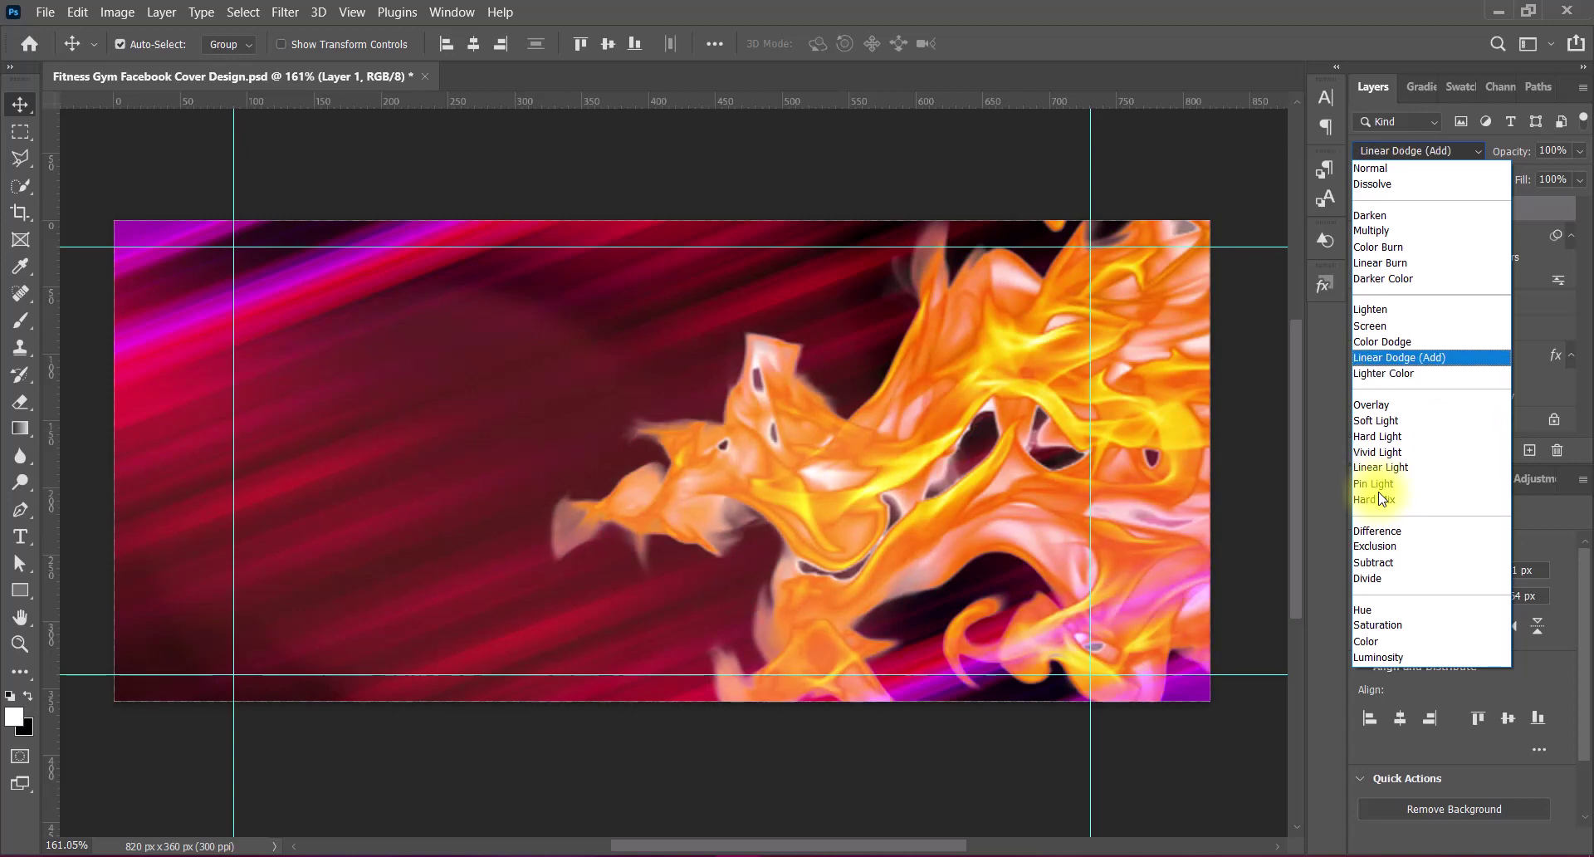
key(Up)
key(Up)
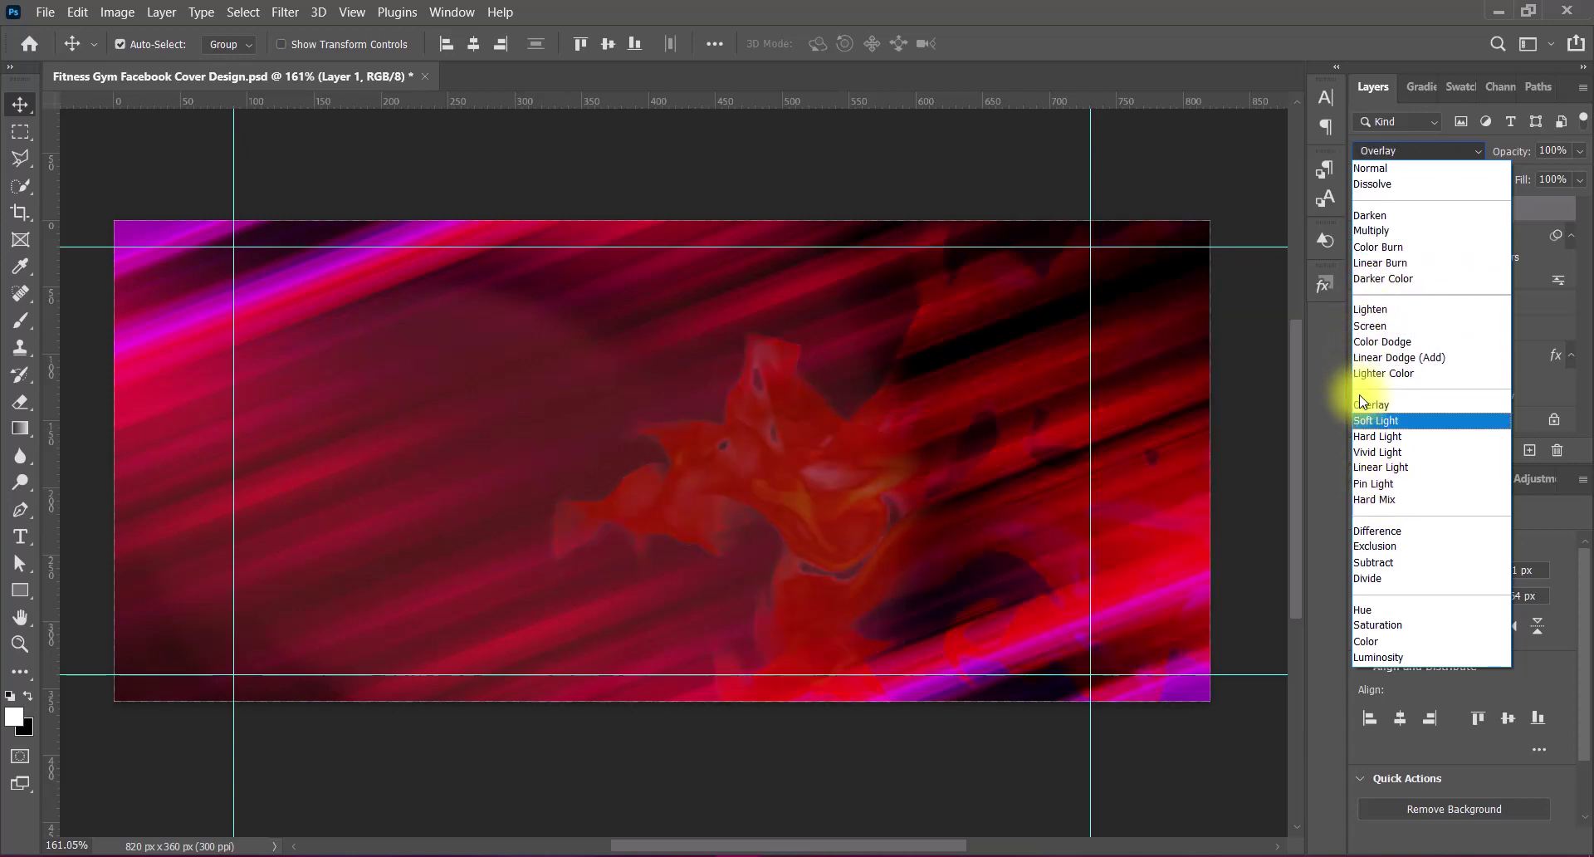
key(Down)
key(Down)
key(Down)
key(Down)
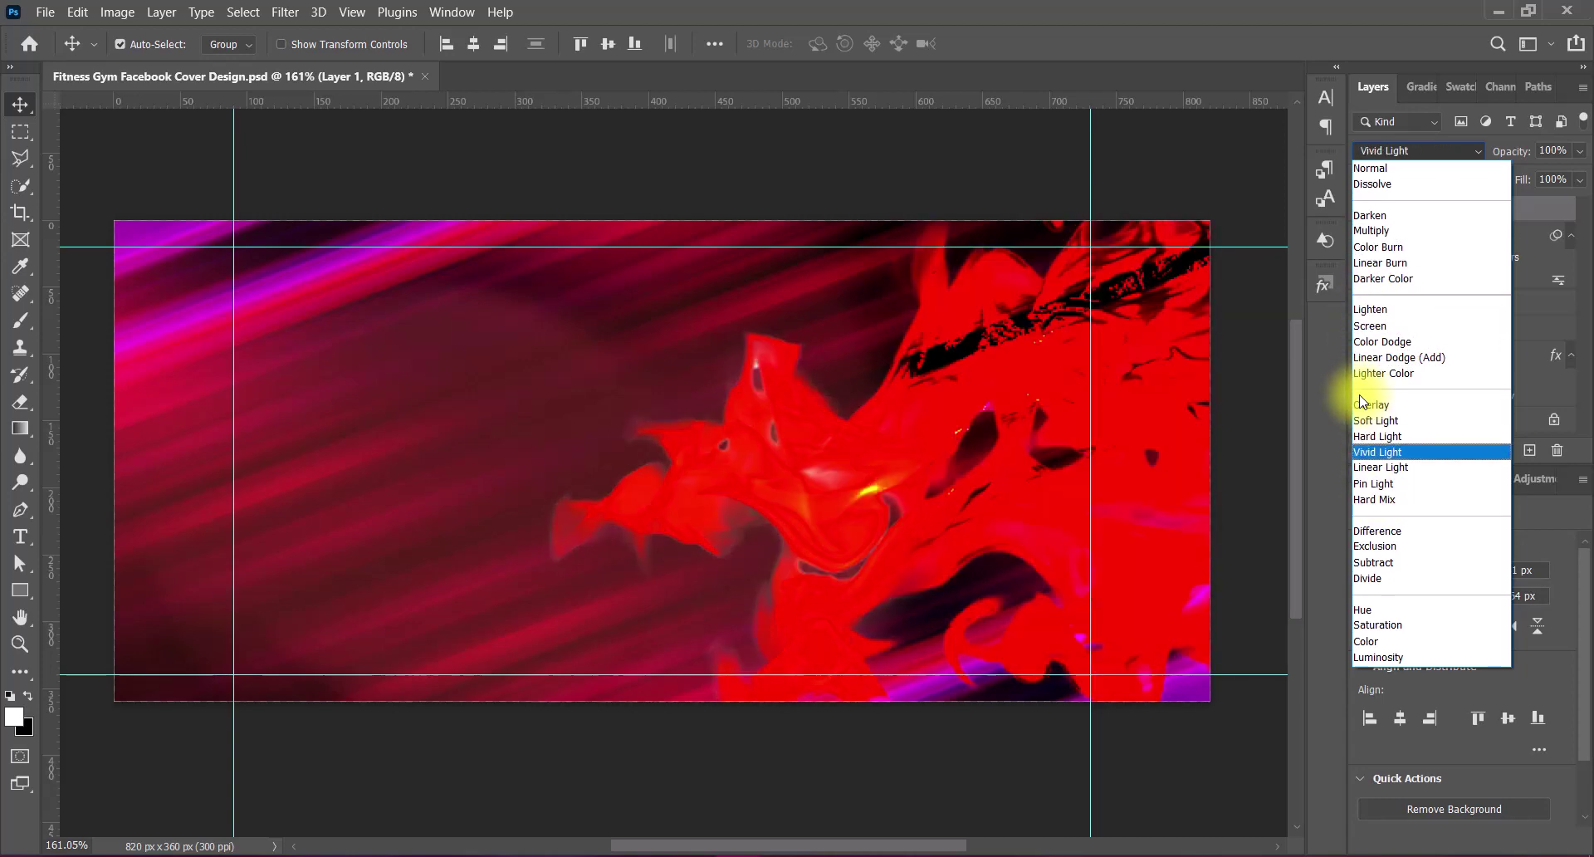
key(Down)
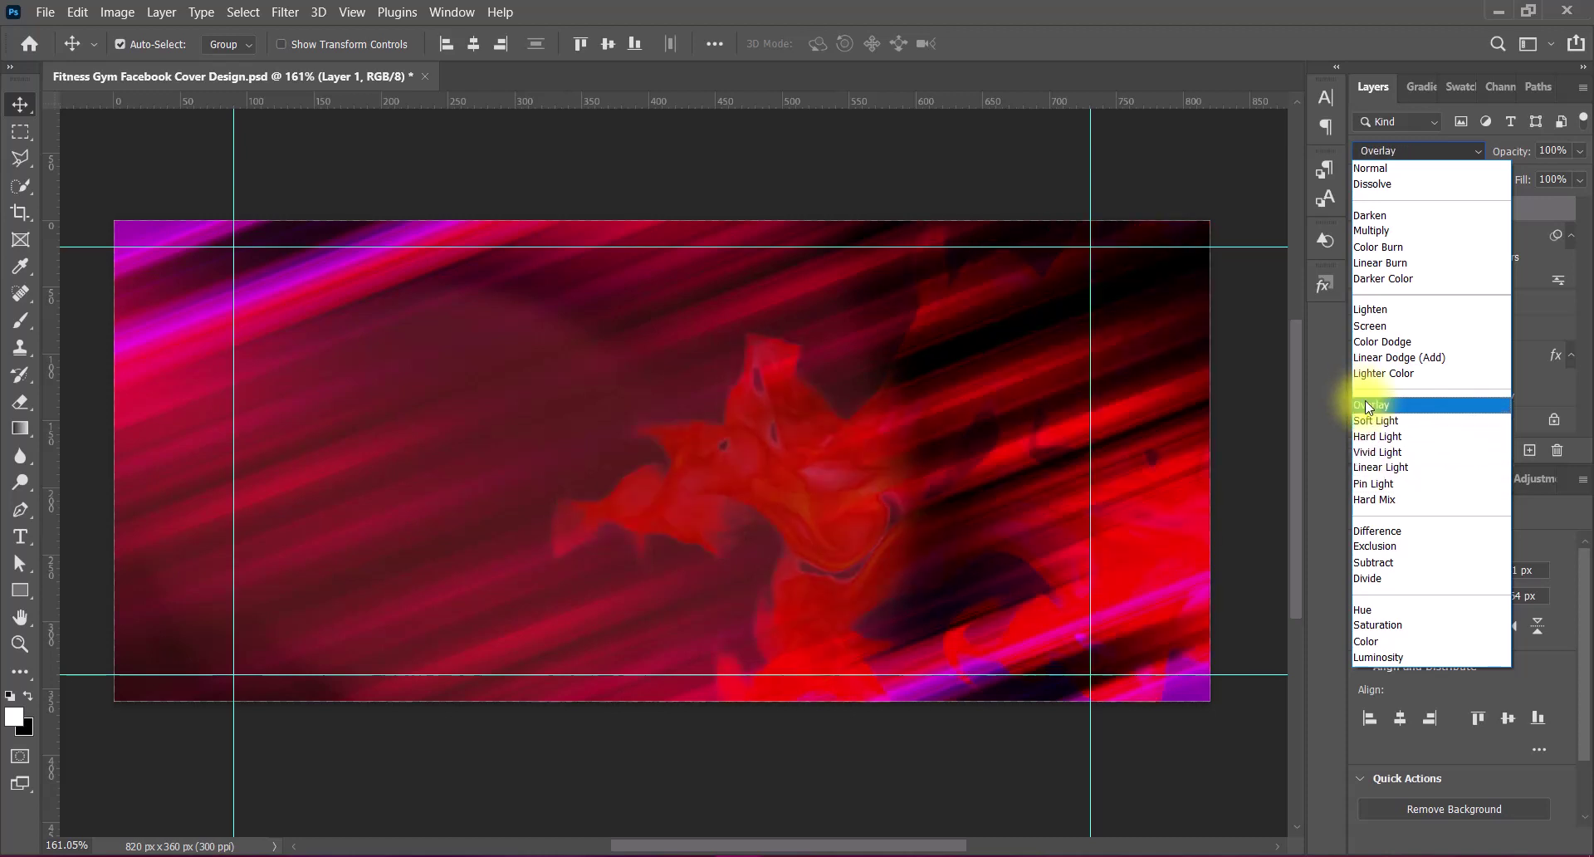
click(1366, 405)
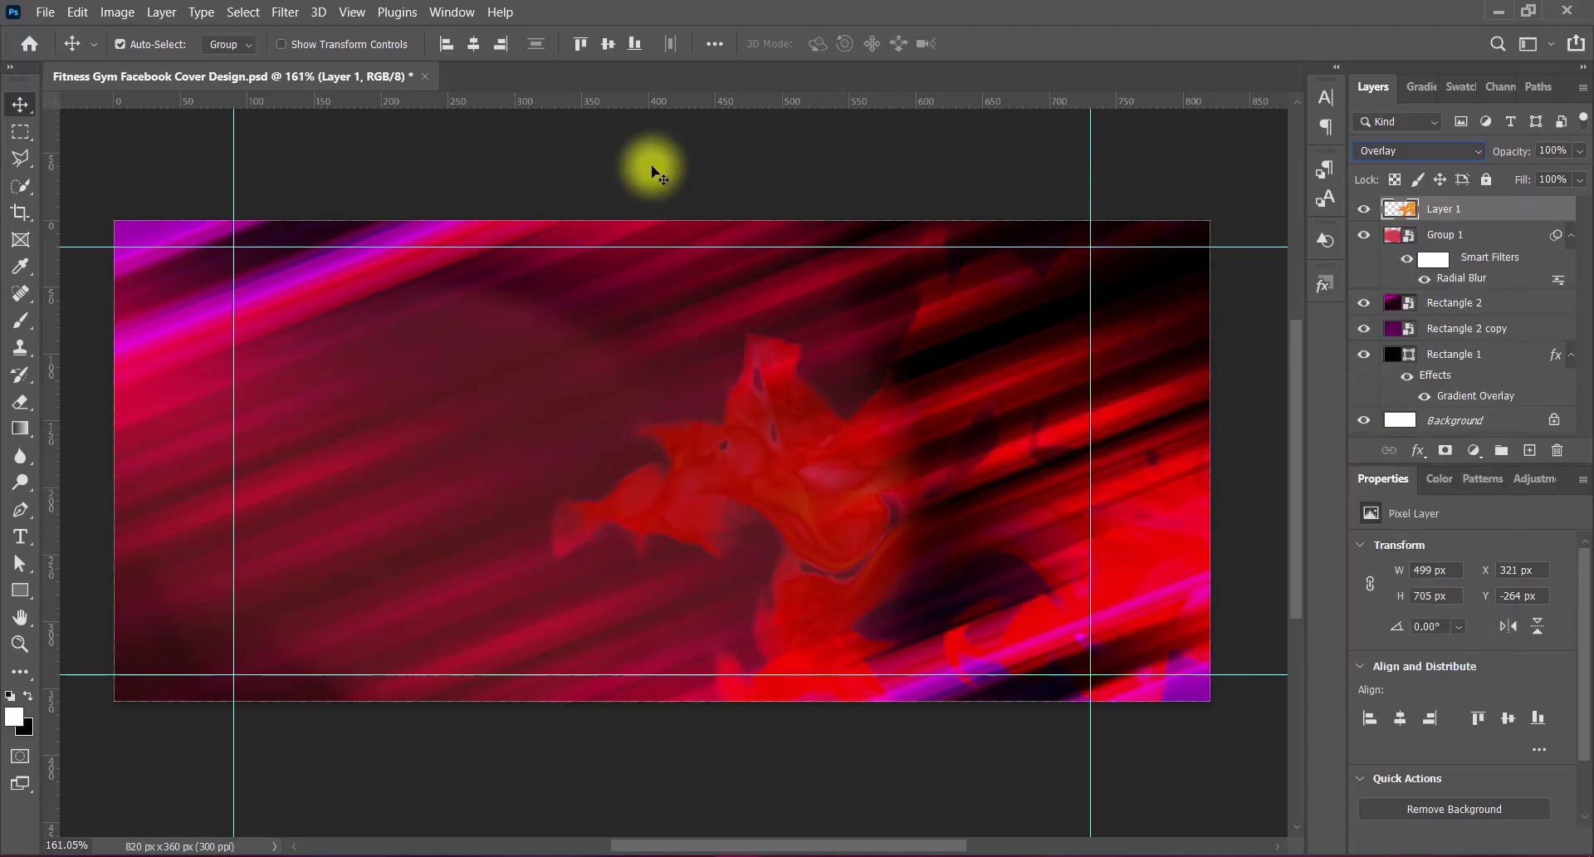
- Apply a 12-pixel Motion Blur to the fire layer
click(117, 12)
mouse_move(399, 261)
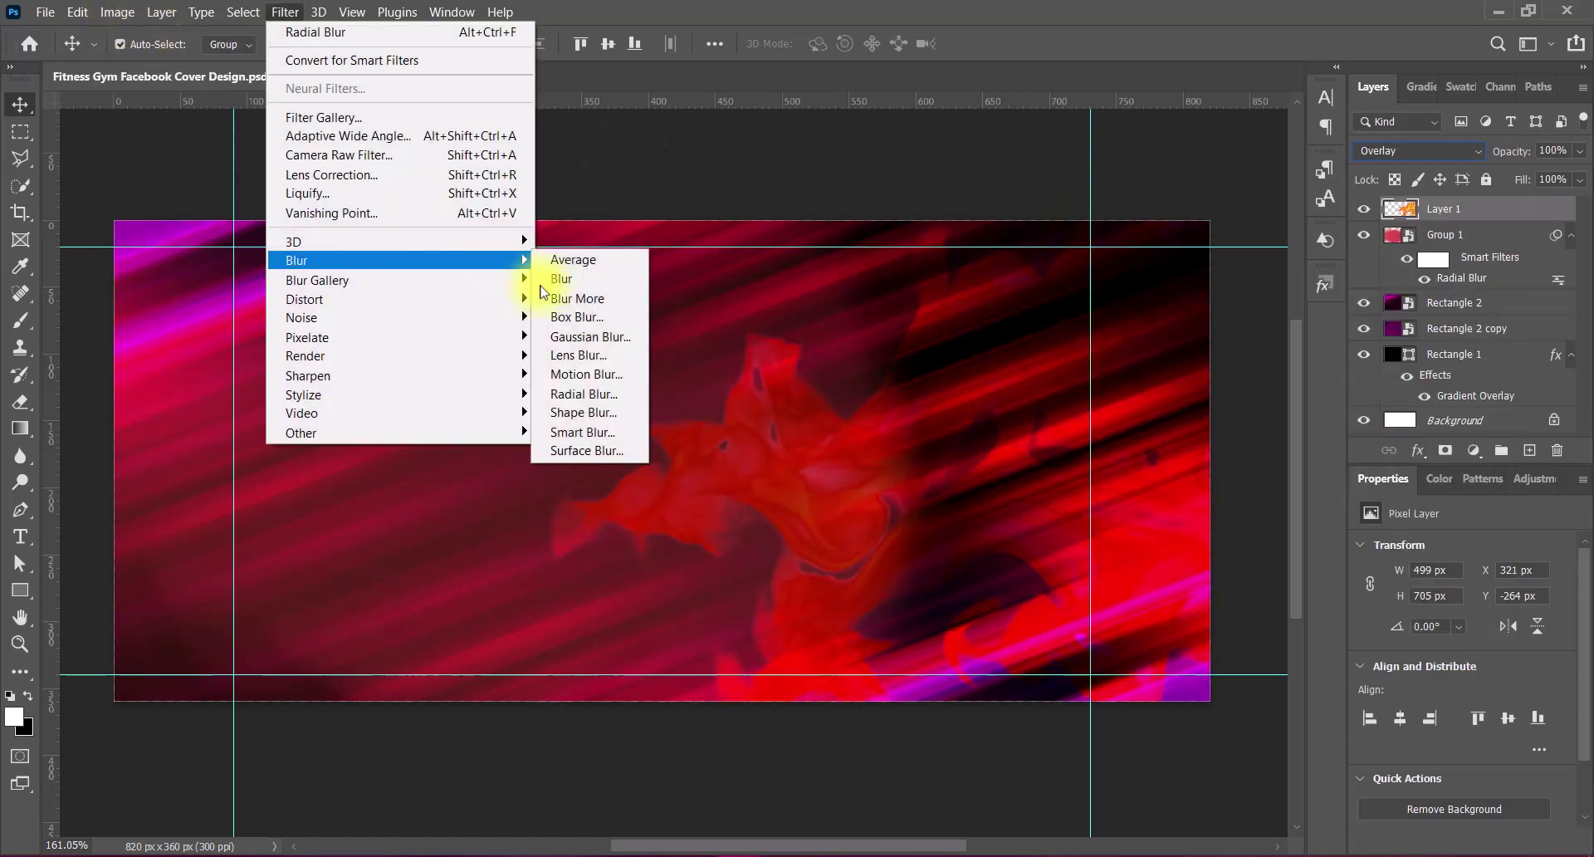
click(585, 375)
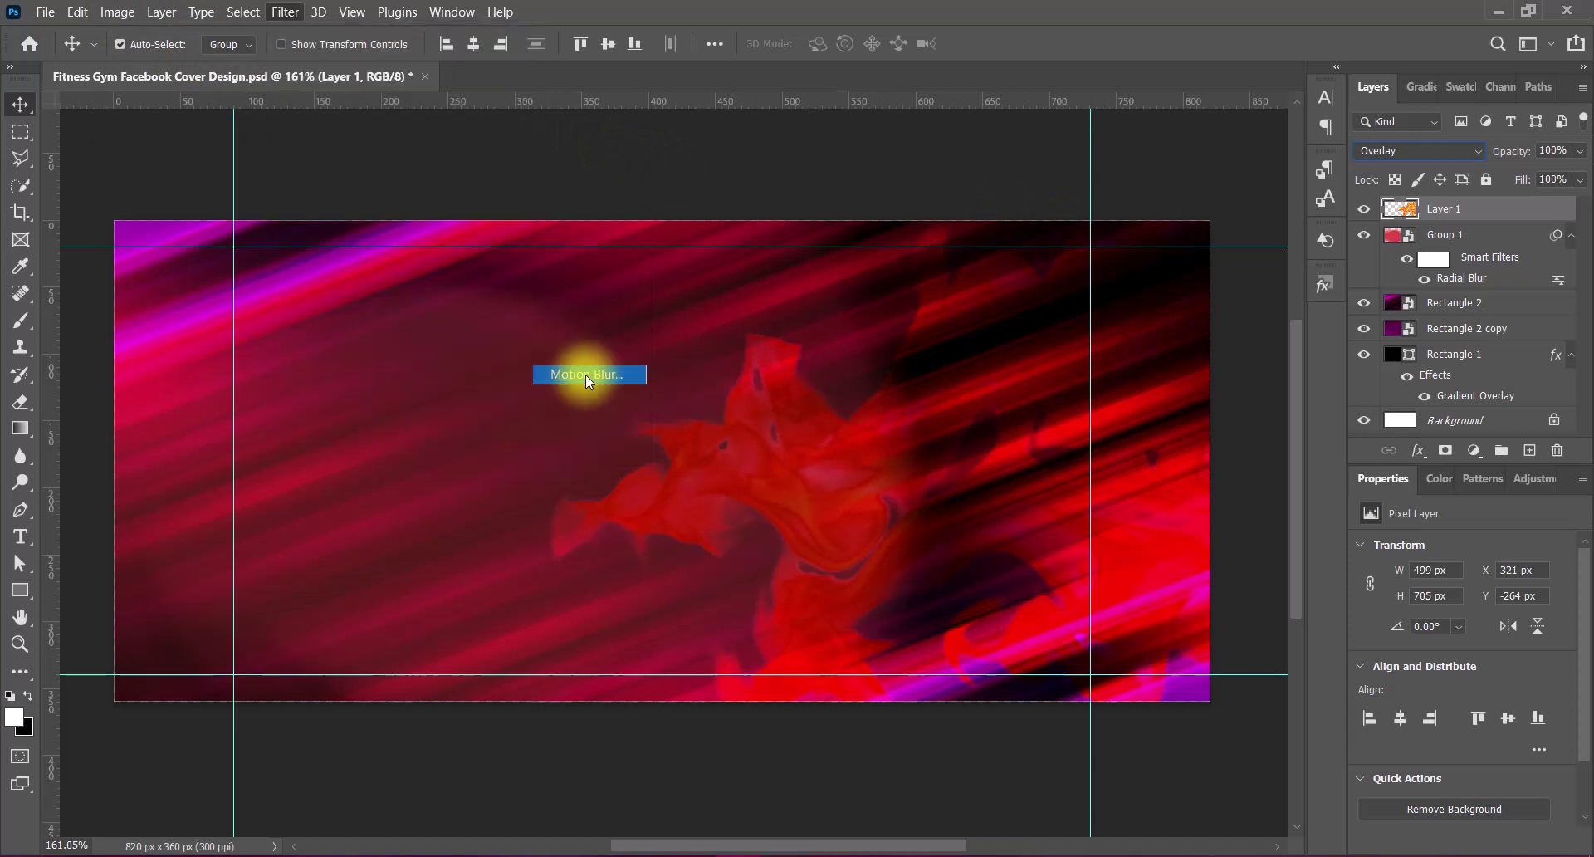
text(100)
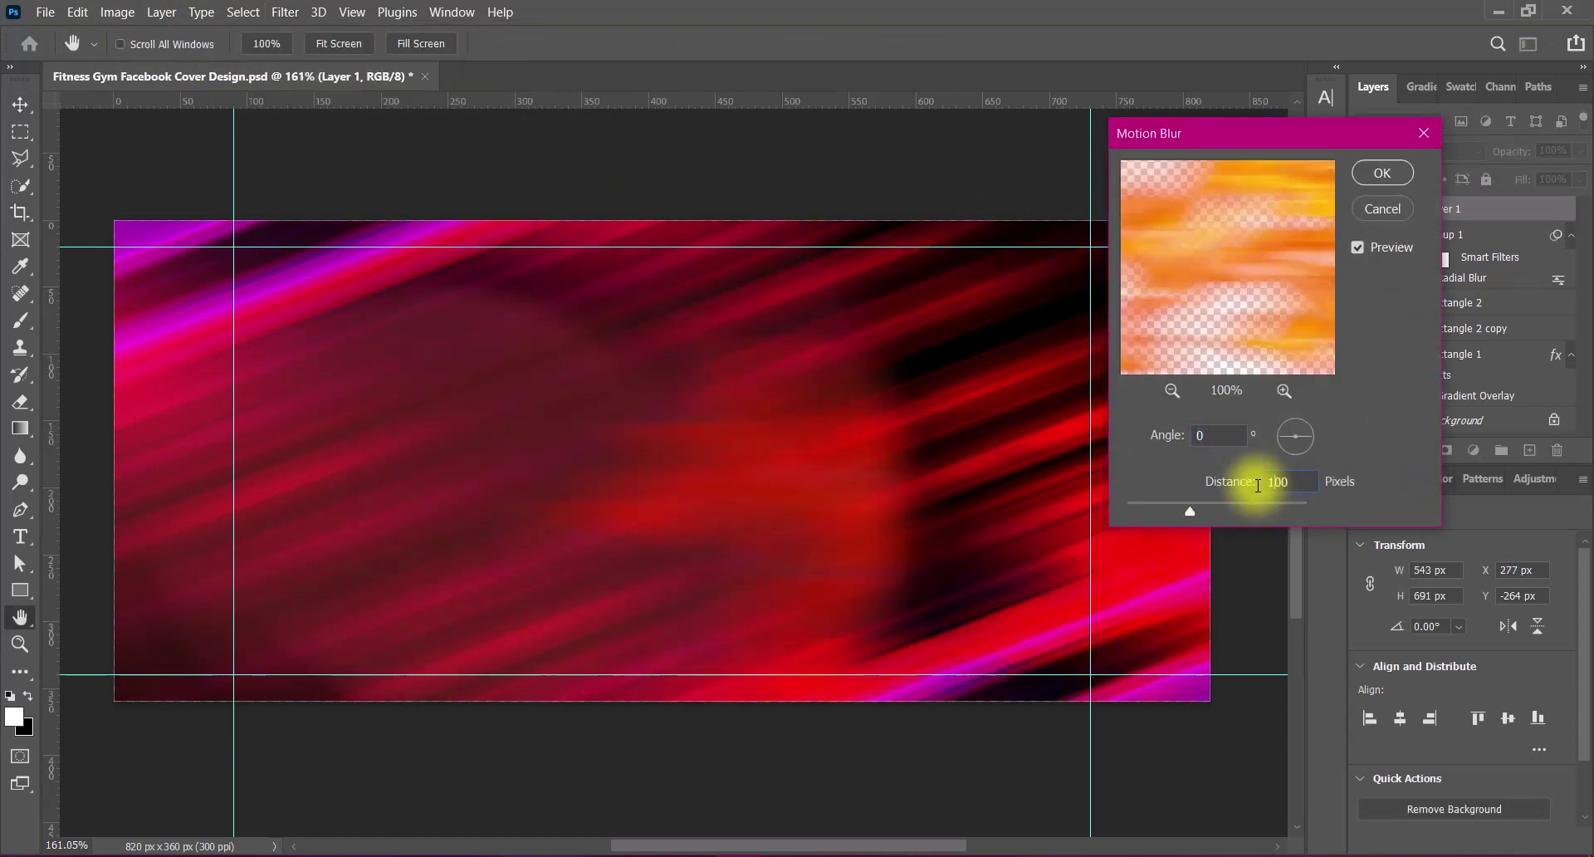
text(33)
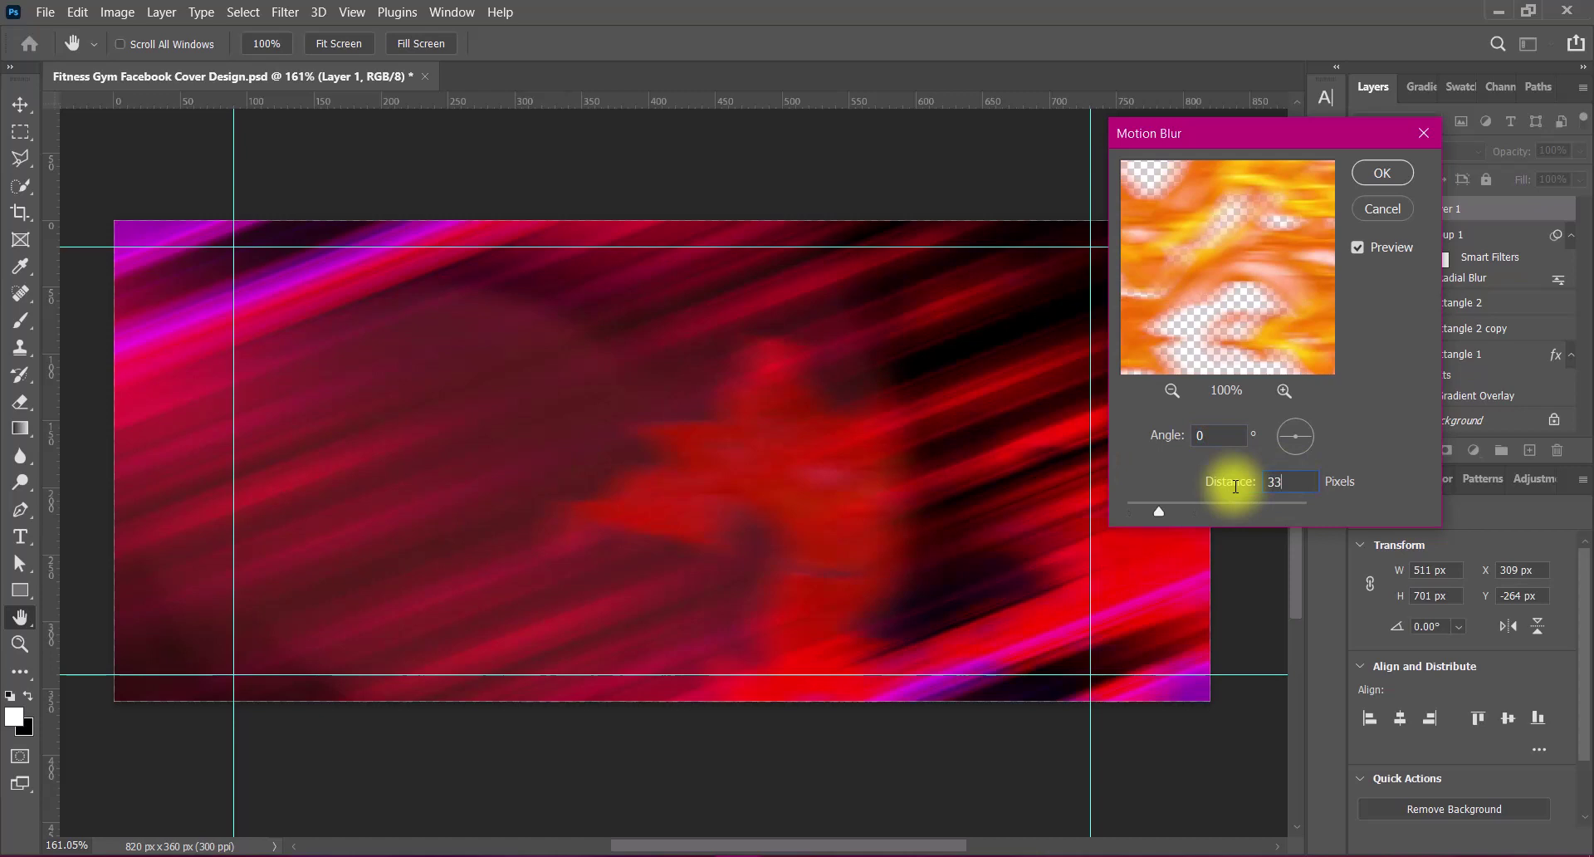
mouse_move(1288, 482)
mouse_down()
mouse_move(1226, 488)
mouse_move(1243, 488)
mouse_up()
text(12)
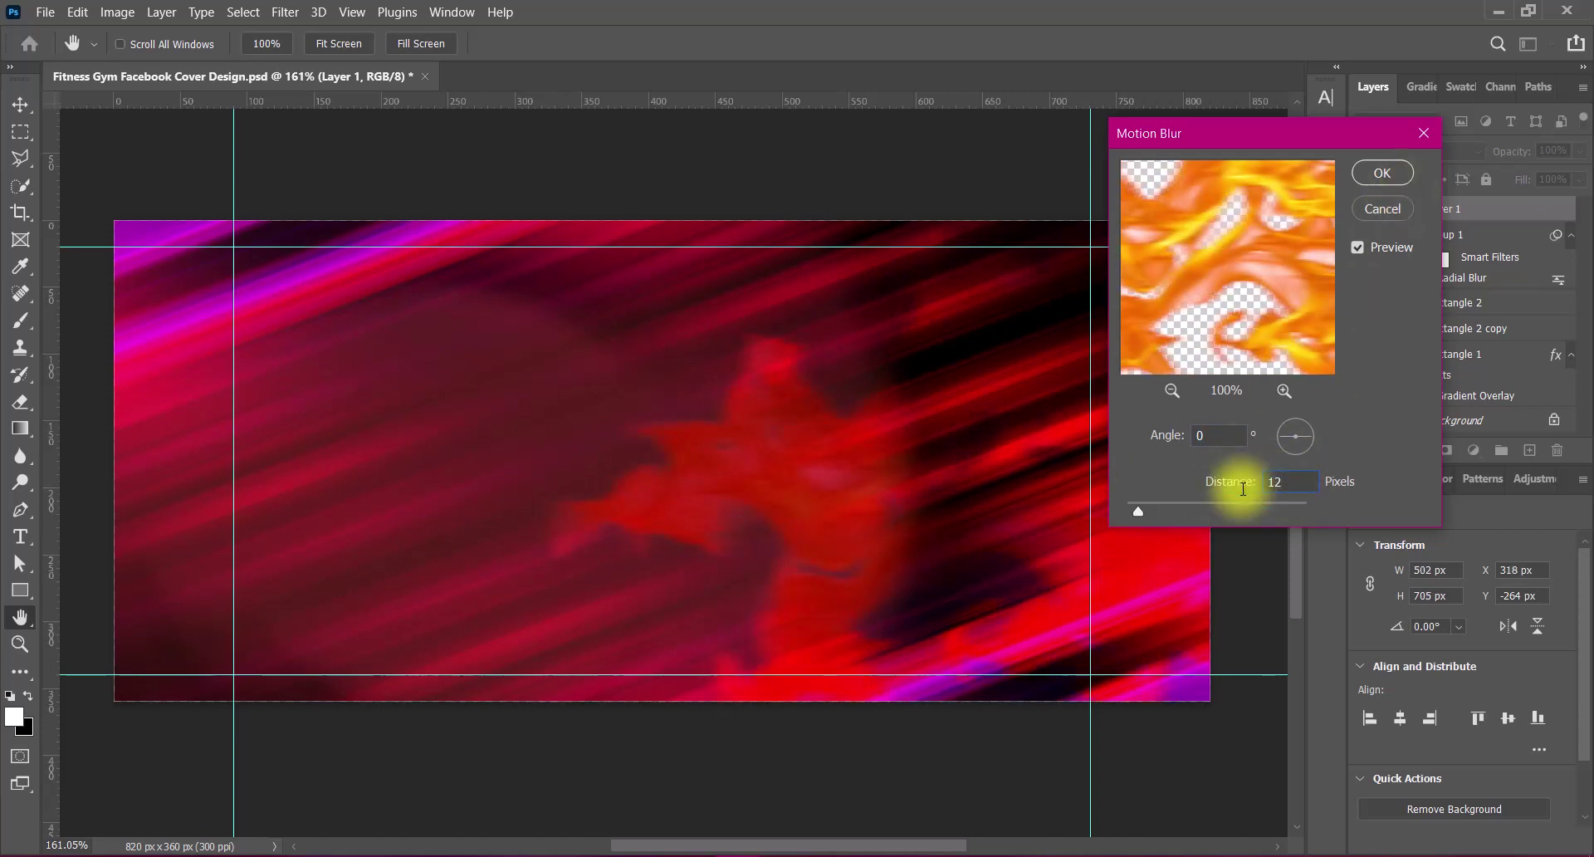
key(Return)
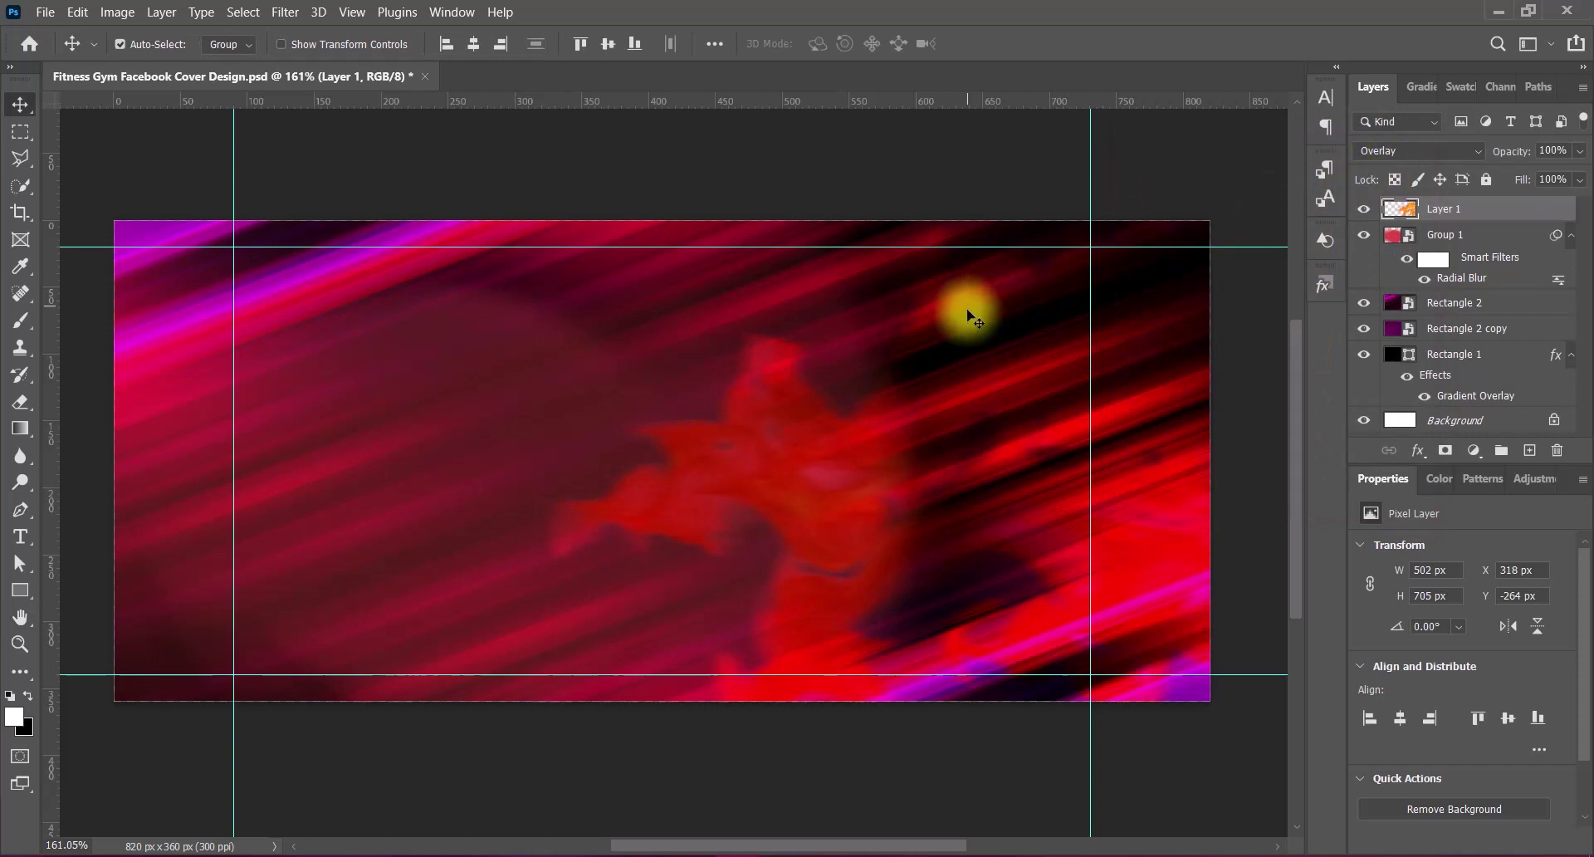
- Convert the fire to black and white using the Red Filter preset
click(117, 12)
mouse_move(199, 61)
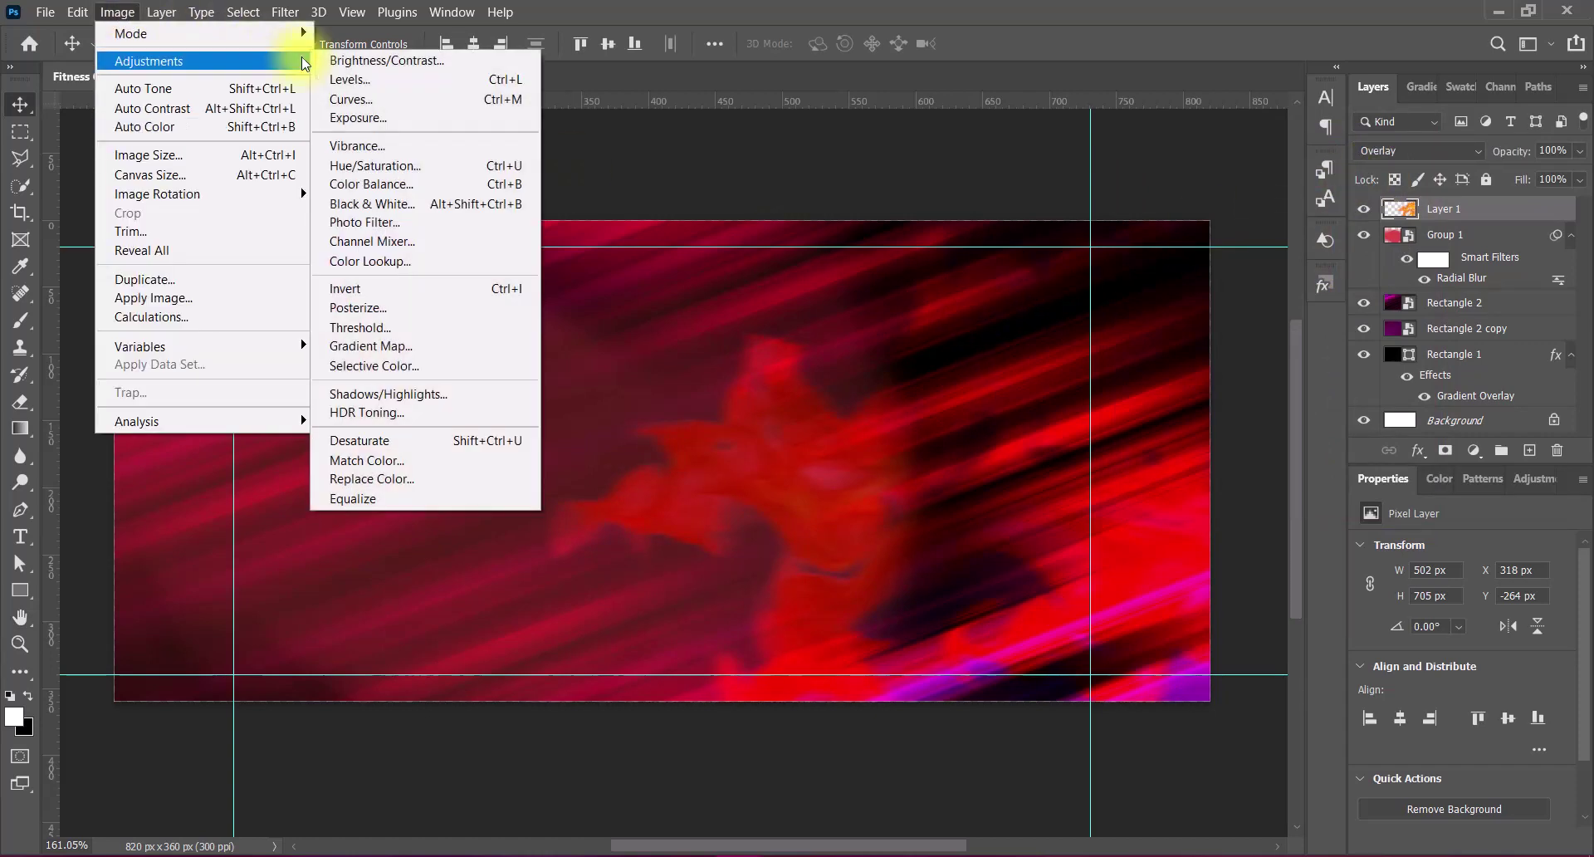
click(389, 207)
click(1104, 88)
click(1118, 332)
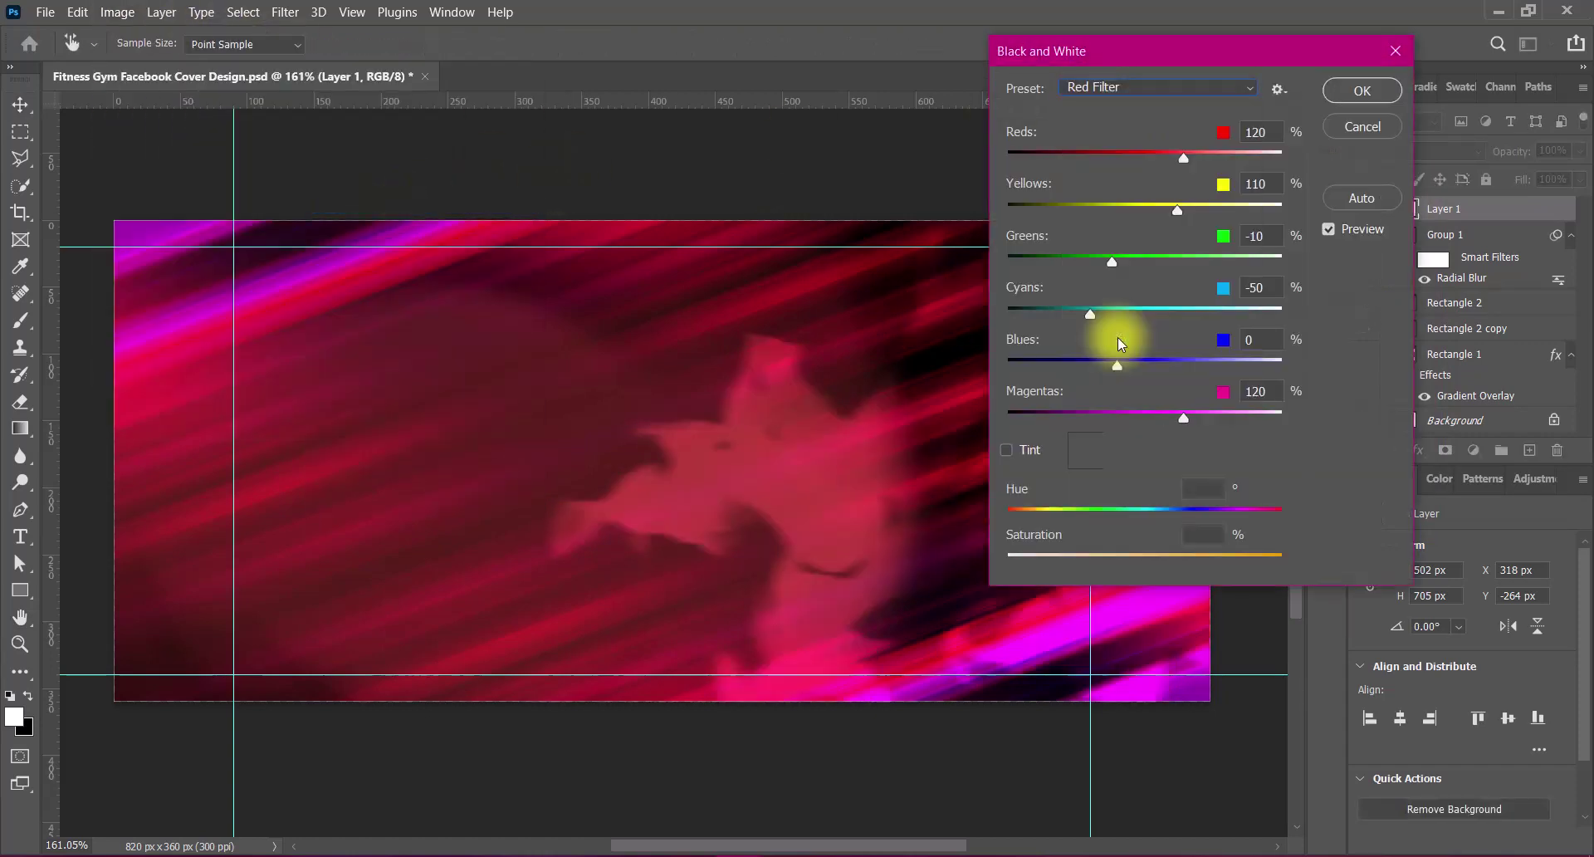
click(1370, 93)
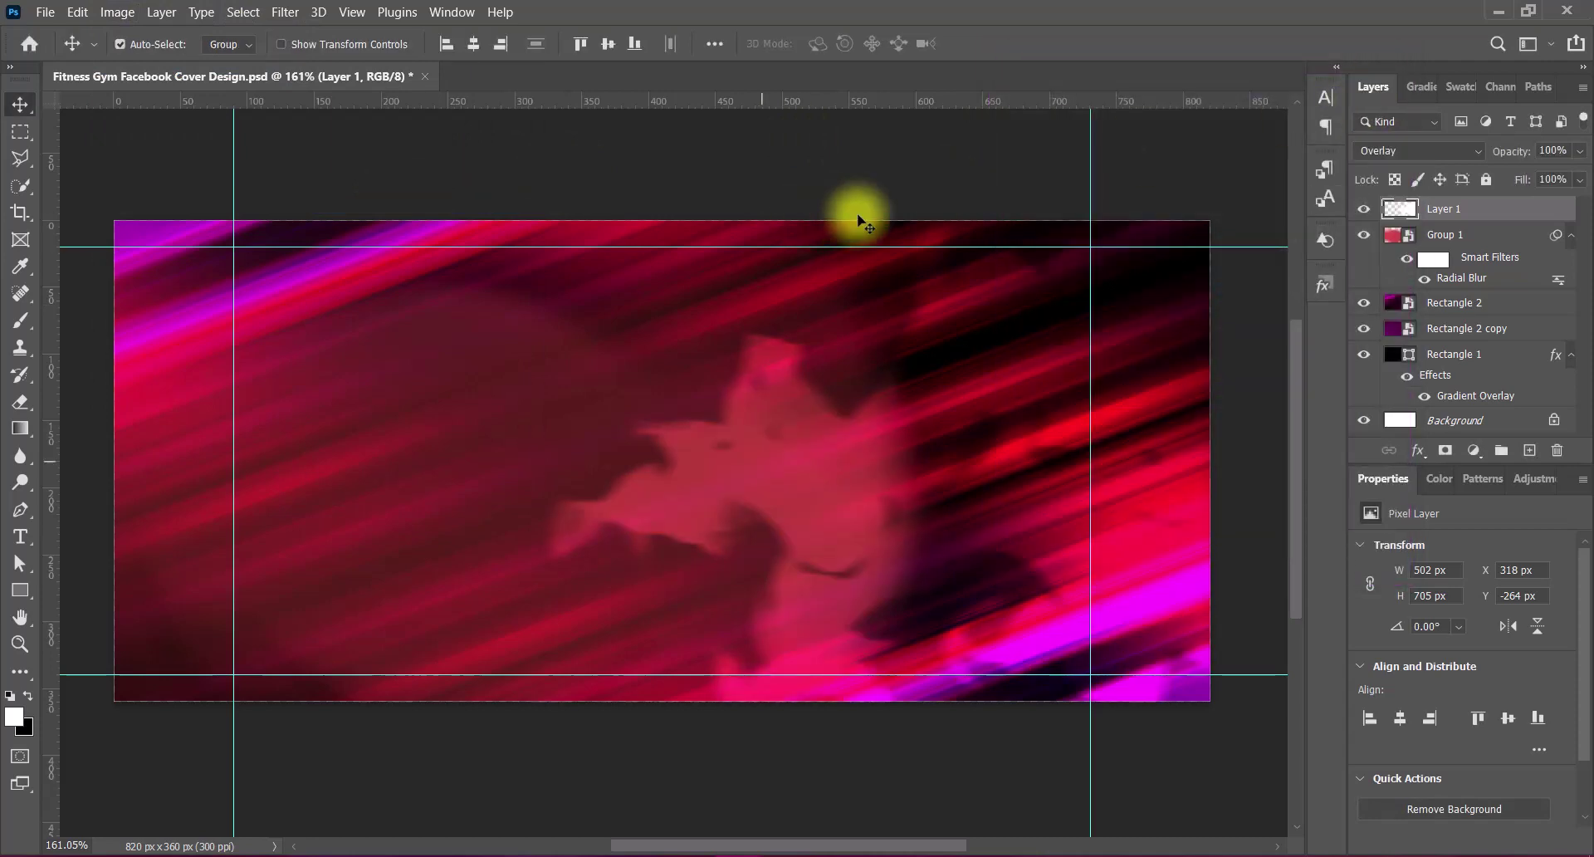
- Duplicate Layer 1, flip the copy vertically, enlarge it and rotate it about -19°
drag(1403, 211, 1531, 450)
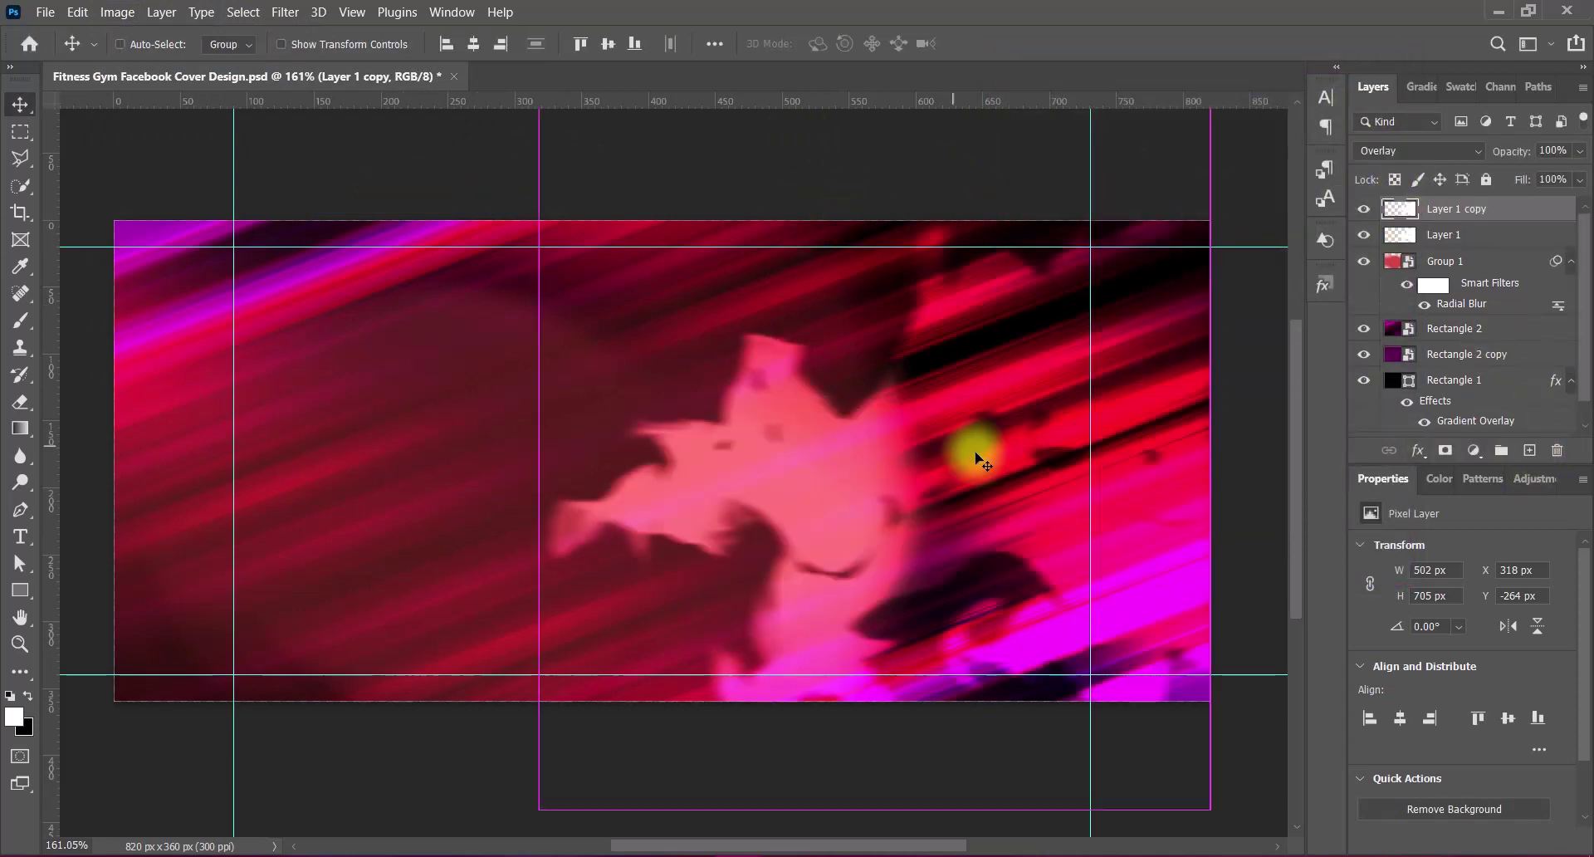
key(ctrl+t)
right_click(896, 467)
click(930, 450)
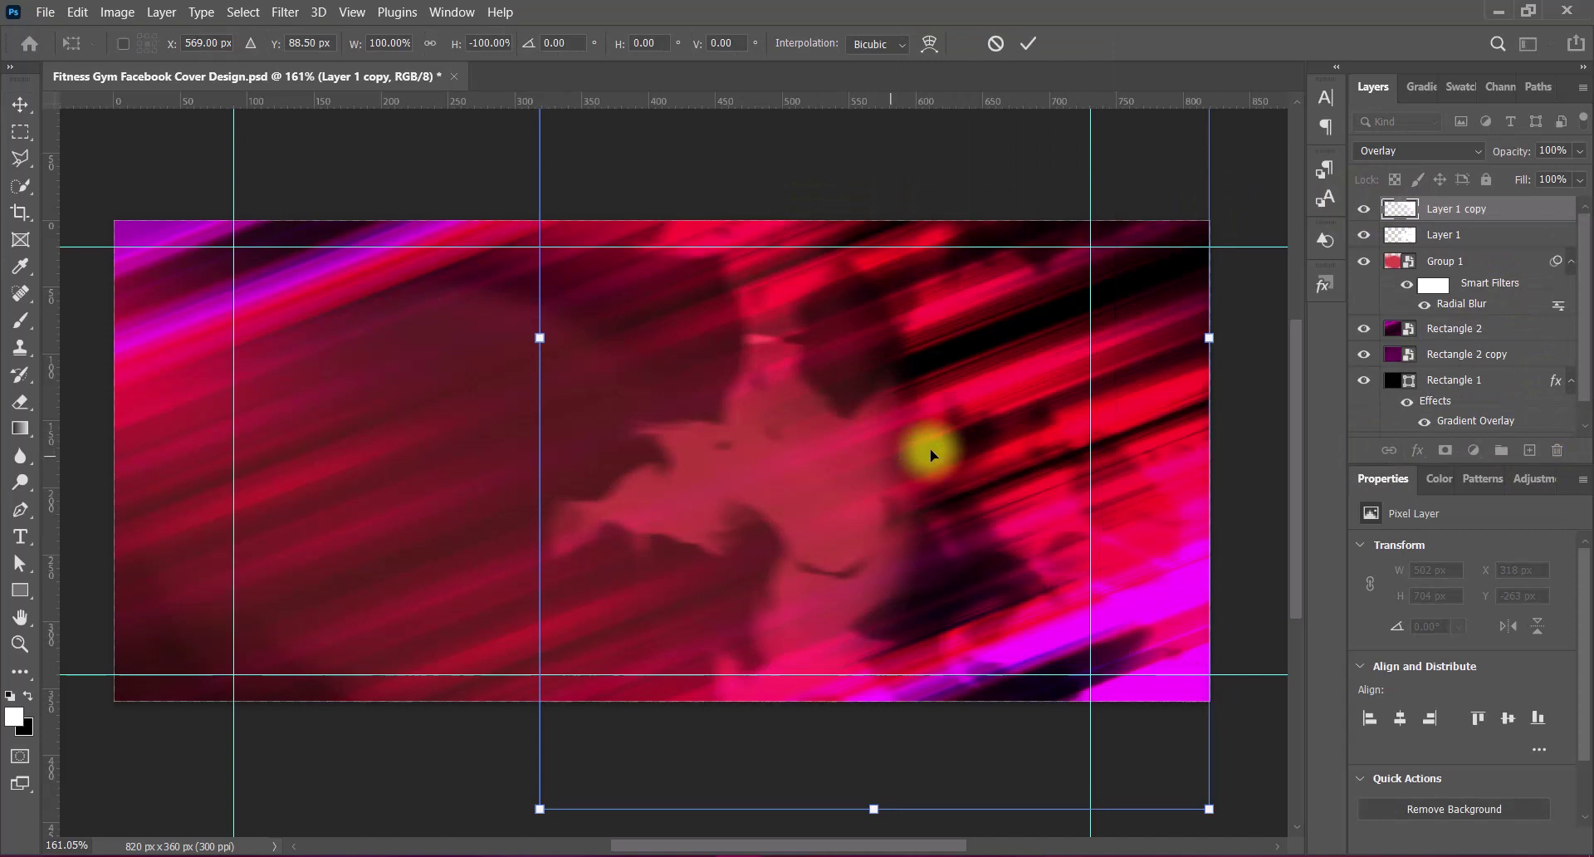
drag(909, 316, 909, 421)
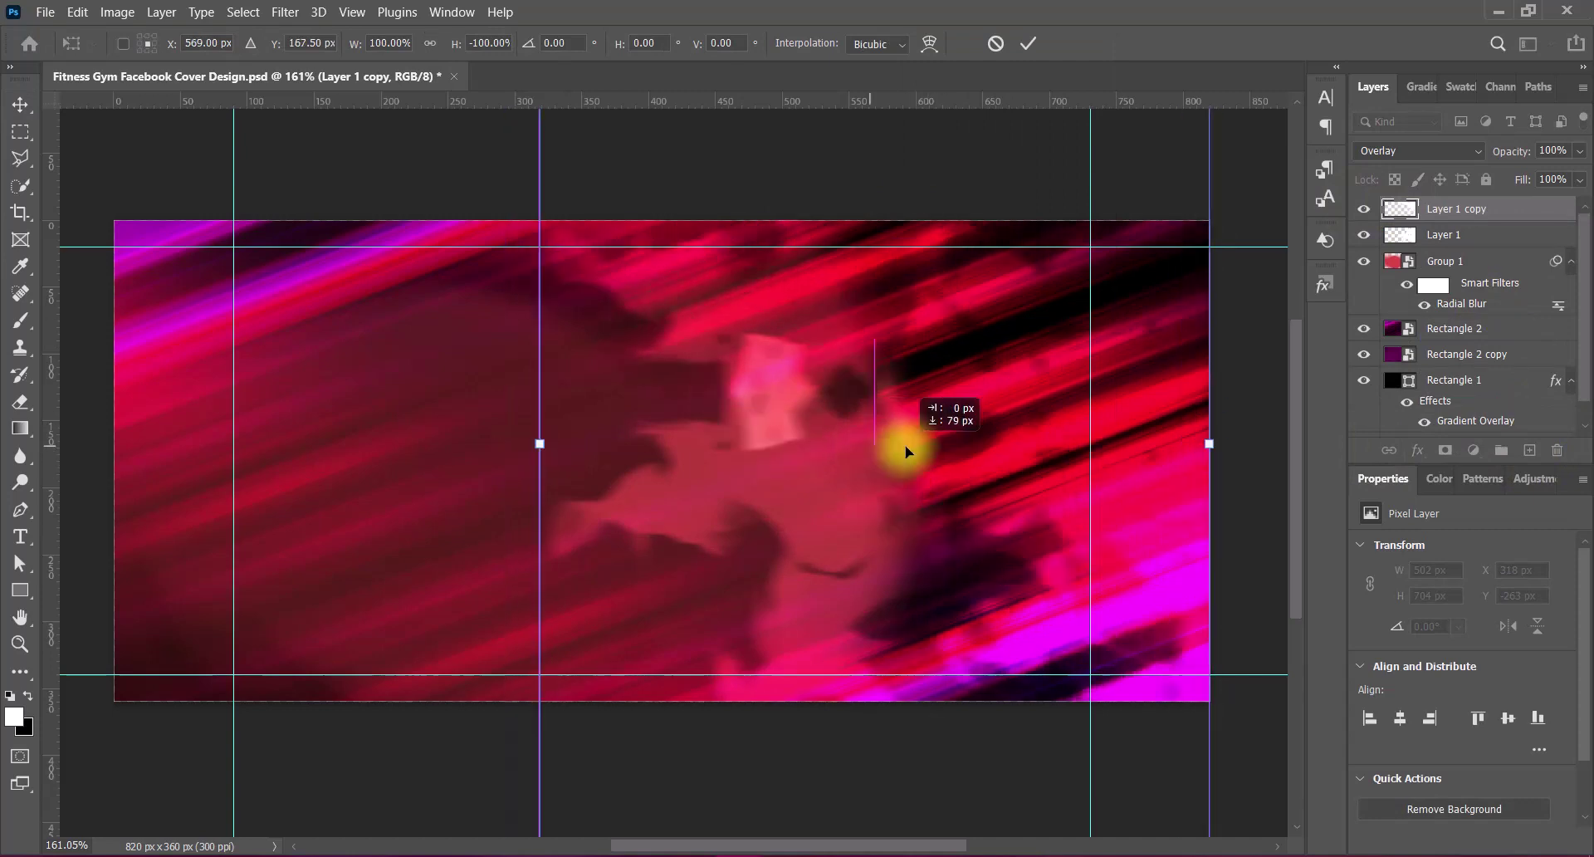
drag(540, 468, 368, 468)
drag(357, 412, 142, 613)
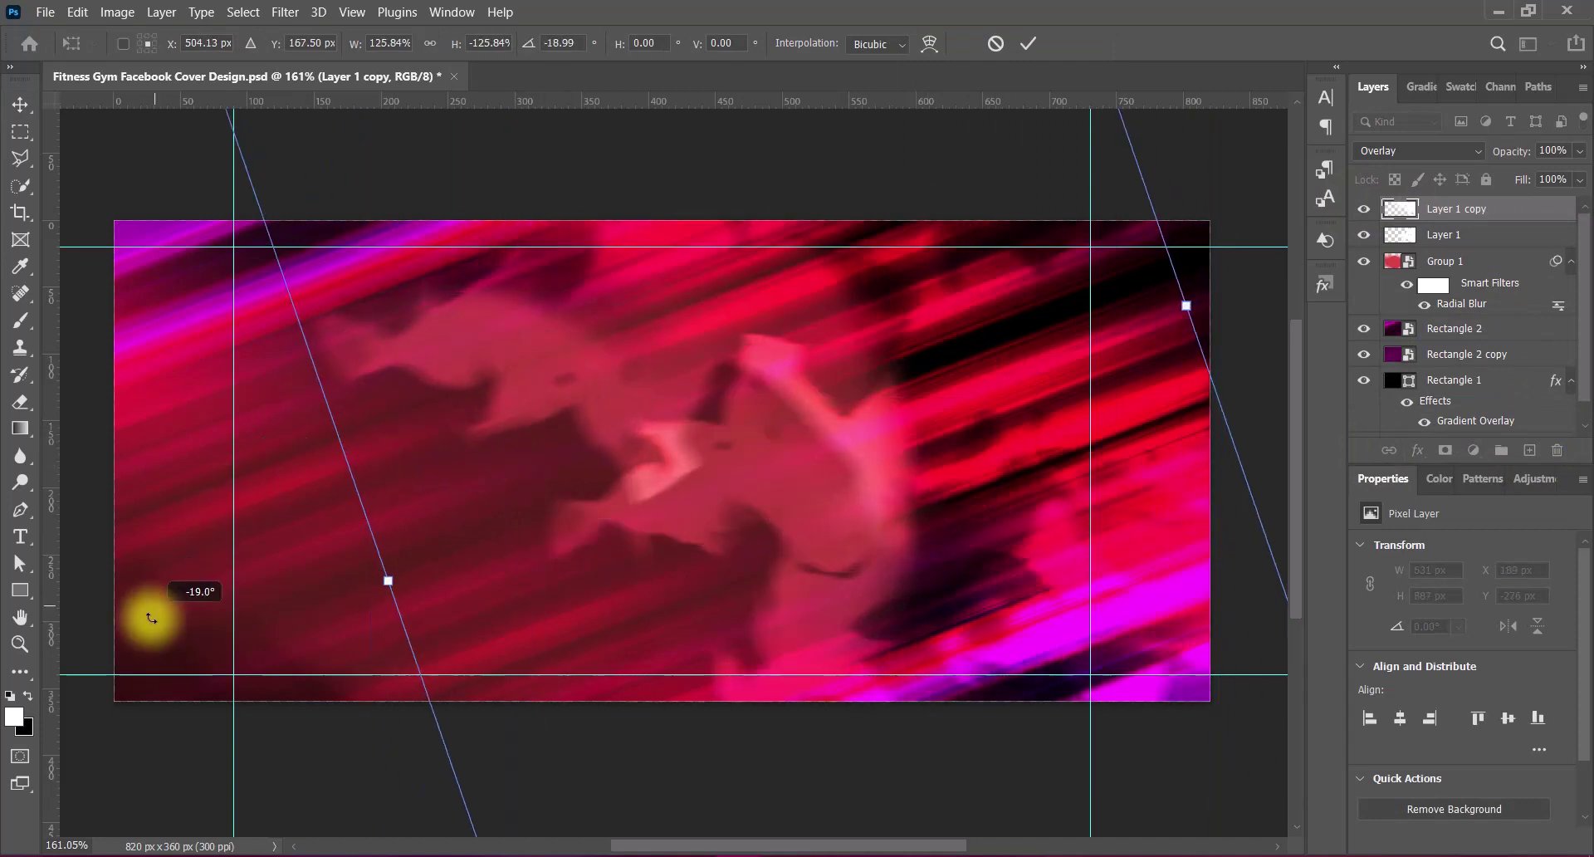
drag(589, 343, 669, 388)
drag(469, 626, 390, 646)
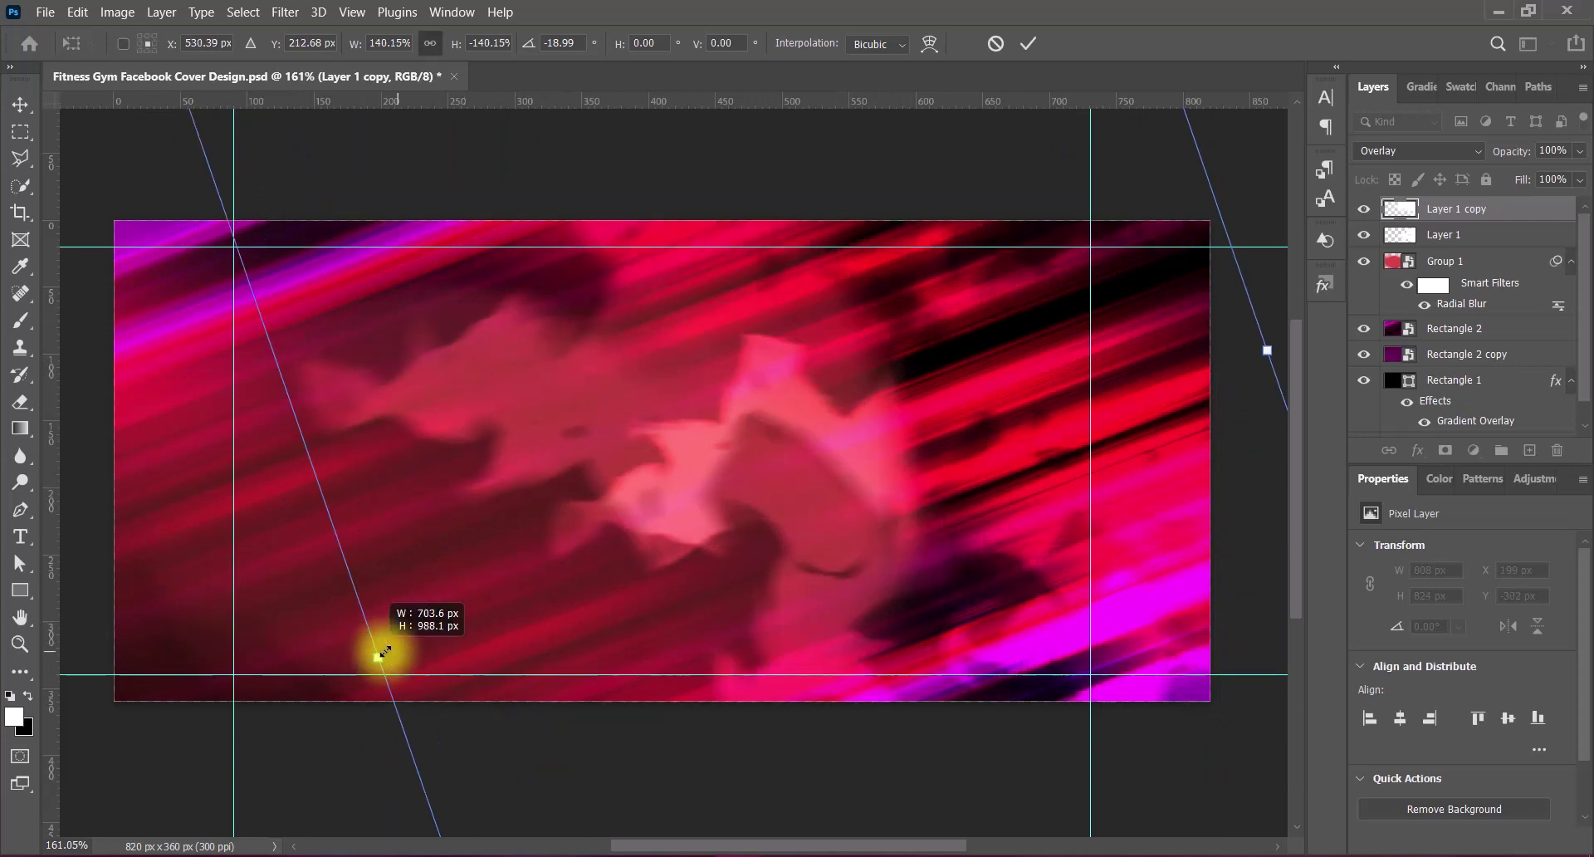
mouse_move(556, 420)
mouse_down()
mouse_move(533, 352)
mouse_move(547, 291)
mouse_move(545, 349)
mouse_up()
key(Return)
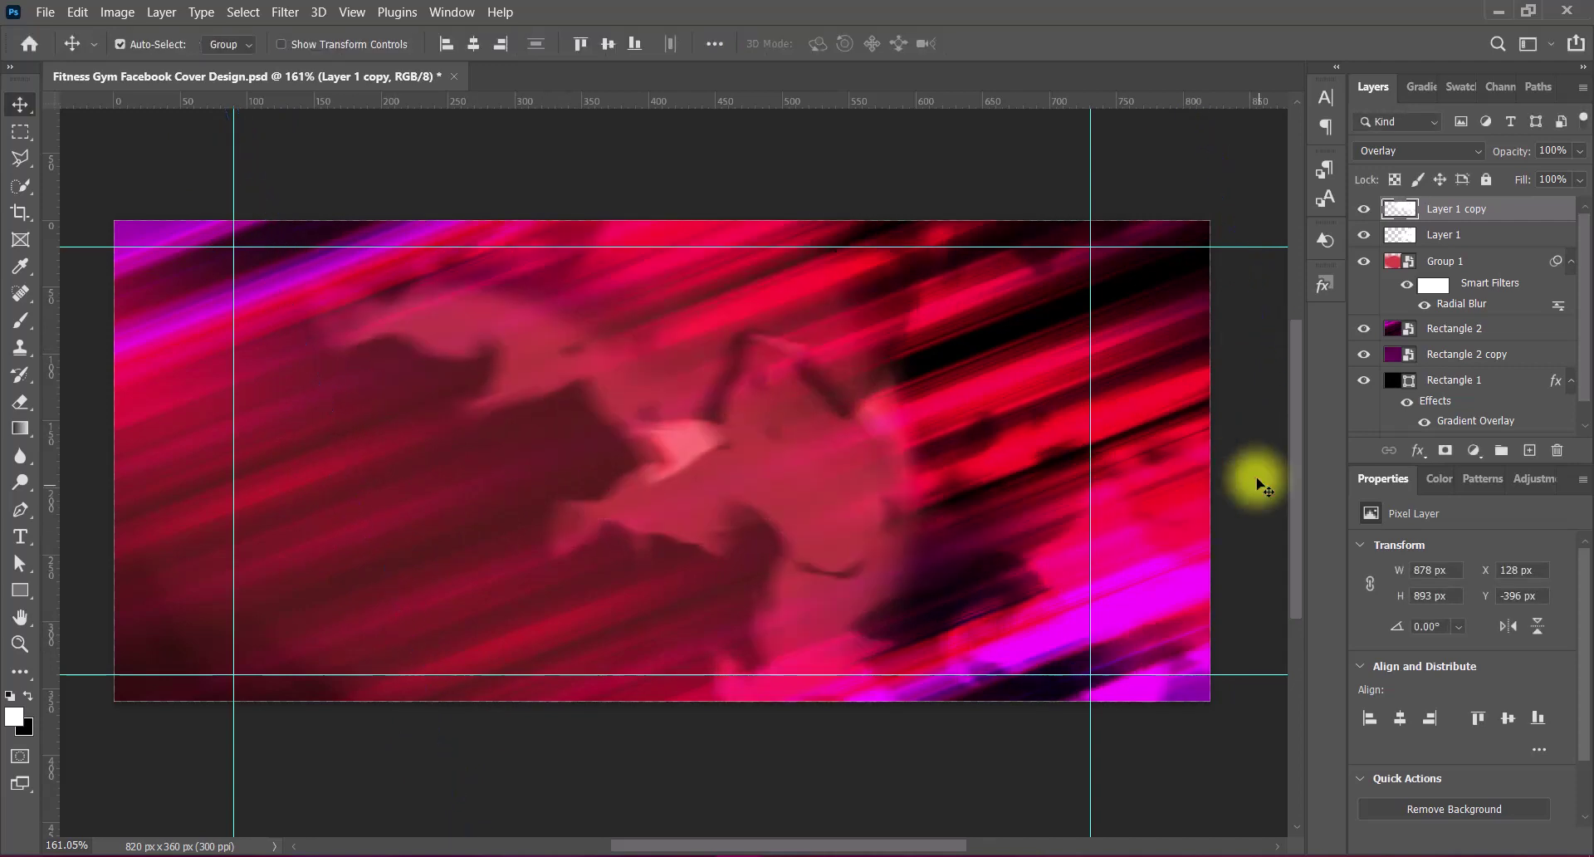
- Move the copy below Layer 1, save the document, and add an empty Layer 2
drag(1453, 209, 1456, 245)
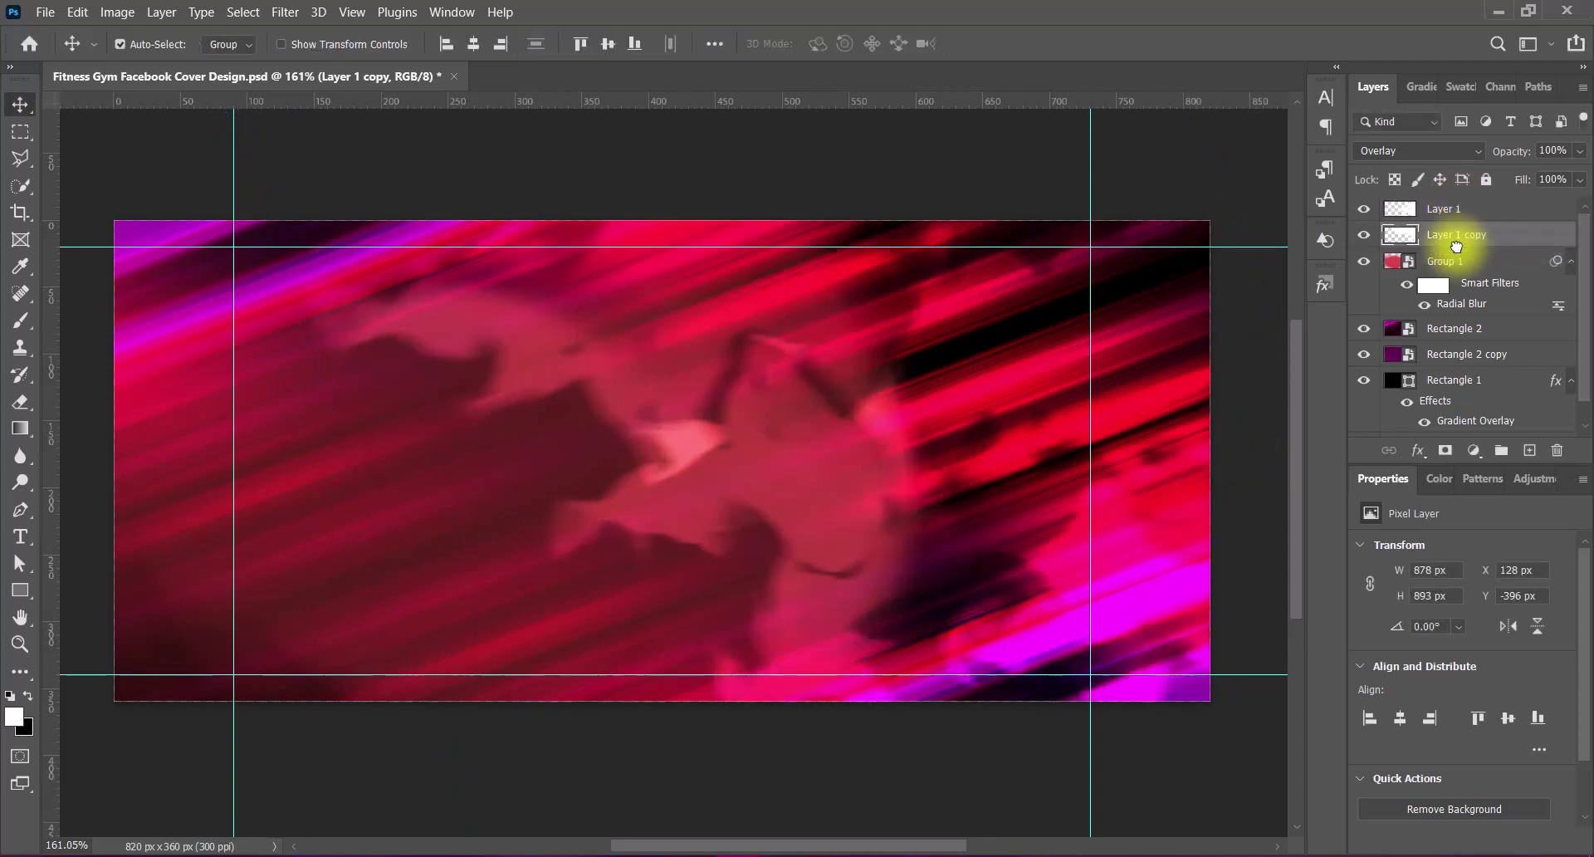
key(ctrl+s)
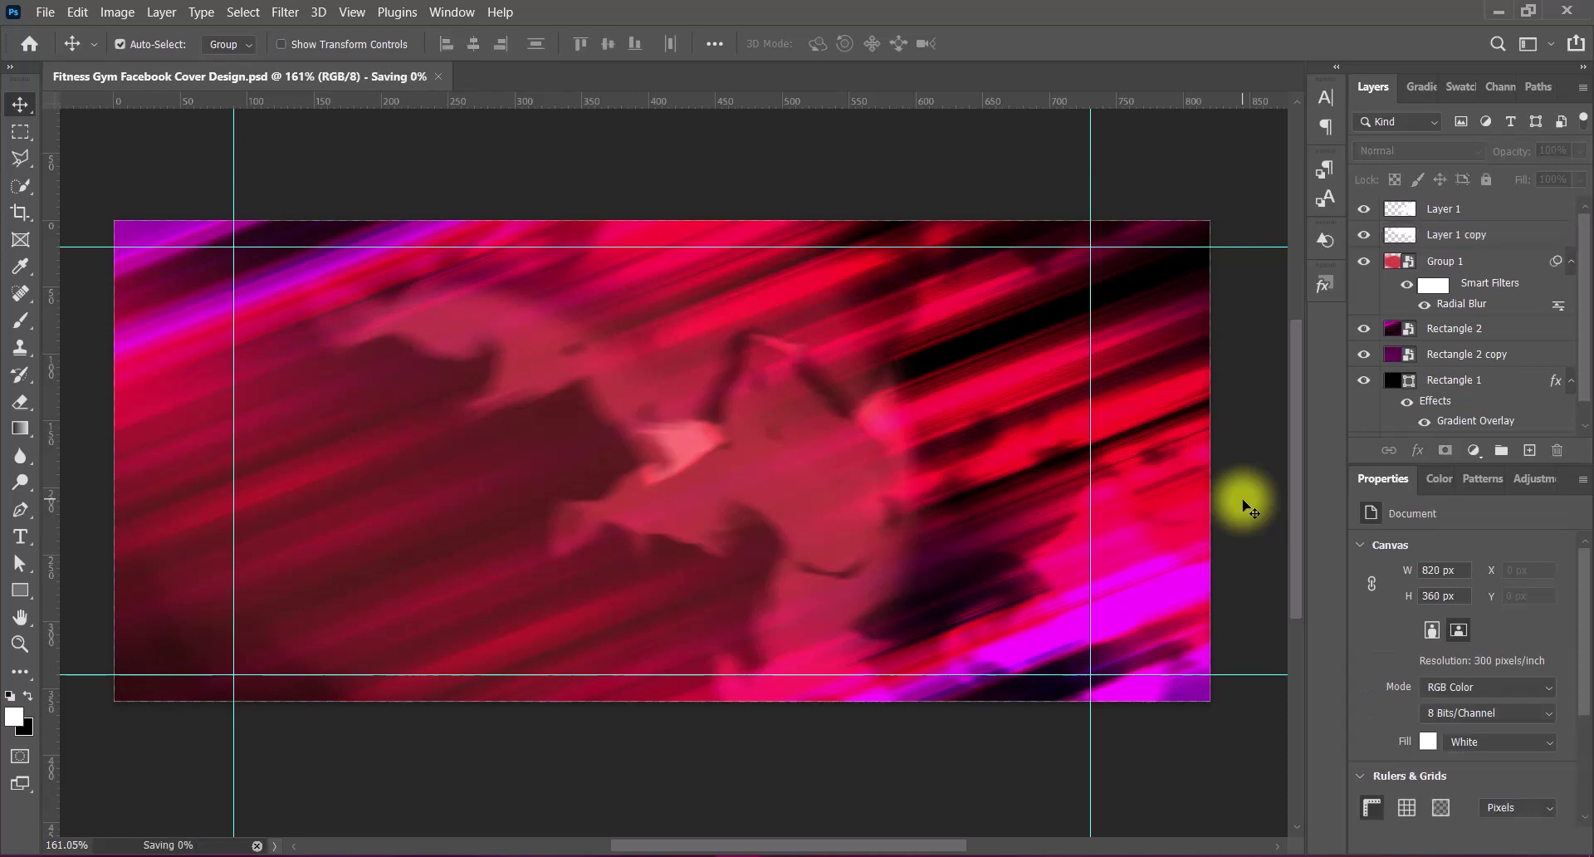
click(1530, 450)
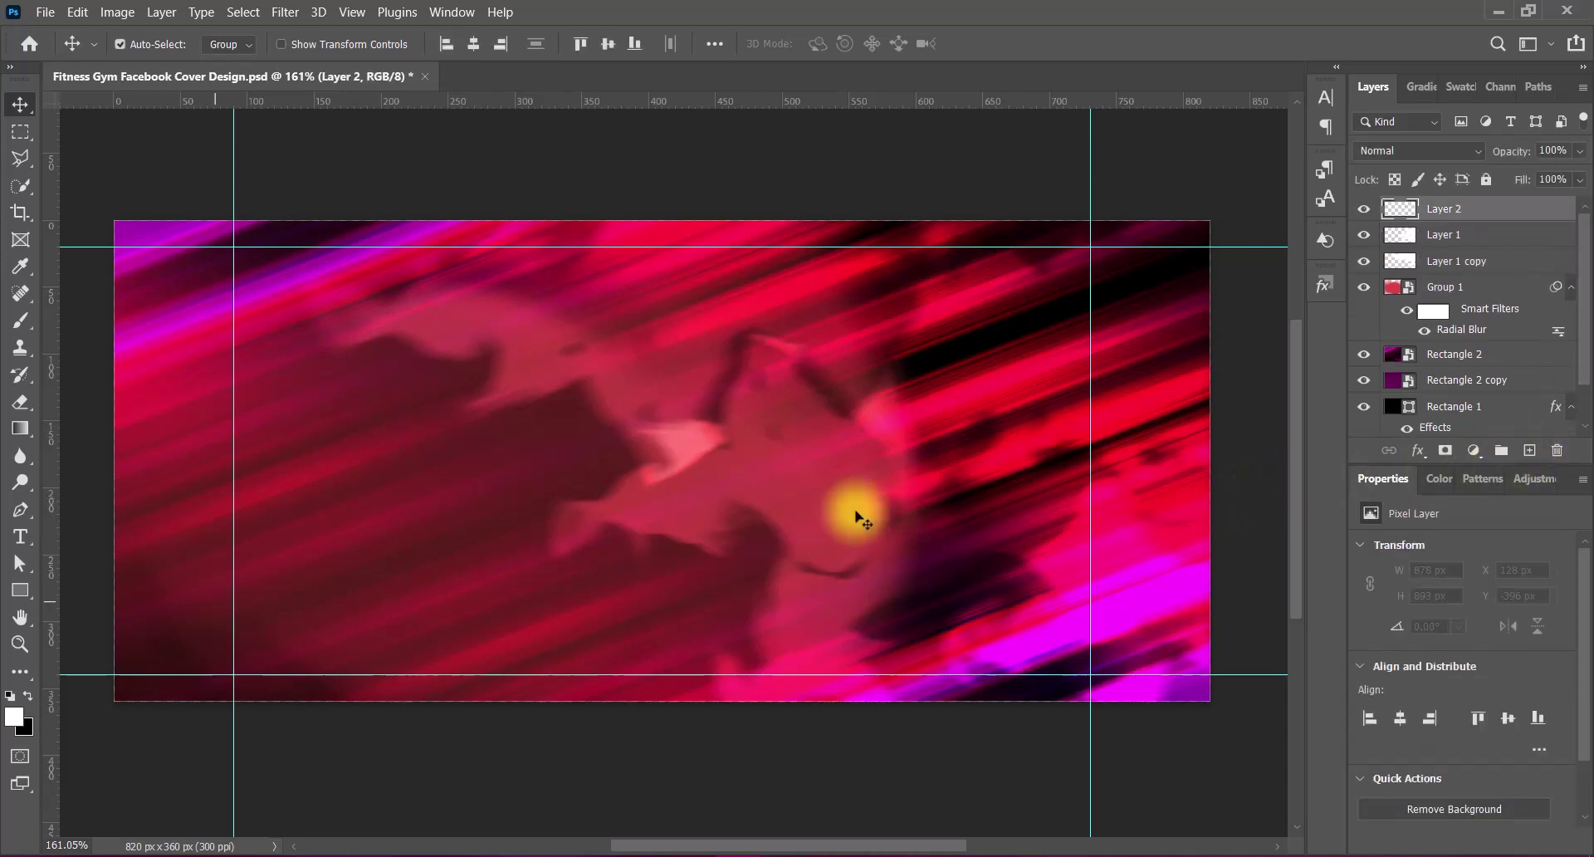
right_click(20, 588)
click(75, 589)
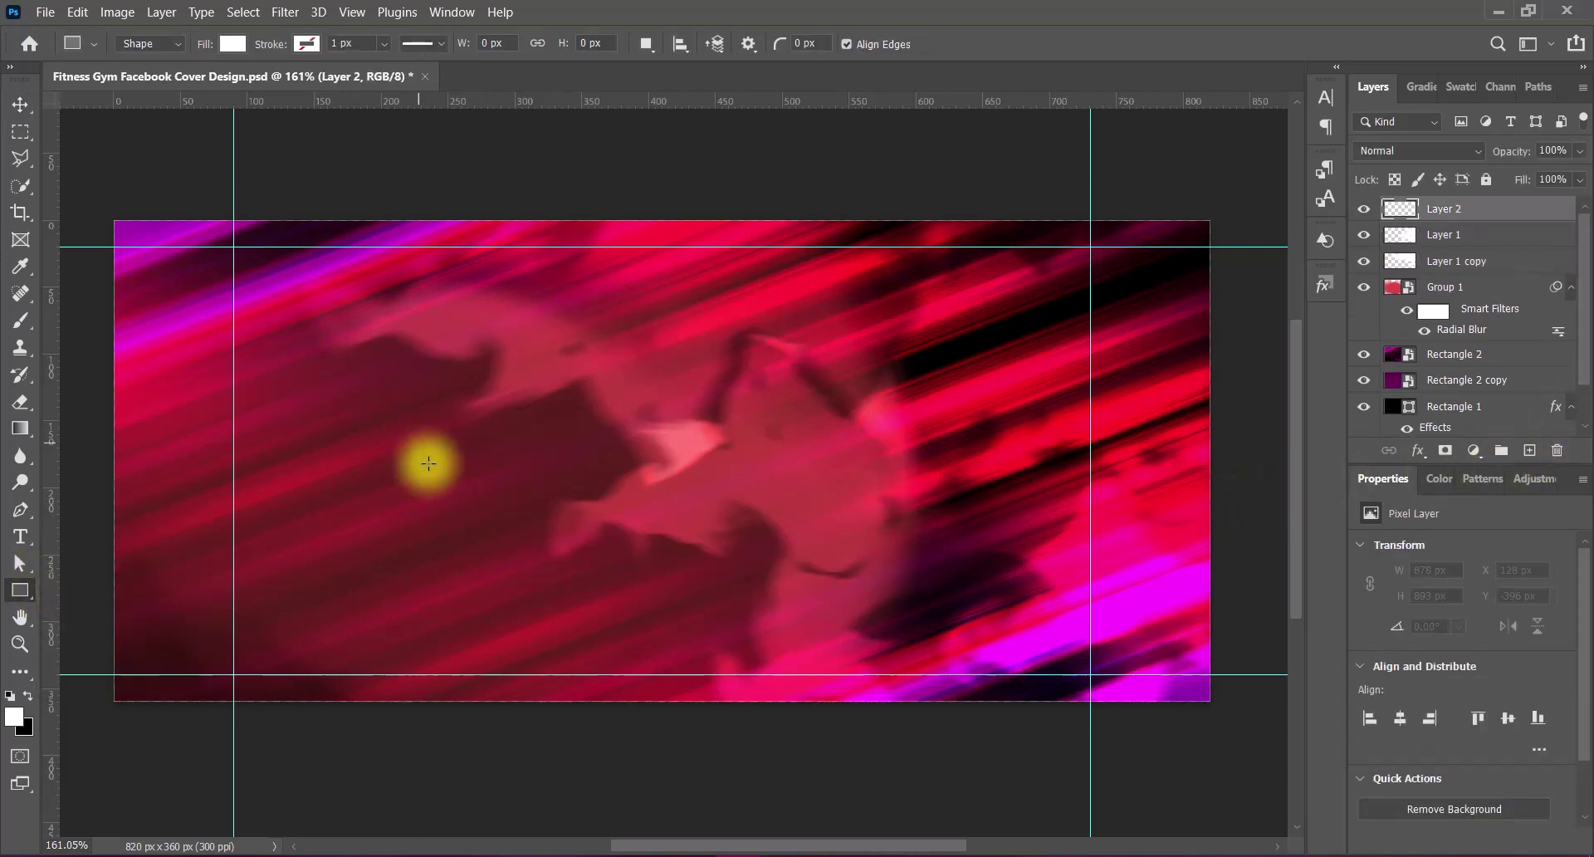
- Draw a white square with 60 px rounded corners and move it to the top-left
mouse_move(369, 323)
mouse_down()
mouse_move(556, 523)
mouse_move(914, 779)
mouse_up()
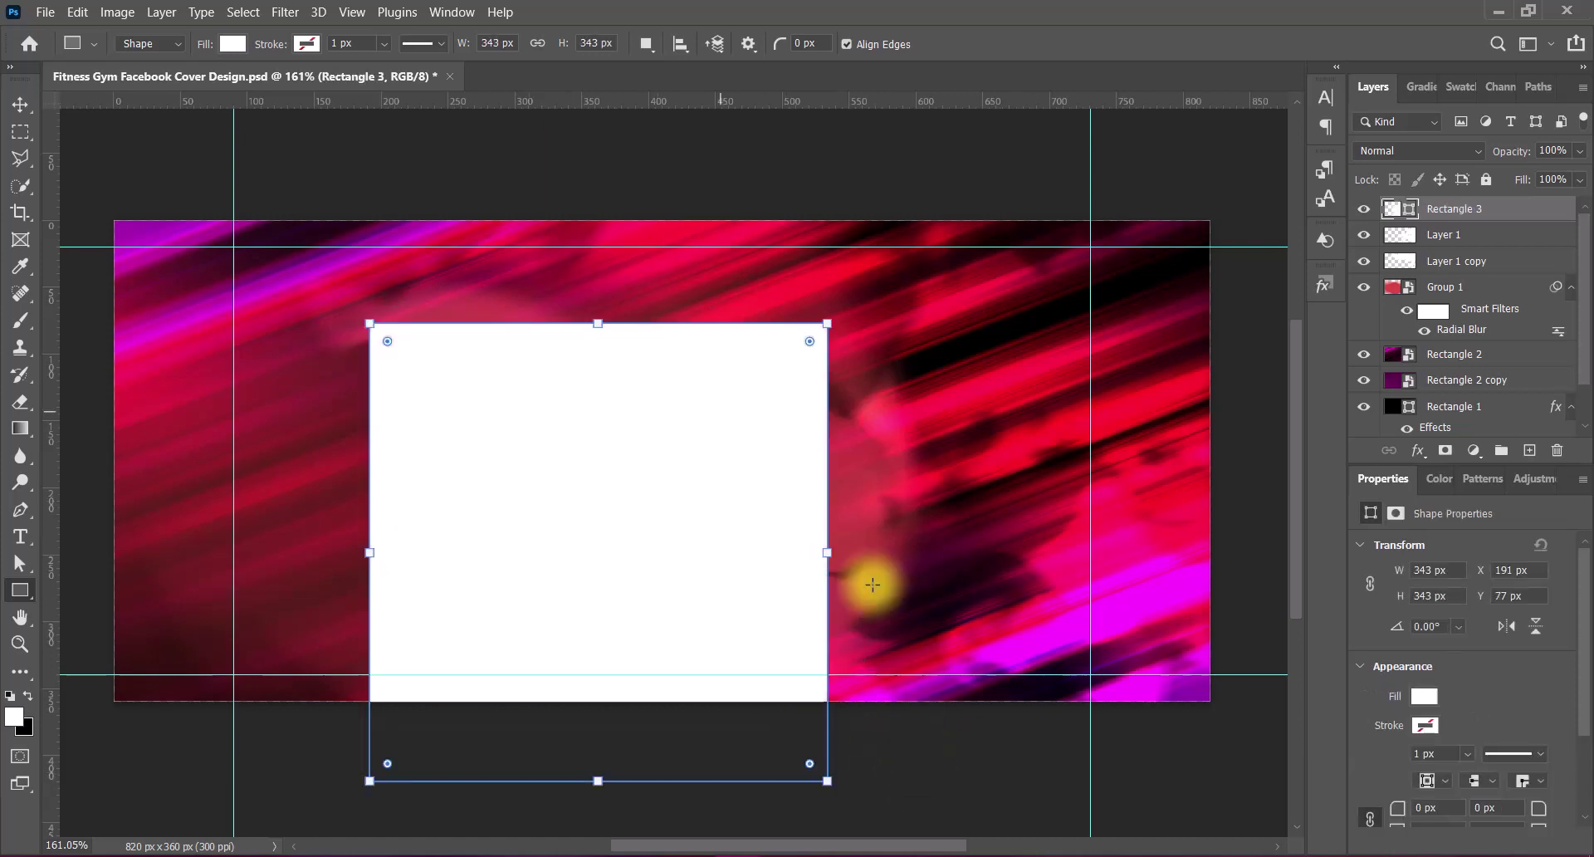
drag(810, 342, 772, 381)
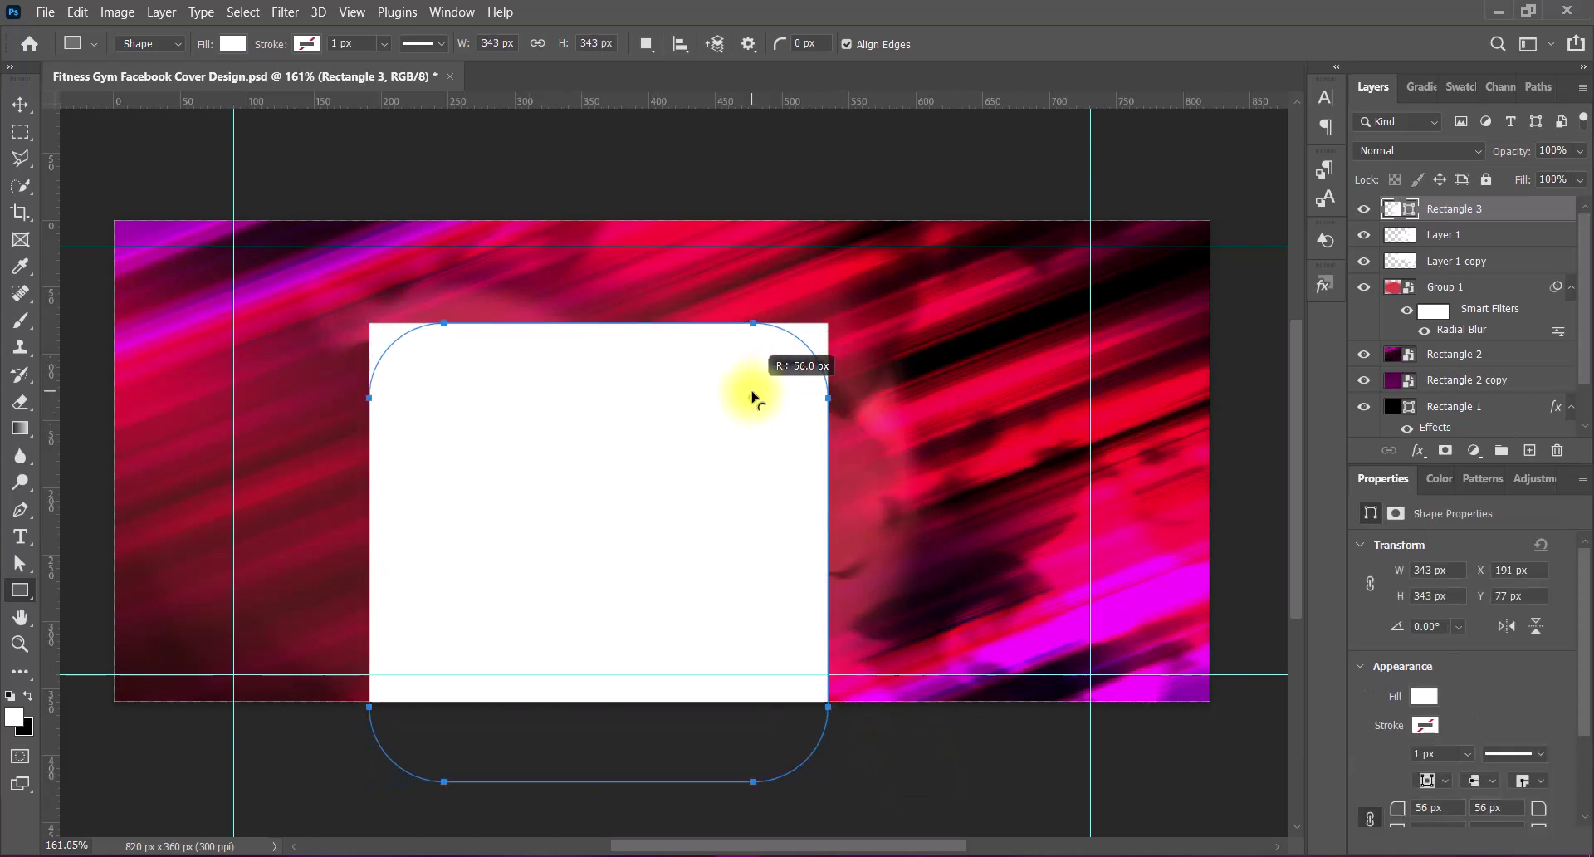
drag(731, 415, 748, 395)
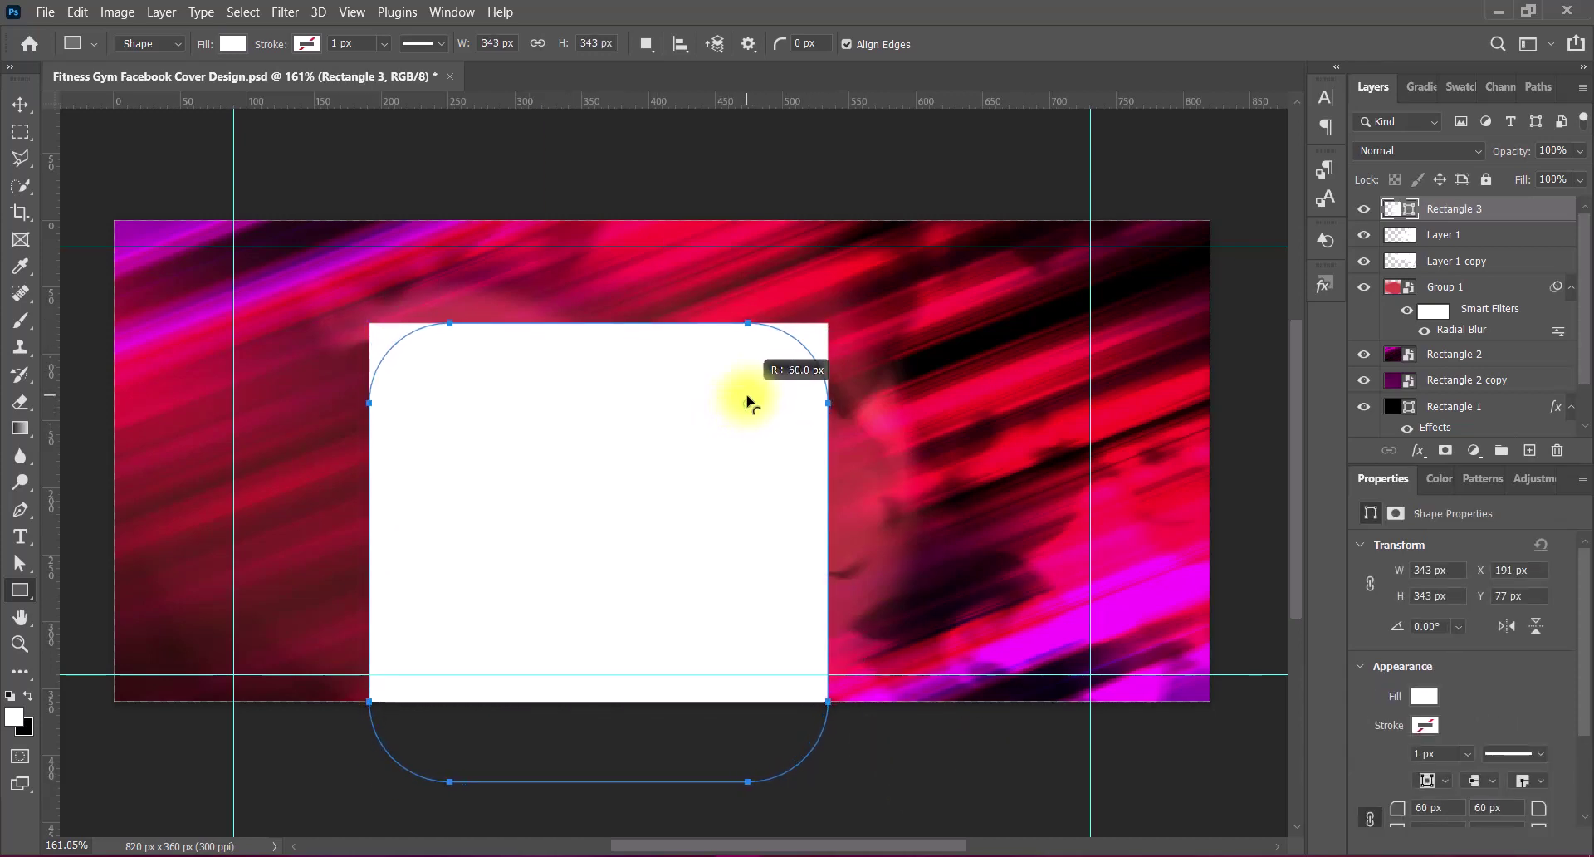
click(21, 104)
drag(641, 563, 402, 461)
- Rotate the rounded square about 32°, enlarge it to 124%, and push it against the left edge
key(ctrl+t)
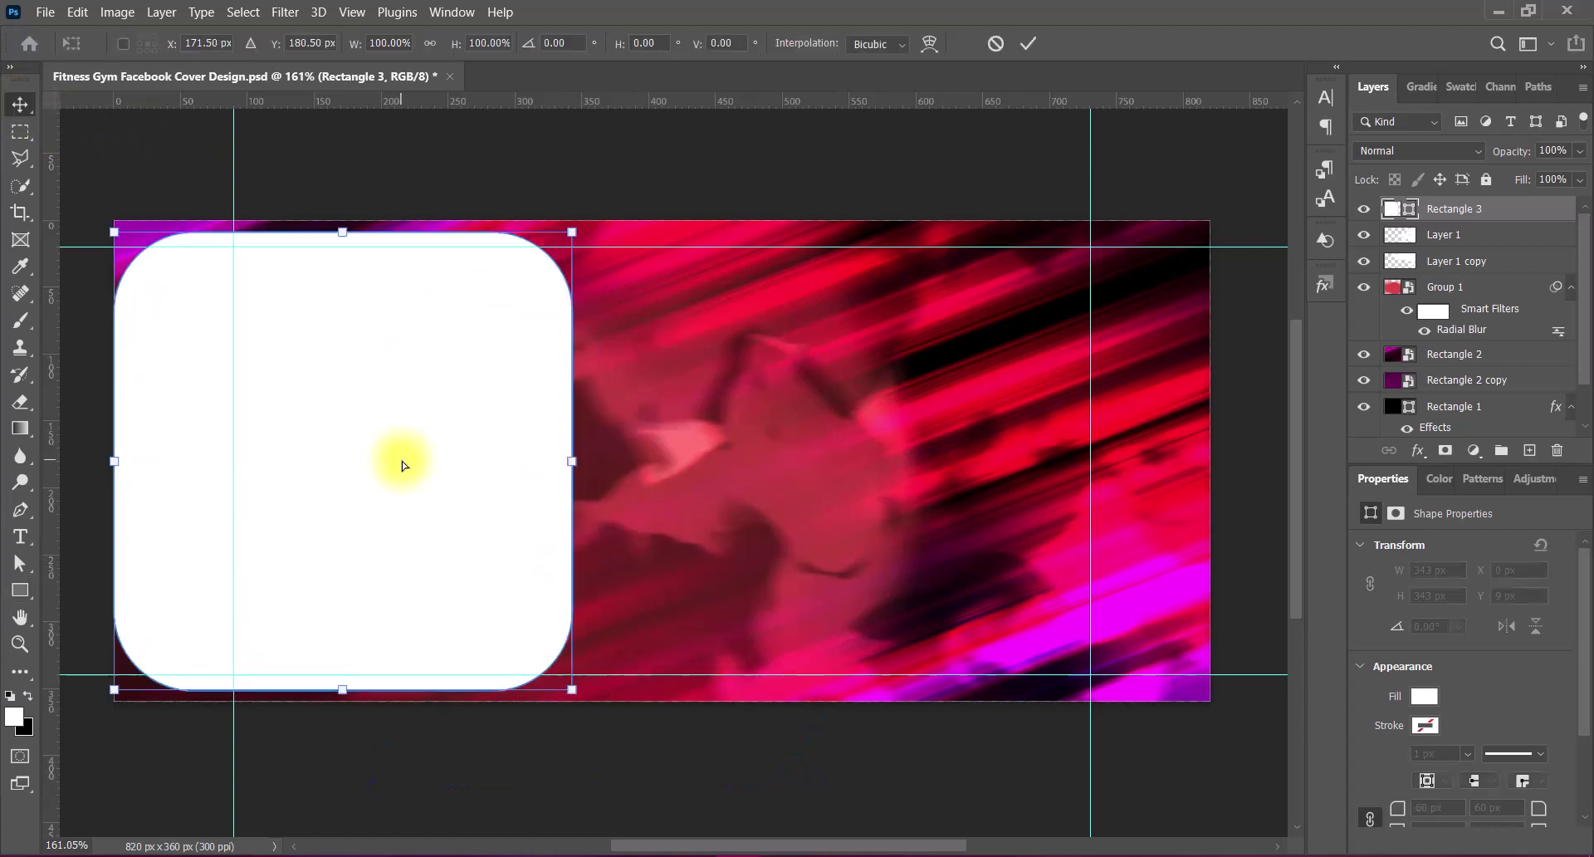
drag(613, 228, 710, 503)
drag(184, 295, 371, 419)
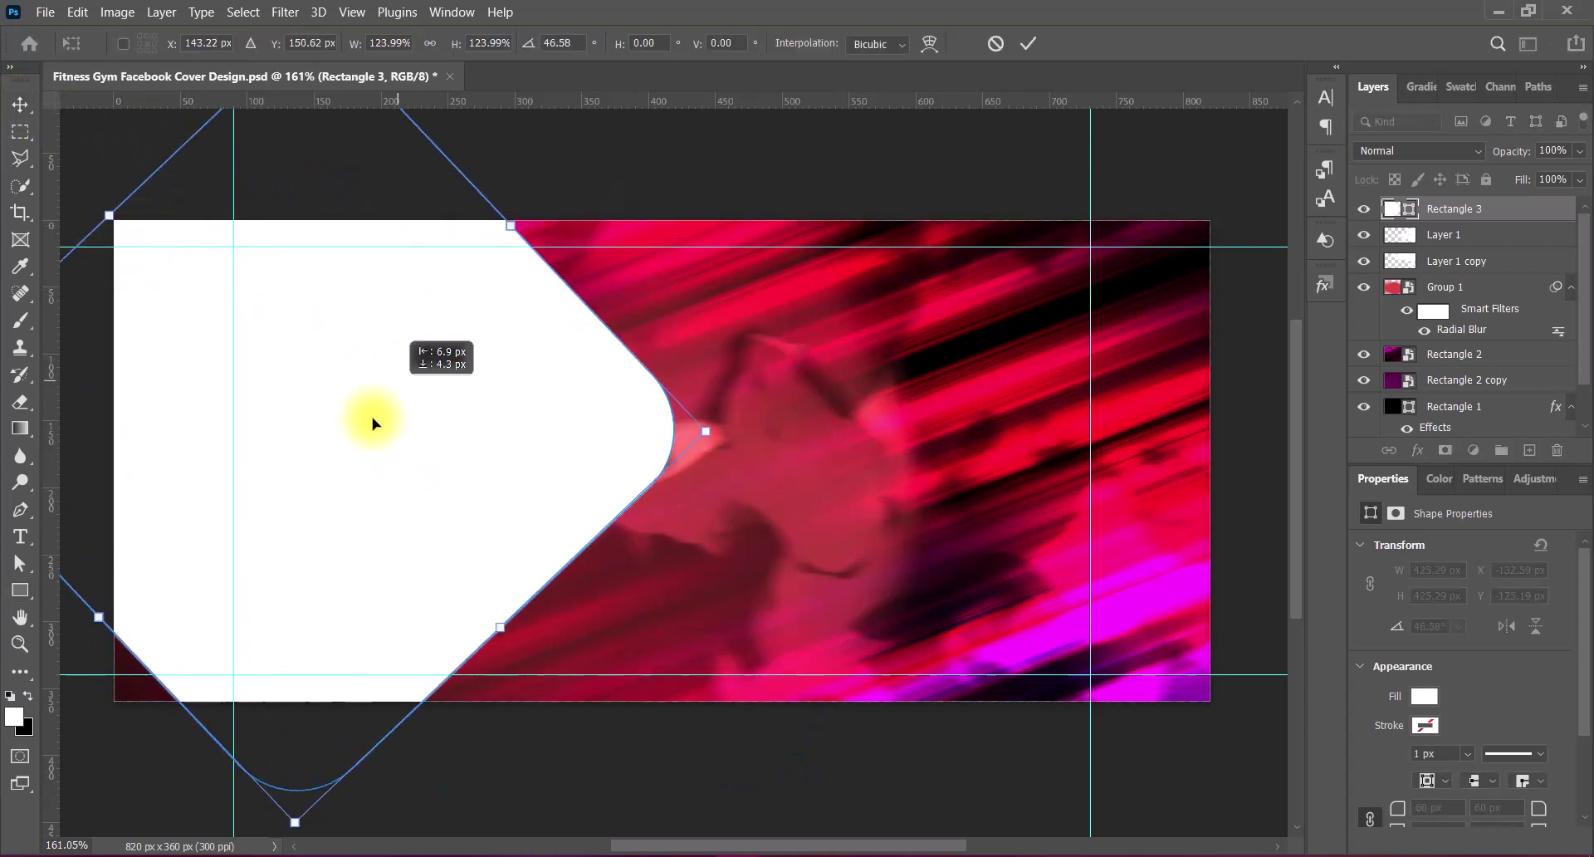
drag(670, 580, 612, 478)
drag(361, 510, 418, 552)
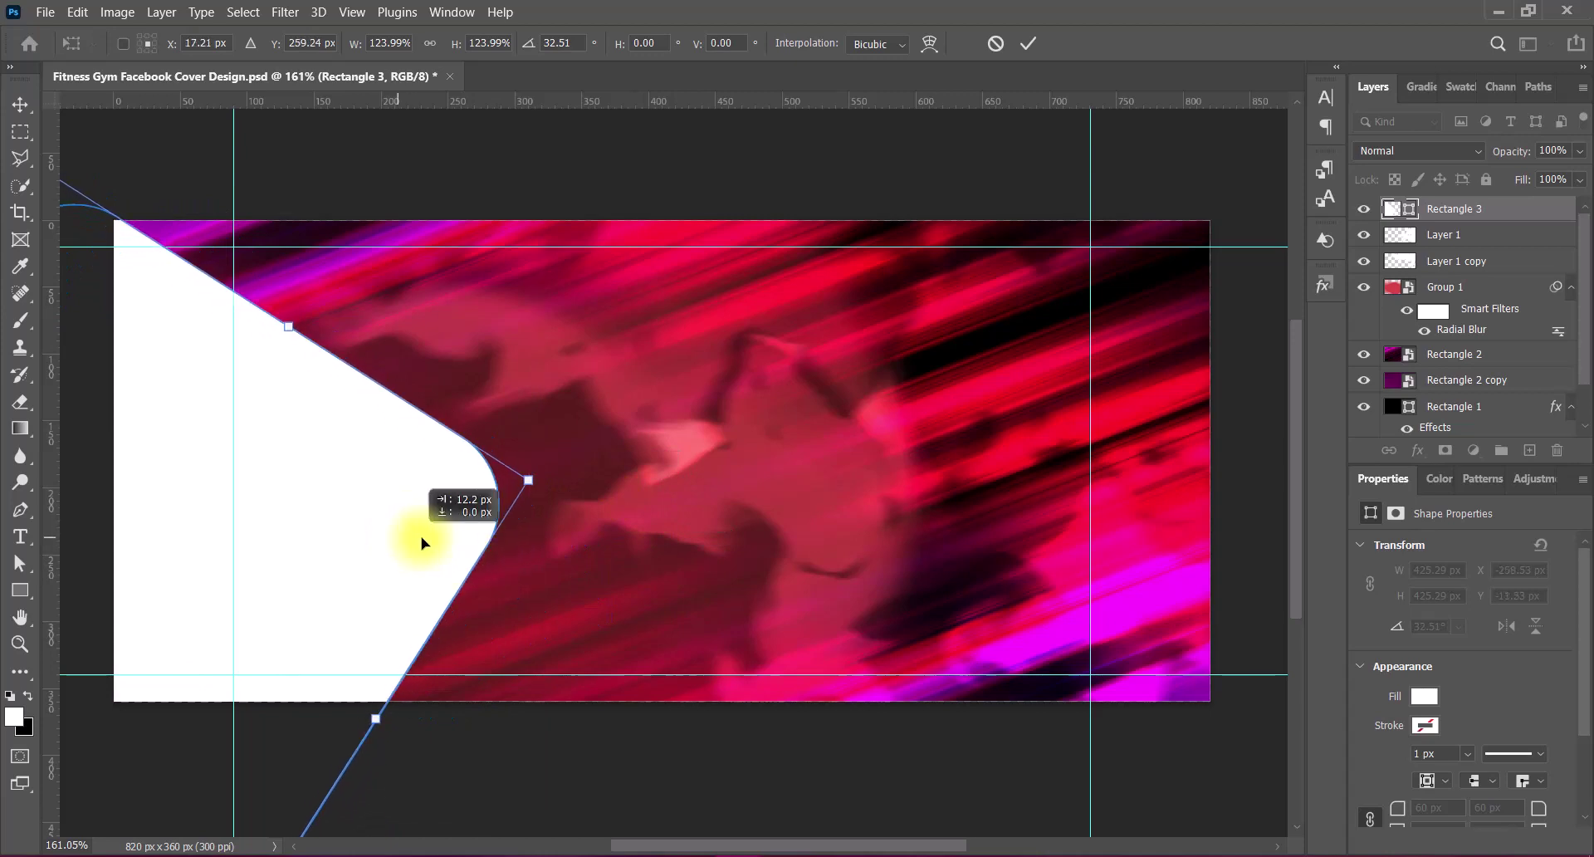
key(Return)
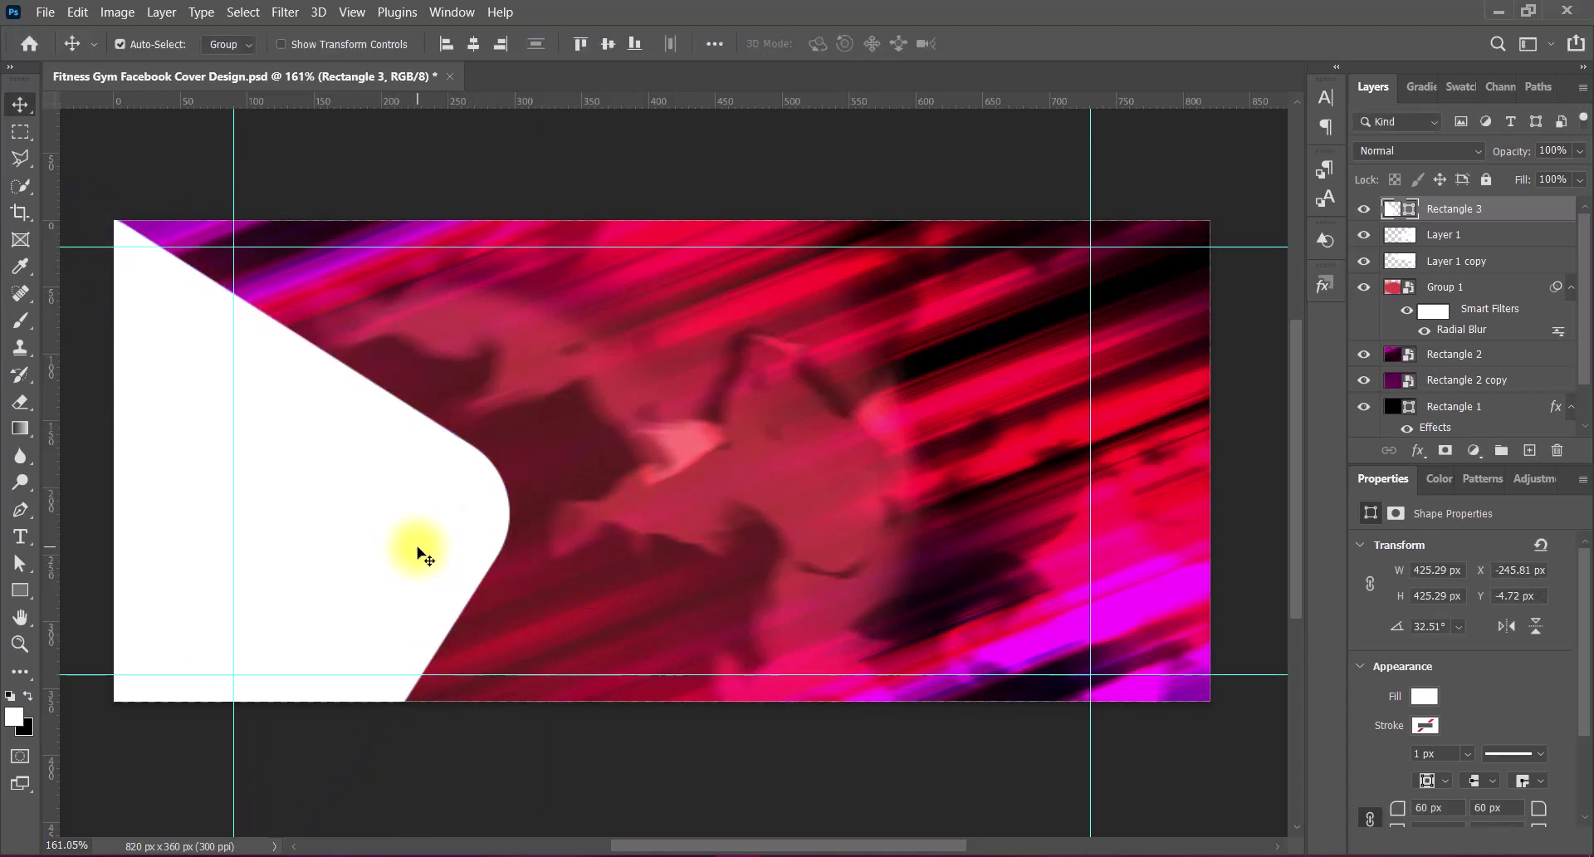
right_click(1474, 223)
- Convert Rectangle 3 to a smart object and enable Outer Glow at 75% opacity
click(1355, 297)
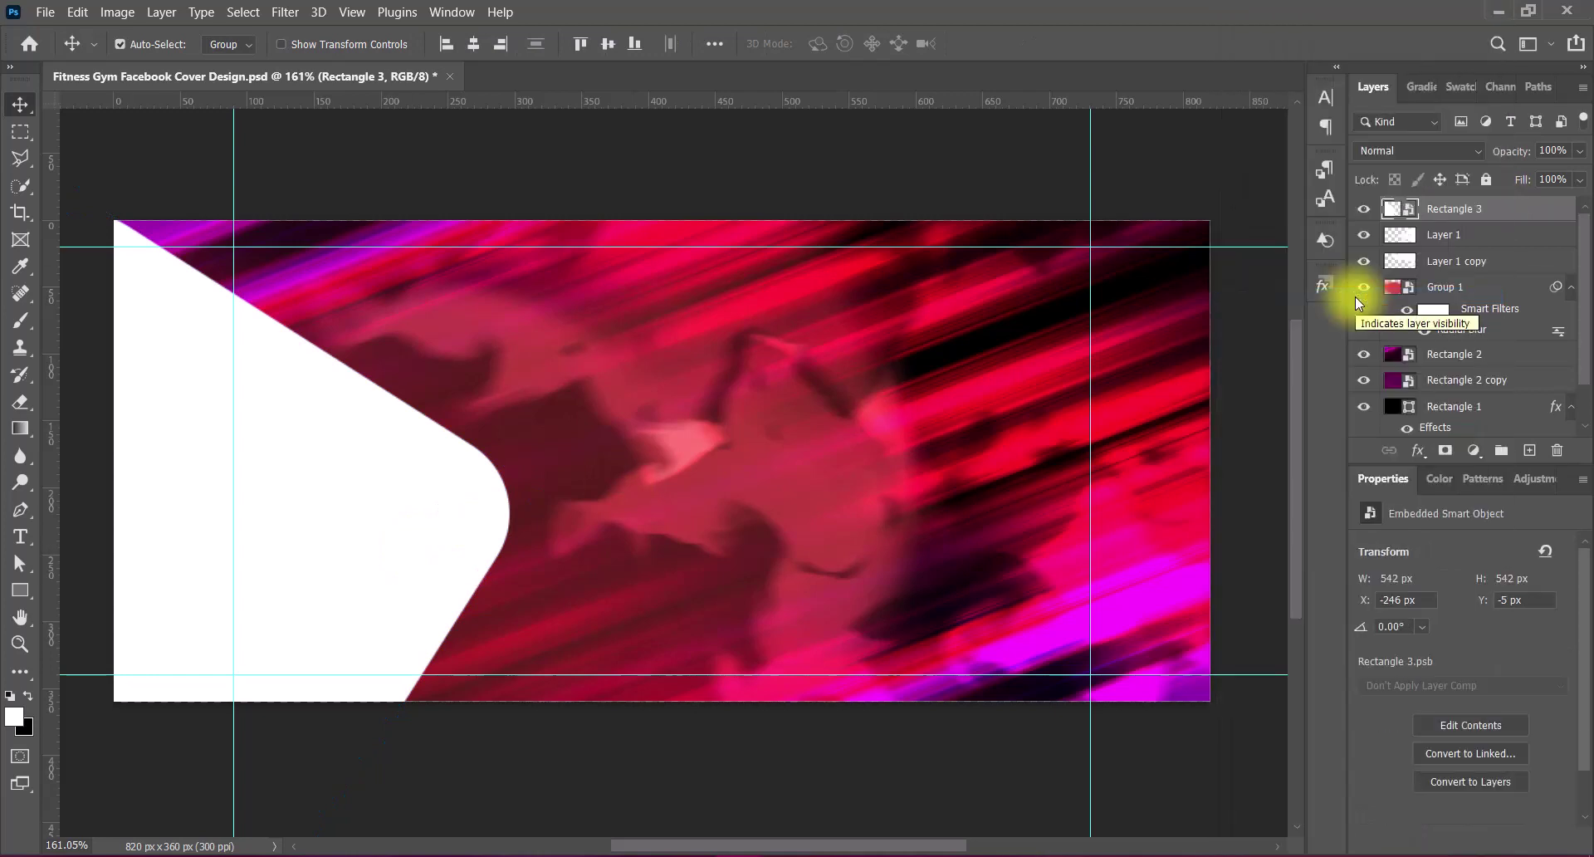
right_click(1392, 211)
click(1393, 221)
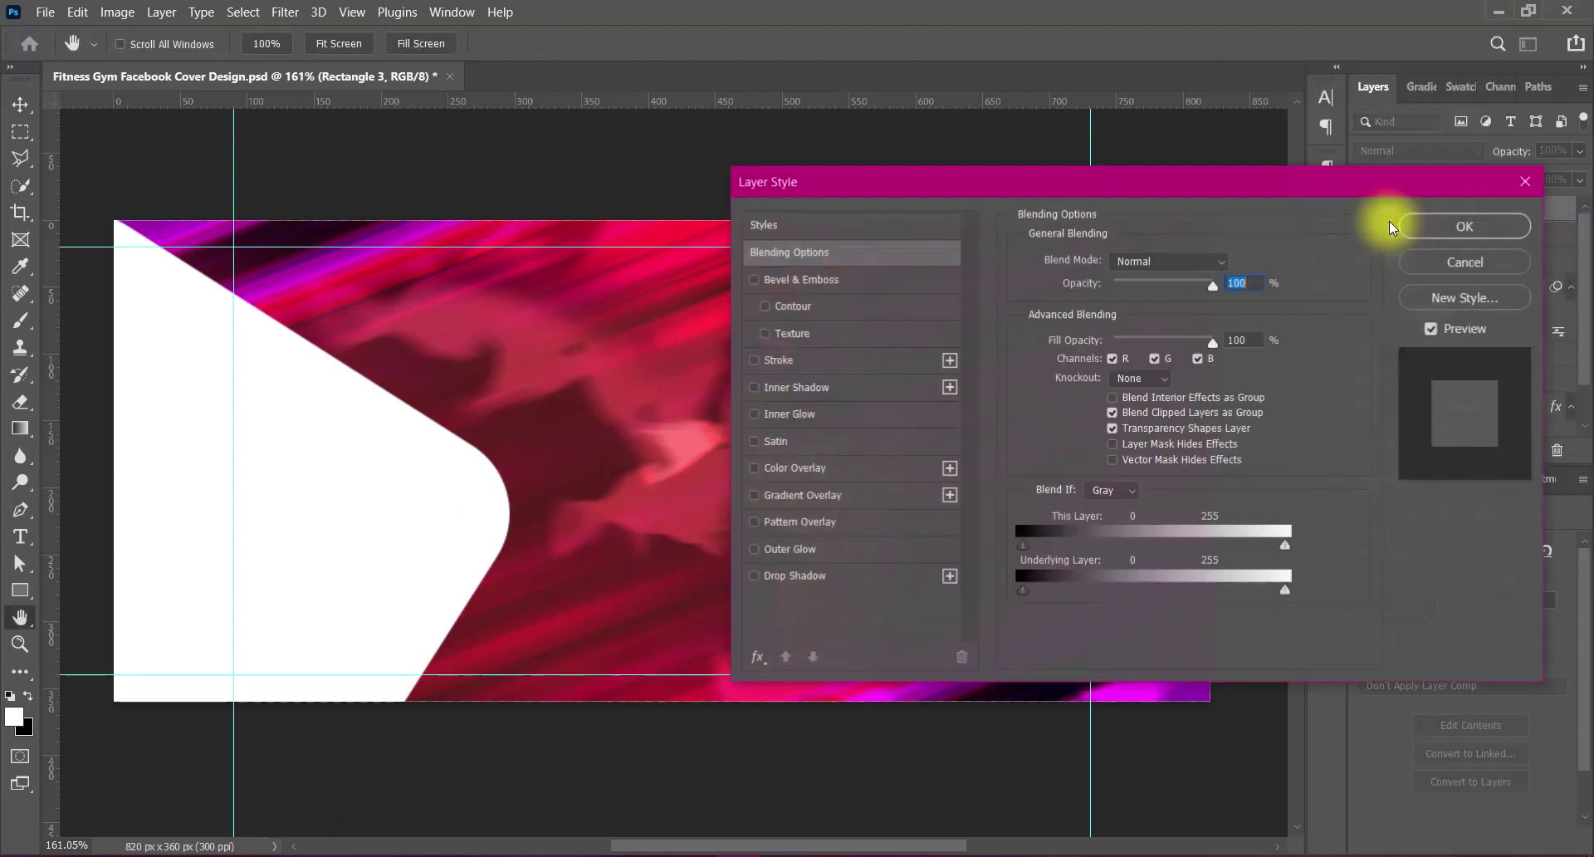
click(756, 549)
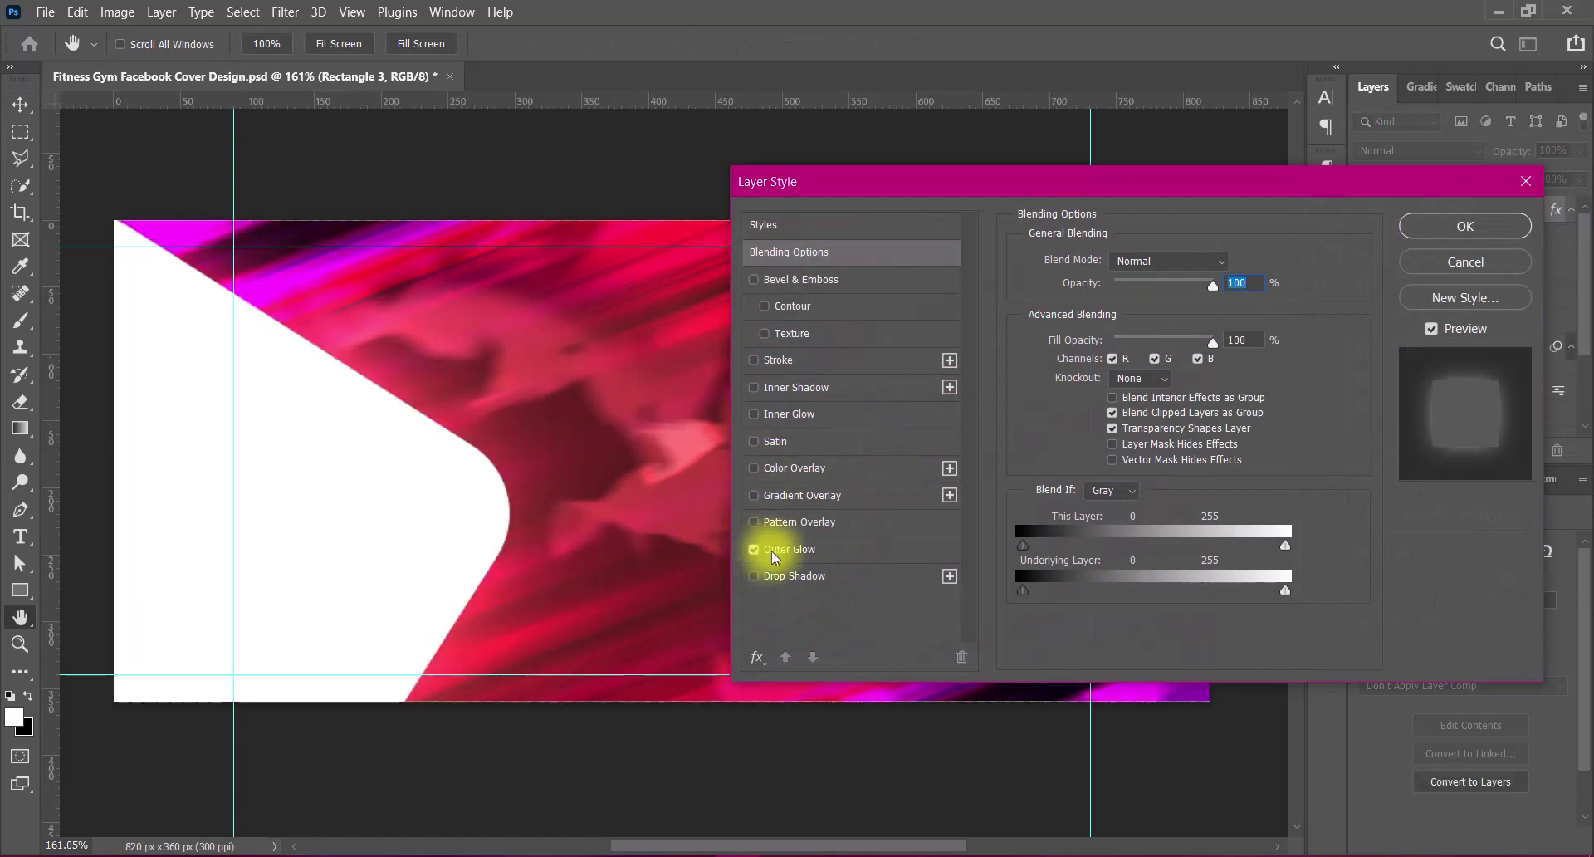
drag(1155, 285, 1170, 286)
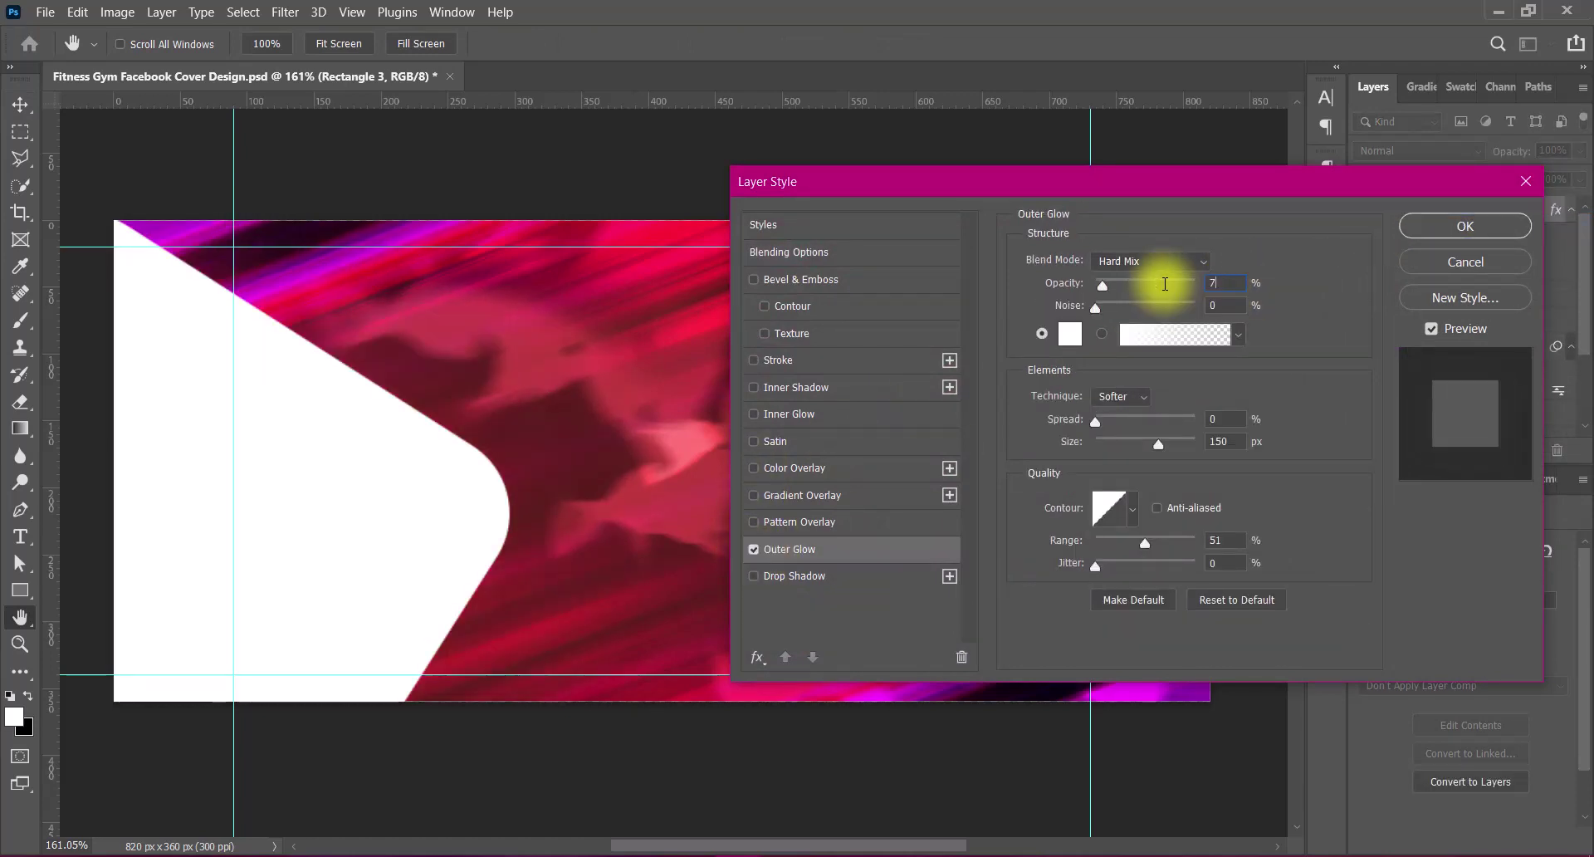
click(1131, 509)
click(955, 565)
click(1010, 557)
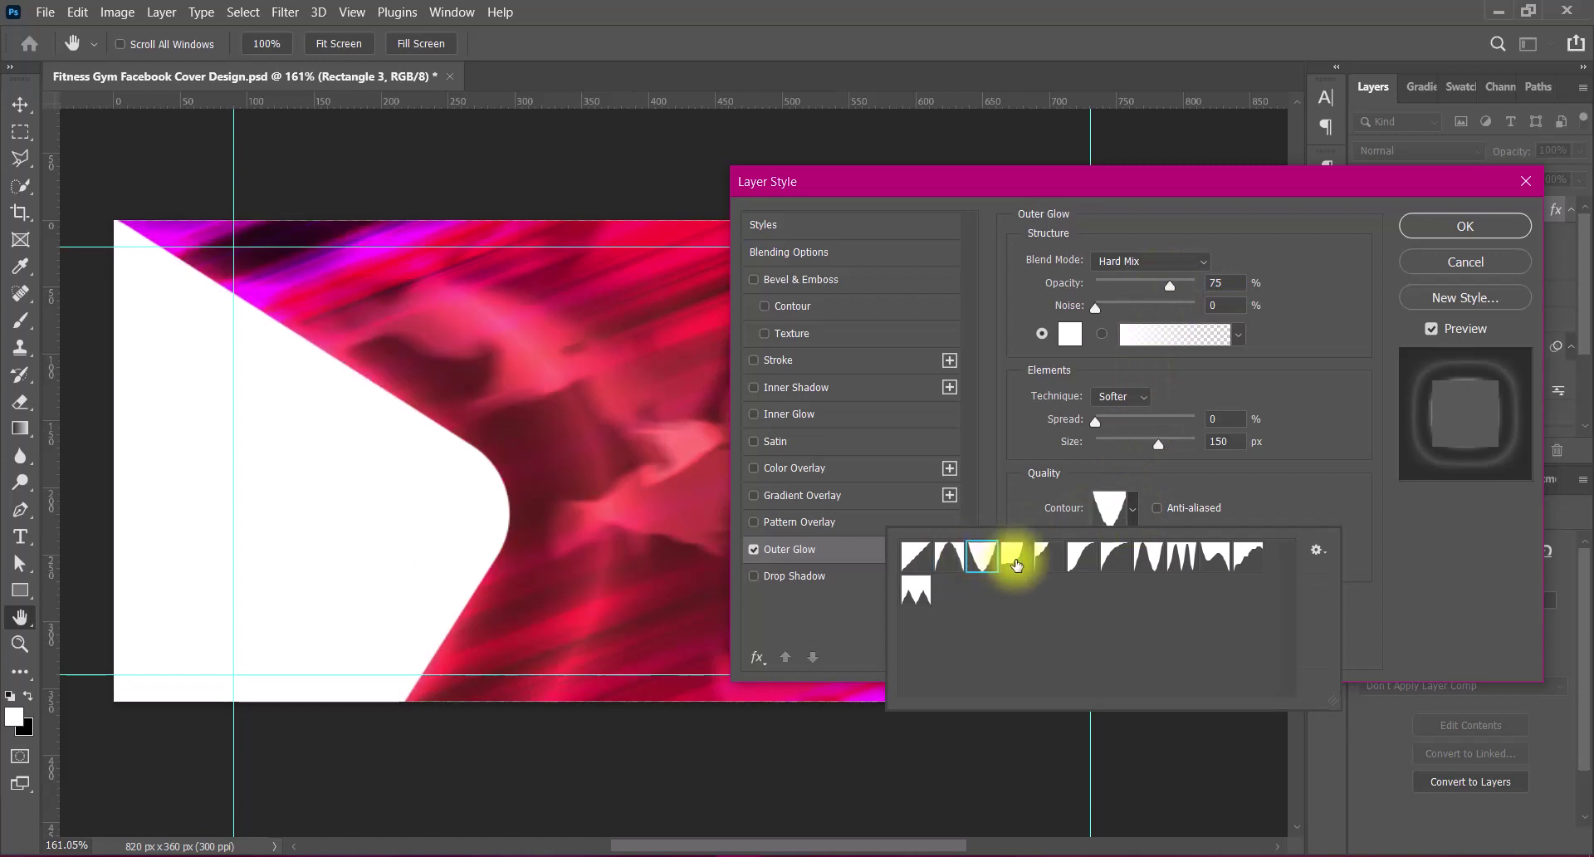
click(1189, 449)
drag(1158, 444, 1116, 446)
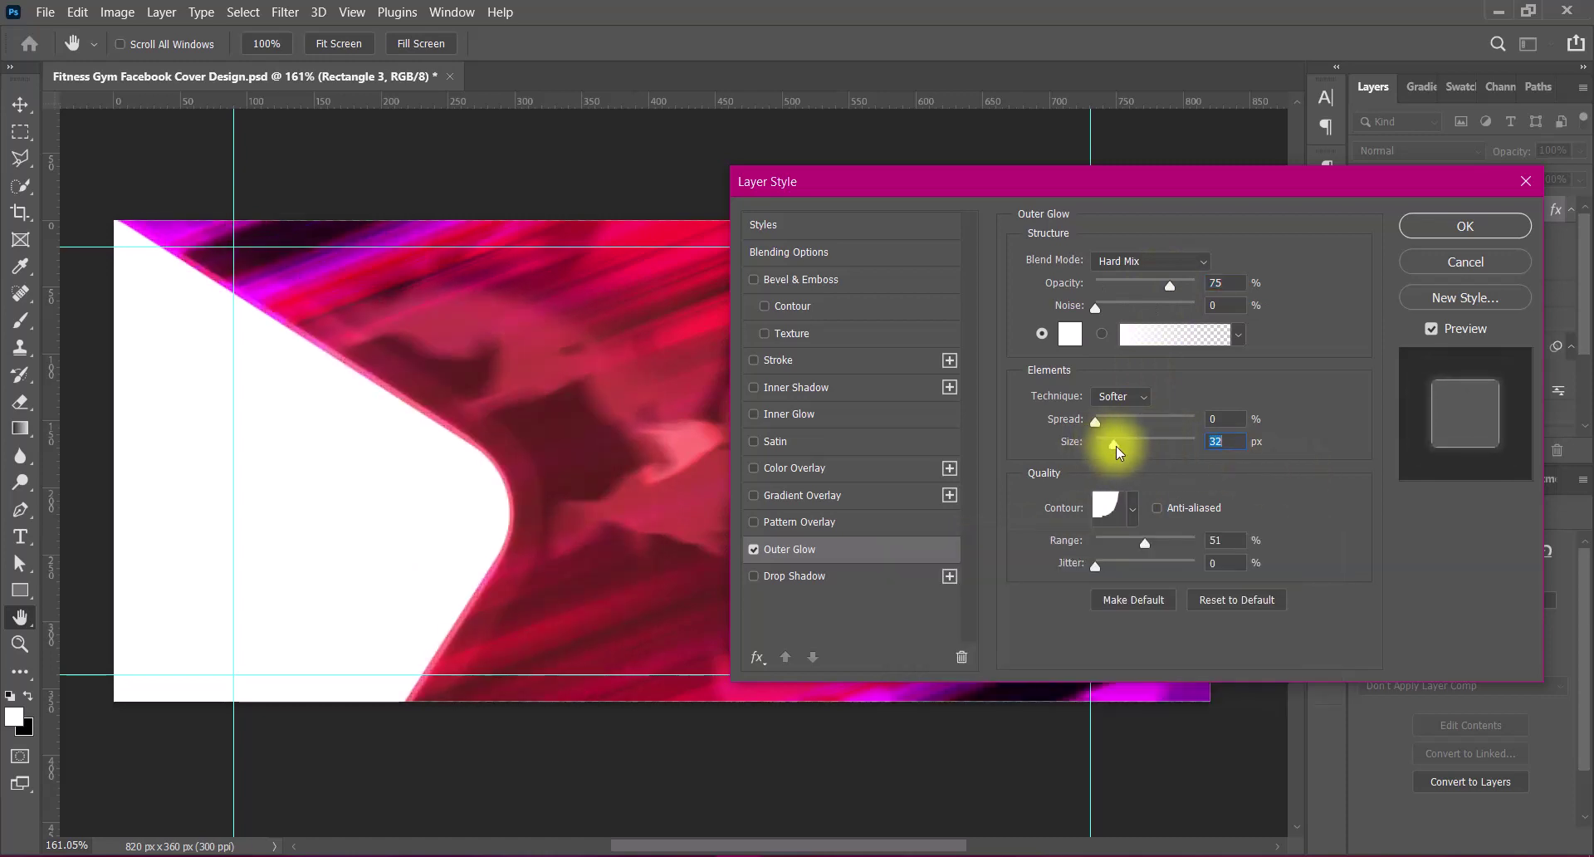
- Choose the cone glow contour with Precise technique, raise the glow opacity, and apply it
click(1132, 508)
click(955, 555)
click(1011, 554)
click(1117, 557)
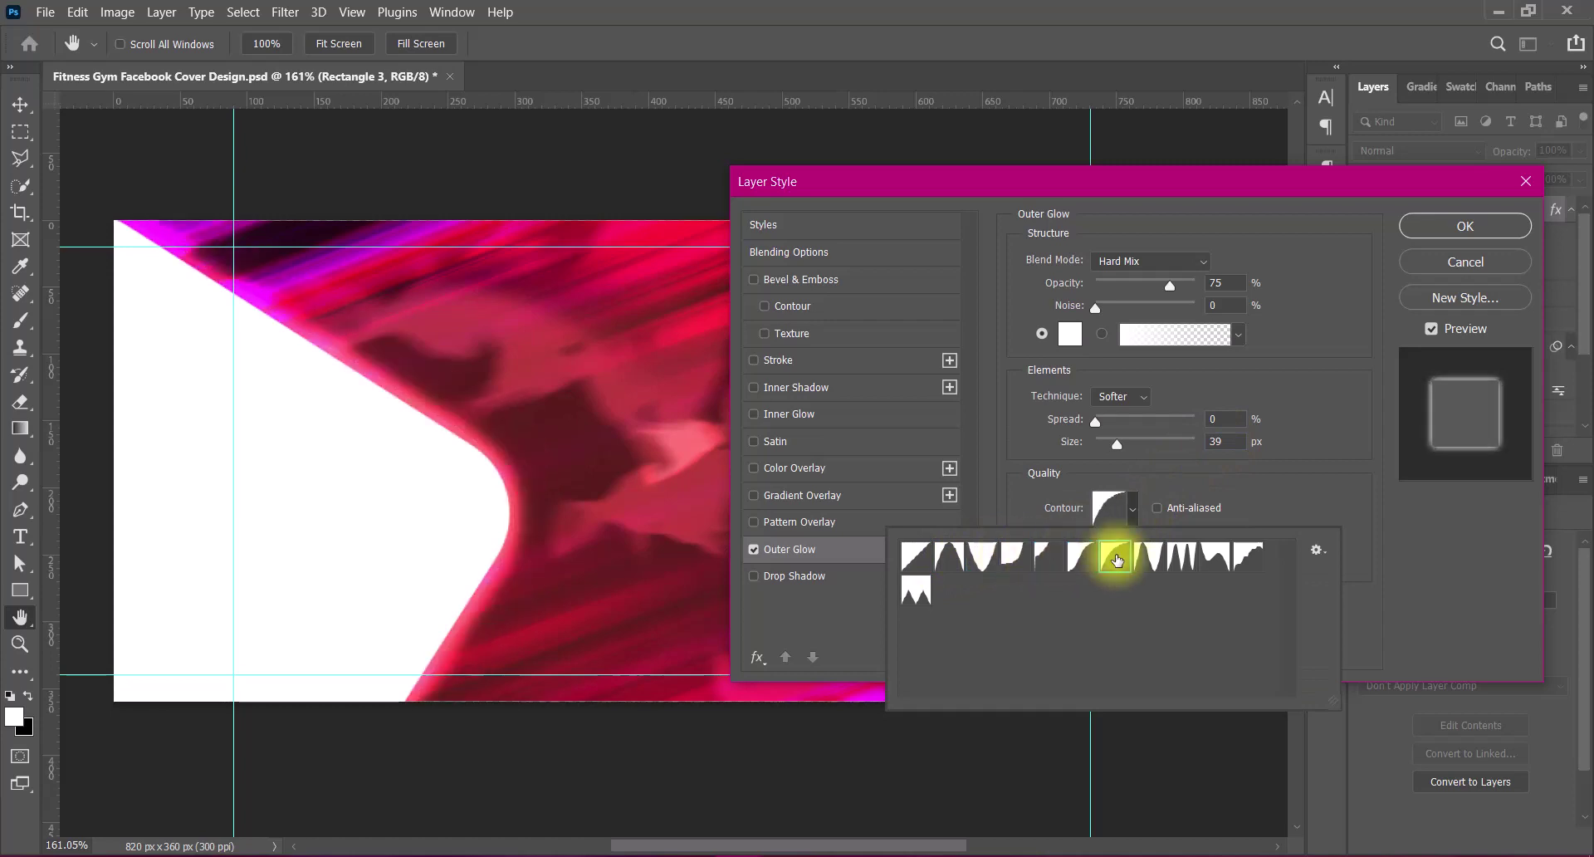
click(1180, 554)
click(1248, 556)
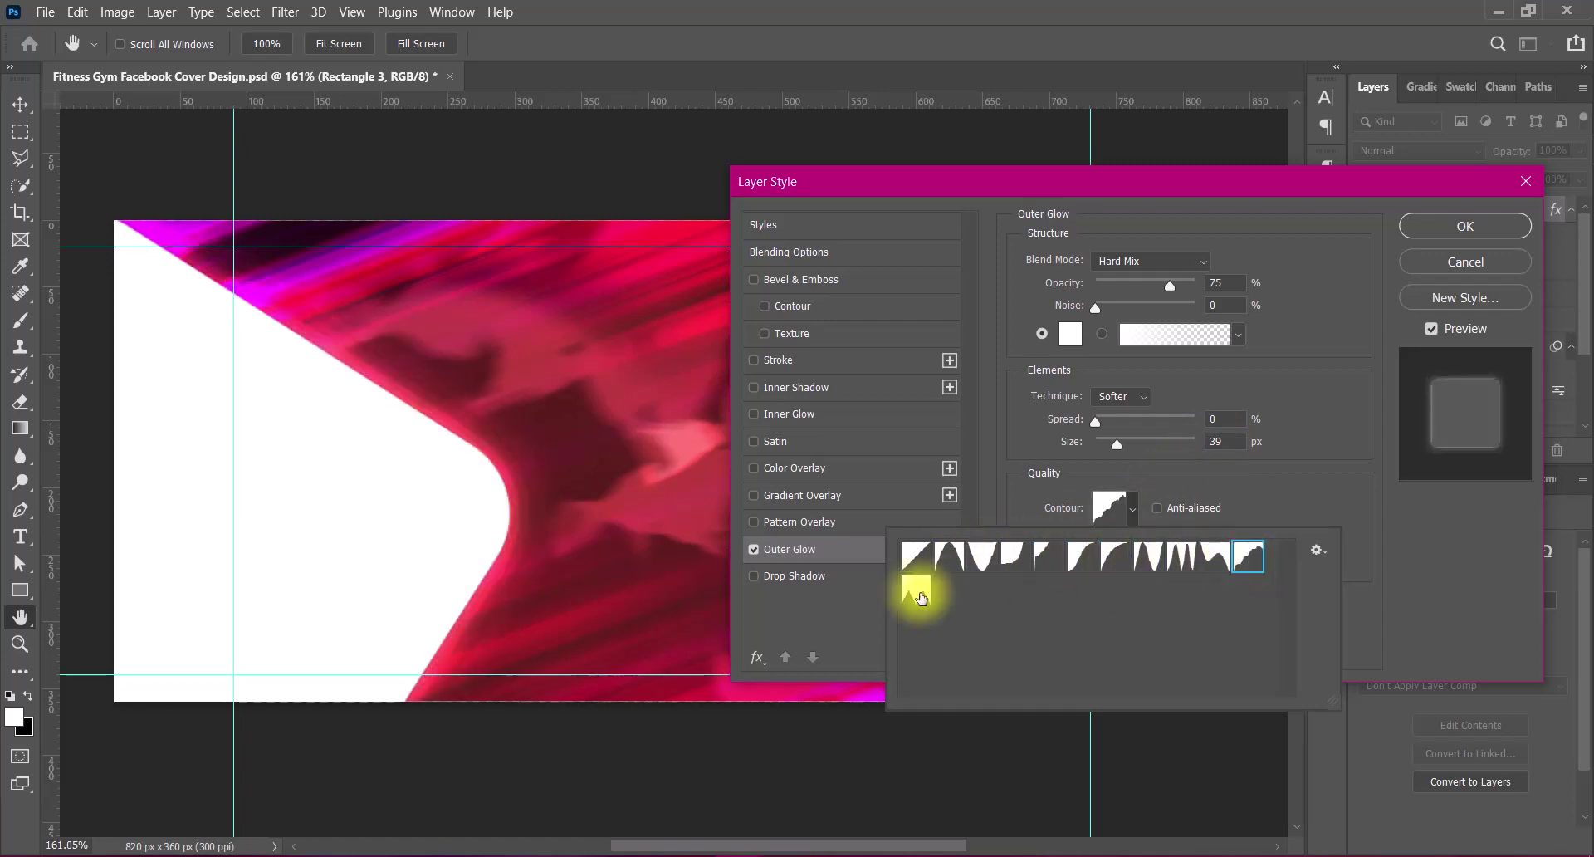
click(920, 597)
click(1150, 555)
click(1214, 555)
click(1017, 565)
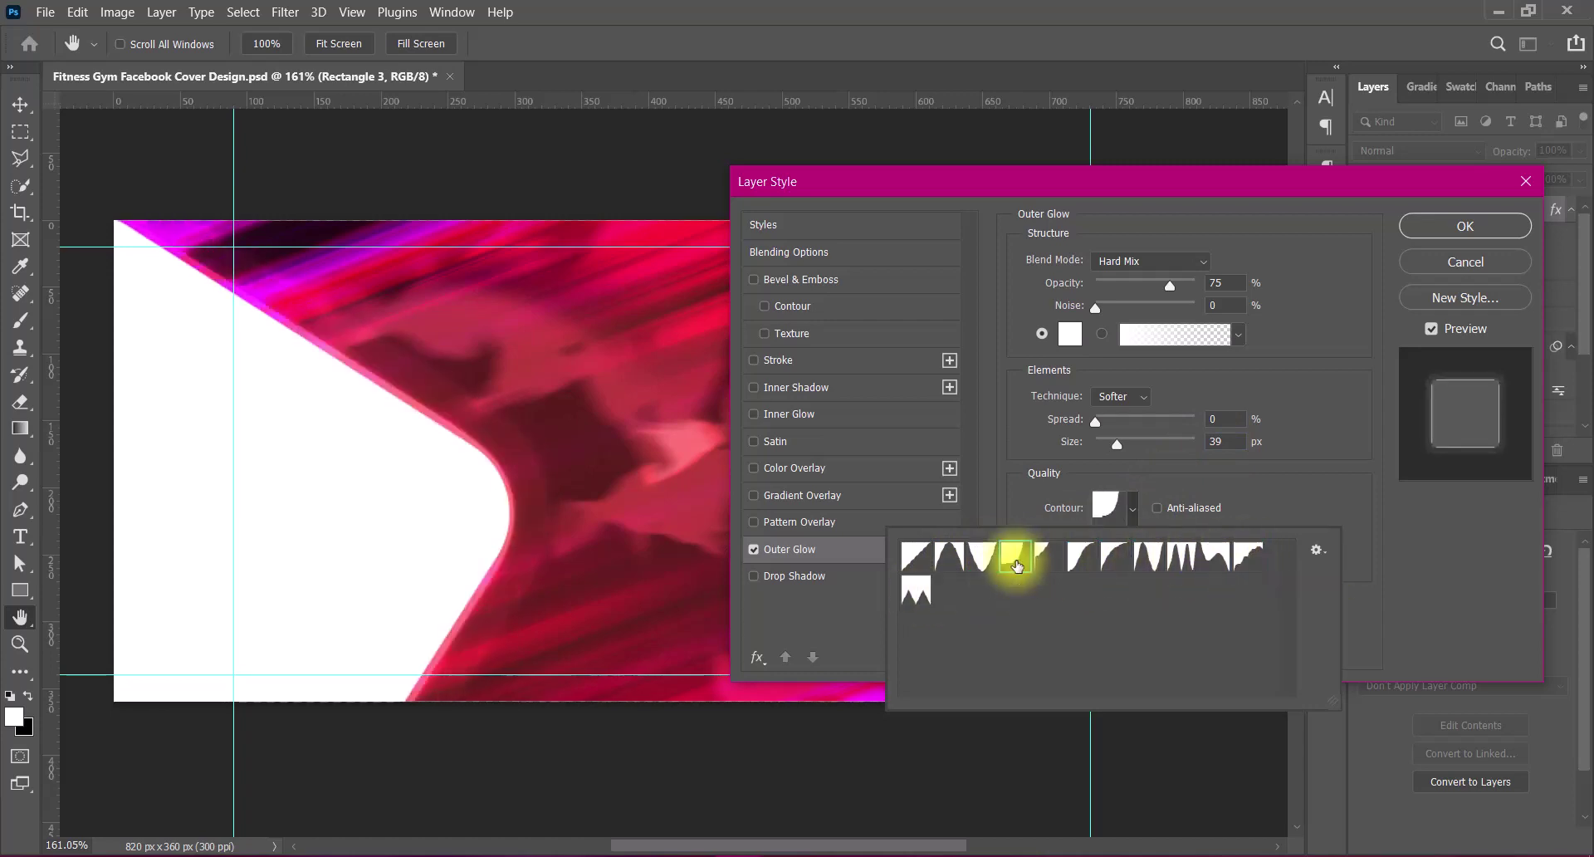
click(986, 560)
click(1225, 495)
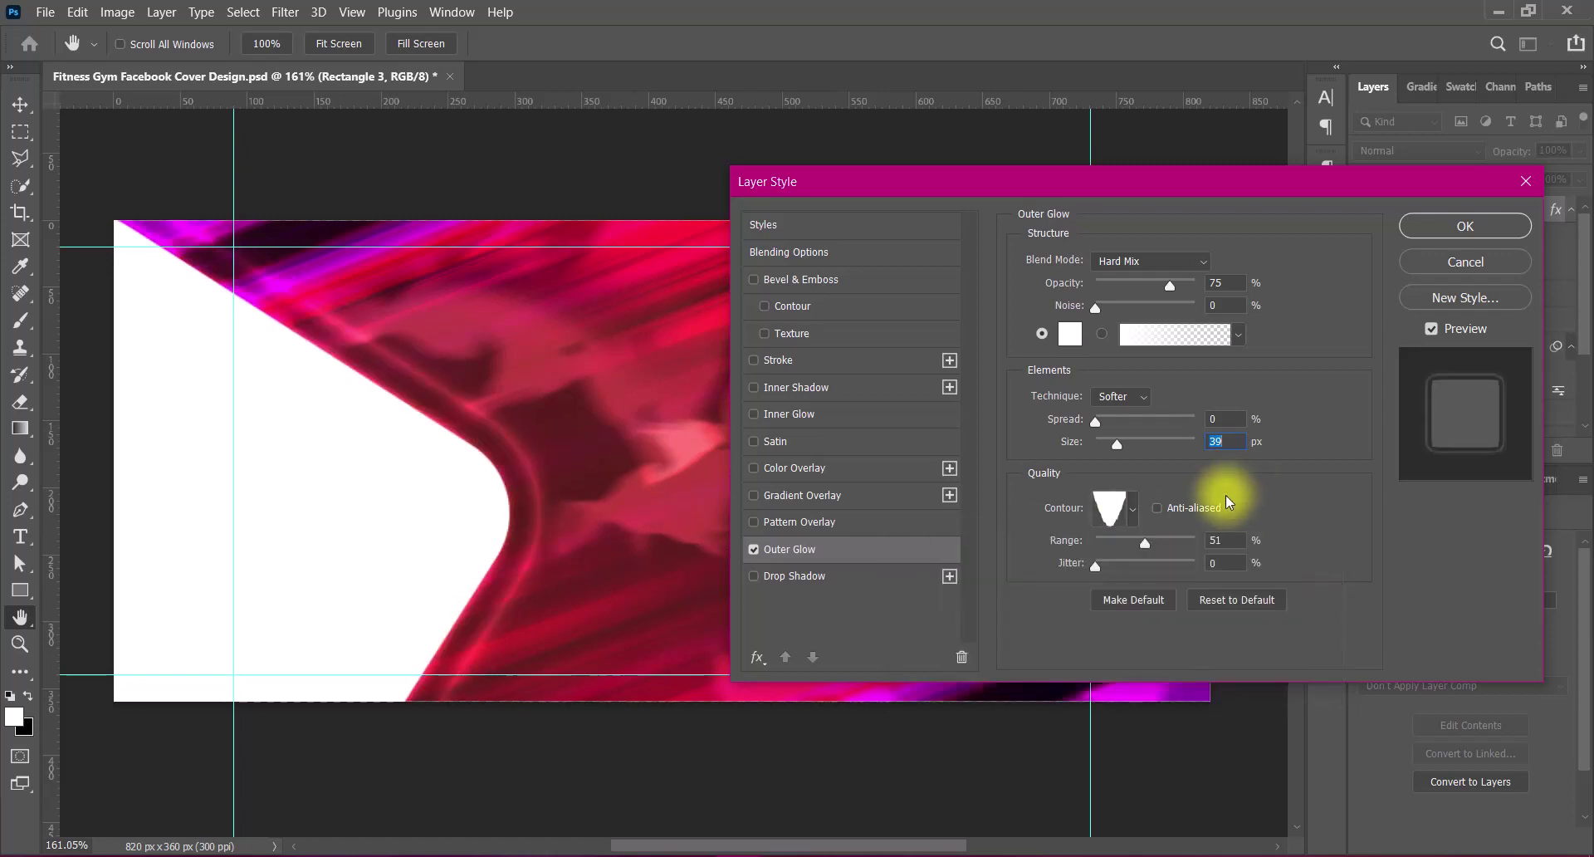
click(1121, 428)
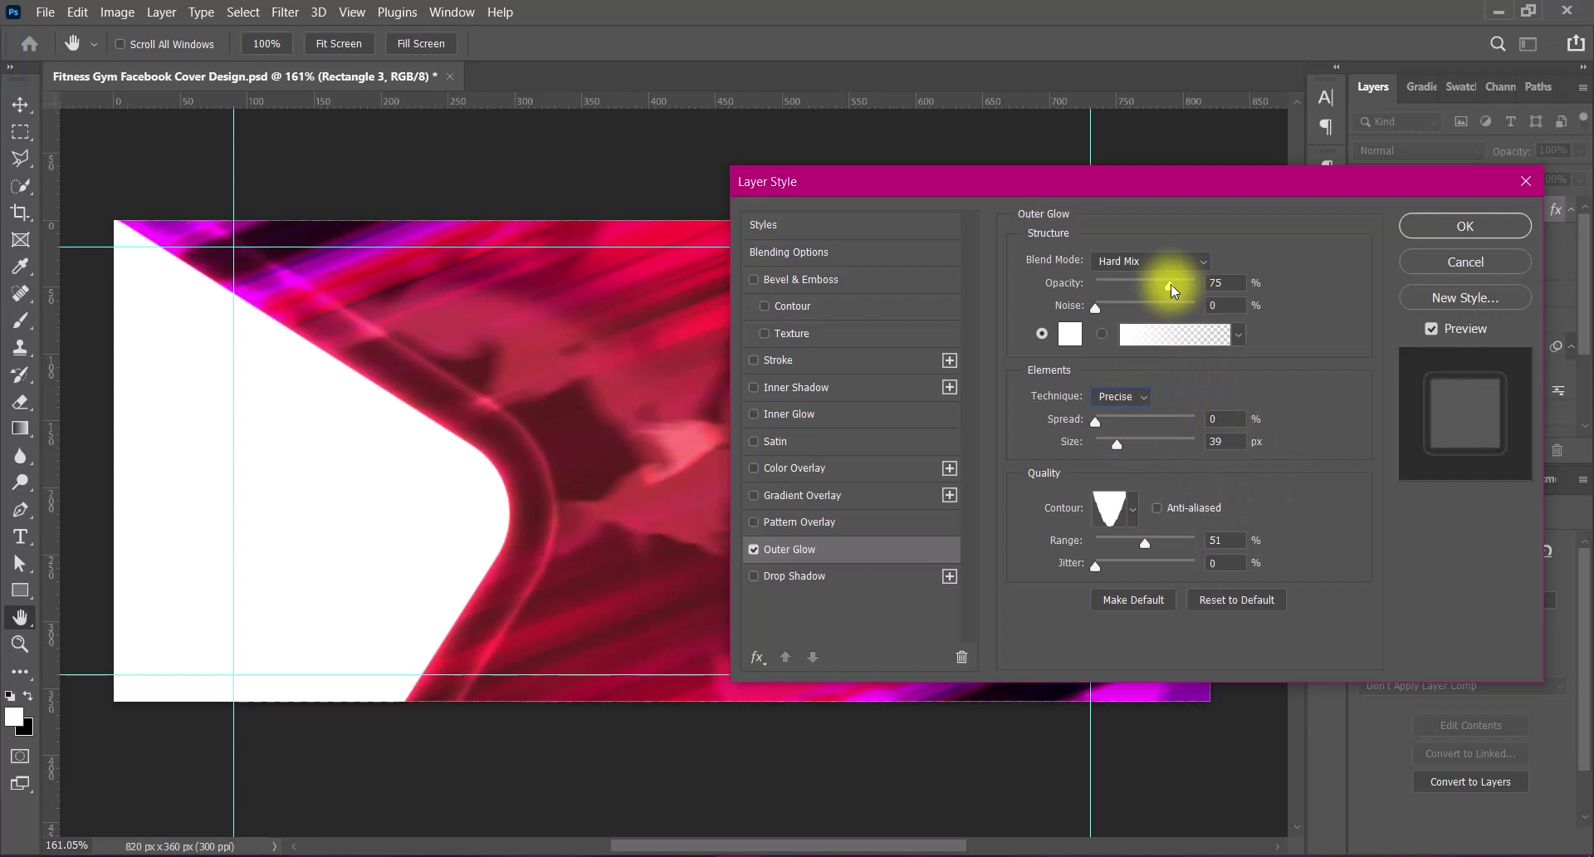
drag(1170, 284, 1235, 286)
click(1464, 226)
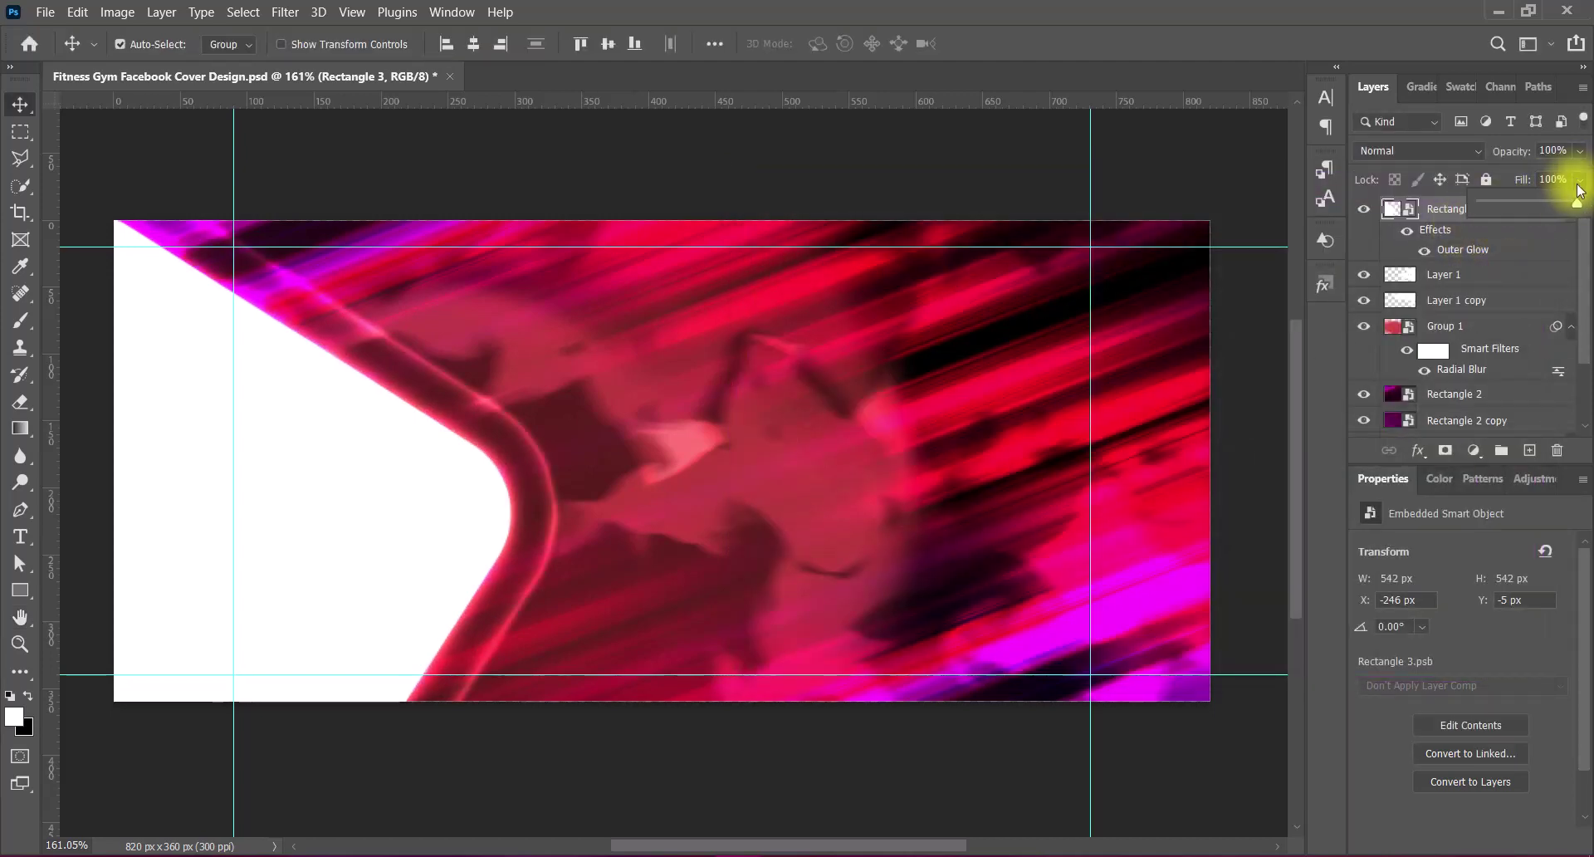
- Drop Rectangle 3's fill to 0% and reopen its Outer Glow settings
drag(1580, 179, 1448, 223)
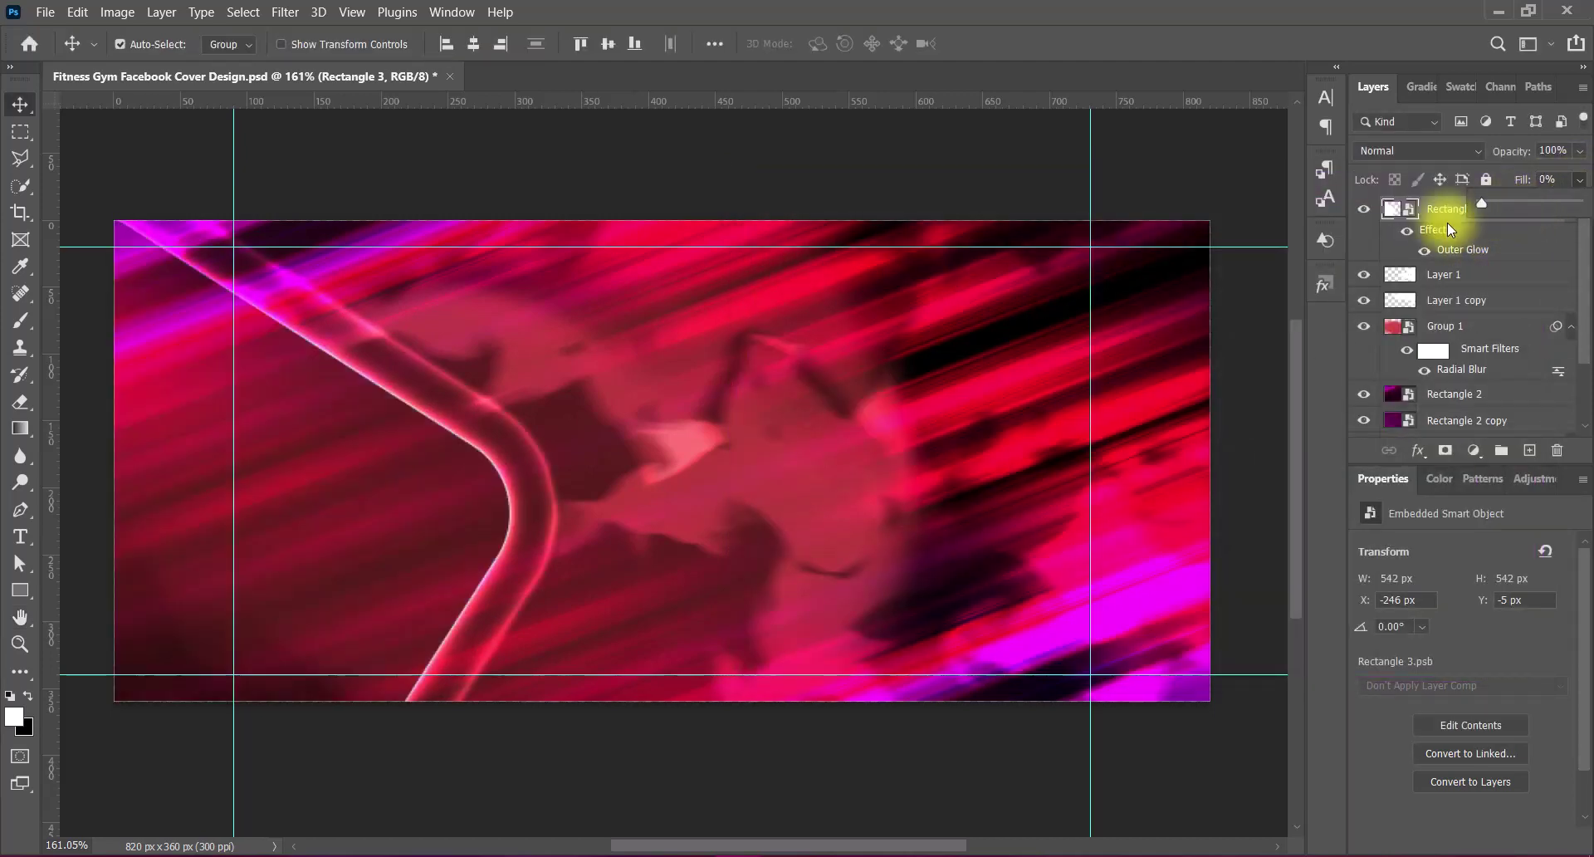
click(1233, 188)
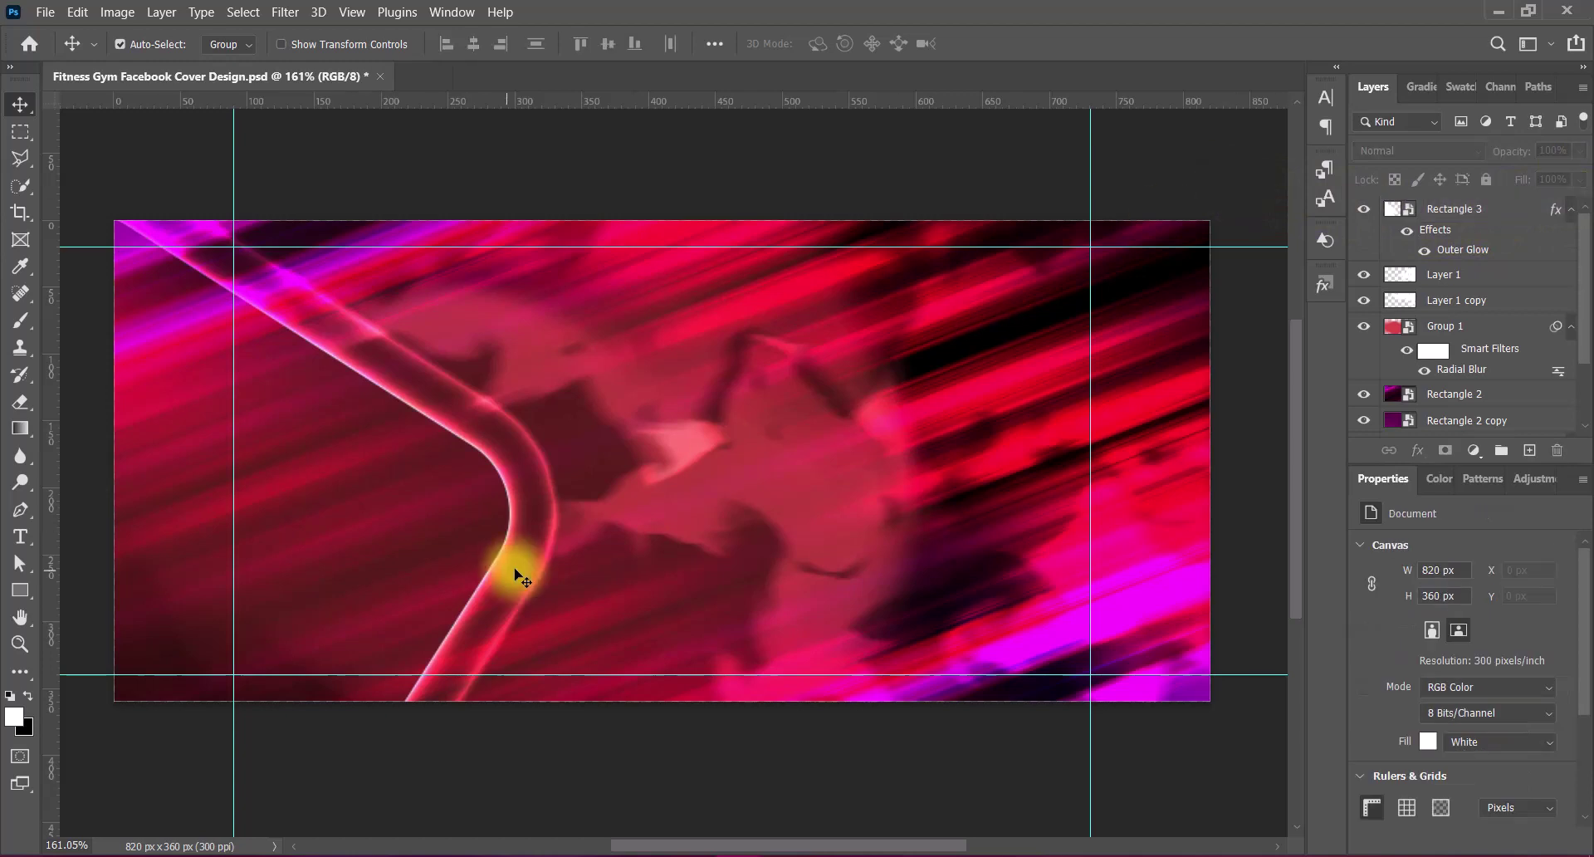
click(1473, 210)
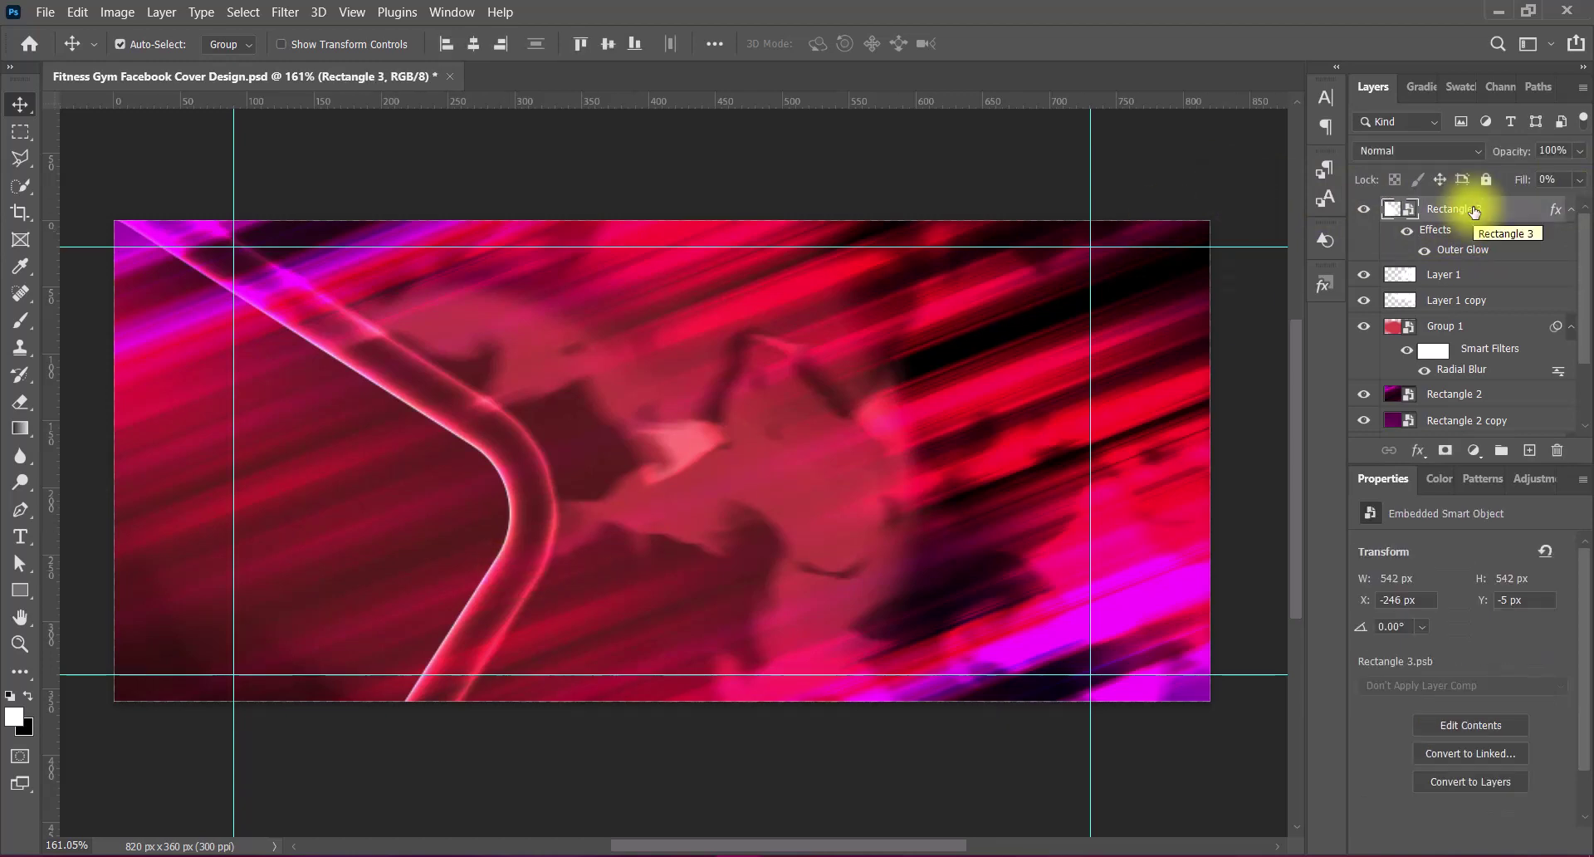
double_click(1387, 212)
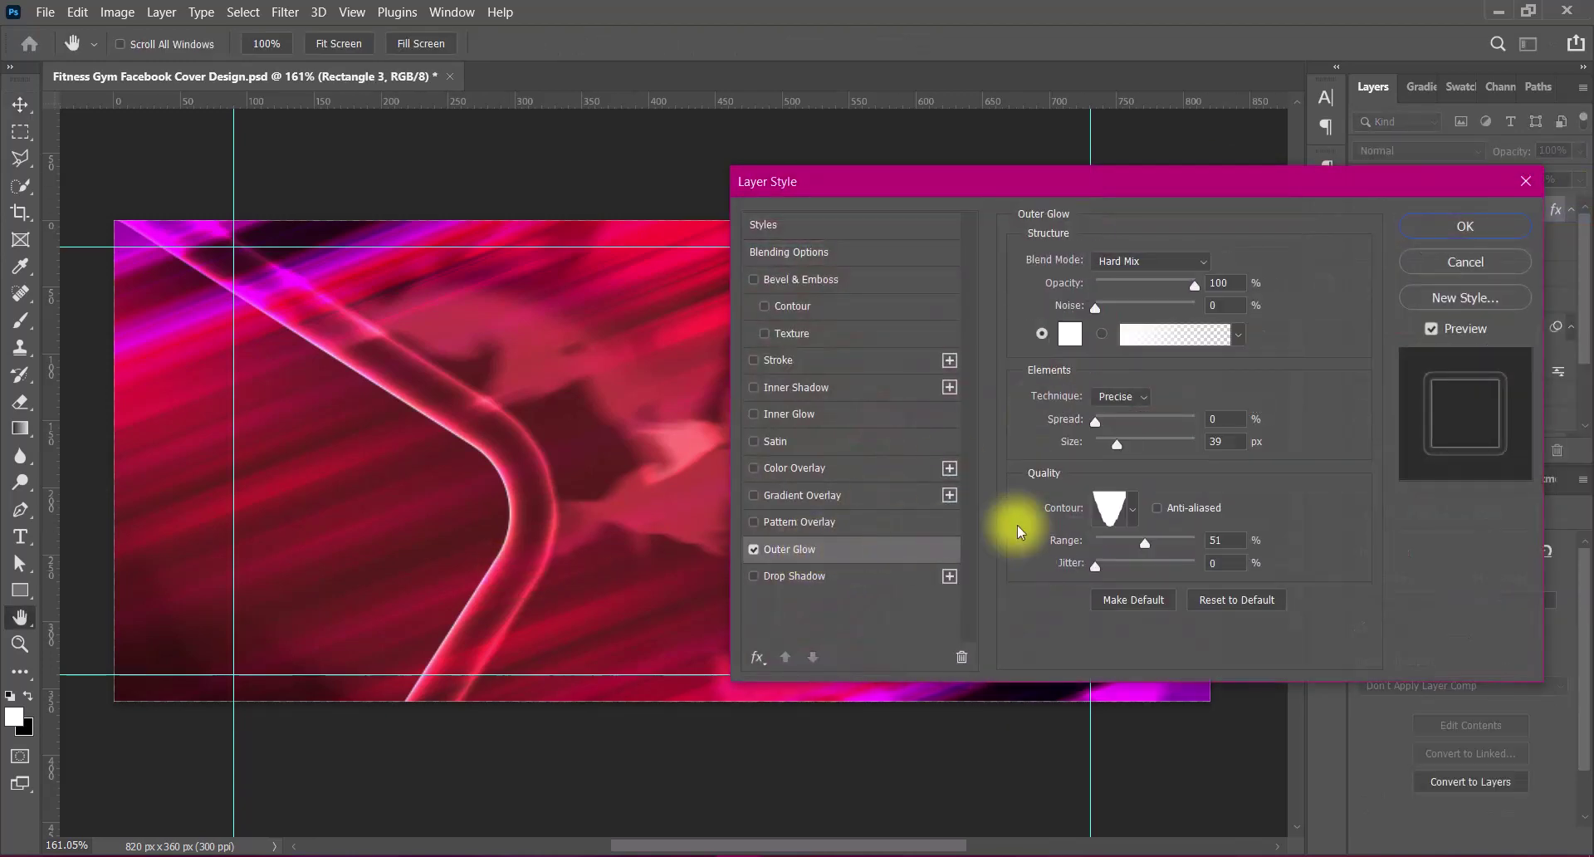
- Compare several glow contours and pick the peaked contour for a bright line
click(1131, 511)
click(948, 554)
click(1015, 554)
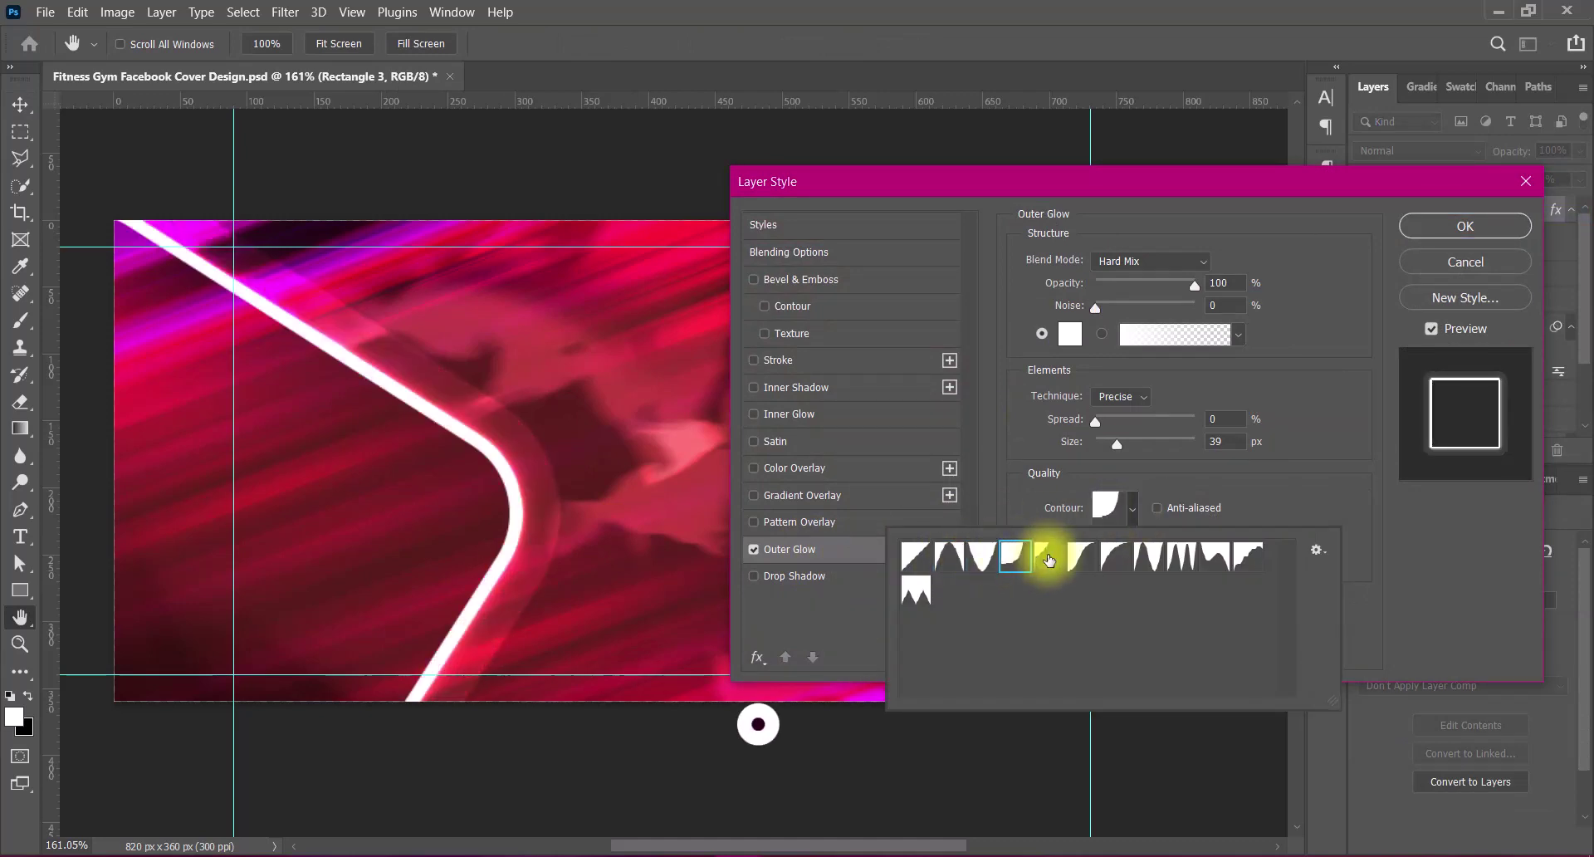
click(1048, 555)
click(1115, 554)
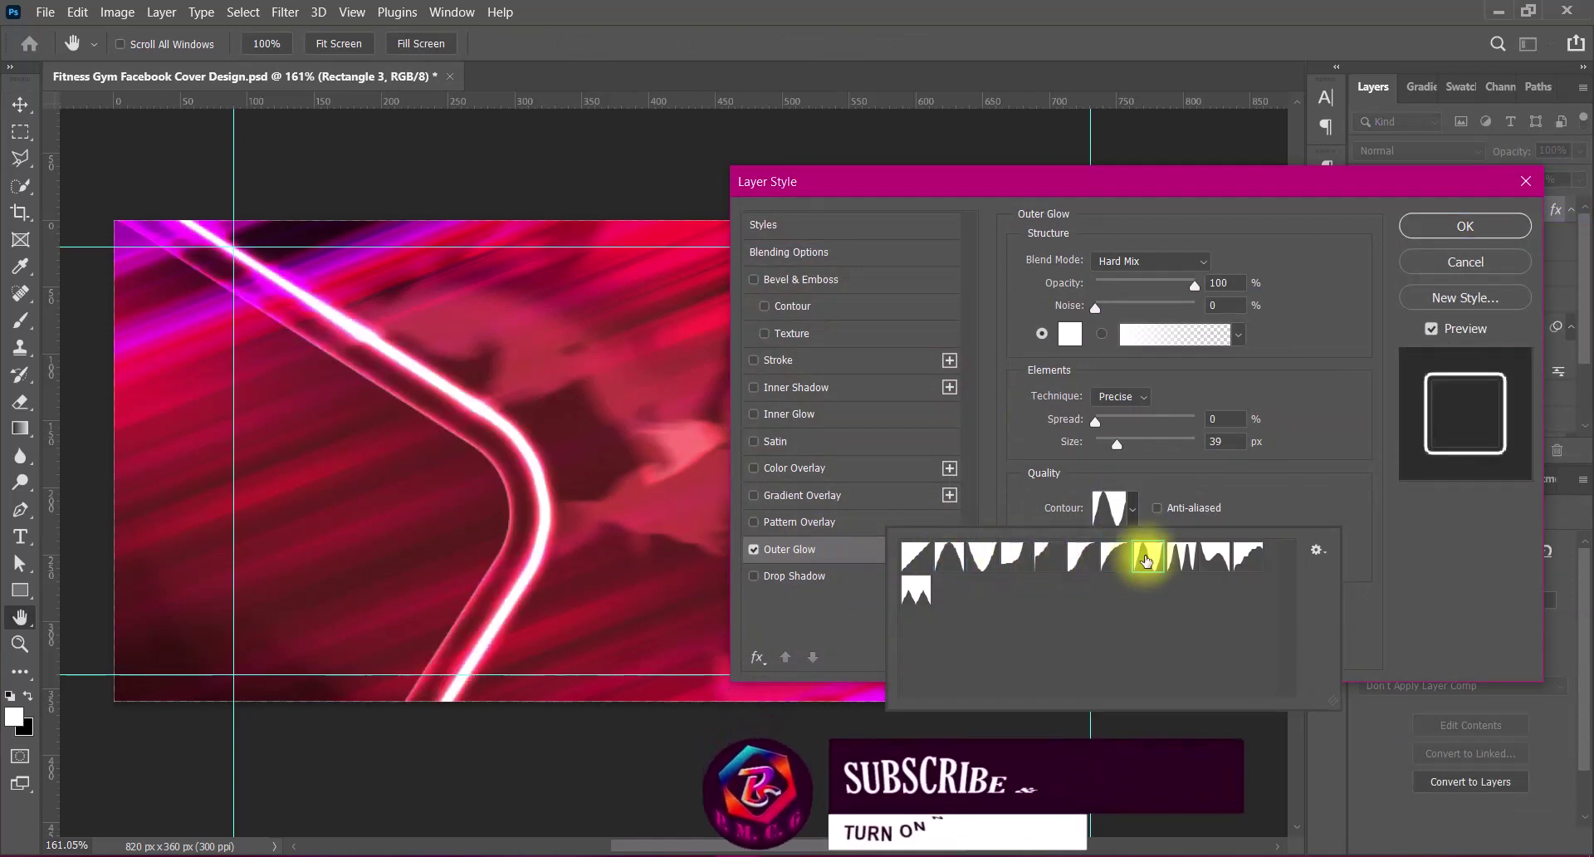
click(1181, 554)
click(1246, 554)
click(1180, 555)
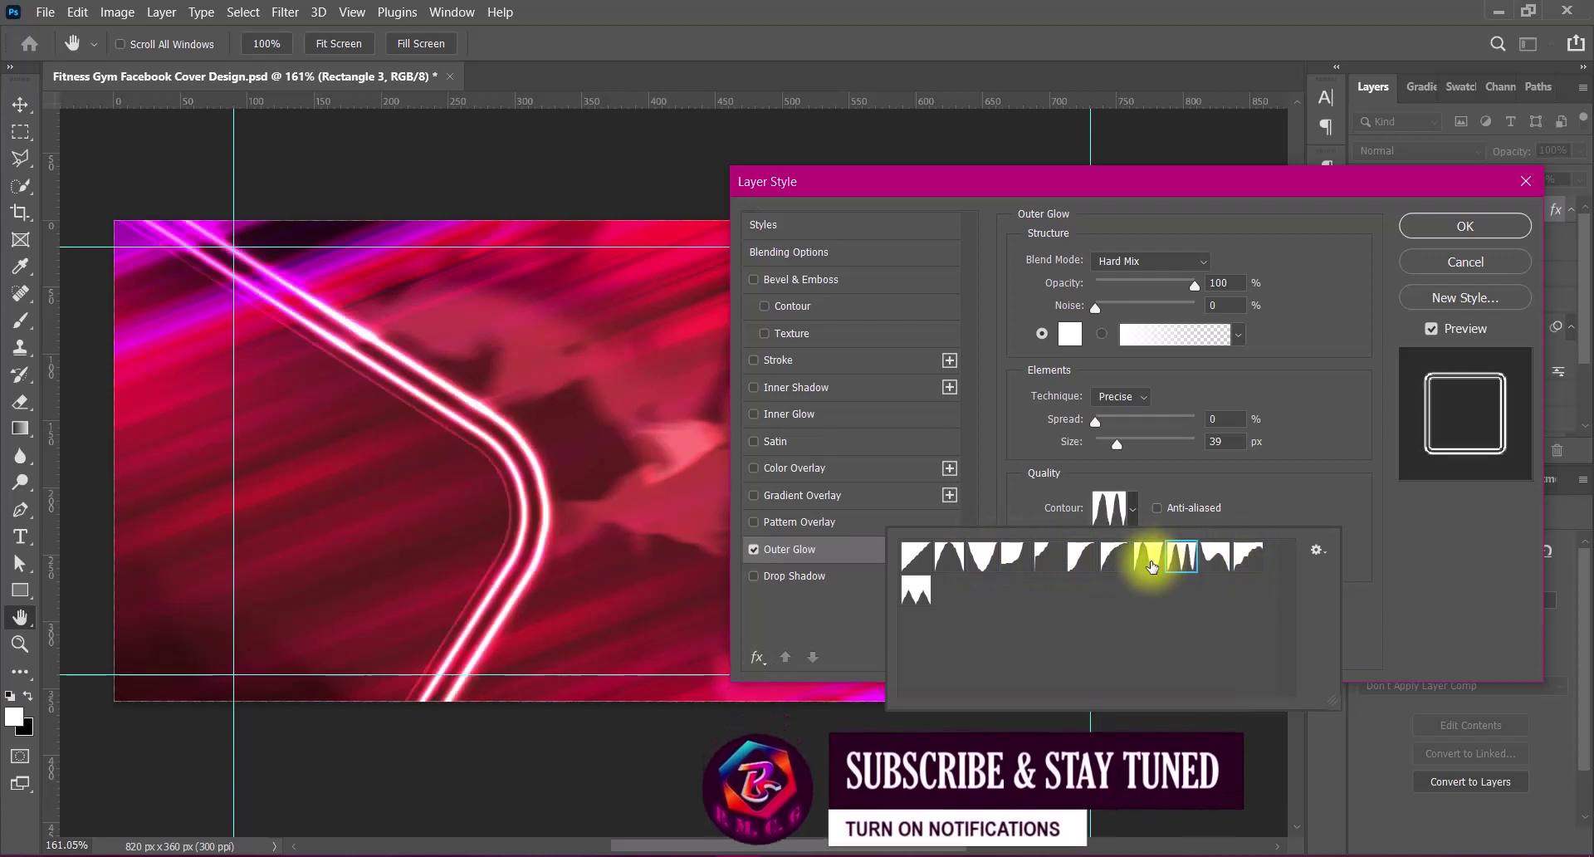
click(1114, 555)
click(1181, 554)
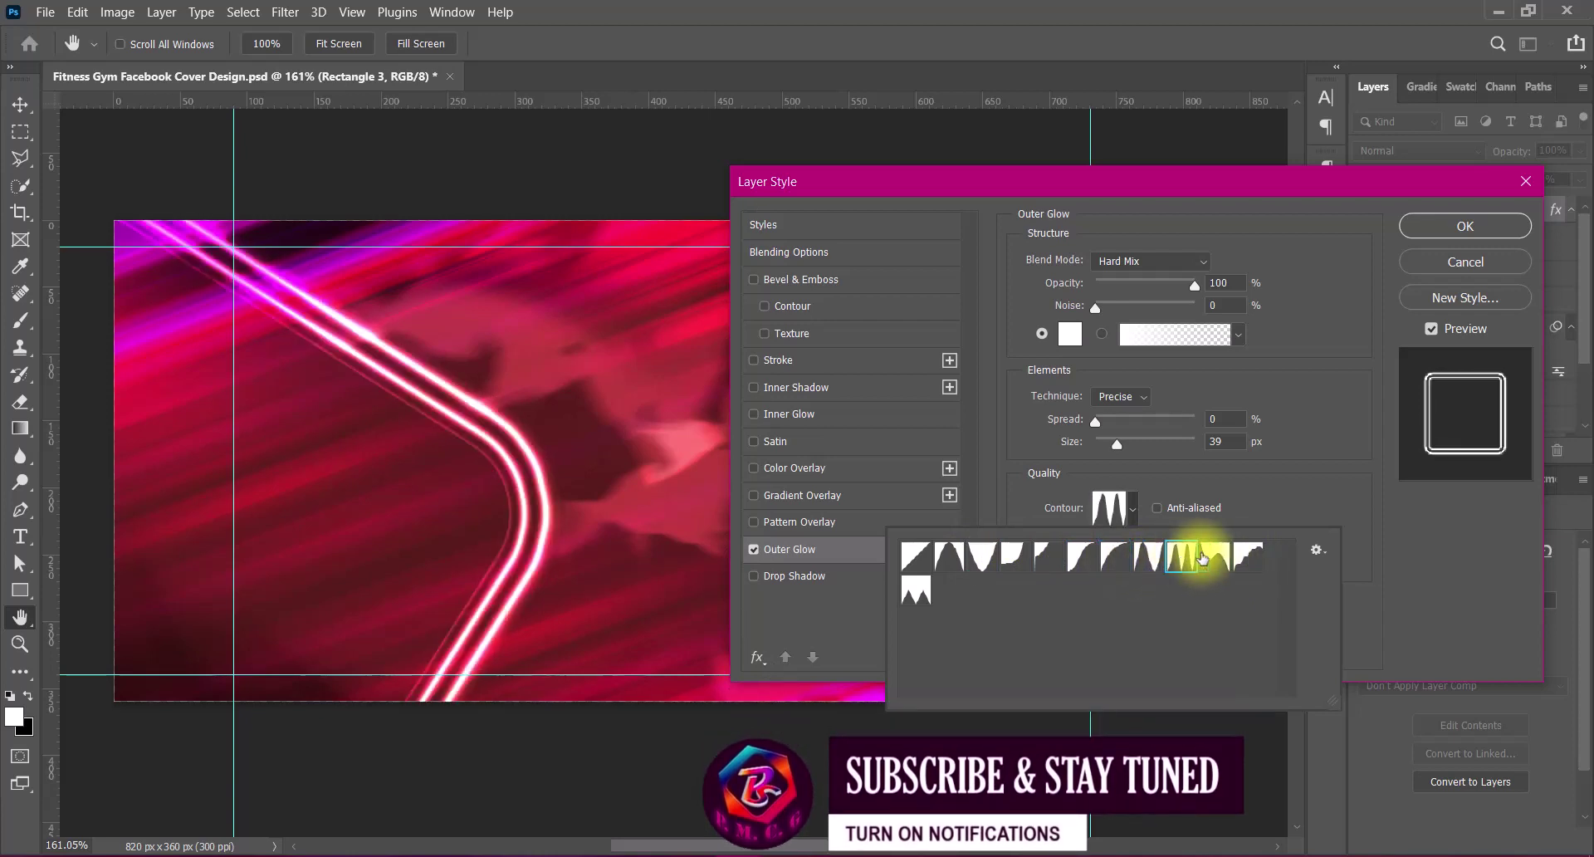
click(1142, 566)
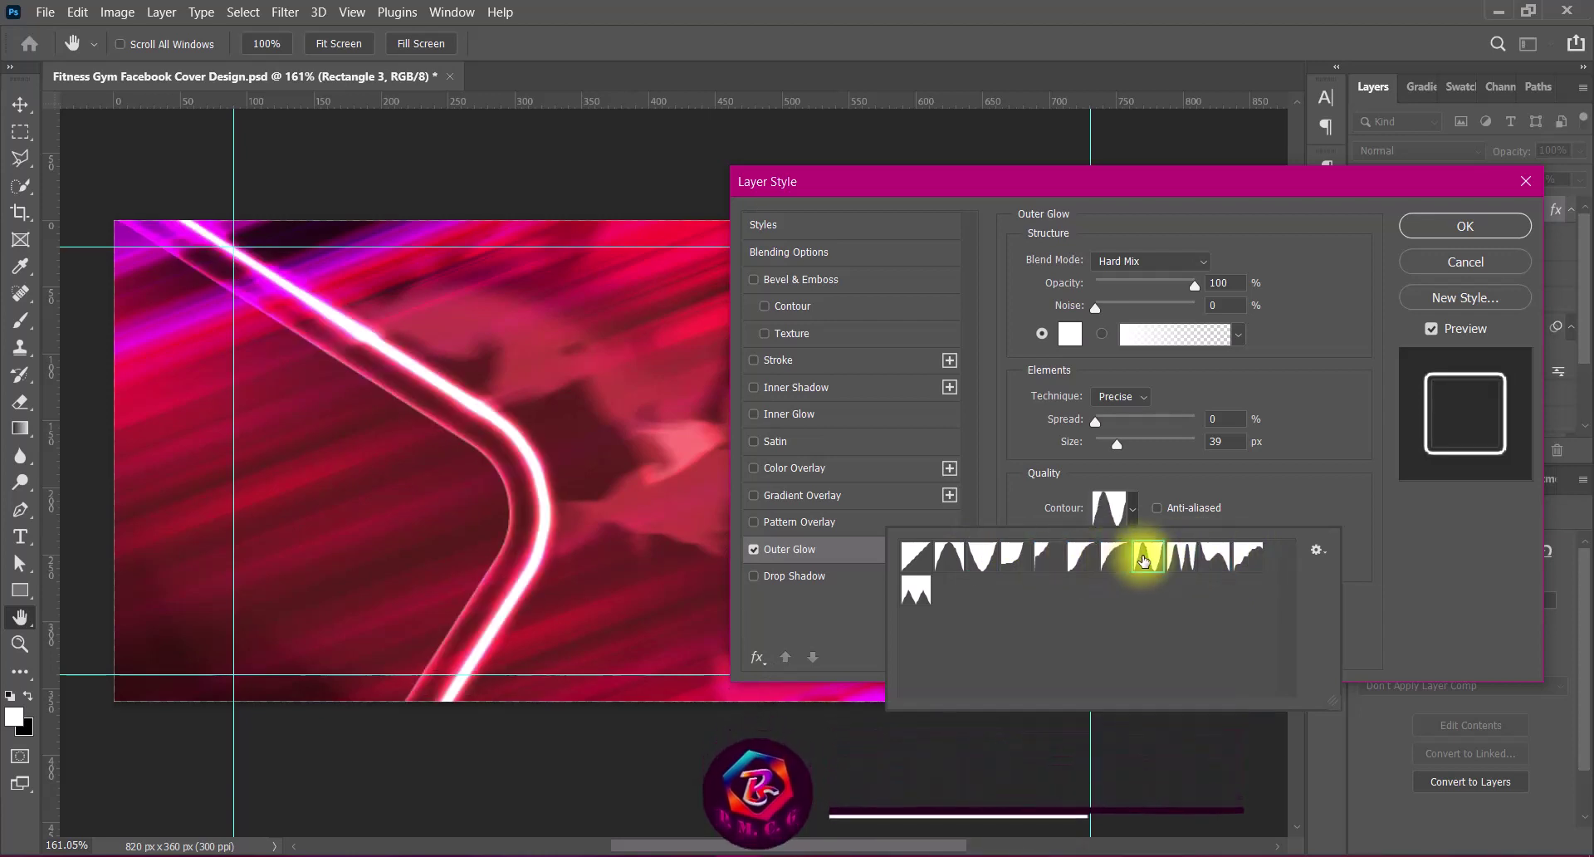
click(1218, 284)
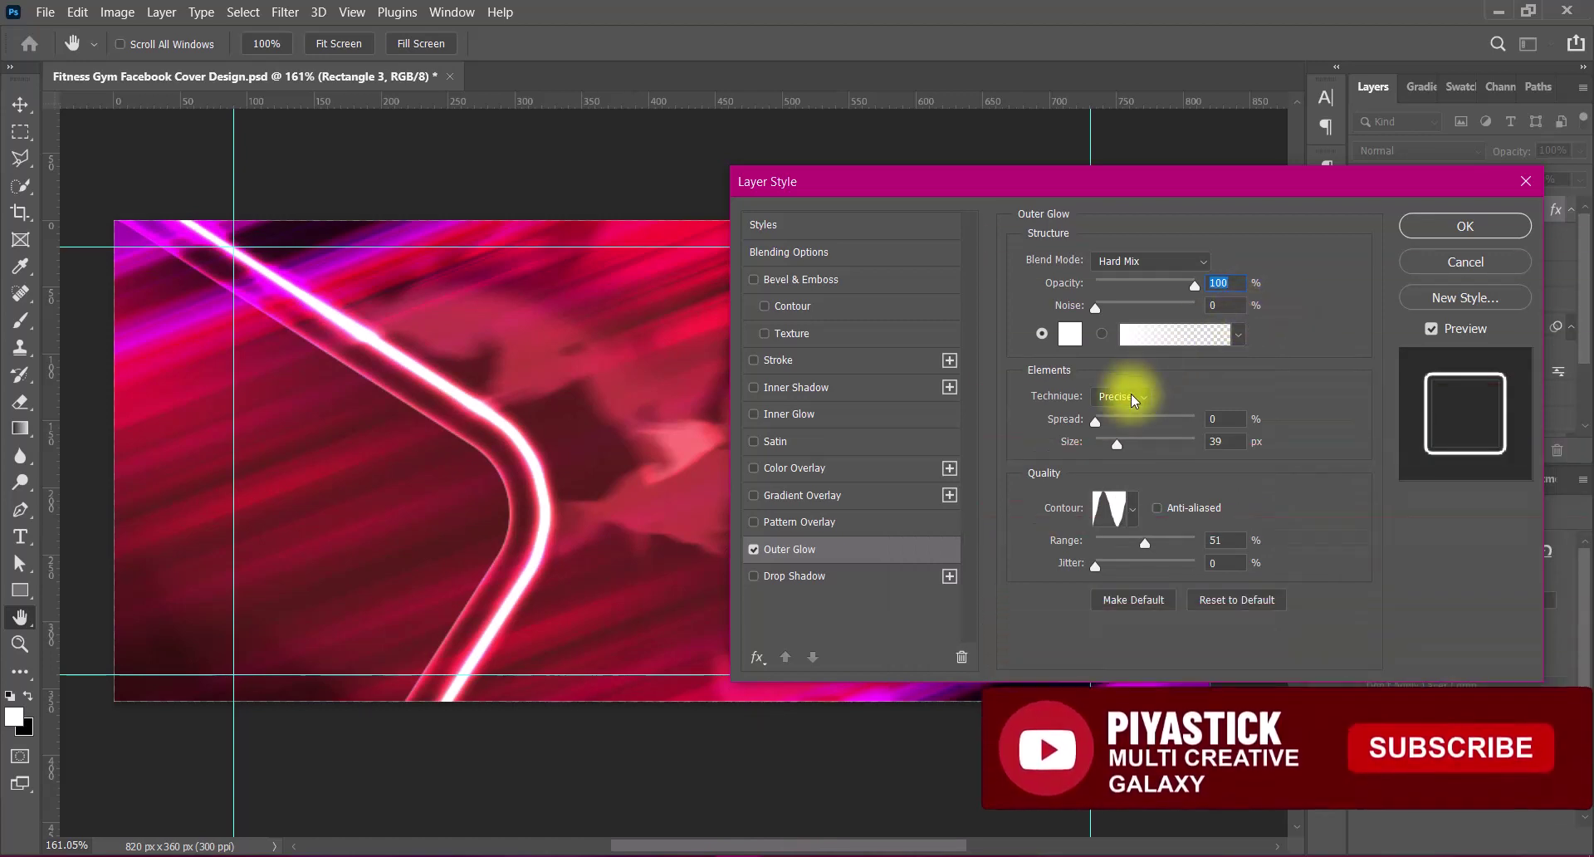
- Set the glow range to 60% and opacity to 84%, then apply the Outer Glow
click(1220, 541)
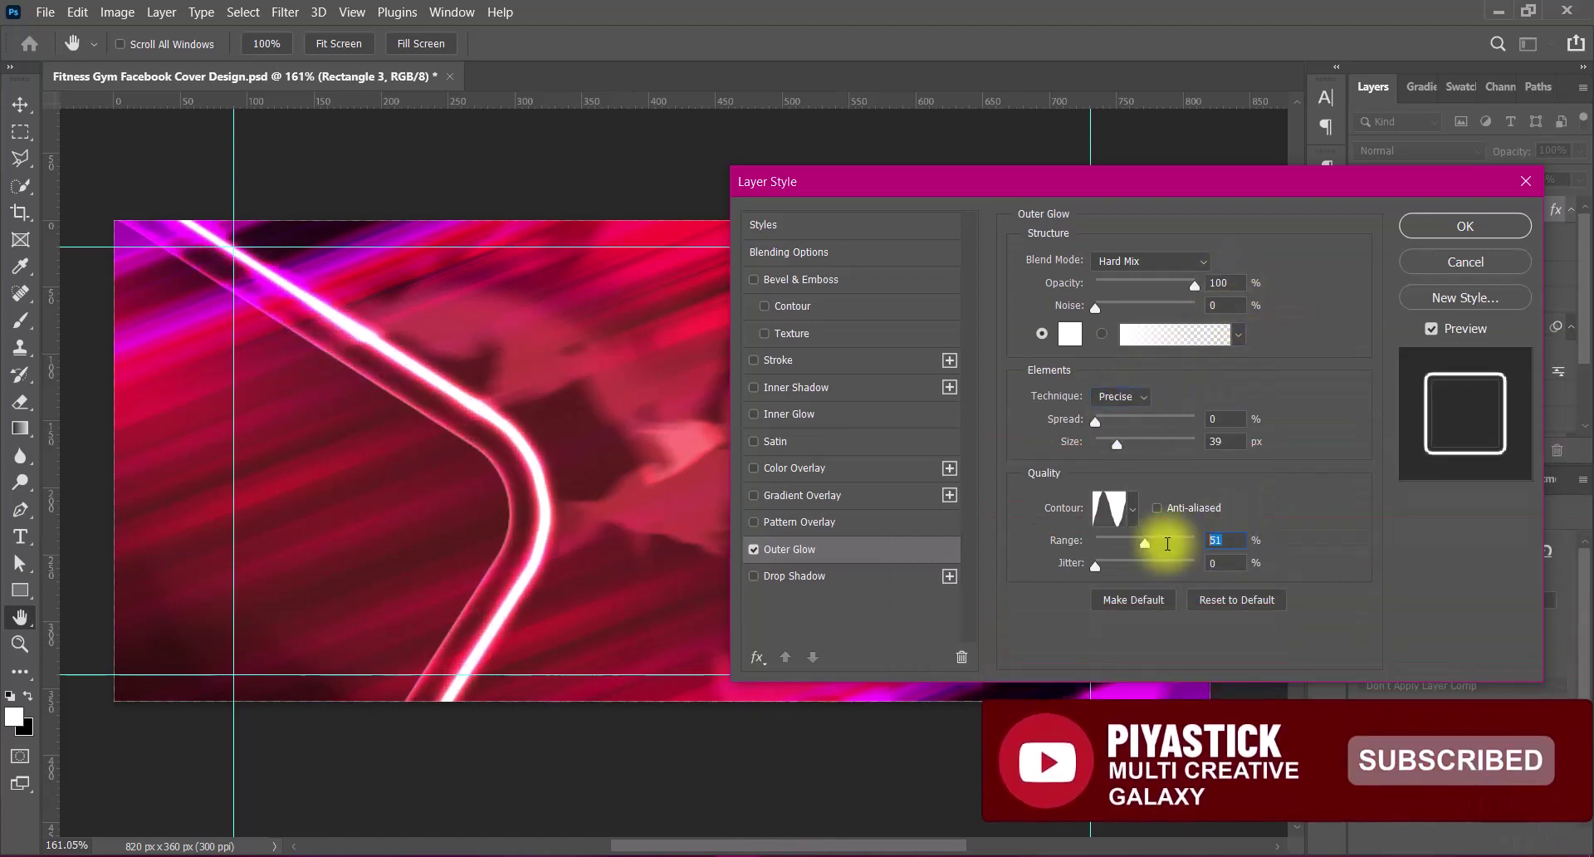
text(60)
click(1213, 282)
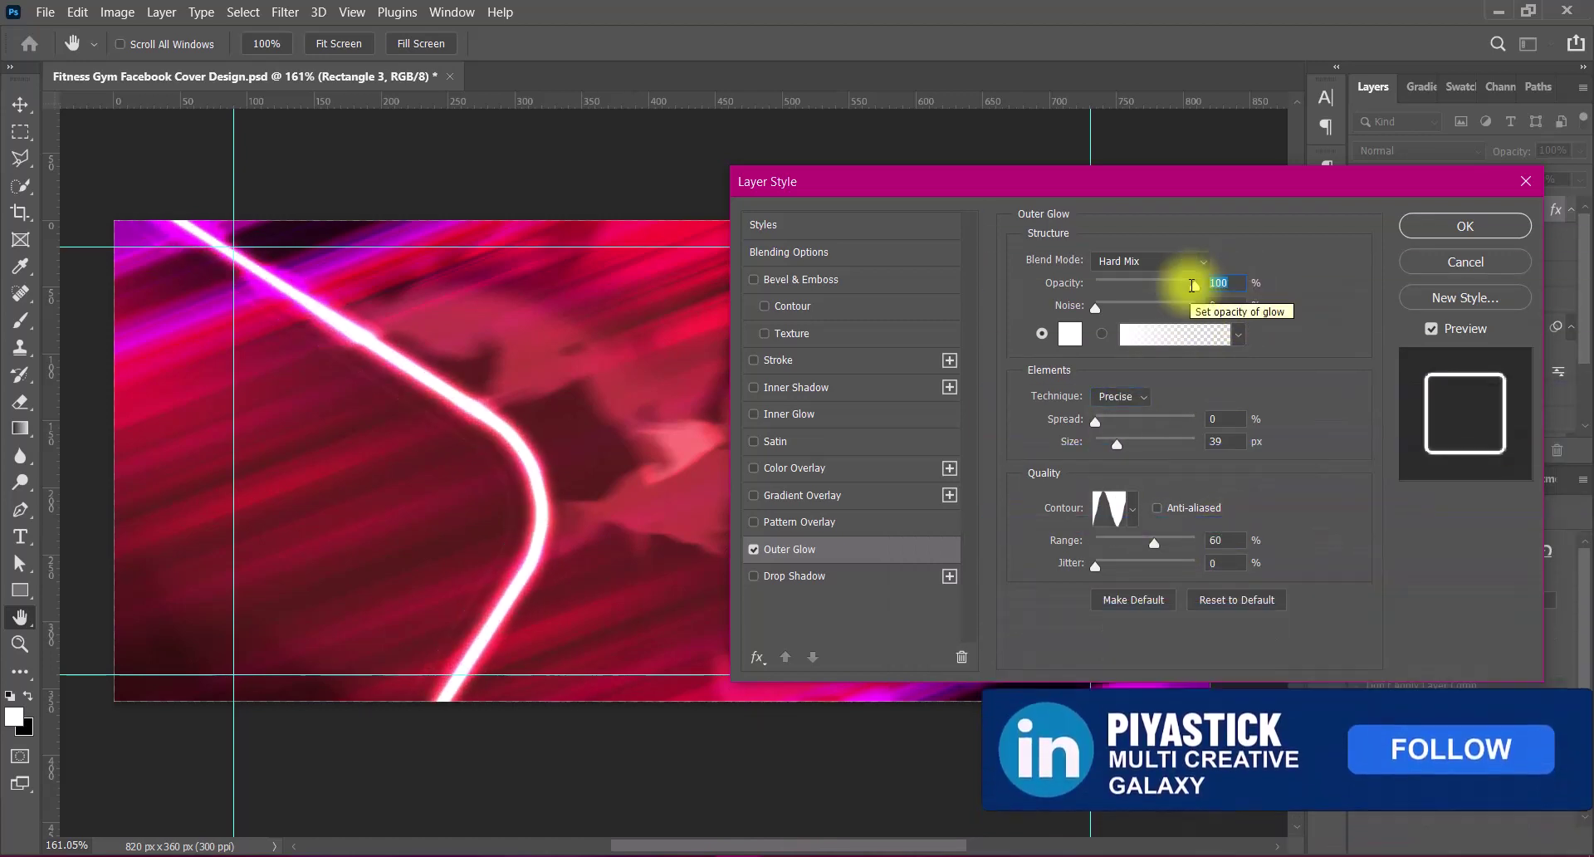
text(7584)
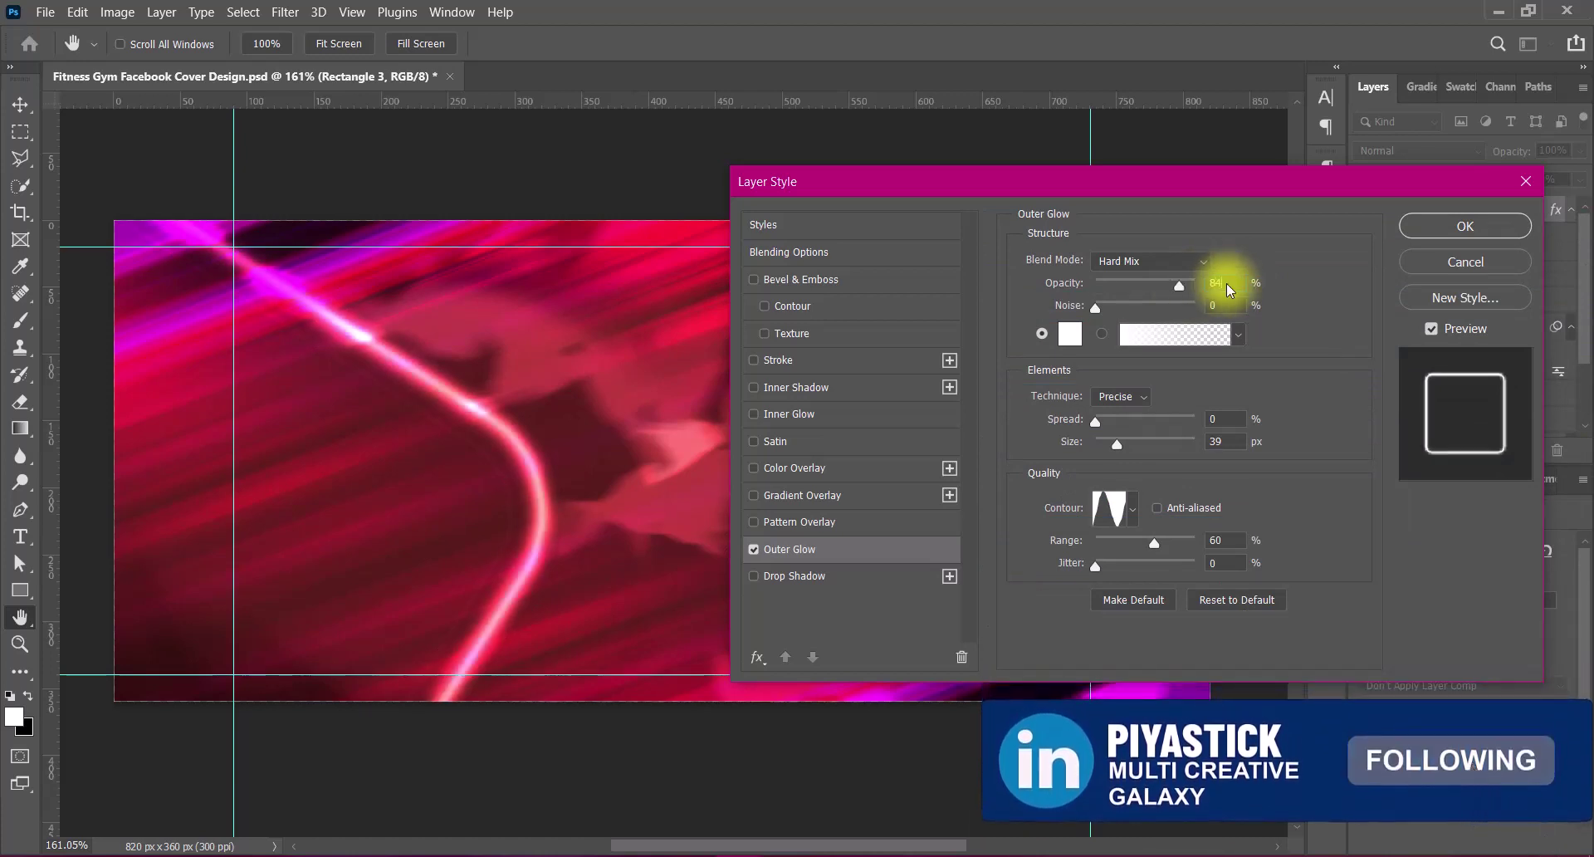
text(90)
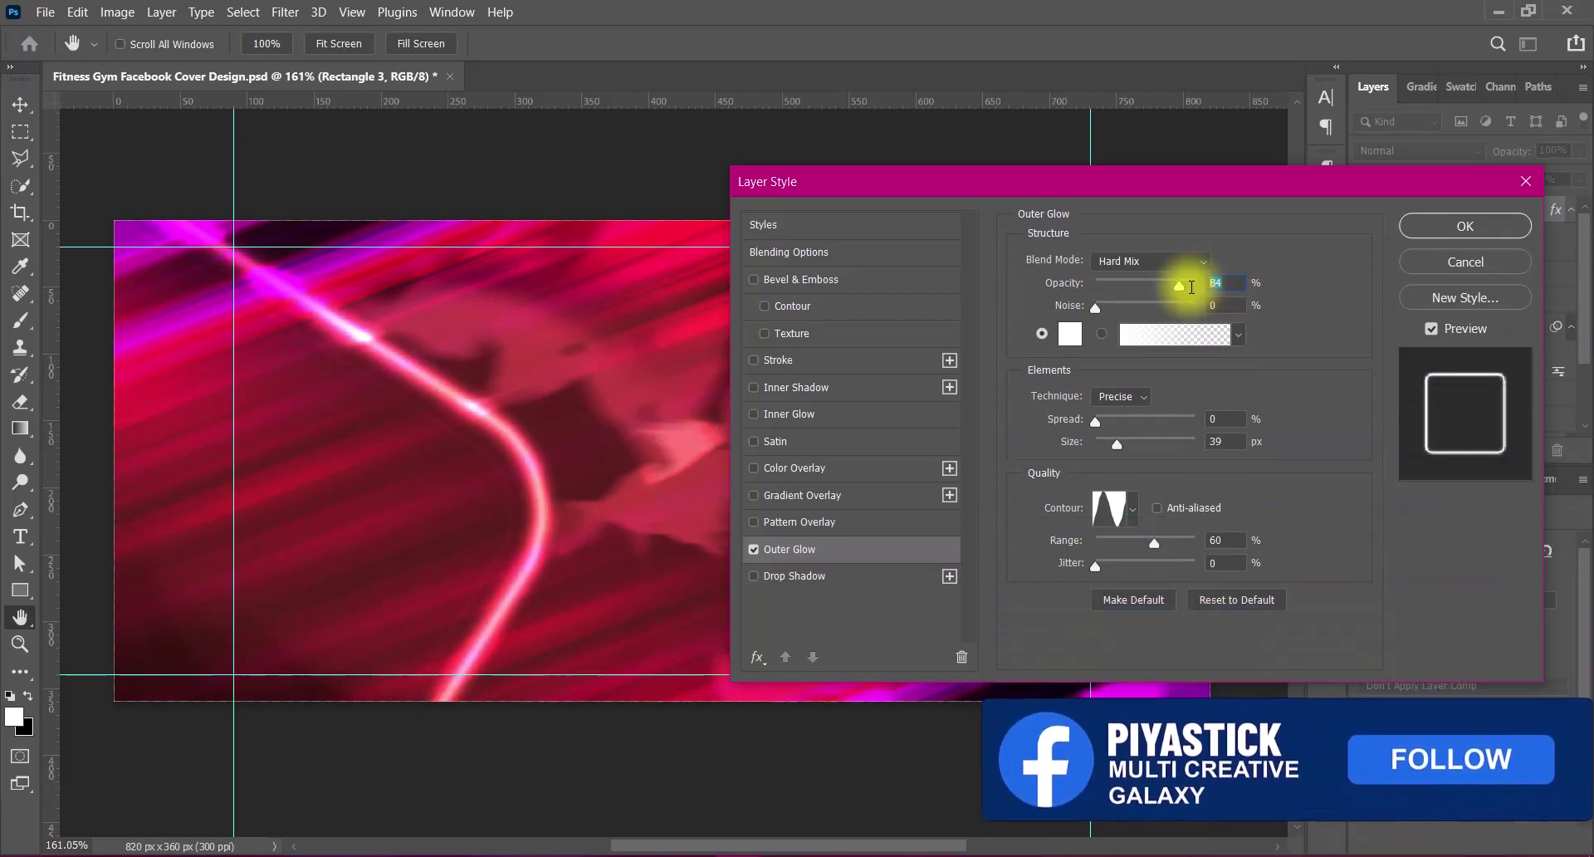
click(1465, 226)
click(548, 523)
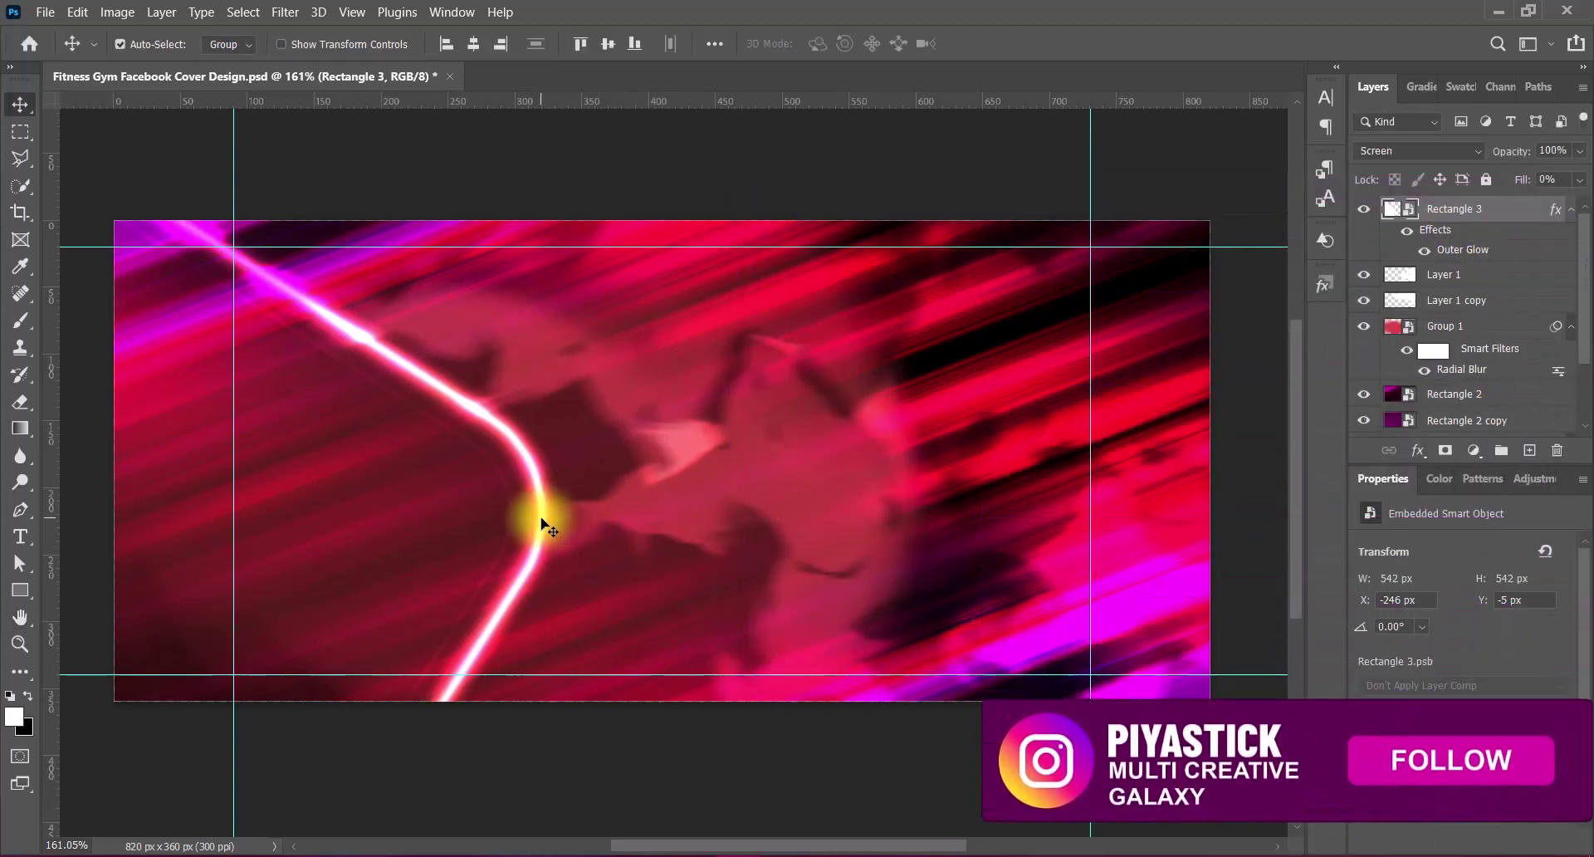
- Move Rectangle 3's neon frame left and down to X -271 px, Y 10 px, undoing the stray background shift
key(ctrl+t)
key(Return)
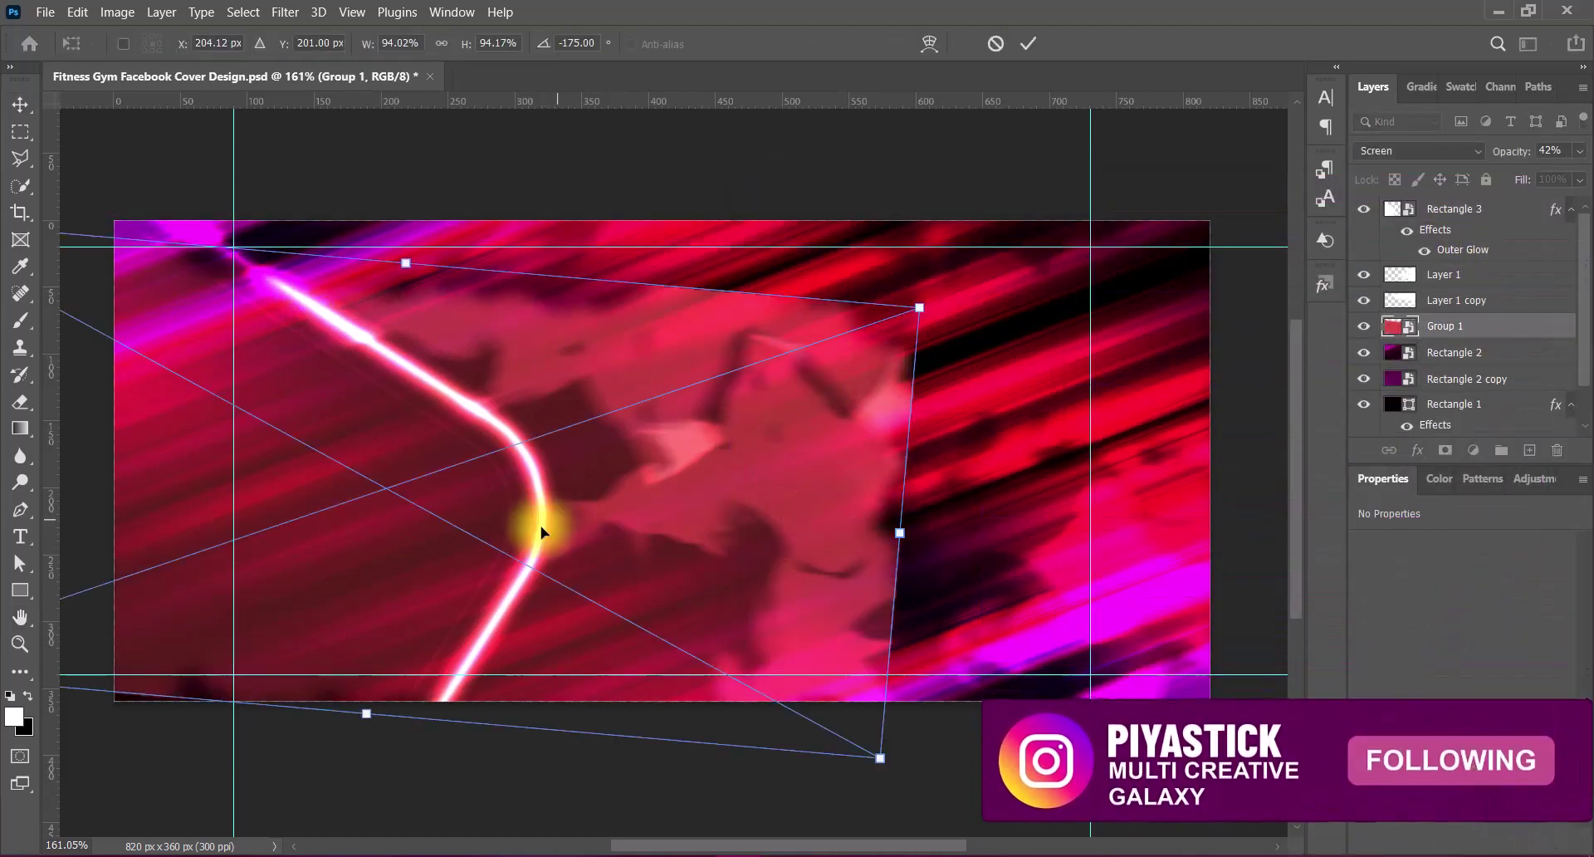
drag(542, 531, 500, 544)
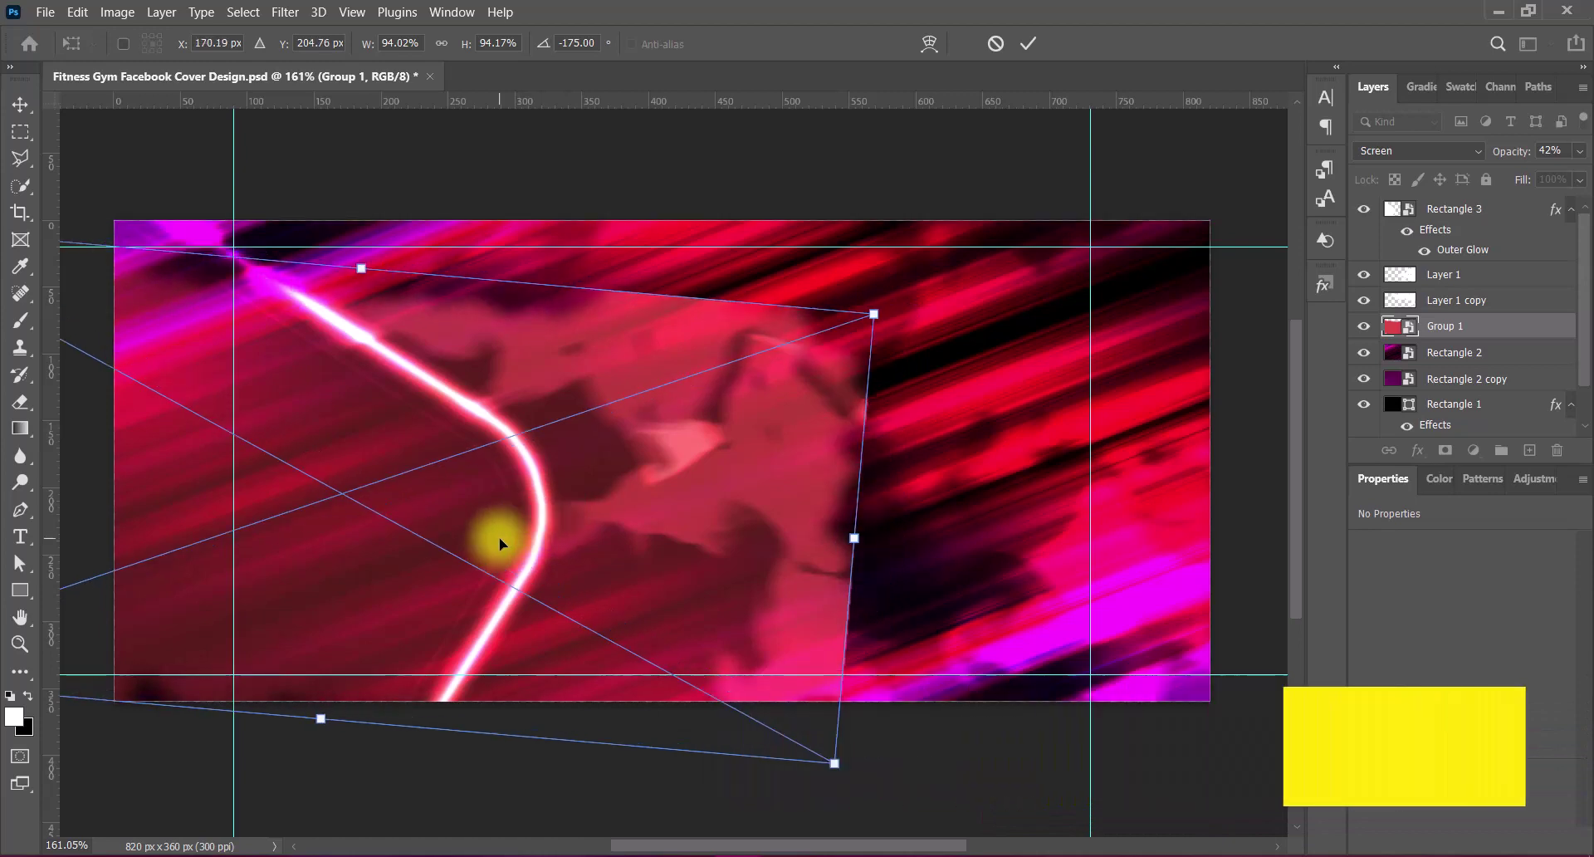
click(1026, 43)
click(1403, 212)
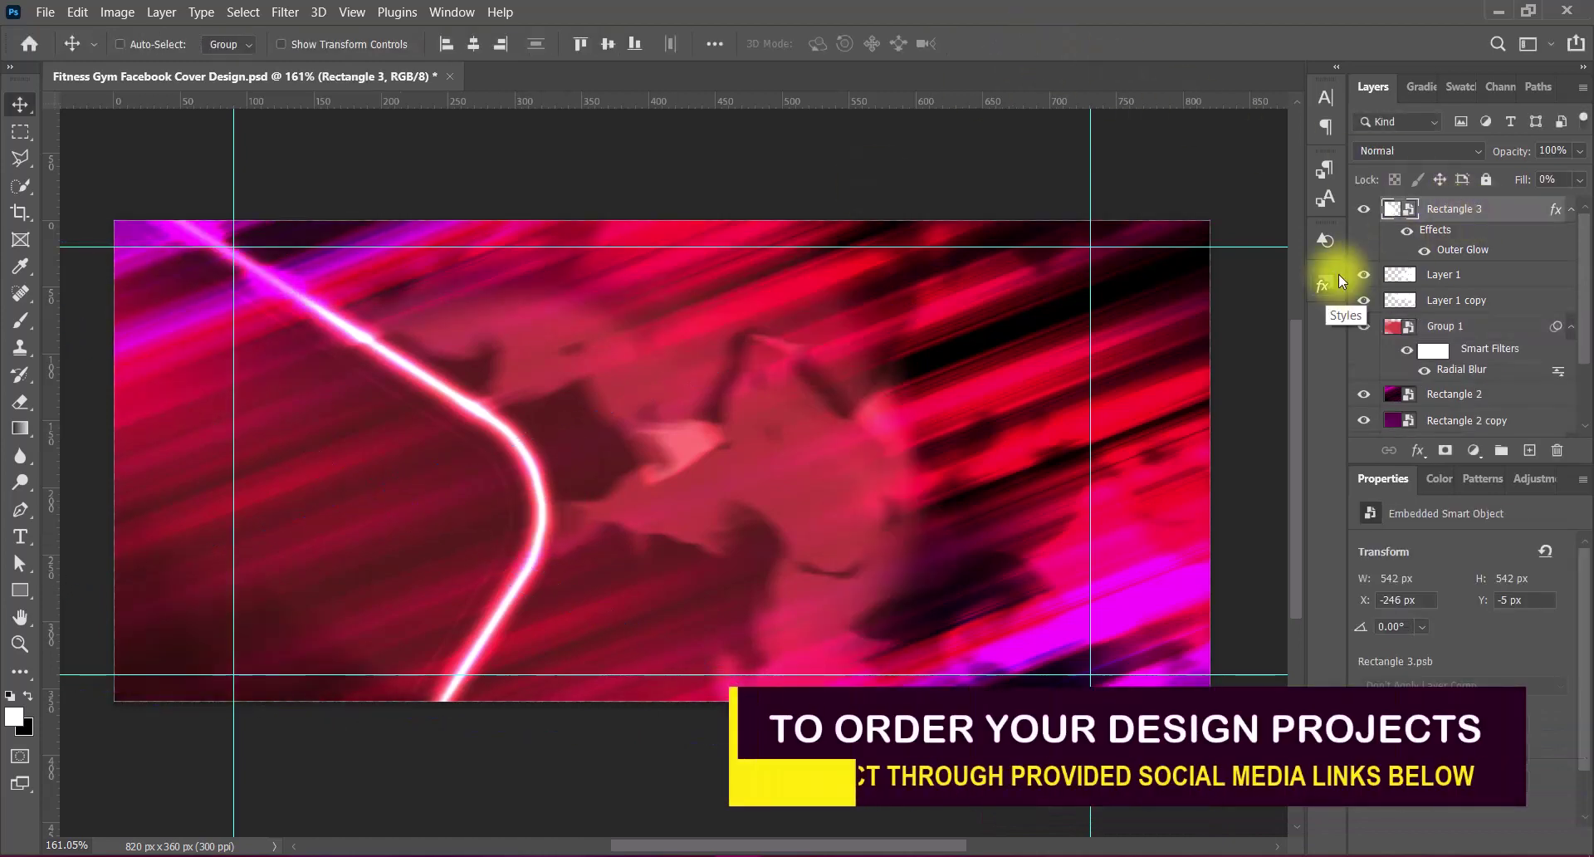
key(ctrl+t)
mouse_move(420, 553)
mouse_down()
mouse_move(387, 570)
mouse_move(338, 545)
mouse_move(391, 553)
mouse_move(372, 575)
mouse_move(498, 576)
mouse_move(889, 480)
mouse_up()
key(Return)
key(ctrl+z)
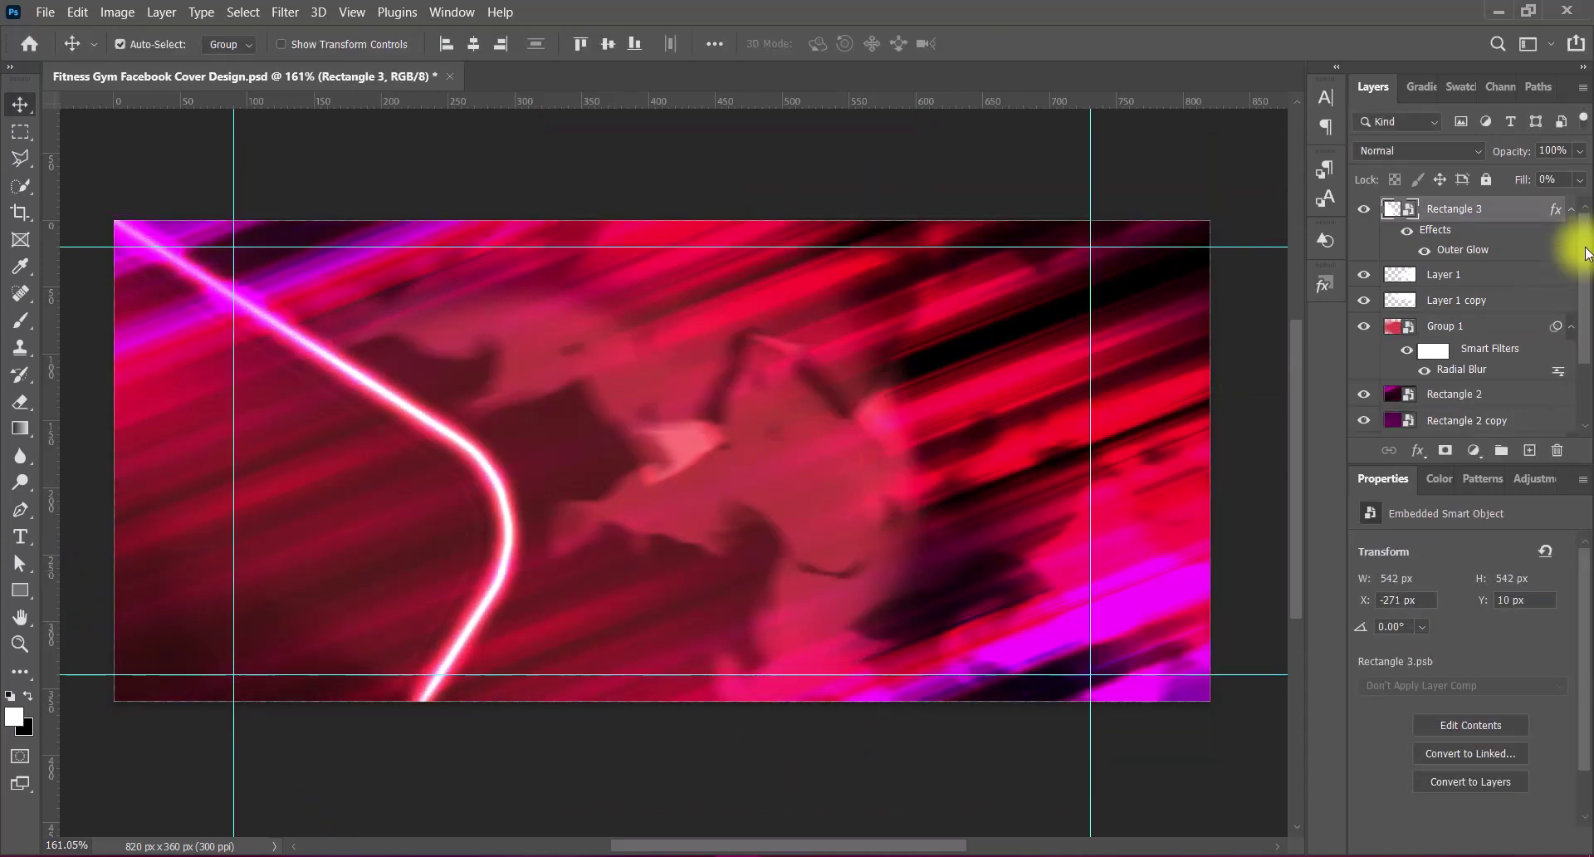
- Duplicate the Rectangle 3 frame and move the copy to the right side at X 604 px, Y -165 px
drag(1403, 209, 1530, 450)
key(ctrl+t)
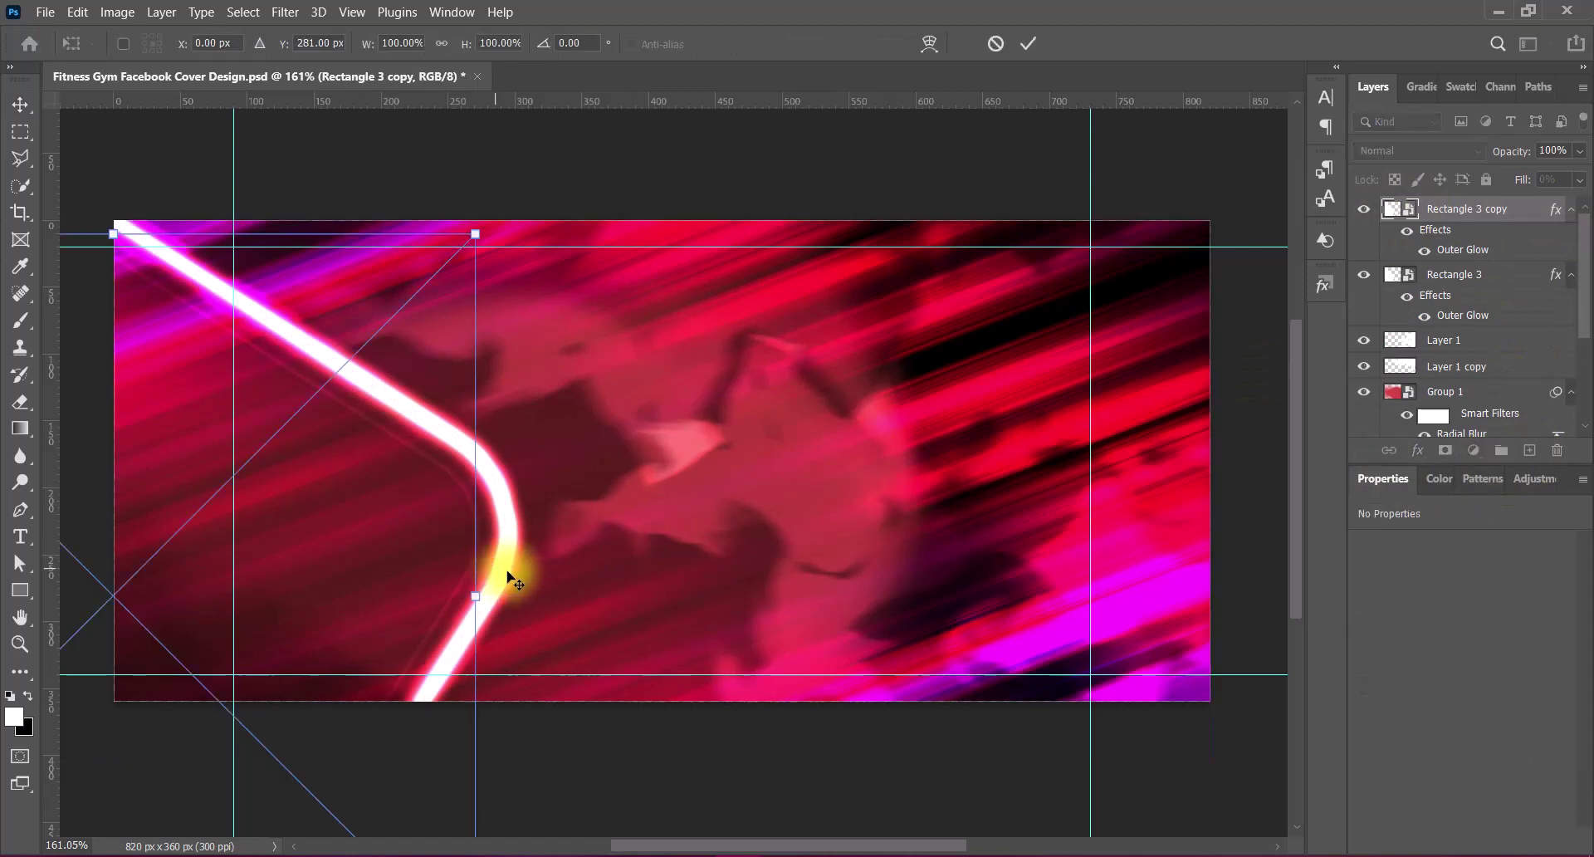
drag(511, 577, 1105, 346)
mouse_move(737, 594)
mouse_down()
mouse_move(938, 377)
mouse_move(1057, 528)
mouse_move(1081, 467)
mouse_move(1066, 467)
mouse_up()
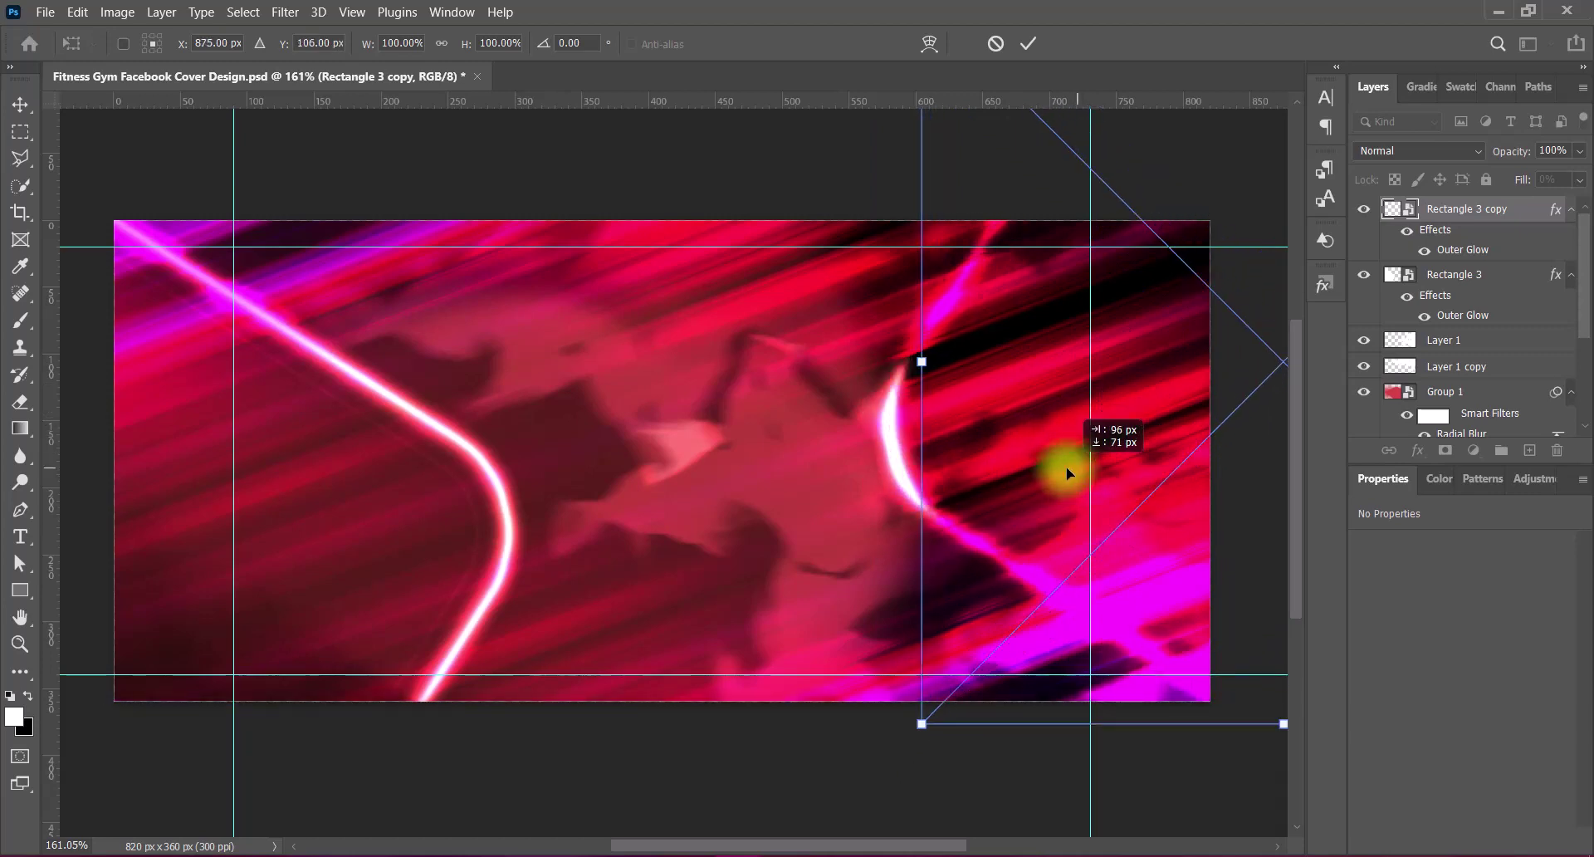
key(Return)
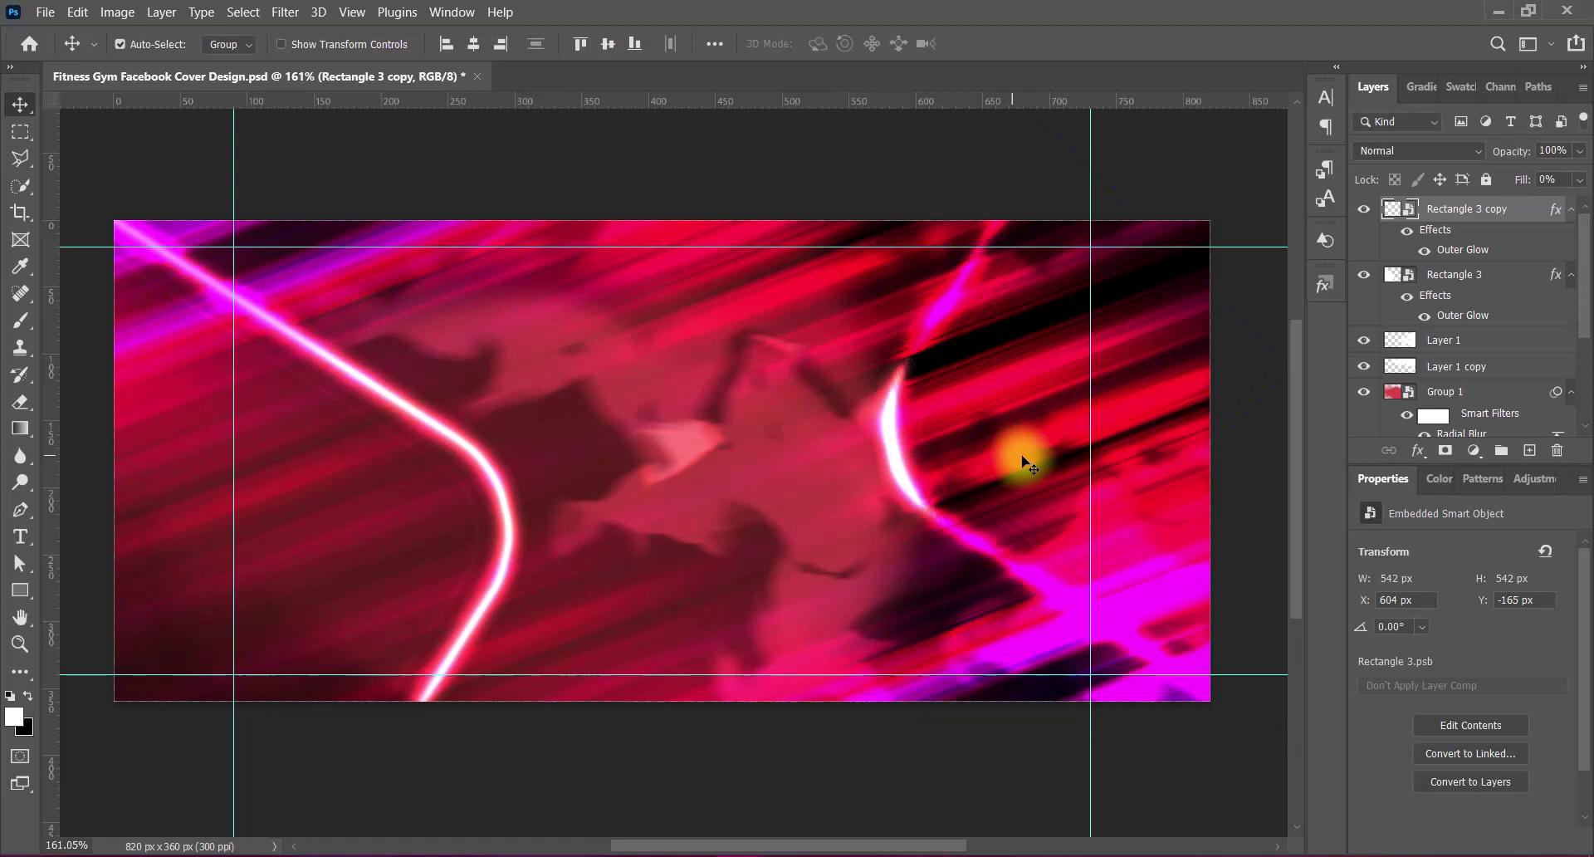
- Nudge the Rectangle 3 left neon line slightly up and left with Free Transform
click(509, 561)
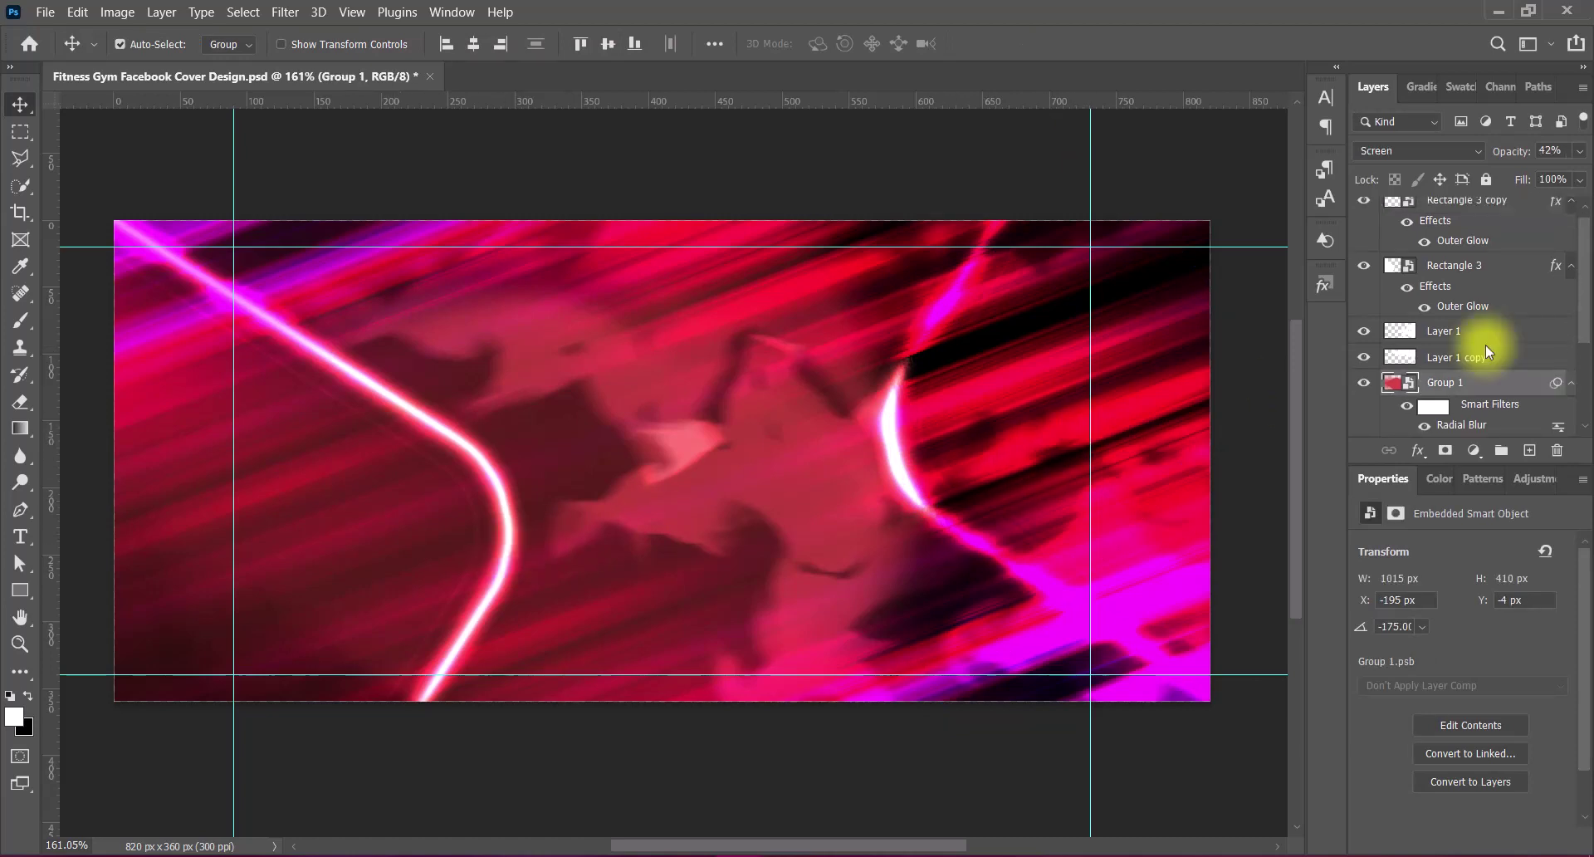
scroll(1411, 341, up, 1)
click(1404, 303)
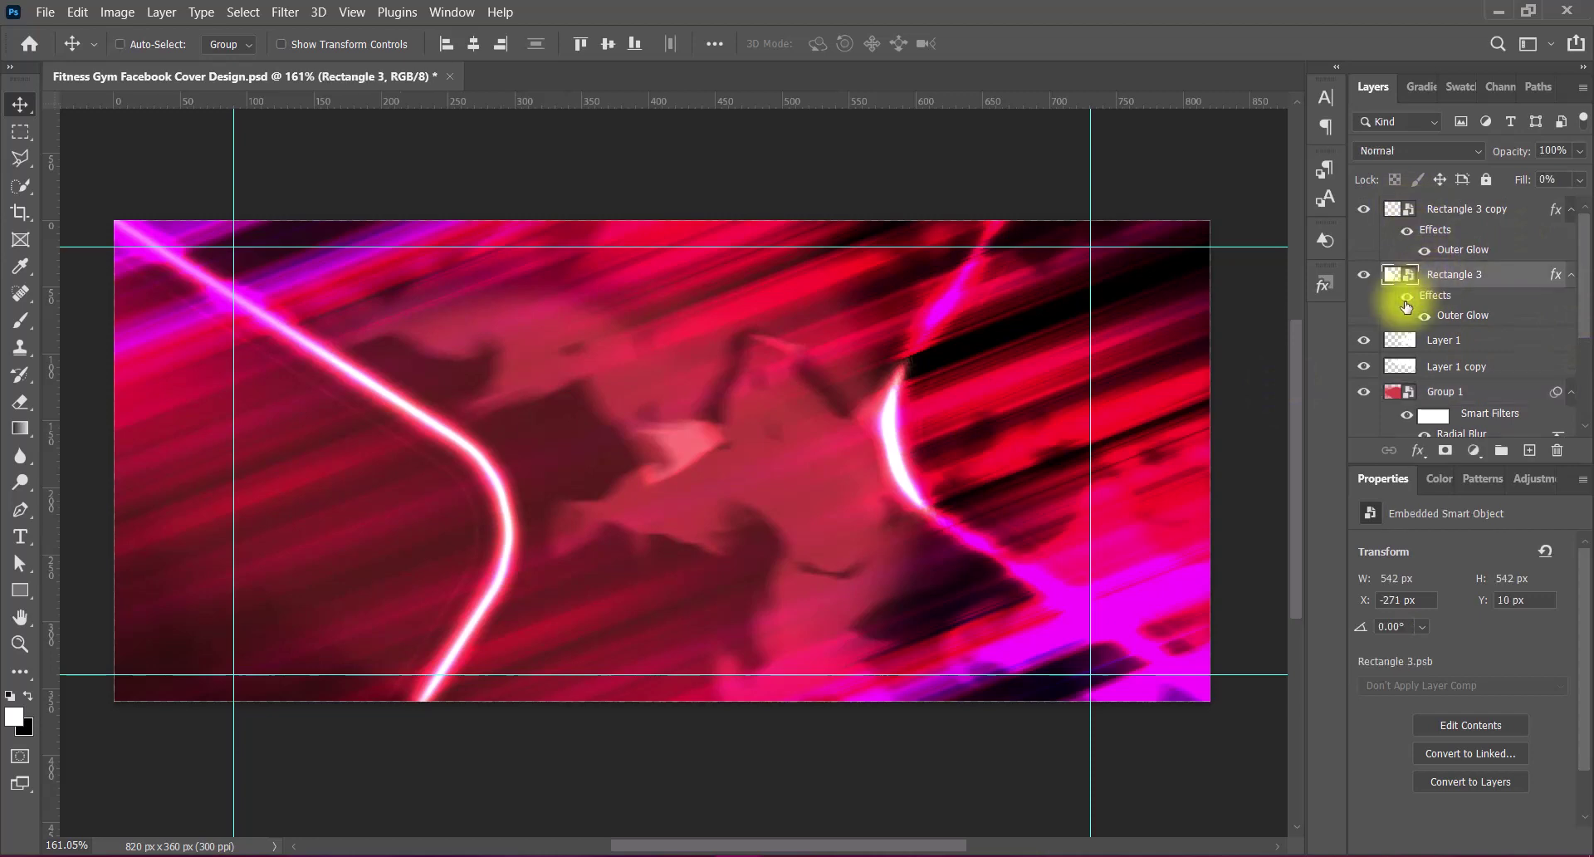
key(ctrl+t)
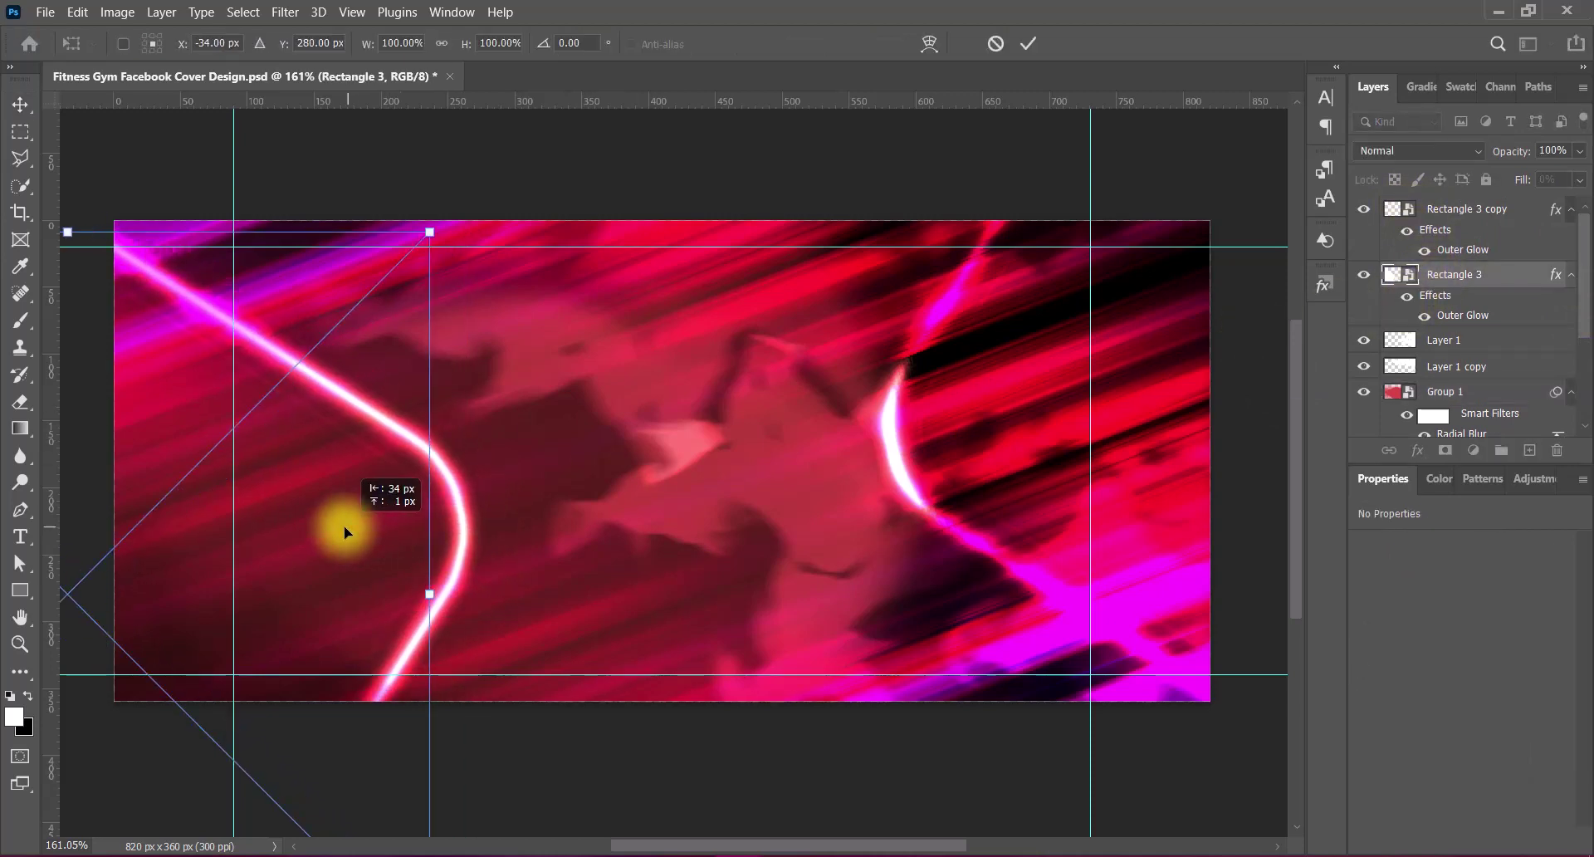
drag(343, 525, 337, 515)
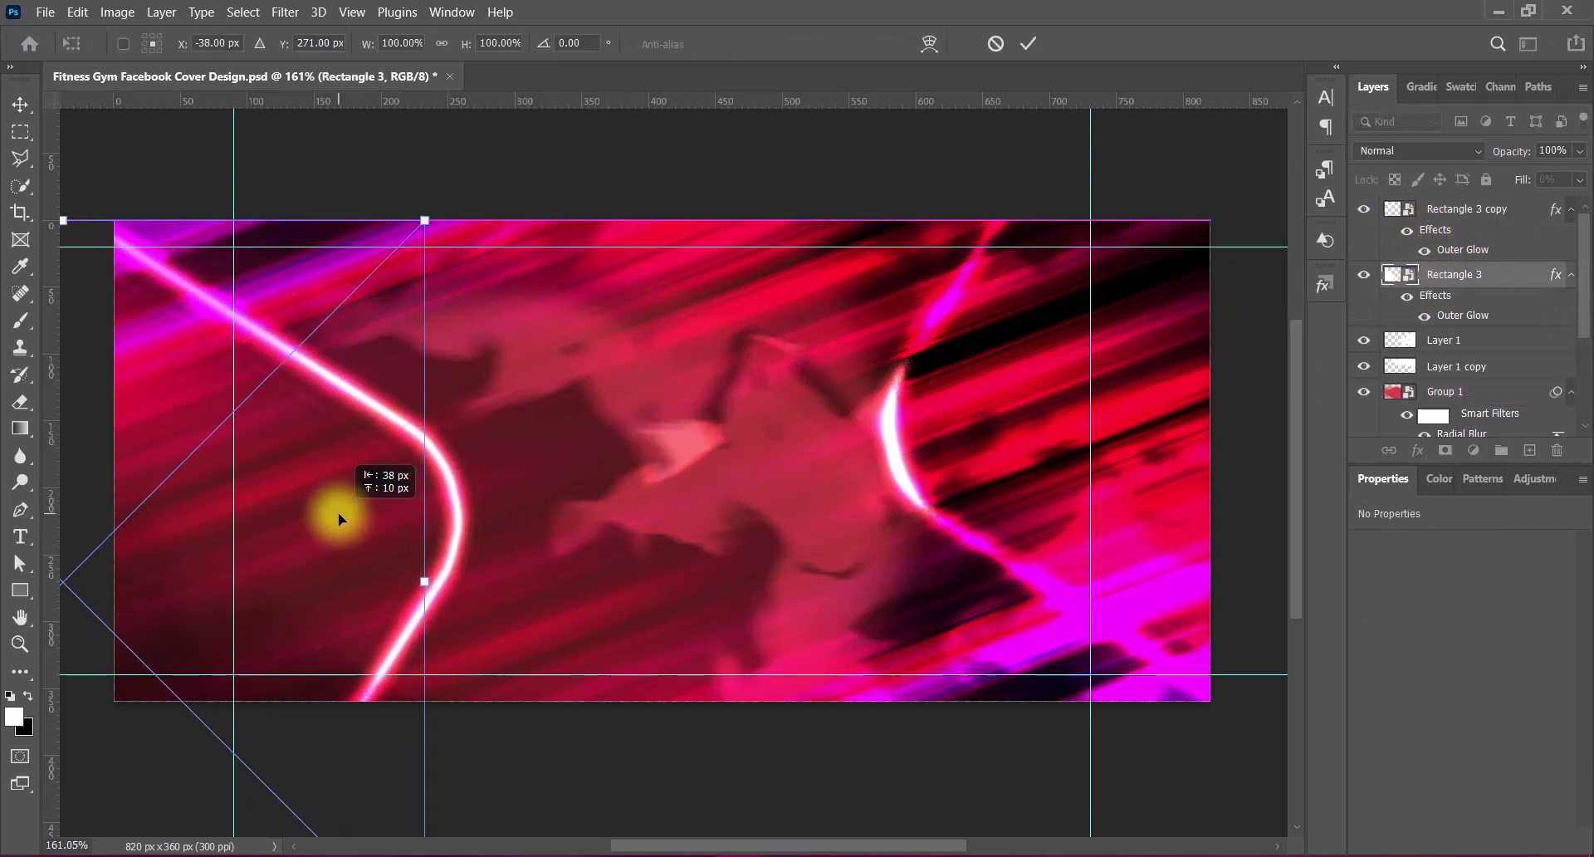
key(Return)
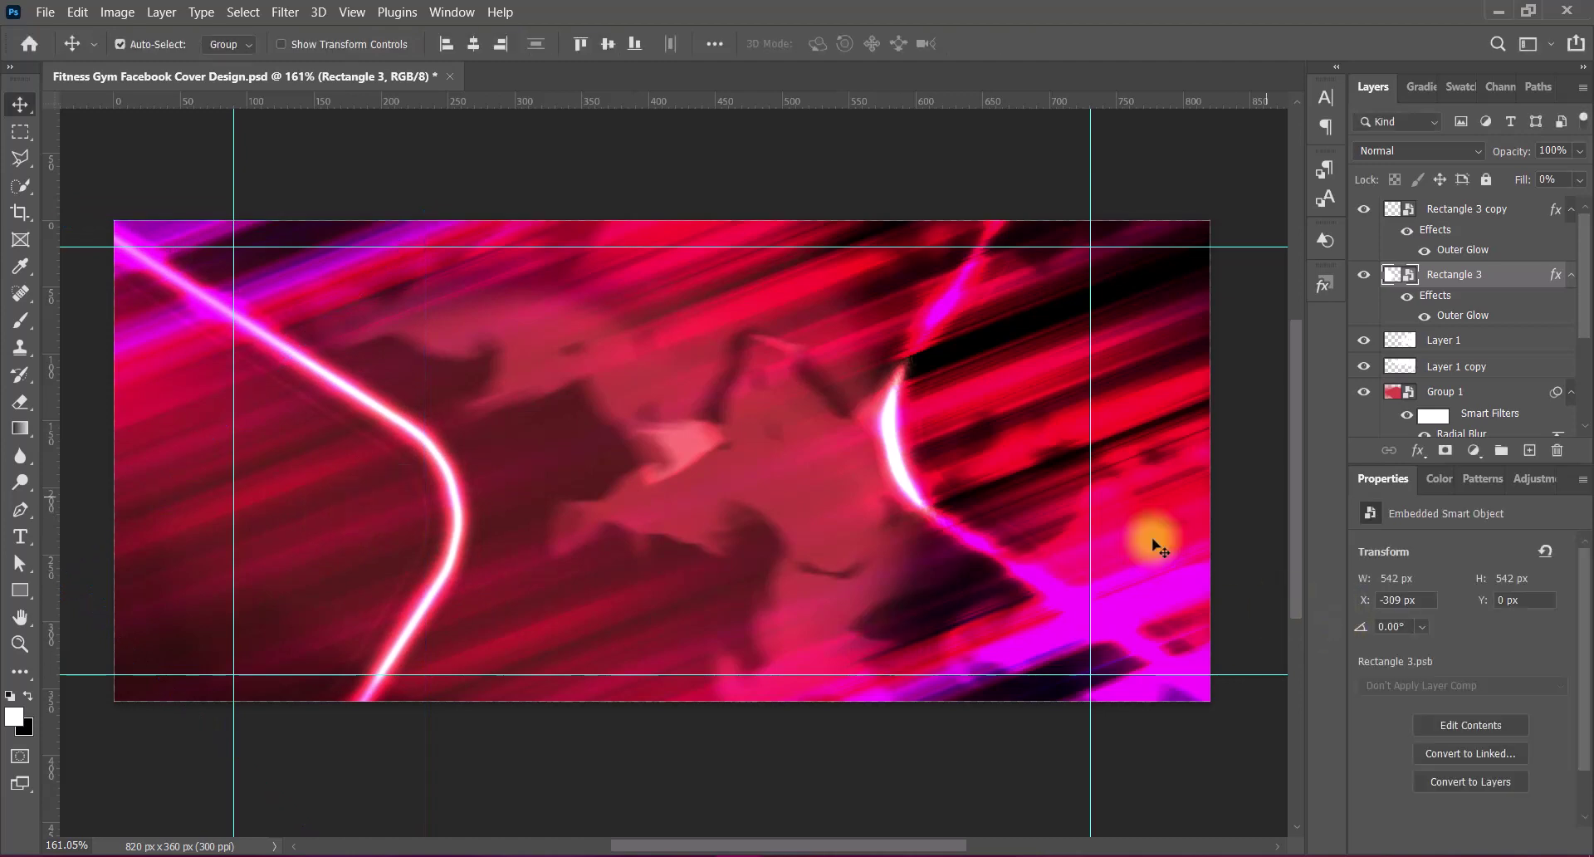
ctrl+click(1240, 508)
- Paste the couple photo as Layer 2, enlarge it from the top edge, and centre it
key(ctrl+v)
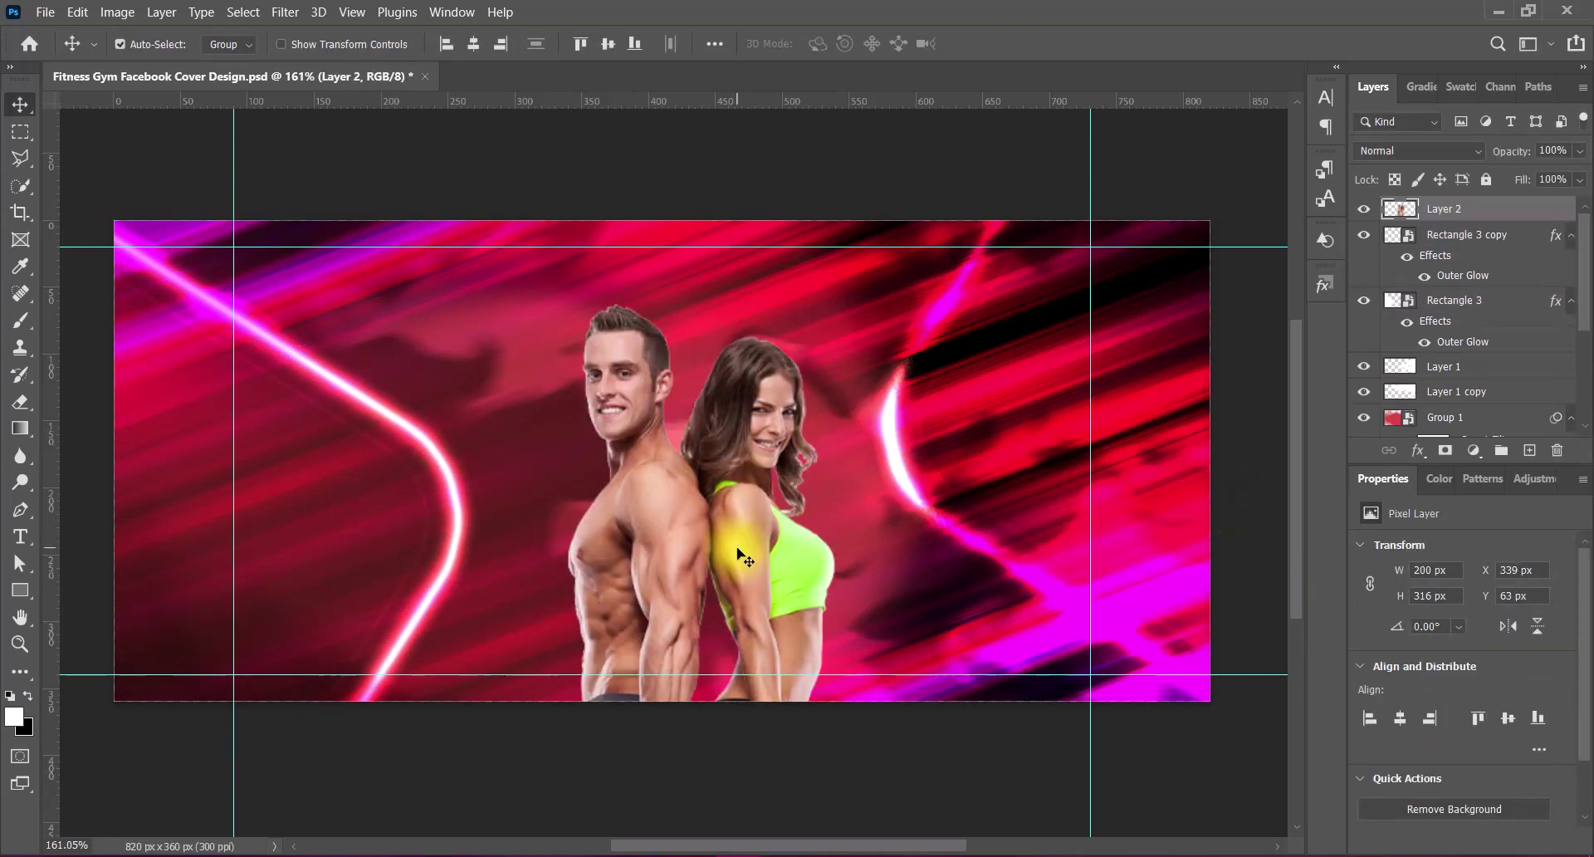
drag(741, 509, 740, 535)
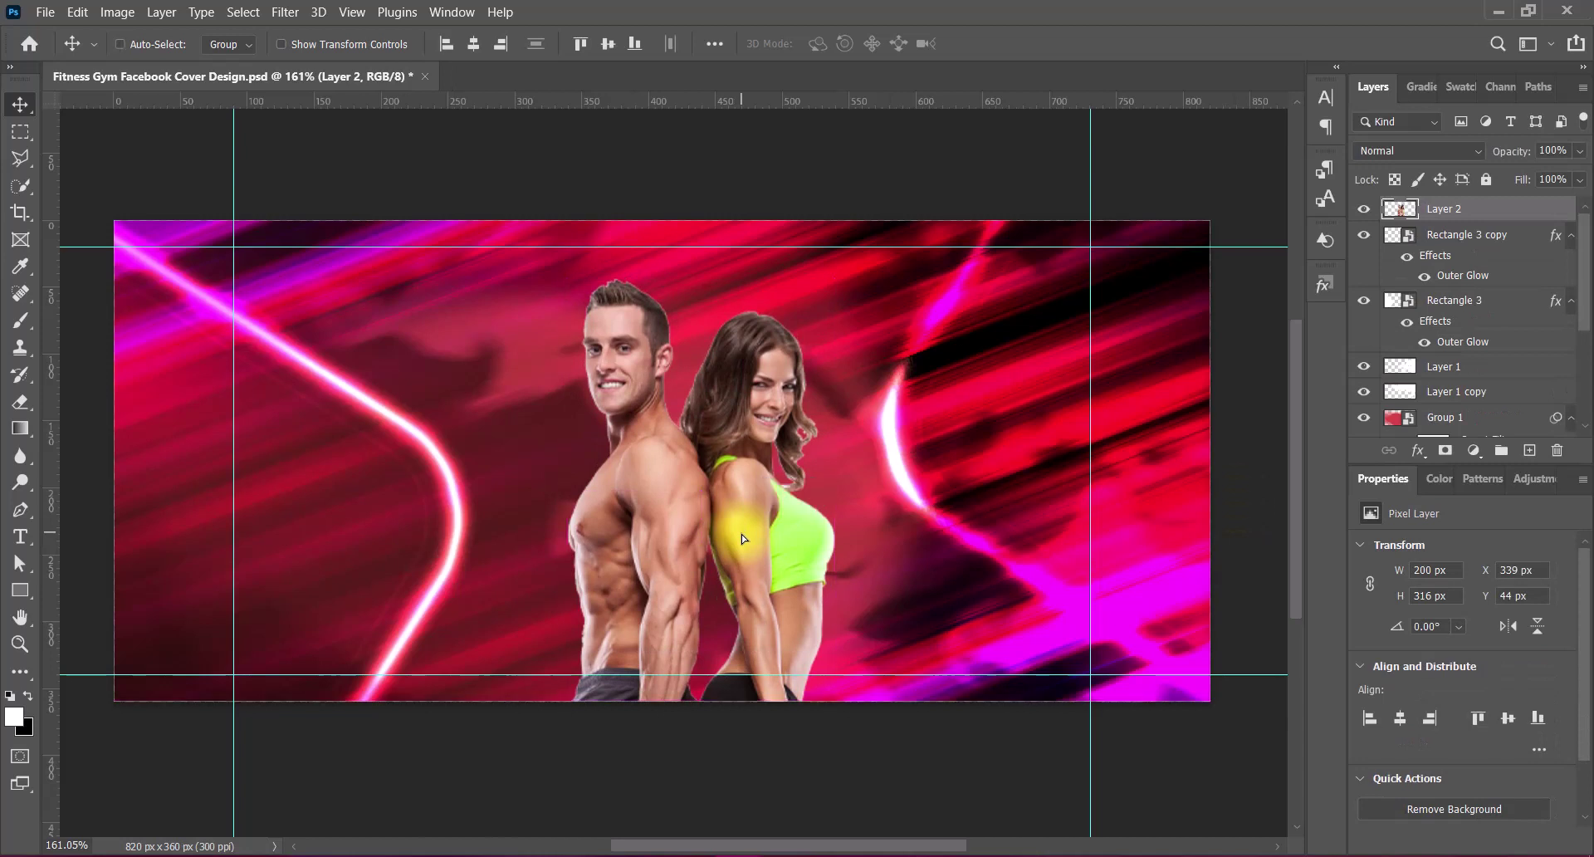
key(ctrl+t)
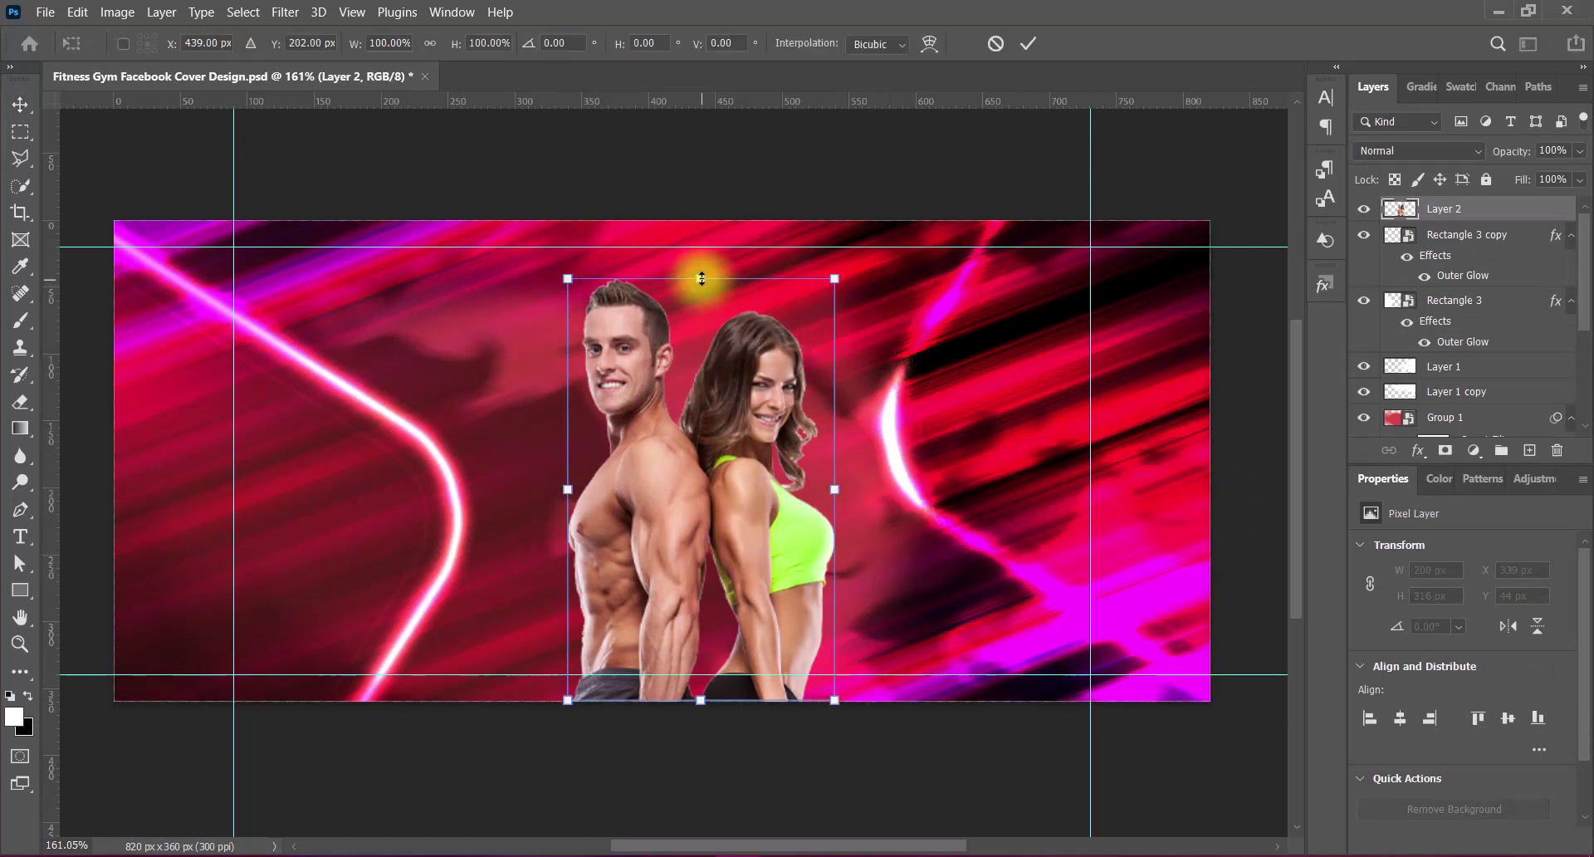
drag(701, 278, 699, 267)
mouse_move(736, 515)
mouse_down()
mouse_move(699, 519)
mouse_move(730, 527)
mouse_up()
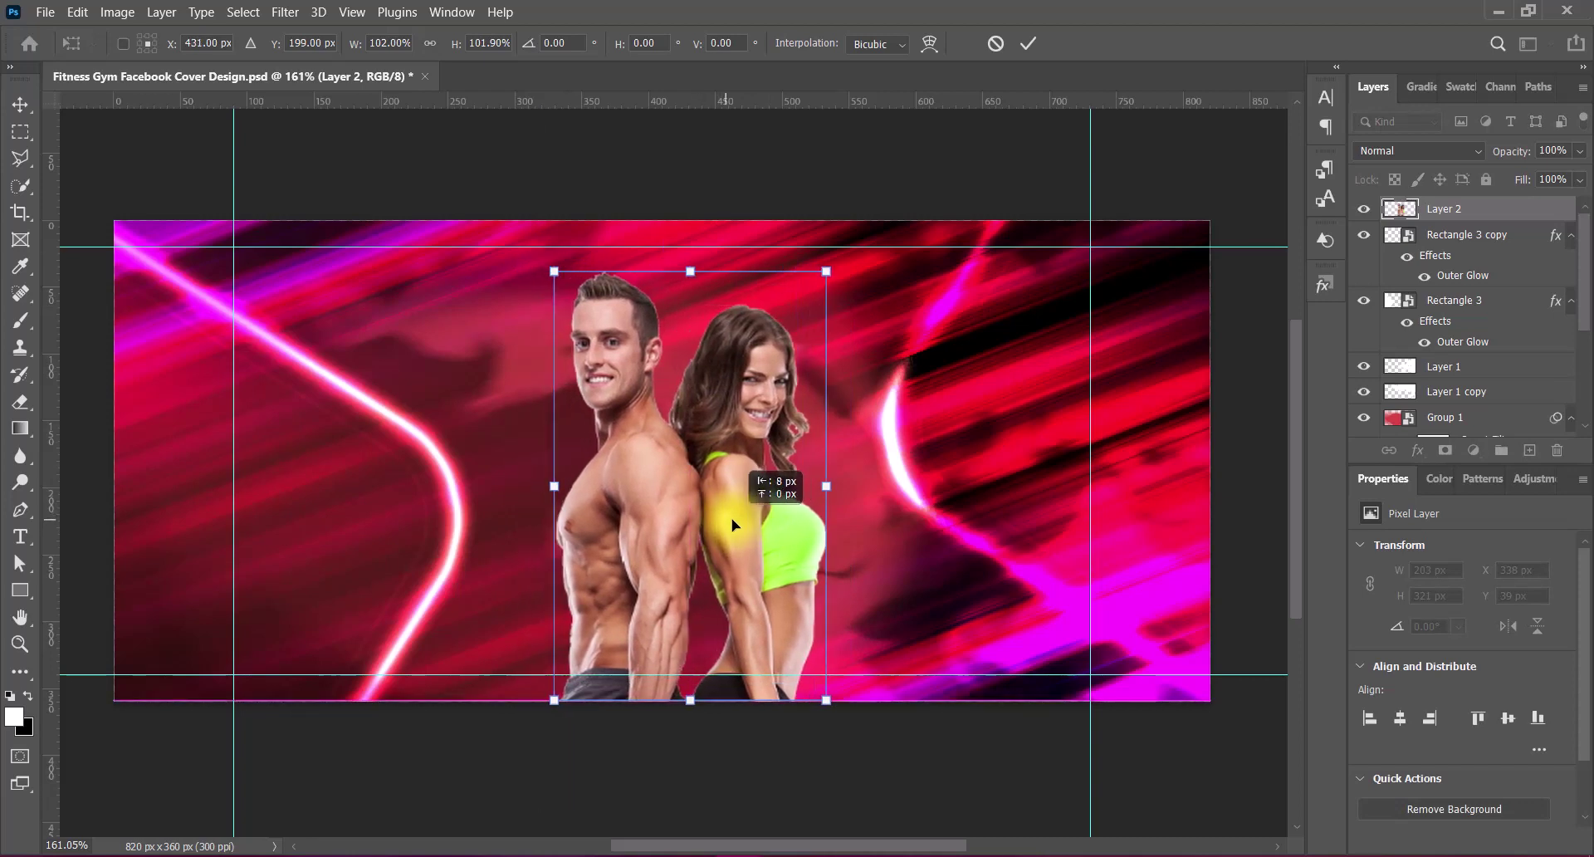
key(Return)
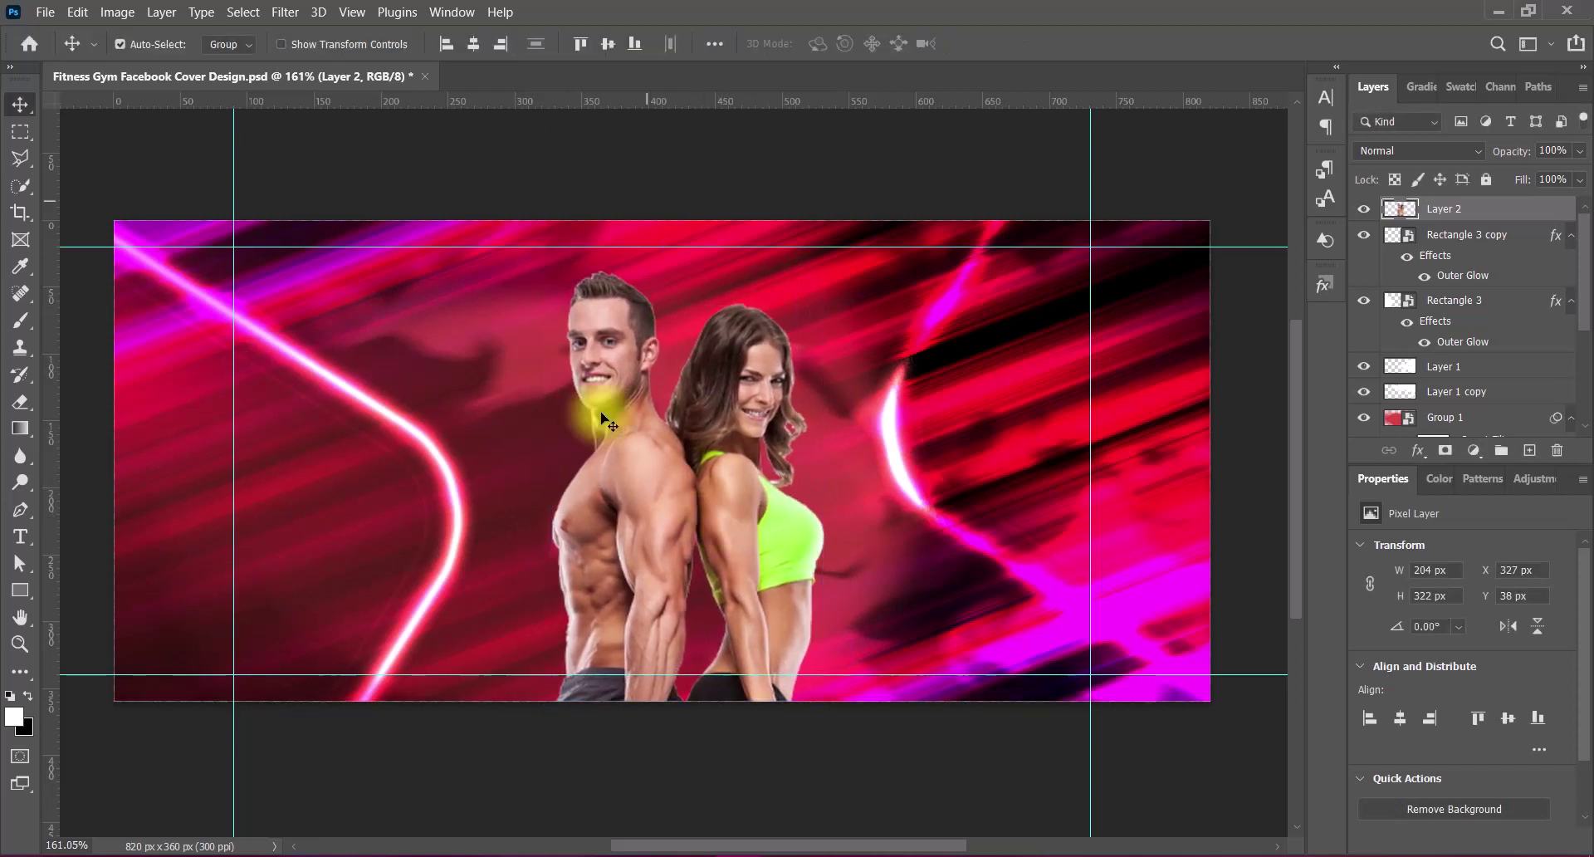
click(117, 12)
- Preview and discard Vibrance, then apply the Hue/Saturation Increase Saturation preset to the photo
click(401, 142)
drag(1032, 218, 1288, 232)
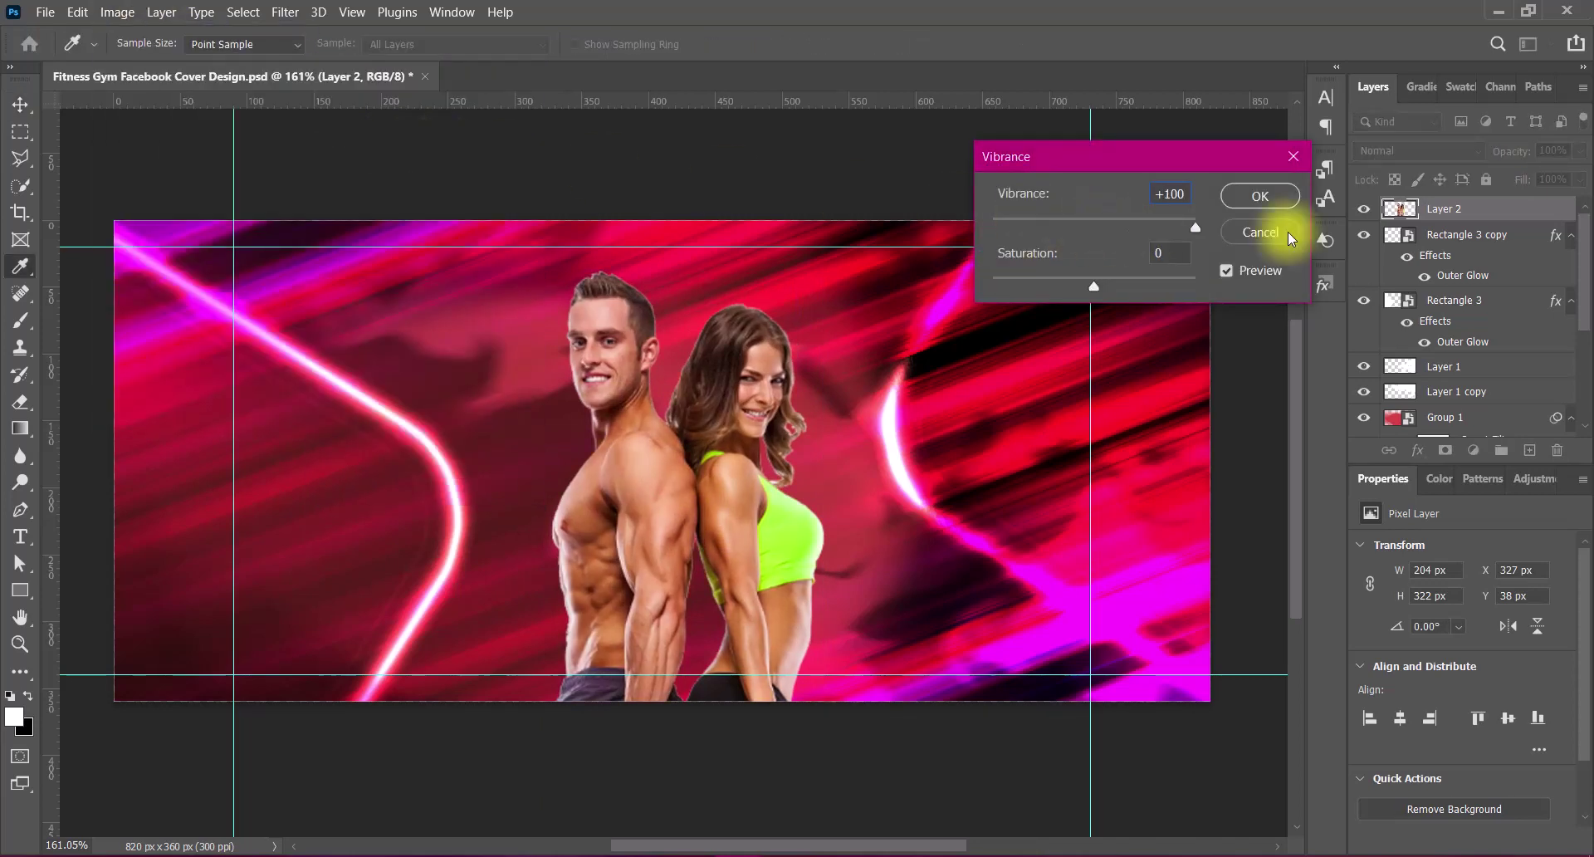
click(1254, 230)
click(117, 12)
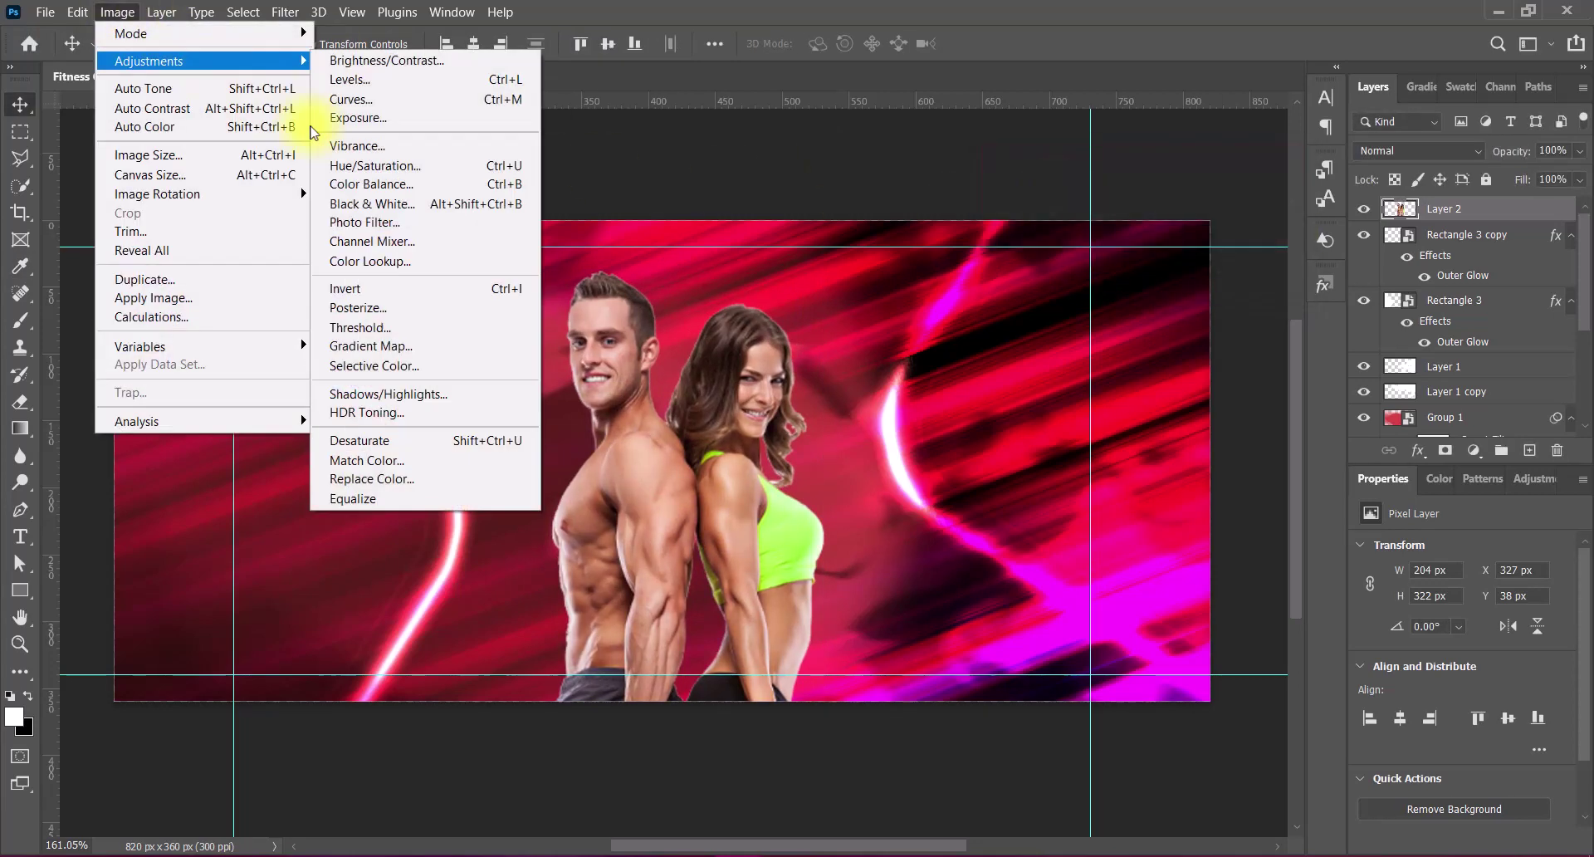
click(402, 160)
click(1214, 131)
click(1141, 221)
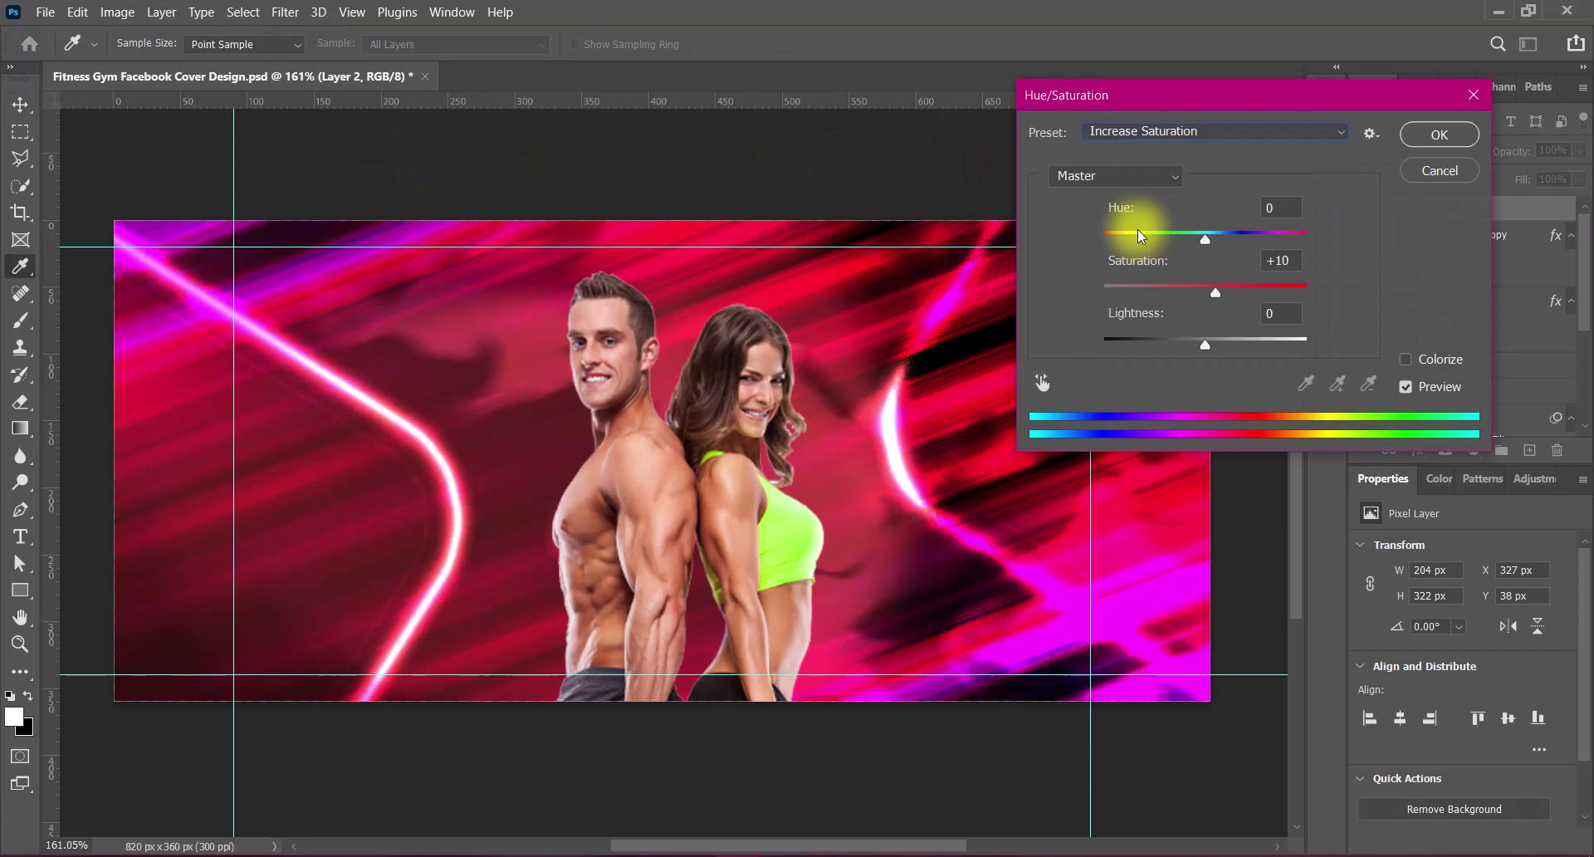
click(1439, 134)
- Raise the photo's contrast to about 21 with Brightness/Contrast
click(117, 11)
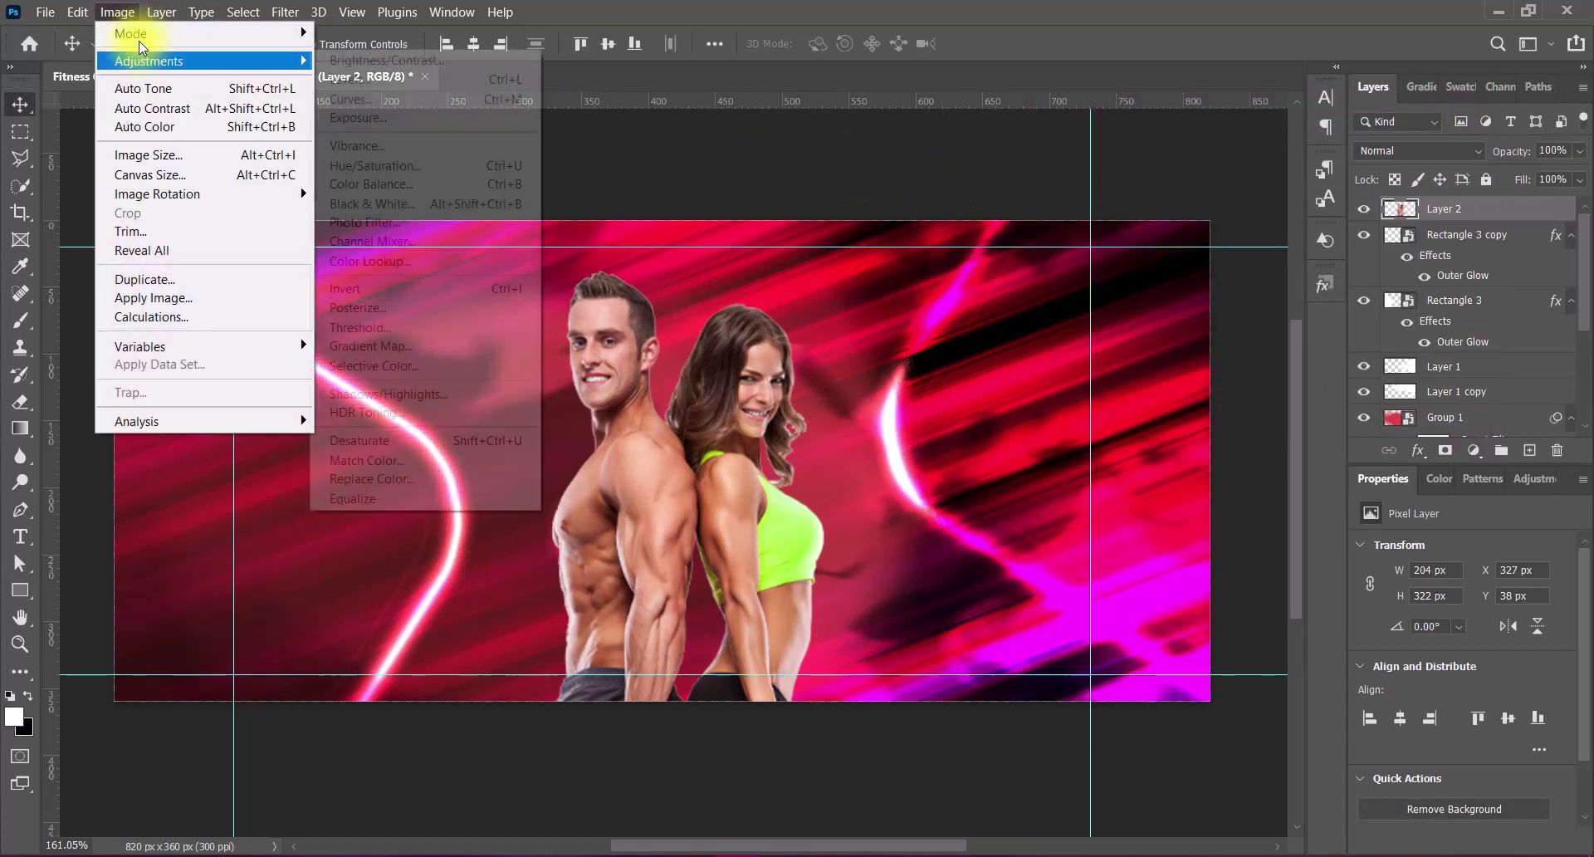
click(374, 57)
drag(304, 231, 333, 234)
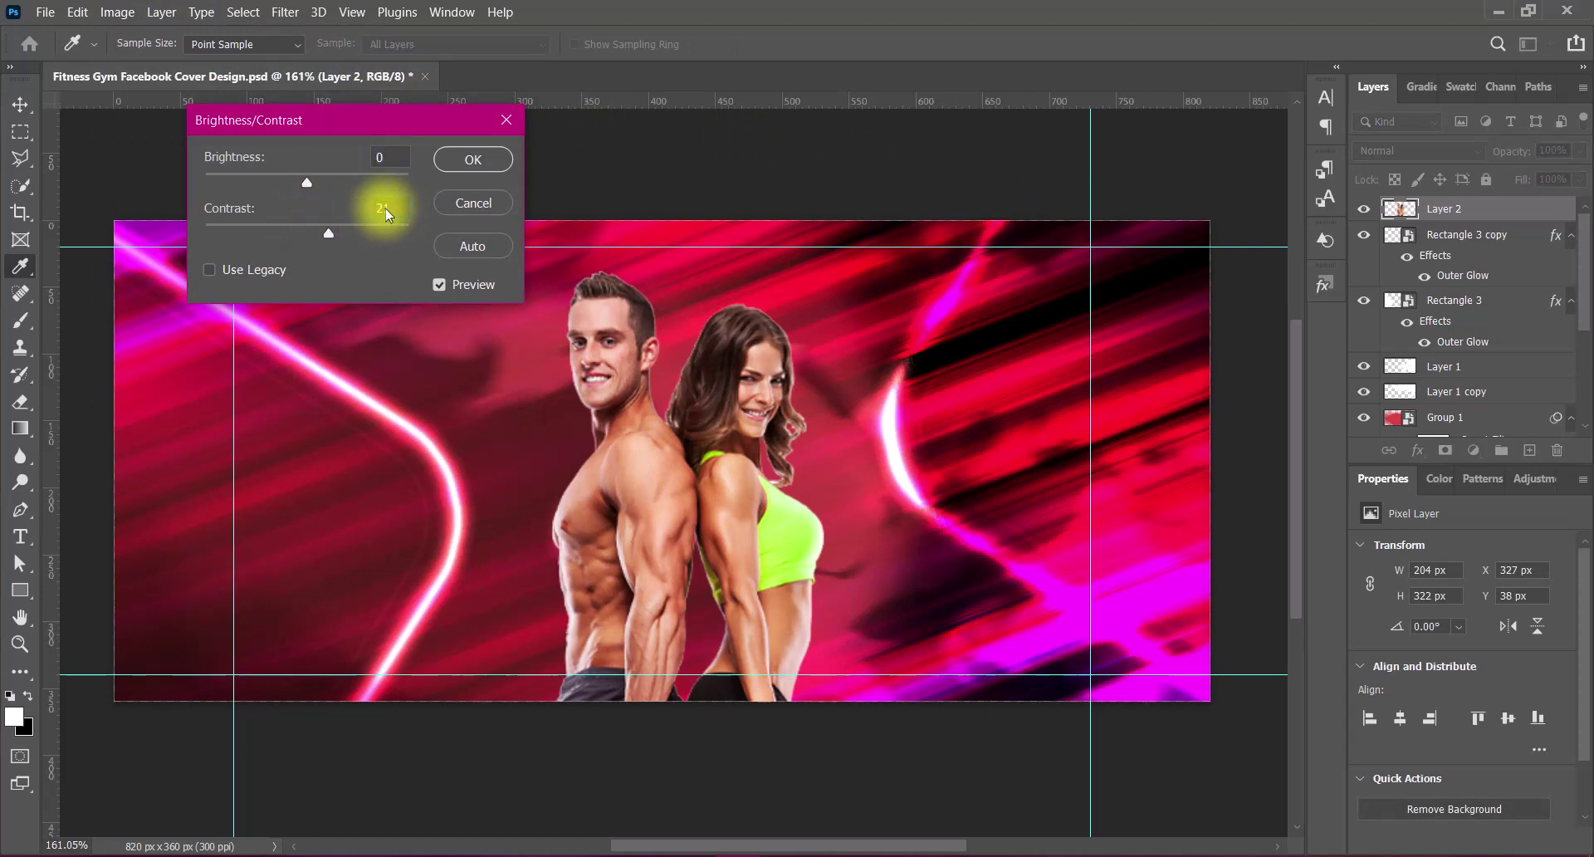
key(Return)
- Apply a small Curves dip to slightly darken the photo's midtones
click(117, 11)
click(374, 95)
drag(701, 113, 1148, 113)
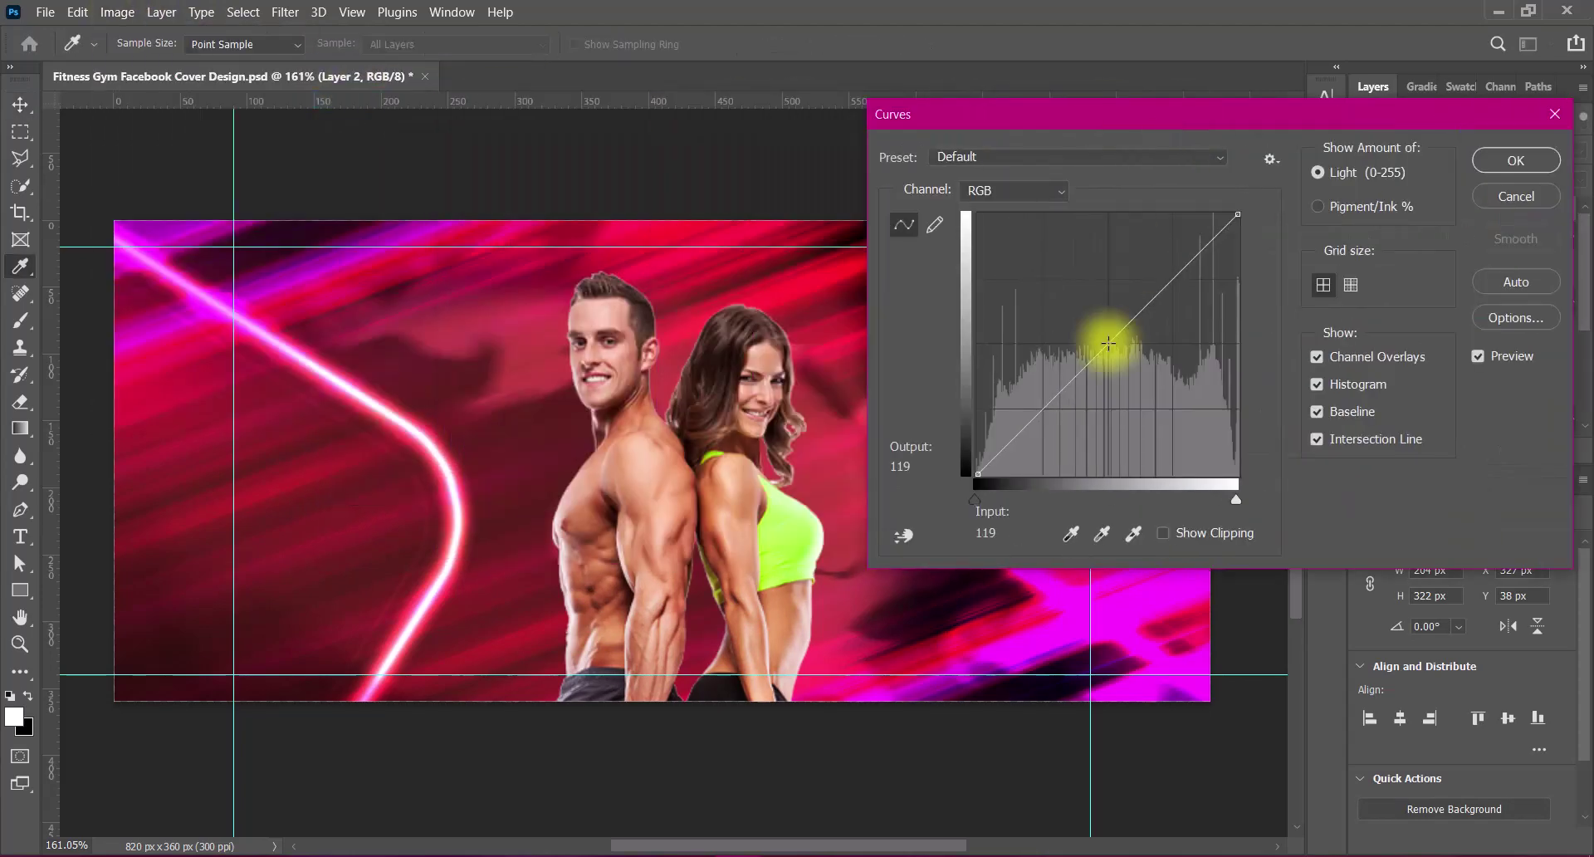
drag(1109, 343, 1109, 349)
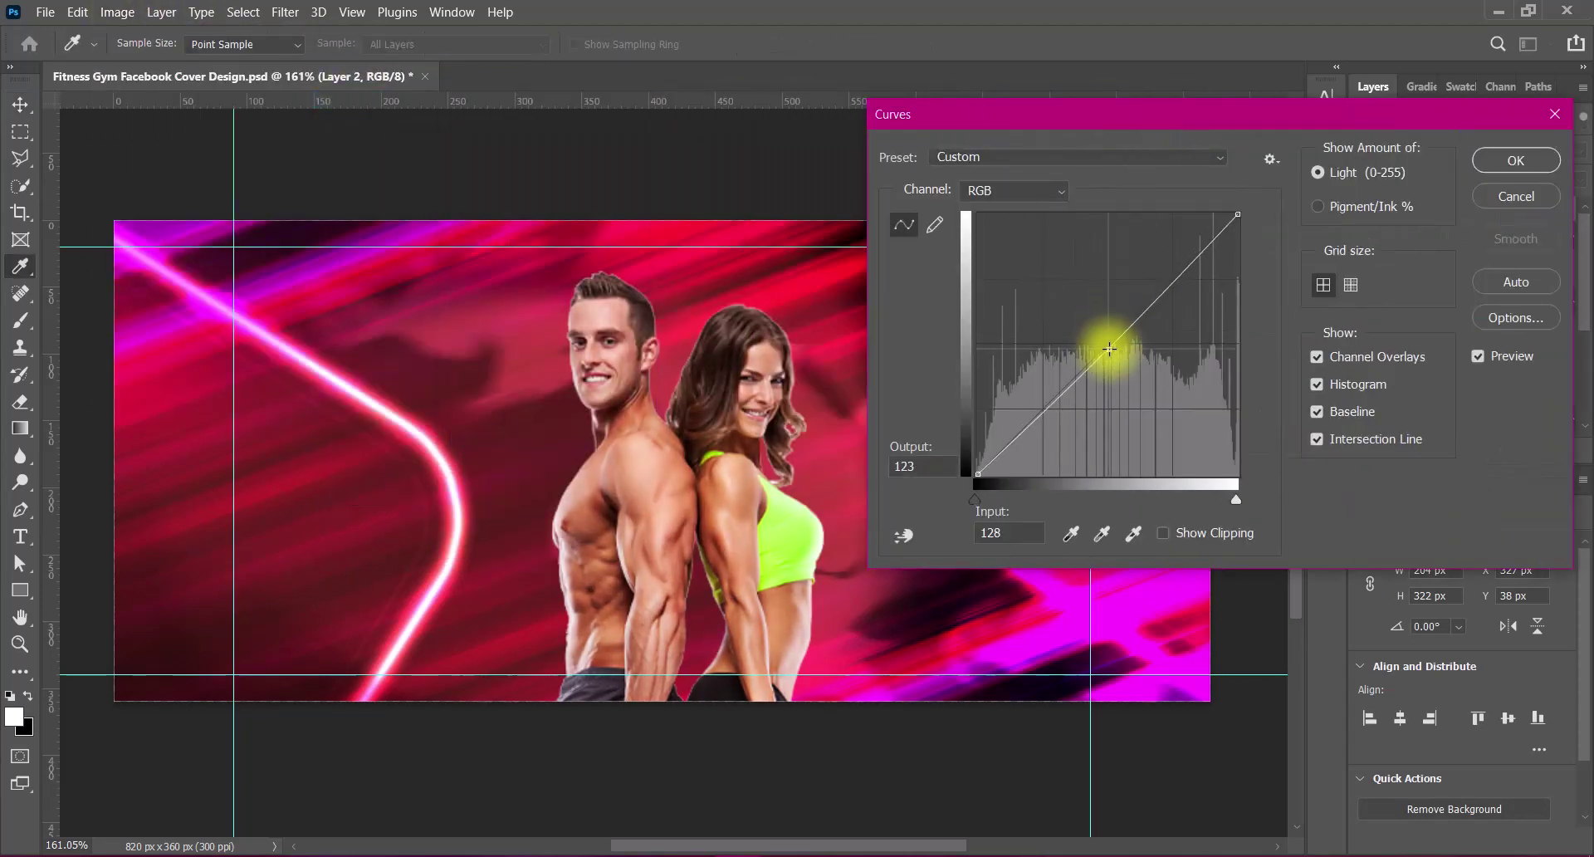
key(Return)
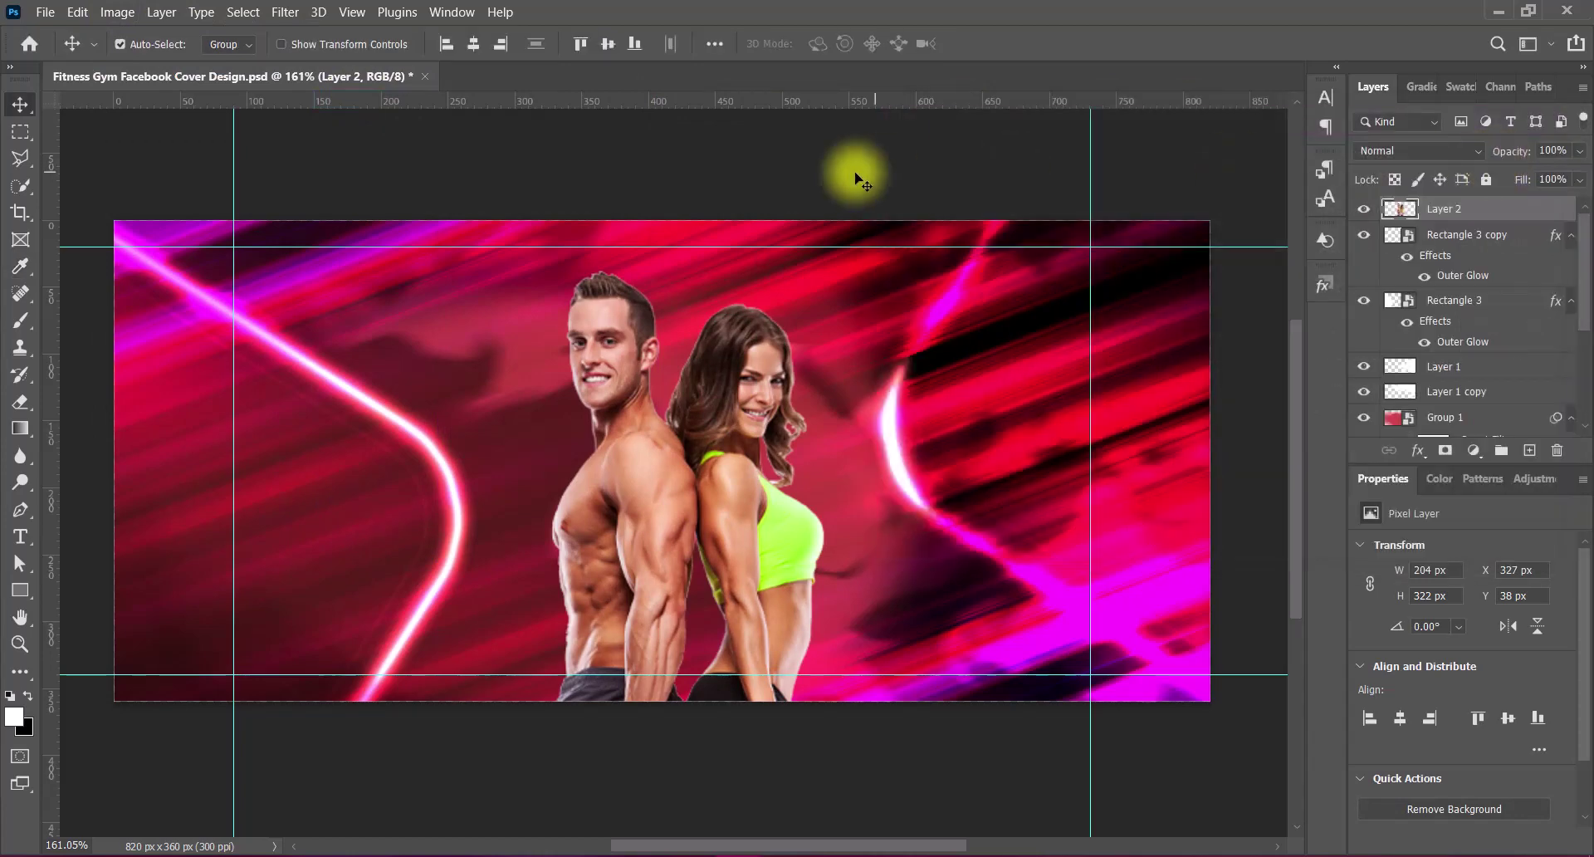
- Enable a Drop Shadow on Layer 2 with 0% spread, added noise and 75% opacity
right_click(1400, 208)
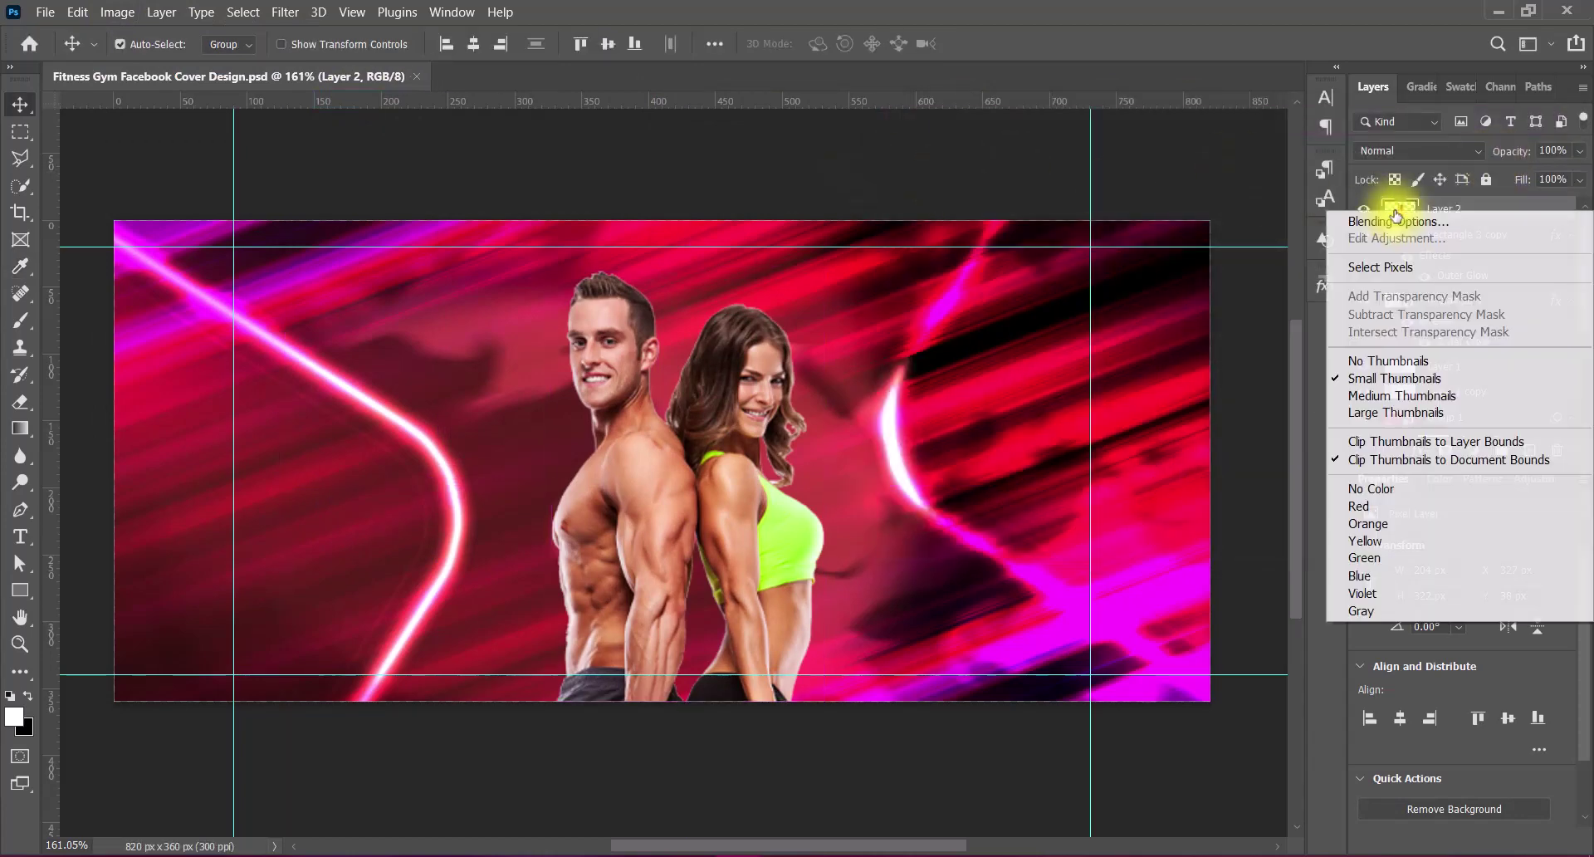
click(1378, 219)
click(755, 576)
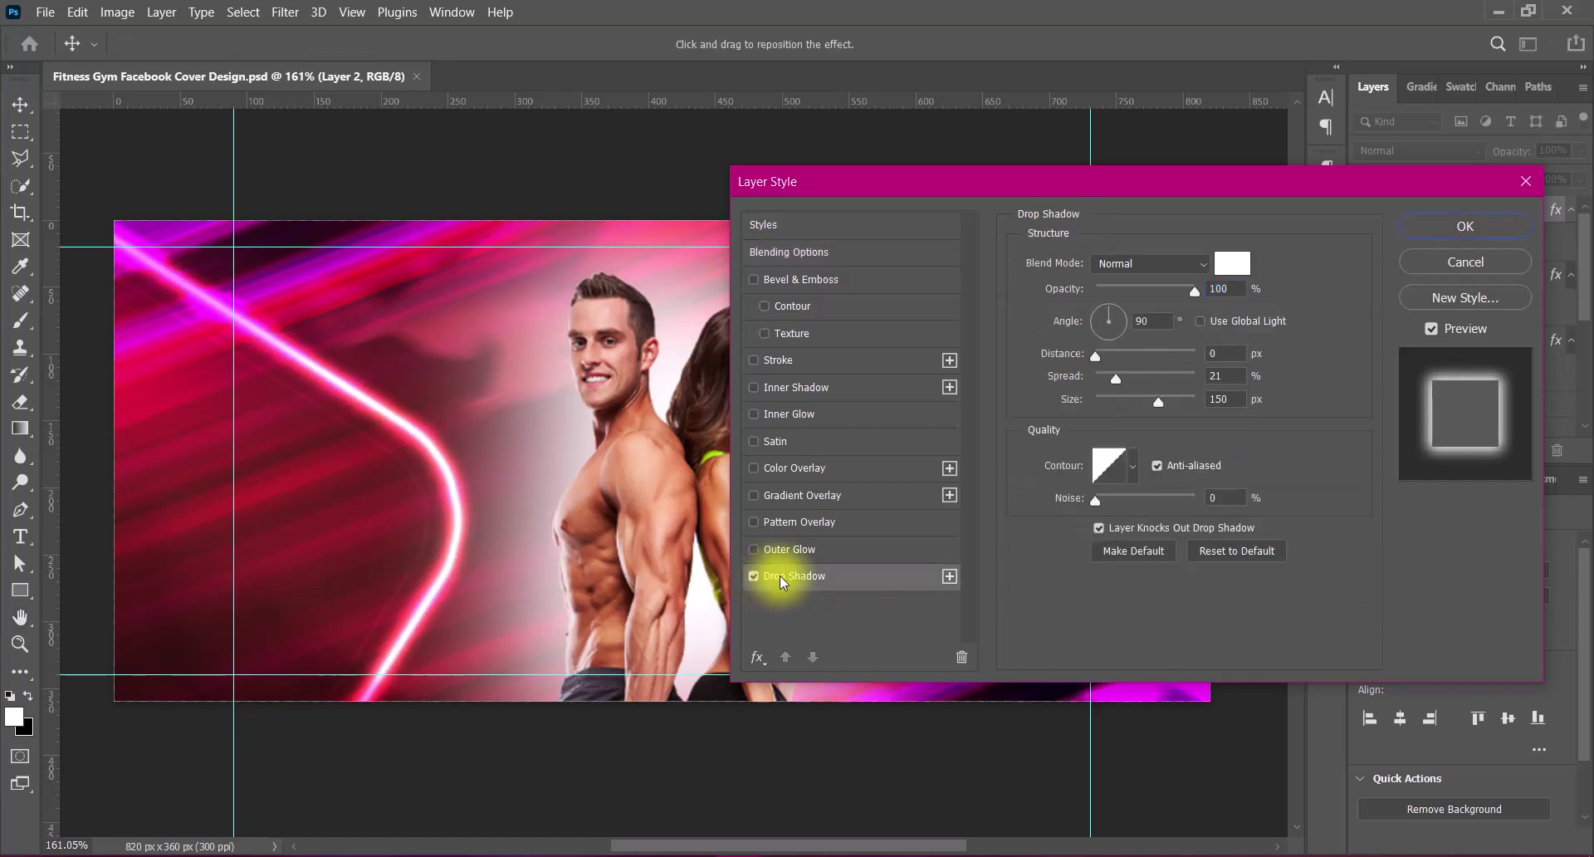
click(1119, 381)
drag(1119, 381, 1011, 380)
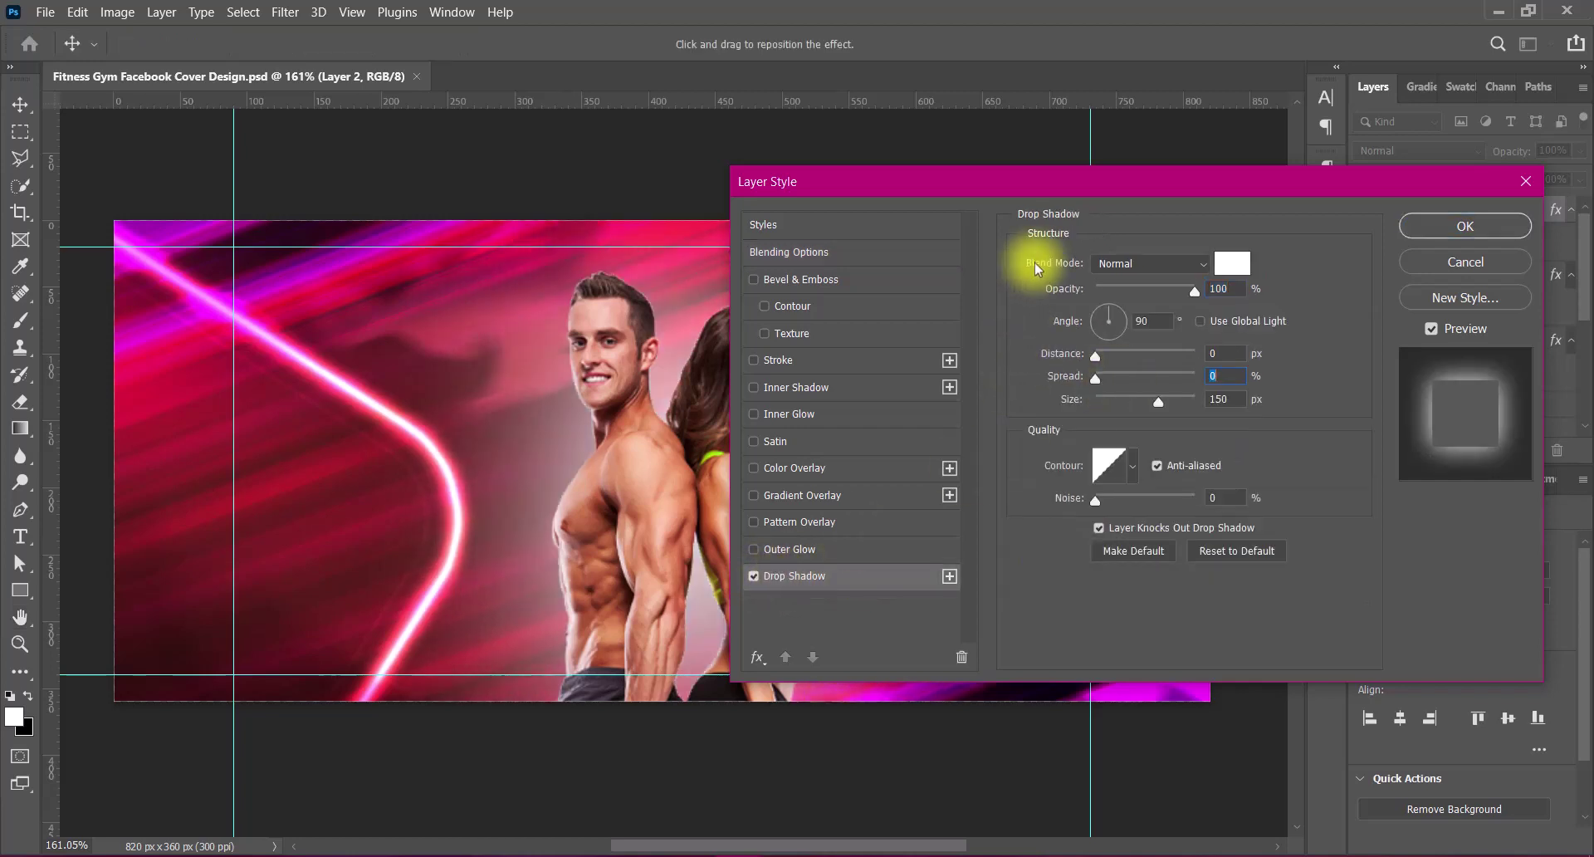
mouse_move(1047, 188)
mouse_down()
mouse_move(1387, 185)
mouse_move(1207, 166)
mouse_up()
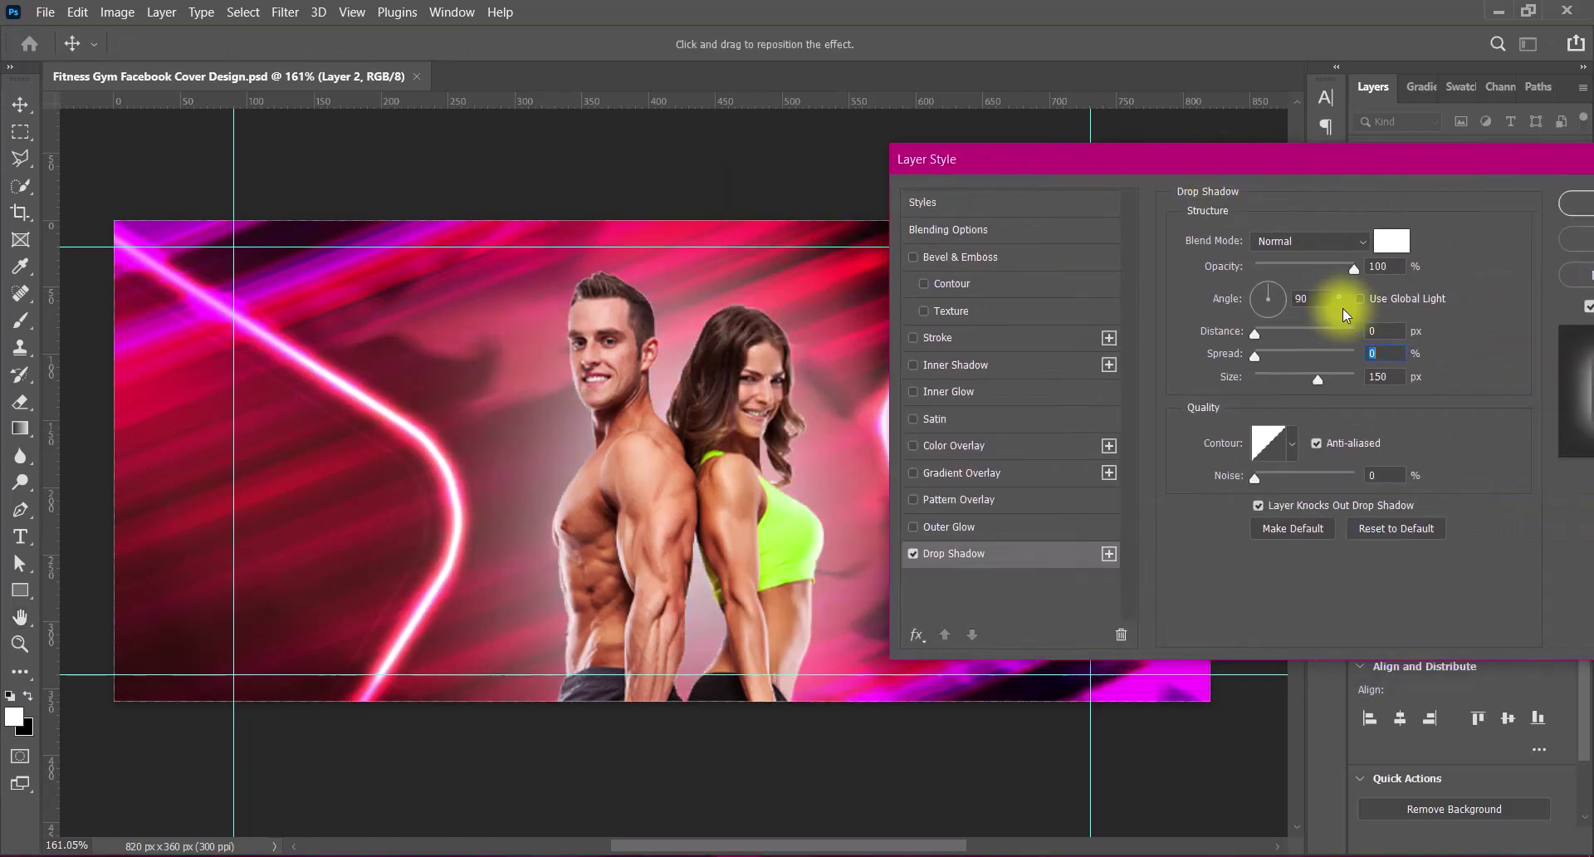
drag(1255, 477, 1266, 481)
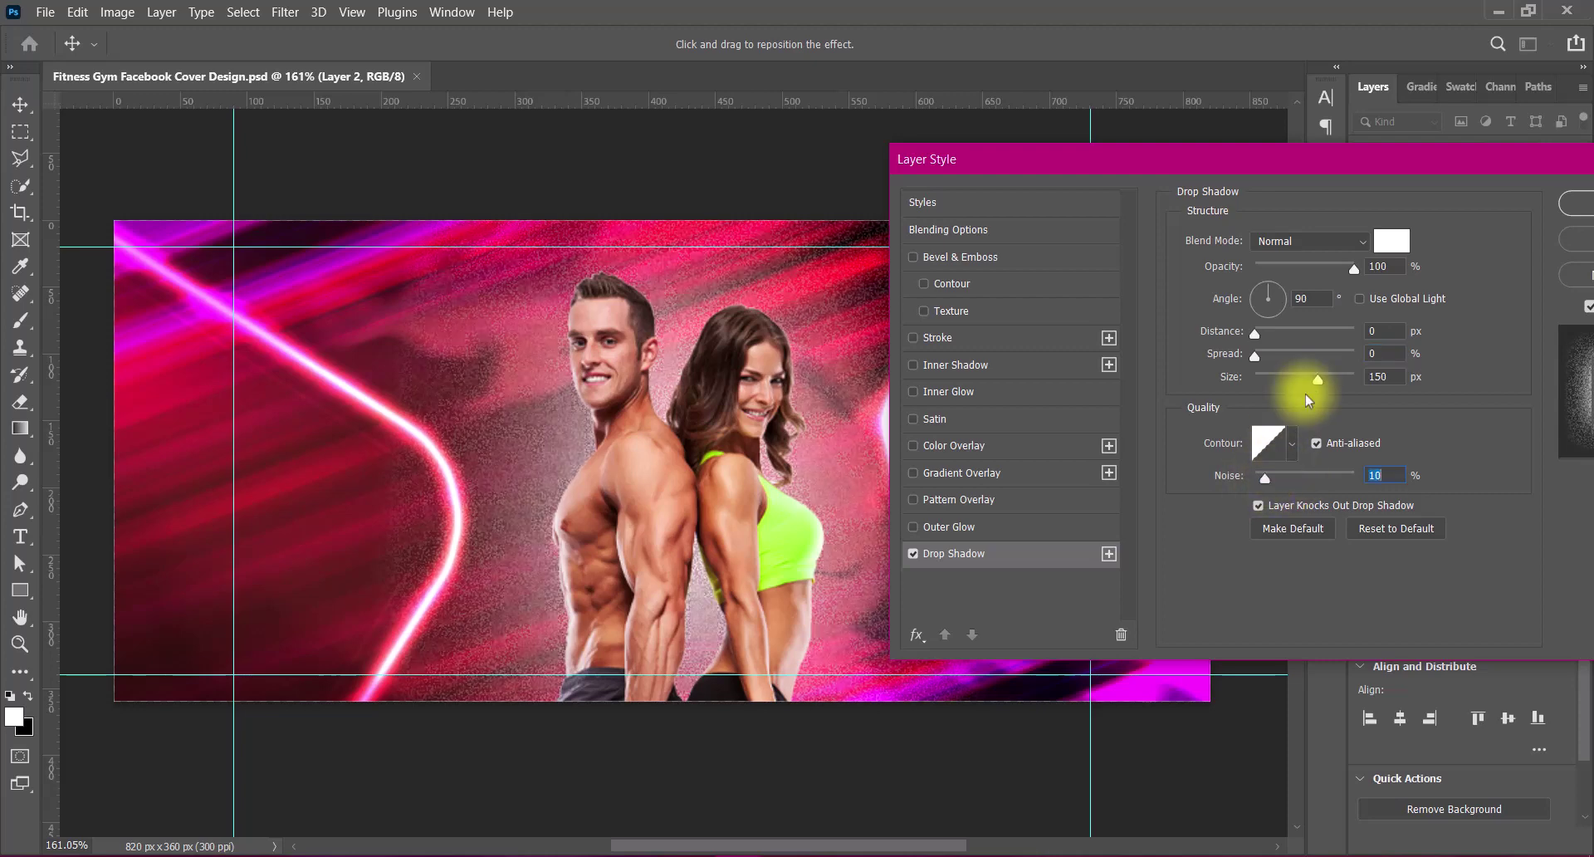
drag(1345, 269, 1328, 269)
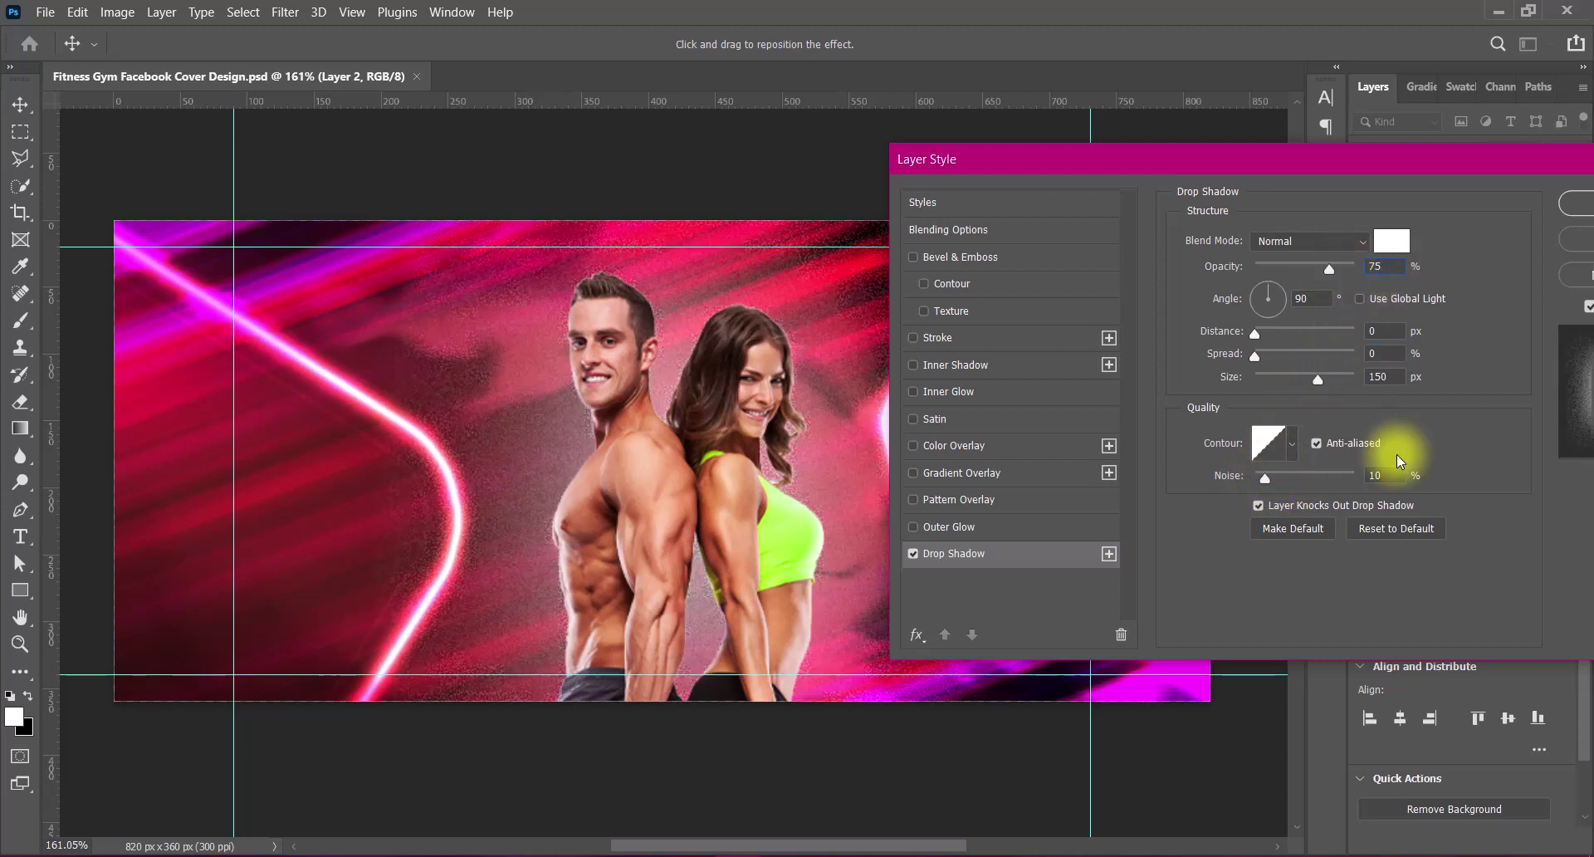
- Switch the drop shadow to Hard Mix blending at 100% opacity
click(1328, 241)
click(1287, 588)
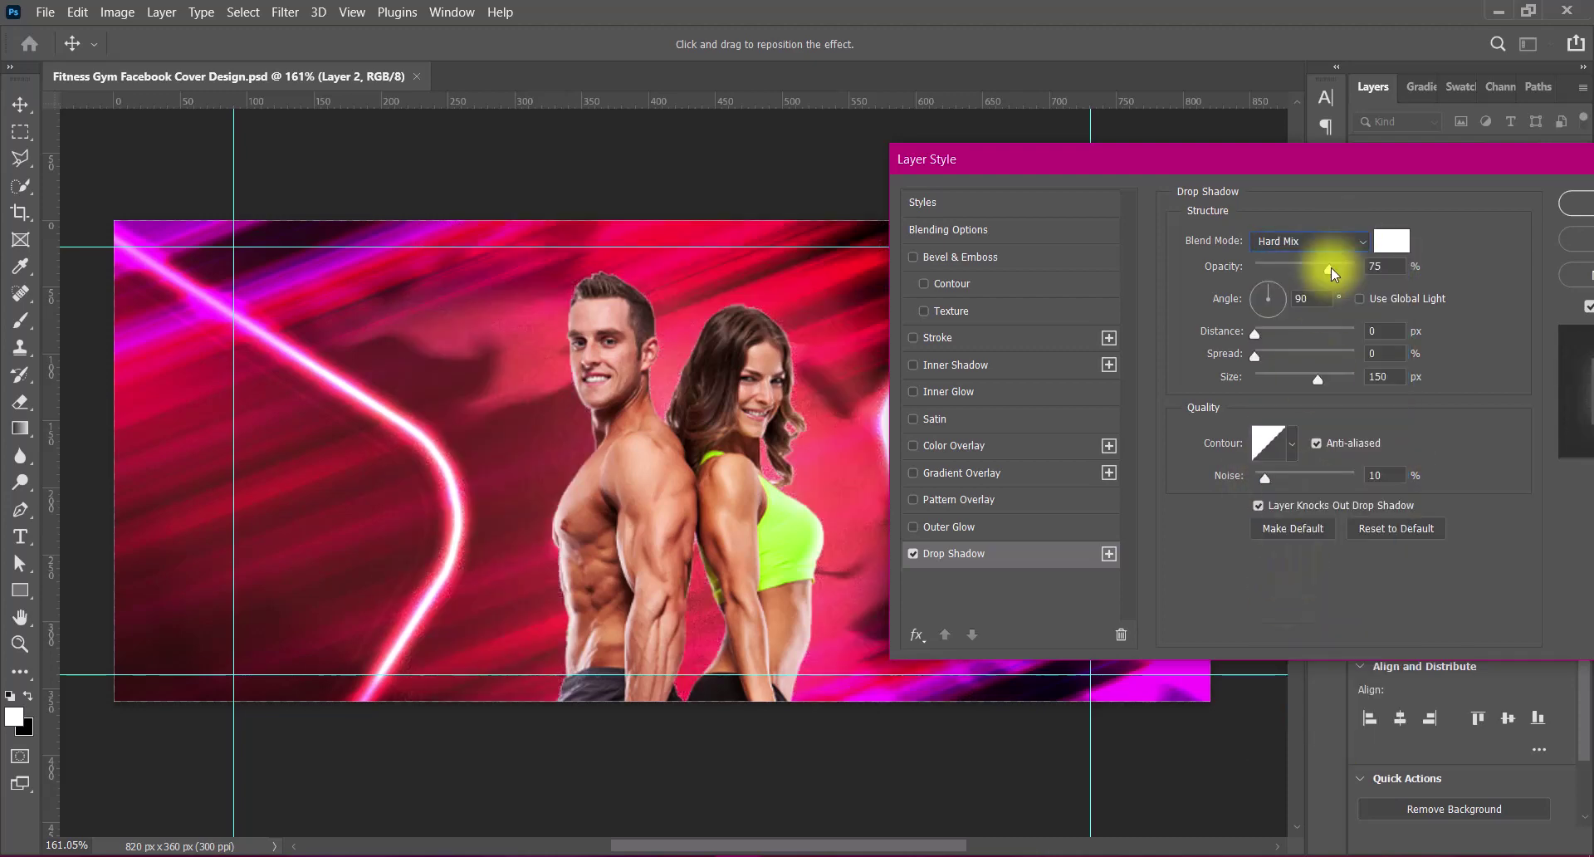
drag(1332, 267, 1360, 267)
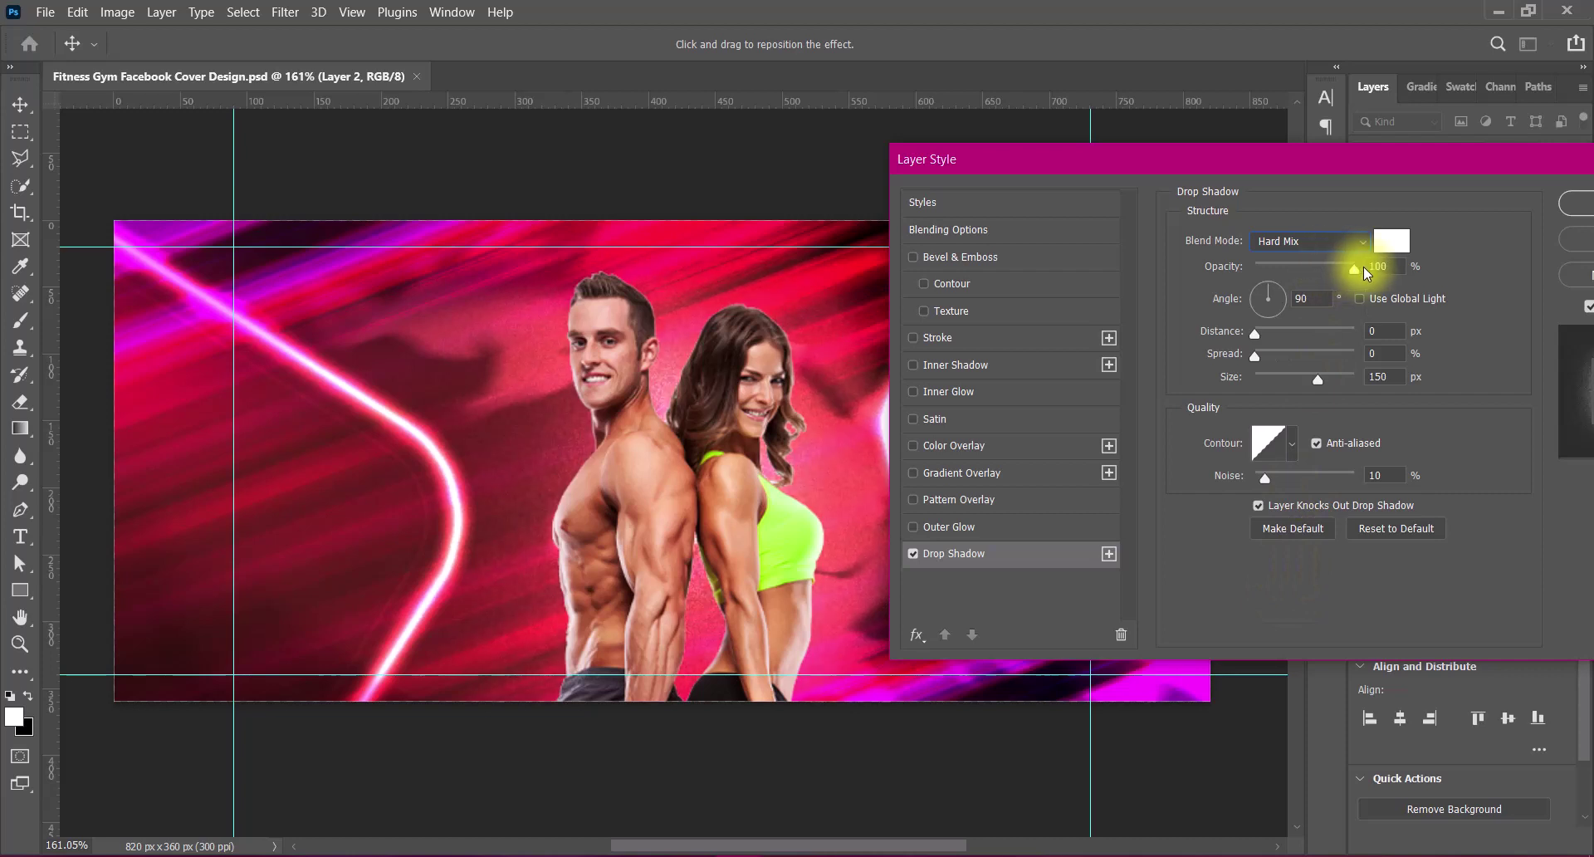
click(1381, 376)
scroll(1378, 376, down, 5)
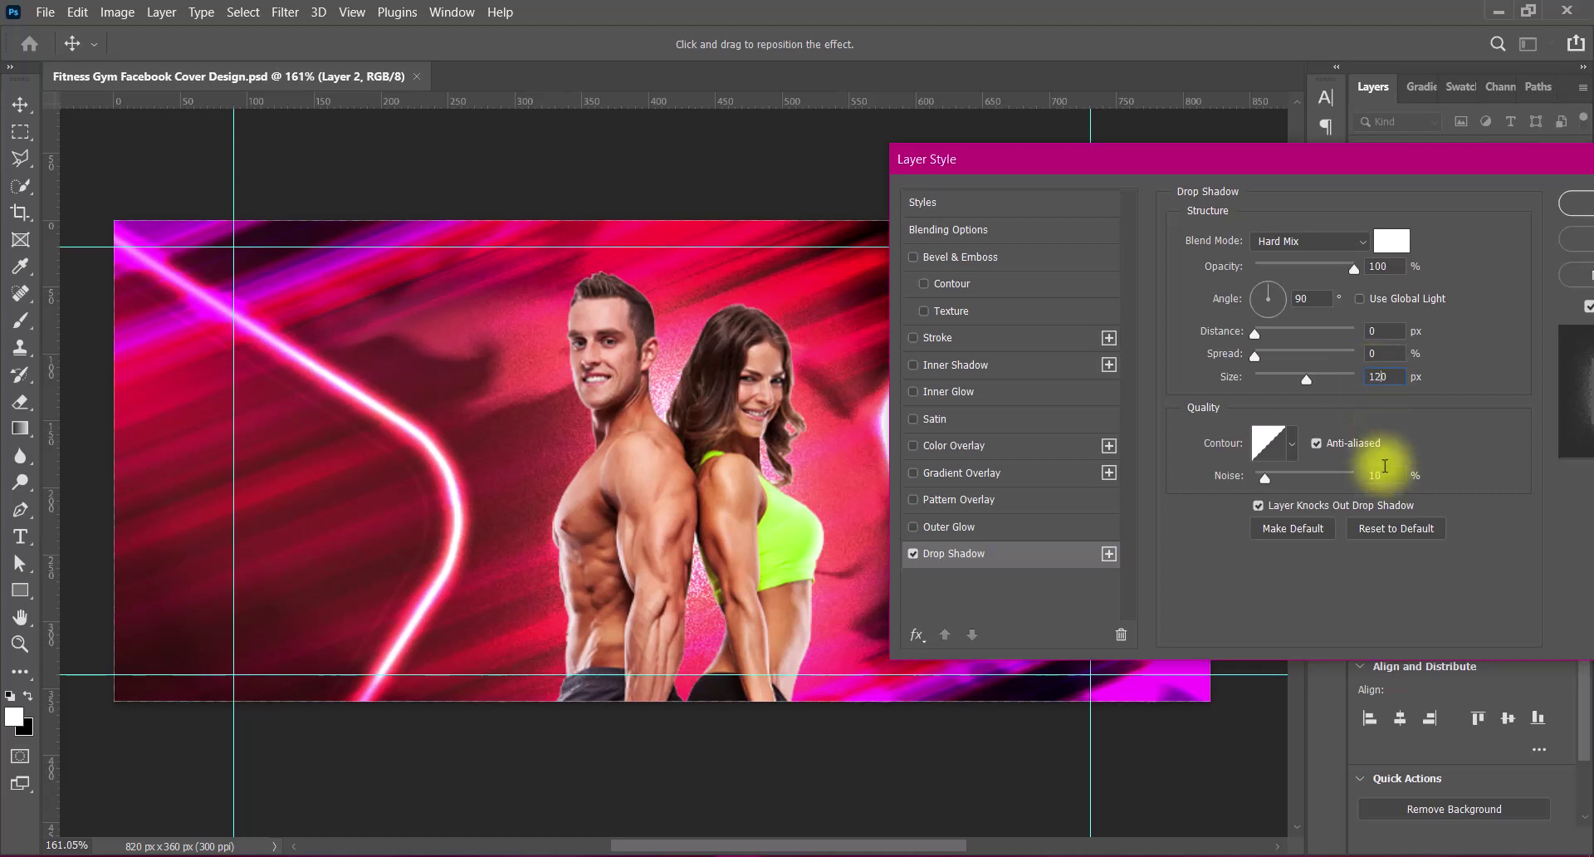
scroll(1357, 477, up, 11)
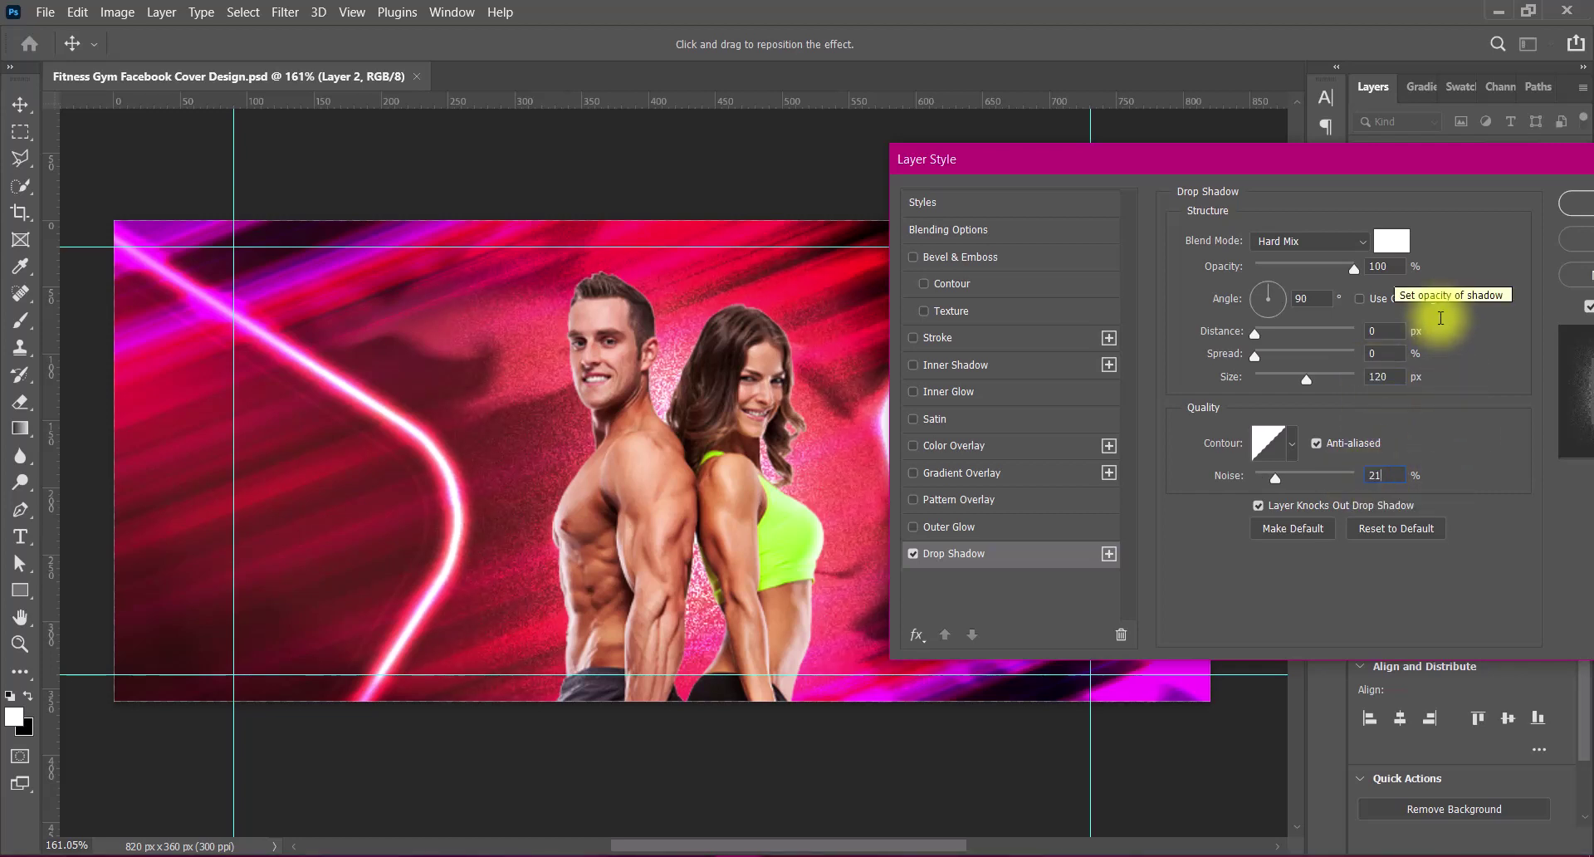
- Compare Overlay, Pin Light and other shadow blend modes, settling on Vivid Light
click(1308, 241)
click(1303, 498)
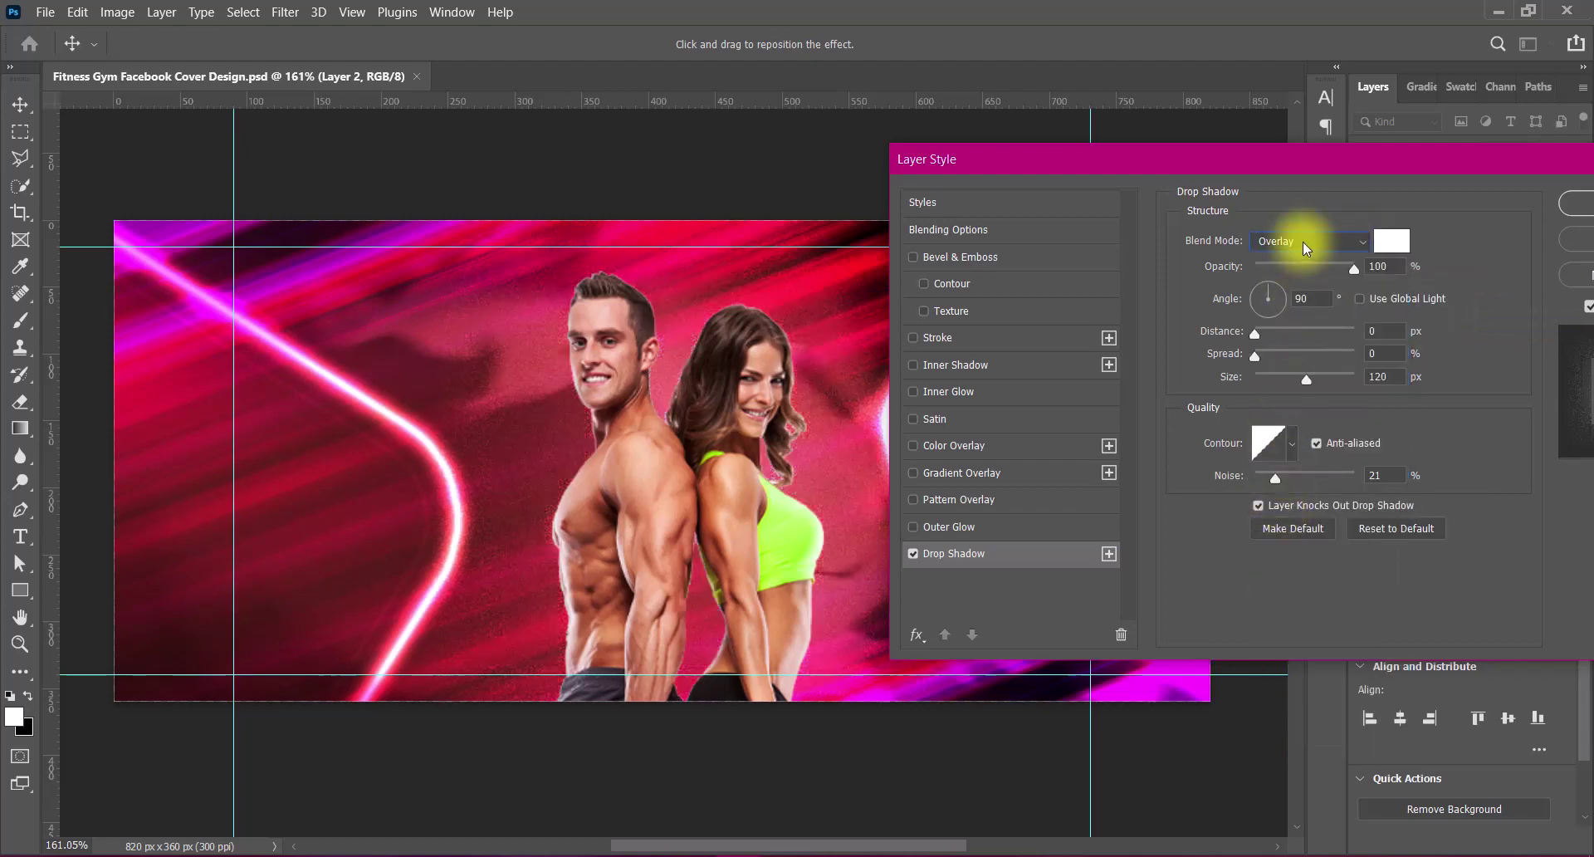
click(1303, 241)
click(1288, 526)
click(1292, 241)
click(1273, 543)
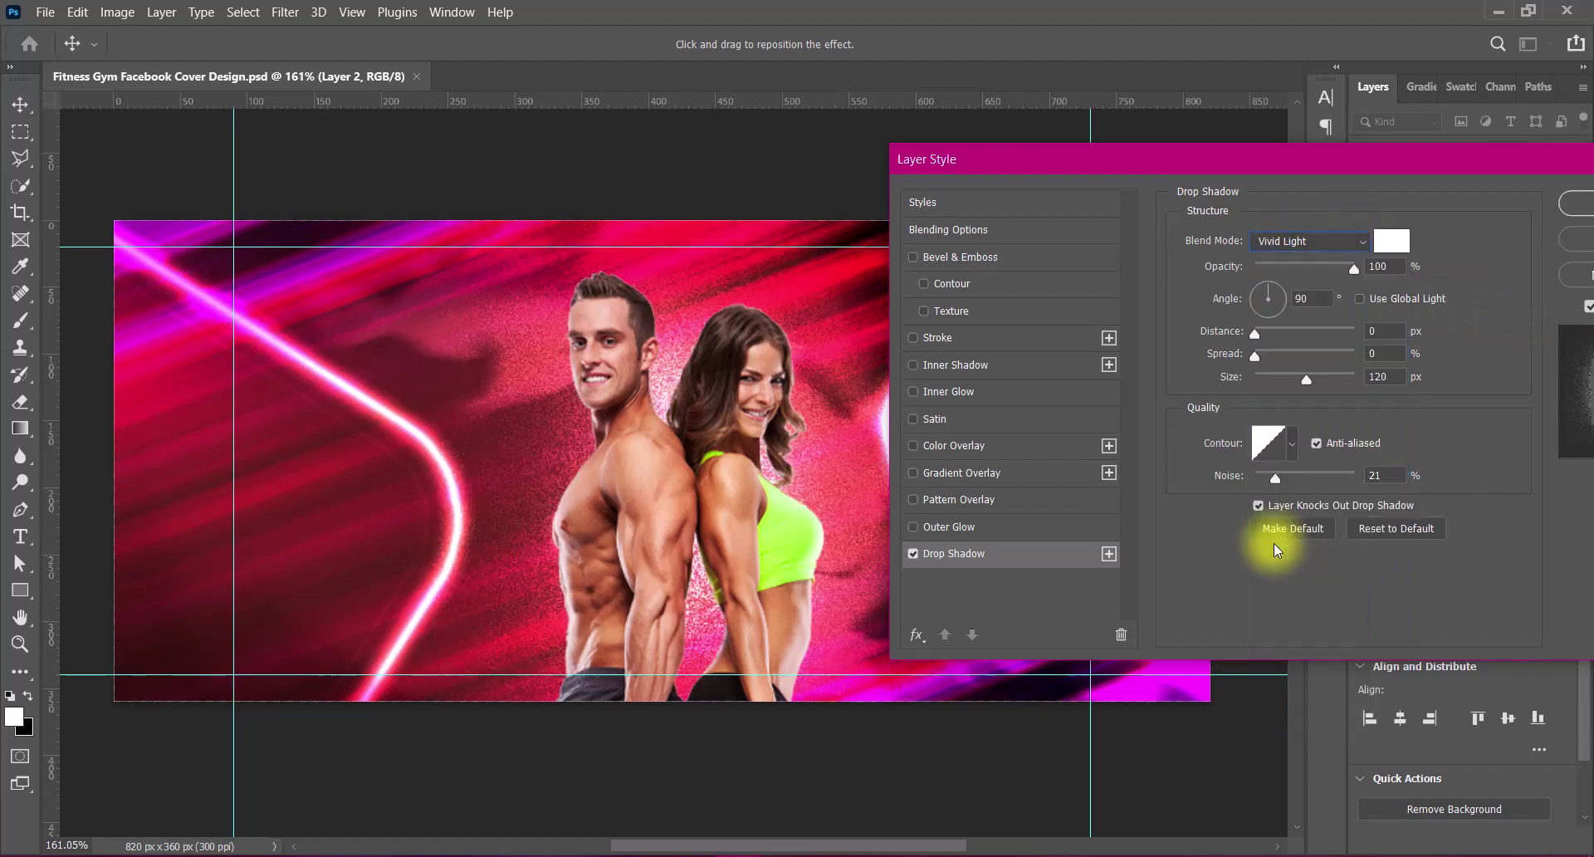
click(1310, 241)
click(1283, 557)
click(1306, 240)
click(1282, 573)
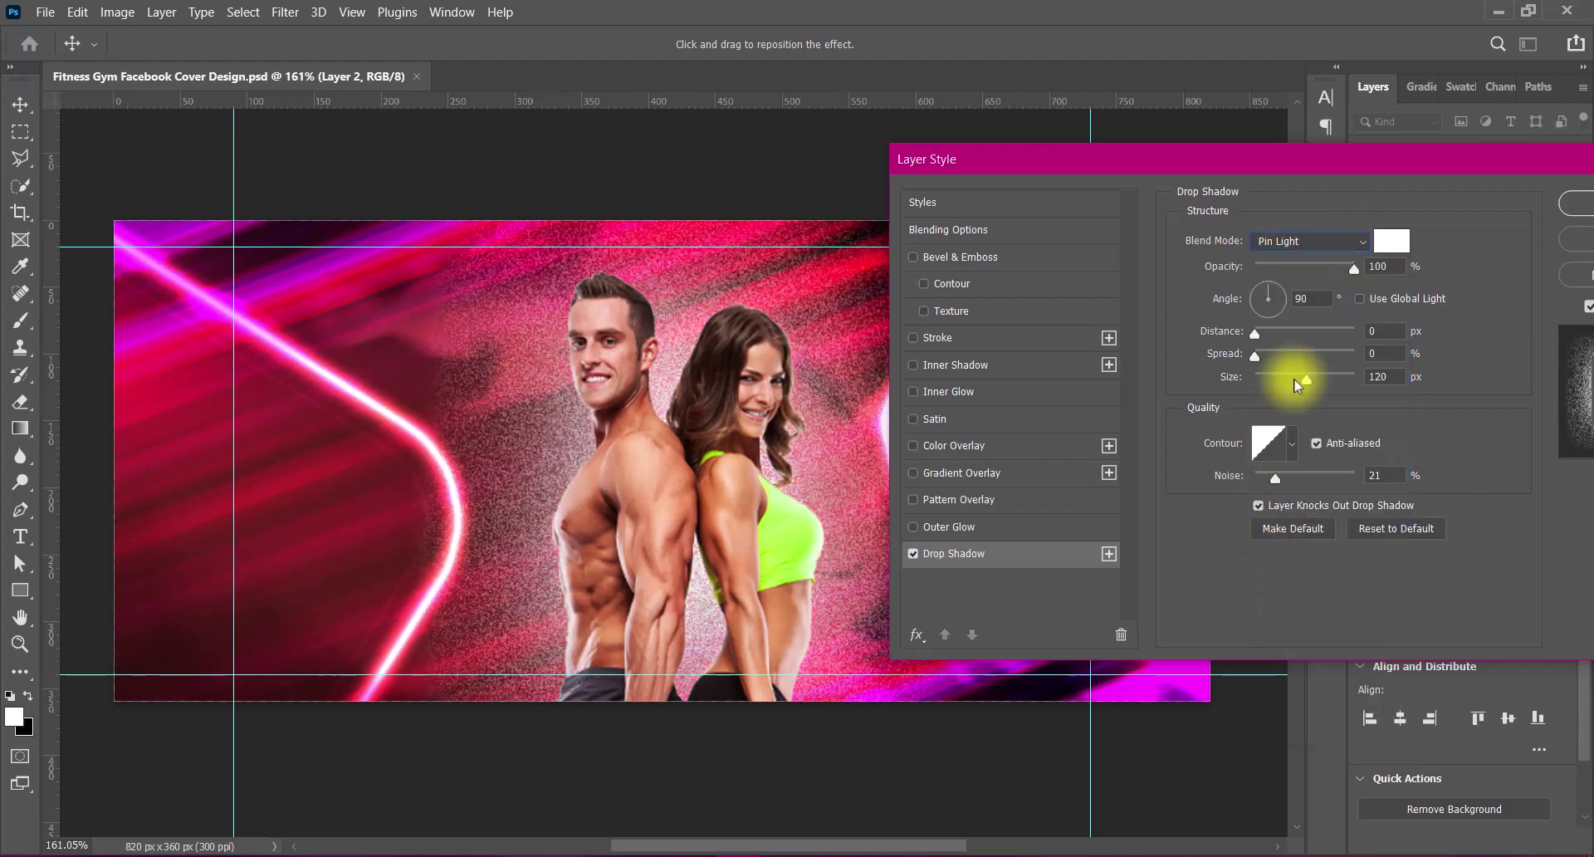
click(1303, 241)
click(1282, 543)
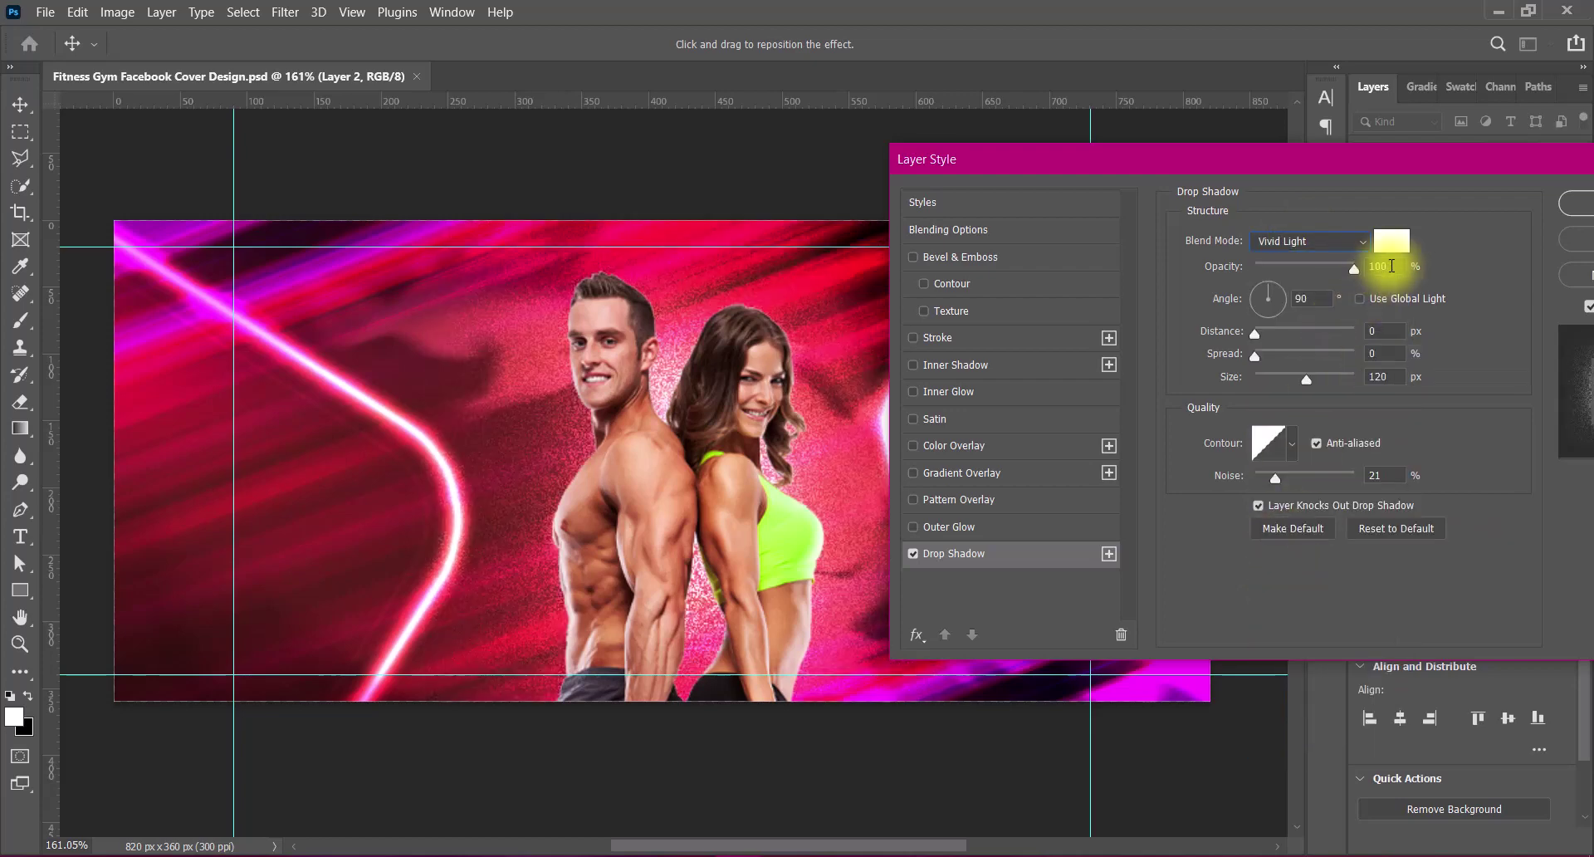
- Set the drop shadow to 84% opacity and 81 px size, and confirm
drag(1362, 270, 1346, 268)
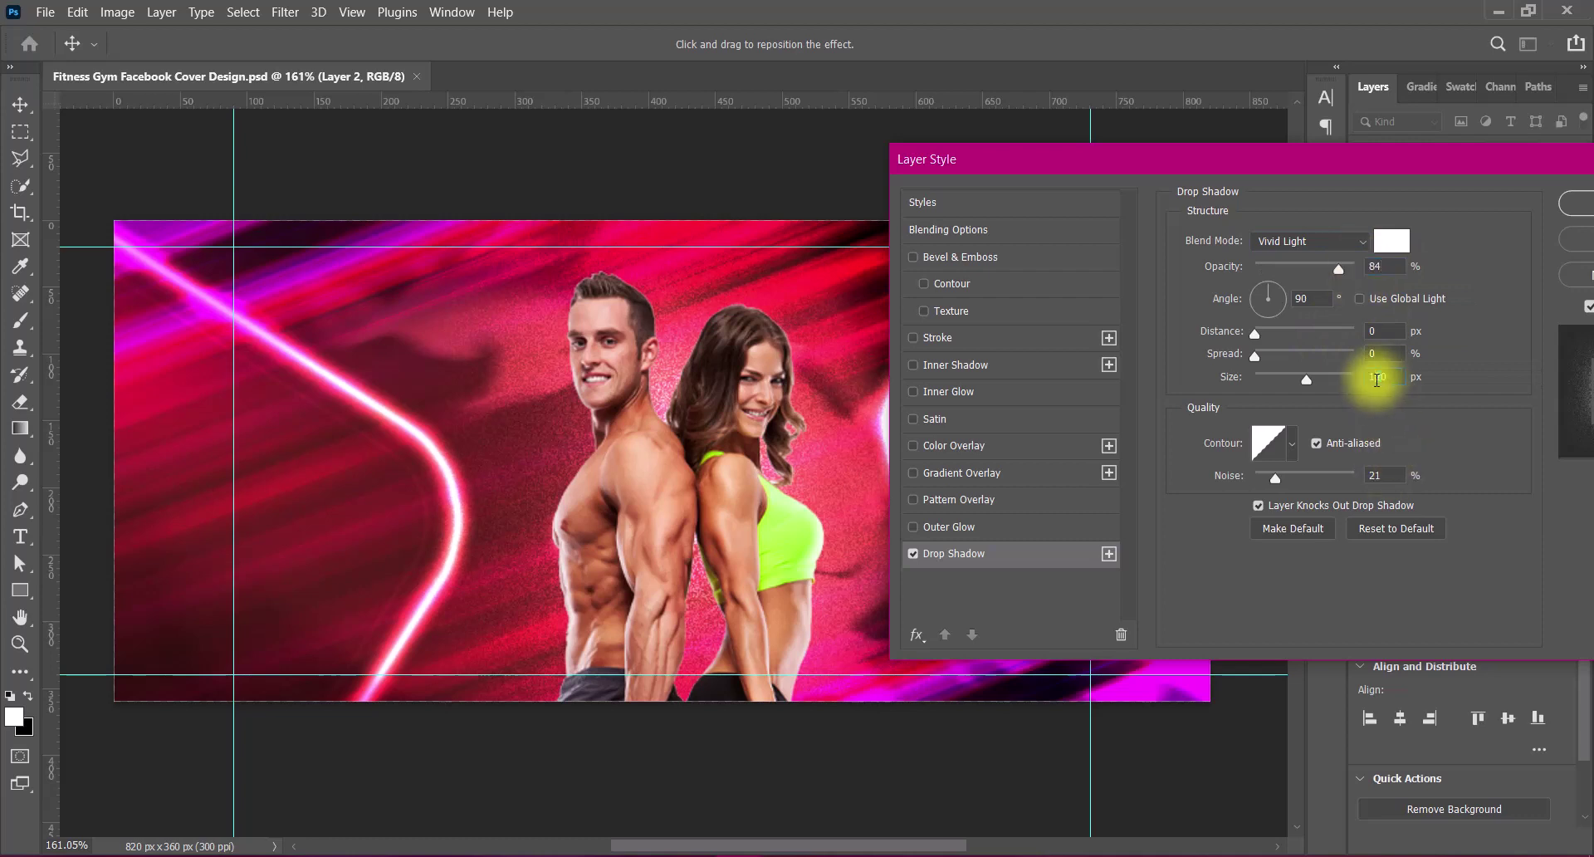
double_click(1377, 380)
text(100)
drag(1298, 381, 1289, 382)
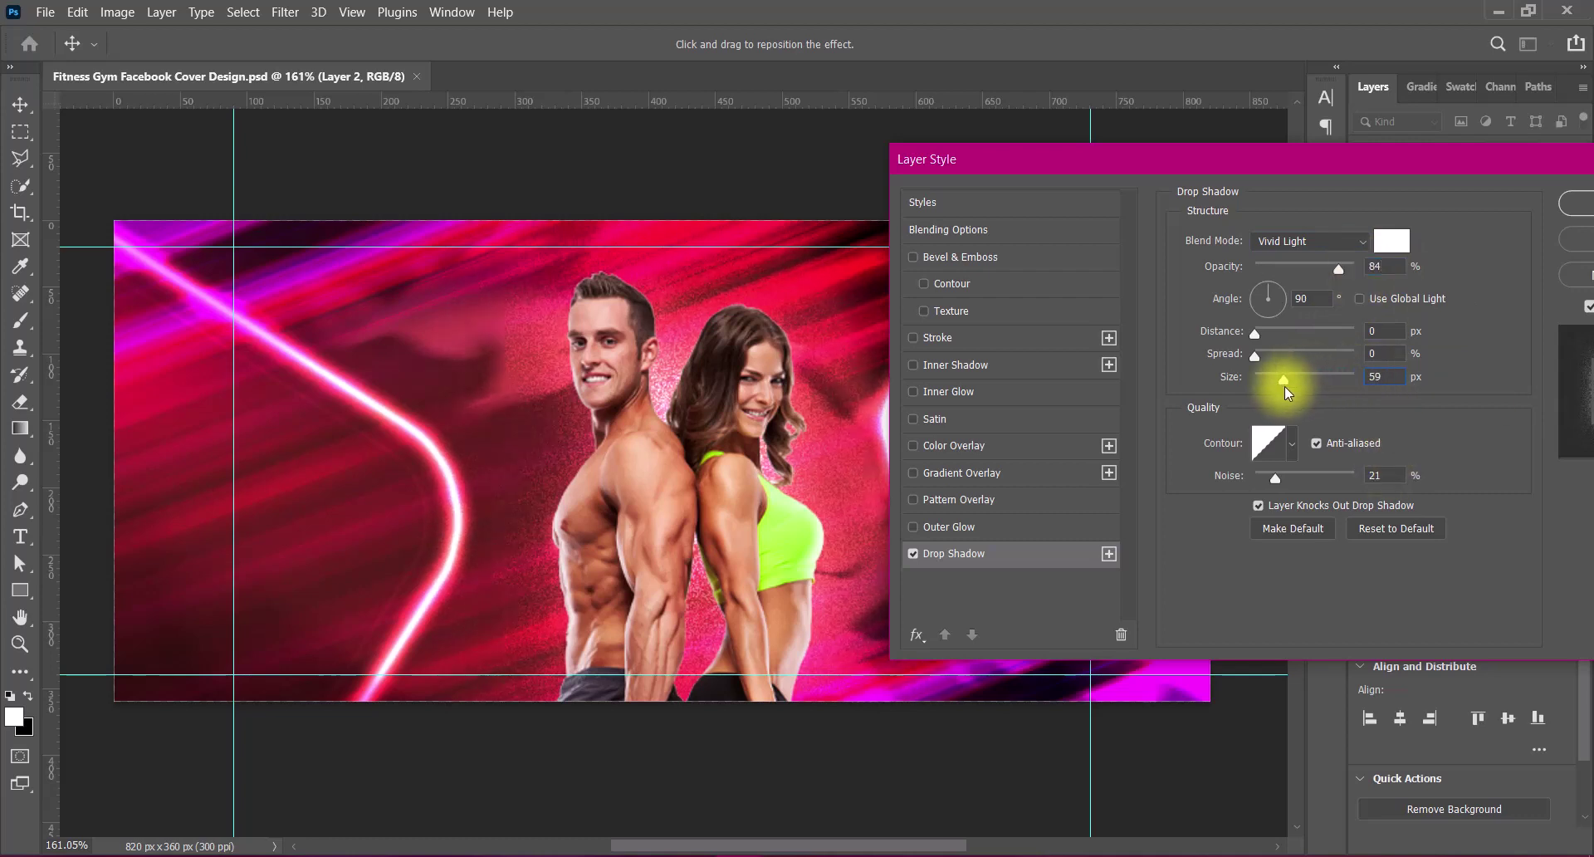
text(81)
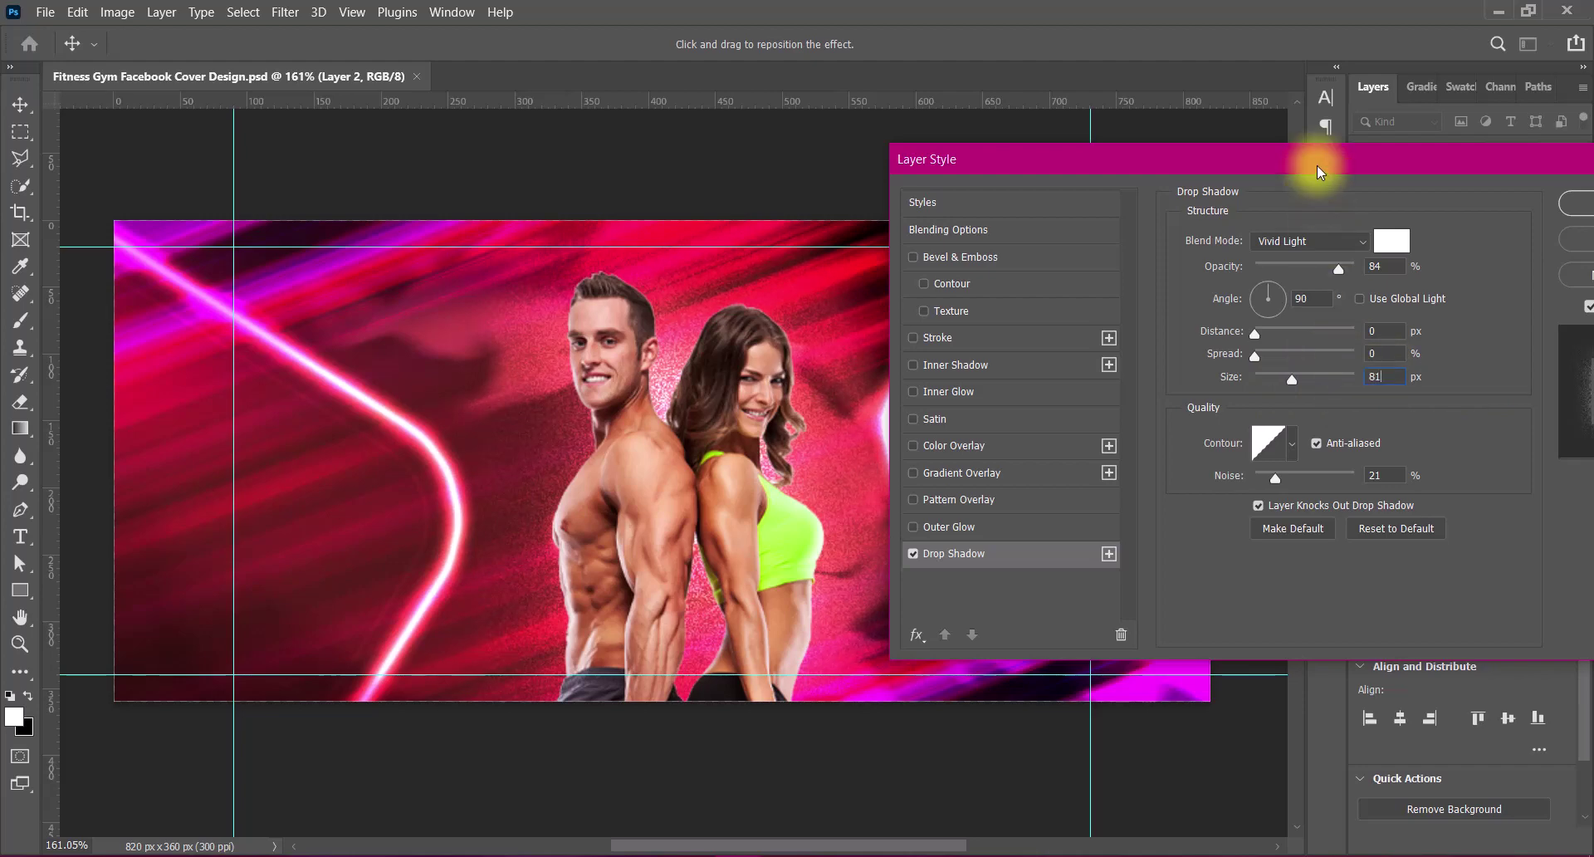
drag(1263, 166, 1075, 166)
click(1403, 204)
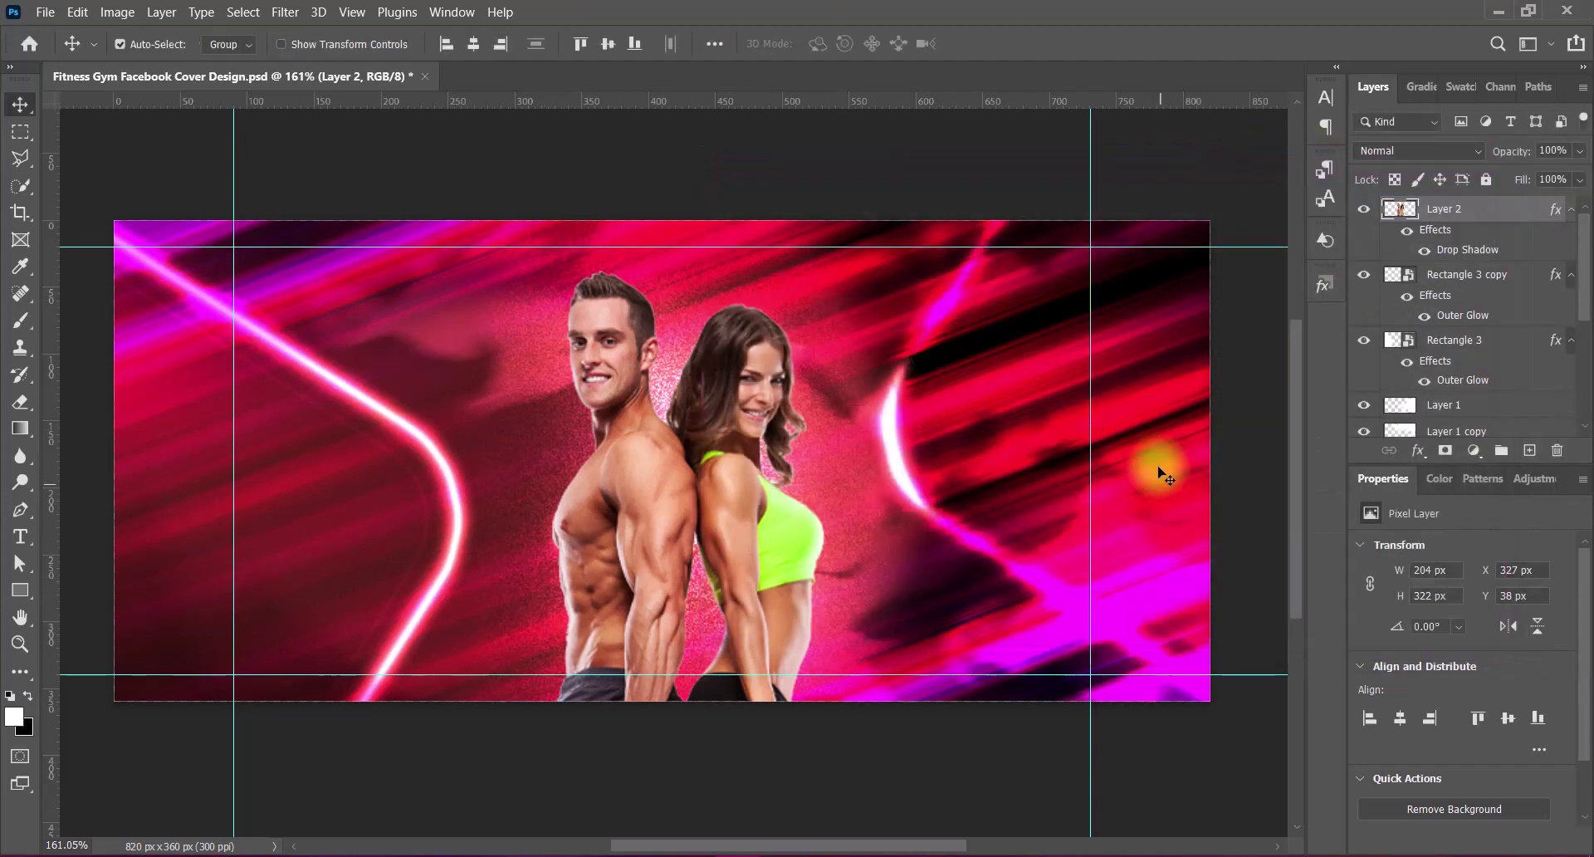
- Save, add a new layer above Layer 1, and select a 360×360 px area at left
key(ctrl+s)
scroll(1566, 266, down, 3)
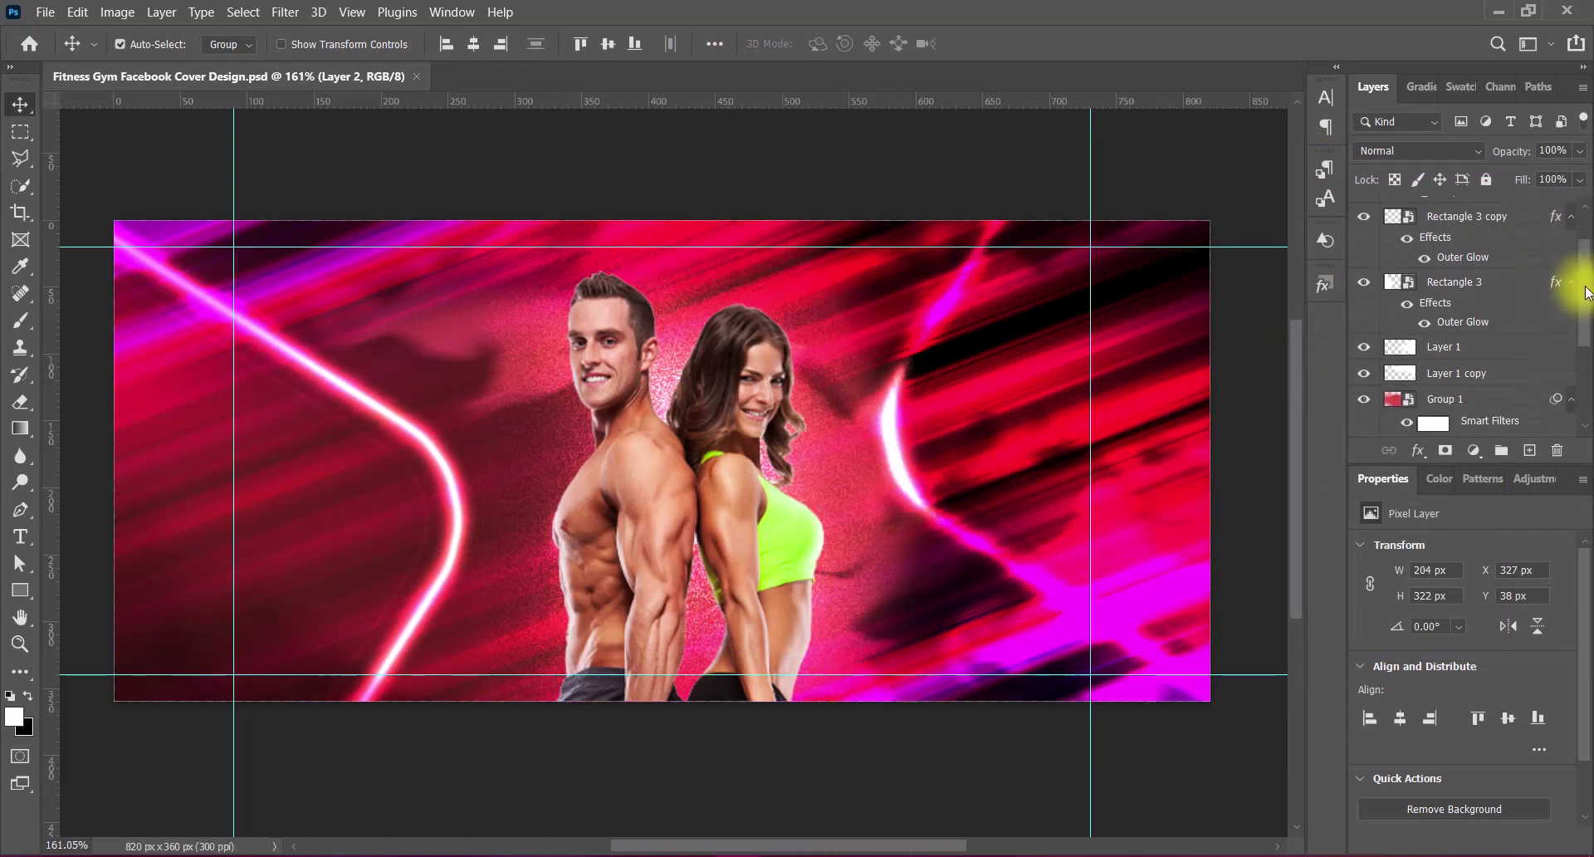
click(1529, 450)
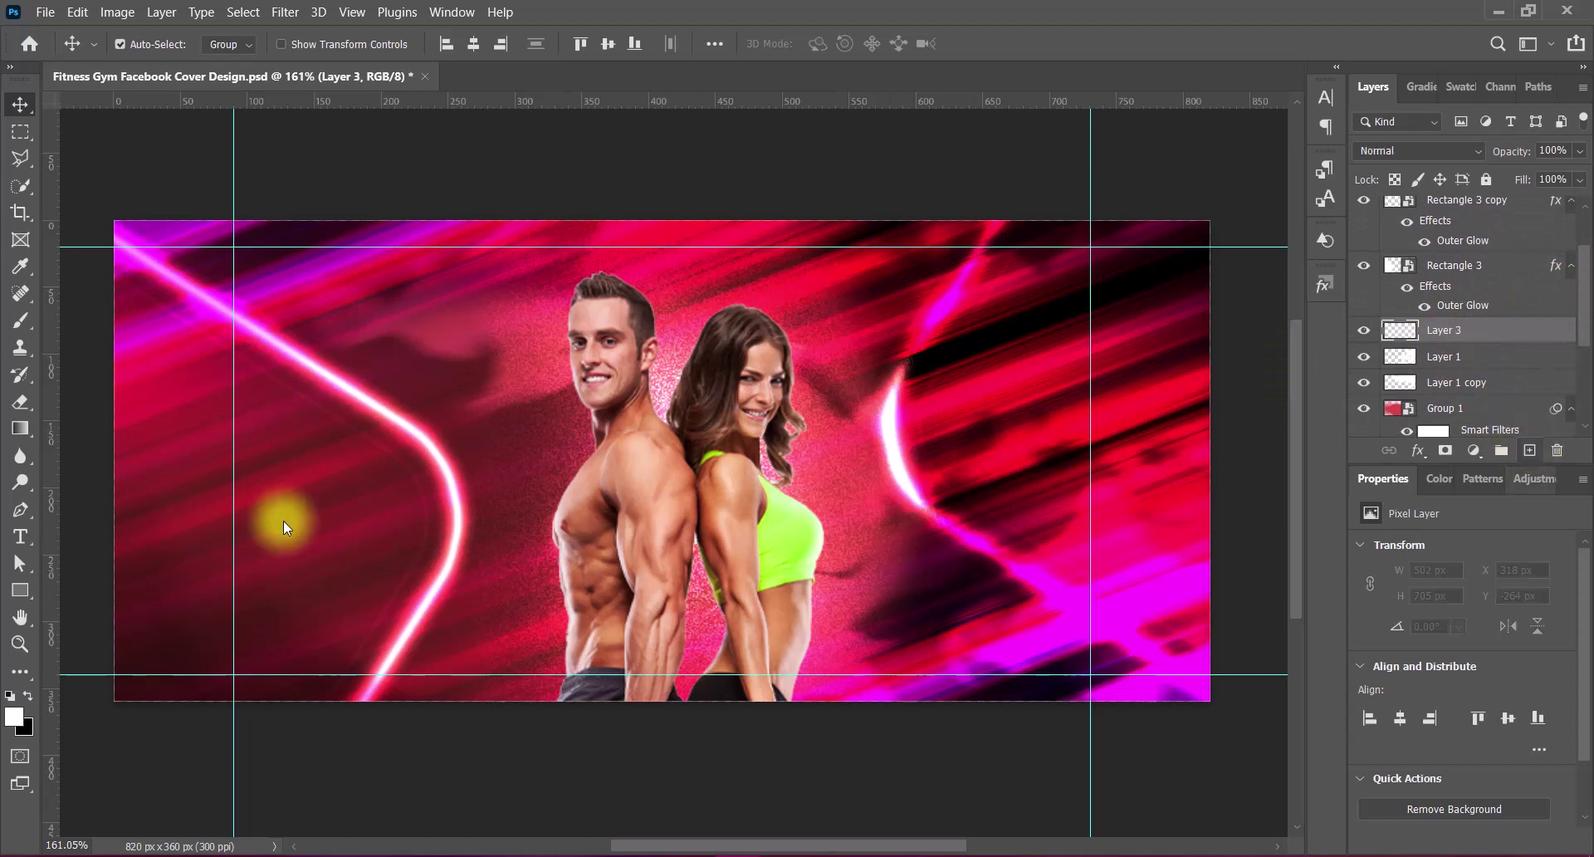
click(20, 132)
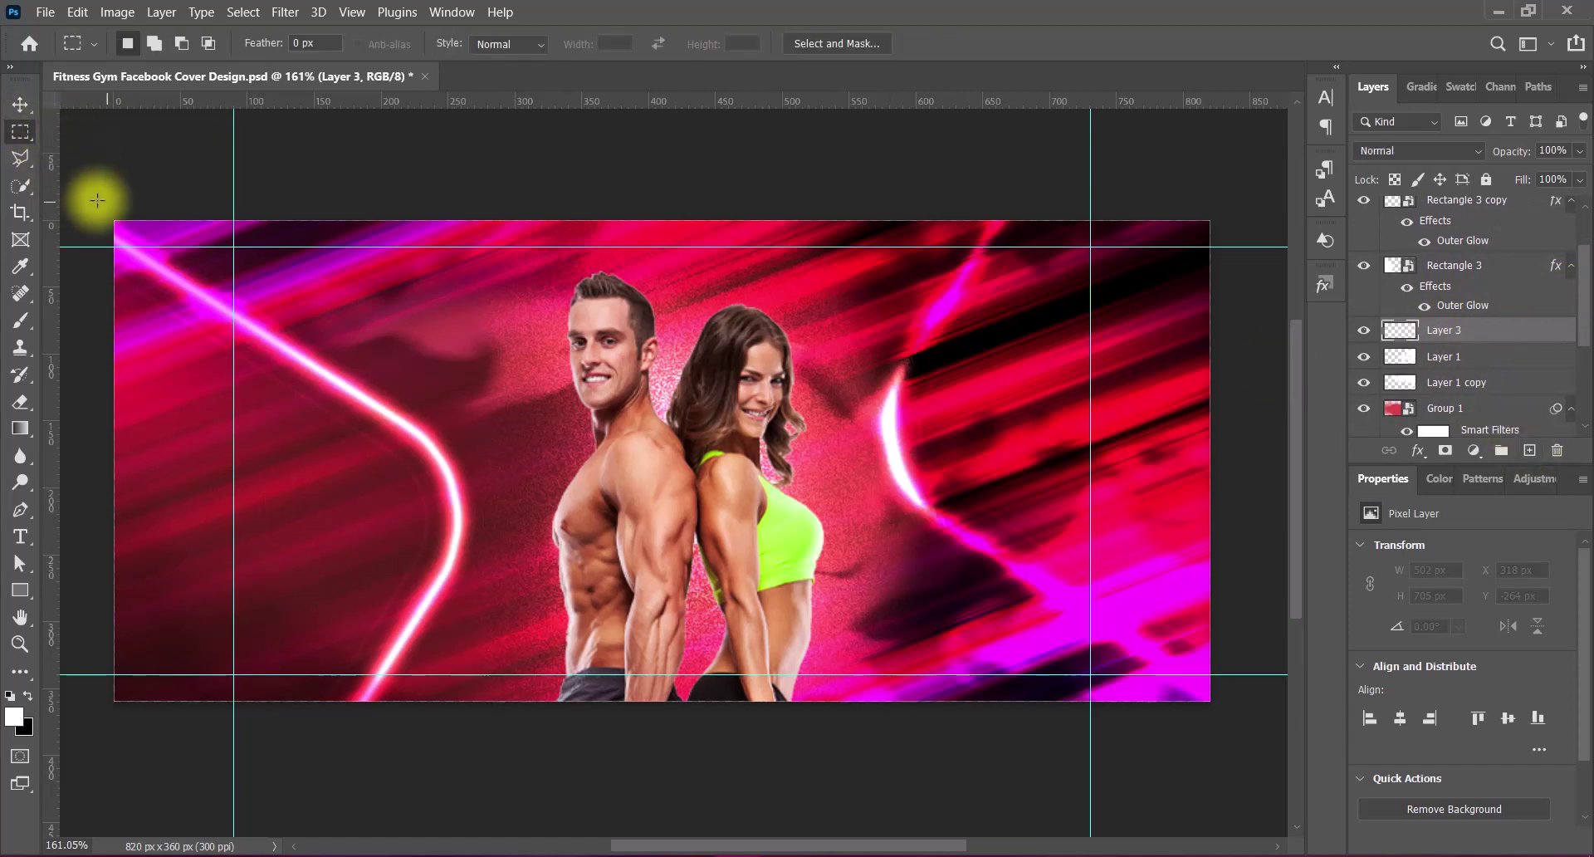
drag(97, 200, 595, 815)
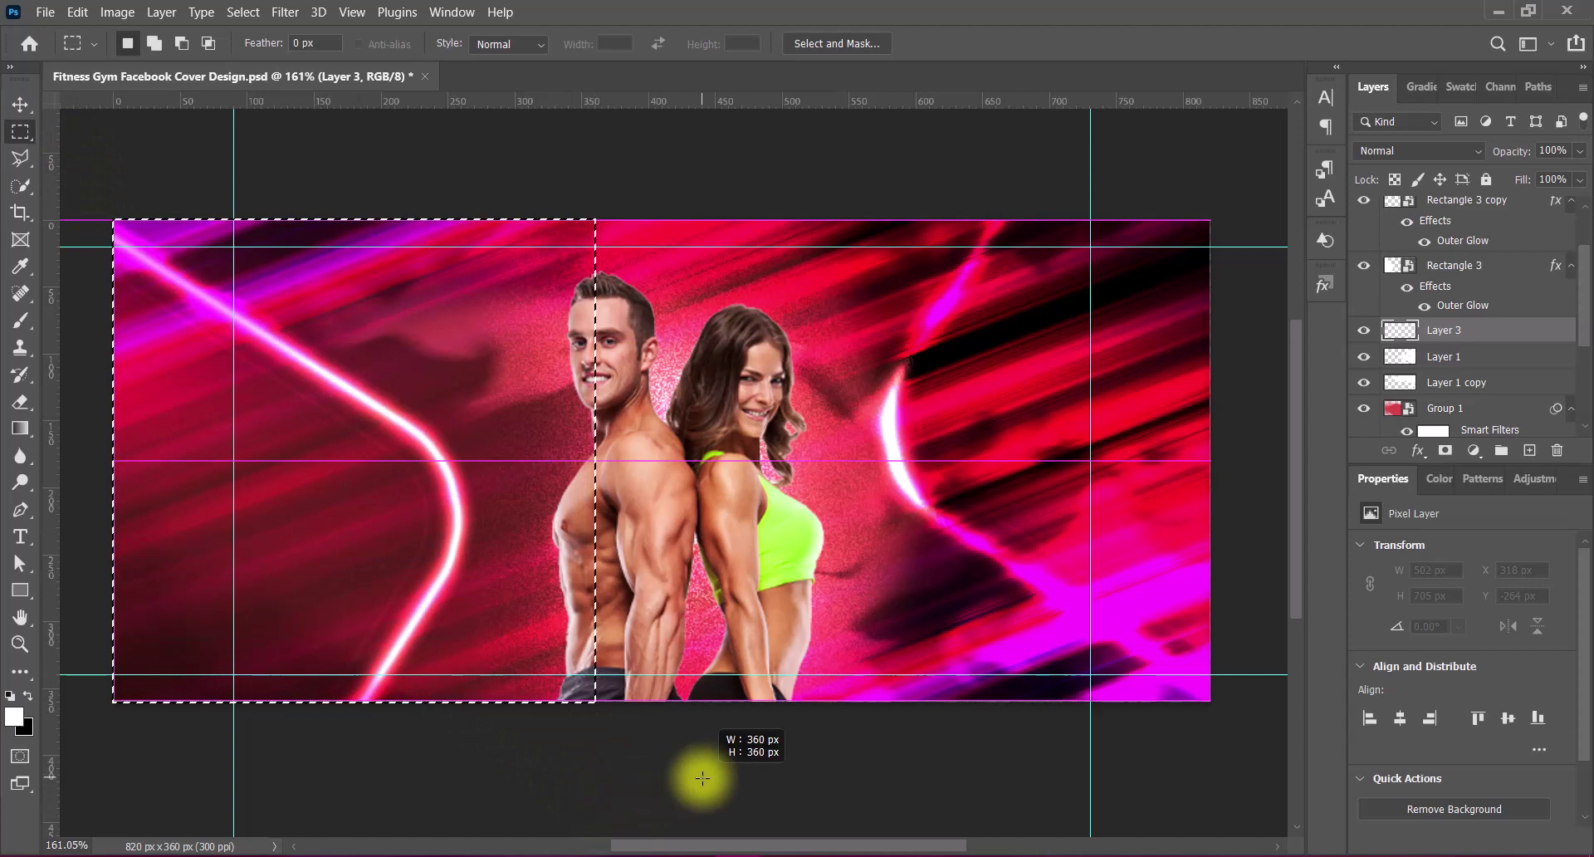
drag(595, 814, 693, 775)
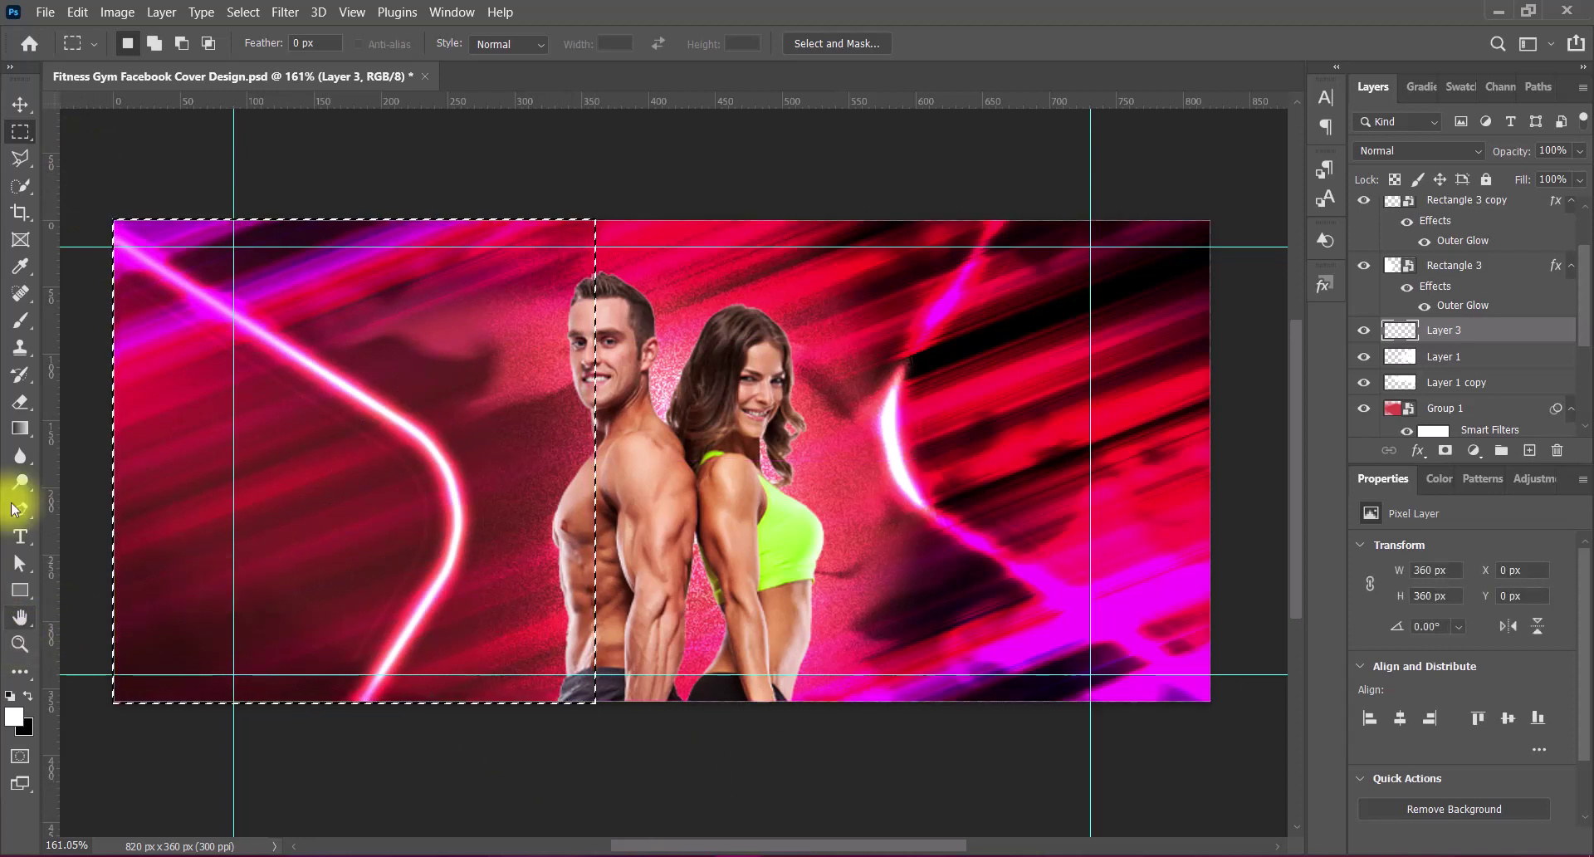
- Set up the Gradient Tool with its left stop colour set to black (000000)
click(20, 428)
click(28, 696)
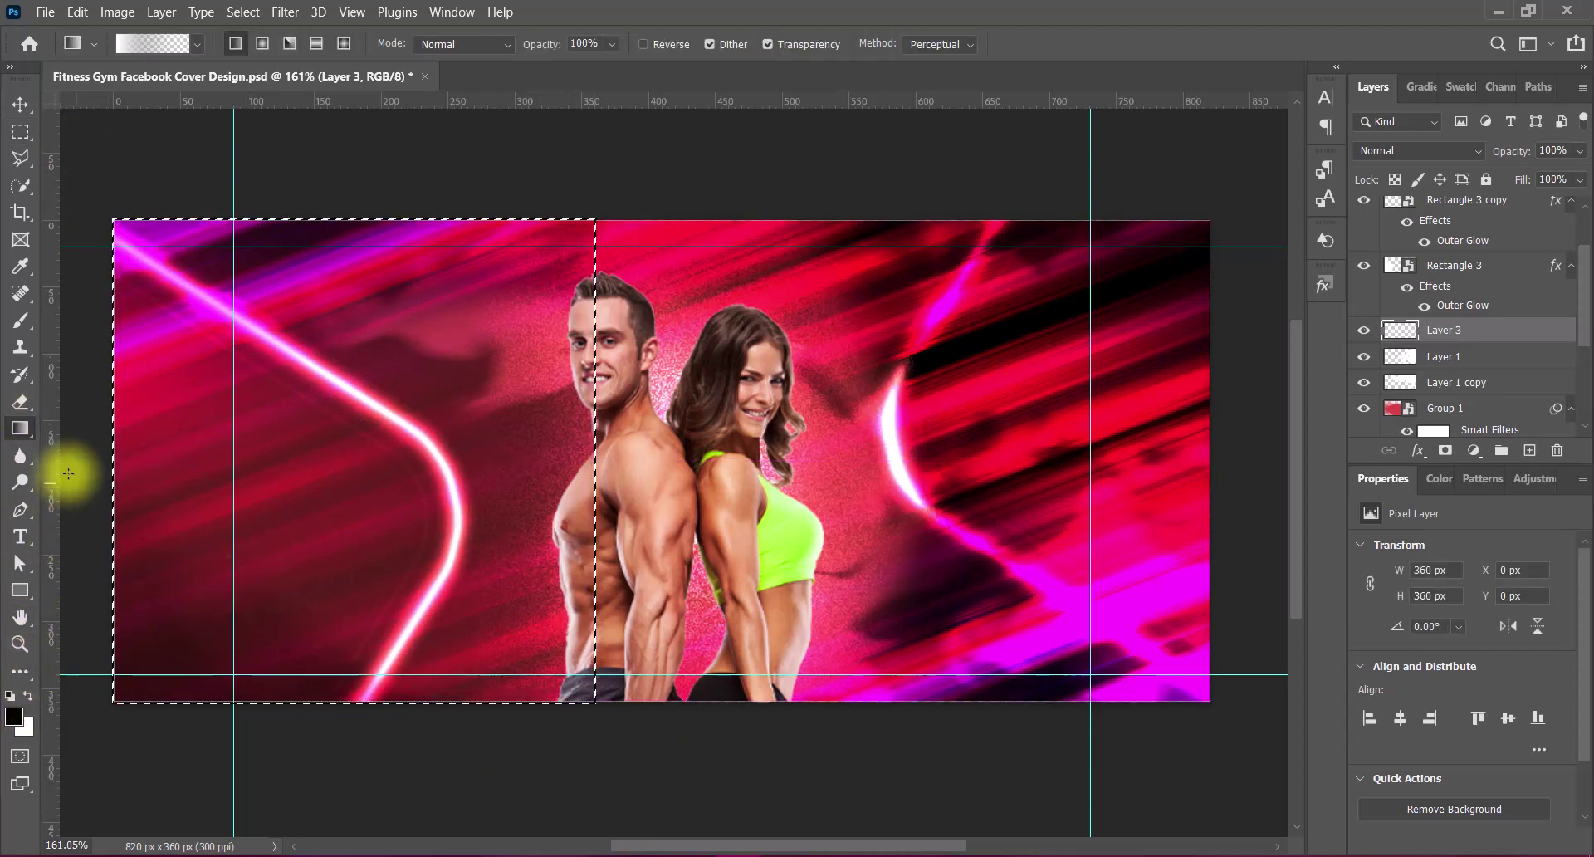
drag(68, 473, 534, 473)
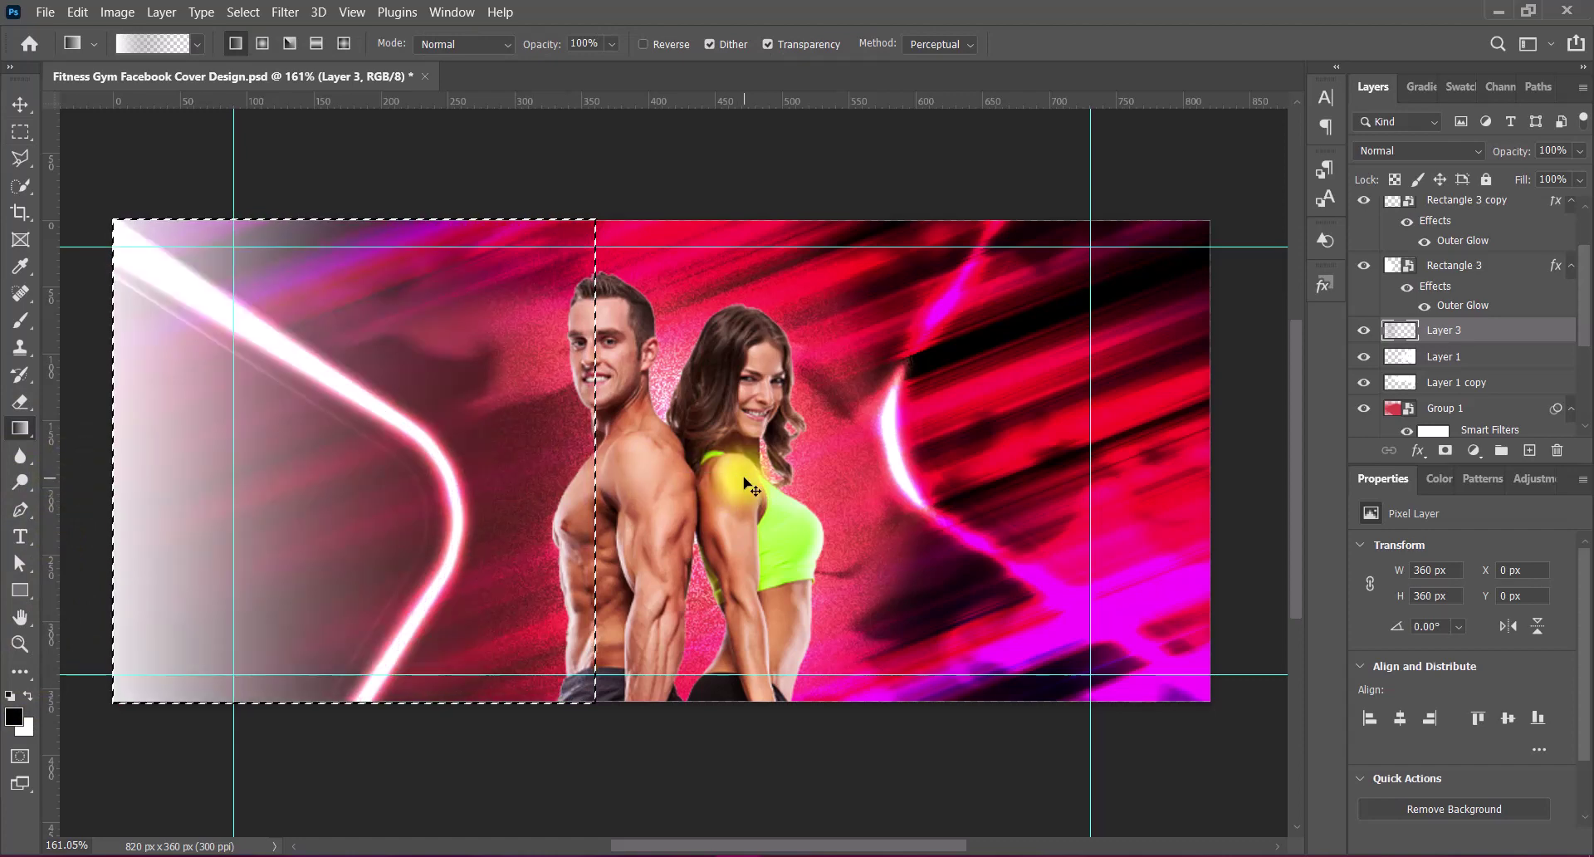
key(ctrl+z)
click(142, 45)
double_click(947, 576)
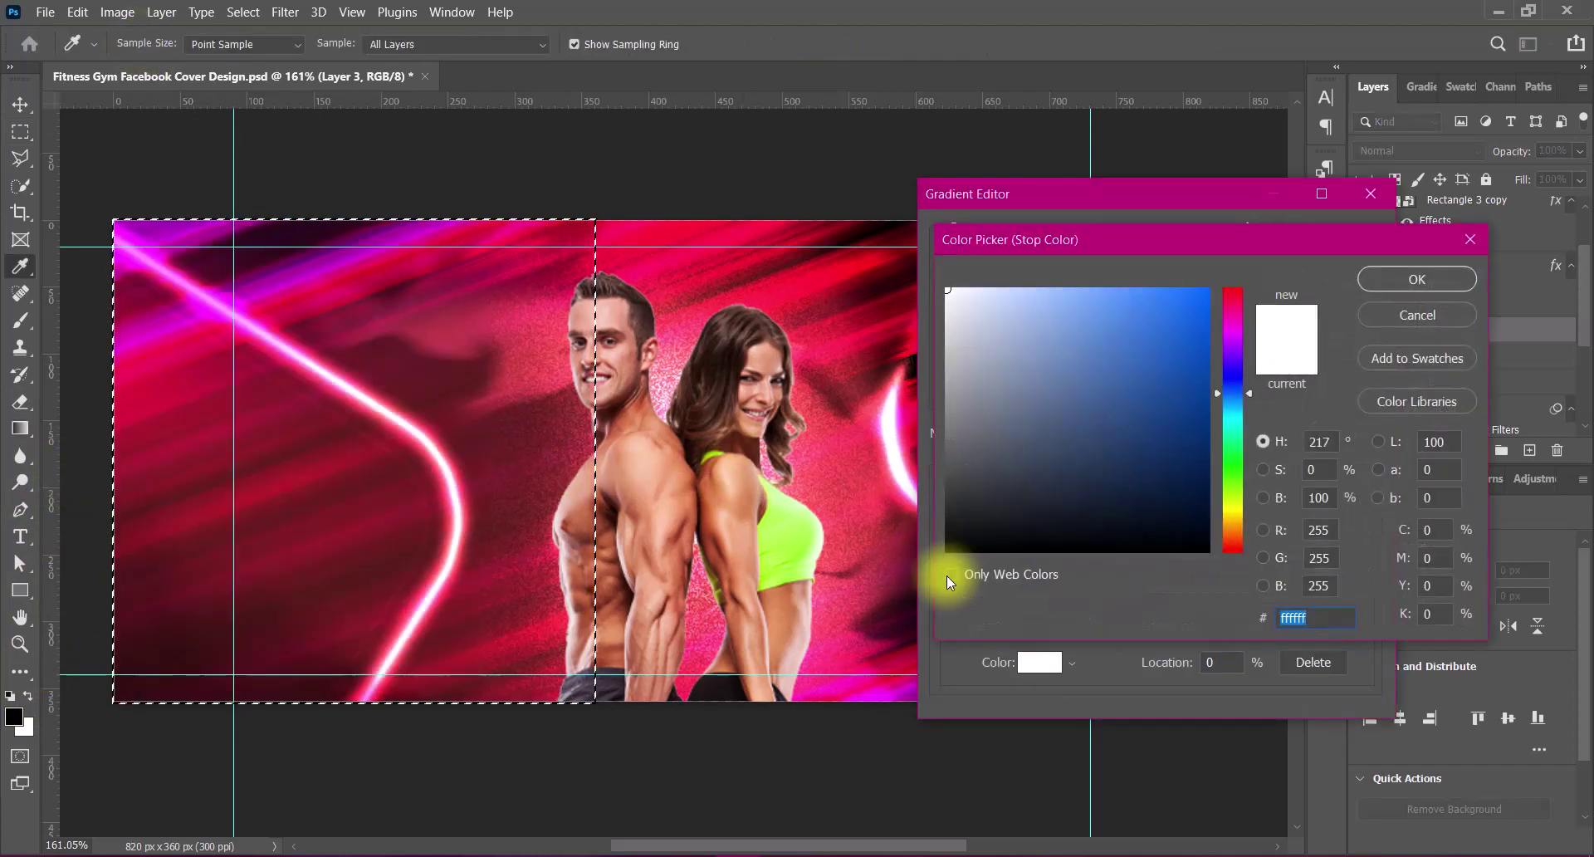
text(000000)
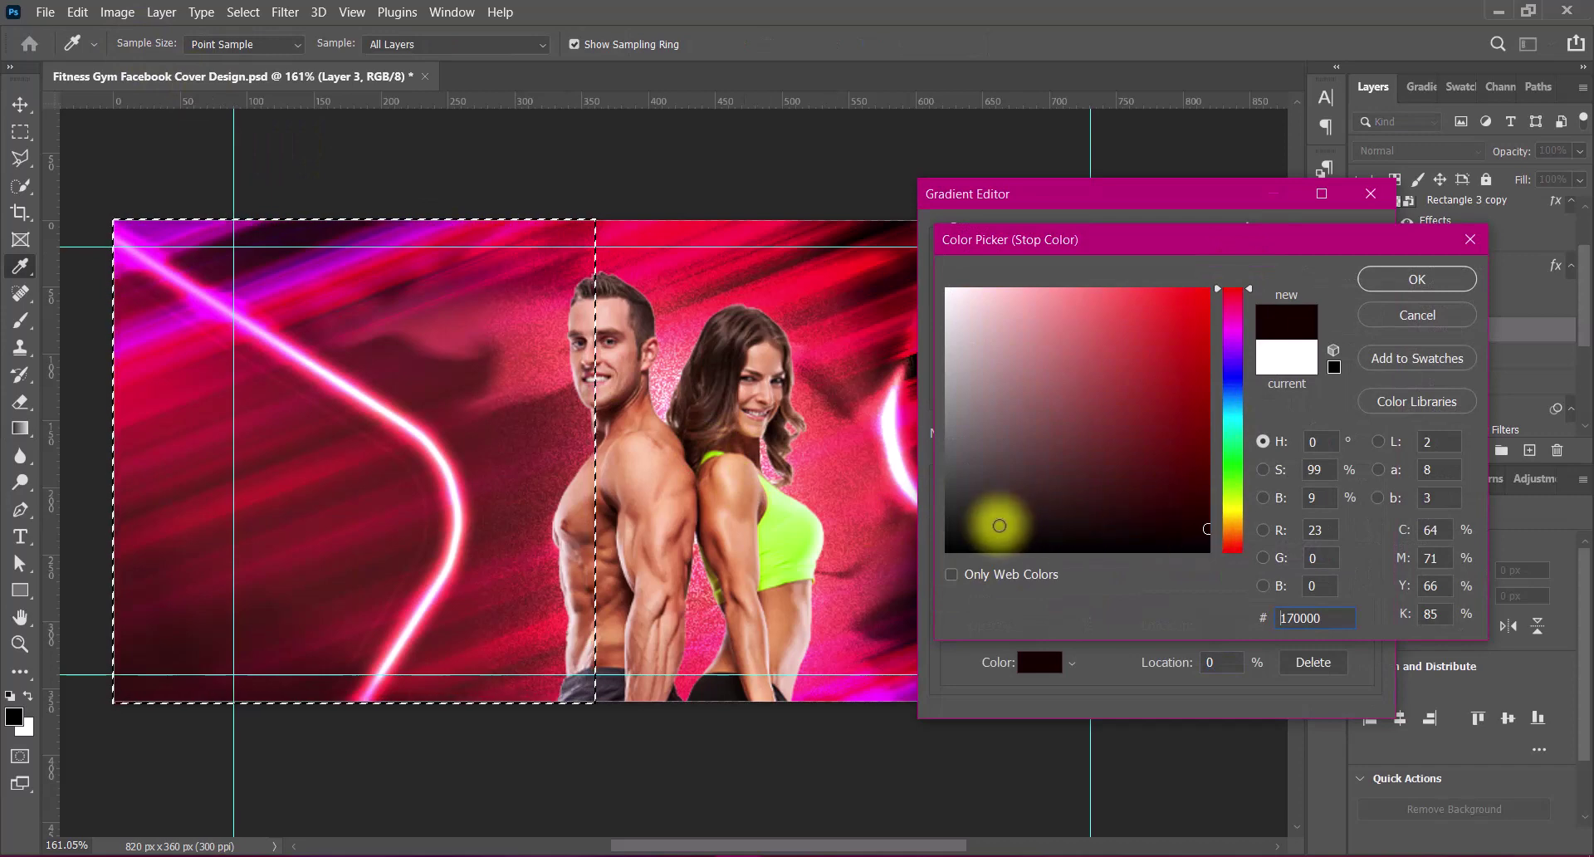
click(1417, 279)
click(1337, 241)
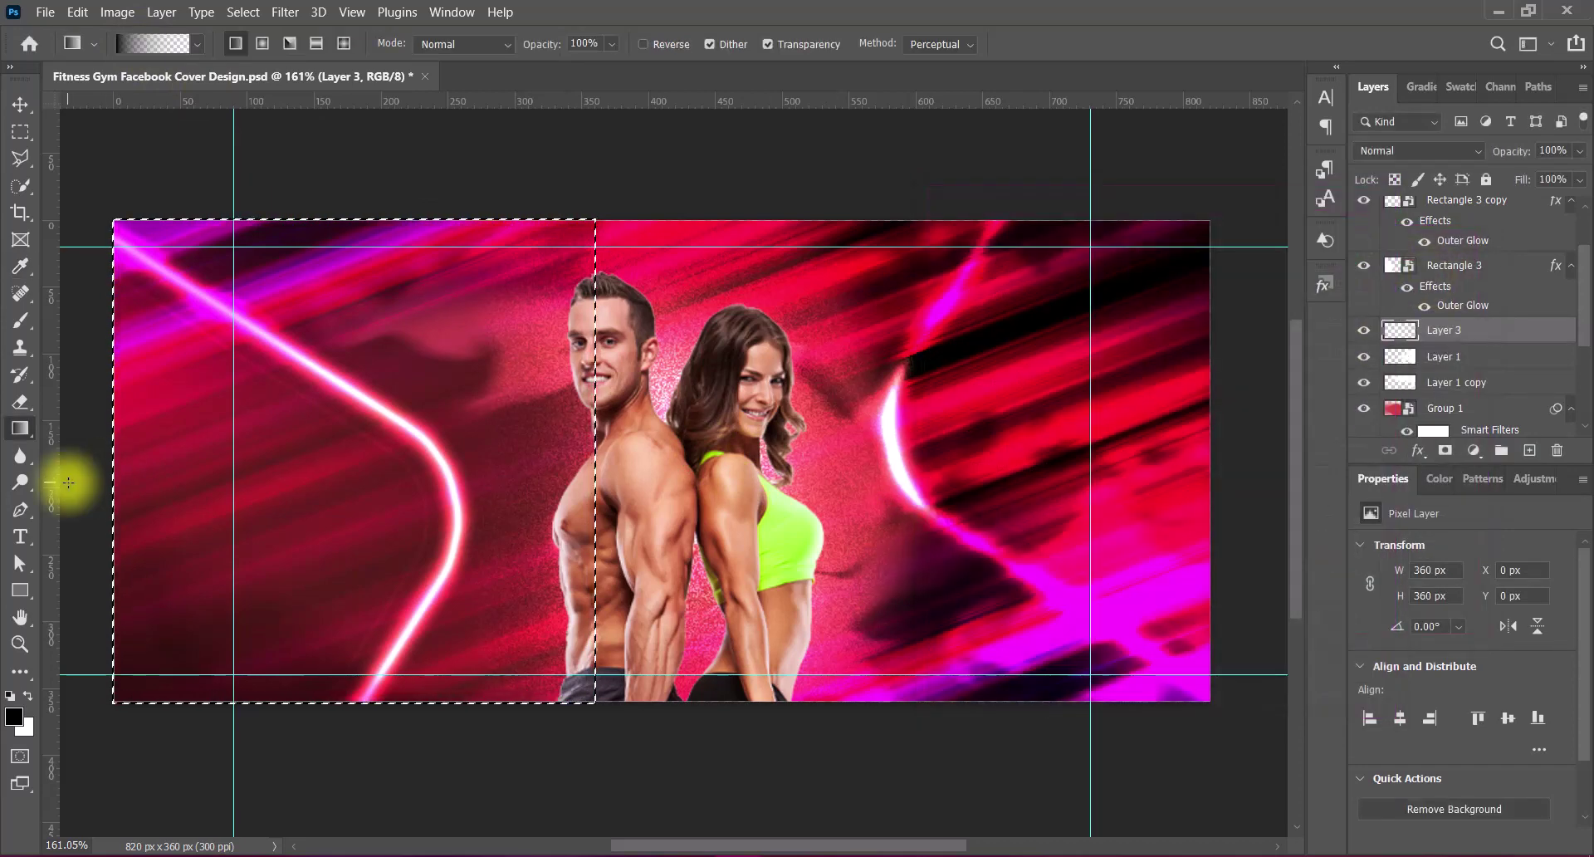
- Draw a black-to-transparent fade across the left area, then deselect
drag(68, 482, 745, 493)
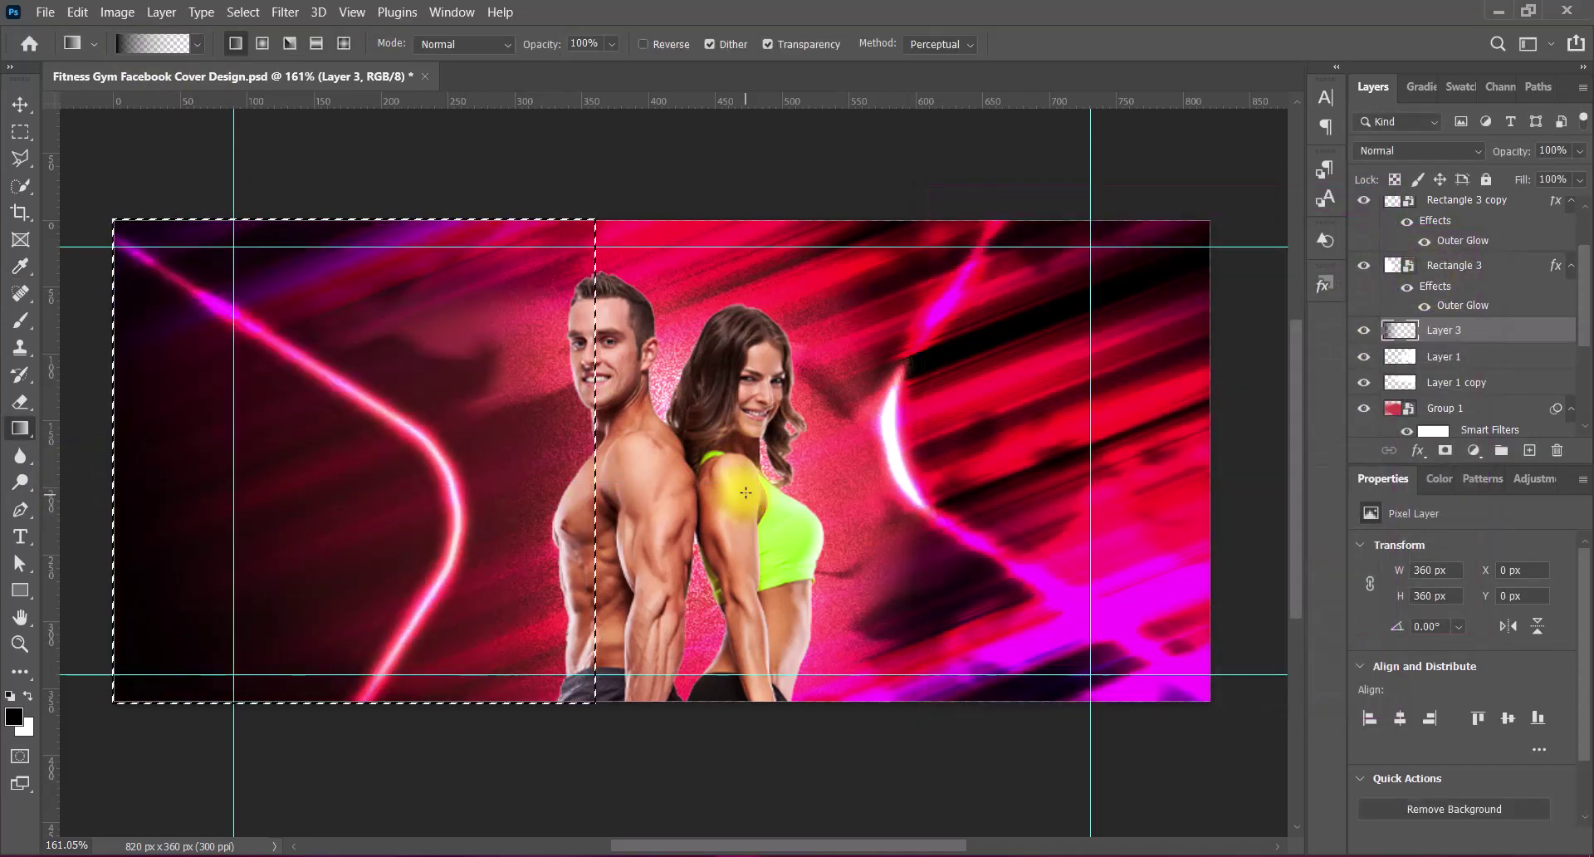
key(ctrl+z)
drag(68, 480, 641, 481)
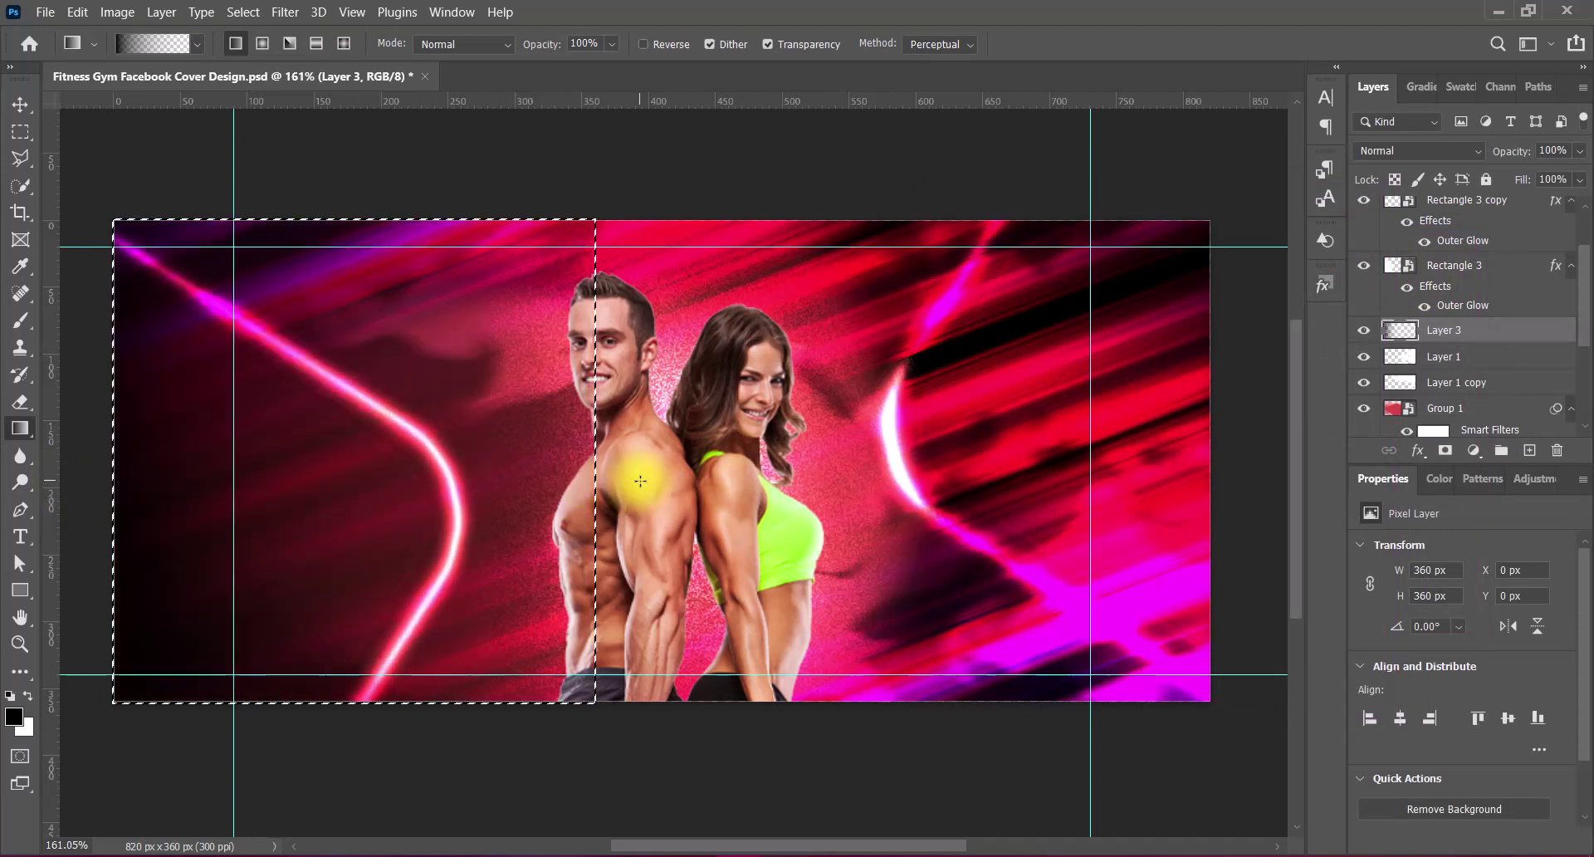
key(ctrl+z)
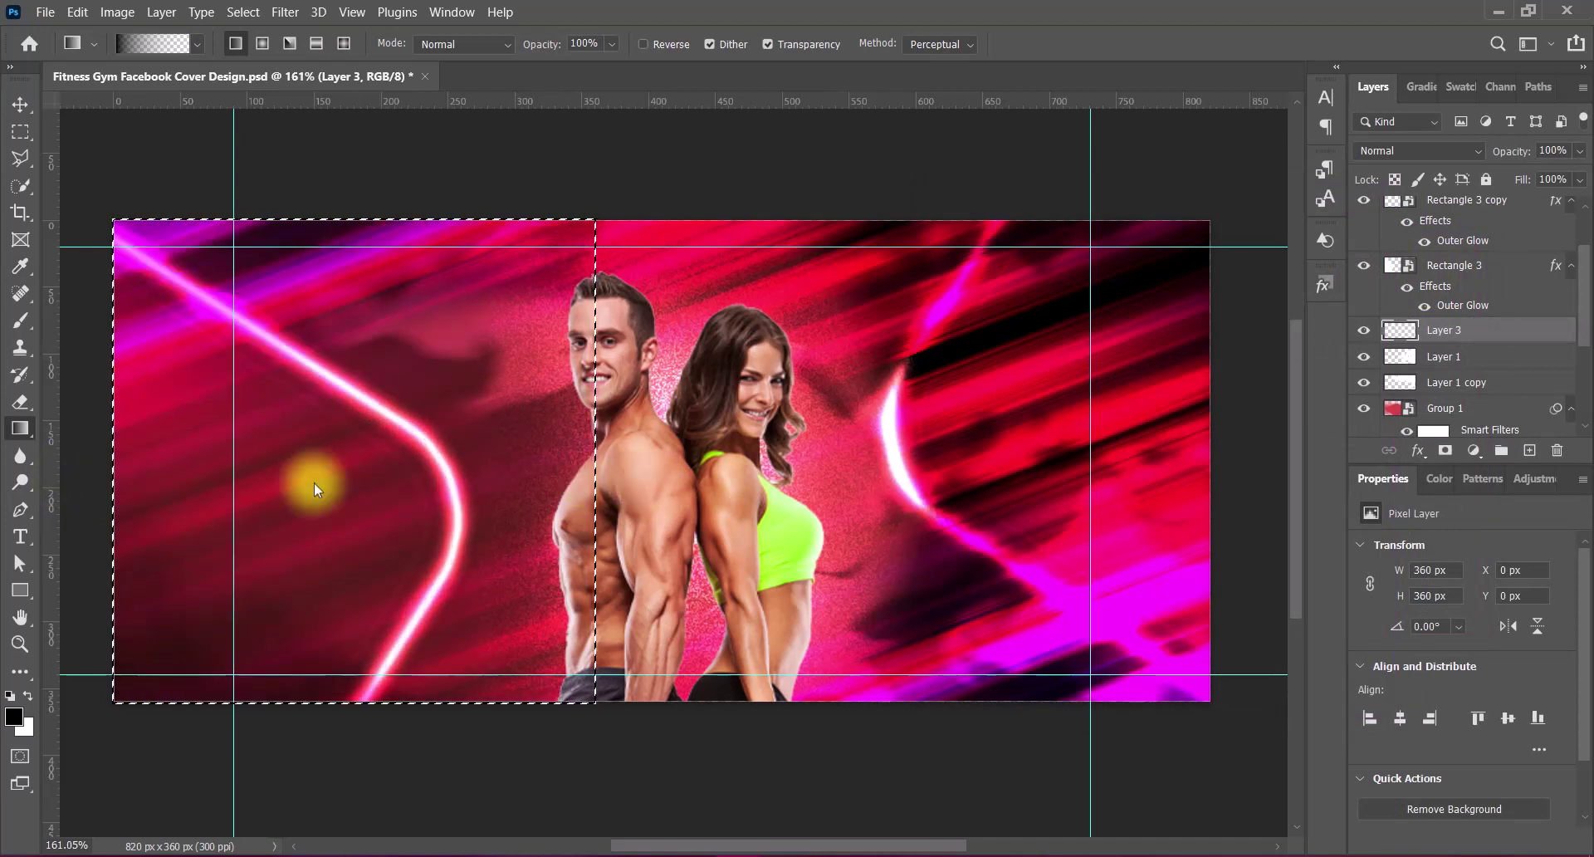
drag(65, 483, 509, 470)
click(20, 104)
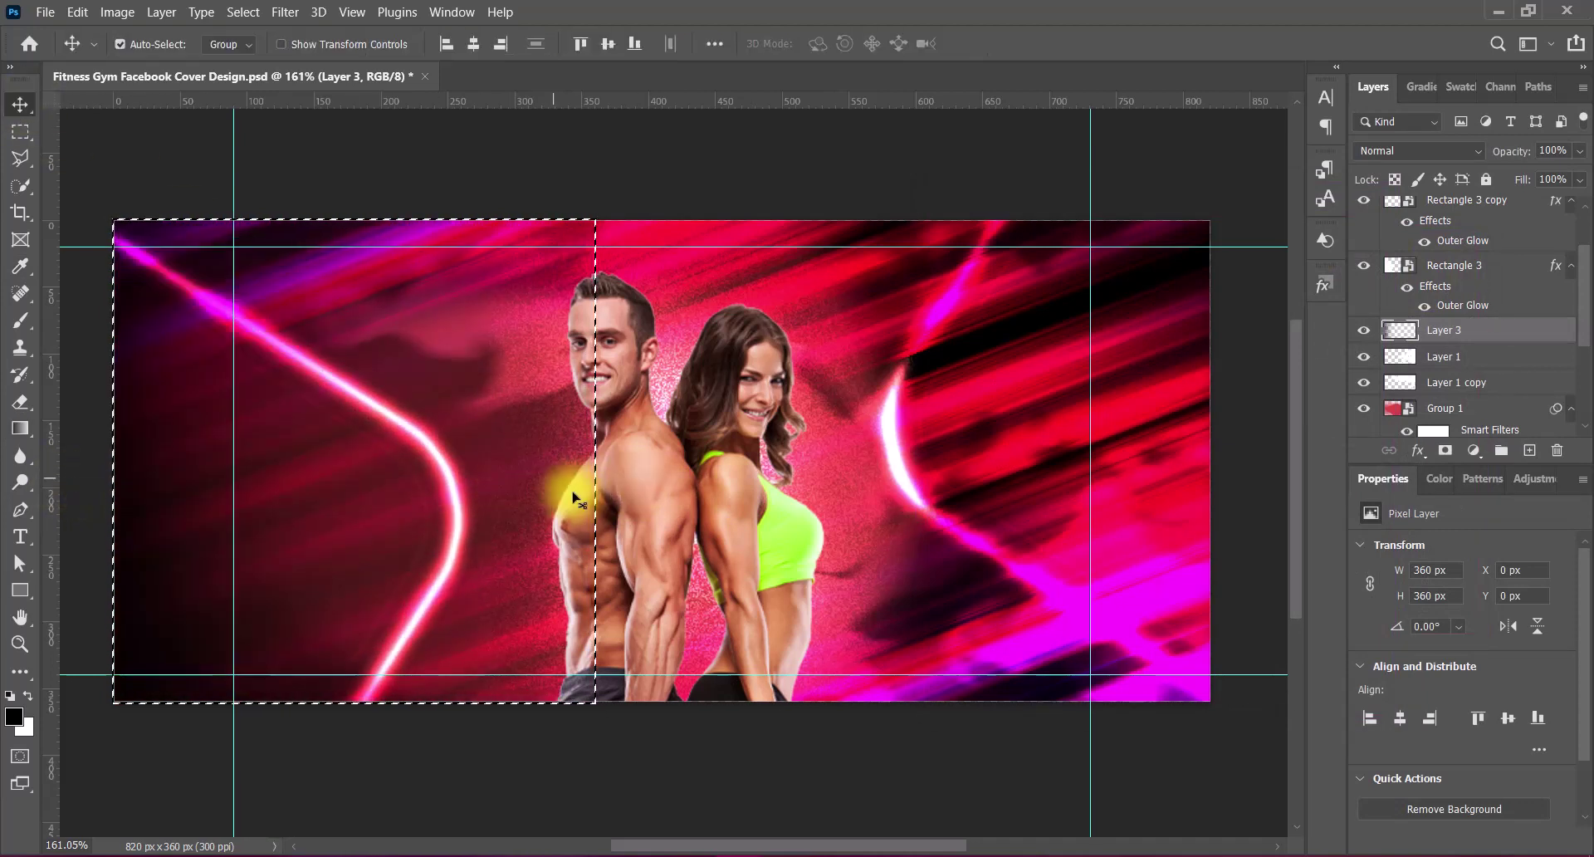
key(ctrl+d)
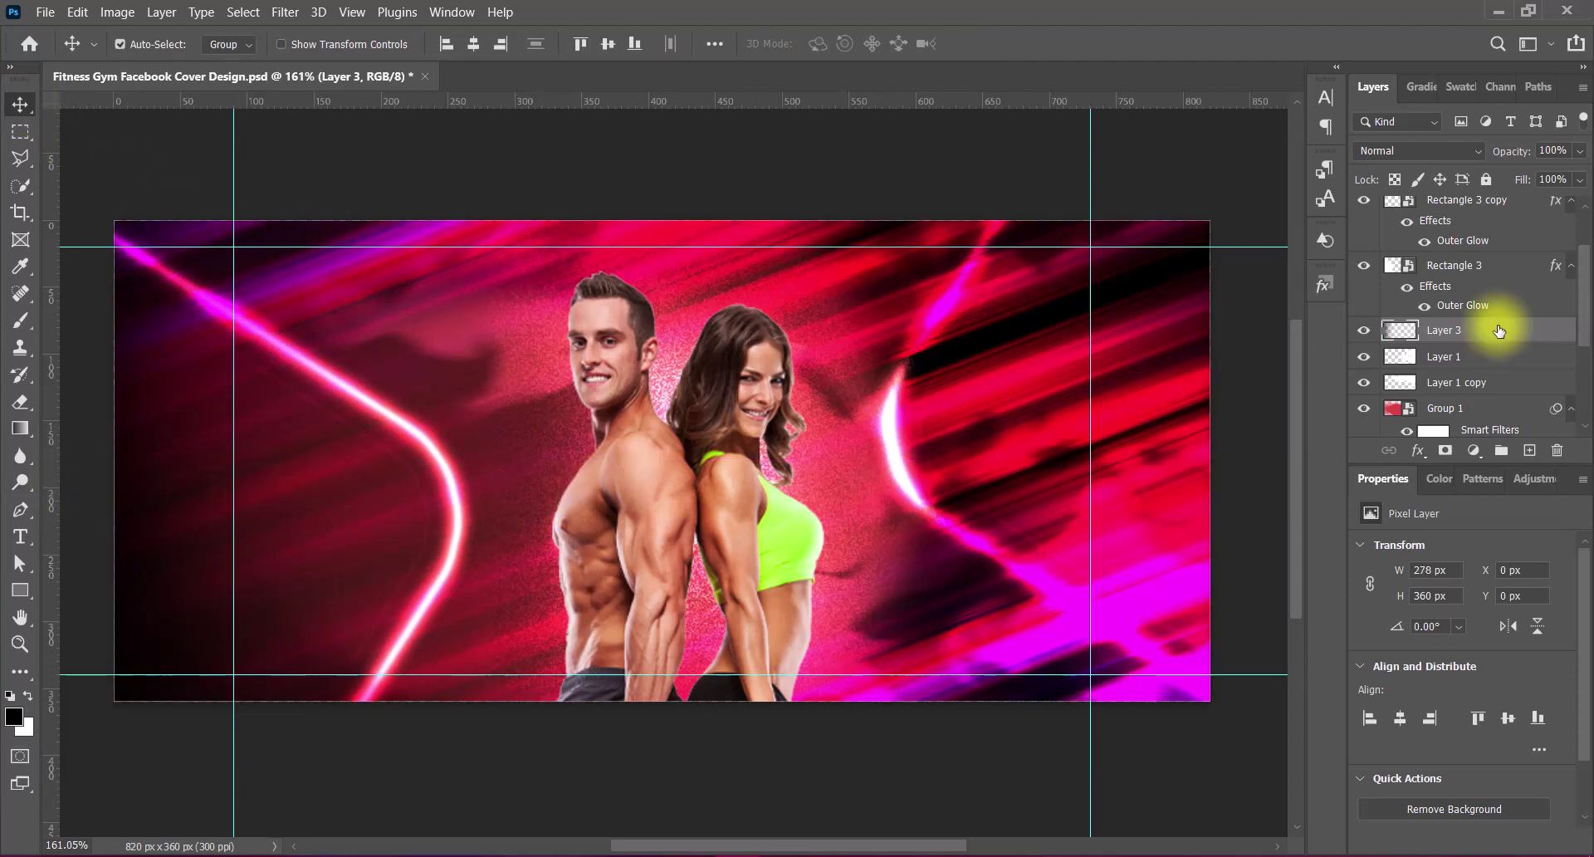
- Convert Layer 3 to a smart object and apply a 200 px horizontal Motion Blur
right_click(1506, 330)
click(1328, 296)
click(284, 12)
mouse_move(396, 259)
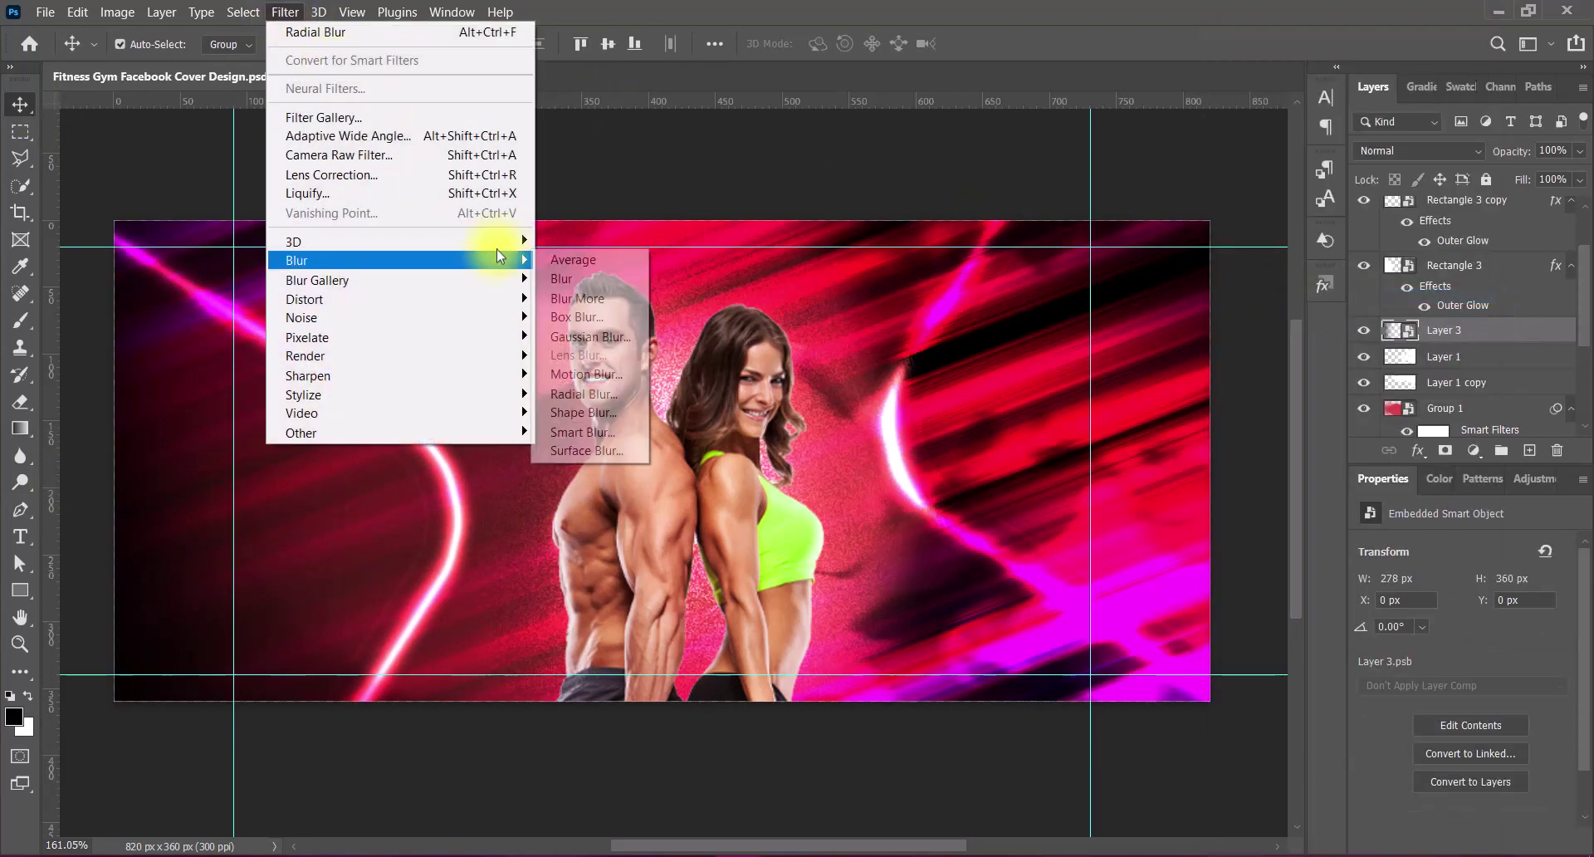
click(598, 366)
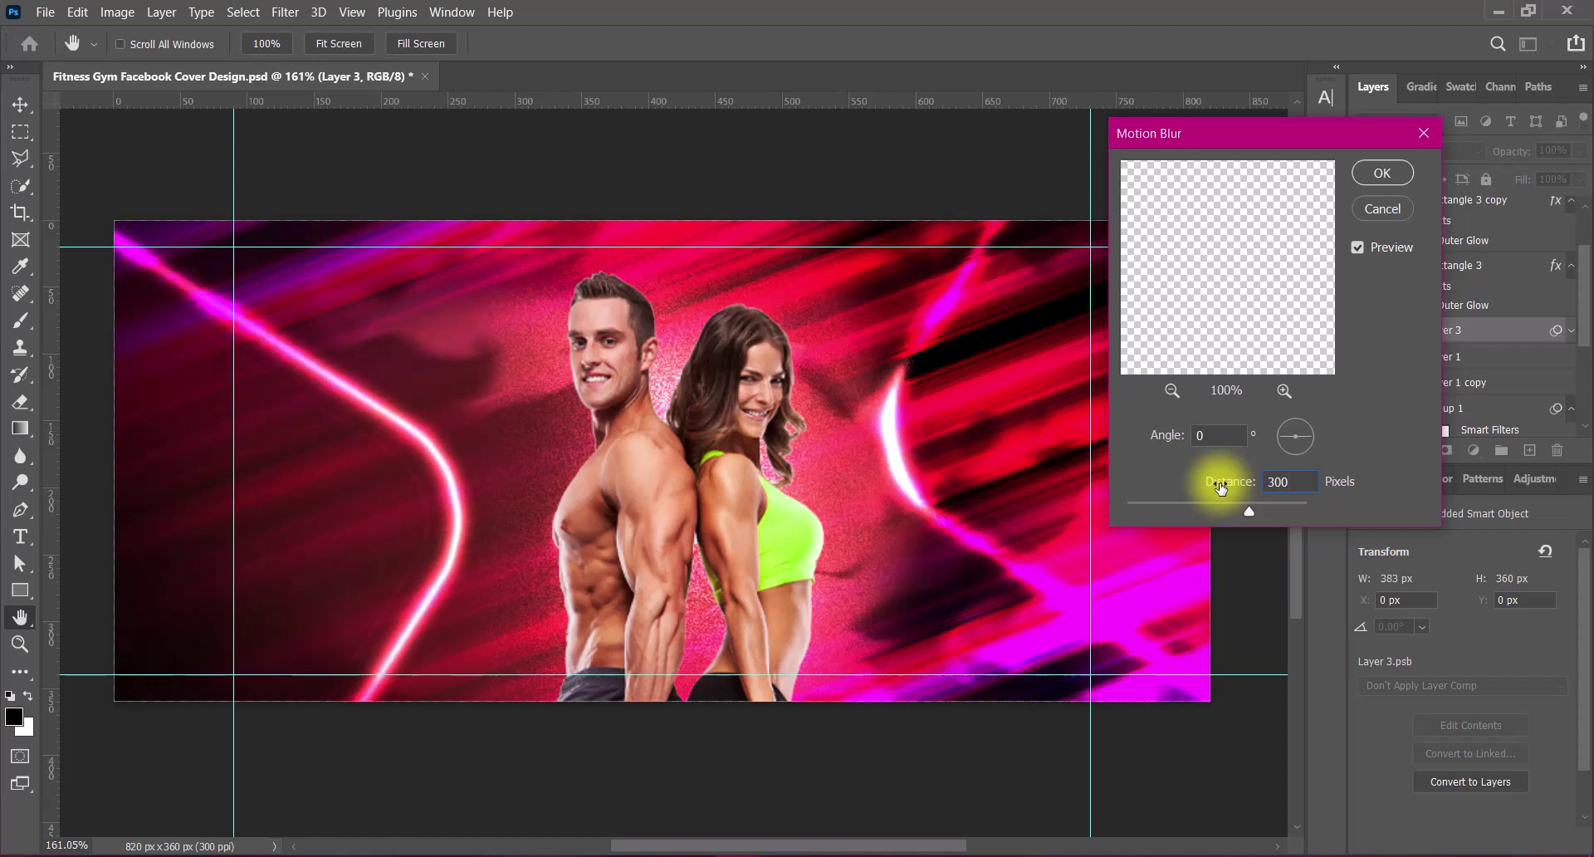
click(1385, 172)
- Stretch the blurred dark fade wider across the canvas
key(v)
key(ctrl+t)
key(Return)
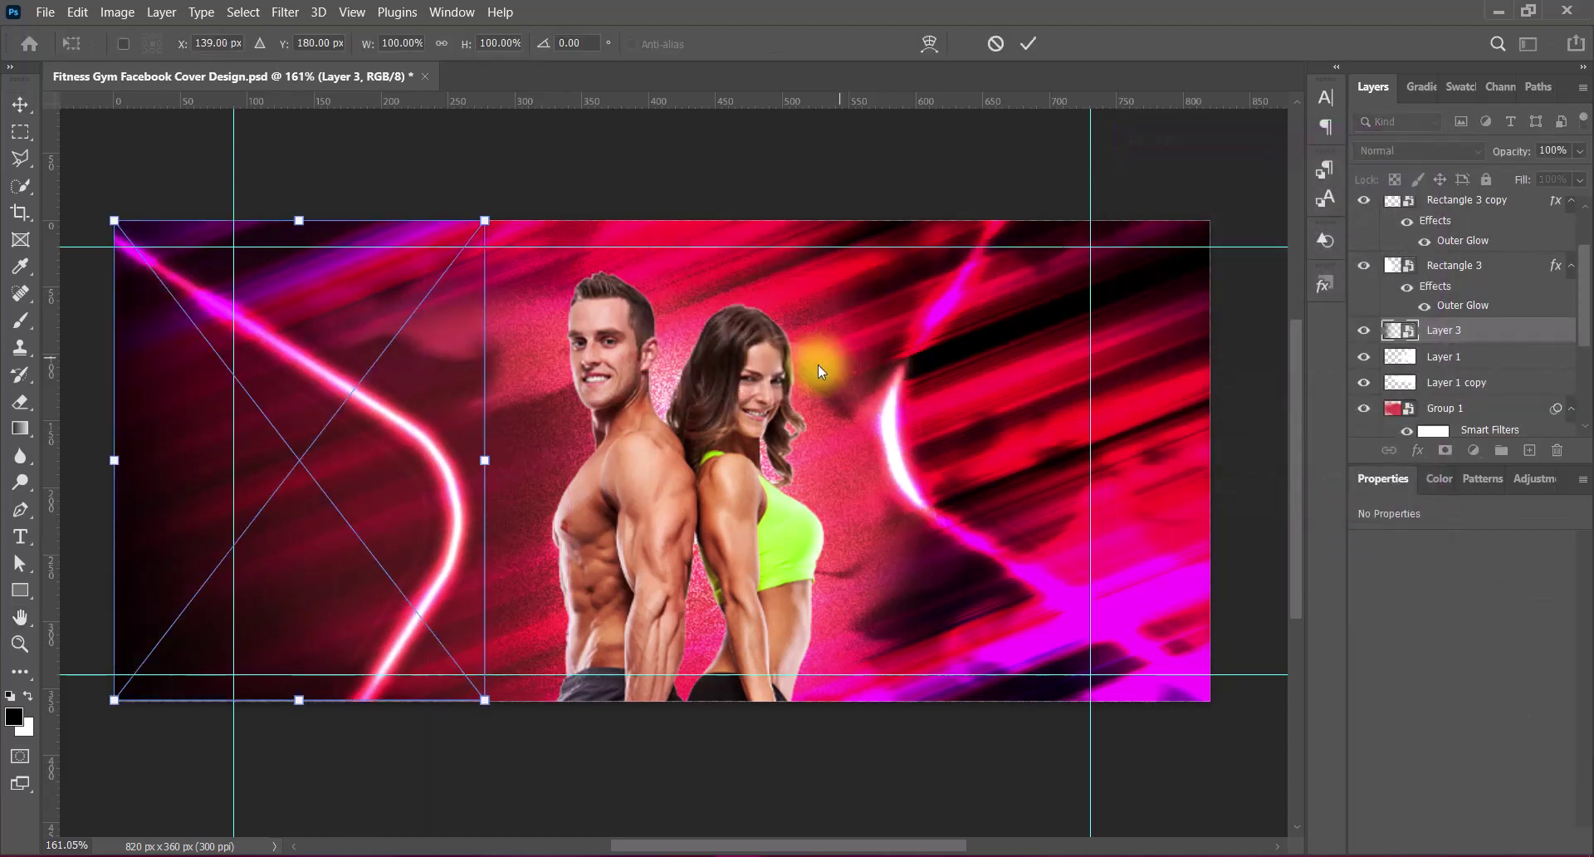
mouse_move(487, 459)
mouse_down()
mouse_move(747, 478)
mouse_move(701, 498)
mouse_up()
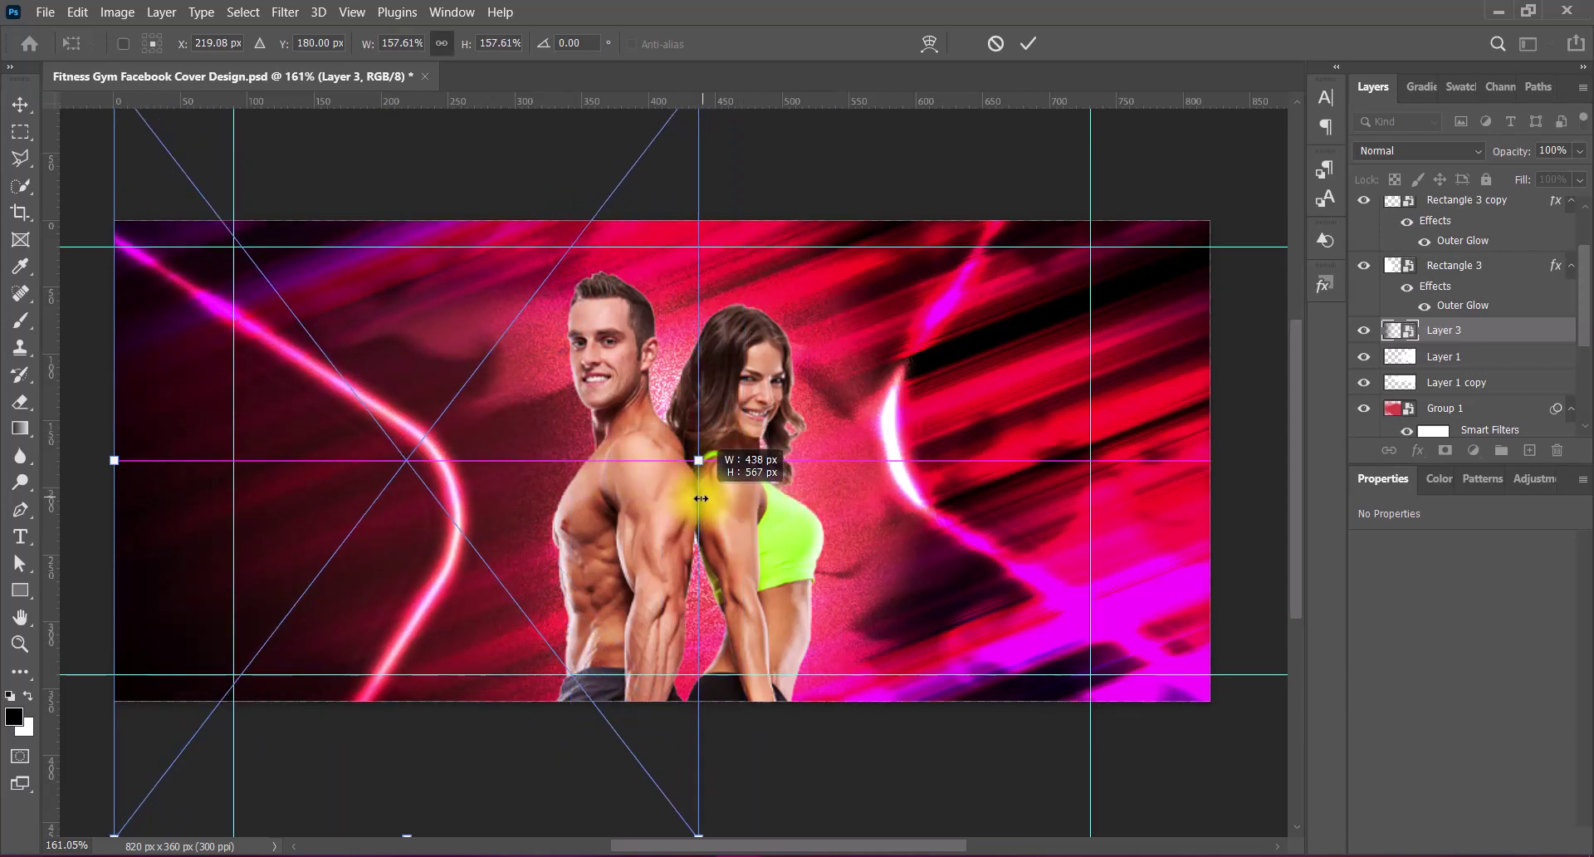
key(Return)
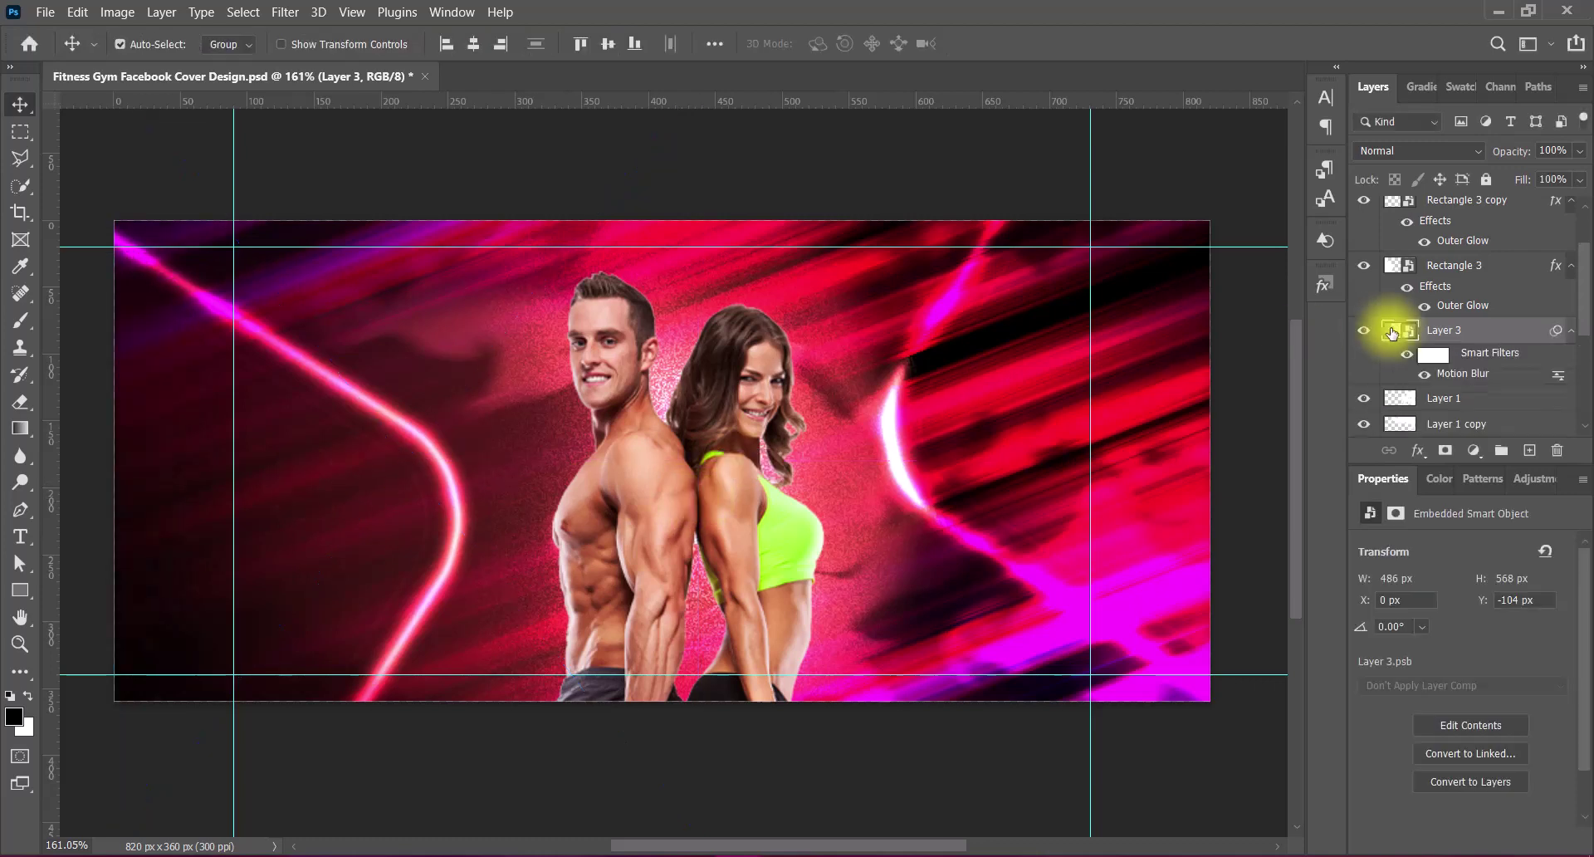
- Duplicate Layer 3, flip the copy to the right side slightly lower, and save
drag(1392, 333, 1529, 450)
key(ctrl+t)
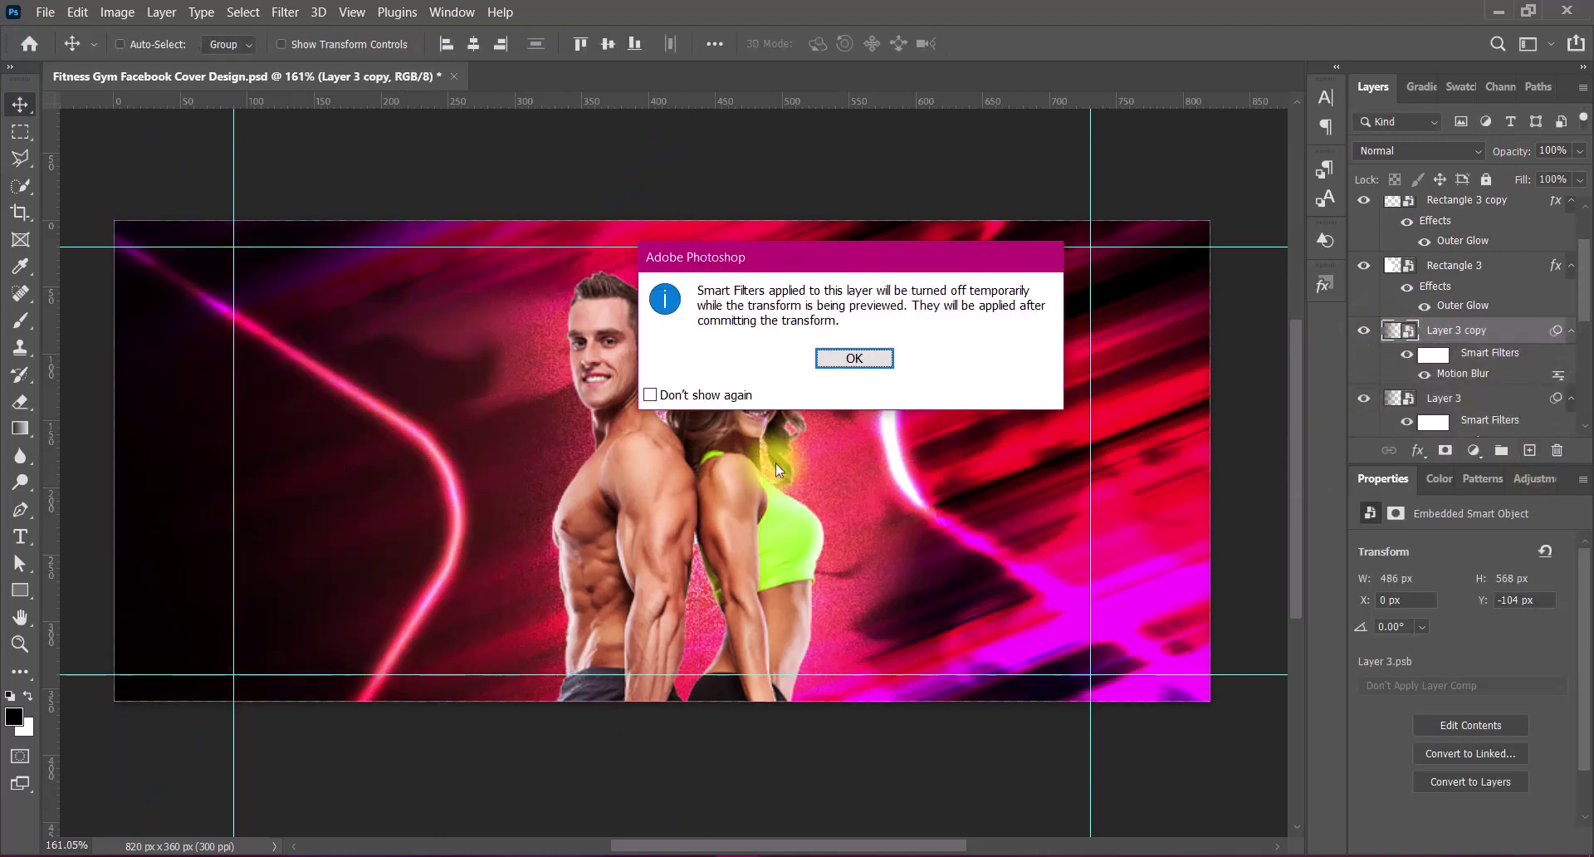
key(Return)
right_click(347, 451)
click(401, 417)
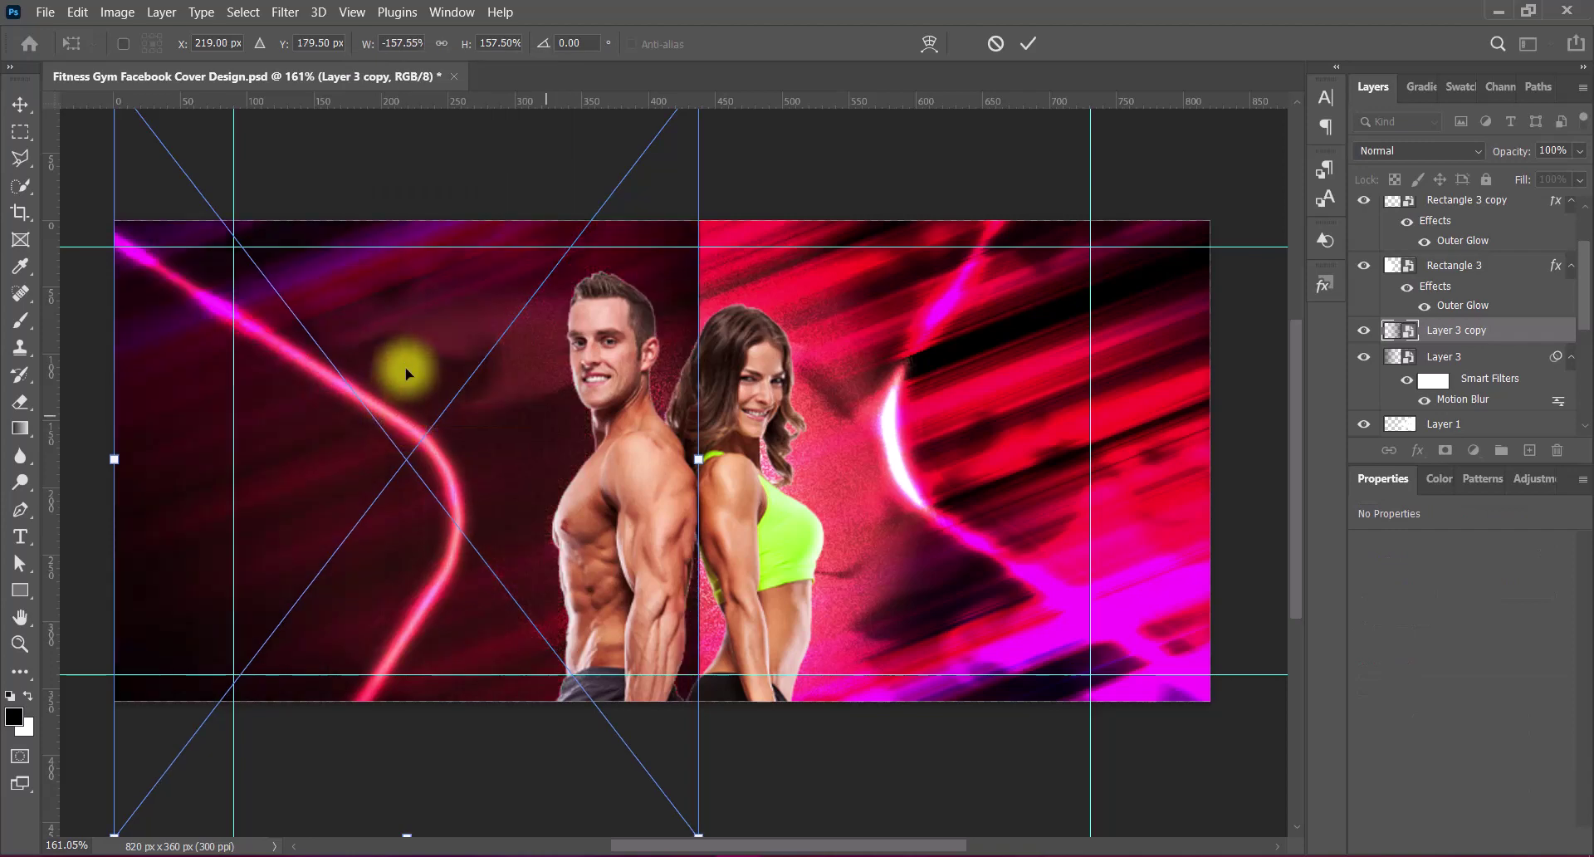
drag(406, 367, 825, 484)
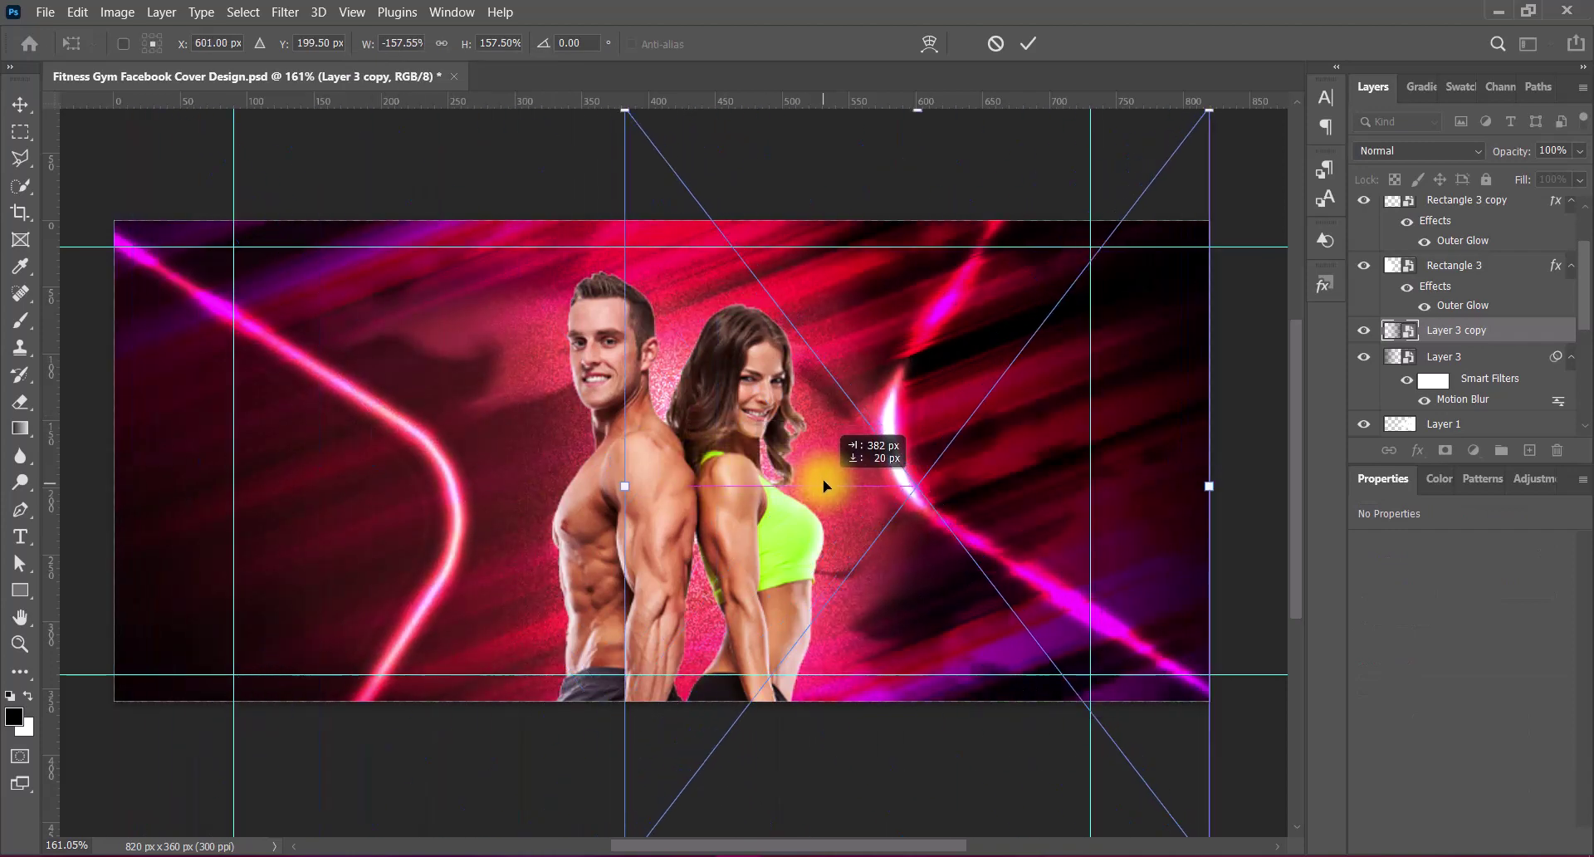
drag(824, 484, 821, 502)
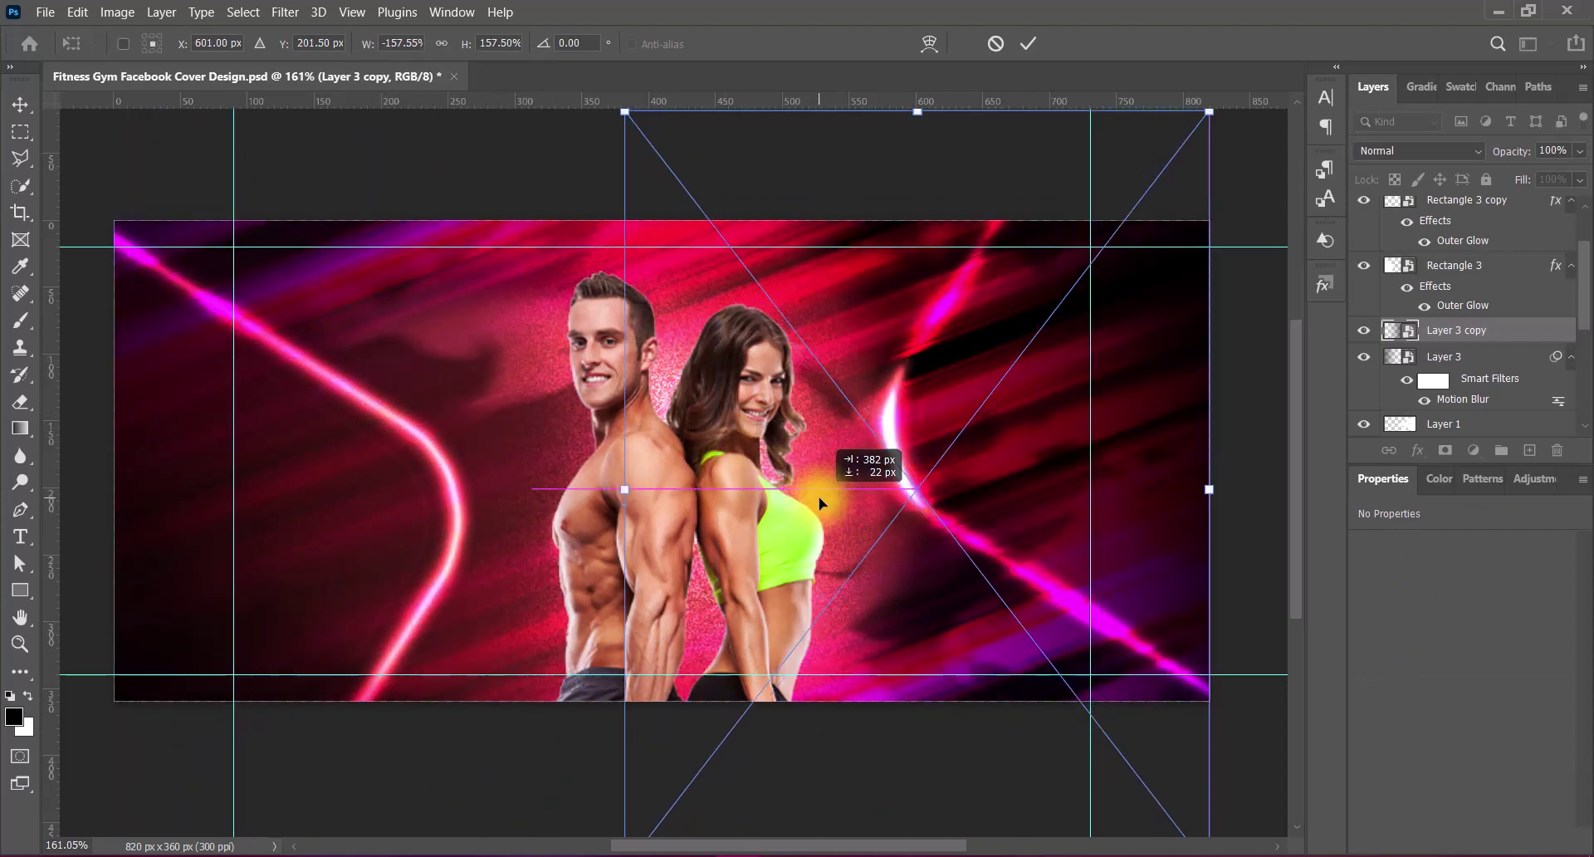
key(Return)
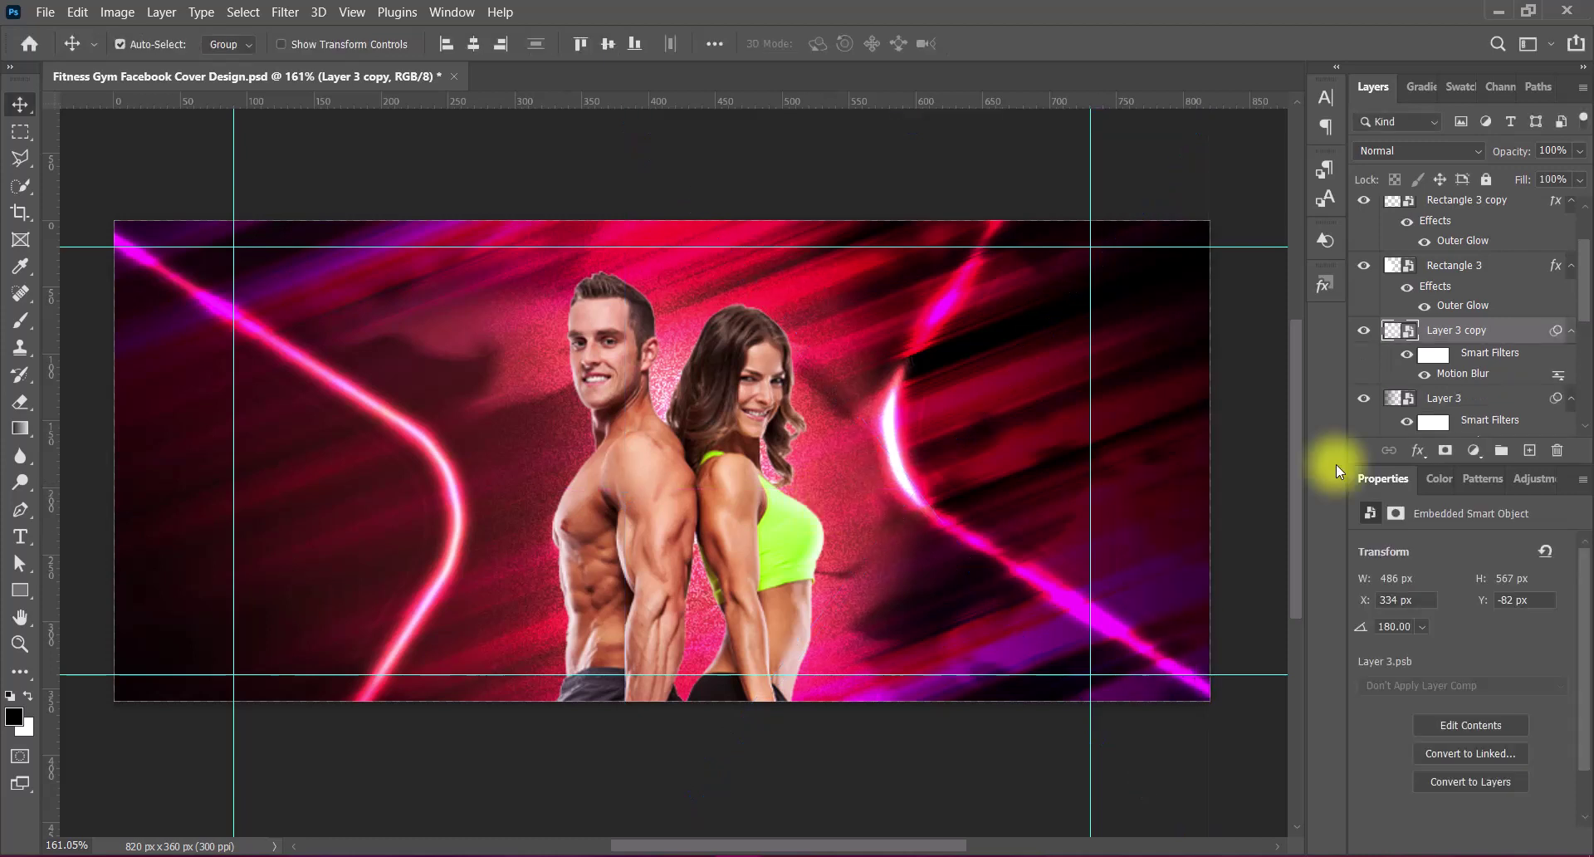
key(ctrl+s)
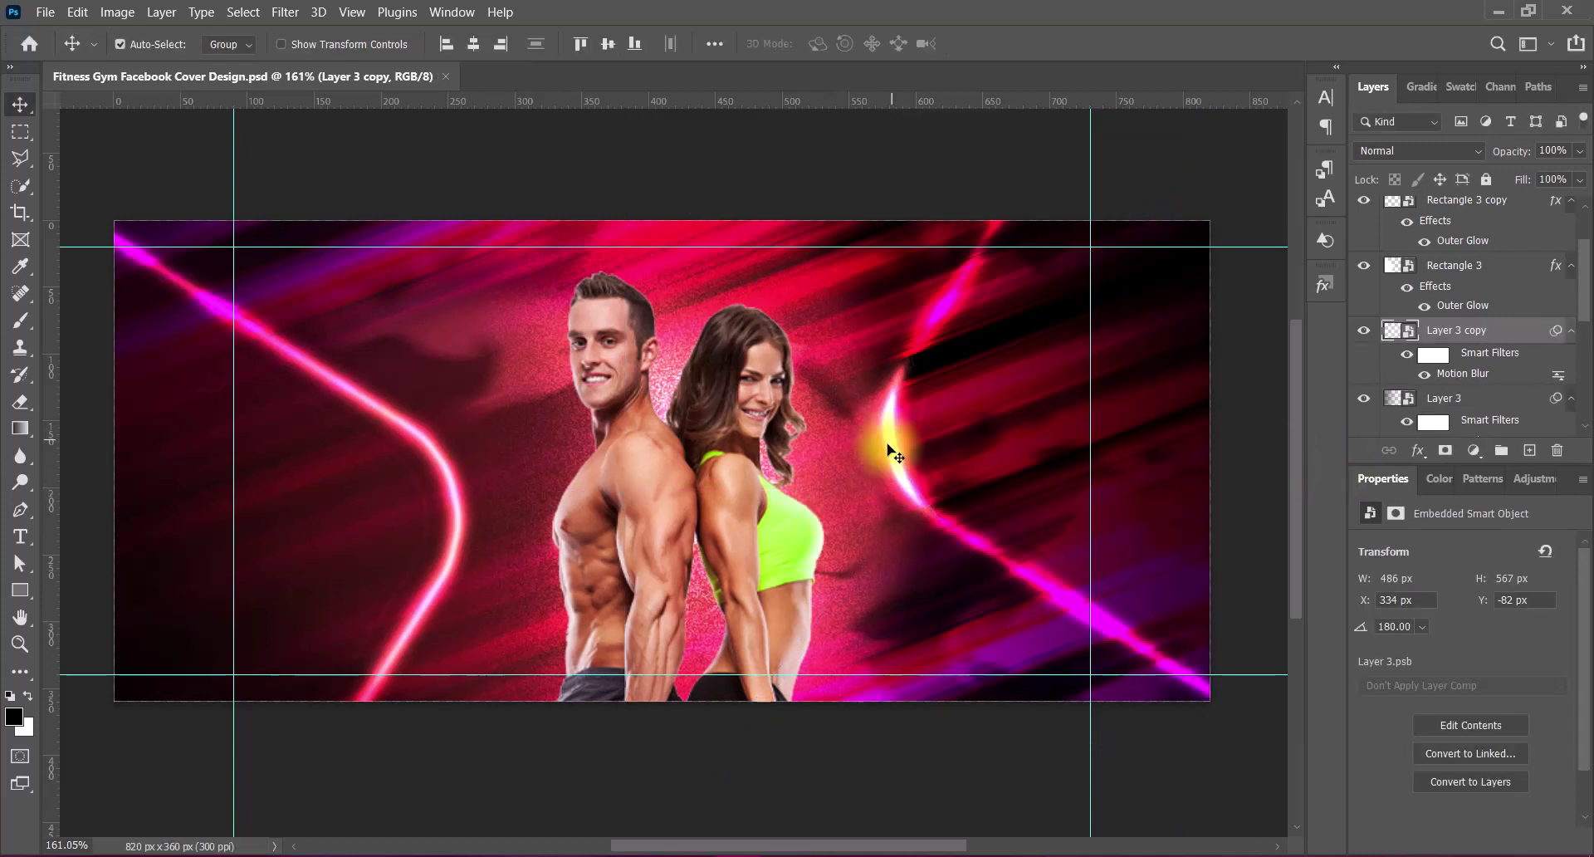
- Scale Layer 2's couple photo to about 105%, shift it right of centre, and save
click(723, 527)
key(ctrl+t)
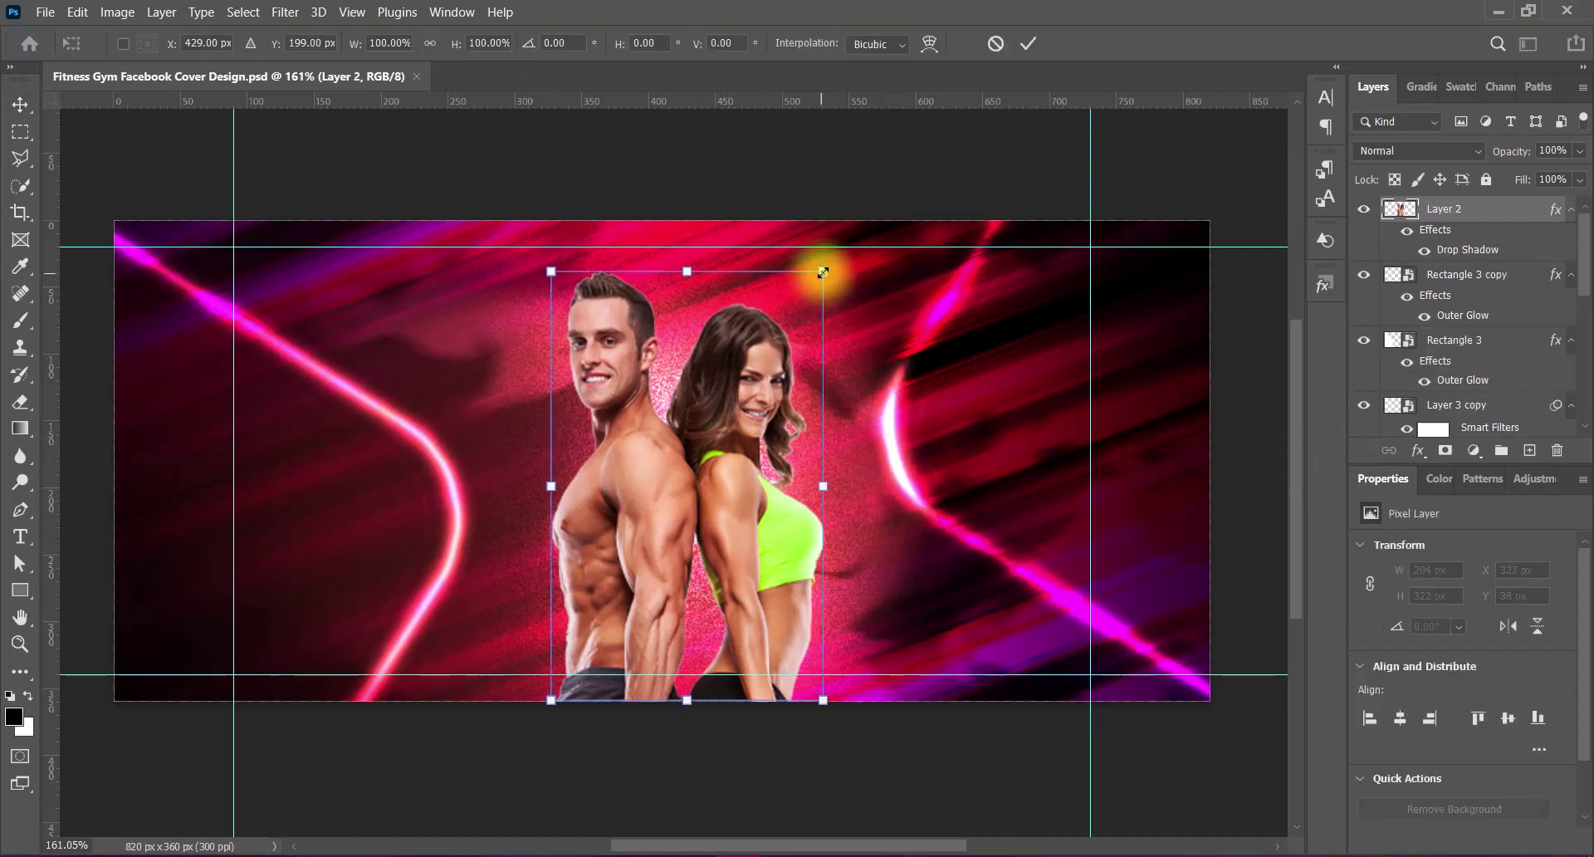
drag(824, 269, 837, 248)
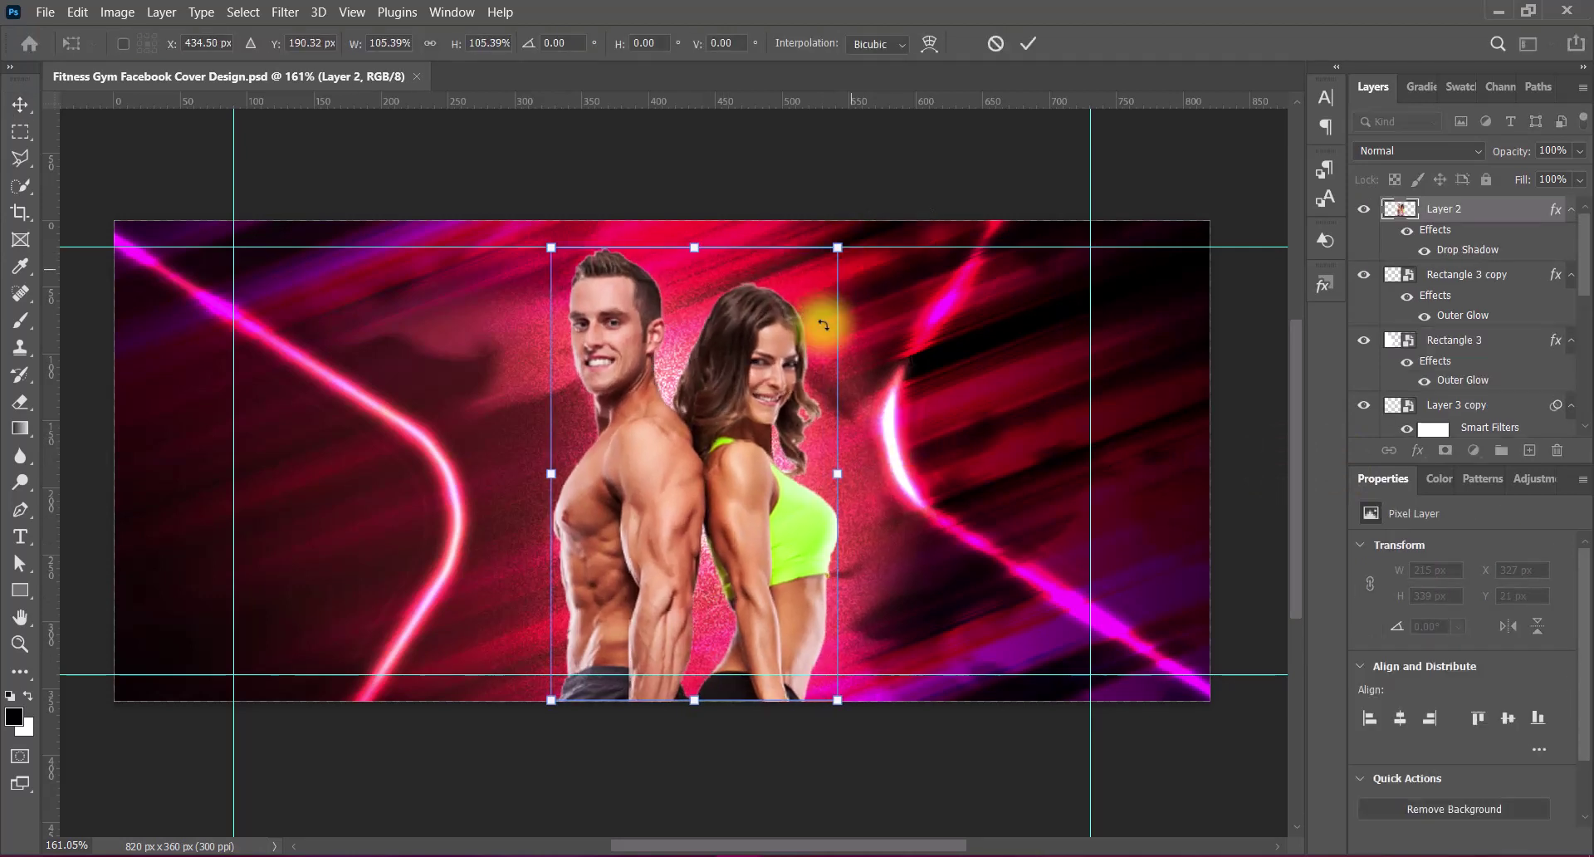
drag(744, 510, 825, 510)
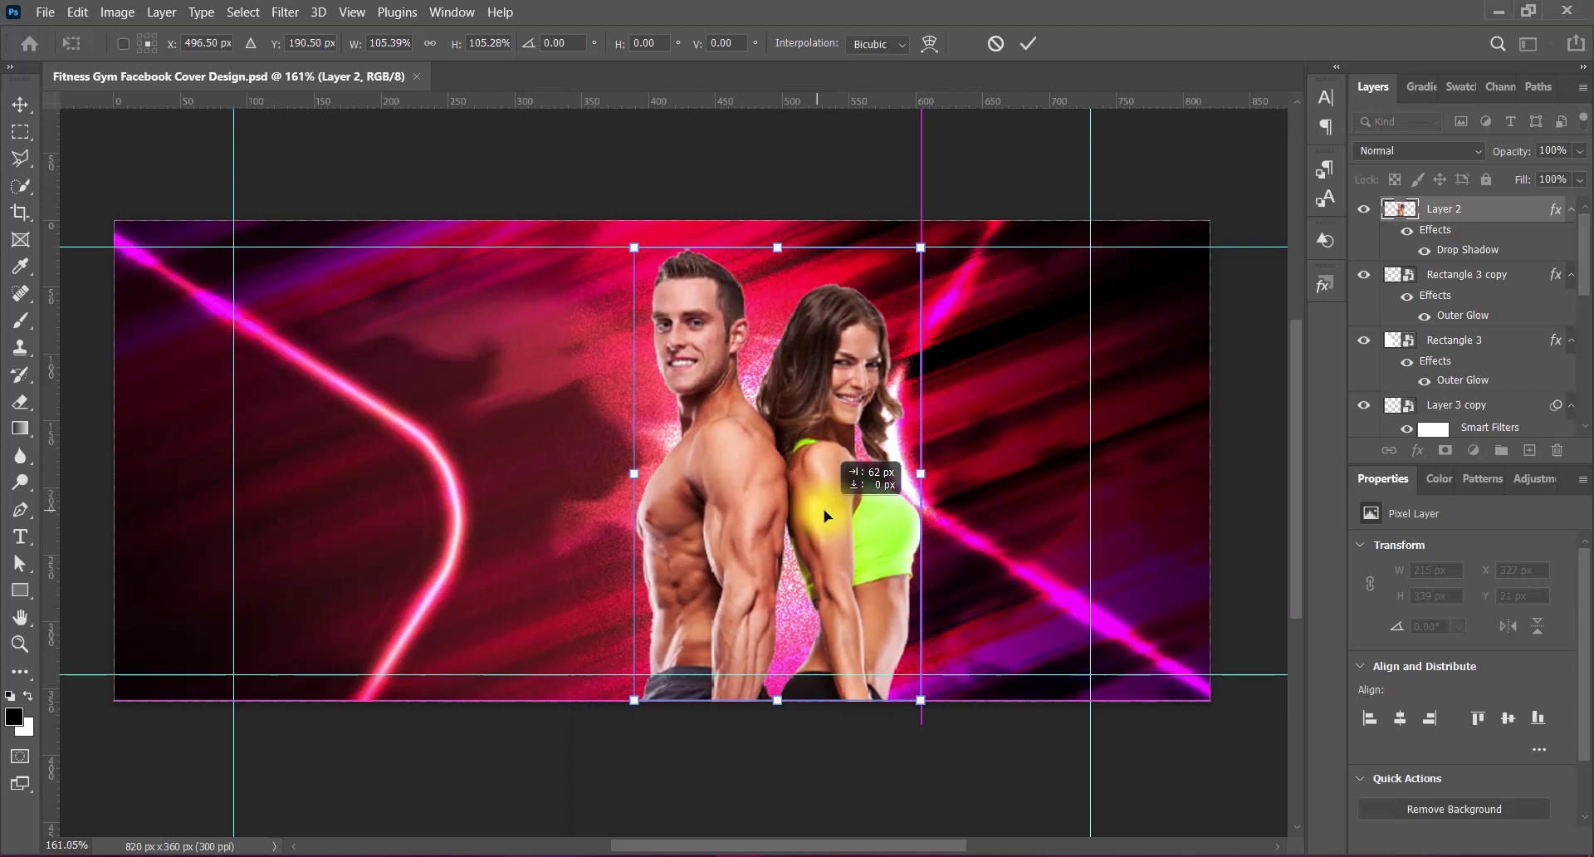
click(743, 514)
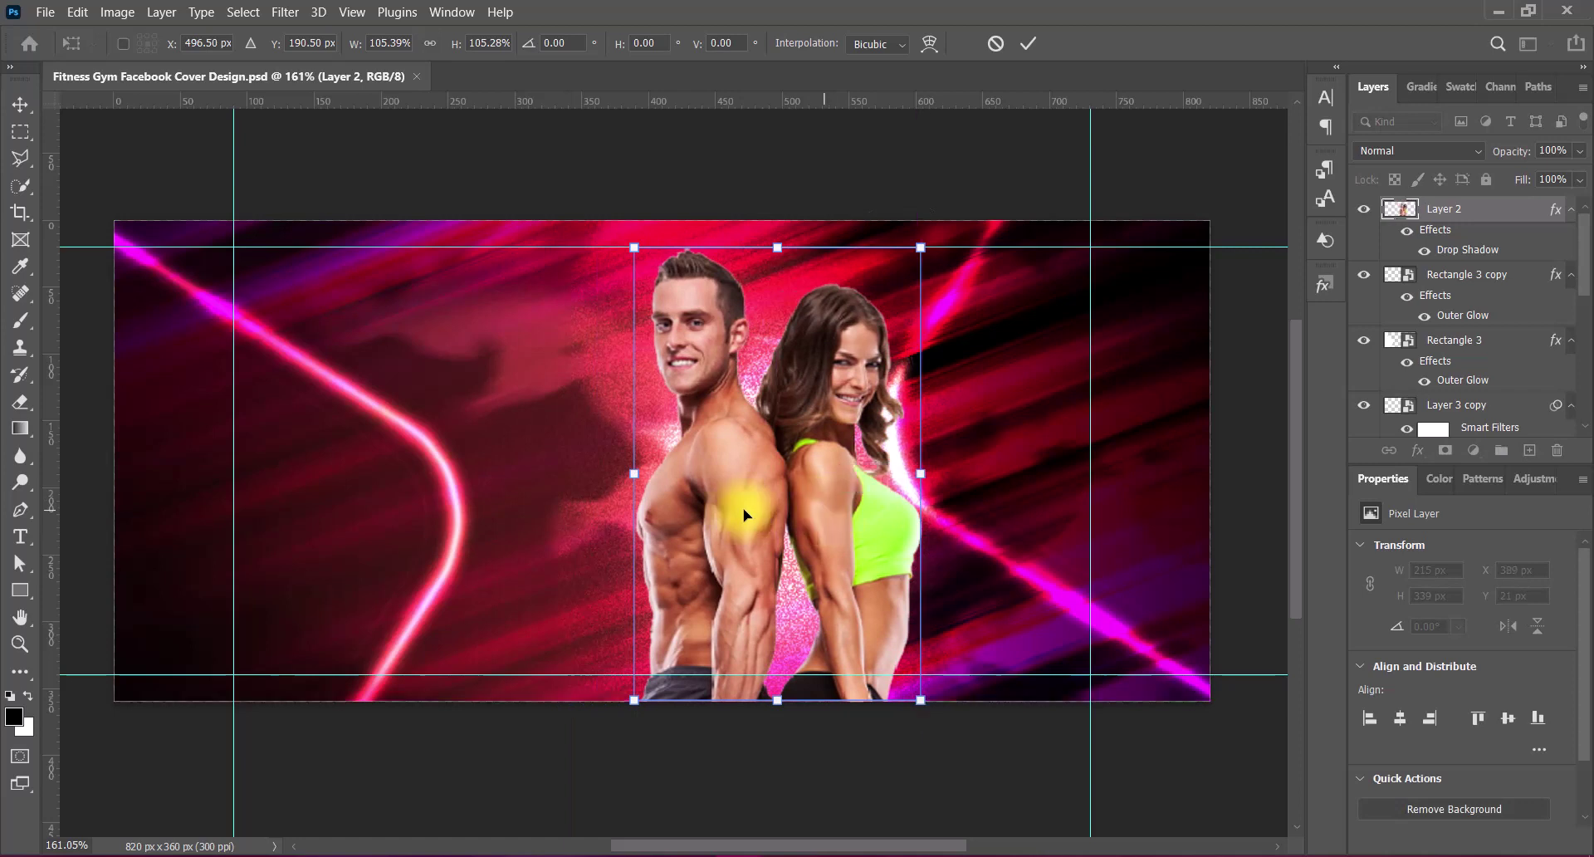
drag(820, 524, 807, 525)
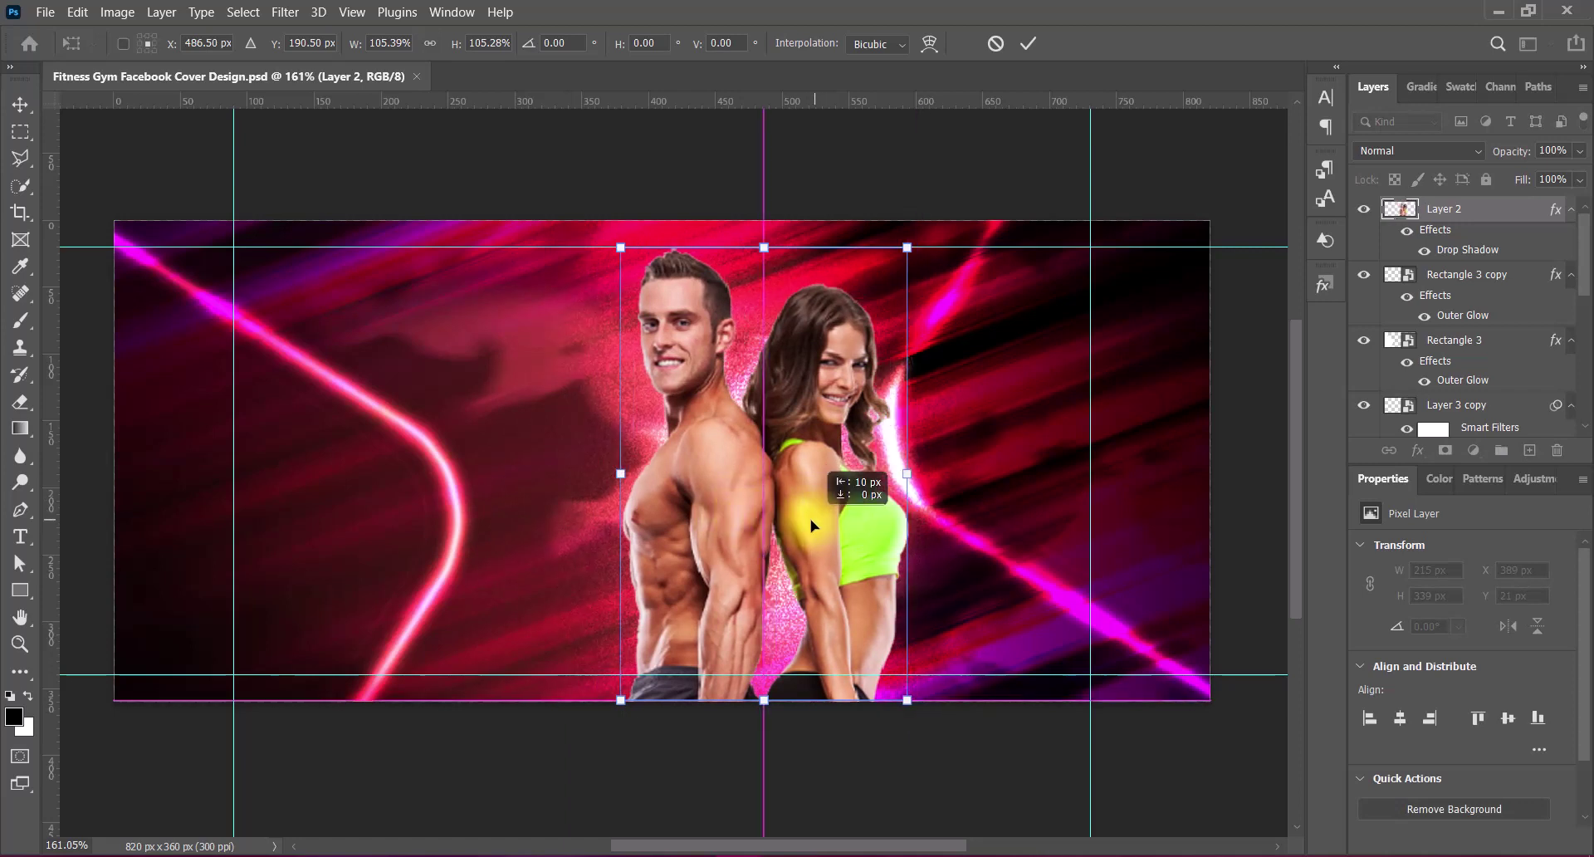
key(Return)
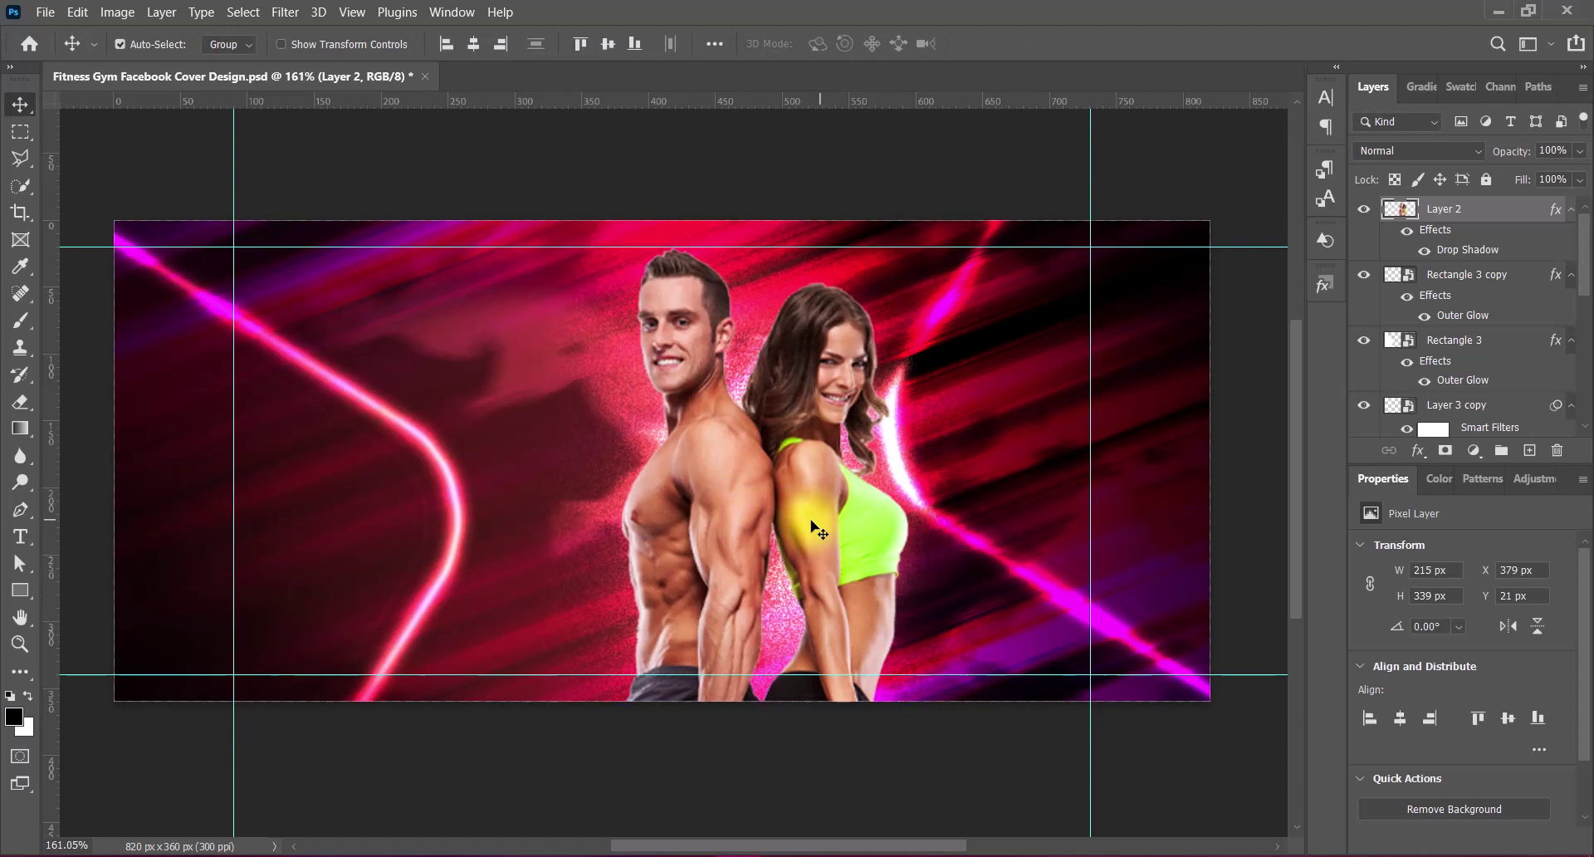
key(ctrl+s)
- Add a new layer and set up horizontal type in white at 12 pt
click(1528, 451)
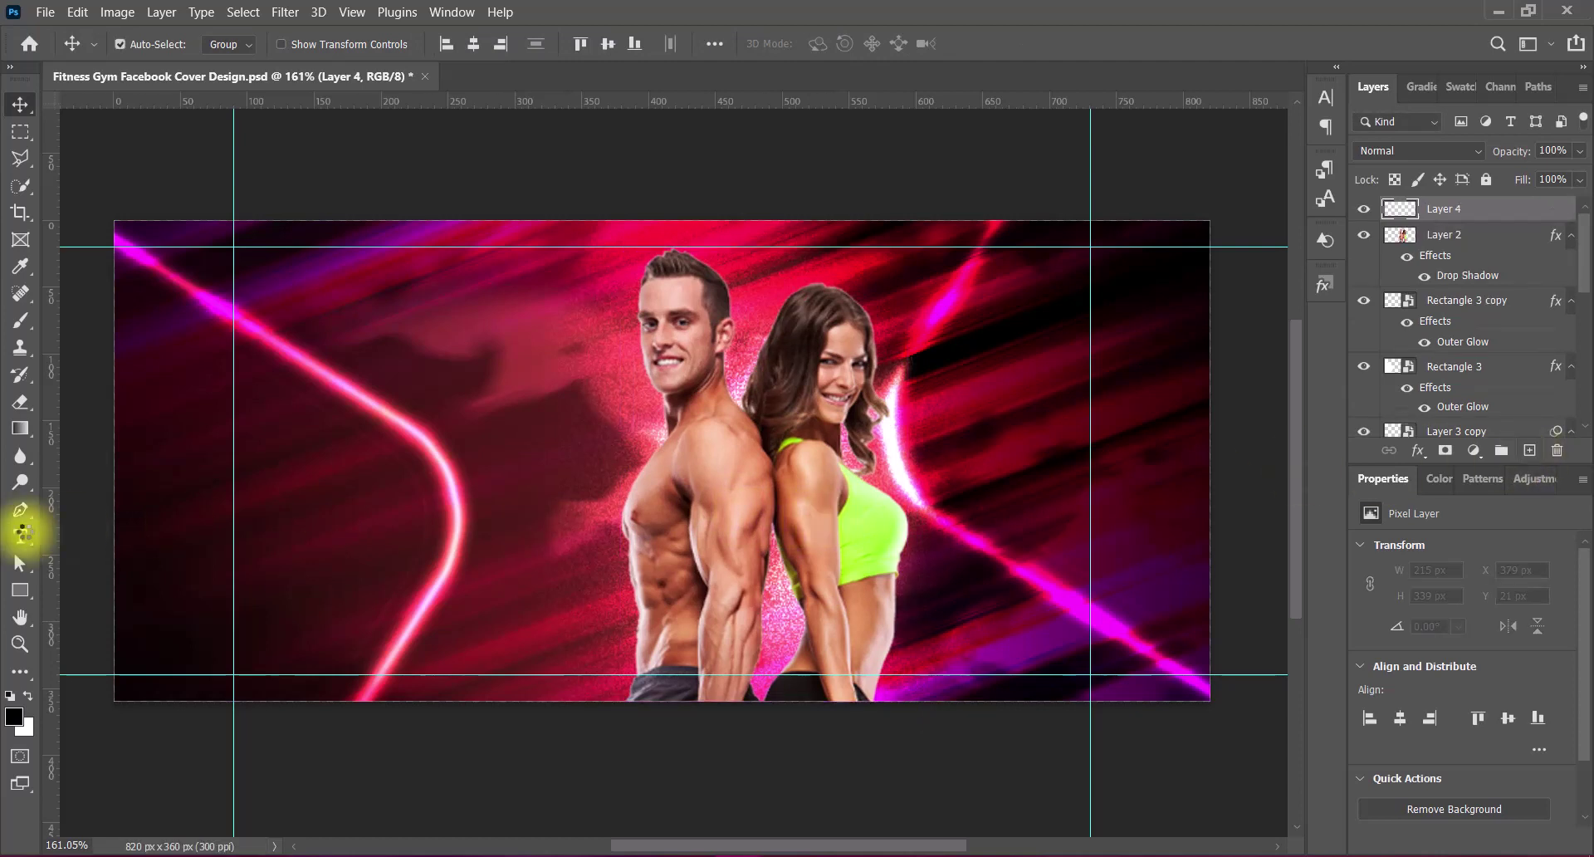
right_click(20, 533)
click(97, 533)
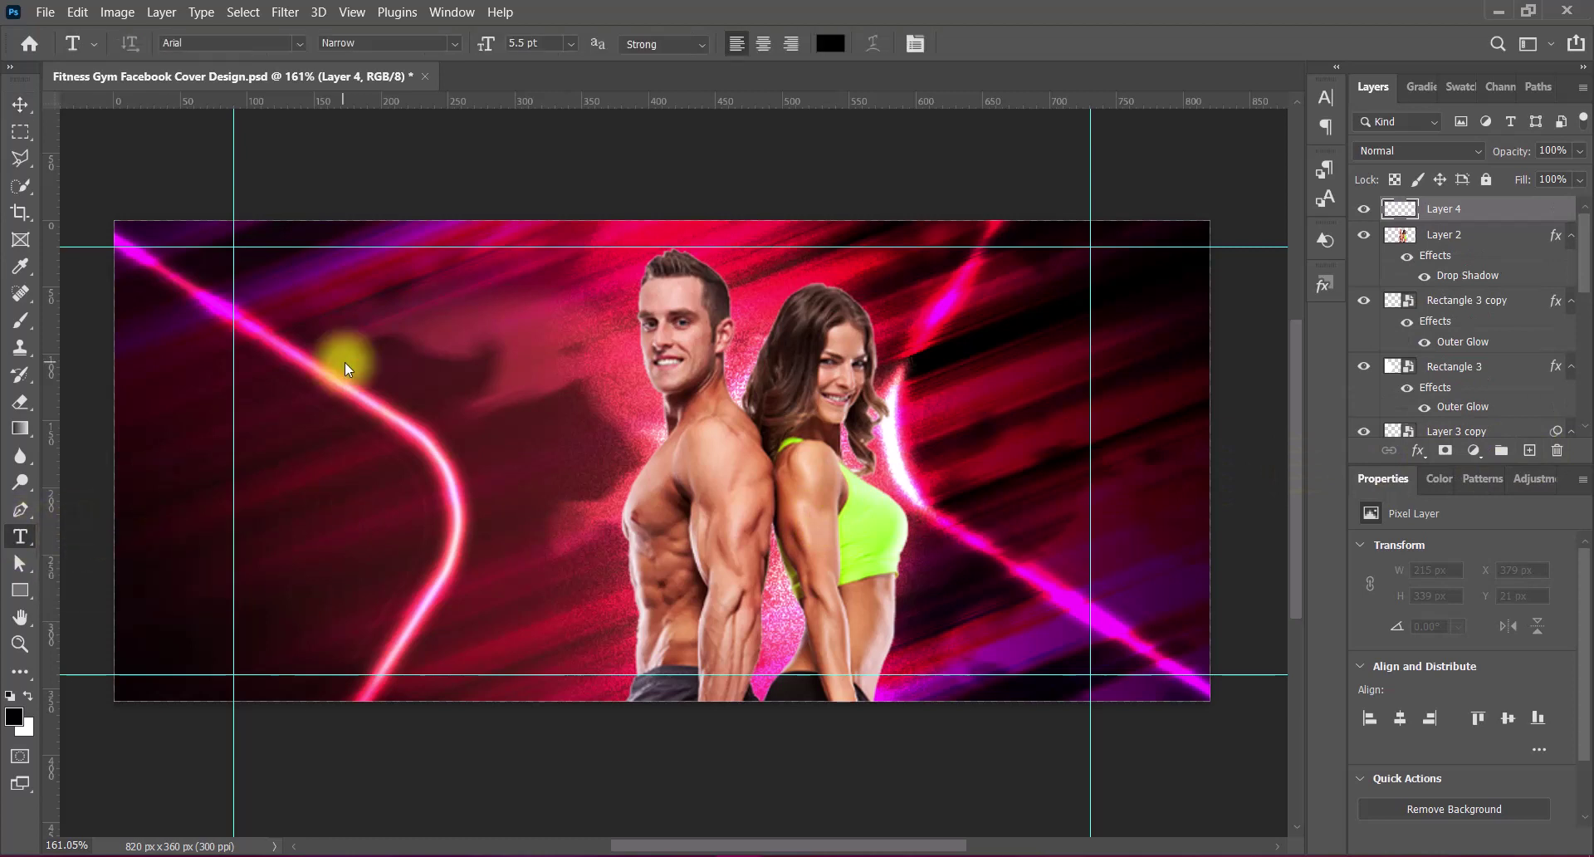
click(830, 43)
drag(988, 362, 889, 214)
click(1403, 278)
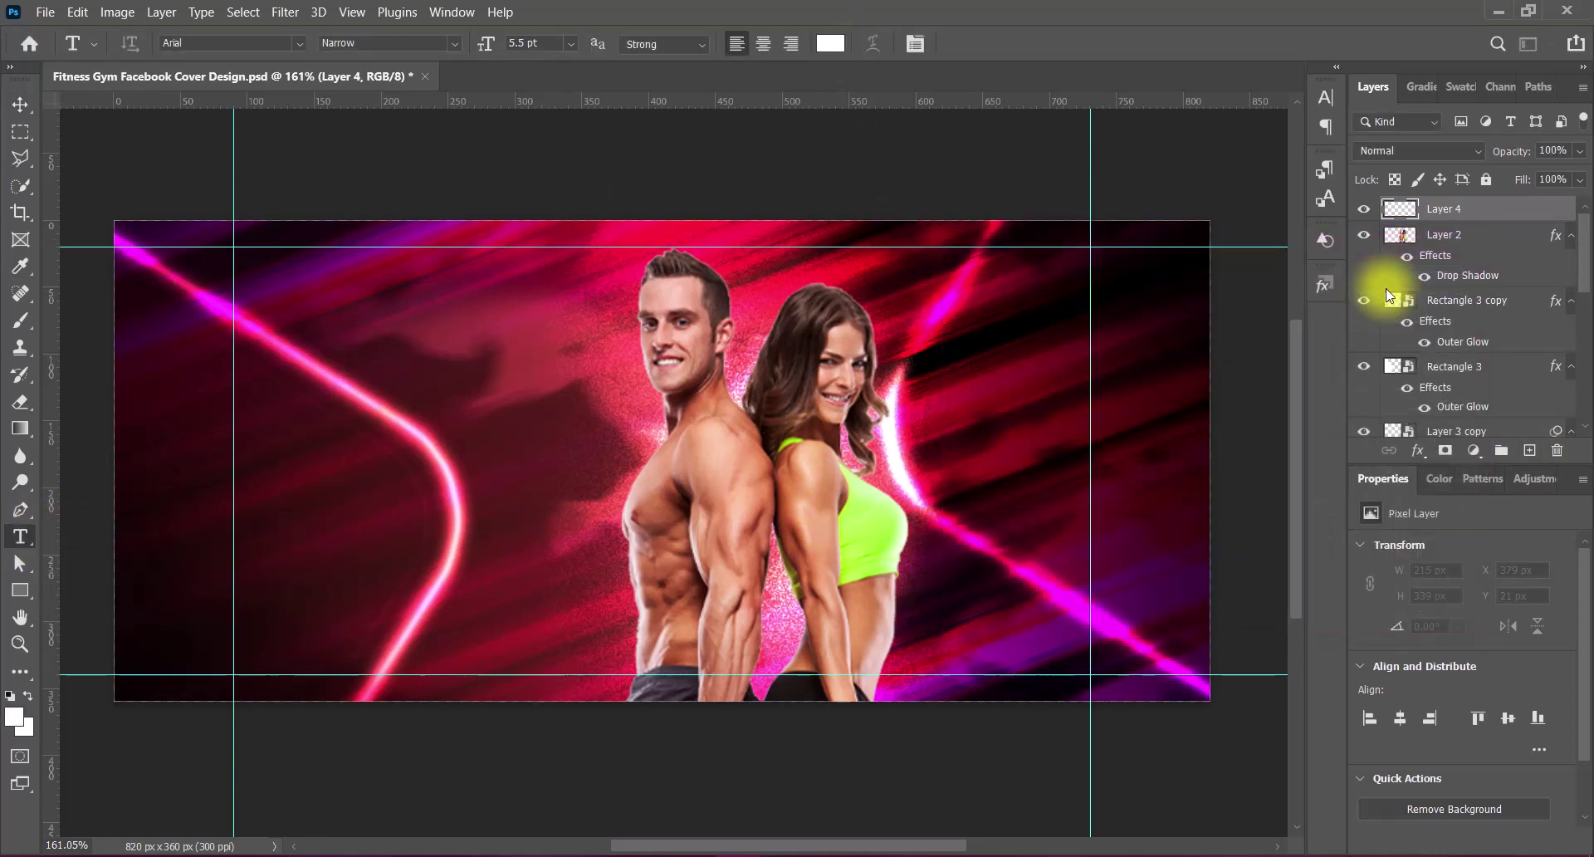
click(569, 43)
click(532, 163)
- Enter the headline YOUR JOURNEY TO FITNESS / STARTS HERE on two lines in All Caps
click(285, 338)
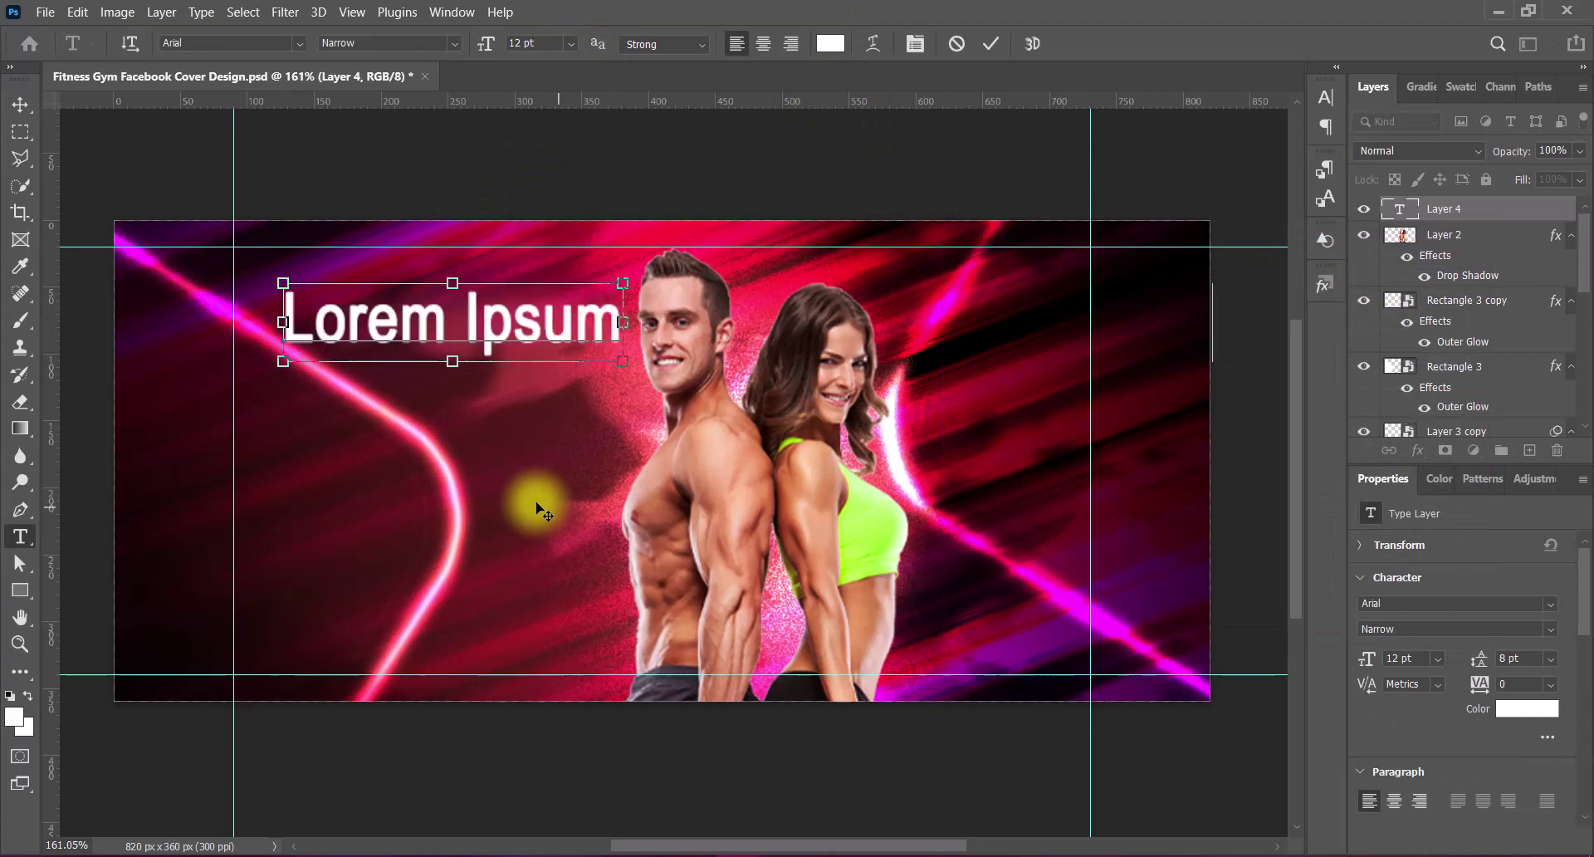
text(Your Journey to Fitness Starts Here)
click(922, 309)
key(Return)
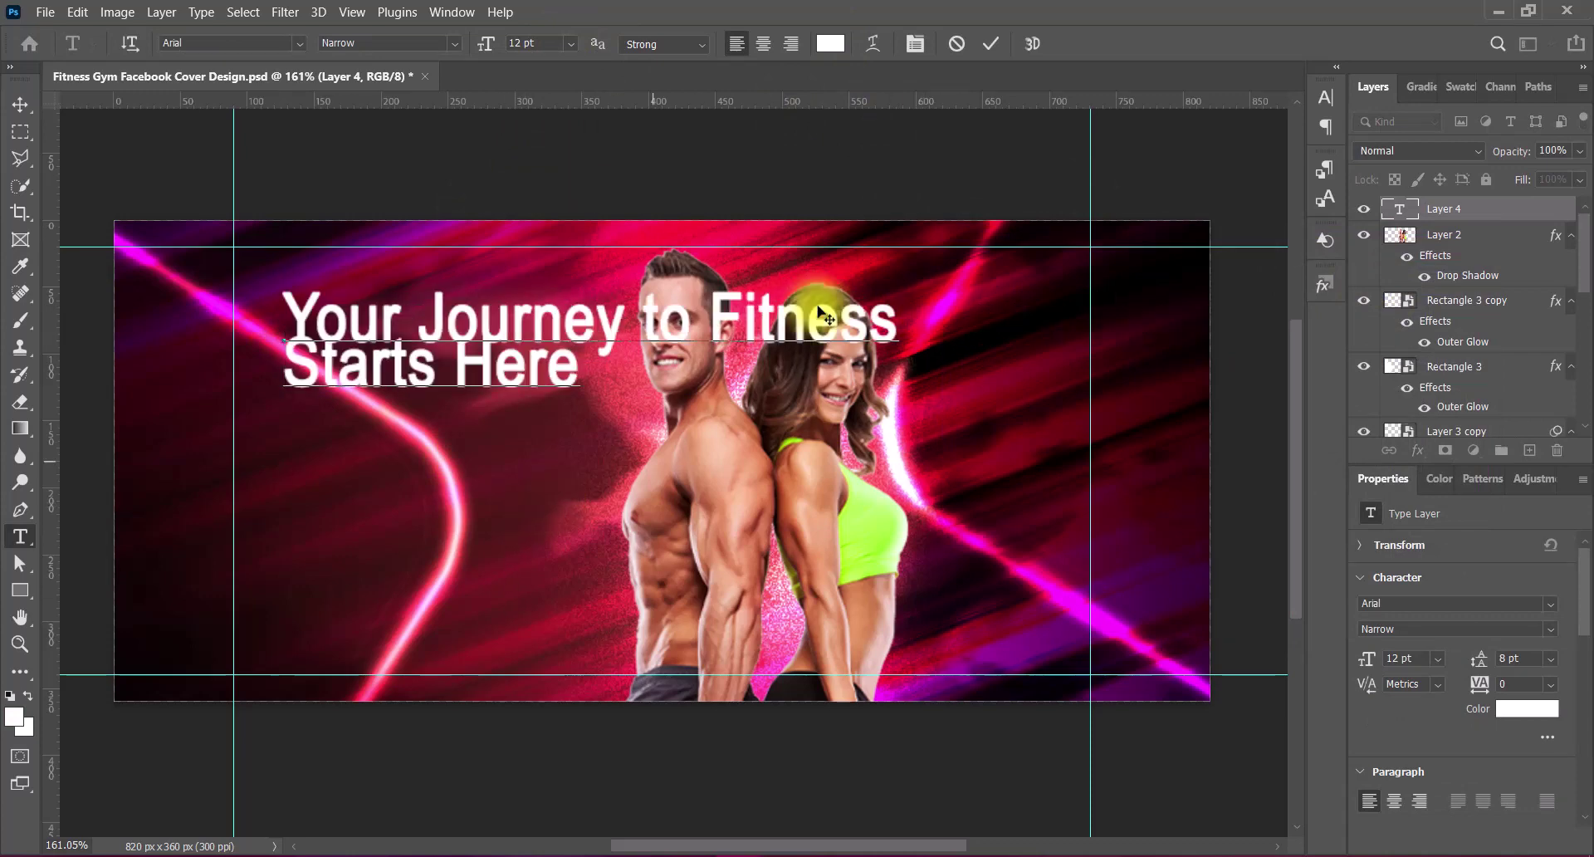
key(ctrl+a)
key(ctrl+t)
click(1161, 236)
key(ctrl+Return)
- Try different fonts on the headline, including a Phantom Storm font
key(v)
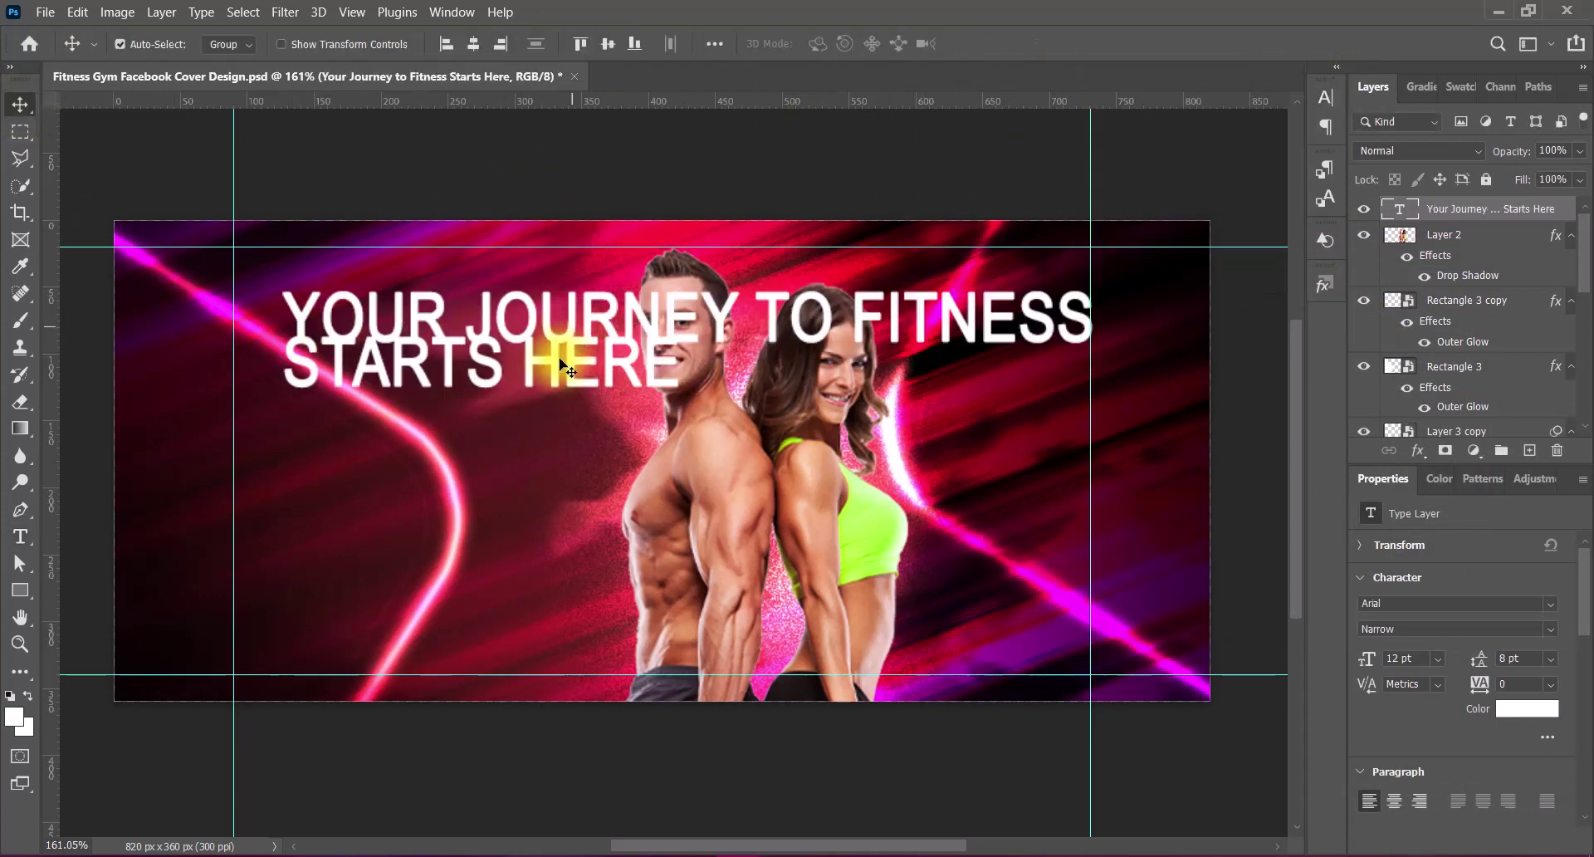
double_click(562, 366)
click(300, 43)
drag(598, 150, 606, 548)
click(283, 499)
click(301, 43)
drag(598, 150, 608, 587)
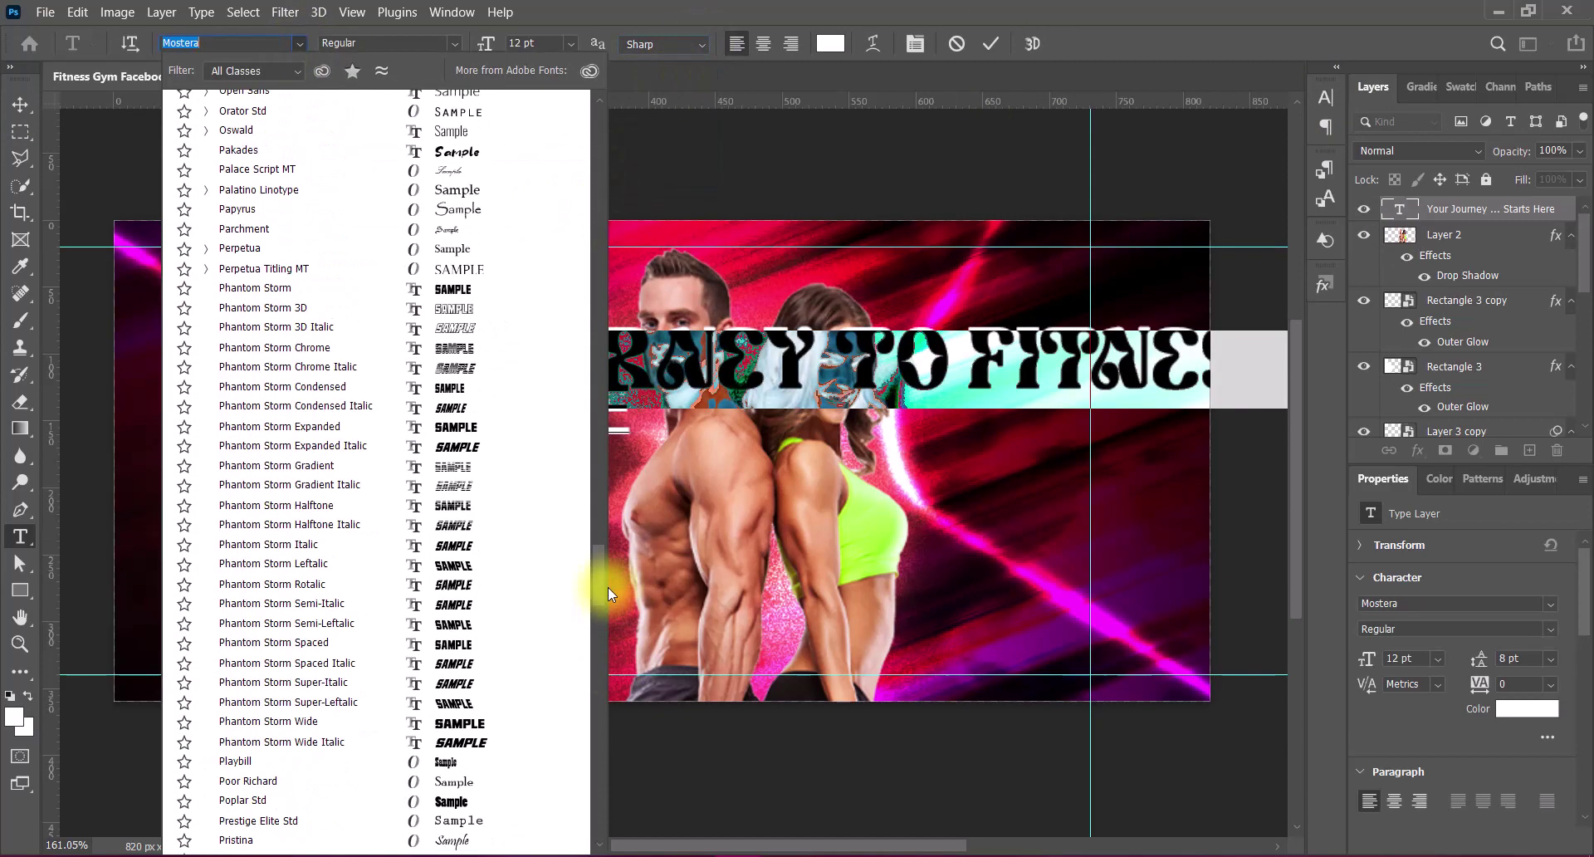
click(502, 640)
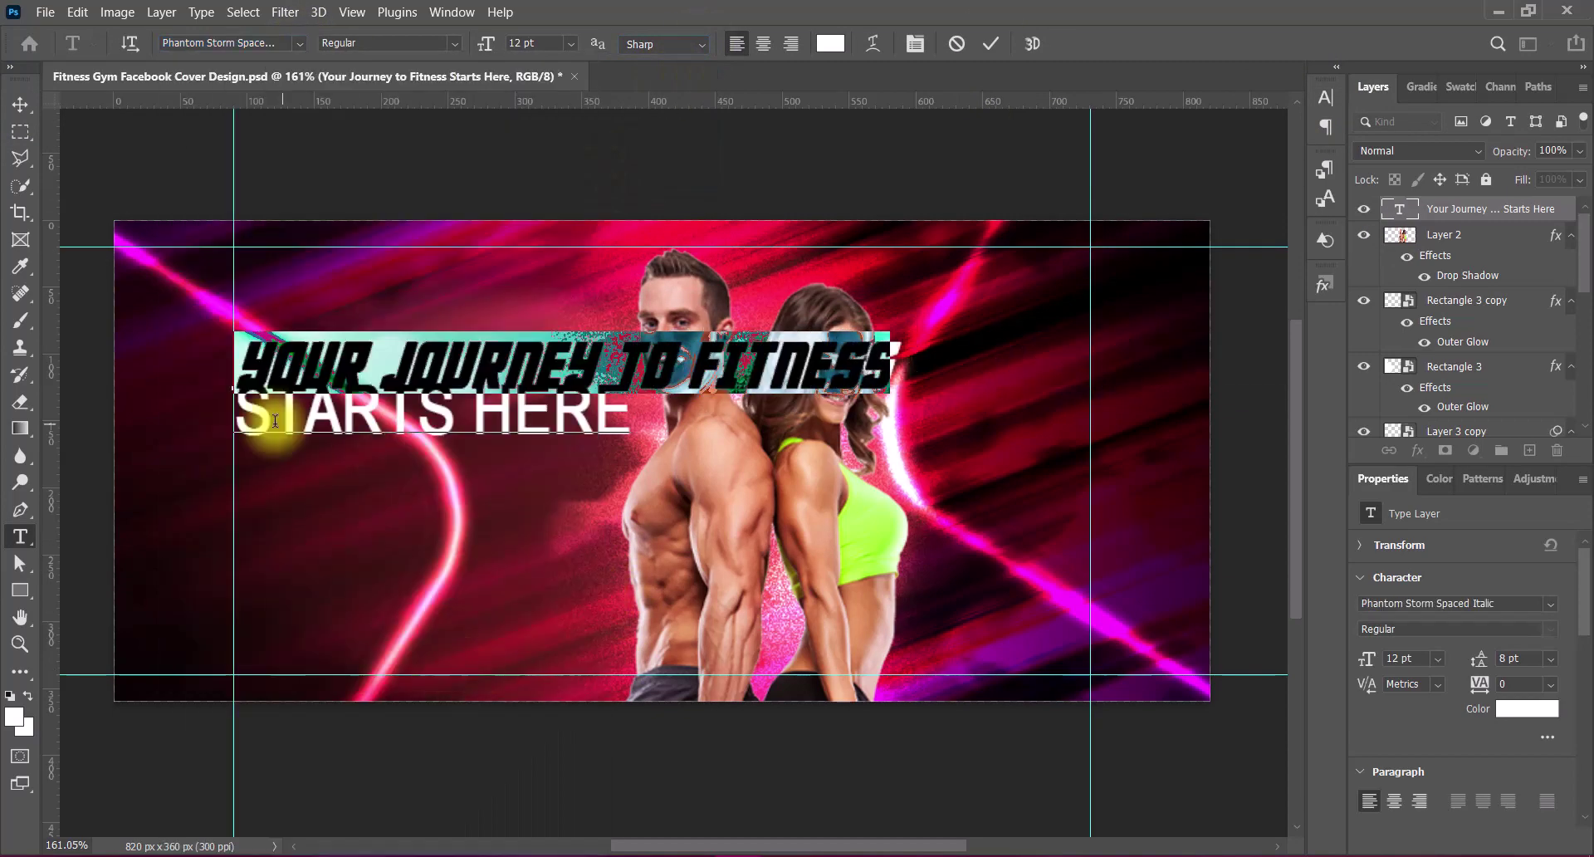
- Try Pakades and another font, then settle on EngraversGothic BT for the headline
click(300, 43)
drag(596, 125, 596, 117)
click(465, 208)
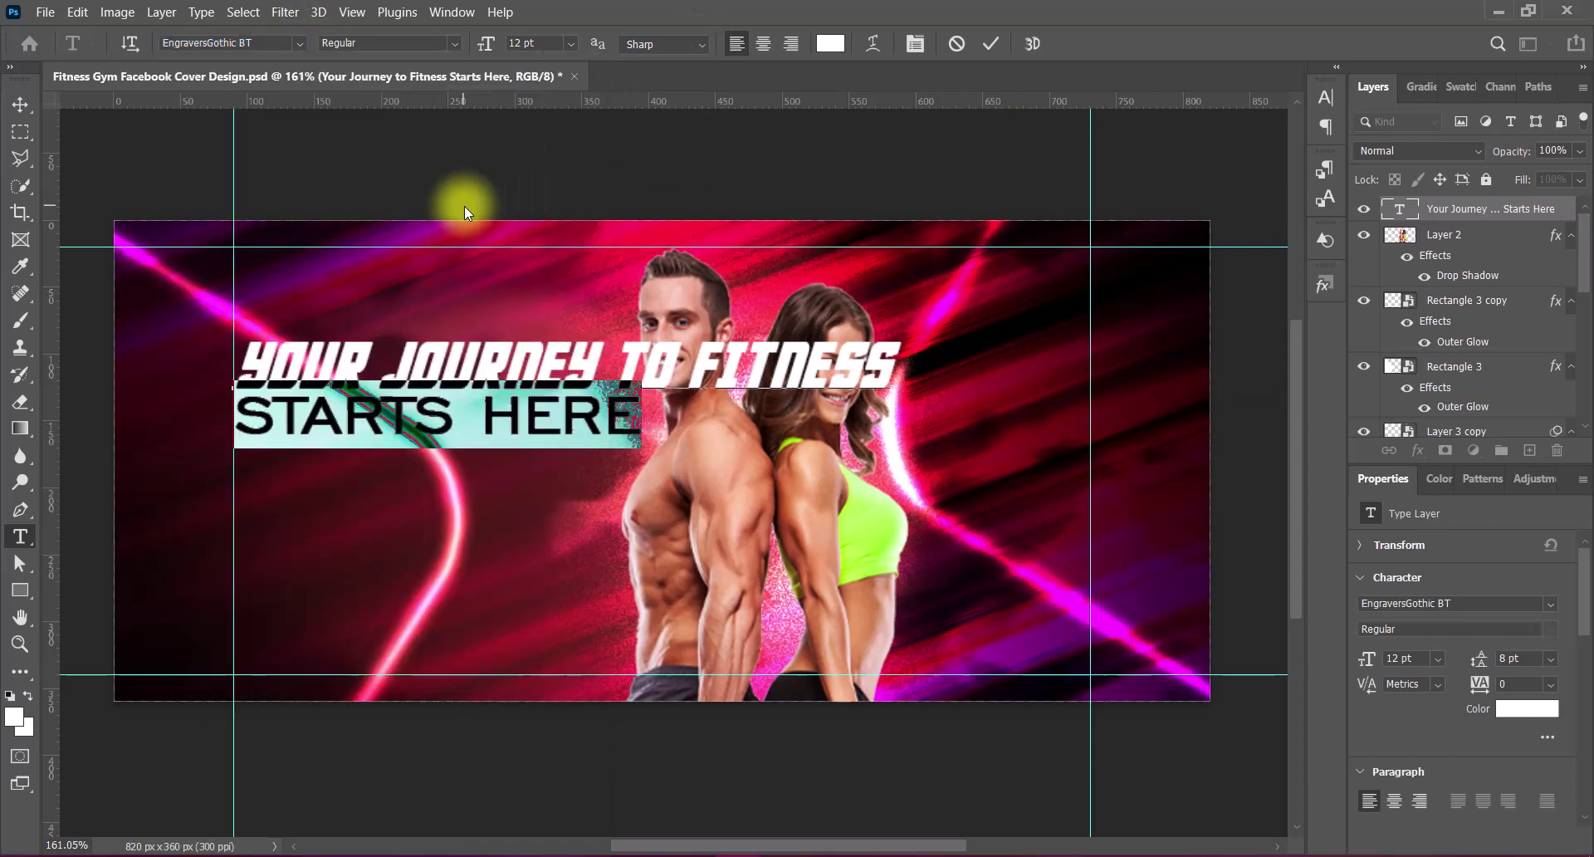
click(297, 41)
drag(601, 531, 601, 300)
click(264, 433)
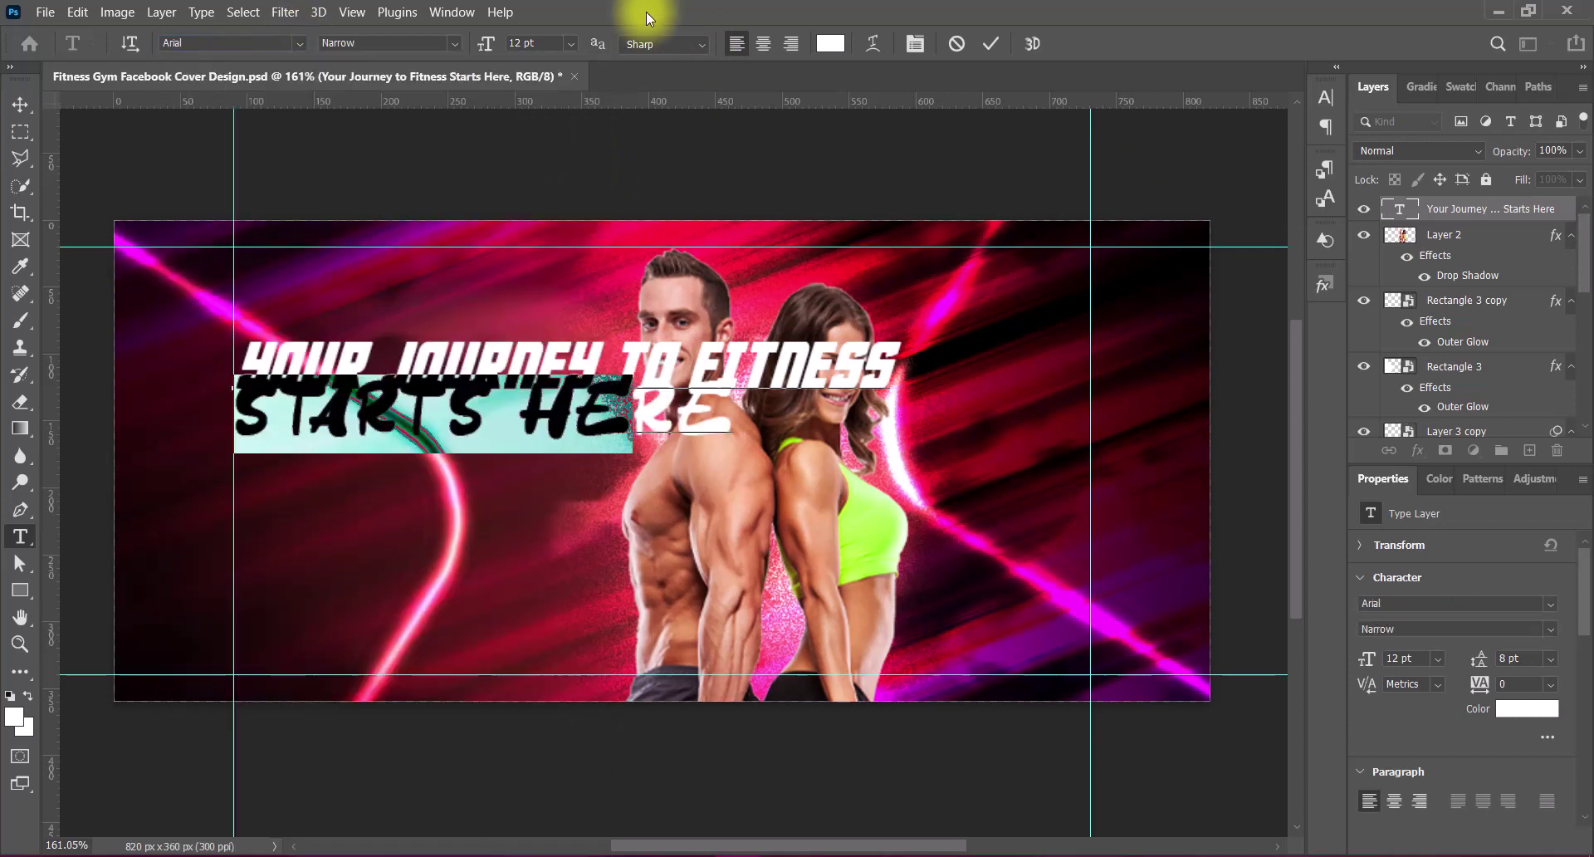
click(301, 43)
click(398, 203)
- Shrink the YOUR JOURNEY TO FITNESS line to 7 pt and make the headline block slightly narrower
click(1326, 98)
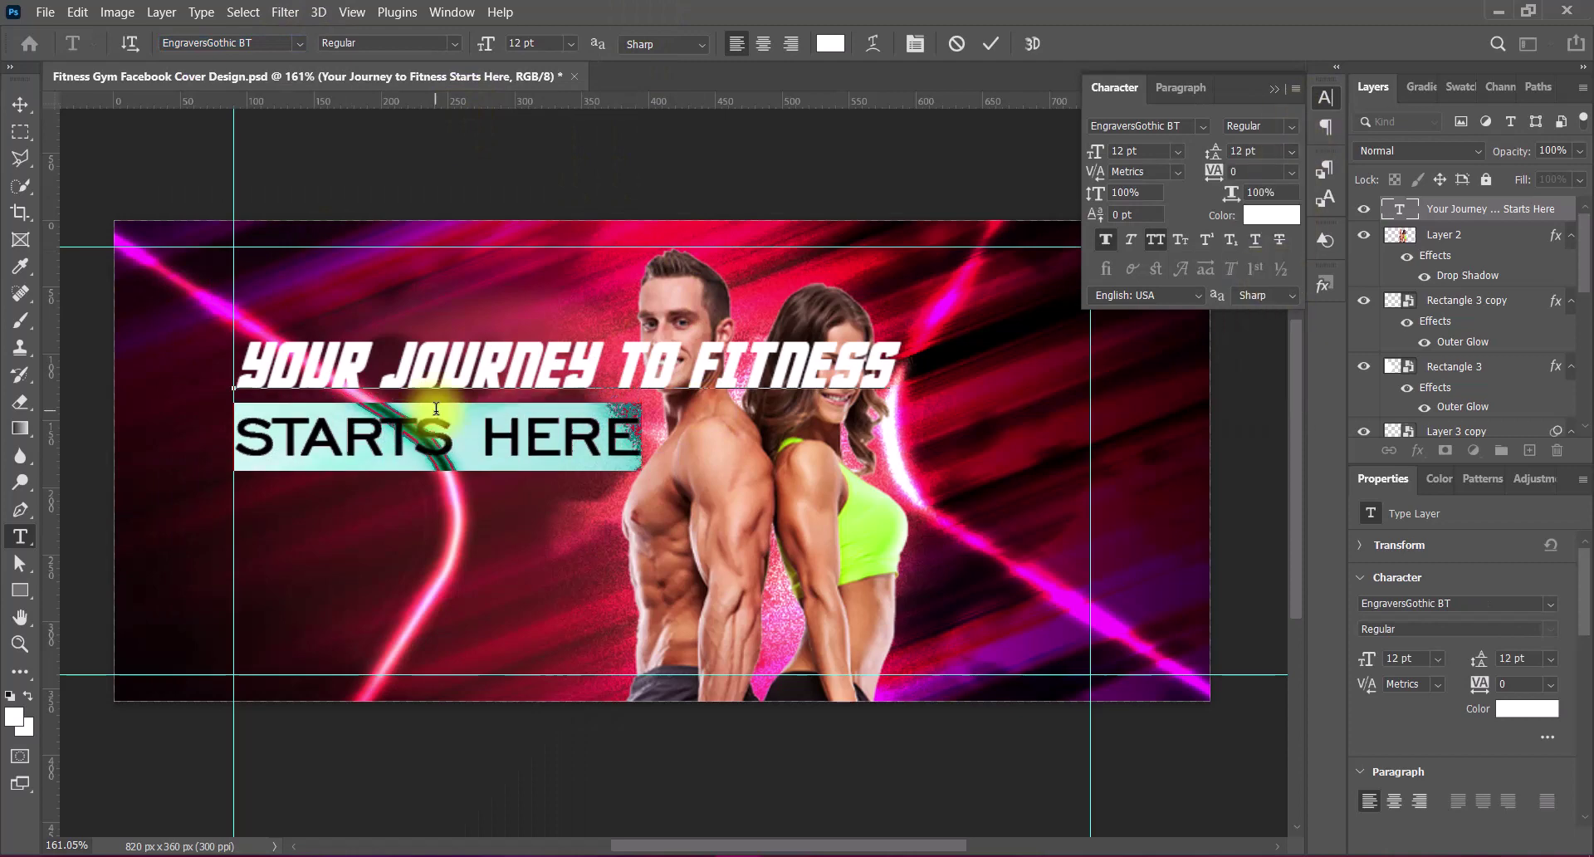
drag(237, 366, 893, 366)
click(571, 43)
click(540, 106)
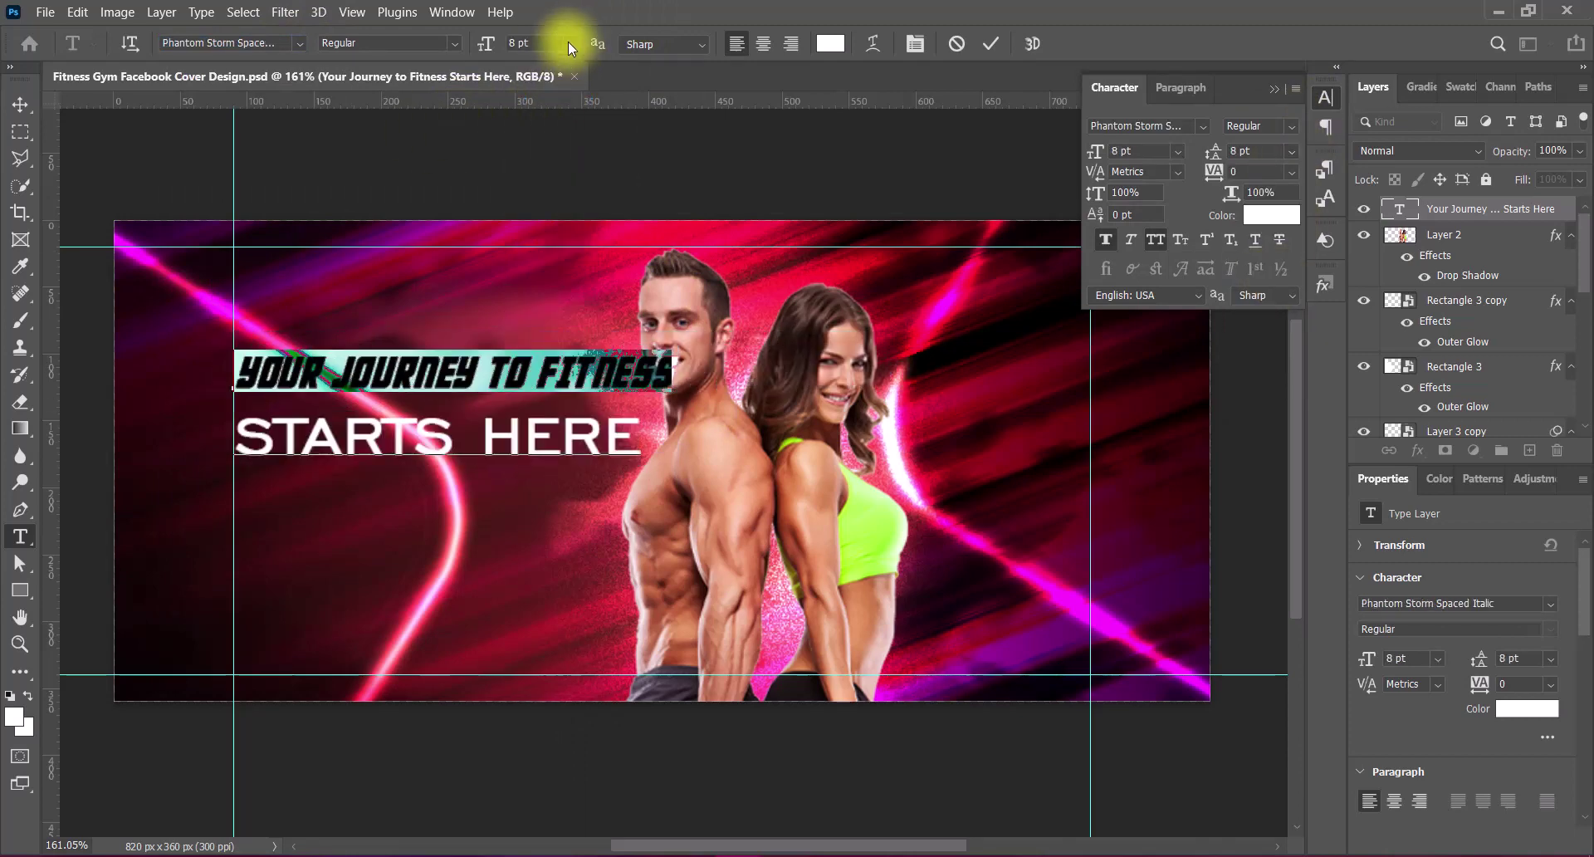
scroll(568, 42, down, 1)
mouse_move(245, 436)
mouse_down()
mouse_move(639, 436)
mouse_move(621, 455)
mouse_up()
click(1040, 78)
key(ctrl+Return)
key(v)
key(ctrl+t)
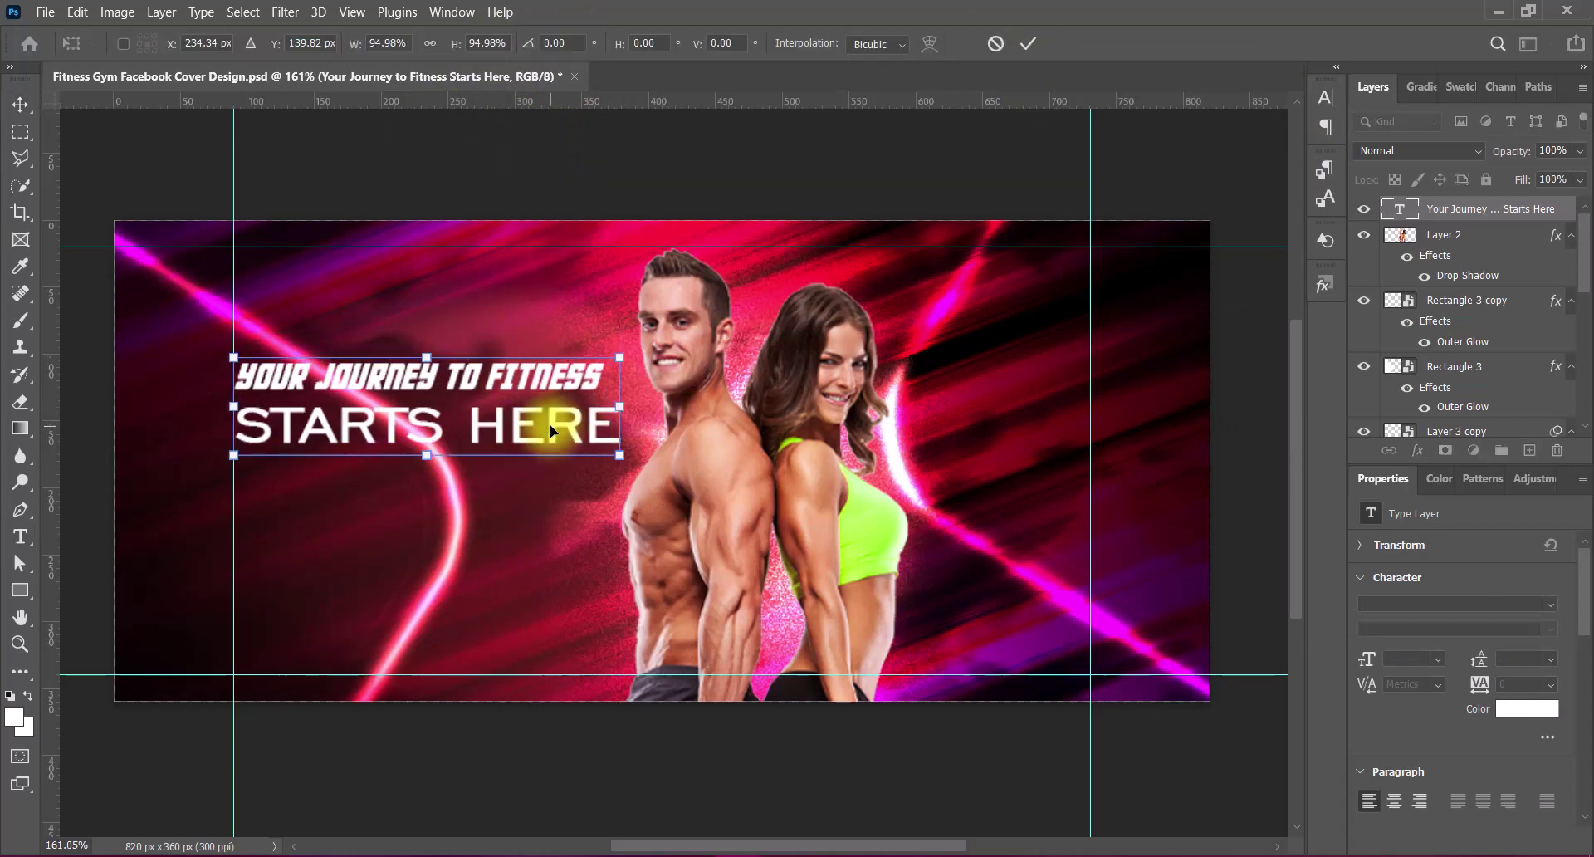
key(Return)
- Colour the YOUR JOURNEY TO FITNESS line black (000000) and add a new layer above the couple photo
key(t)
click(552, 421)
drag(604, 373, 235, 375)
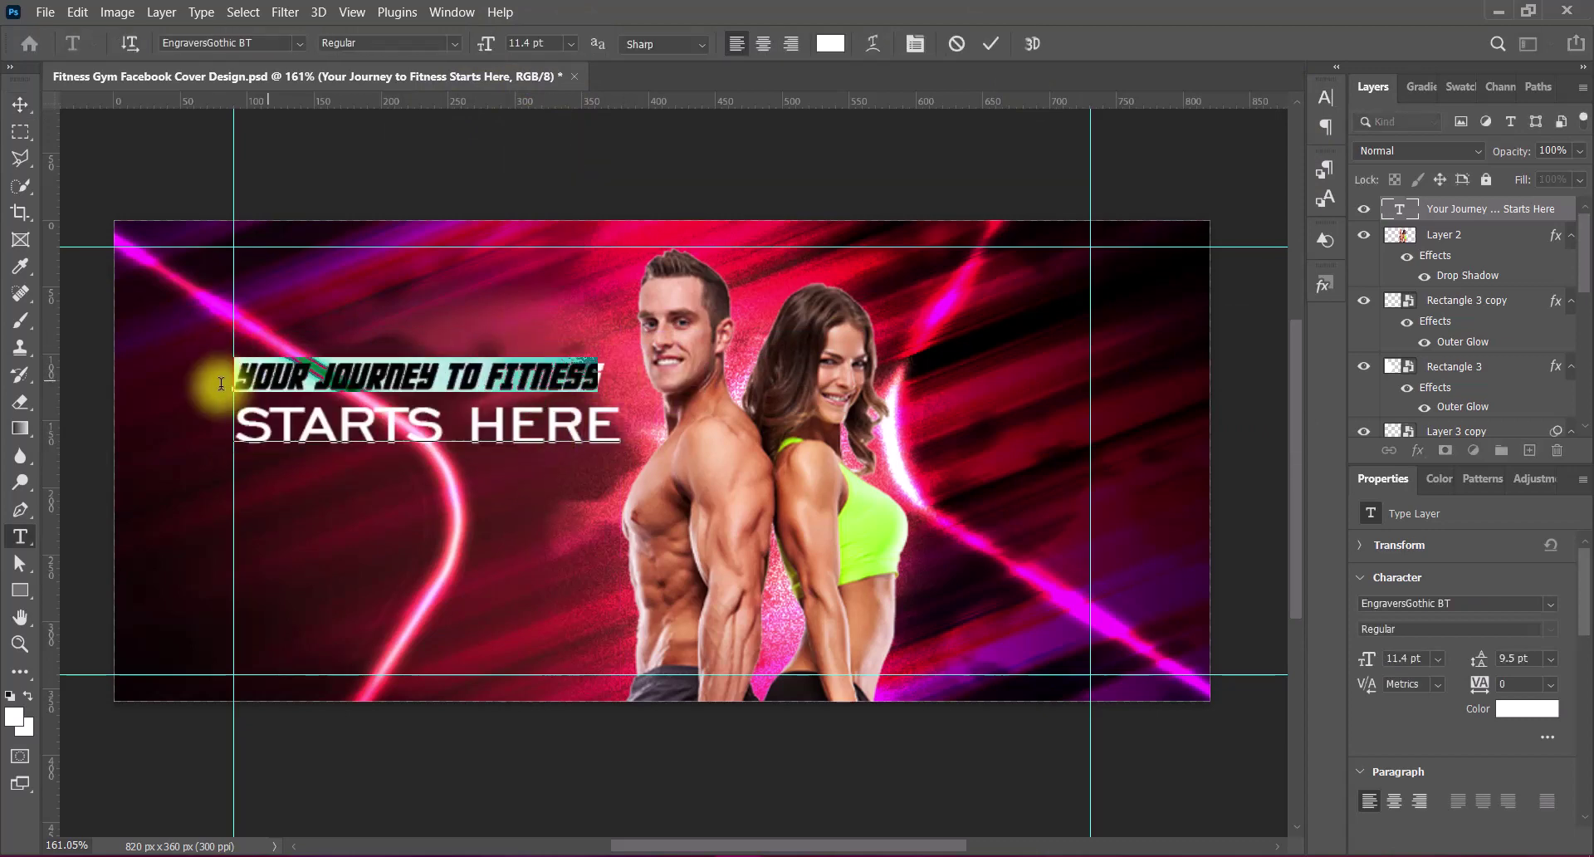
click(830, 43)
text(000000)
click(1381, 281)
click(992, 43)
key(v)
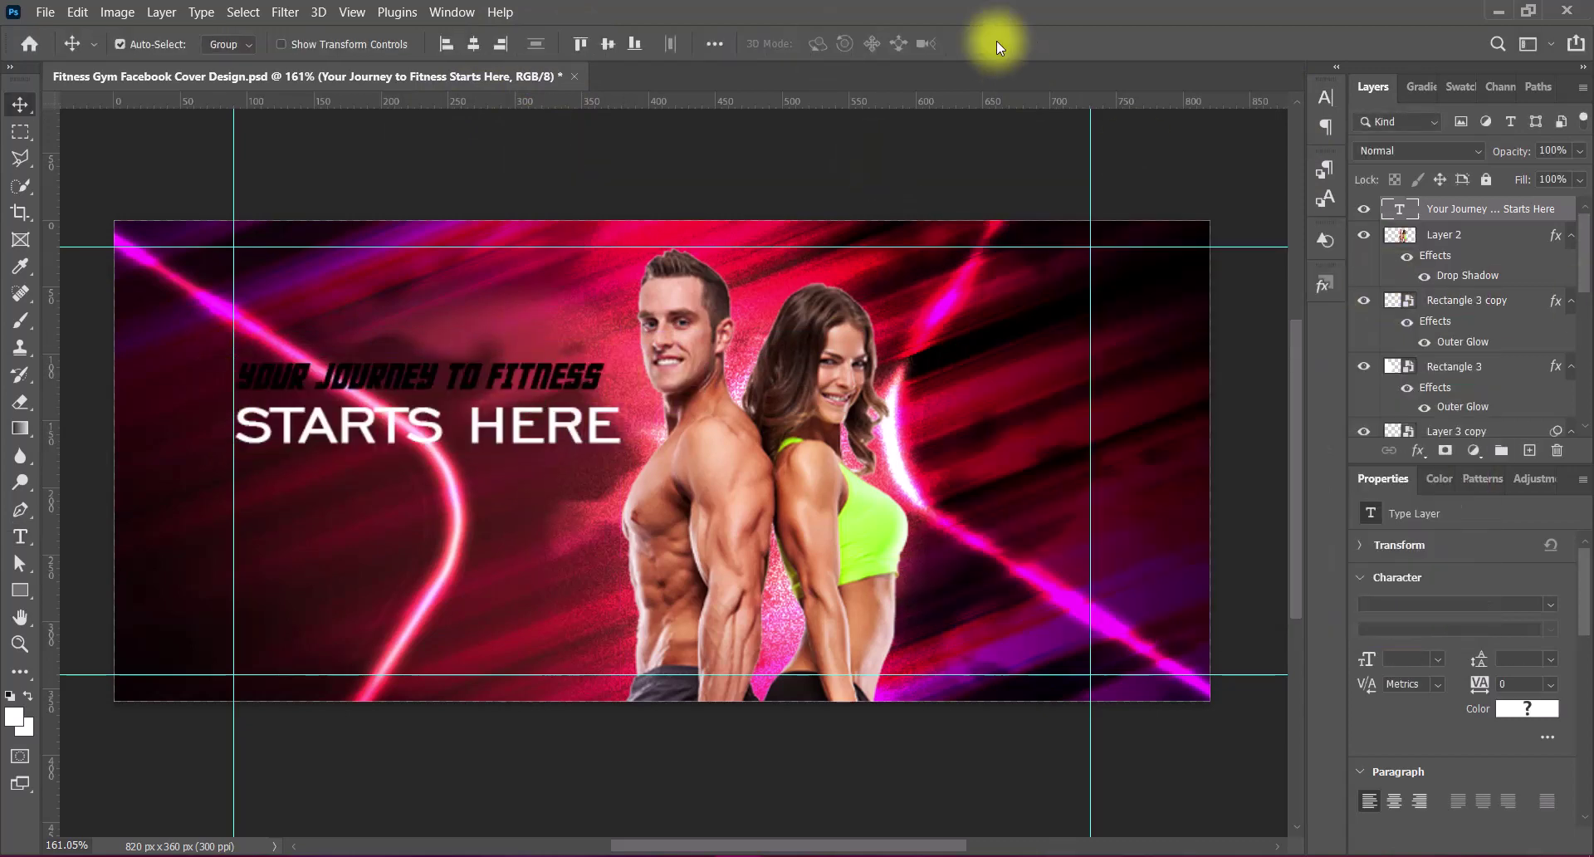
click(1445, 235)
click(1530, 450)
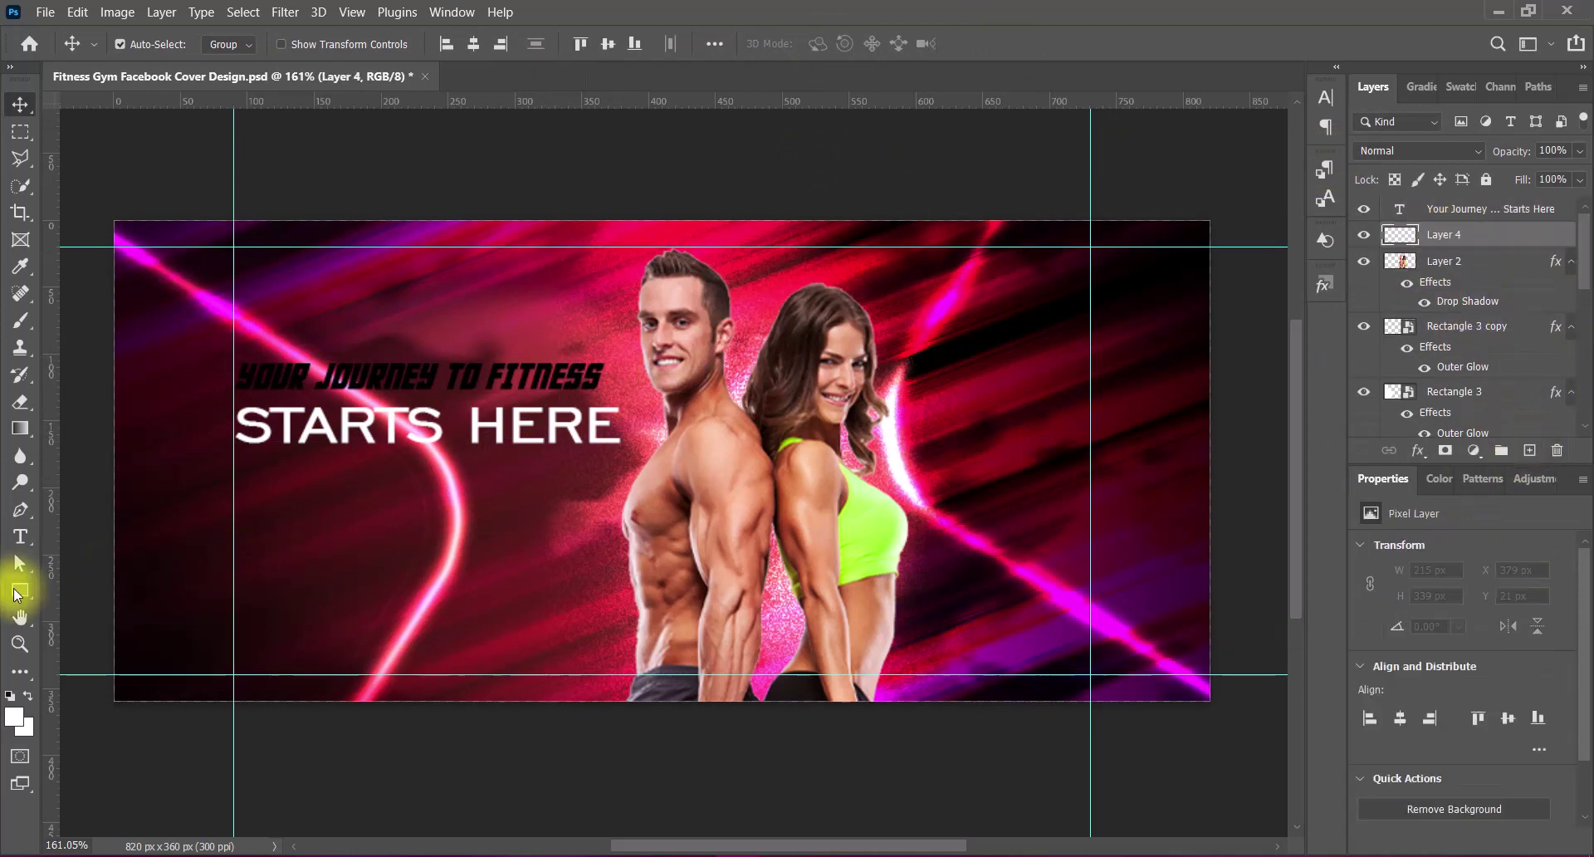
- Draw a rectangle over the first headline line and trim its top and left edges
click(18, 591)
drag(235, 347, 609, 400)
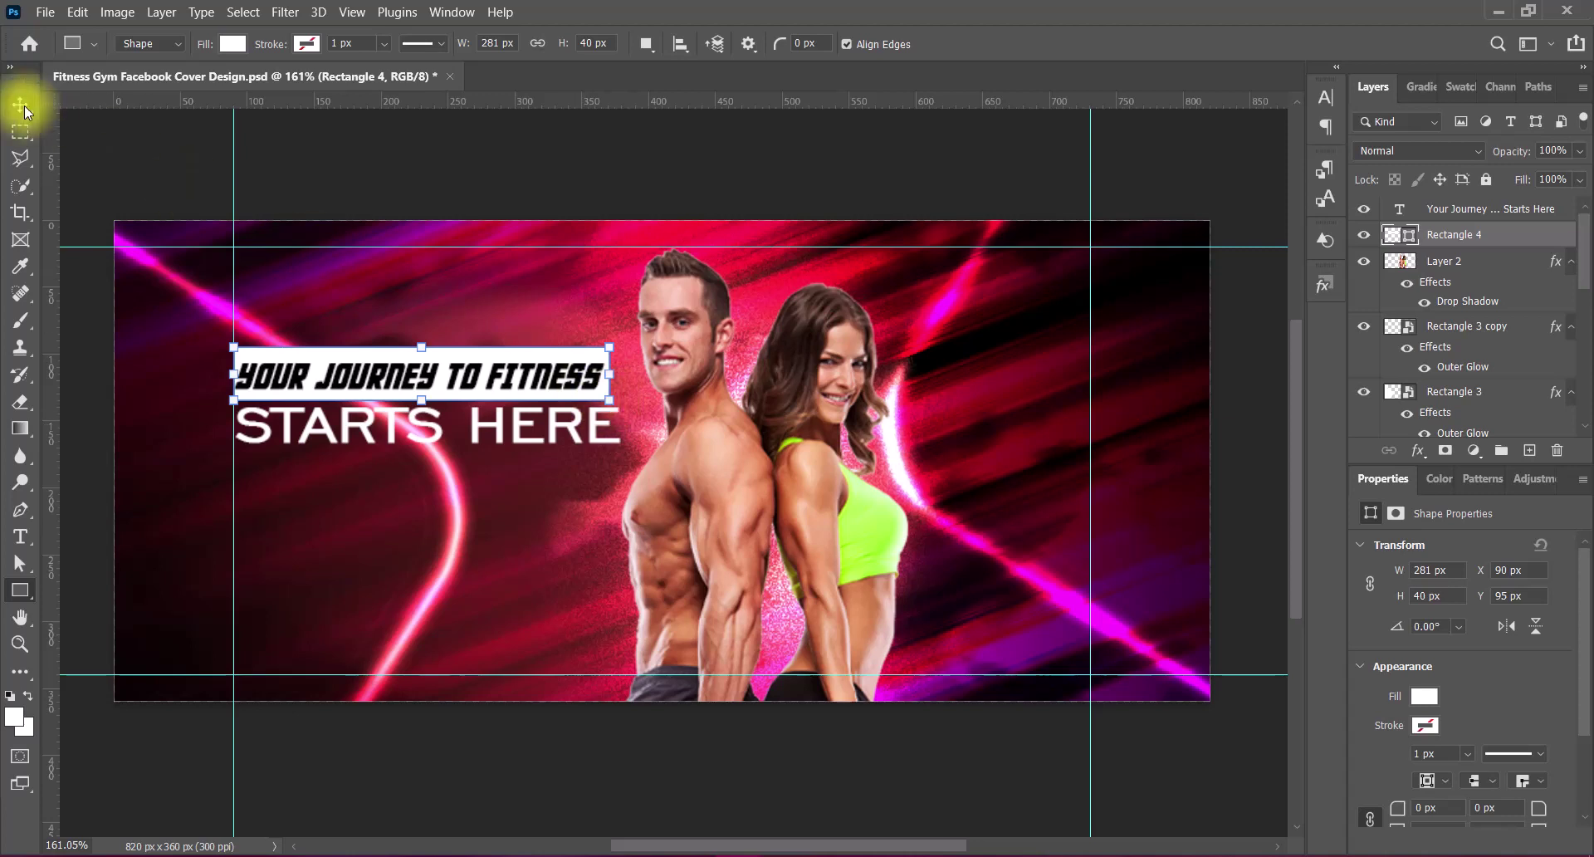
click(20, 104)
key(ctrl+t)
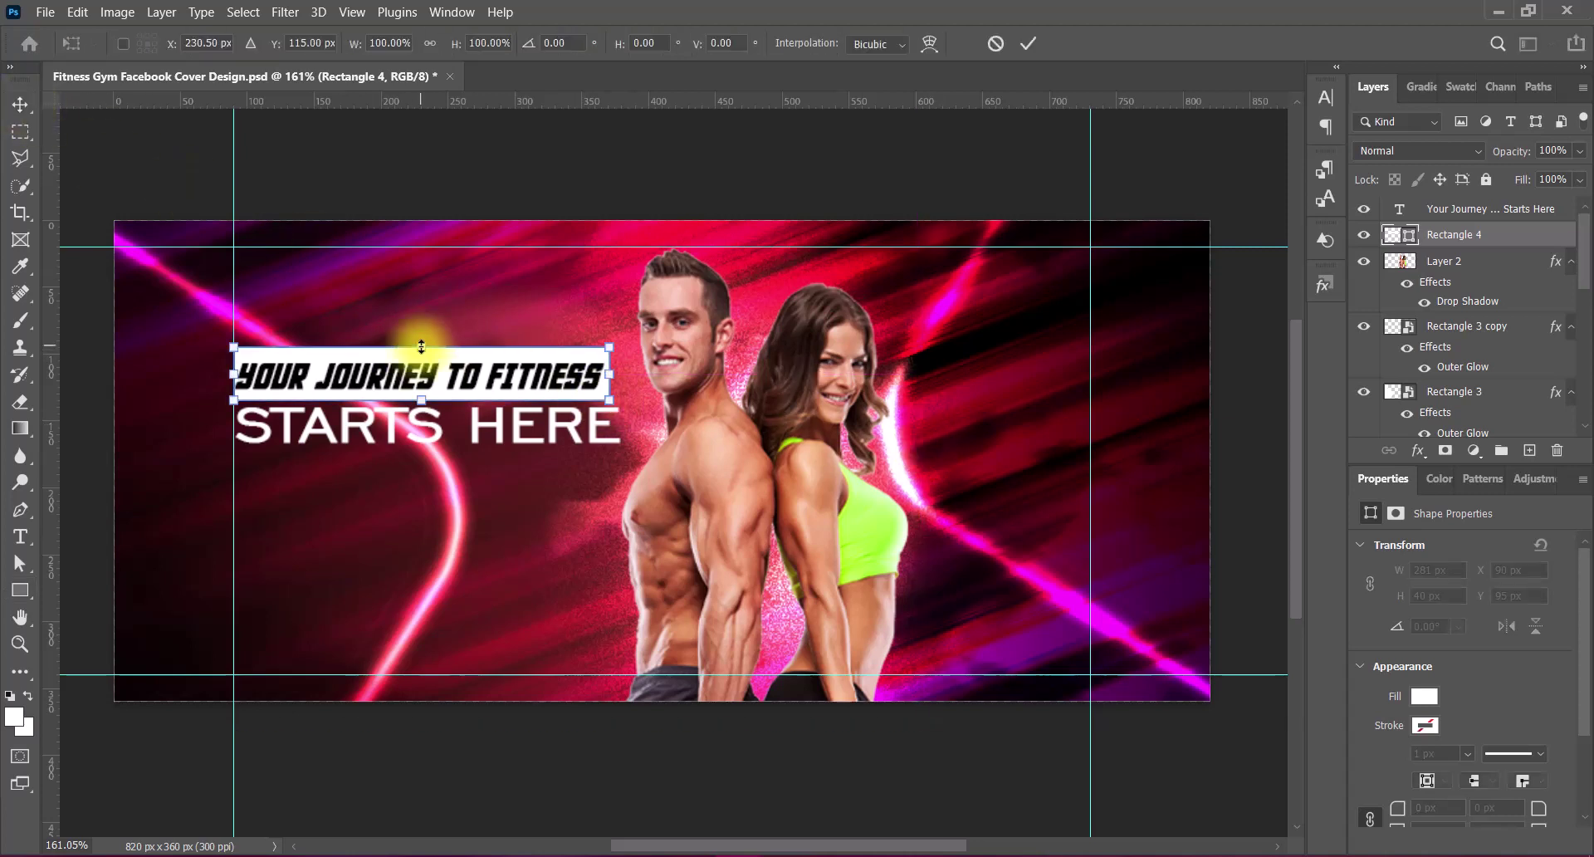
drag(422, 347, 422, 352)
drag(236, 376, 234, 376)
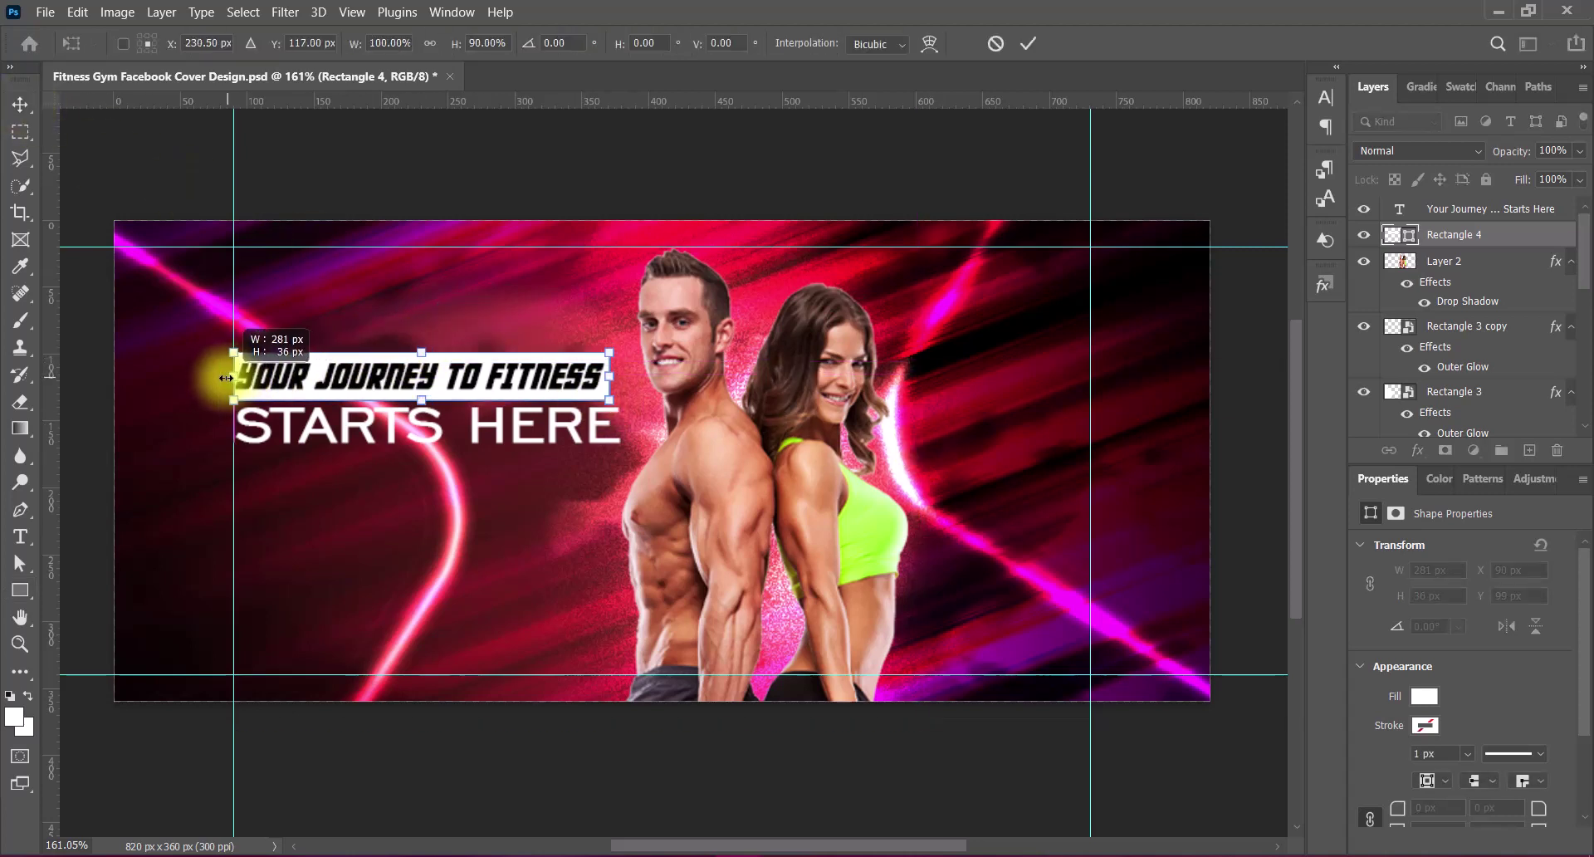
- Skew the white banner's right end to about 20.8° and commit it
right_click(568, 381)
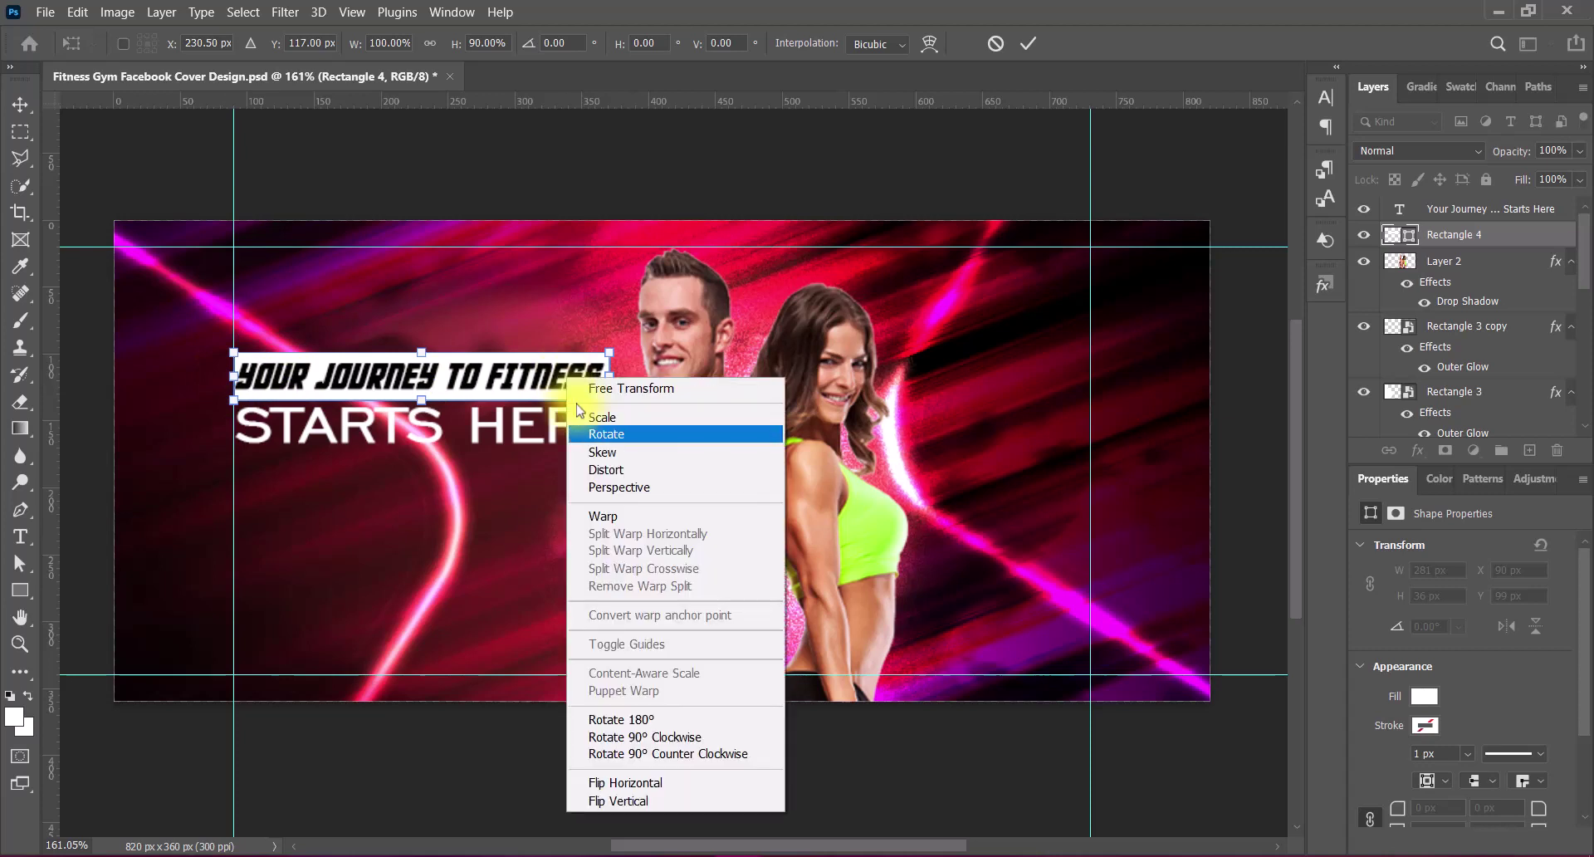
click(603, 452)
drag(610, 400, 630, 402)
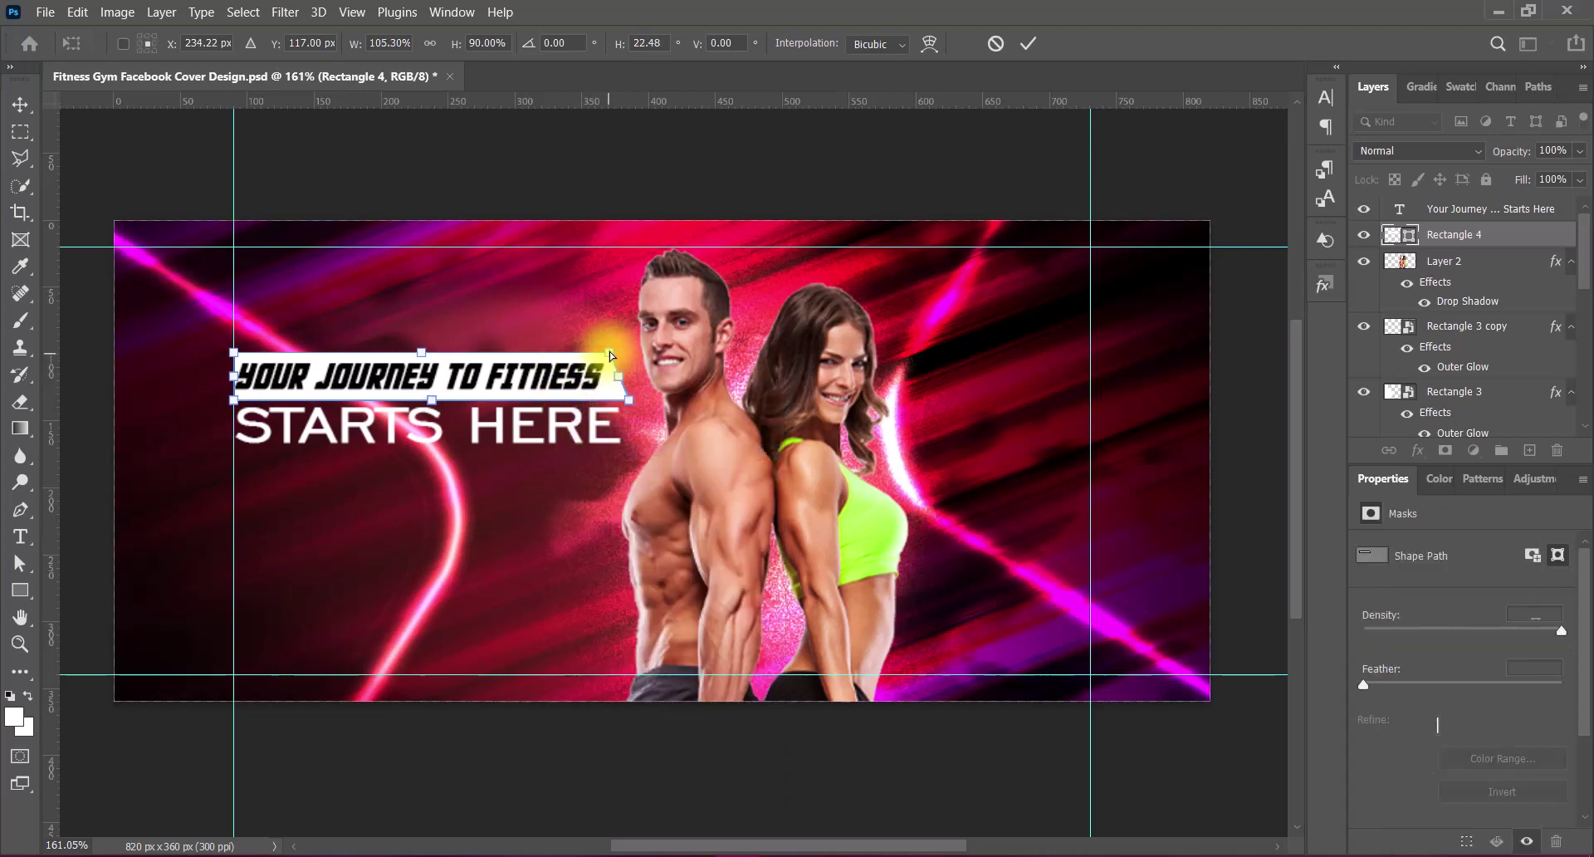
drag(610, 353, 602, 352)
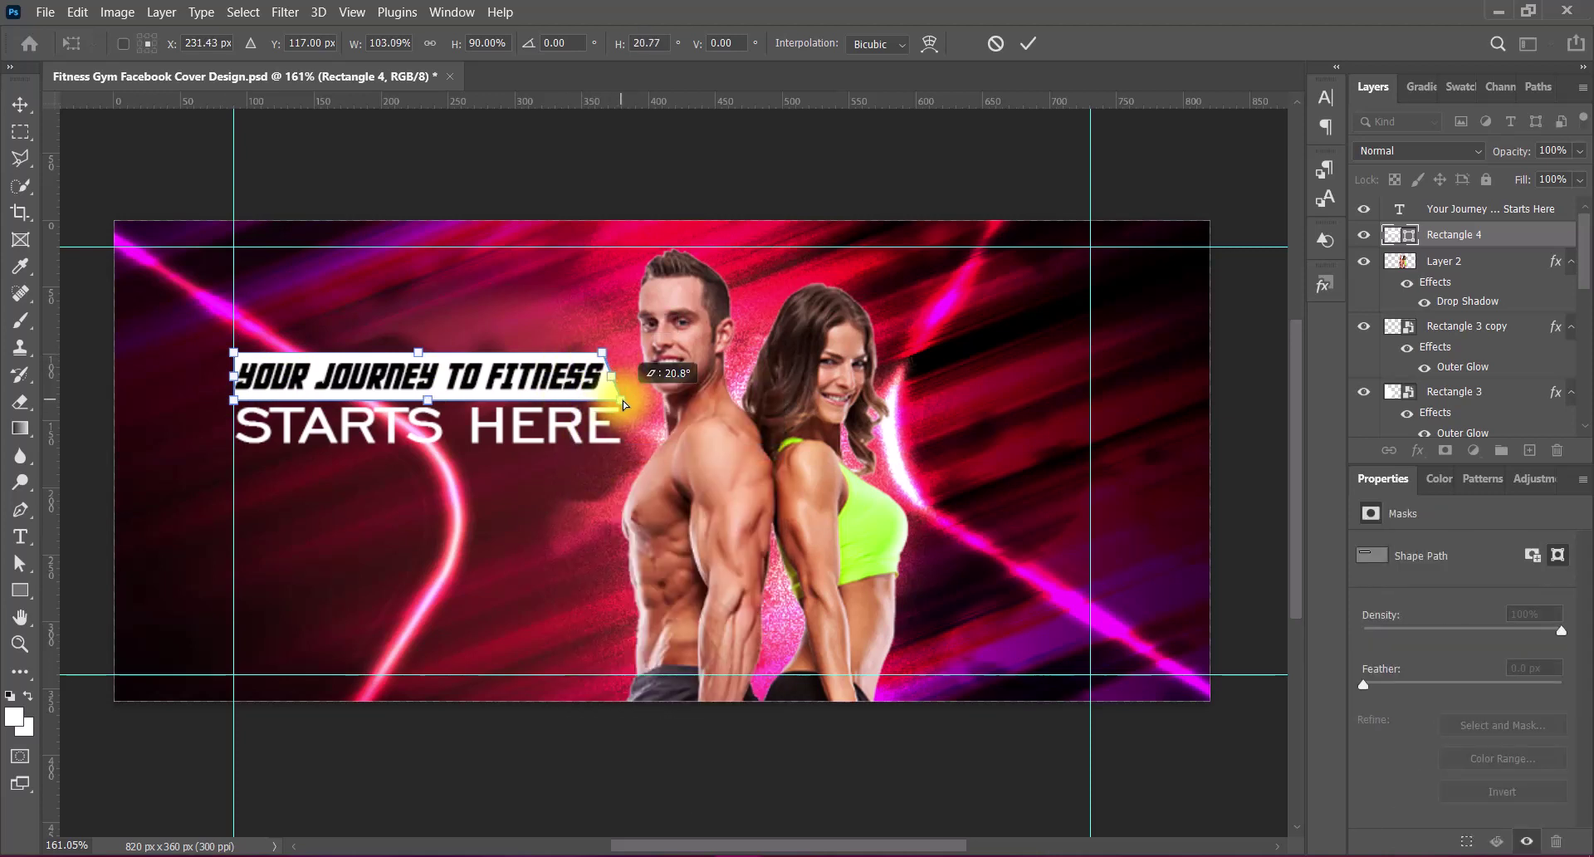
click(521, 619)
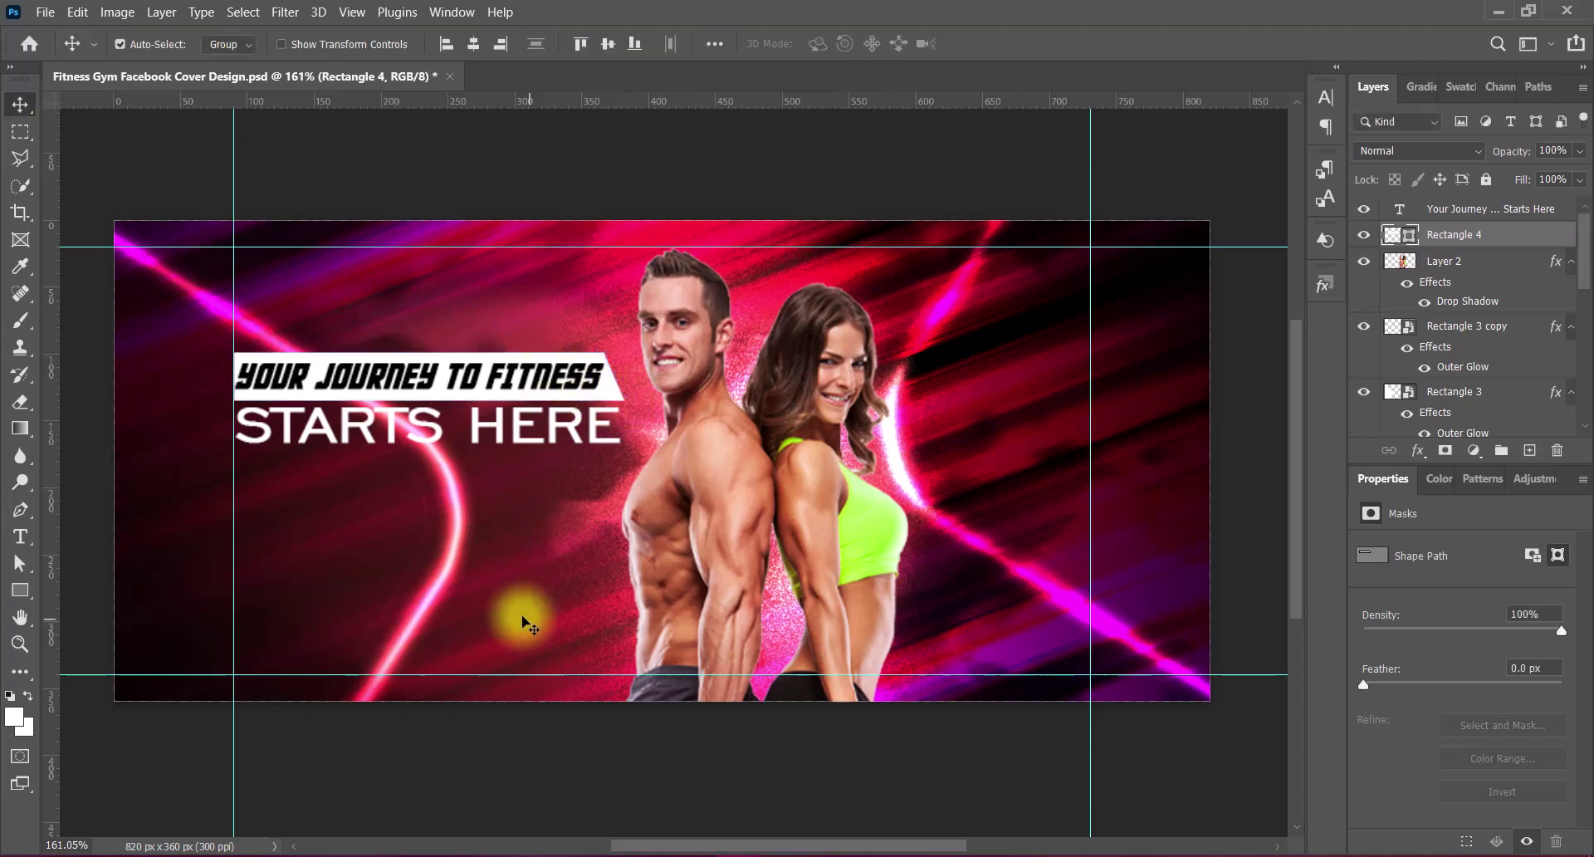
click(608, 378)
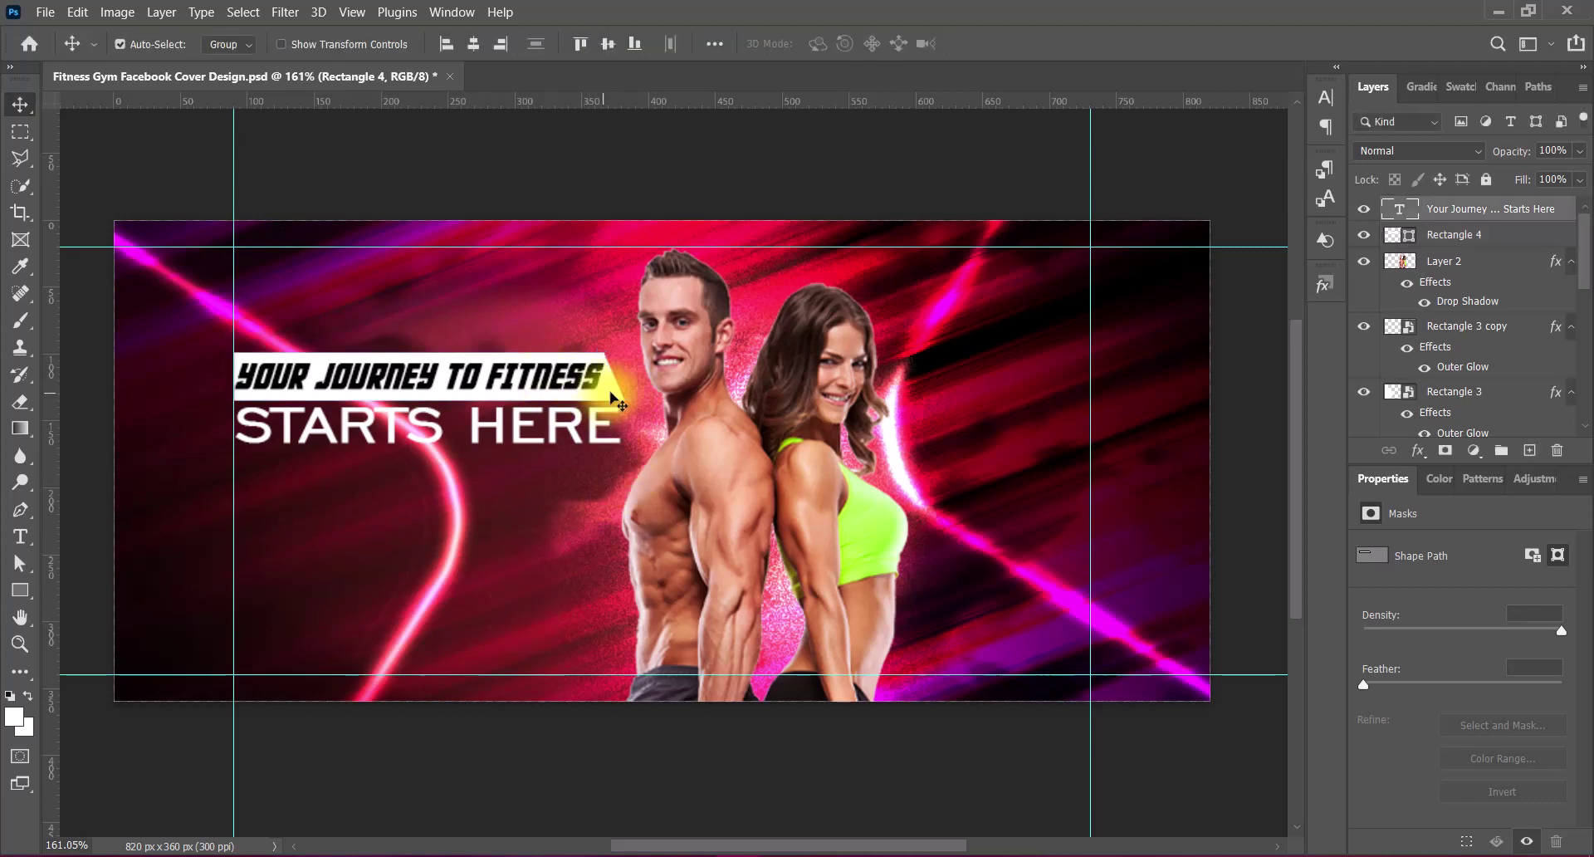
- Duplicate the white banner, move the copy under STARTS HERE and recolour it black
drag(1466, 236, 1530, 450)
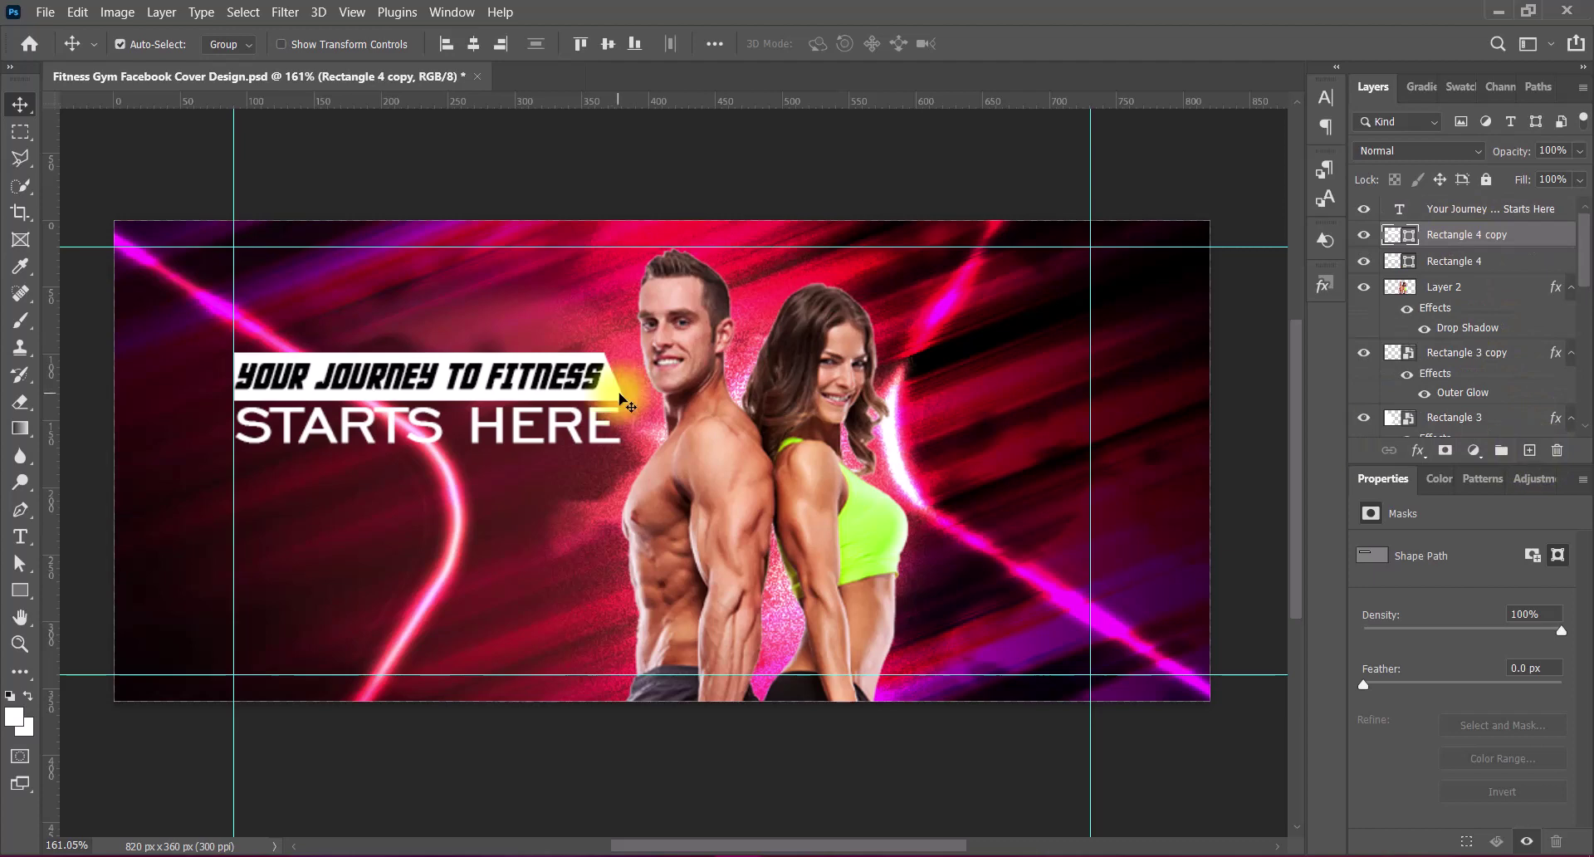
key(ctrl+t)
drag(612, 397, 612, 472)
click(1158, 293)
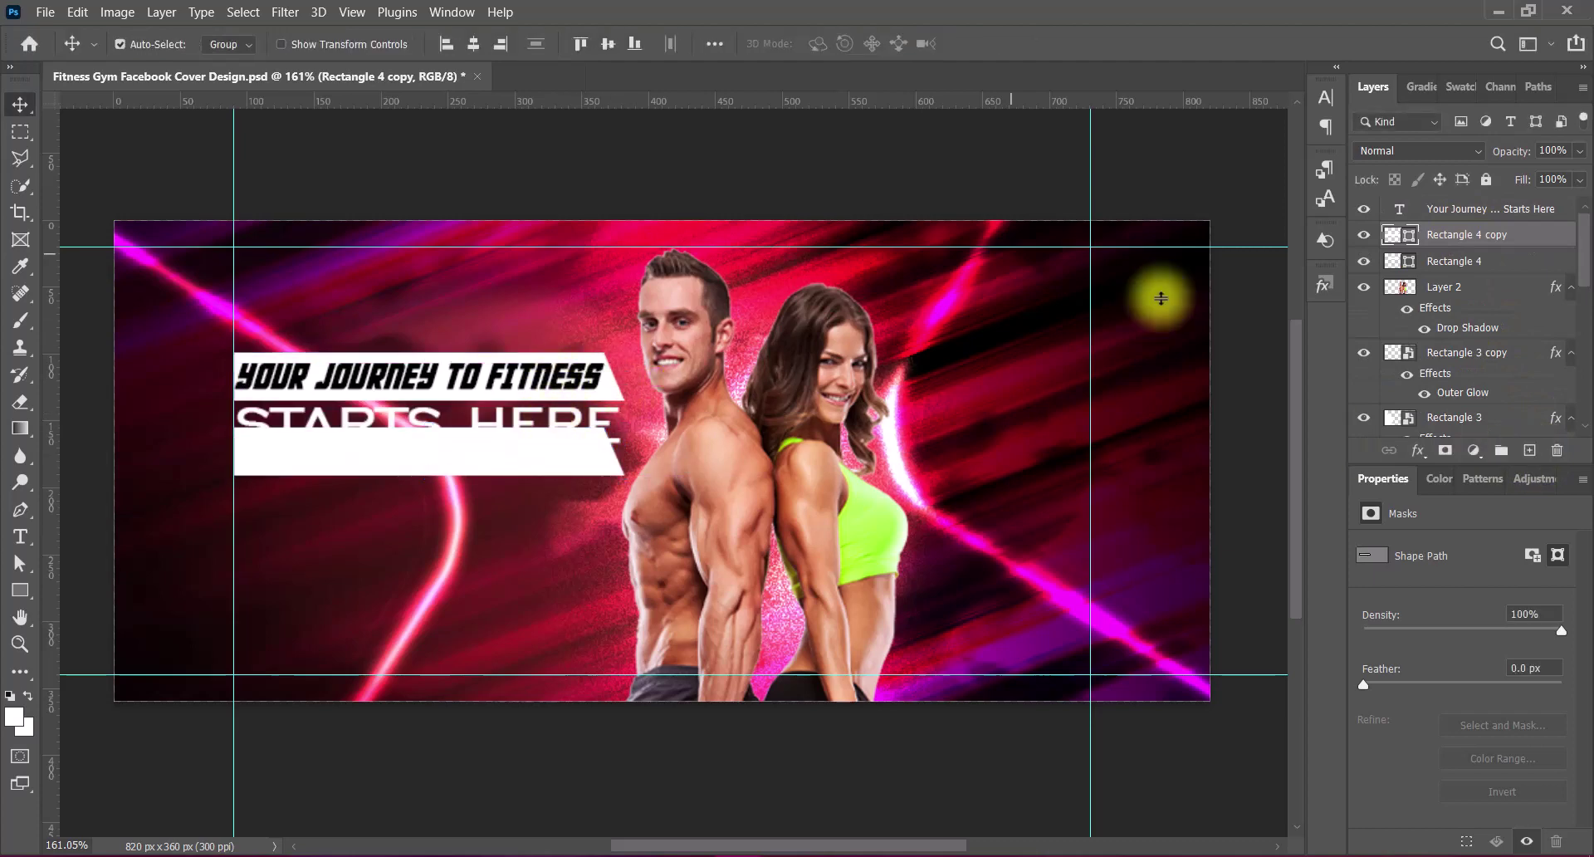
click(1395, 241)
drag(1007, 462, 979, 619)
click(1403, 279)
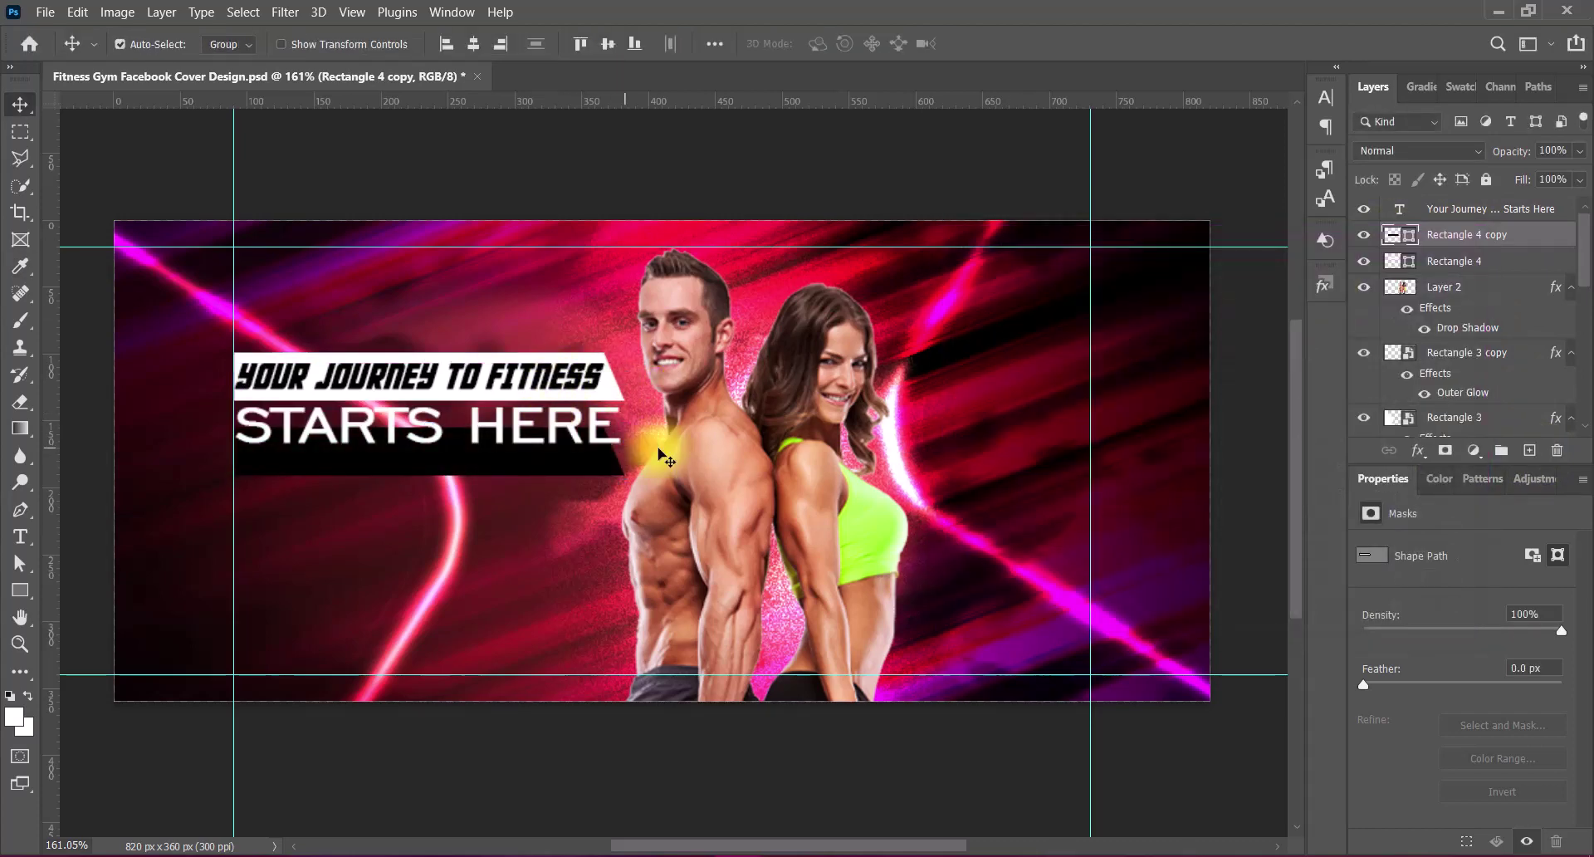
- Flip the black banner vertically, move it up behind STARTS HERE and widen it
key(ctrl+t)
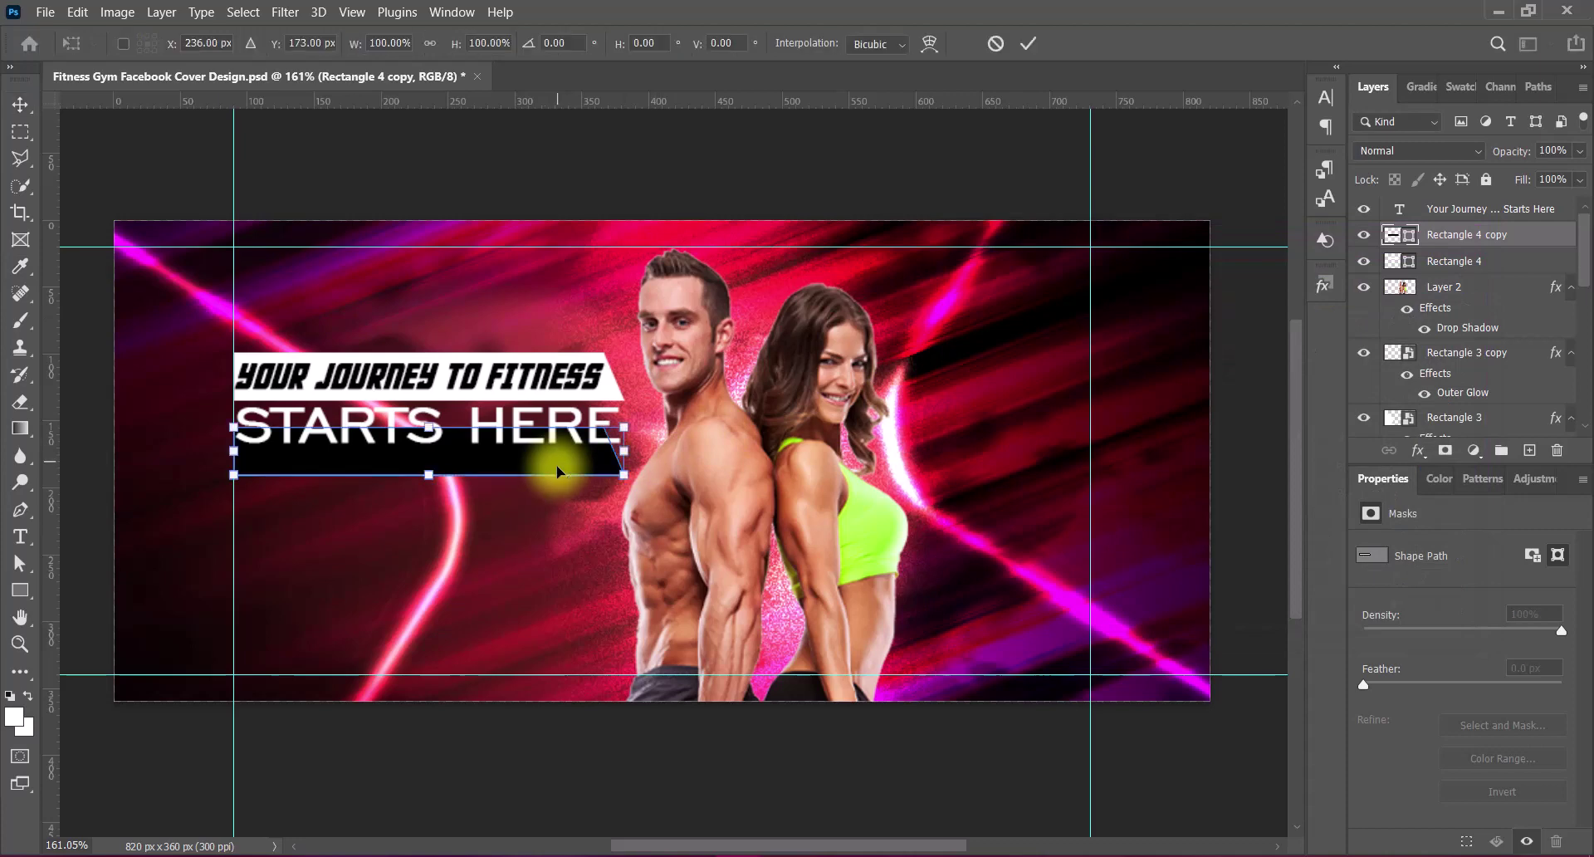
right_click(556, 465)
click(561, 457)
drag(519, 465, 521, 440)
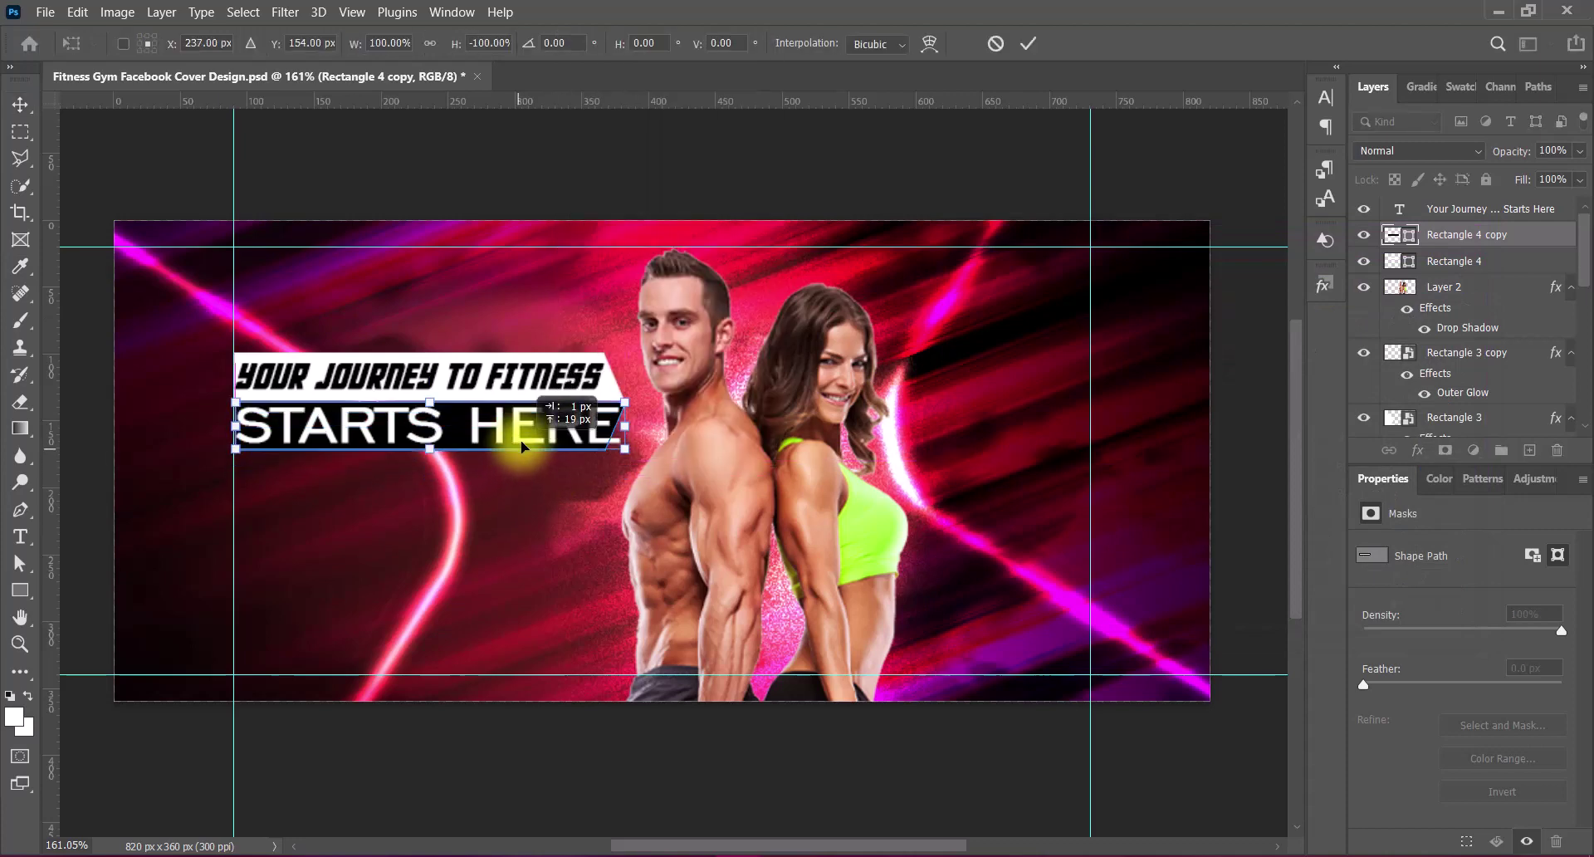
drag(624, 427, 646, 428)
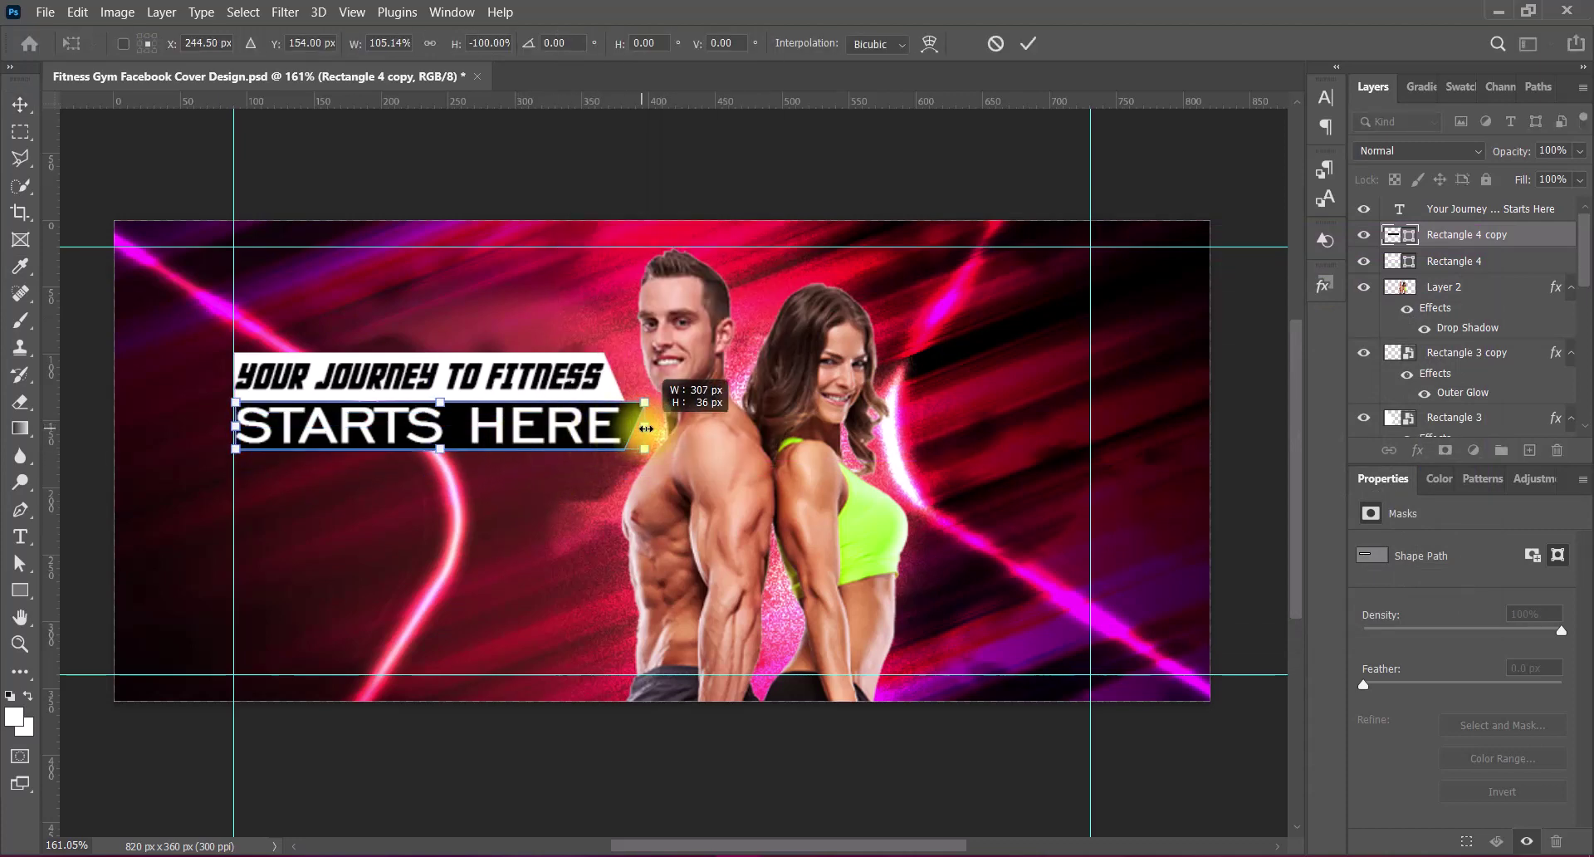
key(Return)
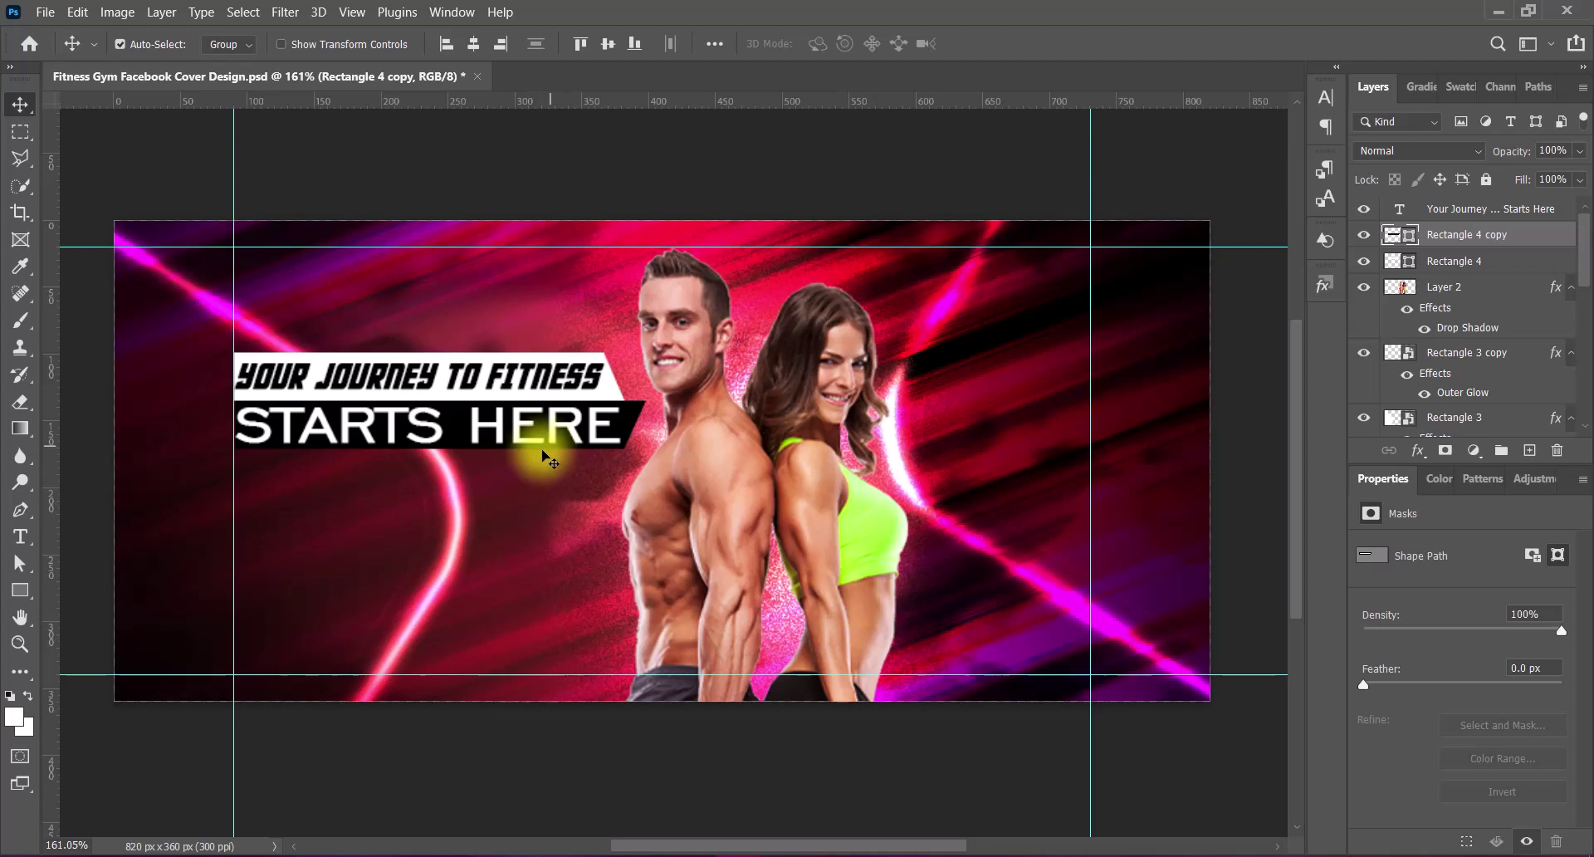
- Stretch the black banner to 125% height and skew its right end
key(ctrl+t)
drag(440, 449, 439, 459)
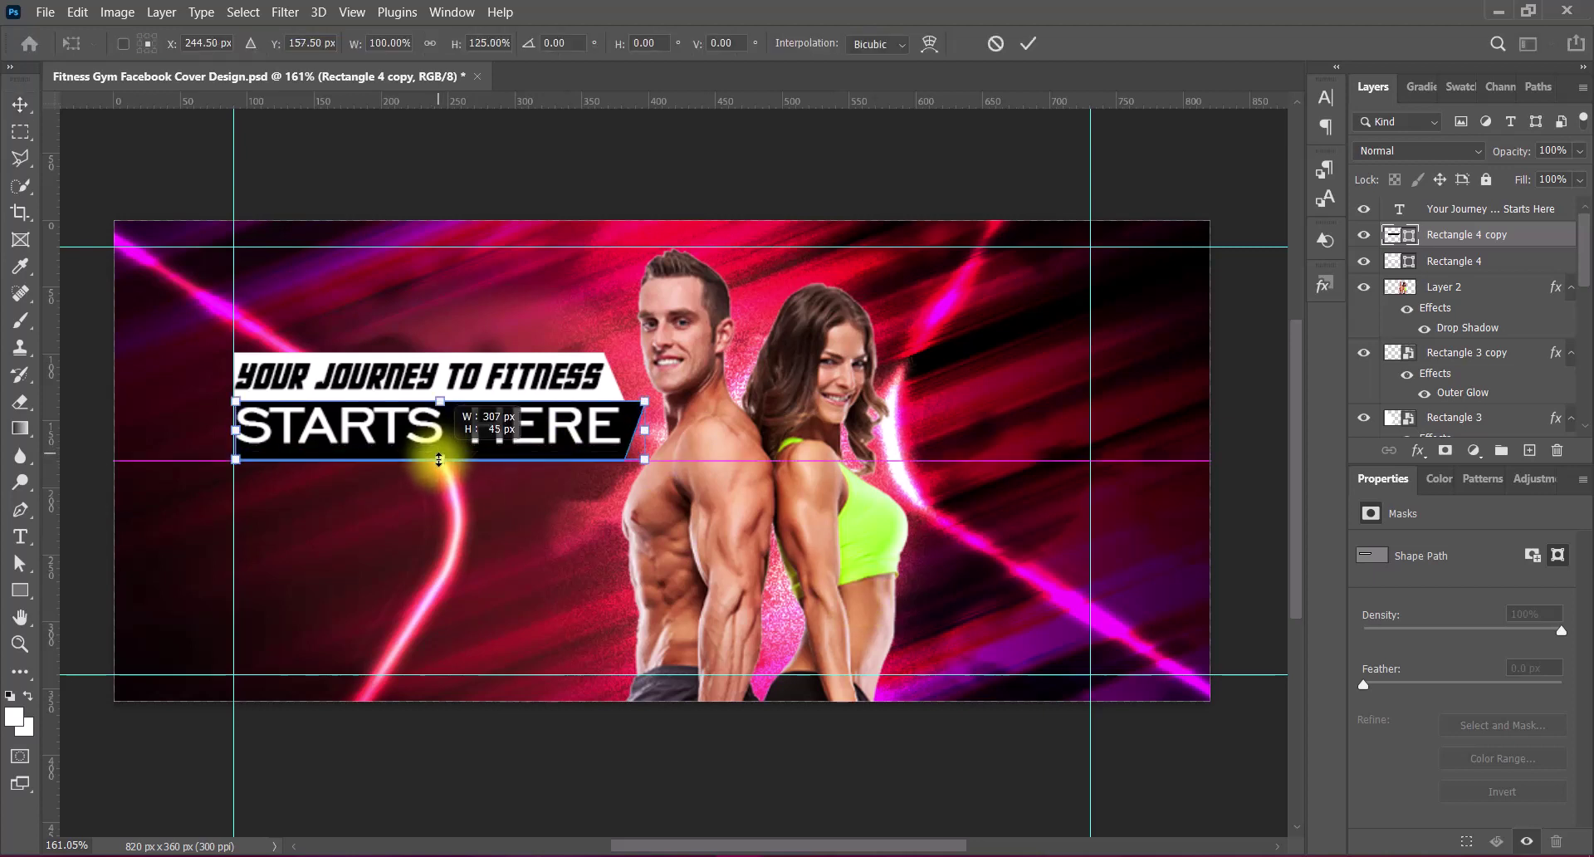
right_click(620, 422)
click(648, 492)
drag(646, 401, 629, 401)
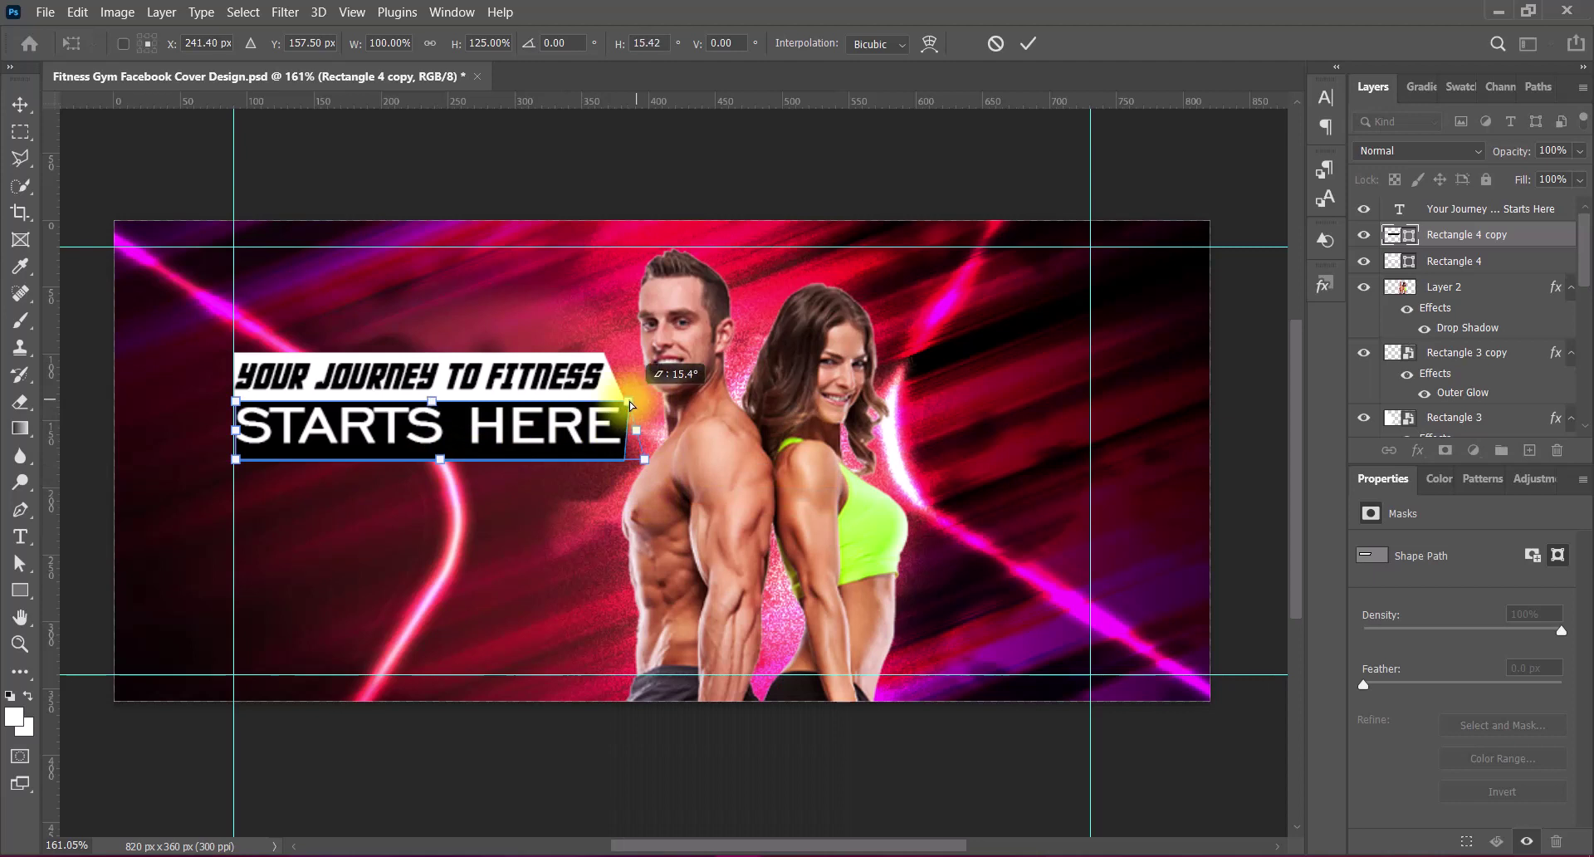
- Commit the black banner's slant and set the headline leading to 11 pt
click(1028, 43)
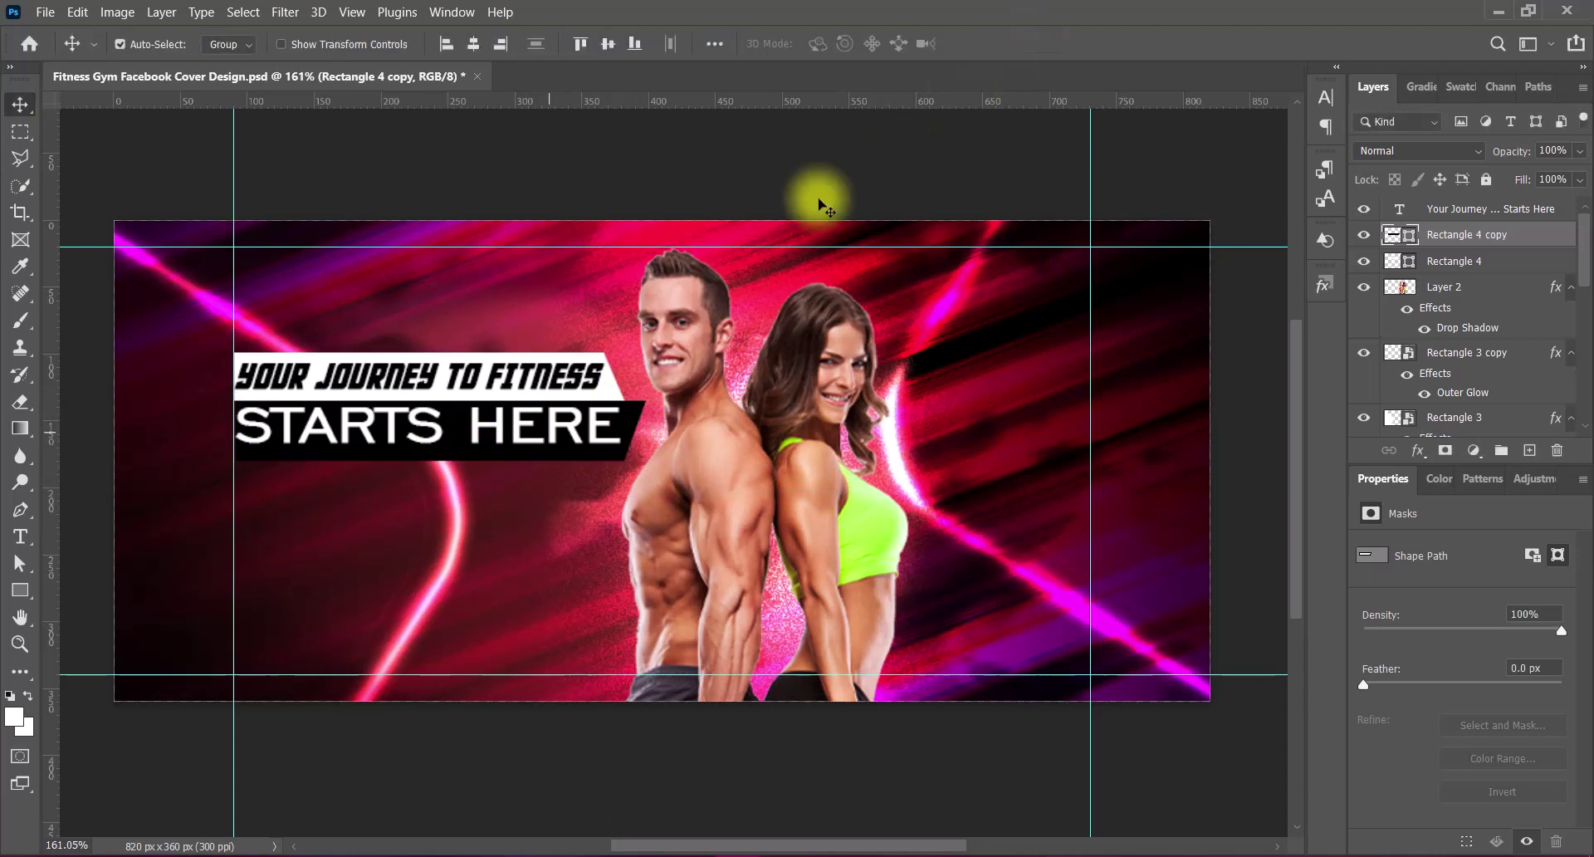
double_click(462, 427)
click(1325, 98)
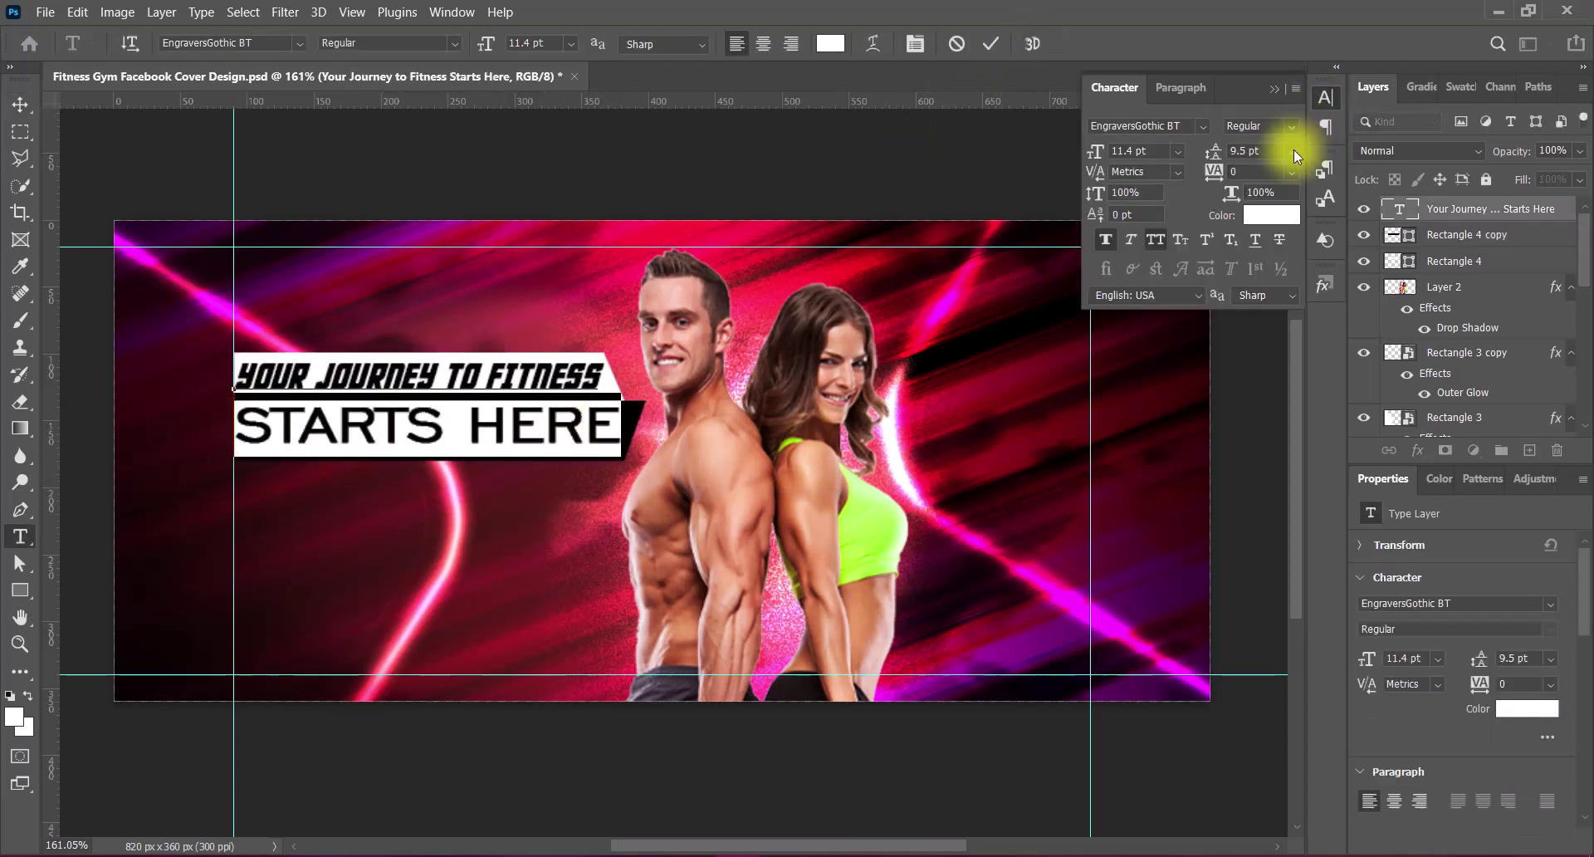
click(1292, 150)
click(1267, 246)
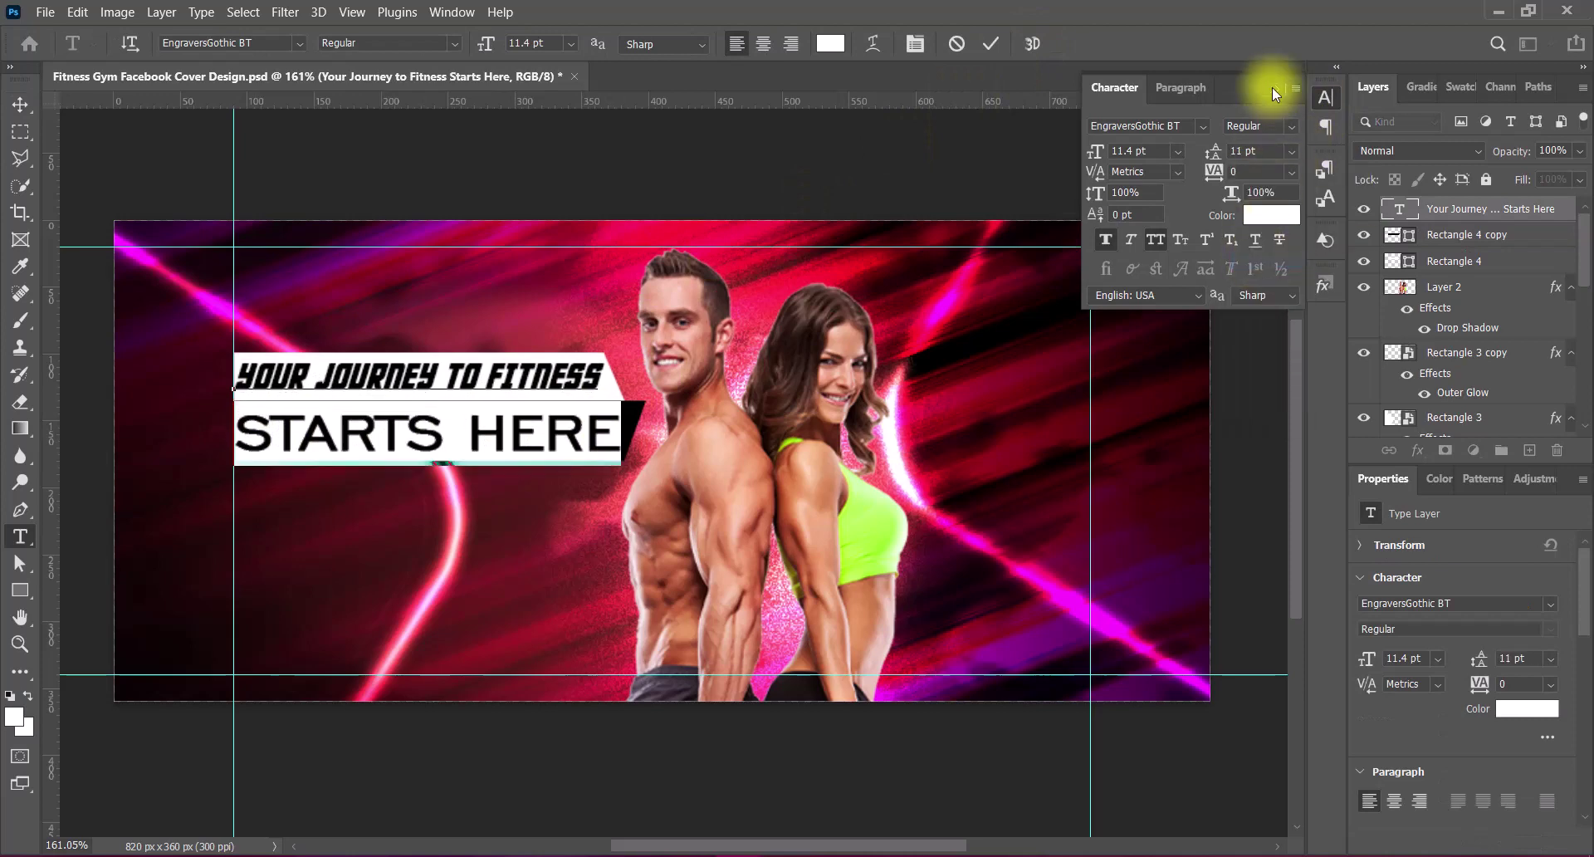
key(ctrl+Return)
key(v)
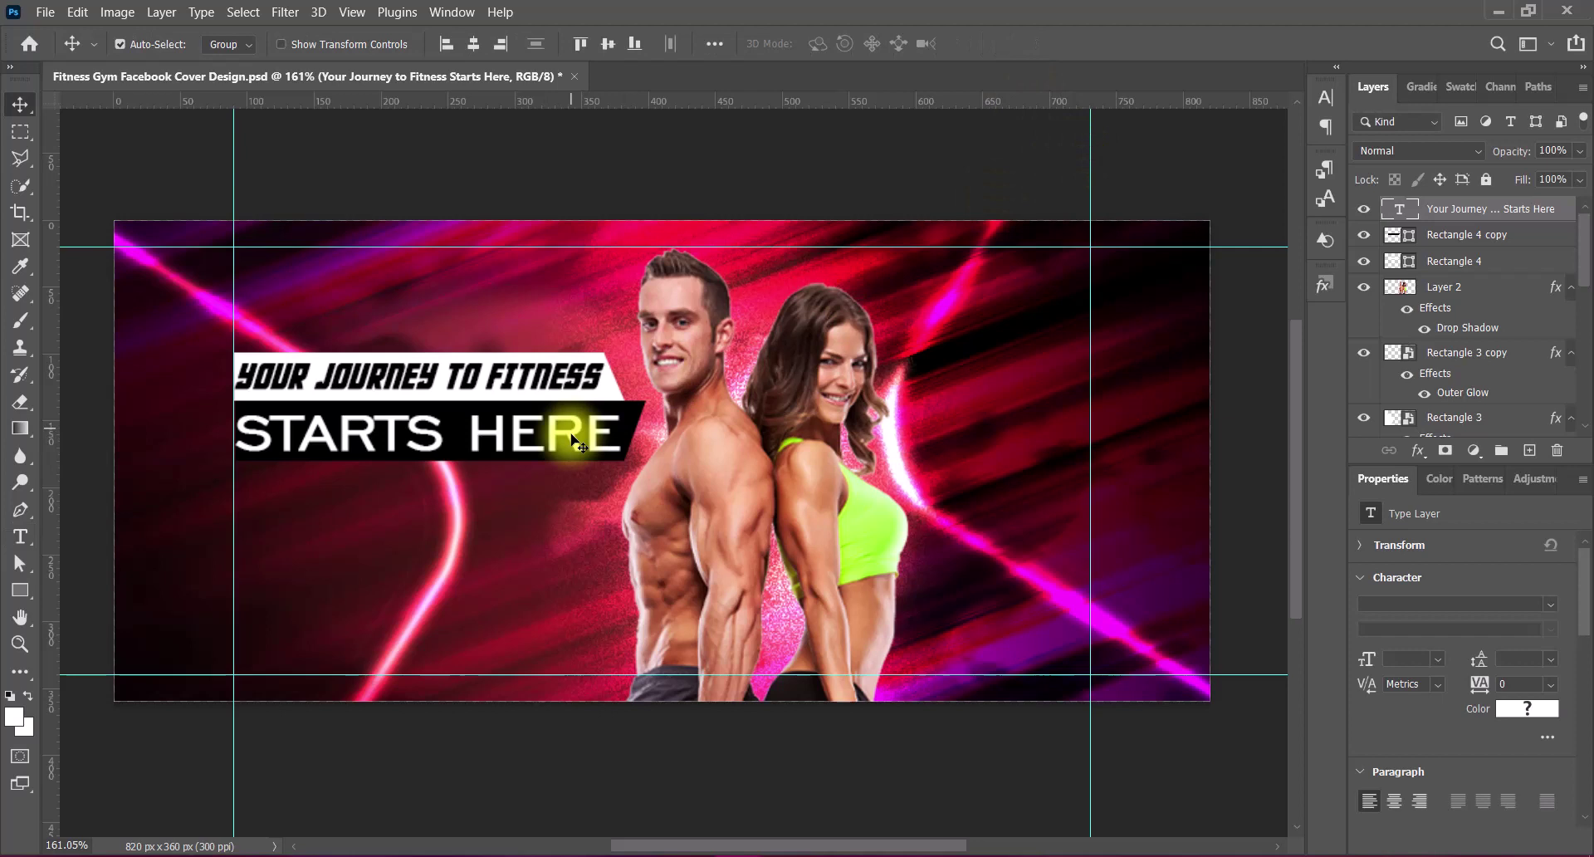
- Readjust the STARTS HERE line spacing to raise it slightly within the black banner
double_click(481, 428)
drag(241, 437, 619, 428)
click(1325, 98)
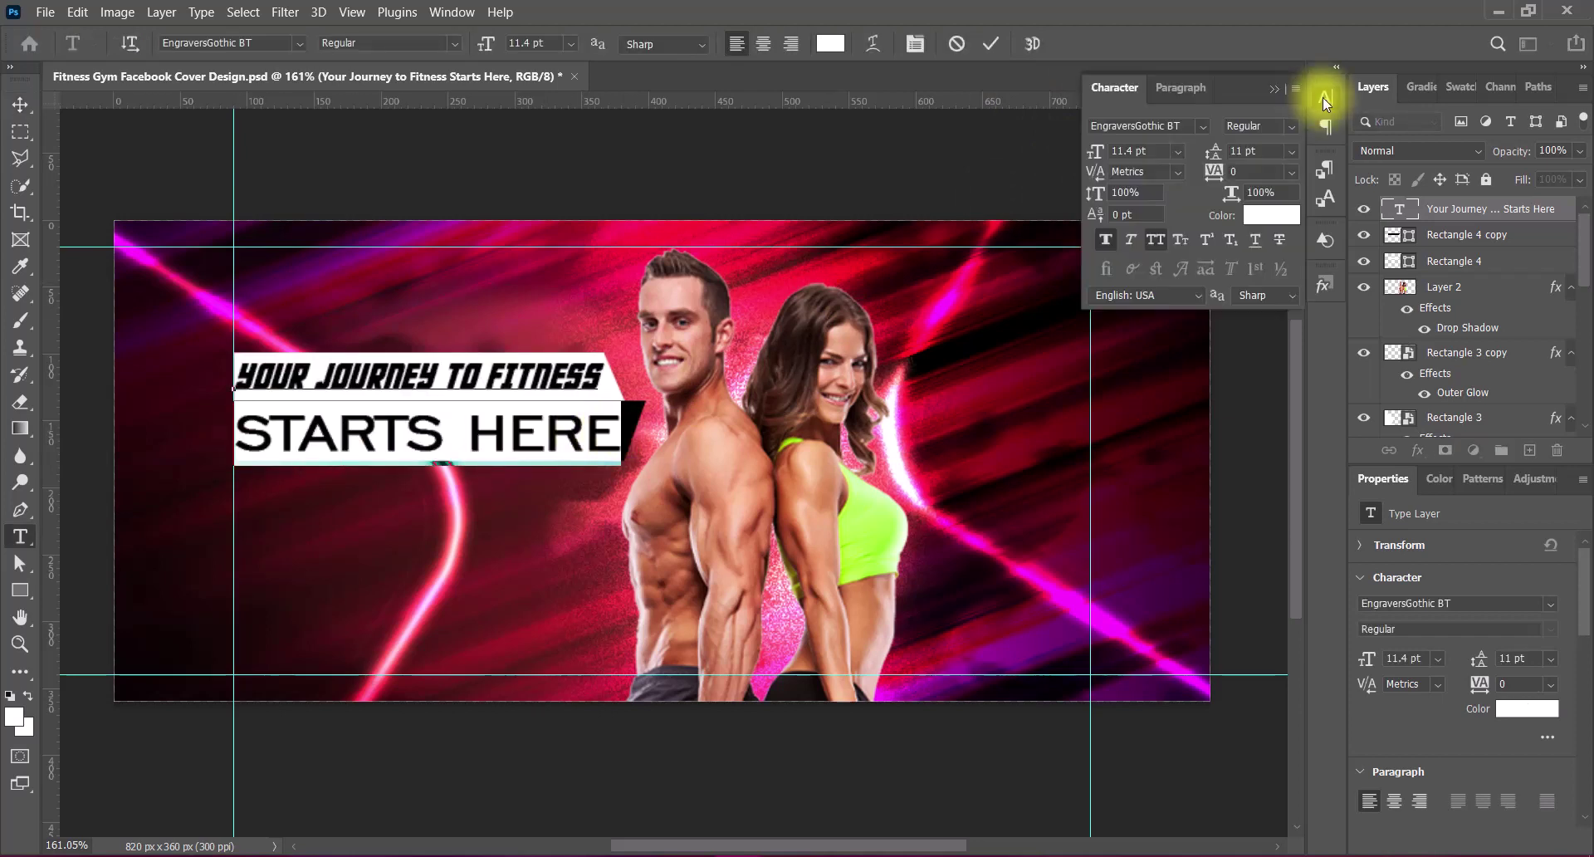
click(1292, 150)
click(1269, 239)
click(1273, 89)
key(ctrl+Return)
key(v)
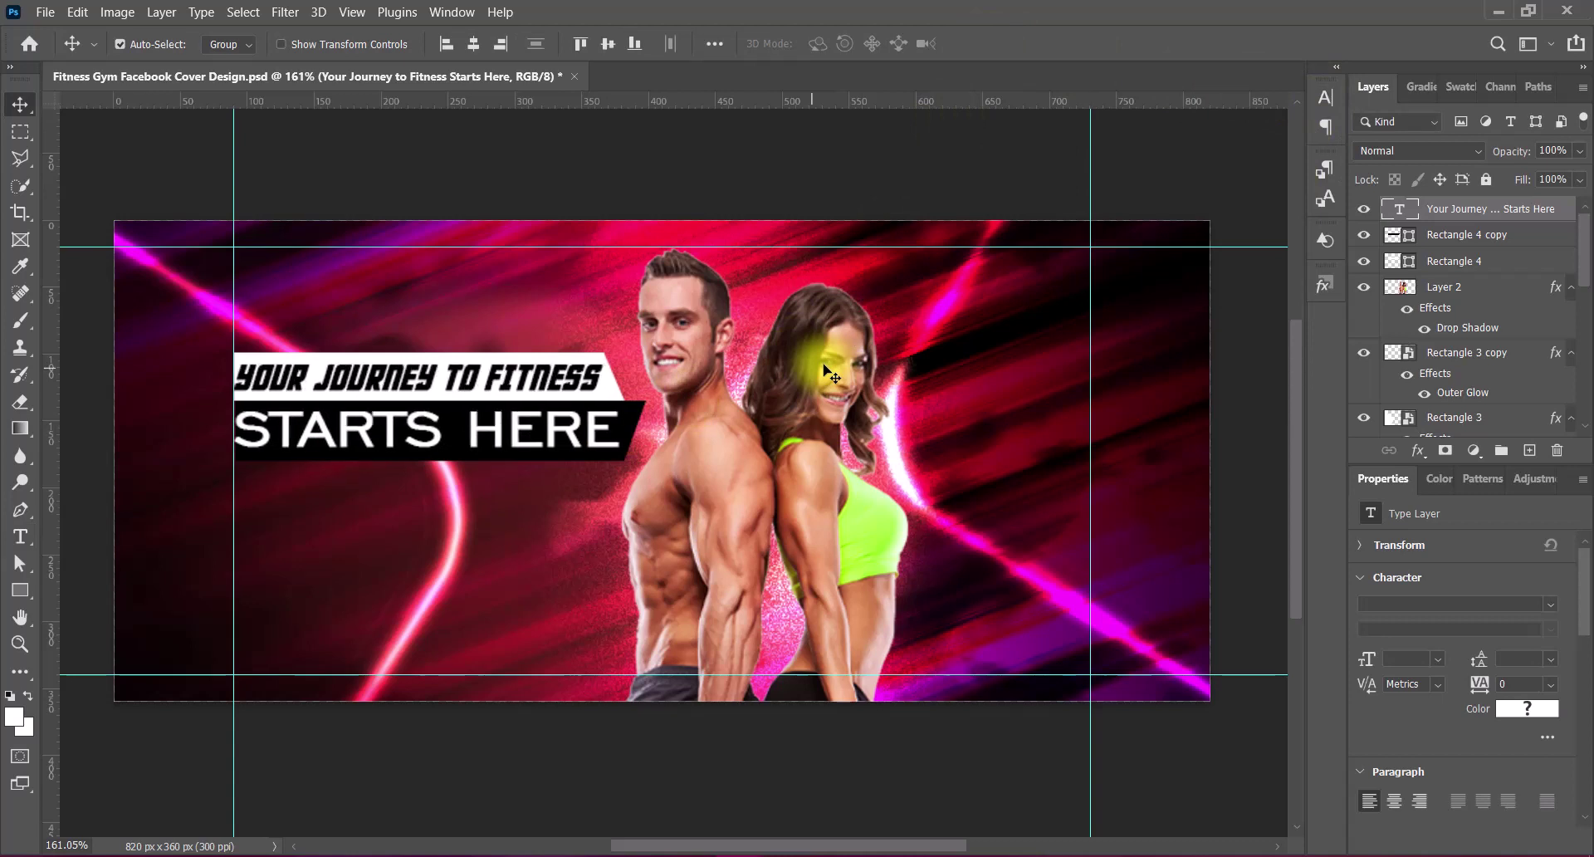
- Widen the white top banner to the right
click(621, 401)
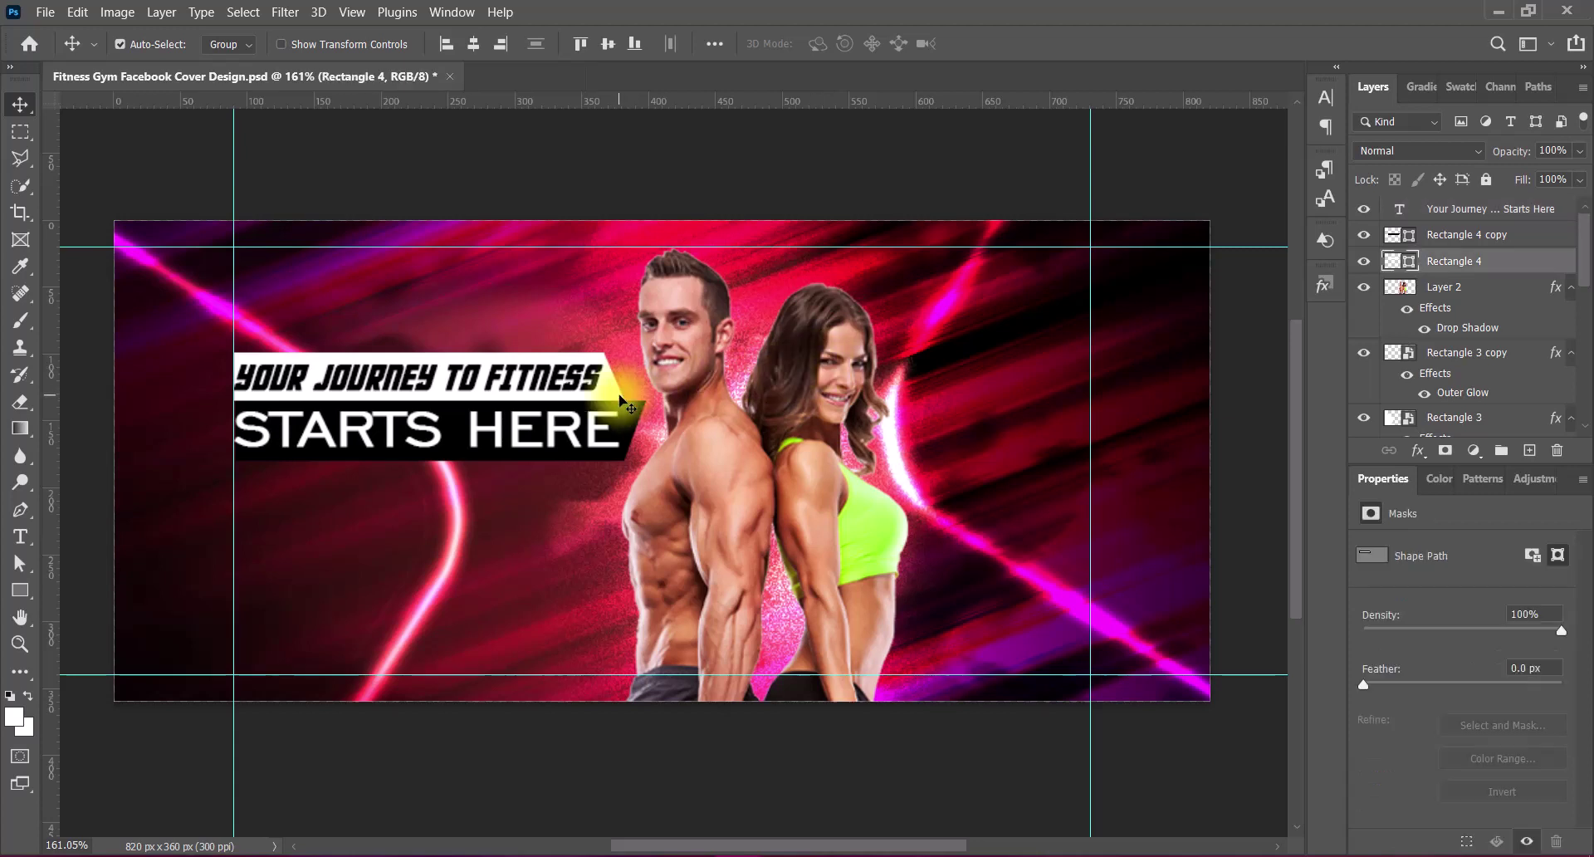
key(ctrl+t)
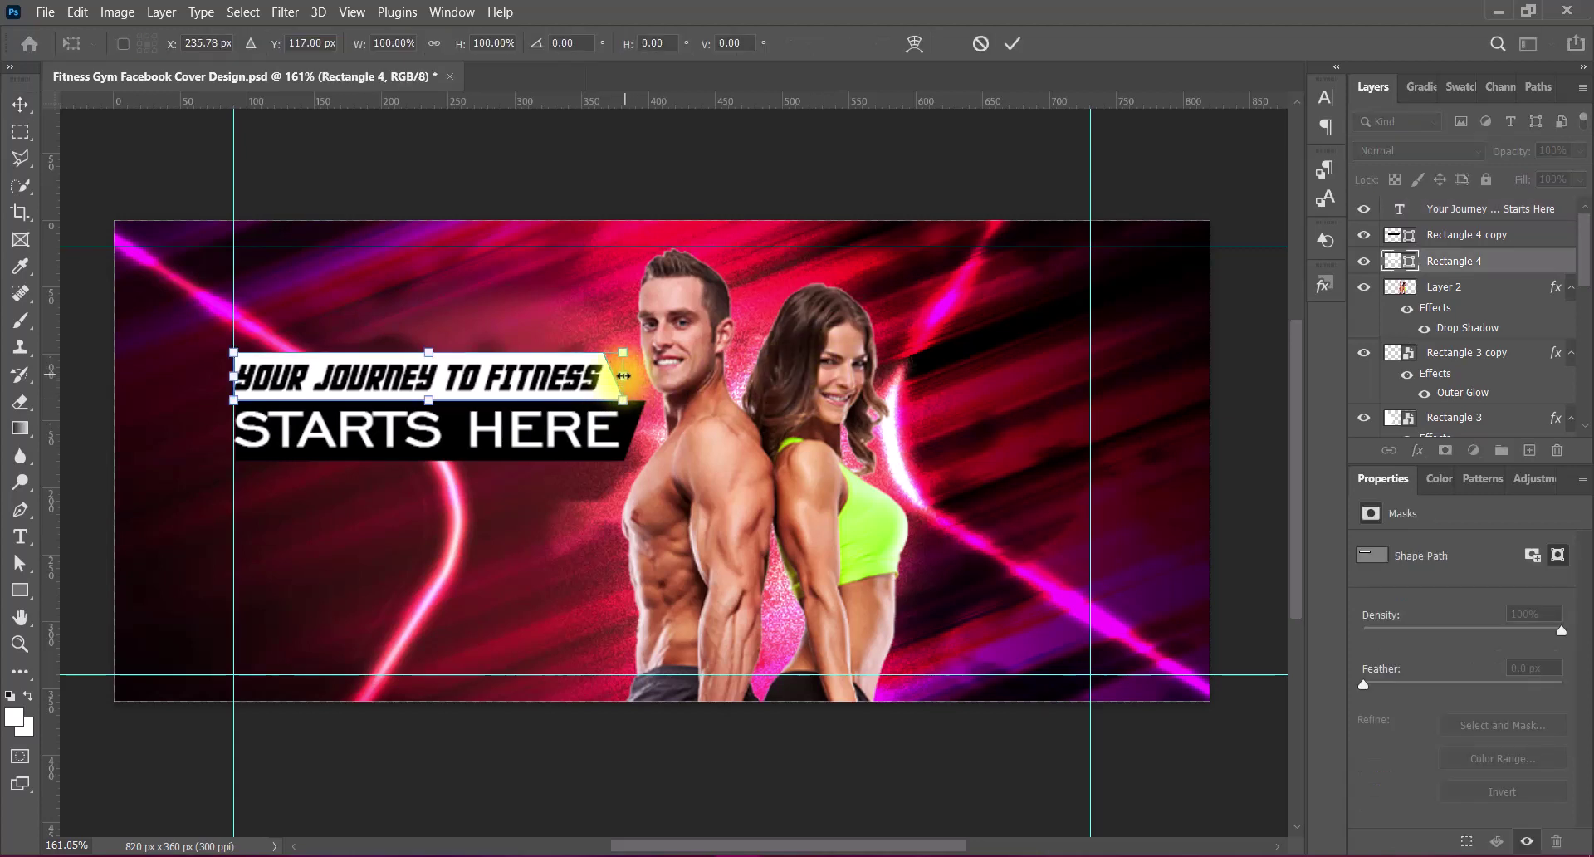
drag(622, 376, 643, 374)
key(Return)
click(1243, 427)
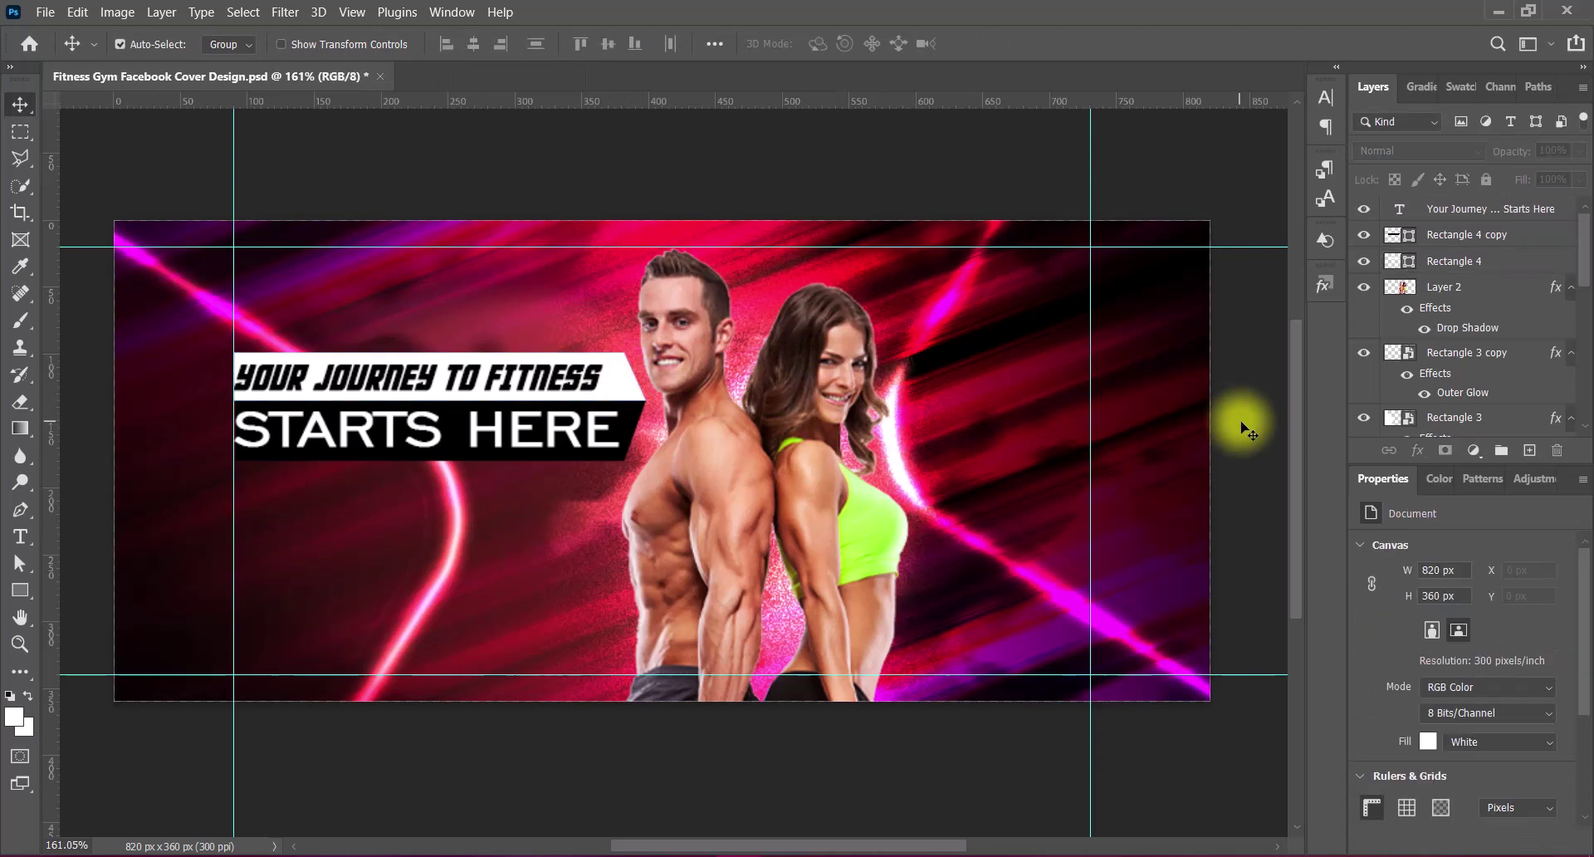
- Increase the font size of the word FITNESS in the top headline line
double_click(591, 390)
click(608, 375)
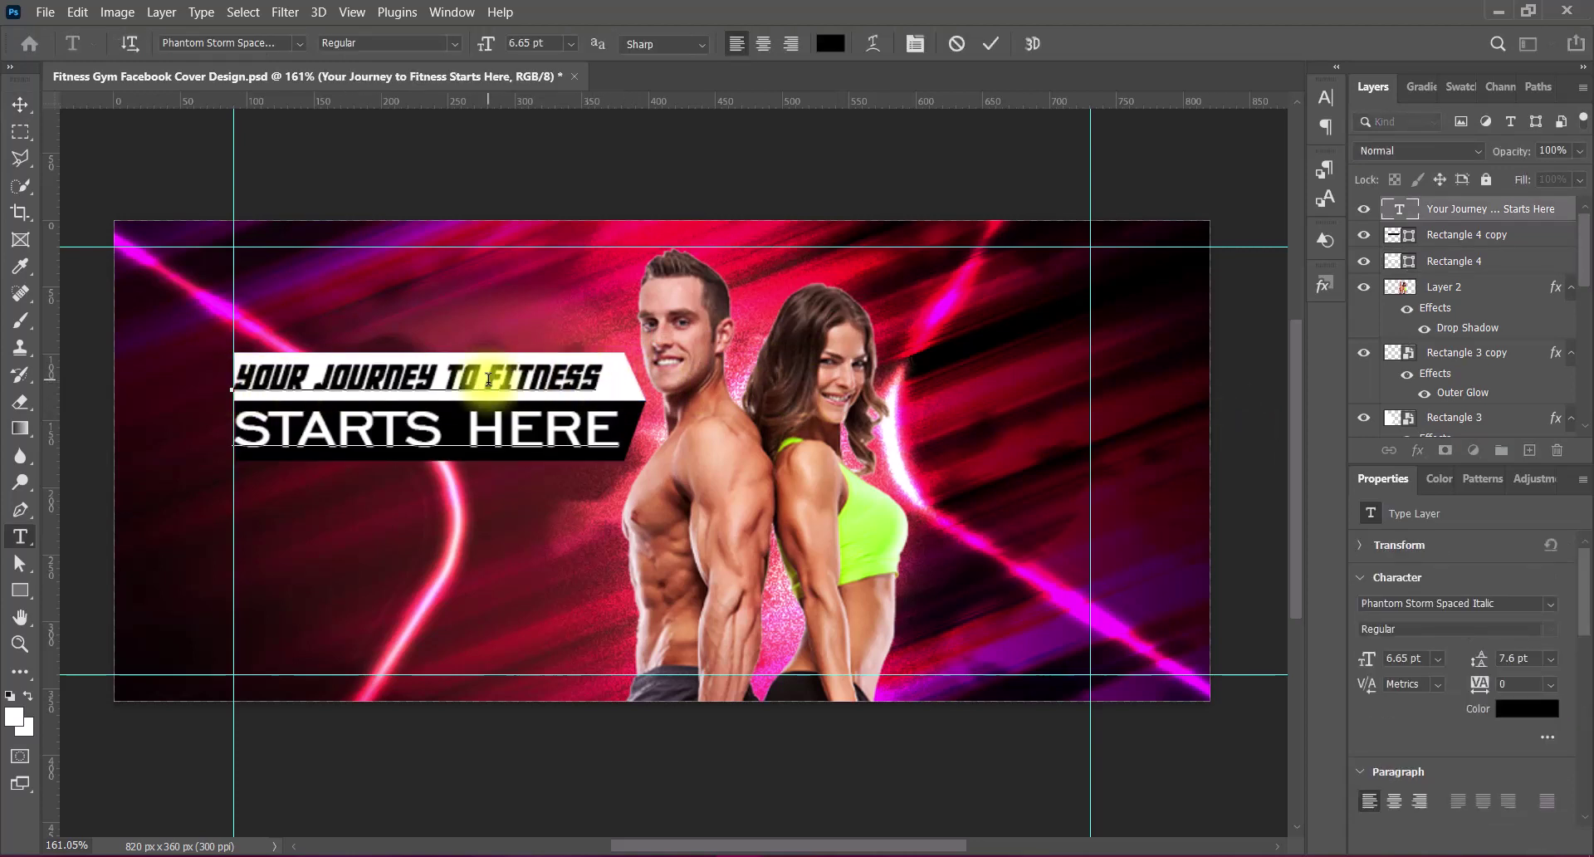
double_click(604, 380)
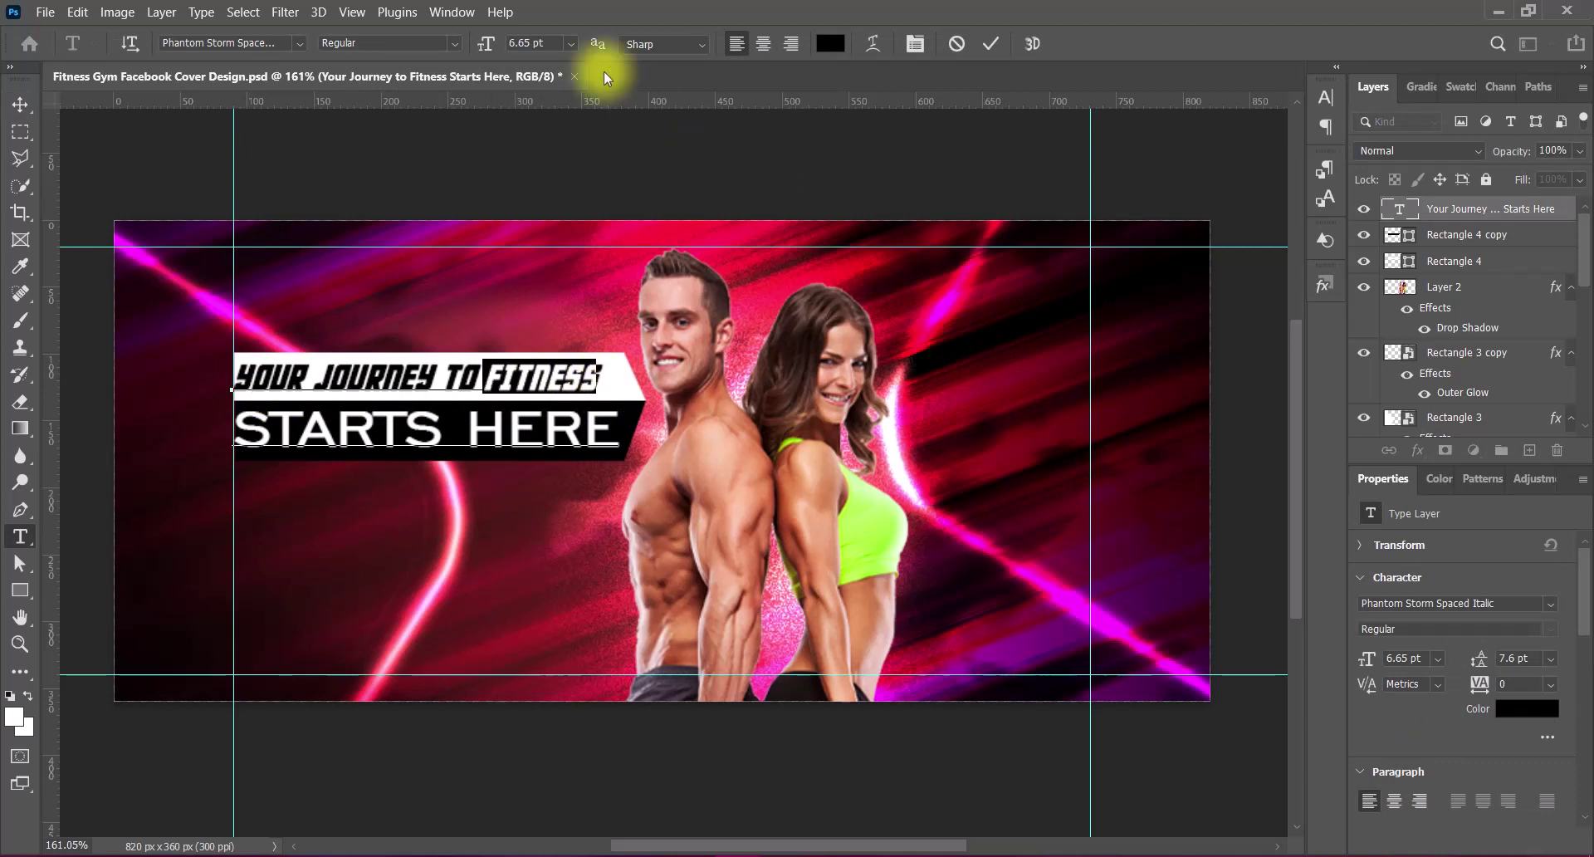
click(571, 44)
click(556, 105)
click(991, 43)
- Nudge the couple photo left and right with arrow keys, settling it at X 440 px, Y 21 px
key(v)
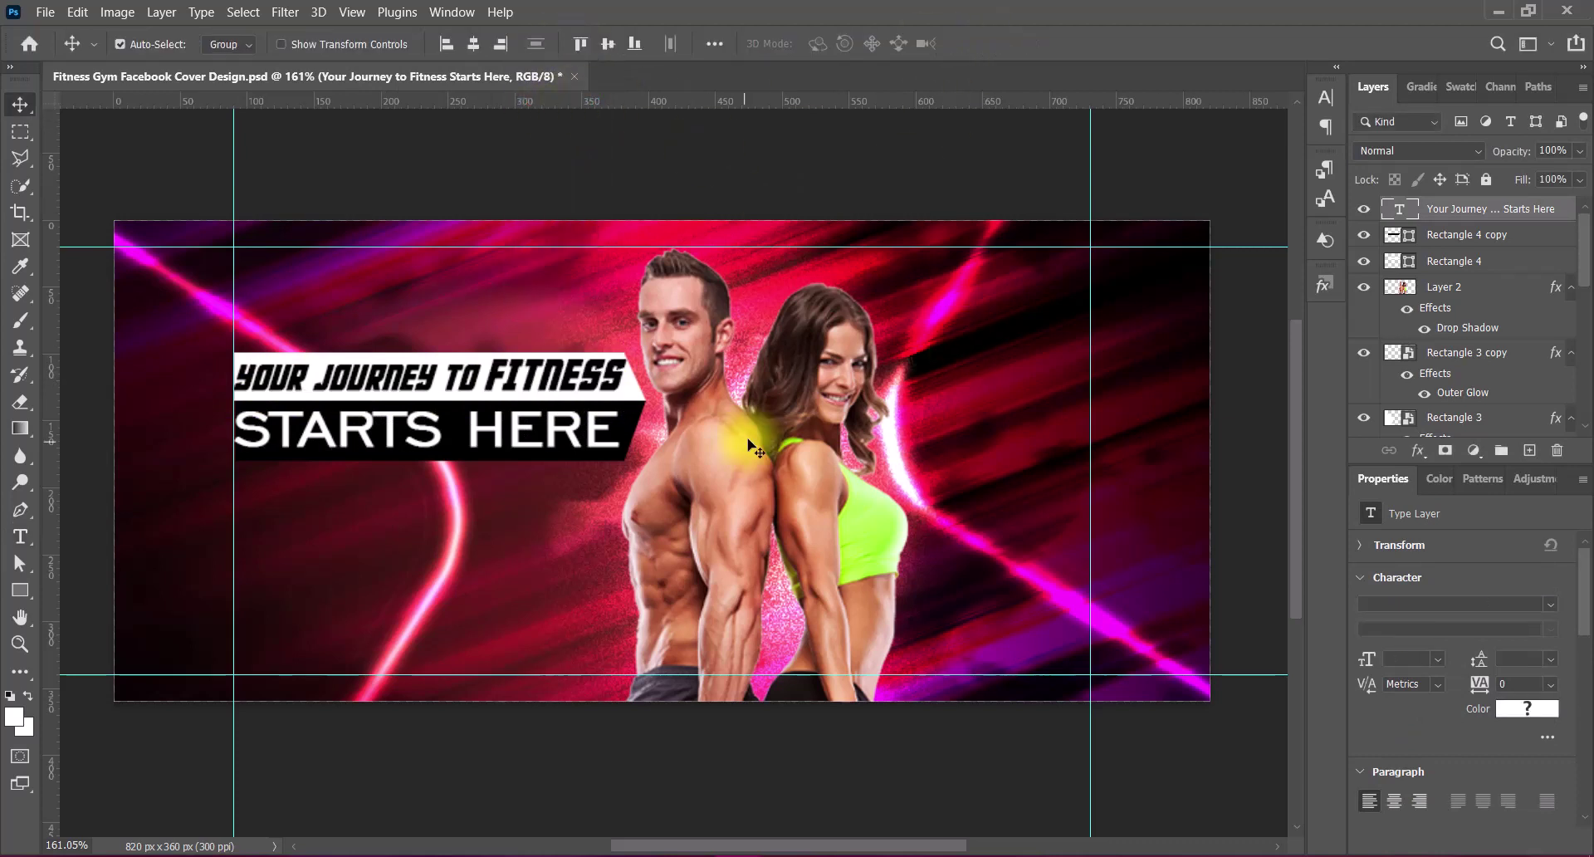
click(816, 514)
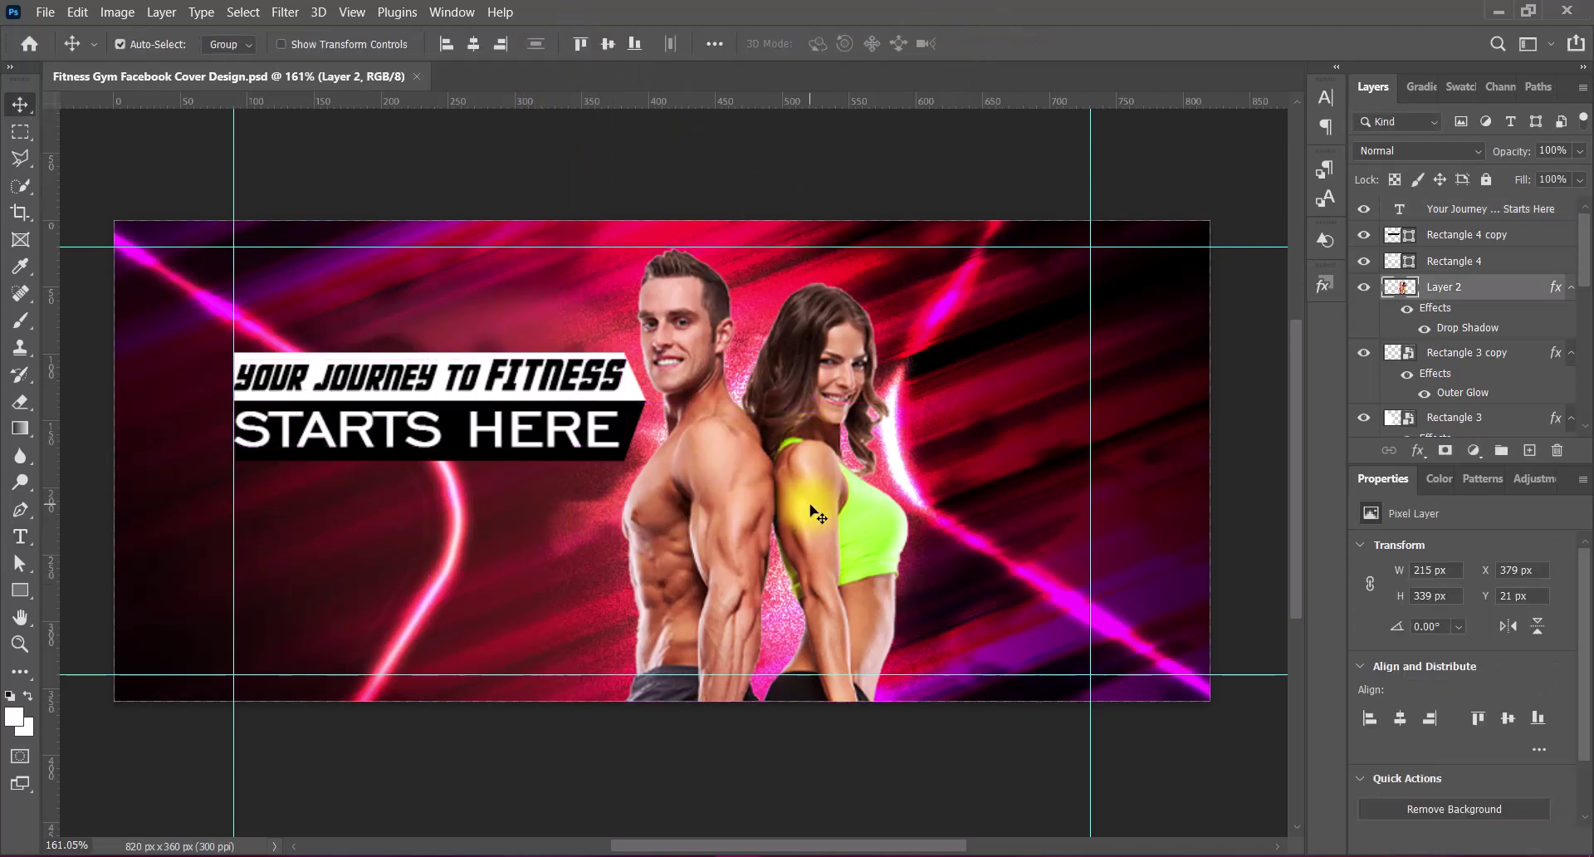
key(Right)
key(Right)
key(Right)
key(Right)
key(Right)
key(Right)
key(Right)
key(Right)
key(Right)
key(Right)
key(Right)
key(Right)
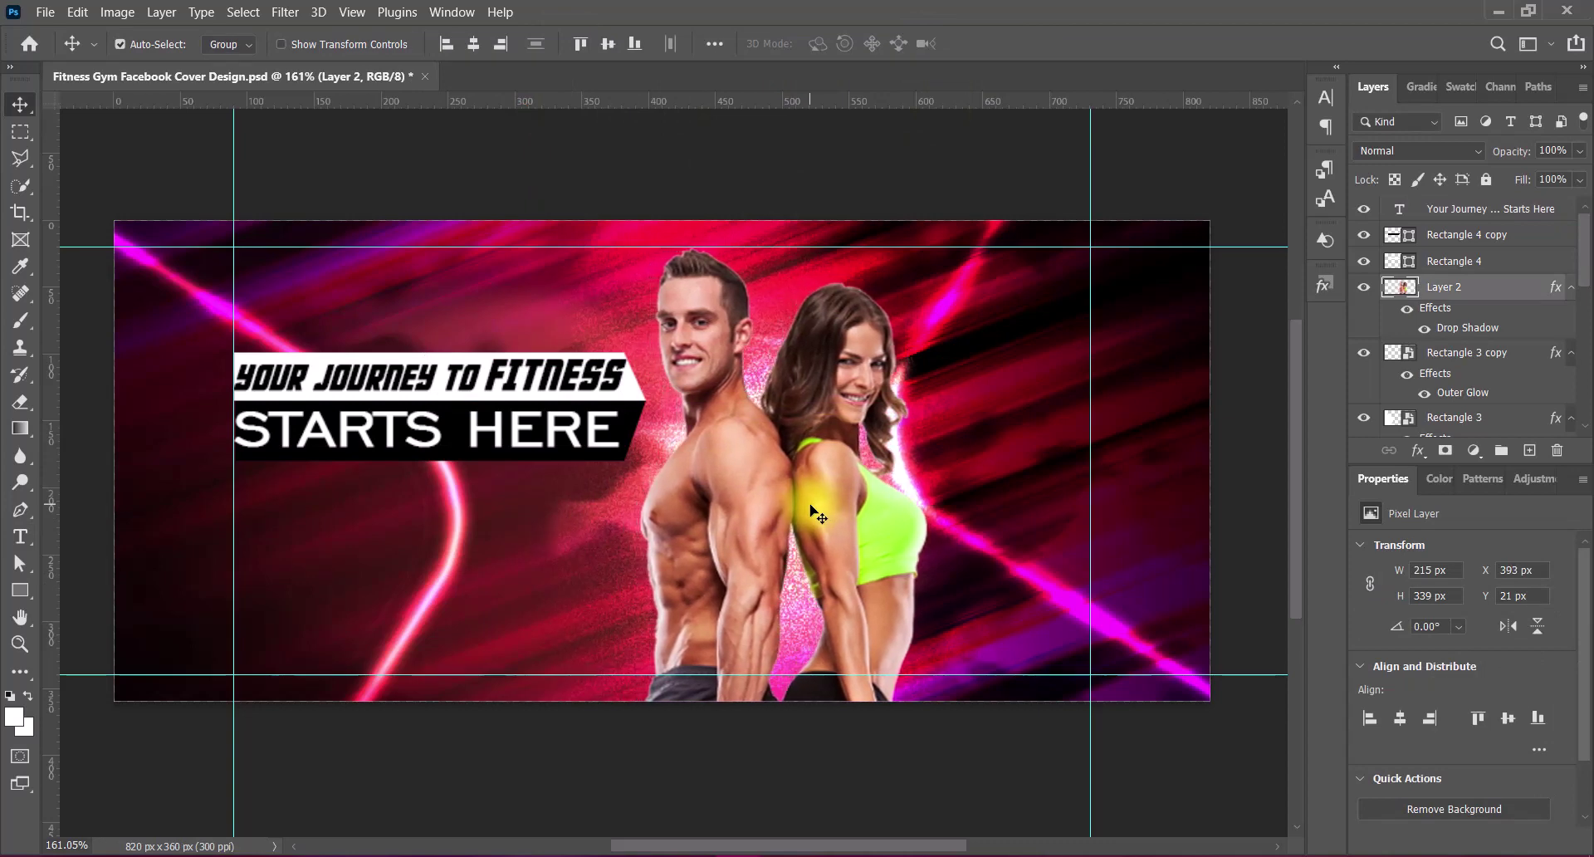
key(Right)
key(Right)
key(Right)
key(Right)
key(Right)
key(Right)
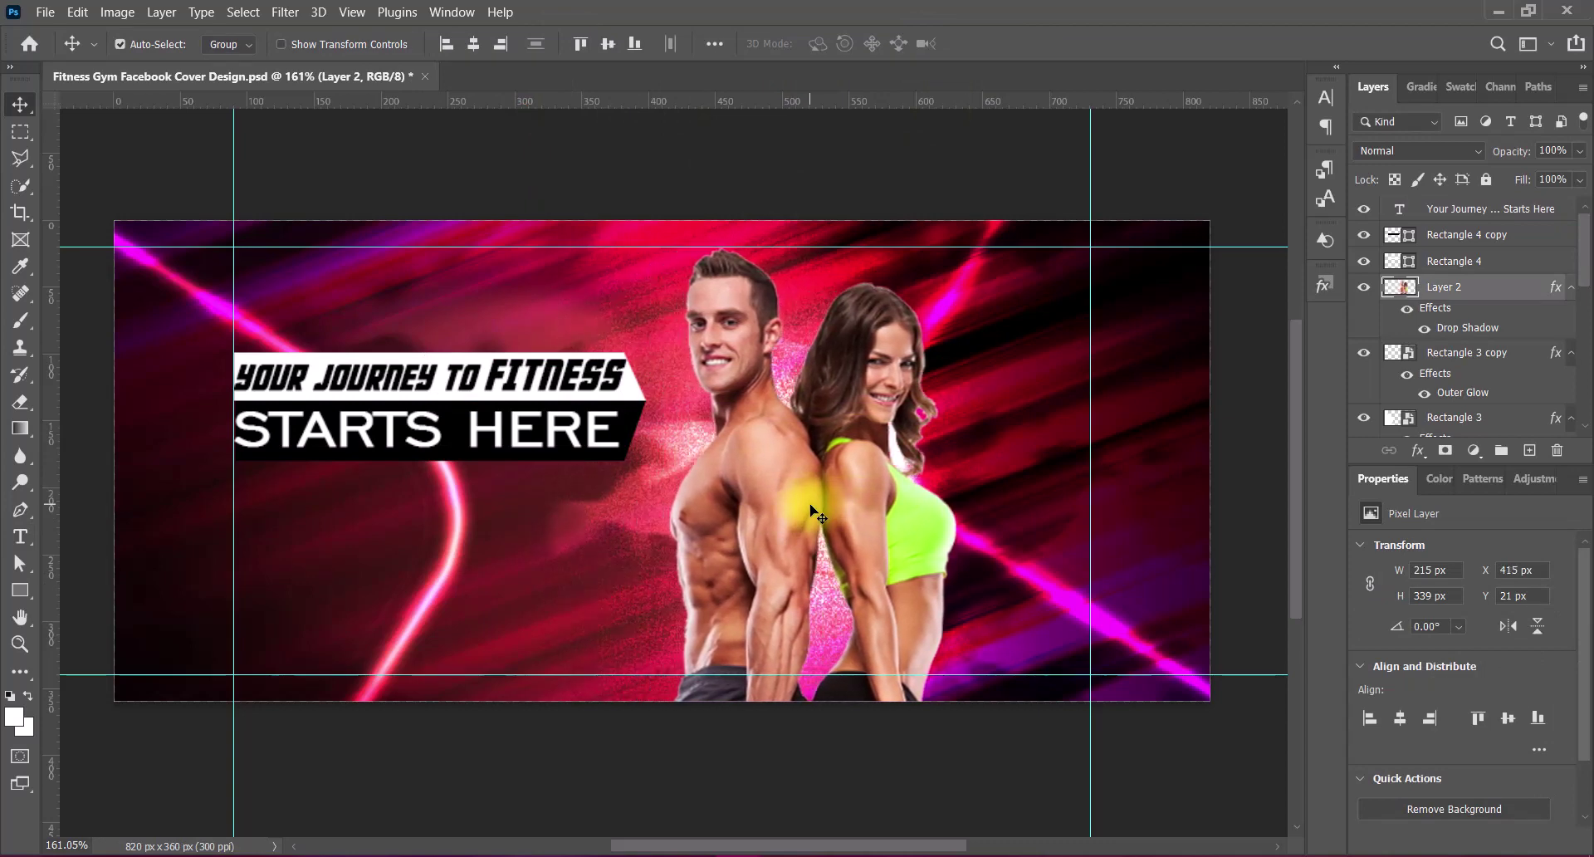
key(Left)
key(Left)
key(Left)
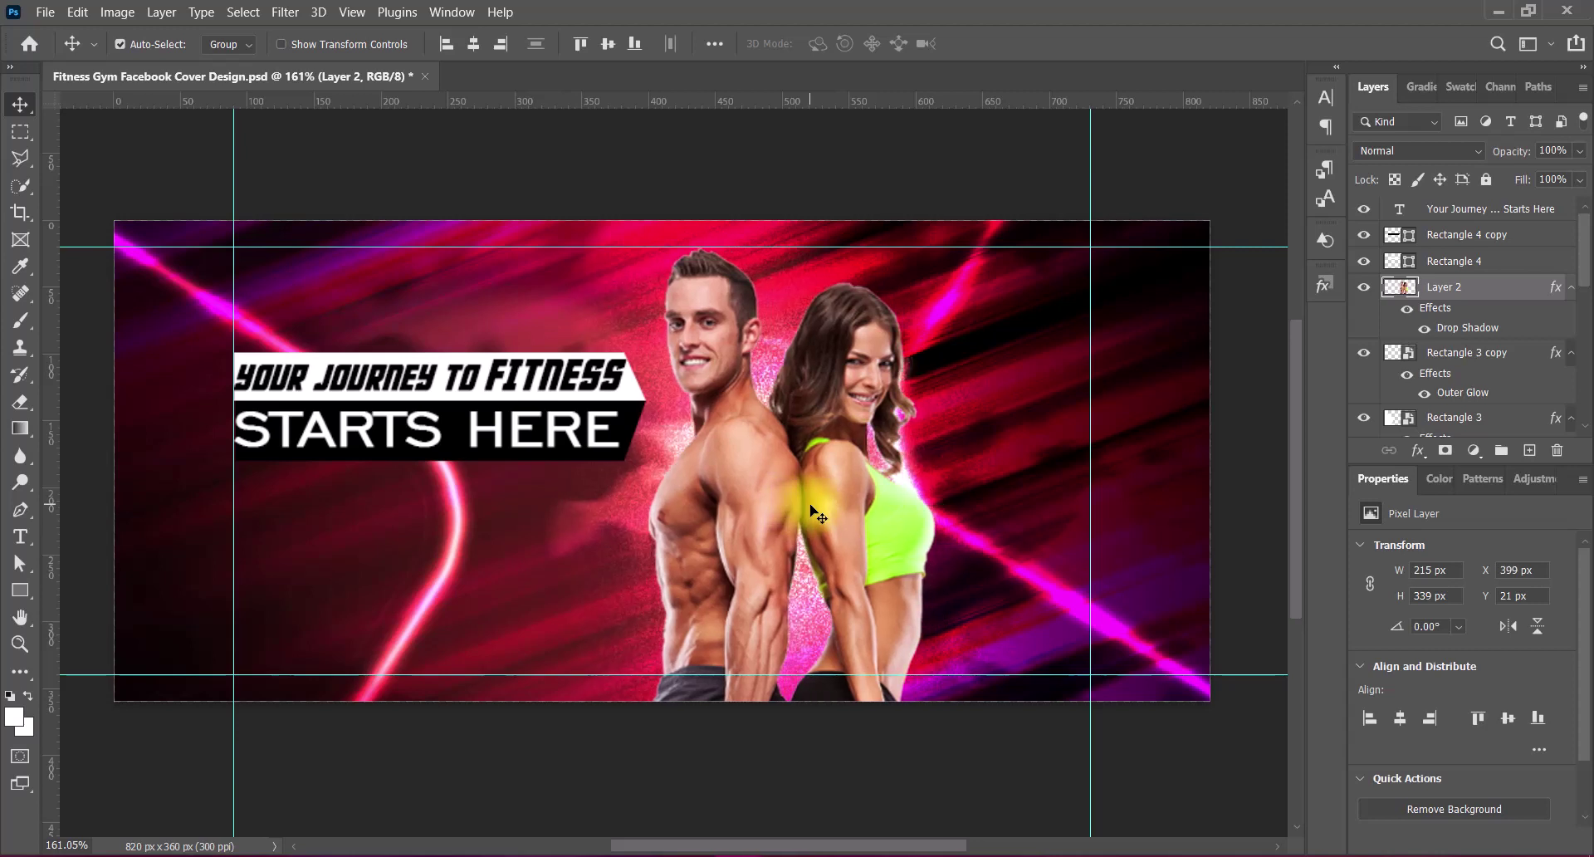
key(Right)
key(Right)
key(Right)
key(Left)
key(Left)
key(Left)
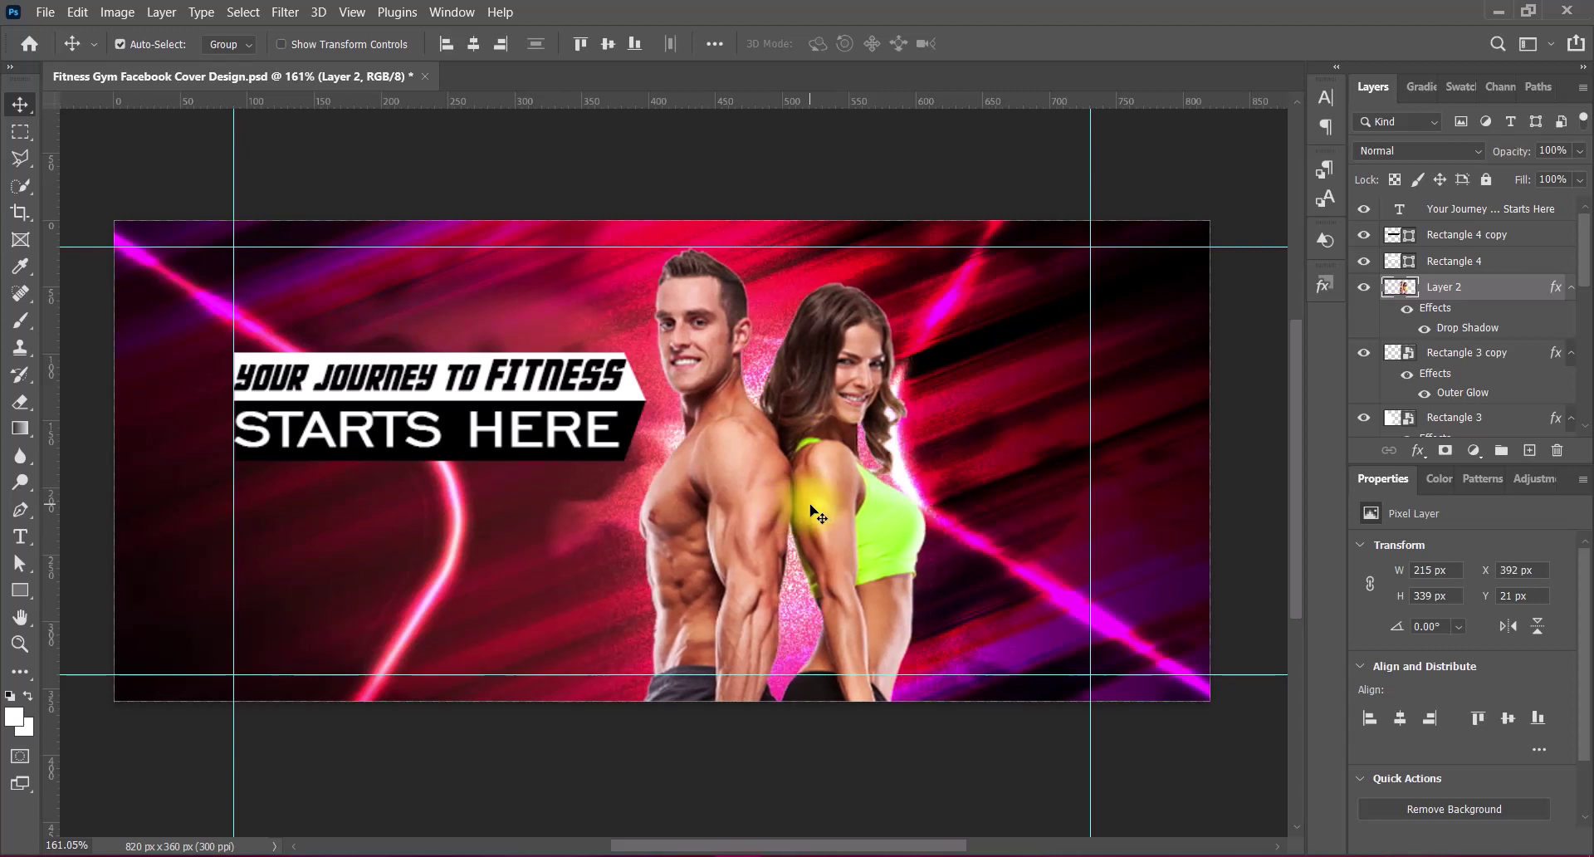
key(Right)
key(Right)
key(Right)
key(Right)
key(Right)
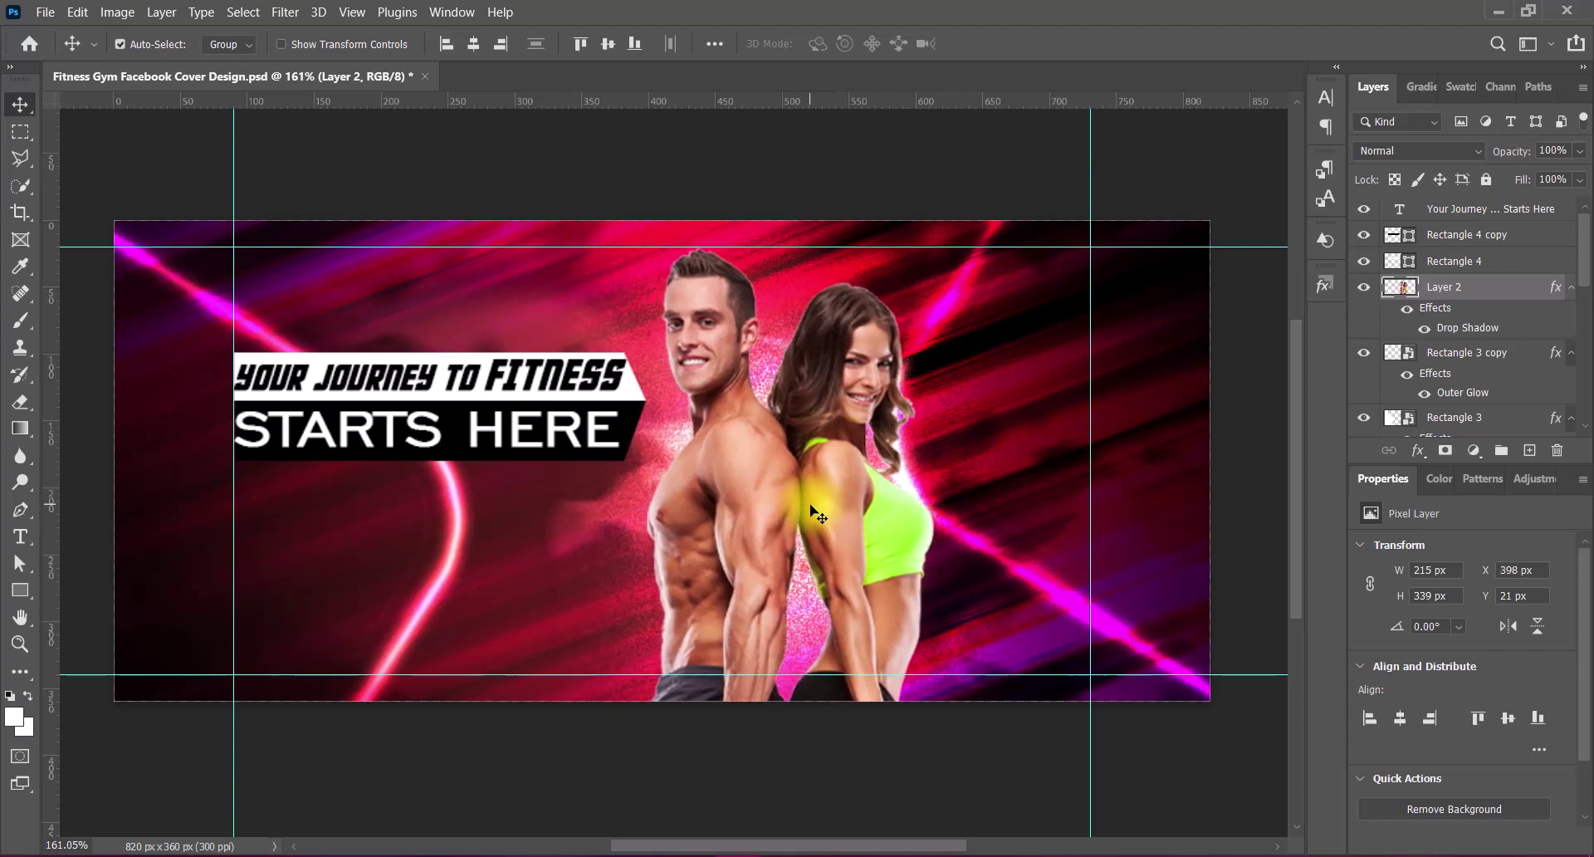
key(Left)
key(Left)
key(Left)
key(Left)
key(Left)
key(Left)
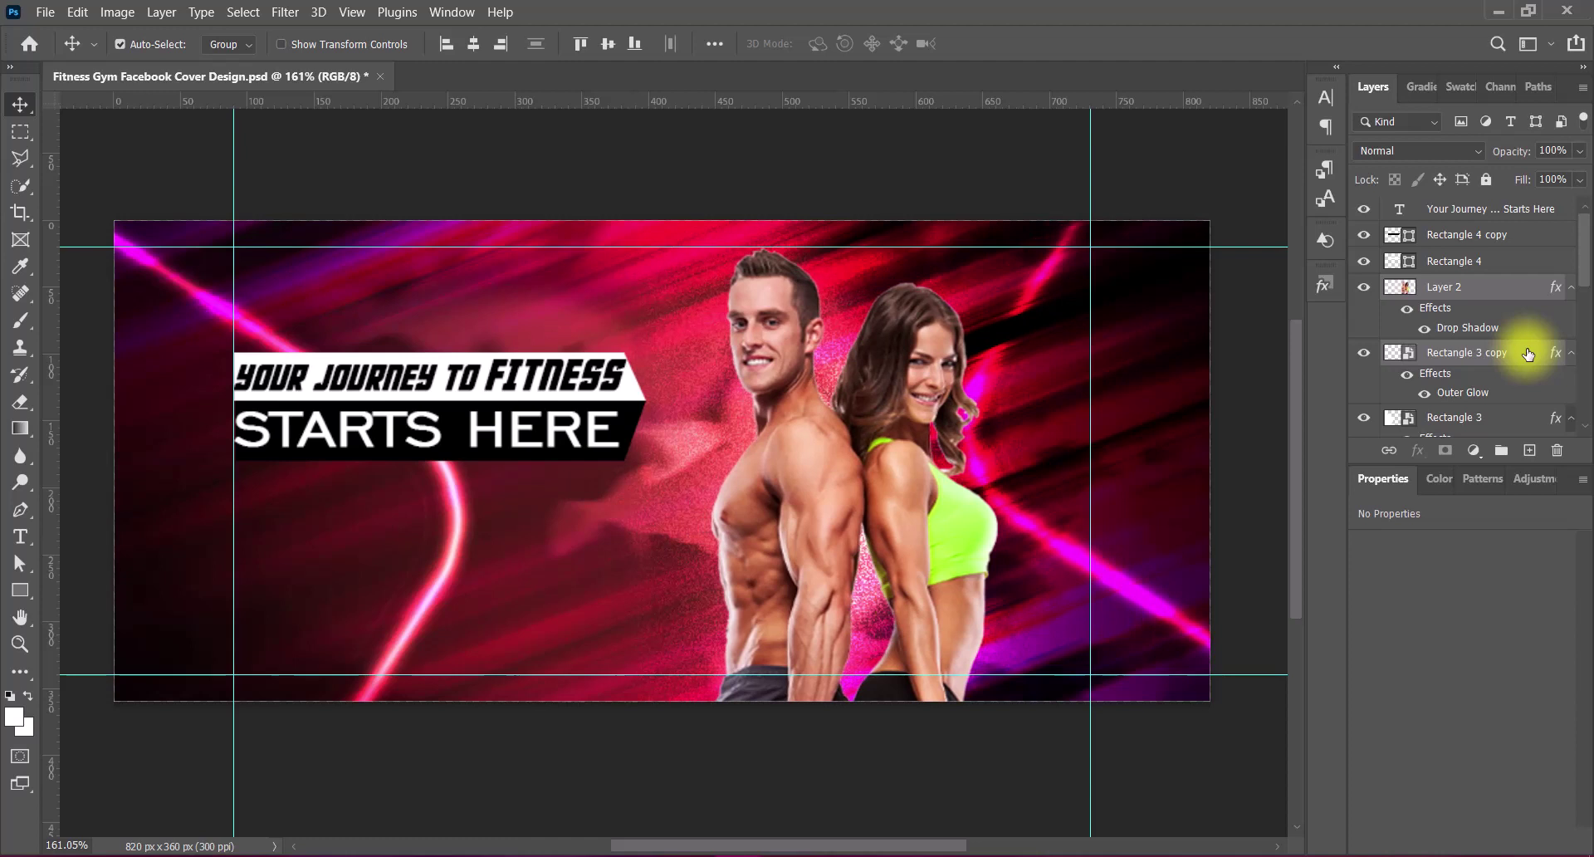
key(ctrl+z)
key(ctrl+z)
key(ctrl+z)
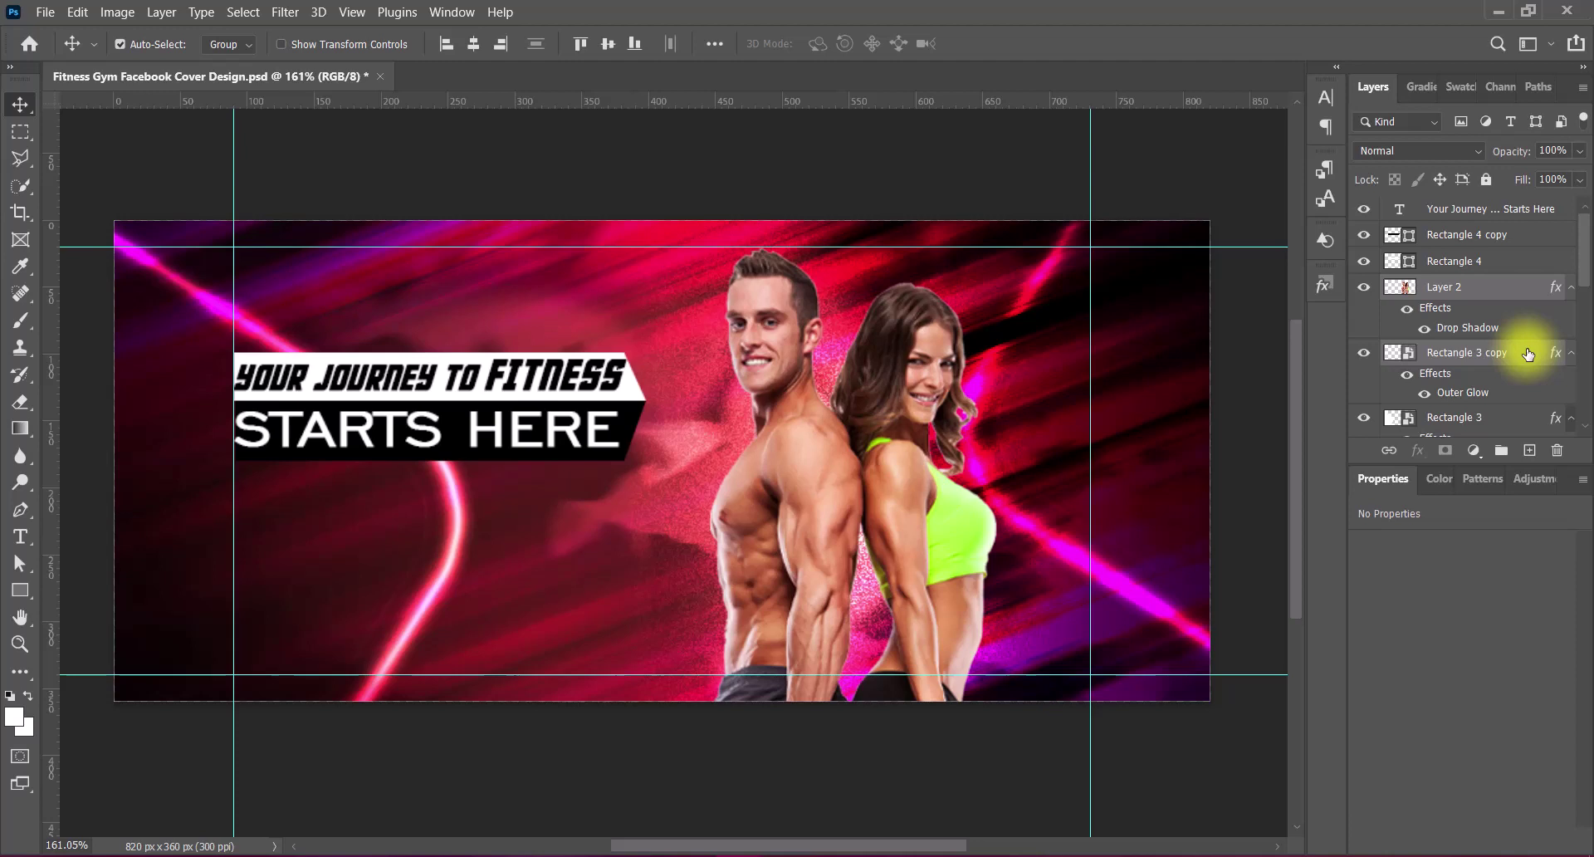
key(ctrl+shift+z)
key(ctrl+shift+z)
key(ctrl+shift+z)
key(ctrl+shift+z)
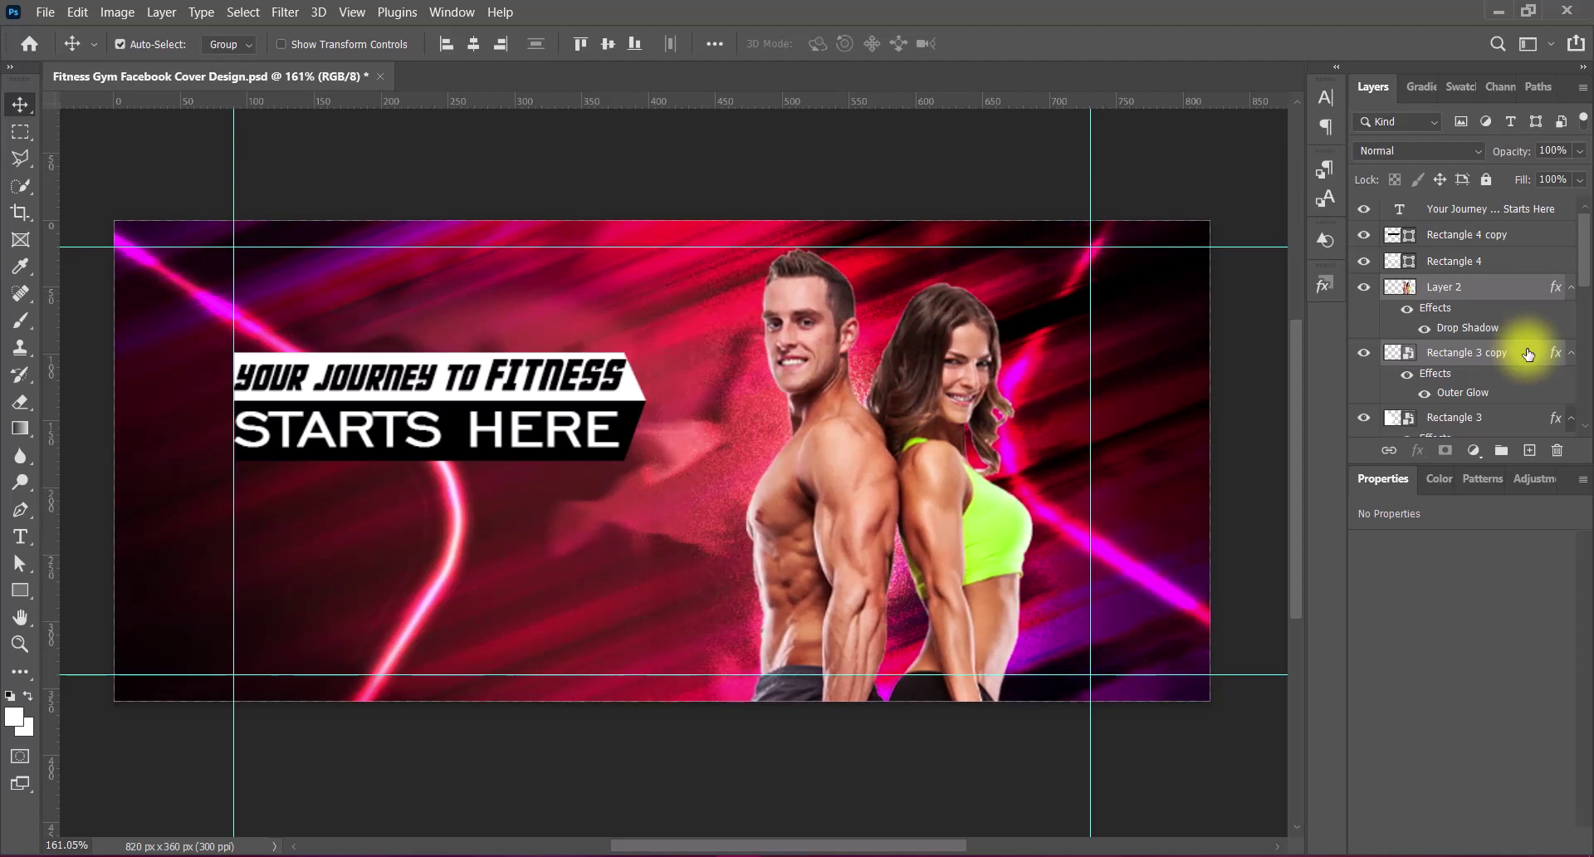
key(ctrl+z)
key(ctrl+z)
click(1246, 533)
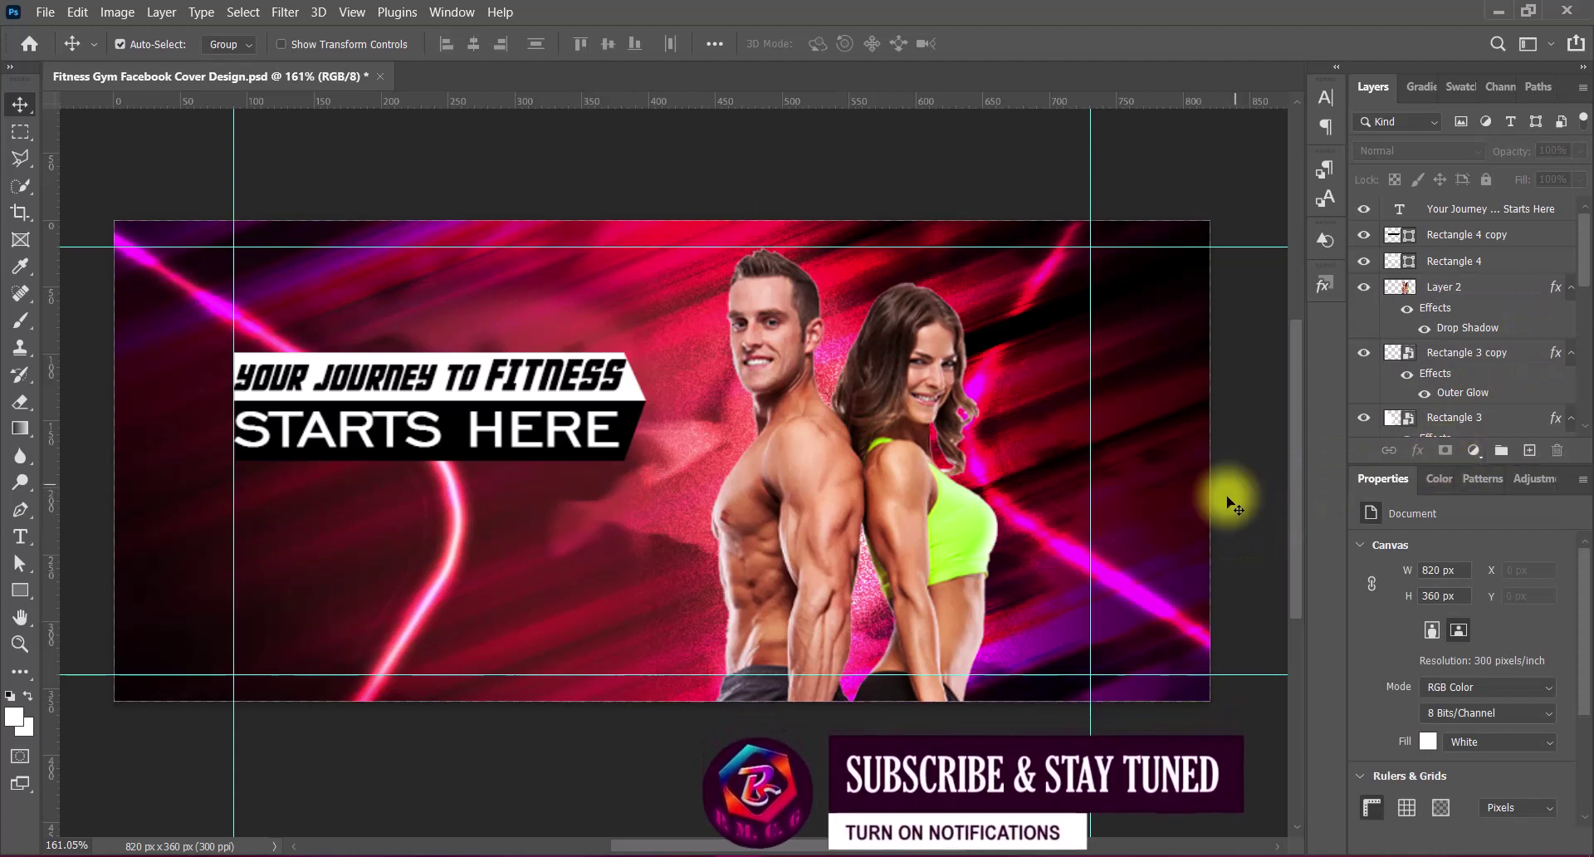
click(1058, 519)
- Shift the couple photo 5 px left, scale the headline and banners to about 110%, and save
drag(957, 567, 950, 567)
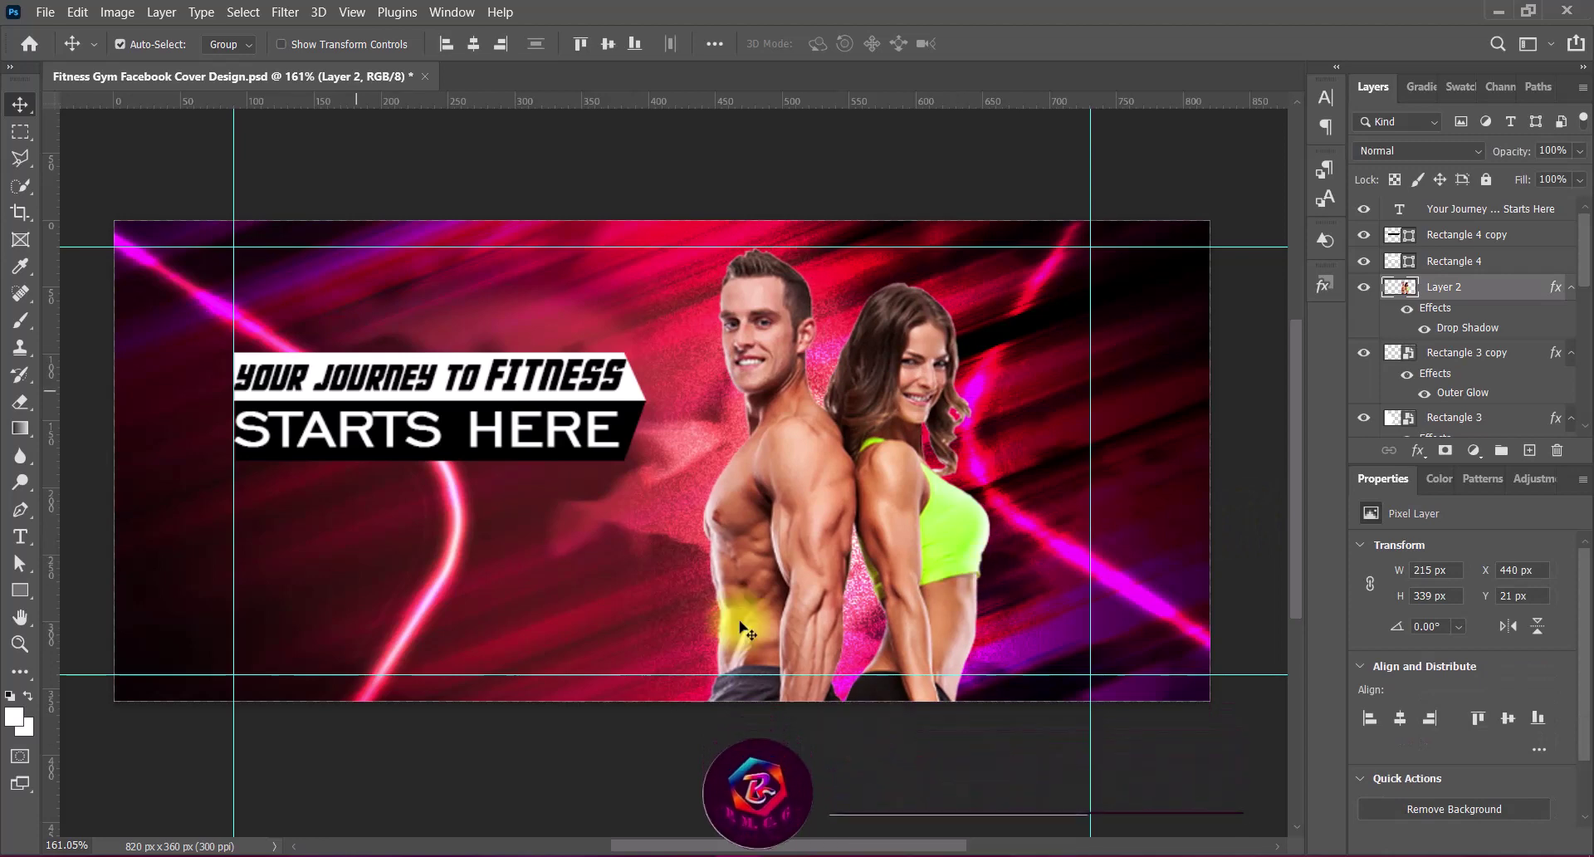
click(463, 374)
shift+click(1487, 261)
key(ctrl+t)
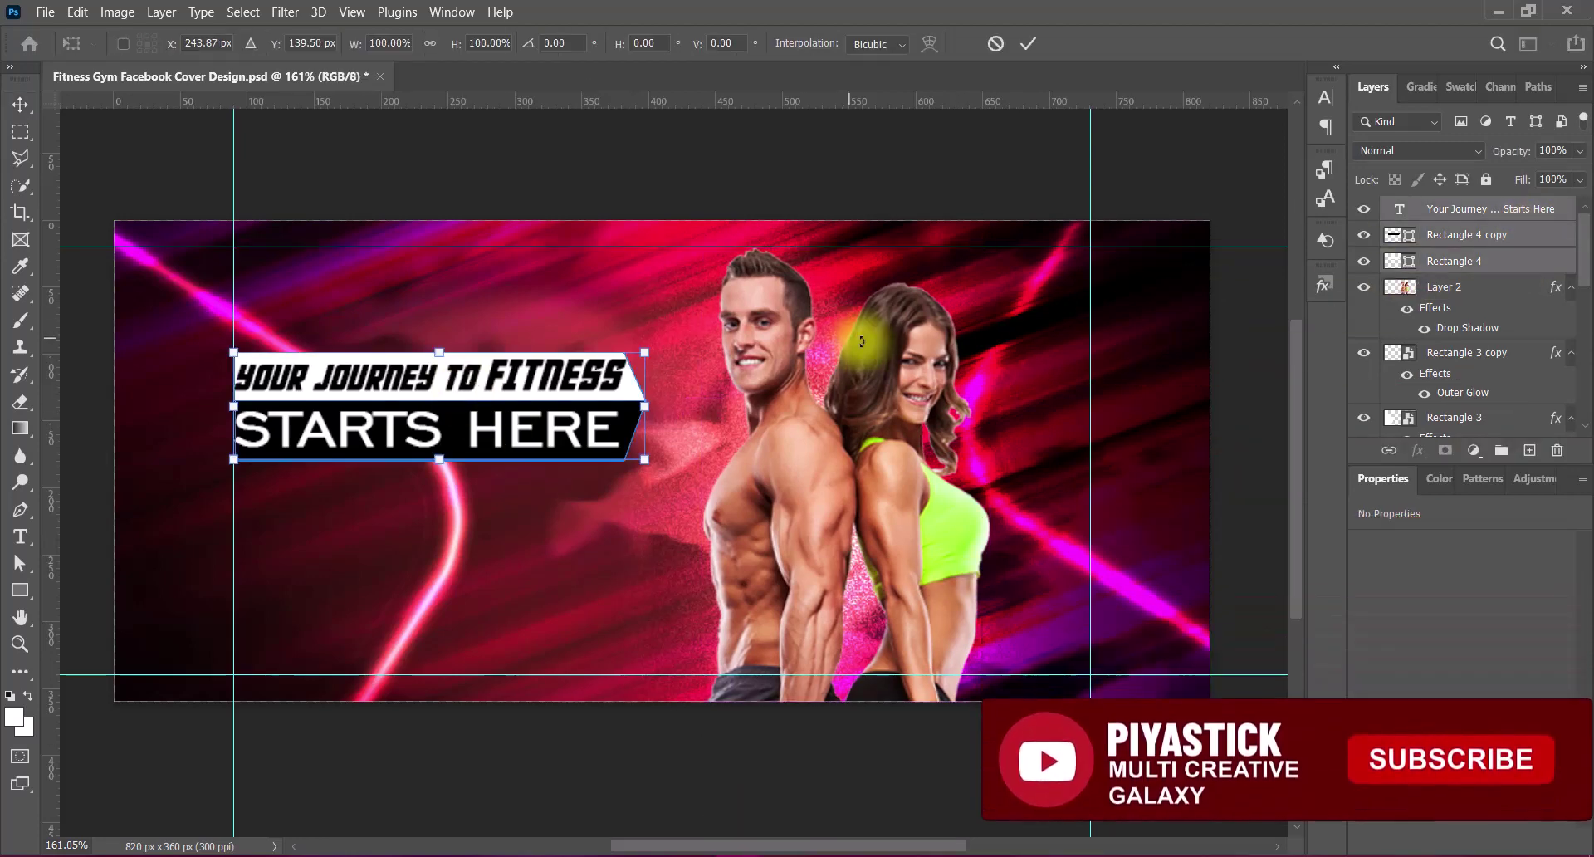
drag(645, 406, 687, 419)
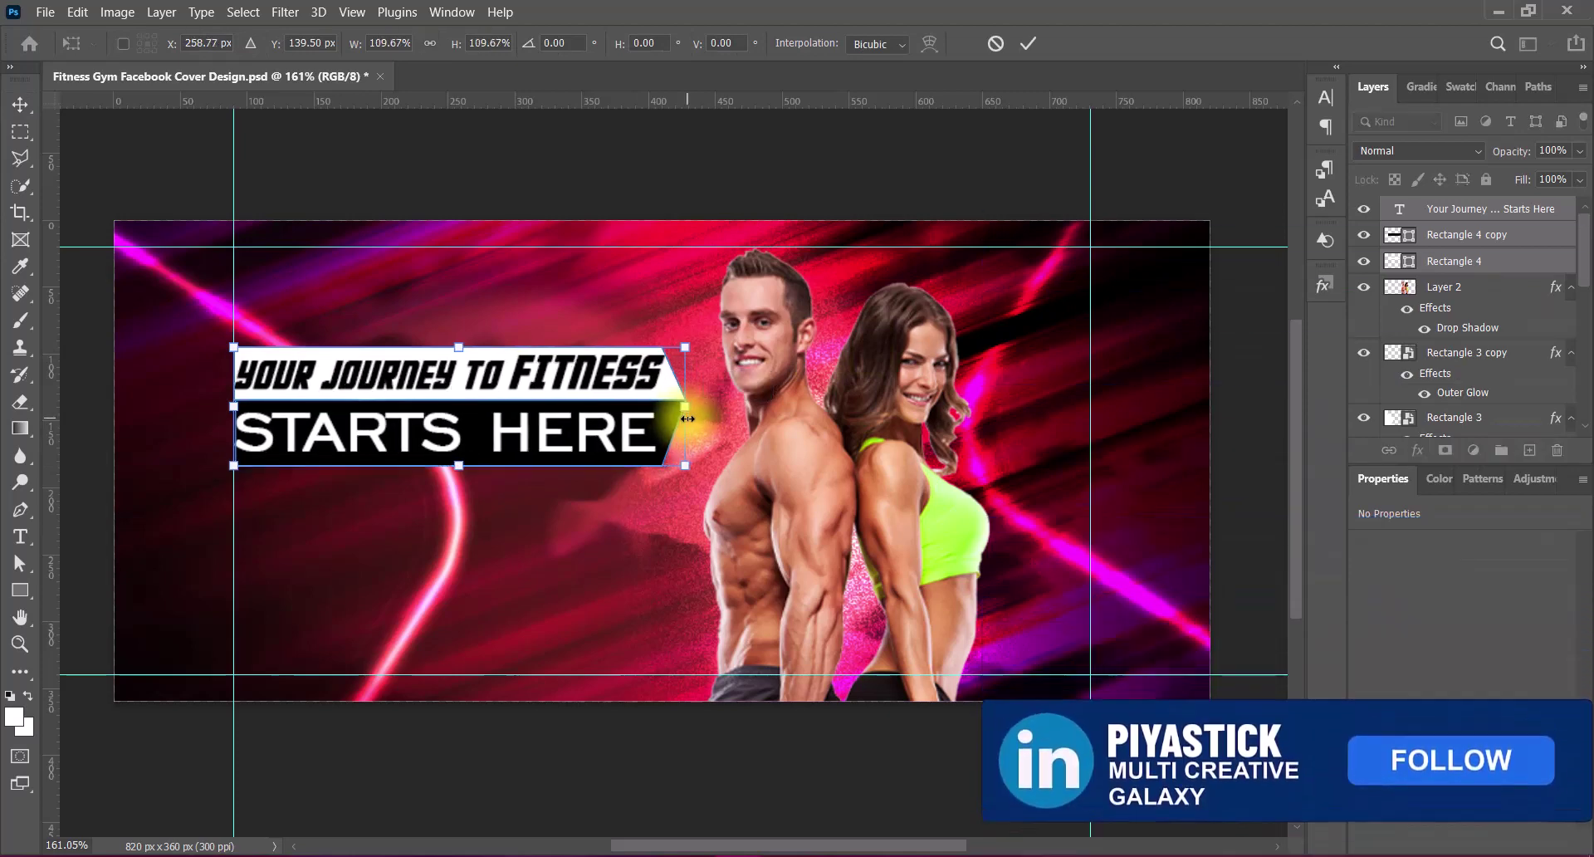
double_click(548, 426)
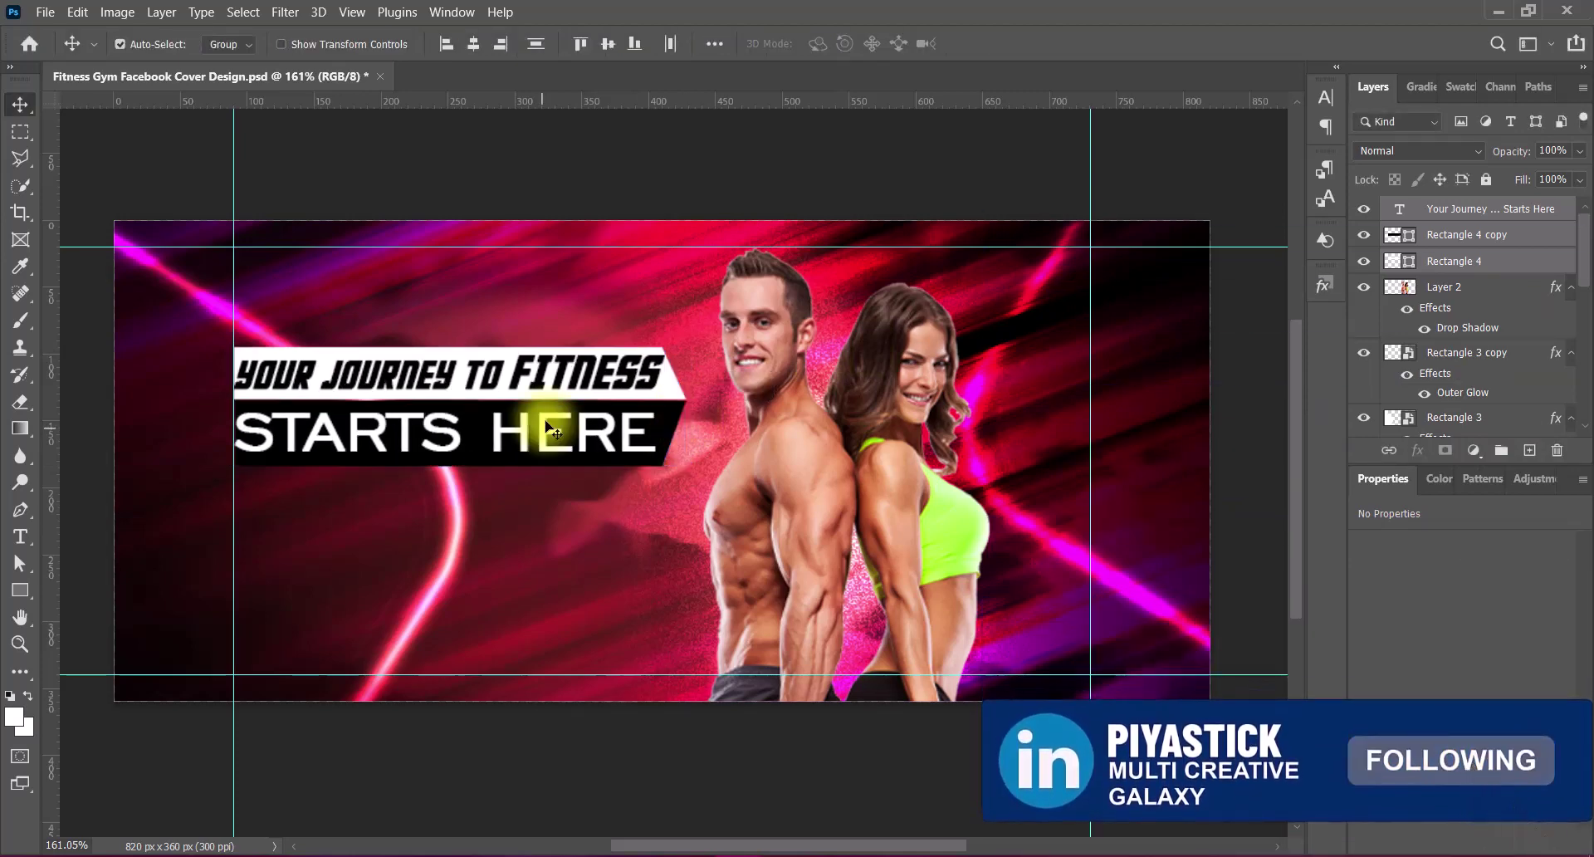
key(ctrl+s)
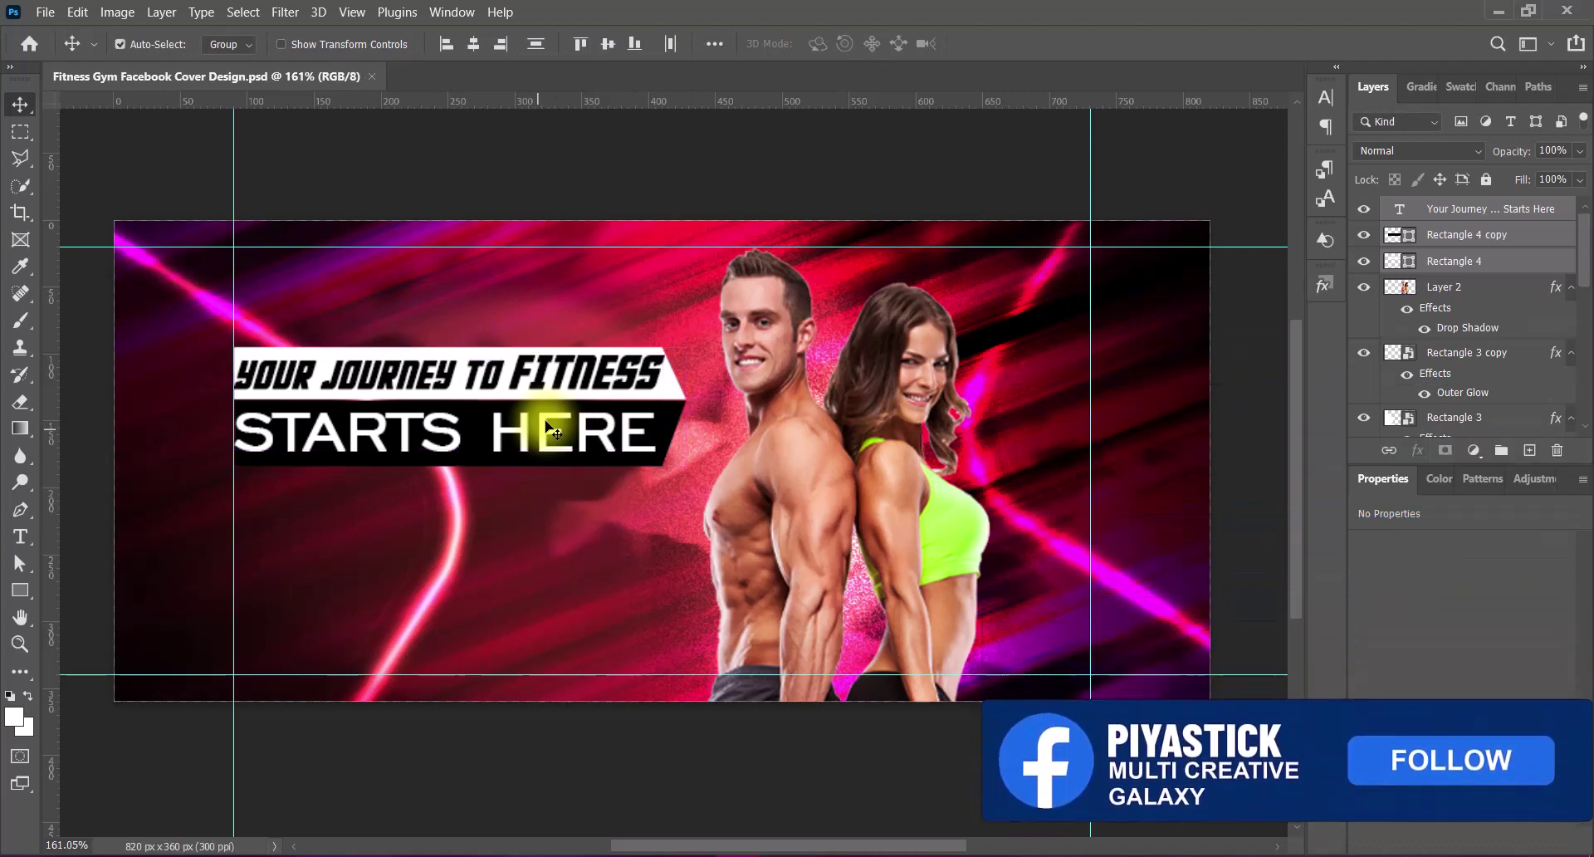
click(1530, 450)
- Type the slogan 'EMPOWER YOUR BODY / EMPOWER YOUR LIFE' on two lines below the headline
click(20, 537)
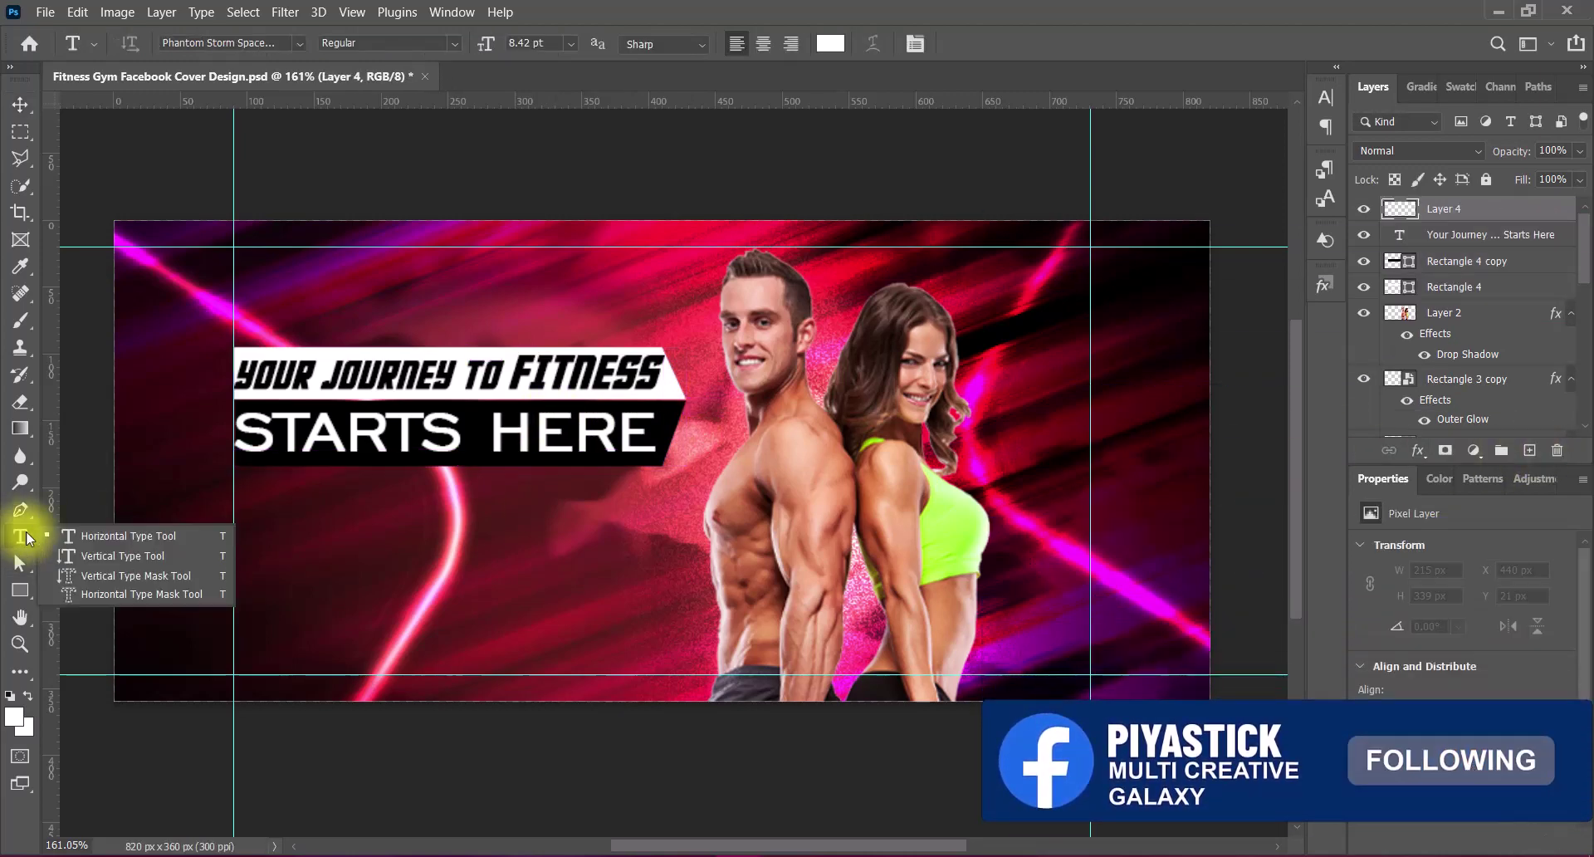
click(116, 534)
click(280, 523)
text(EMPOWER YOUR BODY, EMPOWER YOUR LIFE)
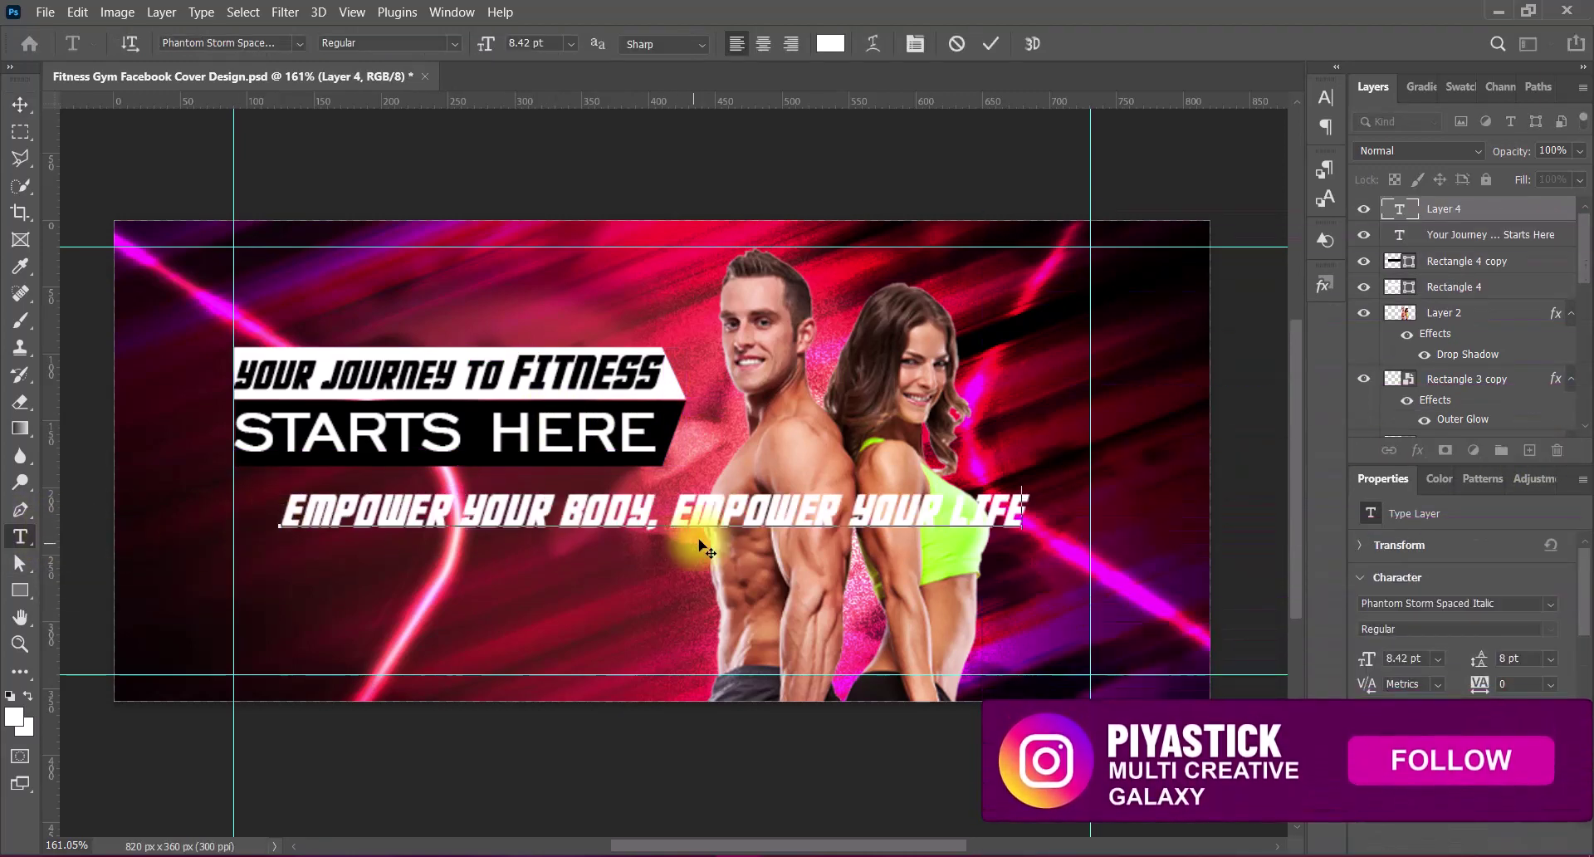
click(675, 506)
key(Return)
- Set the slogan to Phantom Storm Super-Leftalic with letter tracking 75
click(299, 42)
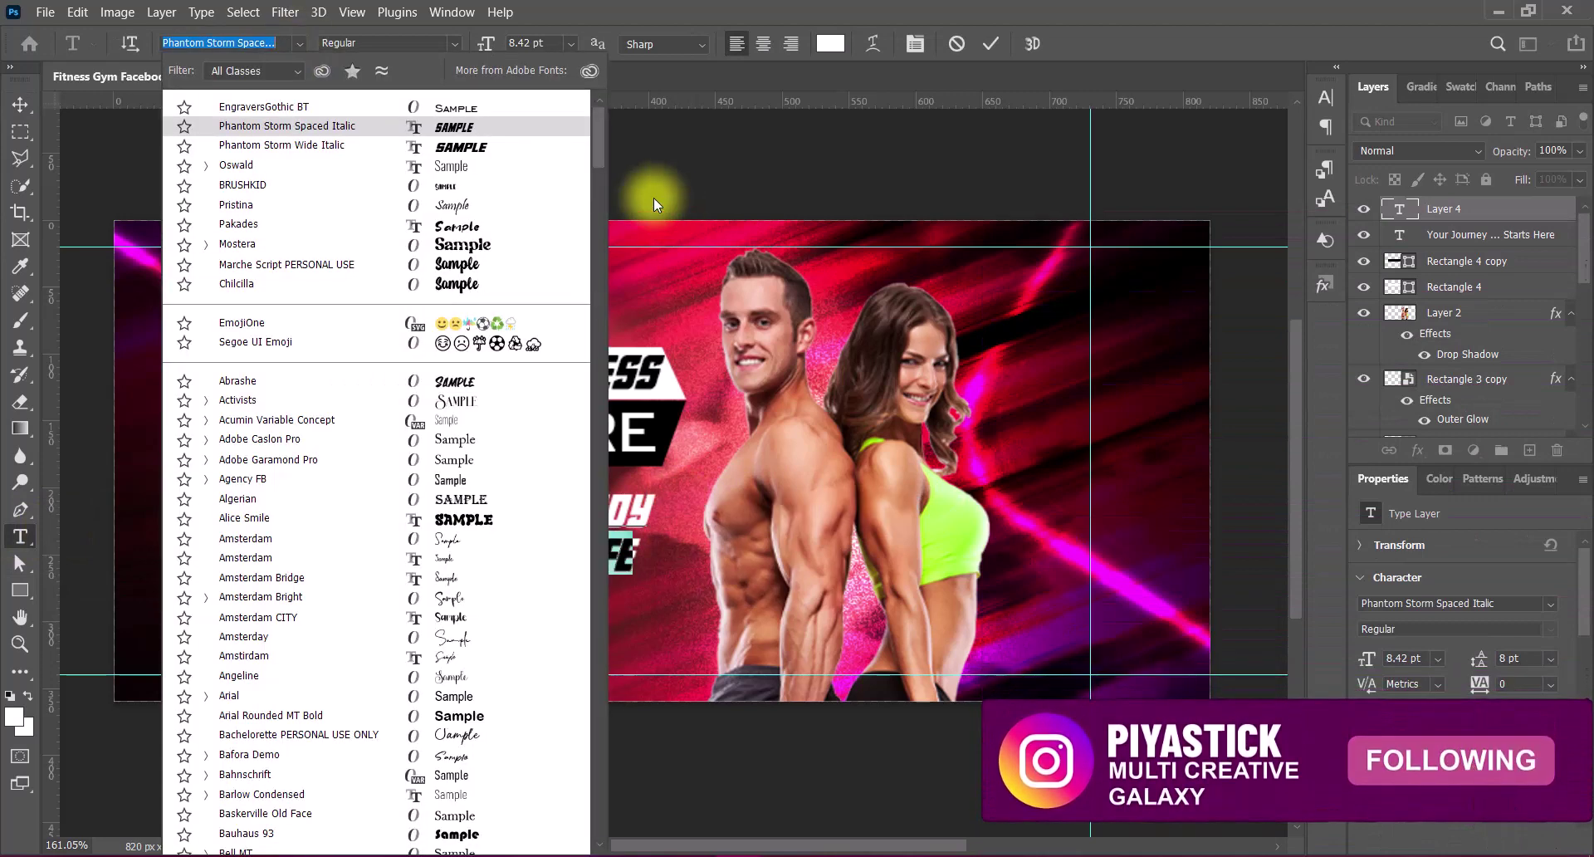
scroll(609, 548, down, 5)
click(515, 665)
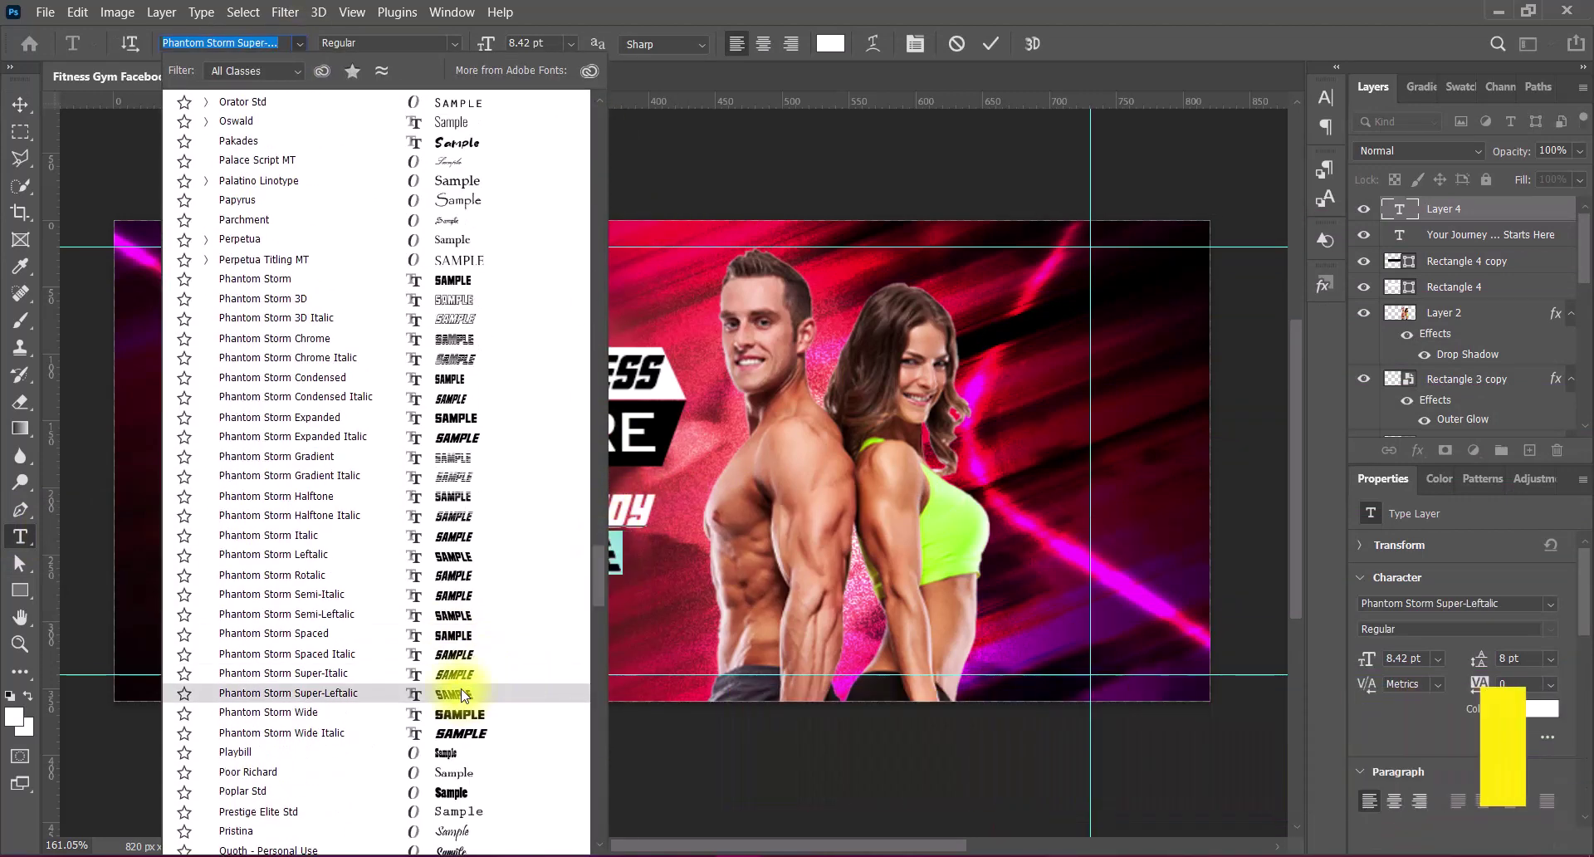
click(1326, 97)
click(1292, 171)
click(1255, 371)
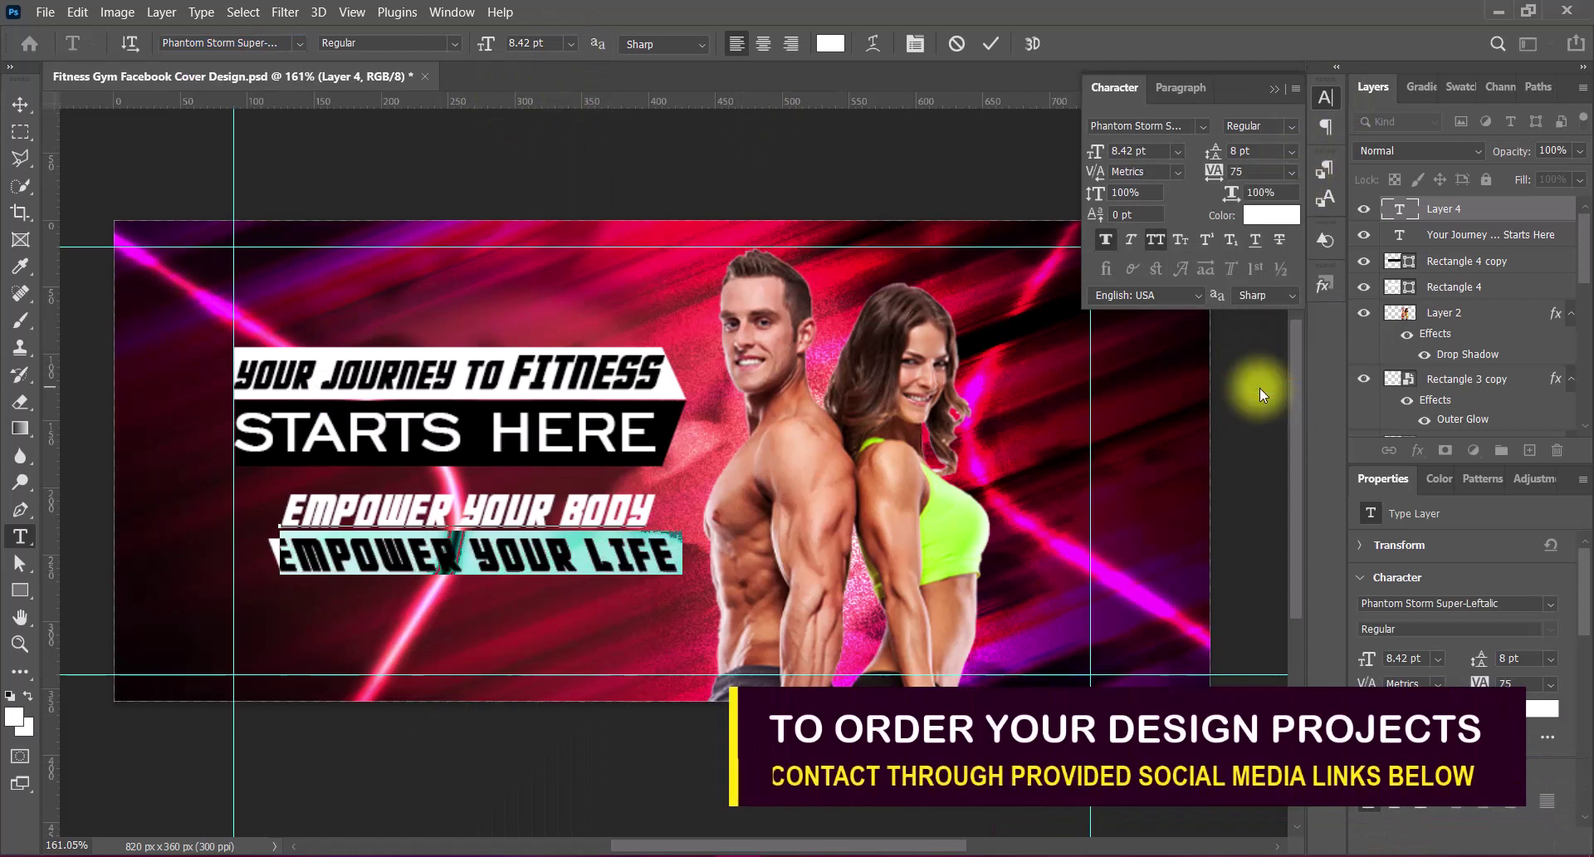
- Give the first line Phantom Storm Condensed, smooth anti-aliasing and tracking 50
drag(280, 505, 695, 498)
click(299, 42)
scroll(598, 507, down, 10)
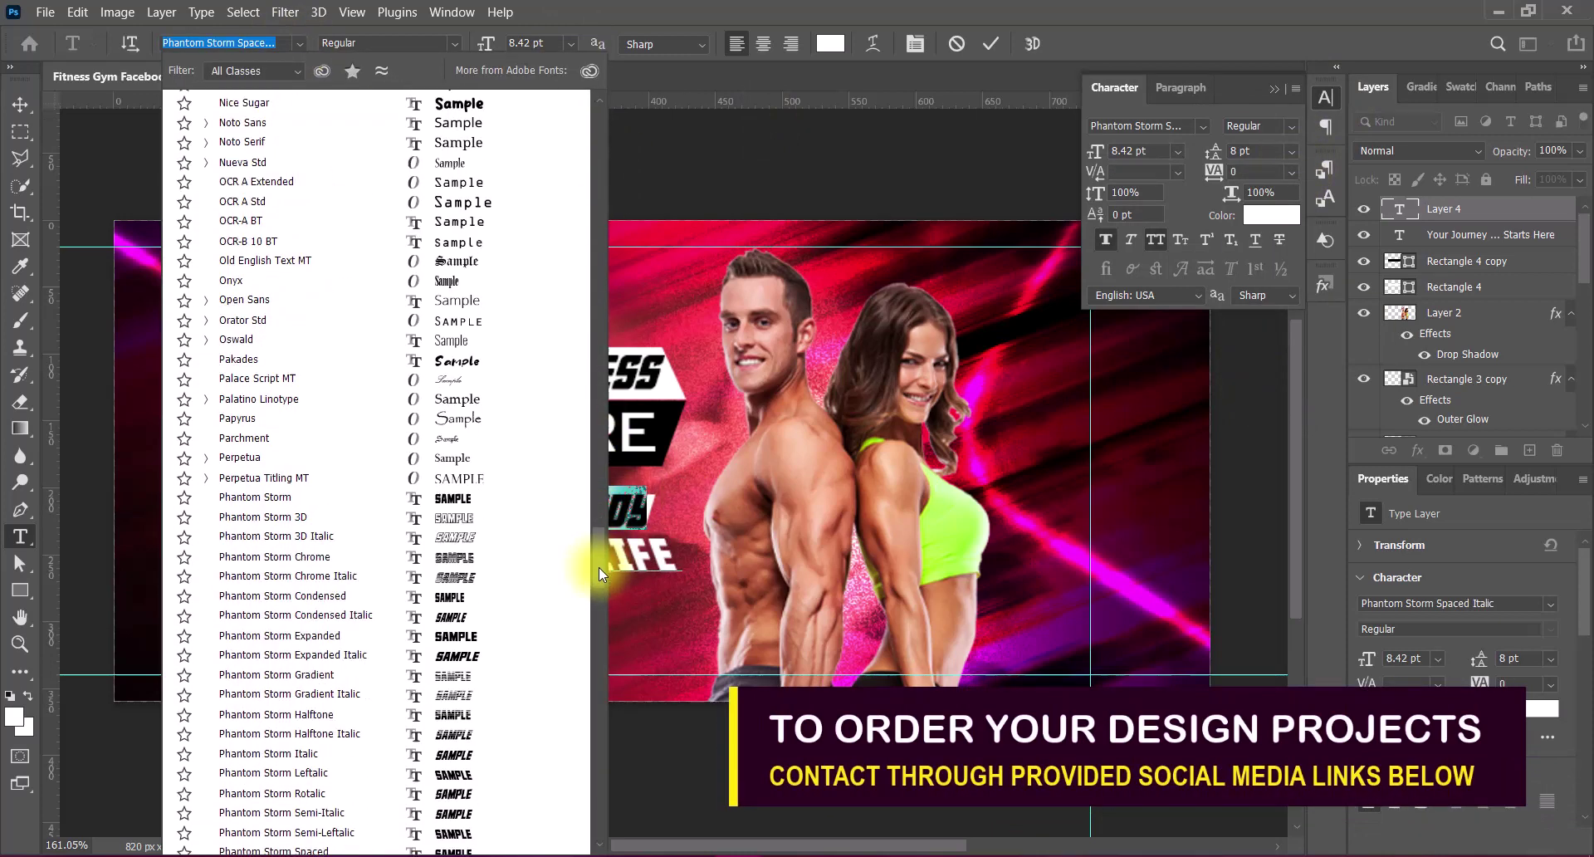
click(448, 591)
click(661, 44)
click(649, 122)
click(1292, 171)
click(1254, 353)
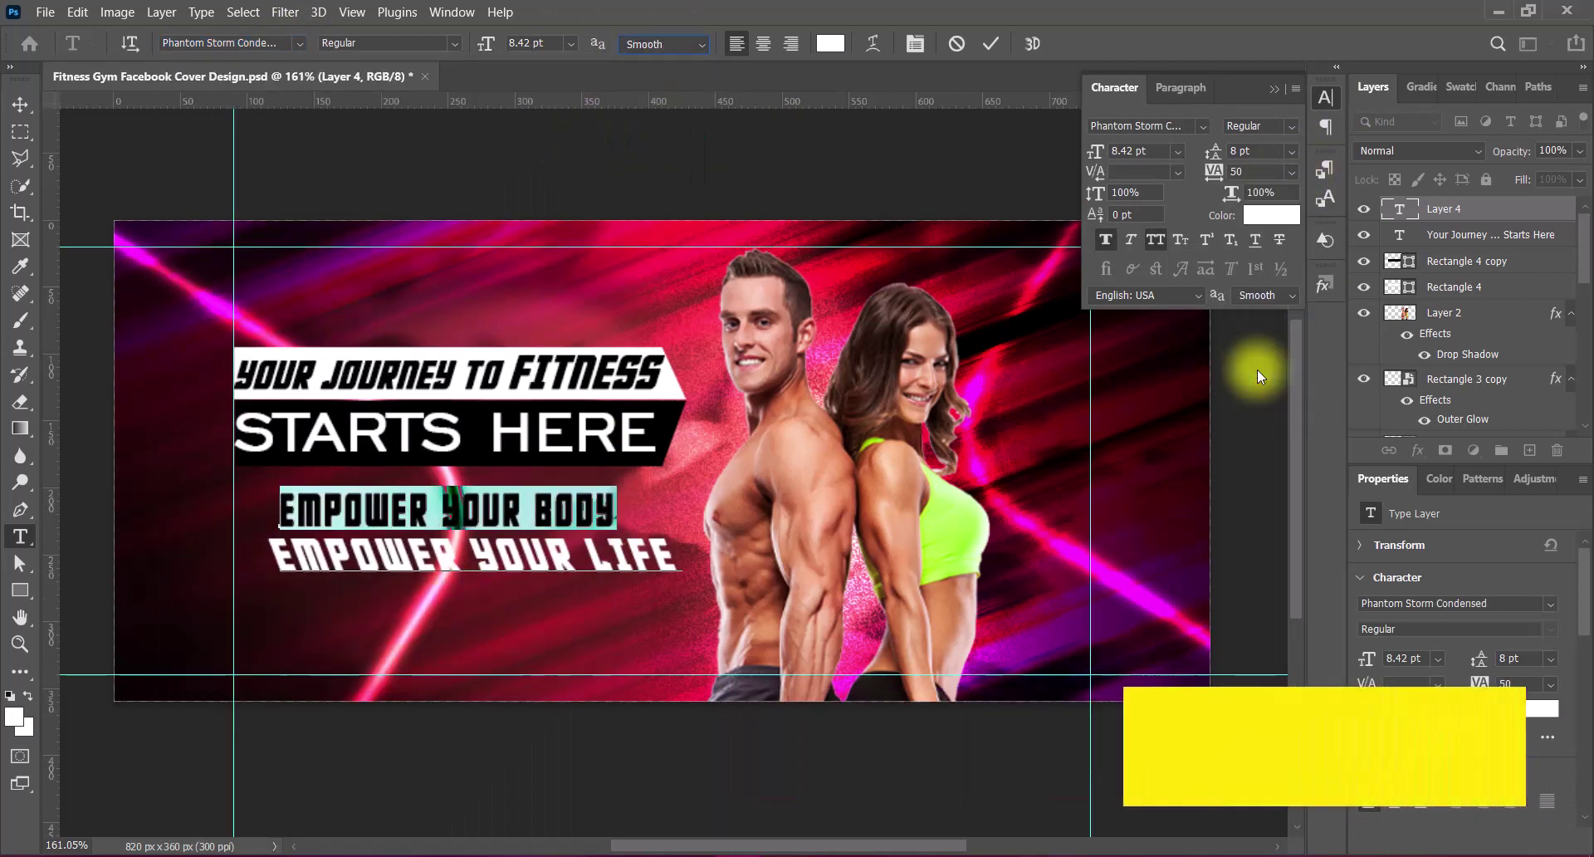
click(280, 514)
click(287, 554)
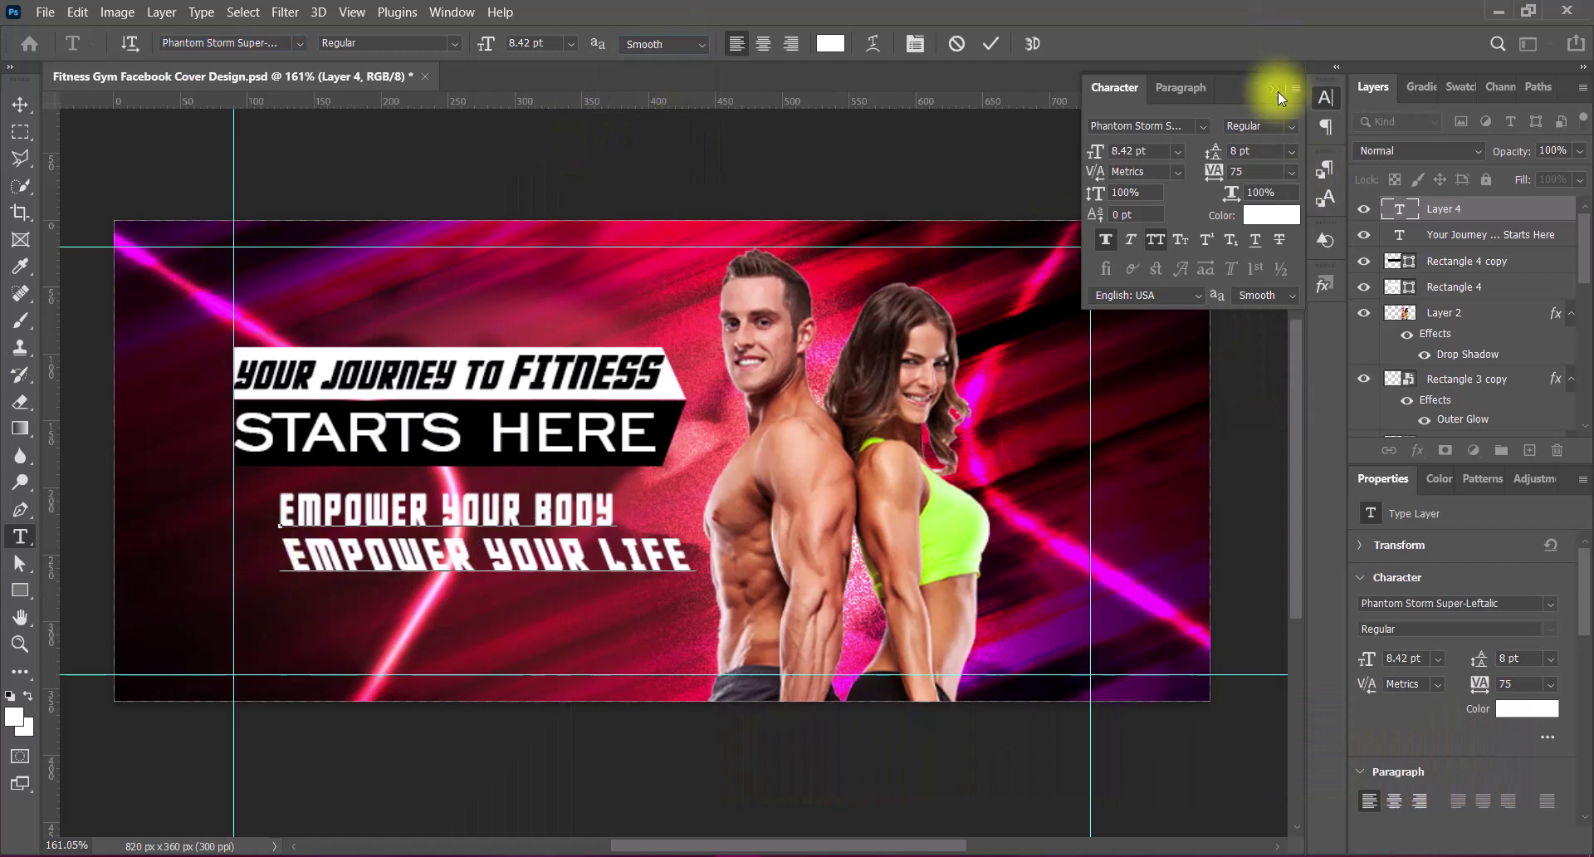
click(1276, 88)
- Commit the slogan text and move its layer below the couple photo layer
drag(245, 507, 583, 506)
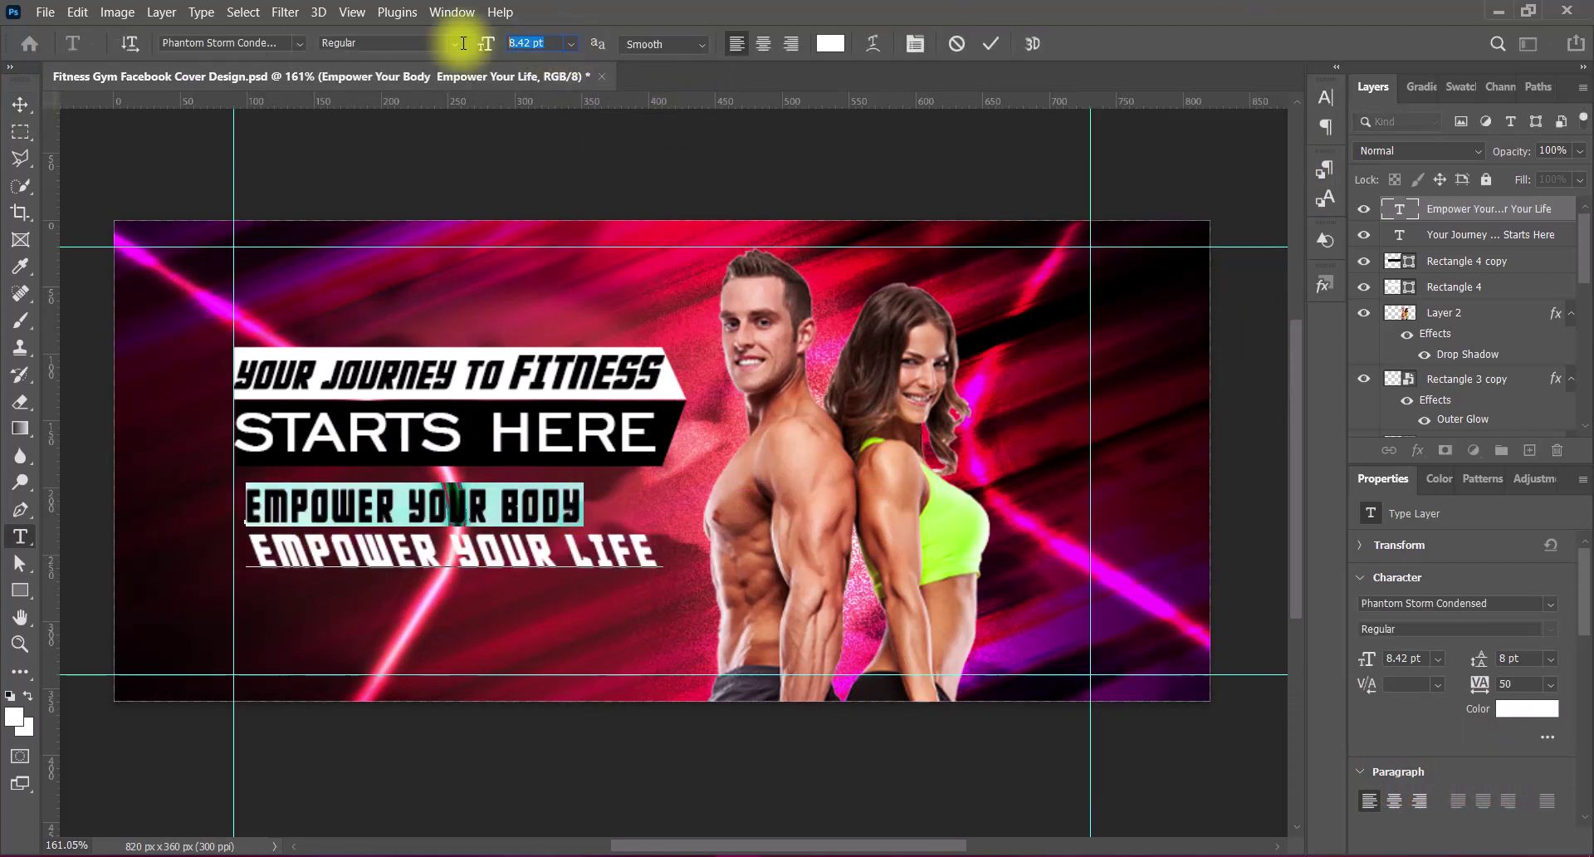
click(990, 44)
key(v)
drag(1453, 212, 1440, 359)
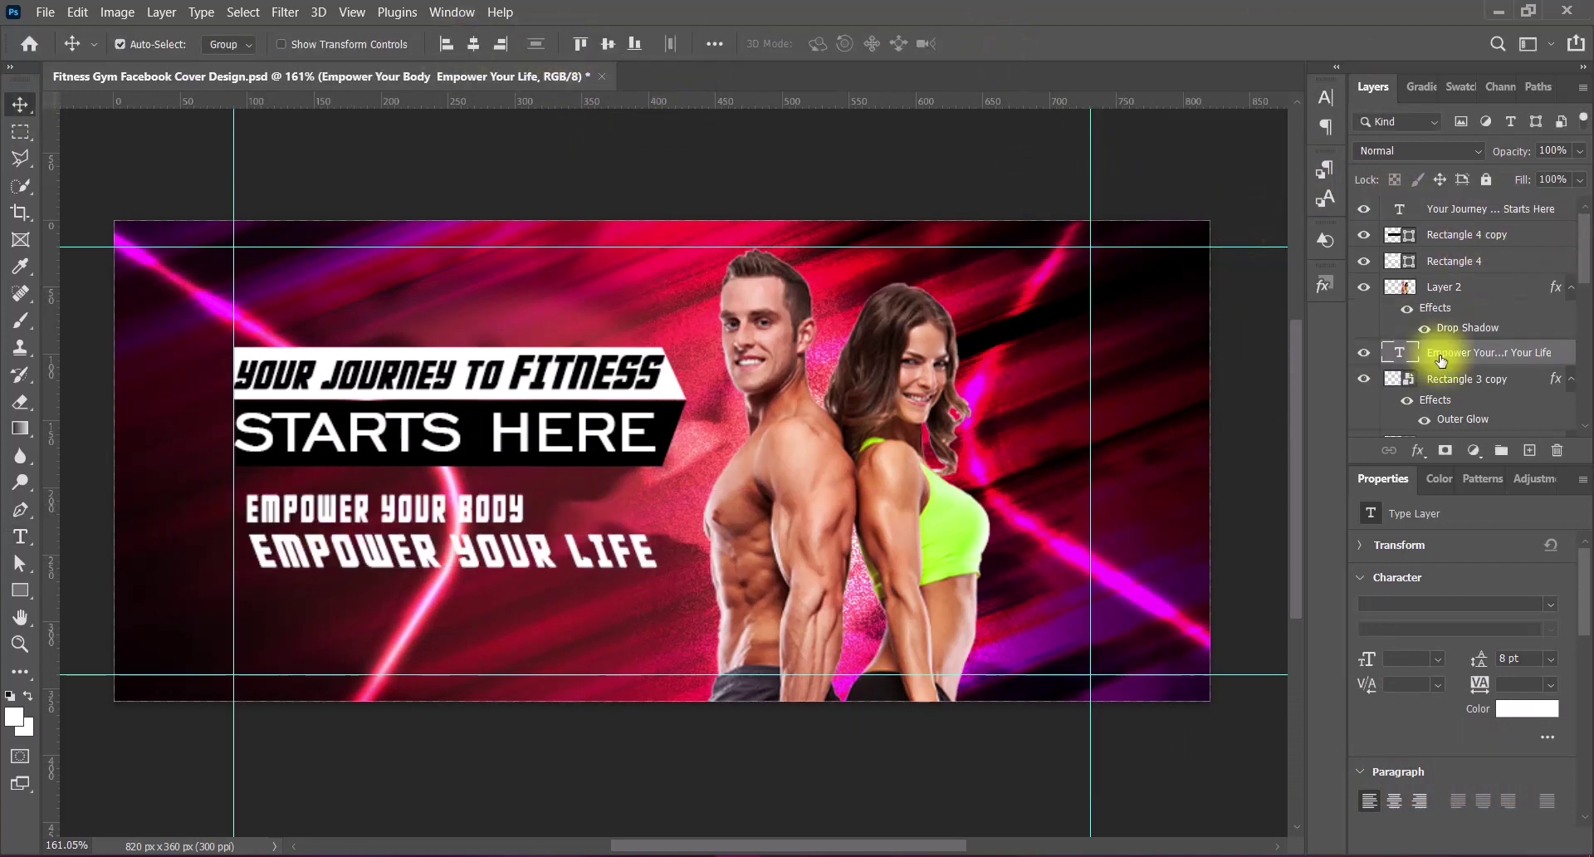
- Add a soft noisy drop shadow to the slogan (Vivid Light, 75%, size 33, noise 21)
double_click(1441, 359)
click(762, 553)
click(1200, 240)
click(1423, 313)
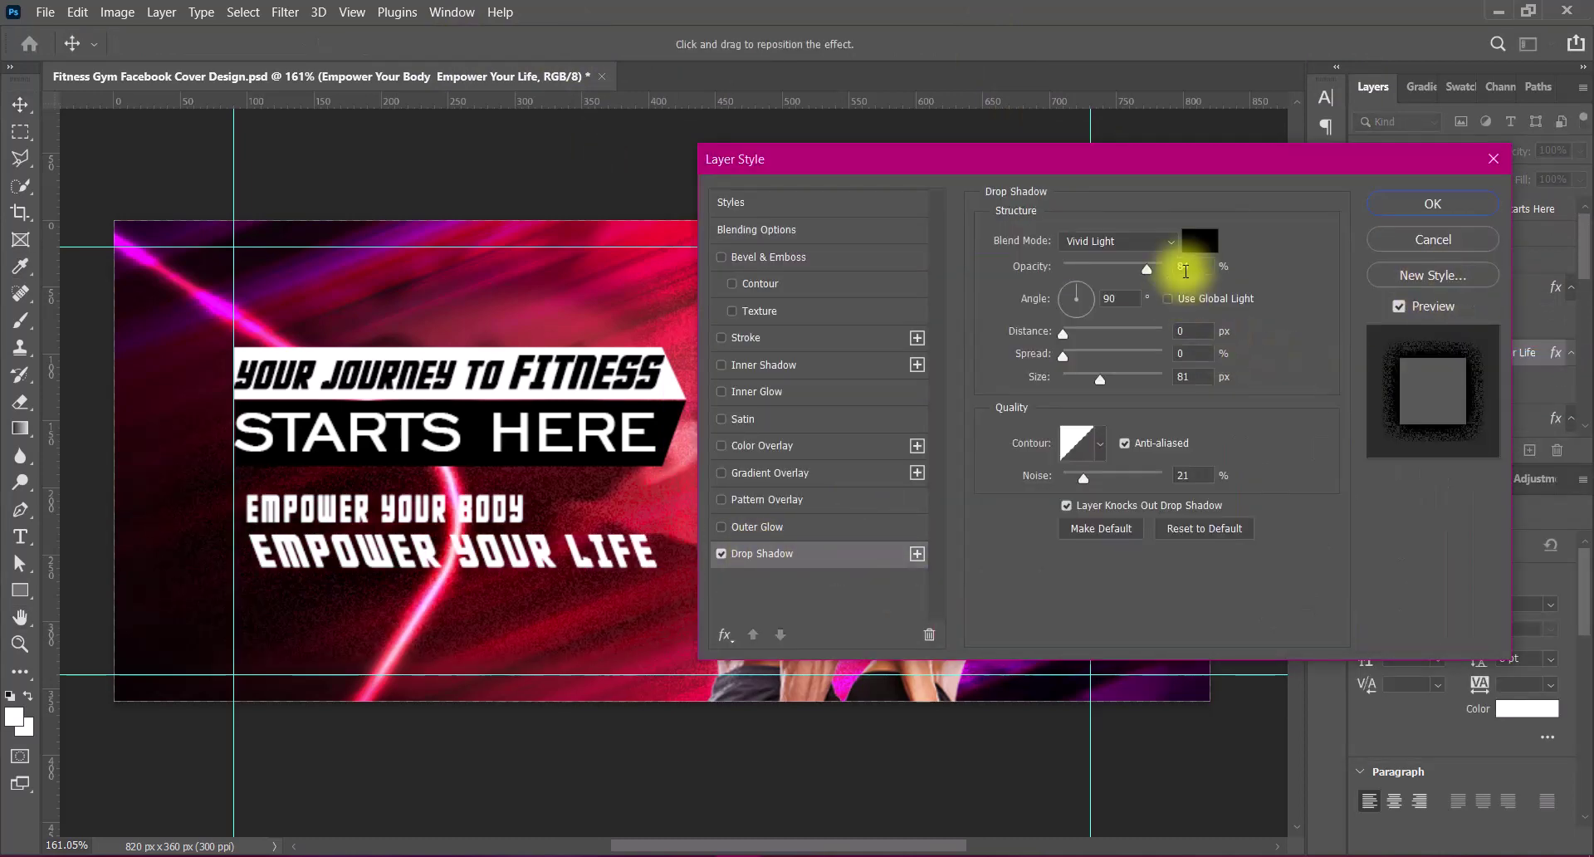
scroll(1184, 270, down, 6)
drag(1101, 380, 1079, 379)
scroll(1179, 470, down, 9)
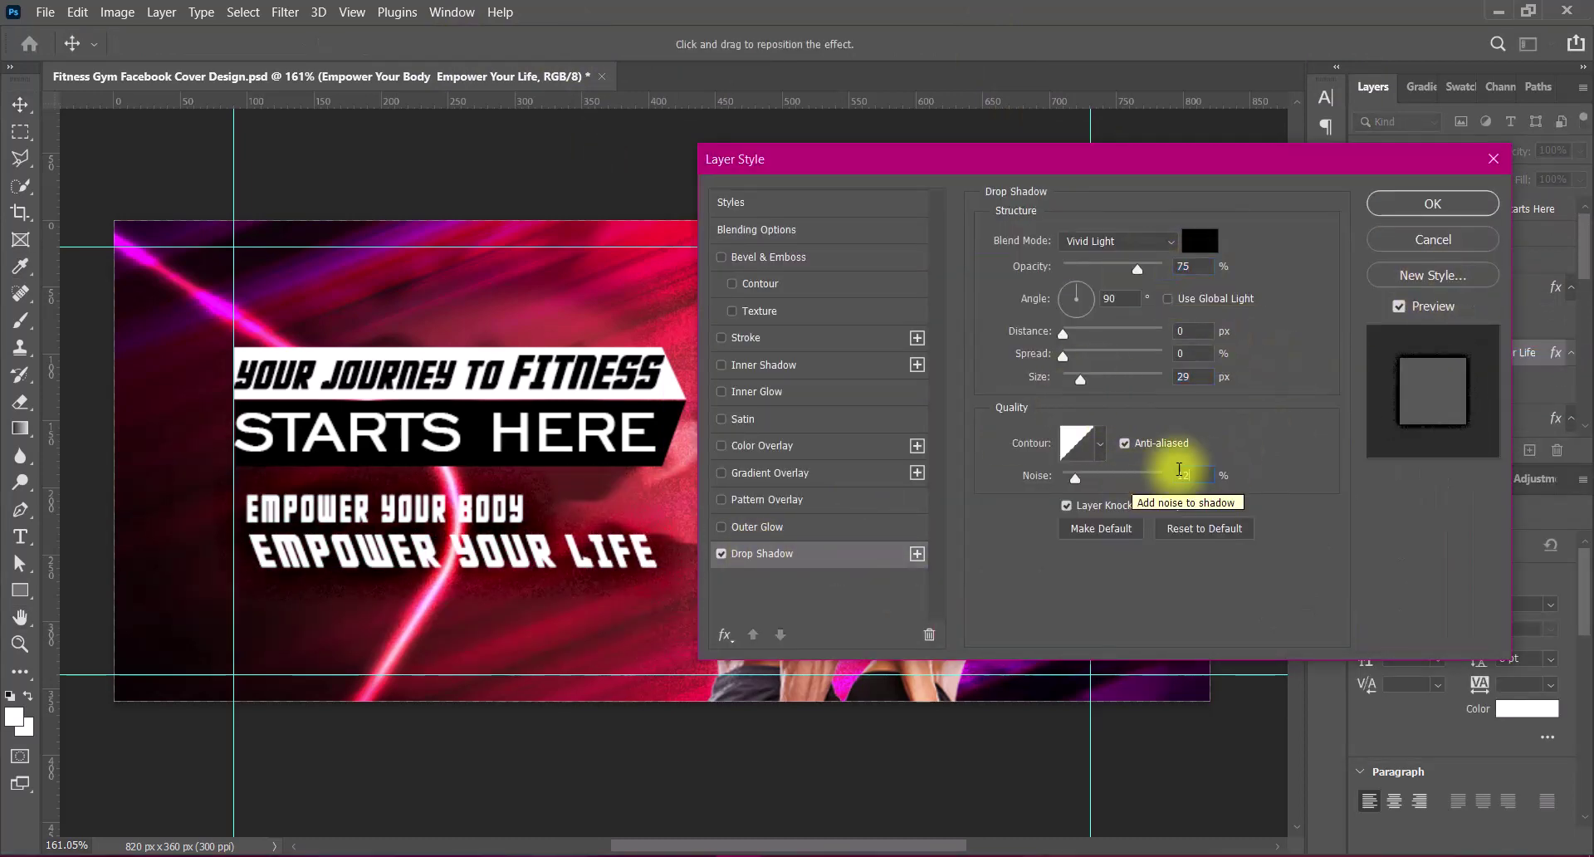
scroll(1179, 469, up, 9)
drag(1044, 159, 1181, 159)
scroll(1271, 371, up, 4)
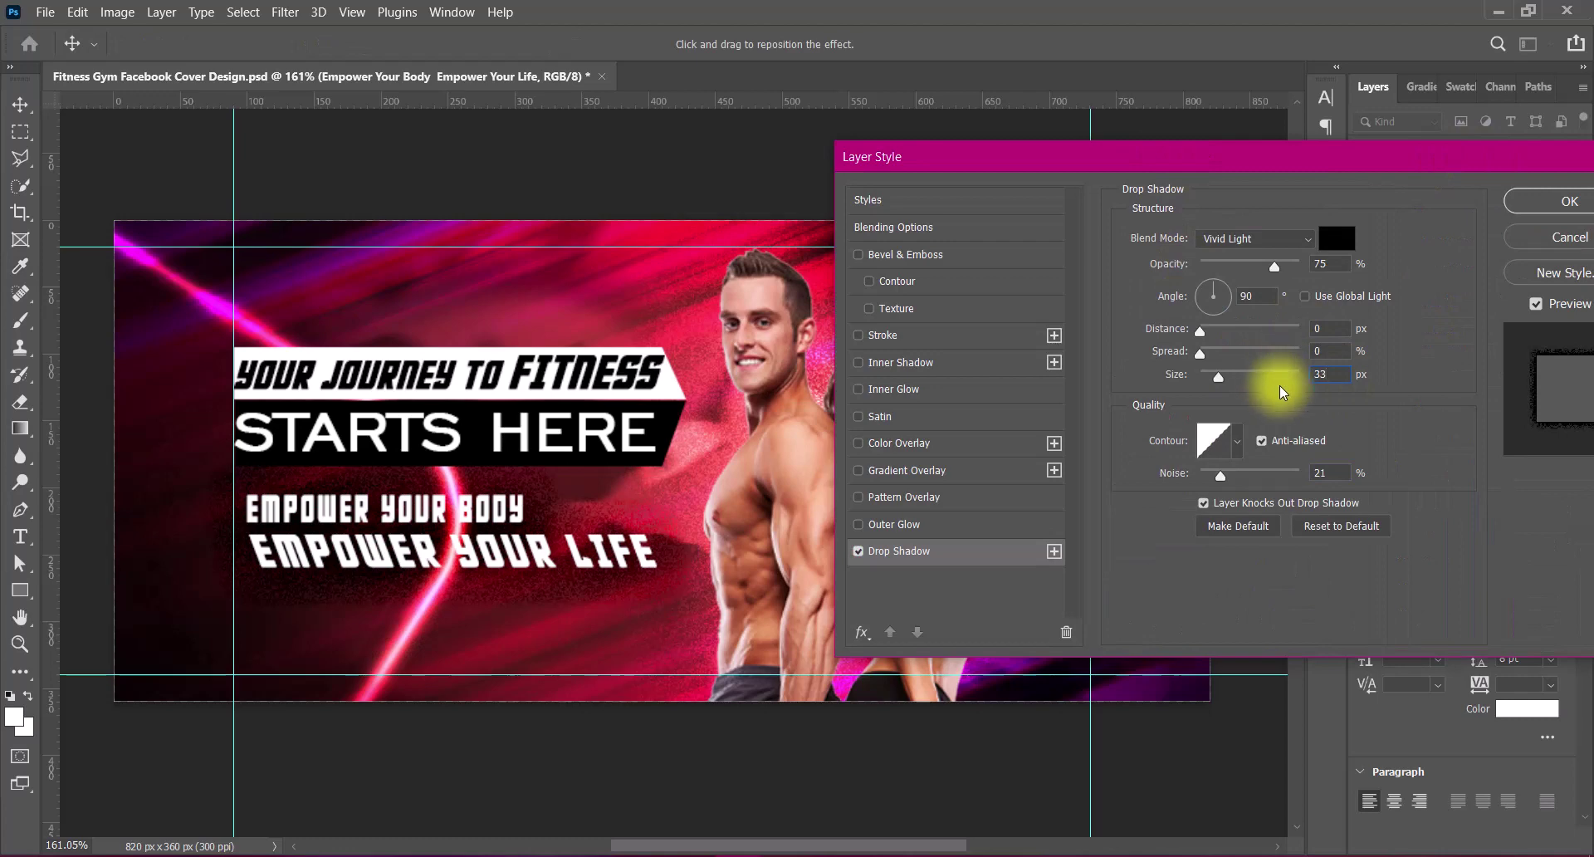
scroll(1328, 369, up, 10)
scroll(1320, 372, up, 5)
- Add a second Normal drop shadow with distance 6 and size 6, and apply the styles
click(1054, 551)
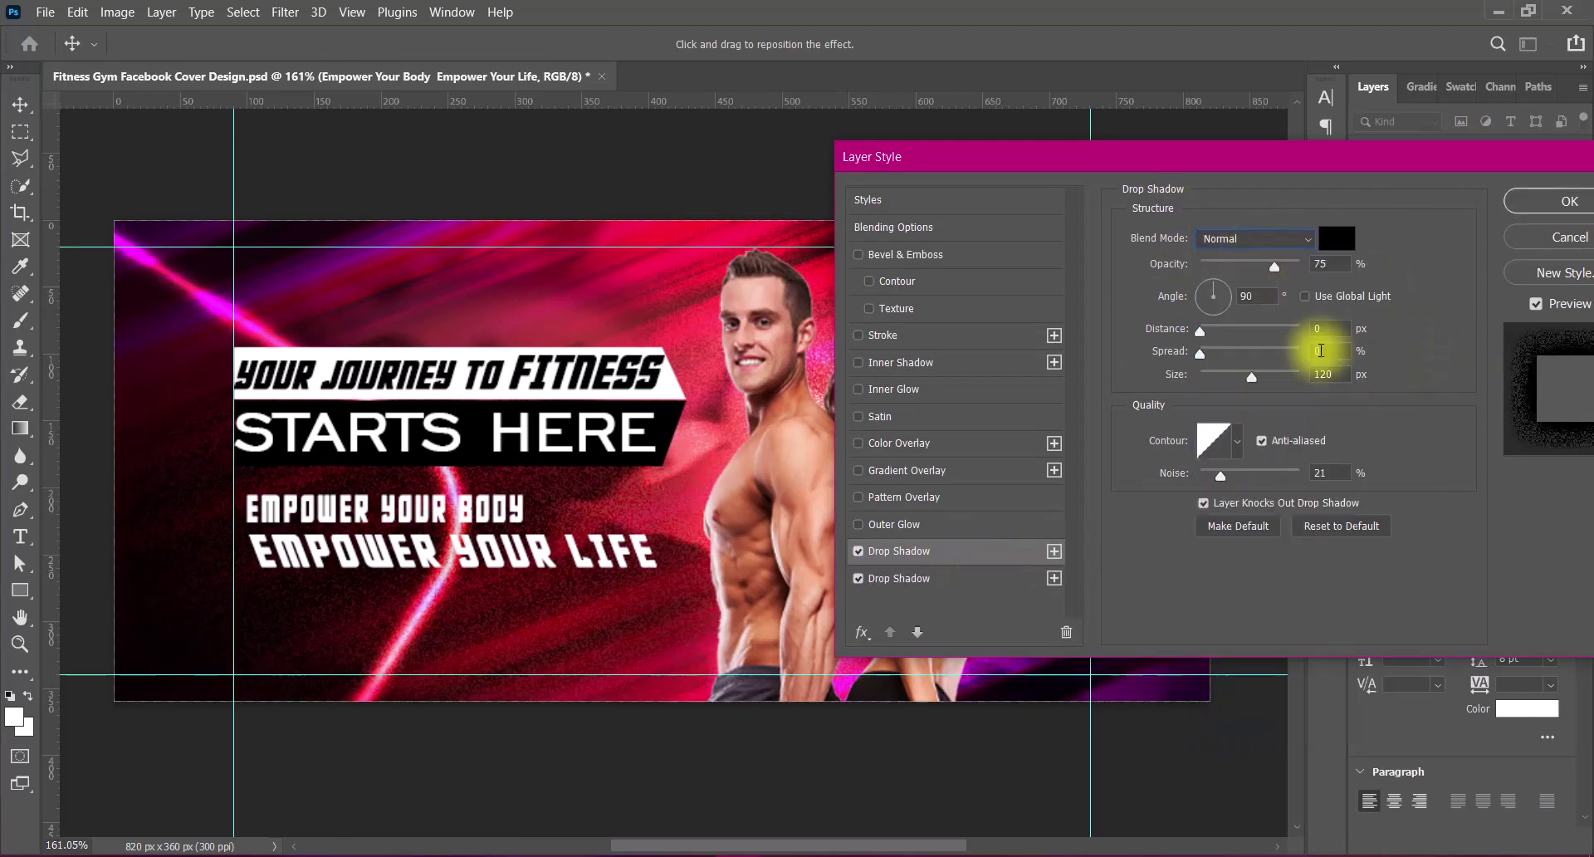
click(1328, 329)
text(6)
key(Tab)
key(Tab)
text(6)
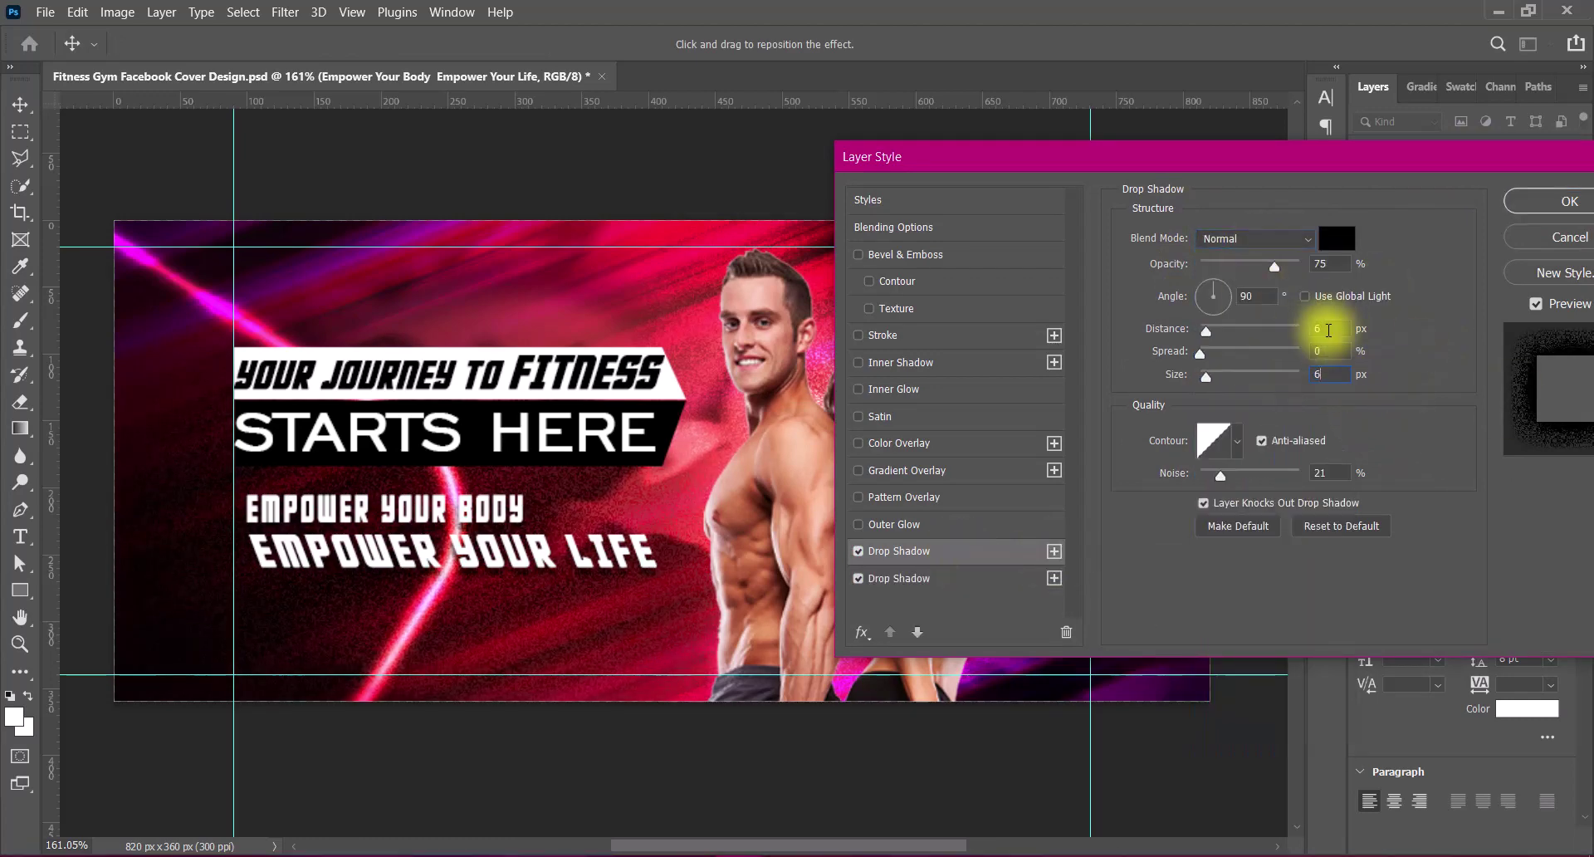
key(Return)
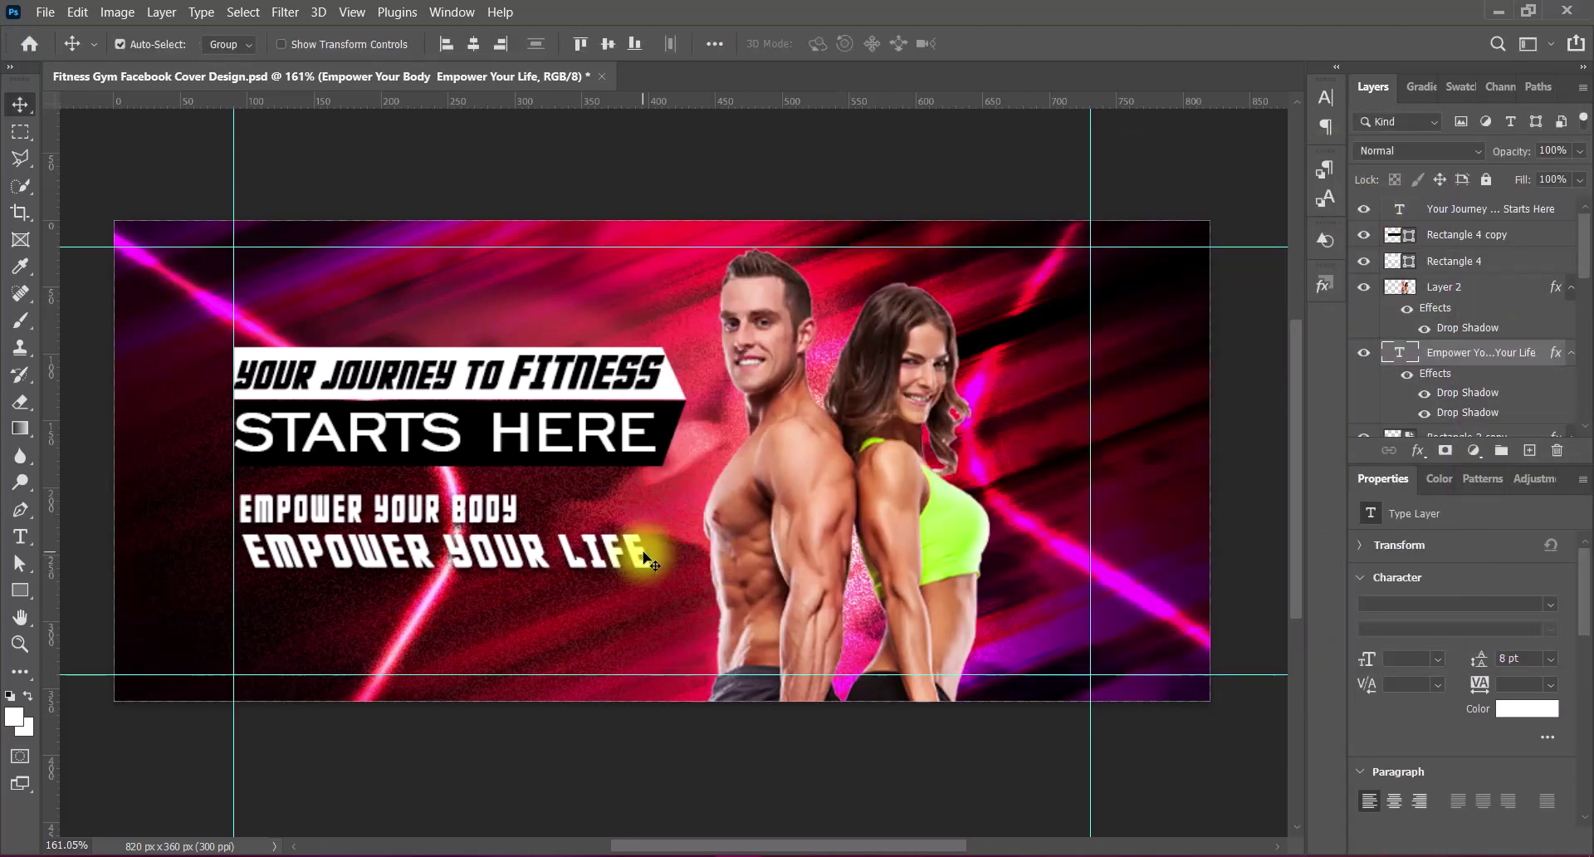
key(ctrl+t)
- Enlarge the slogan slightly and draw a wide rectangle bar near the lower left of the canvas
drag(656, 497, 670, 492)
key(Return)
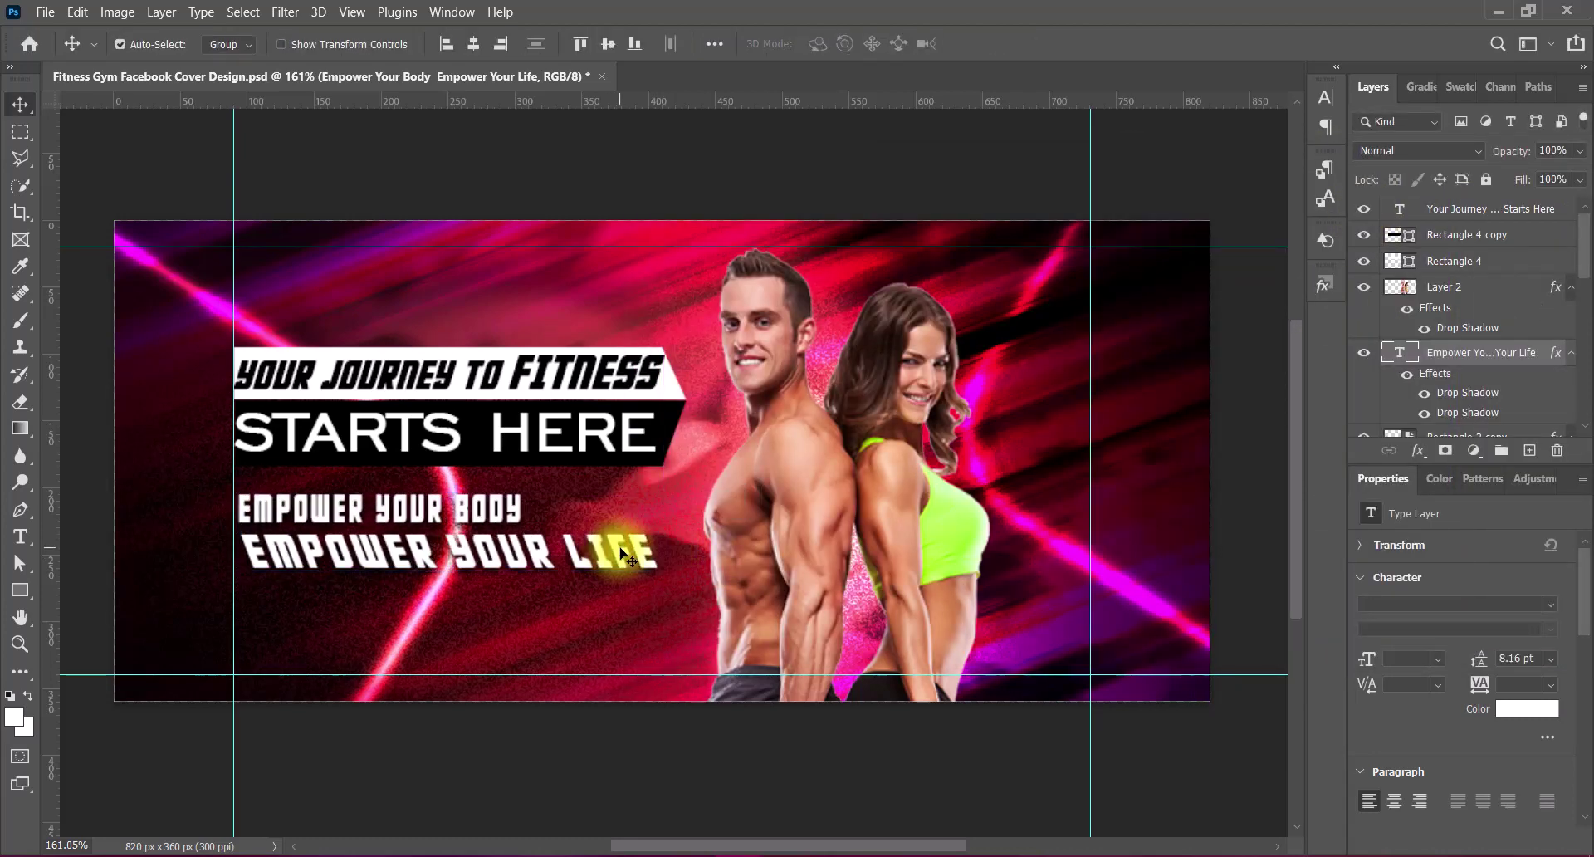
click(1529, 450)
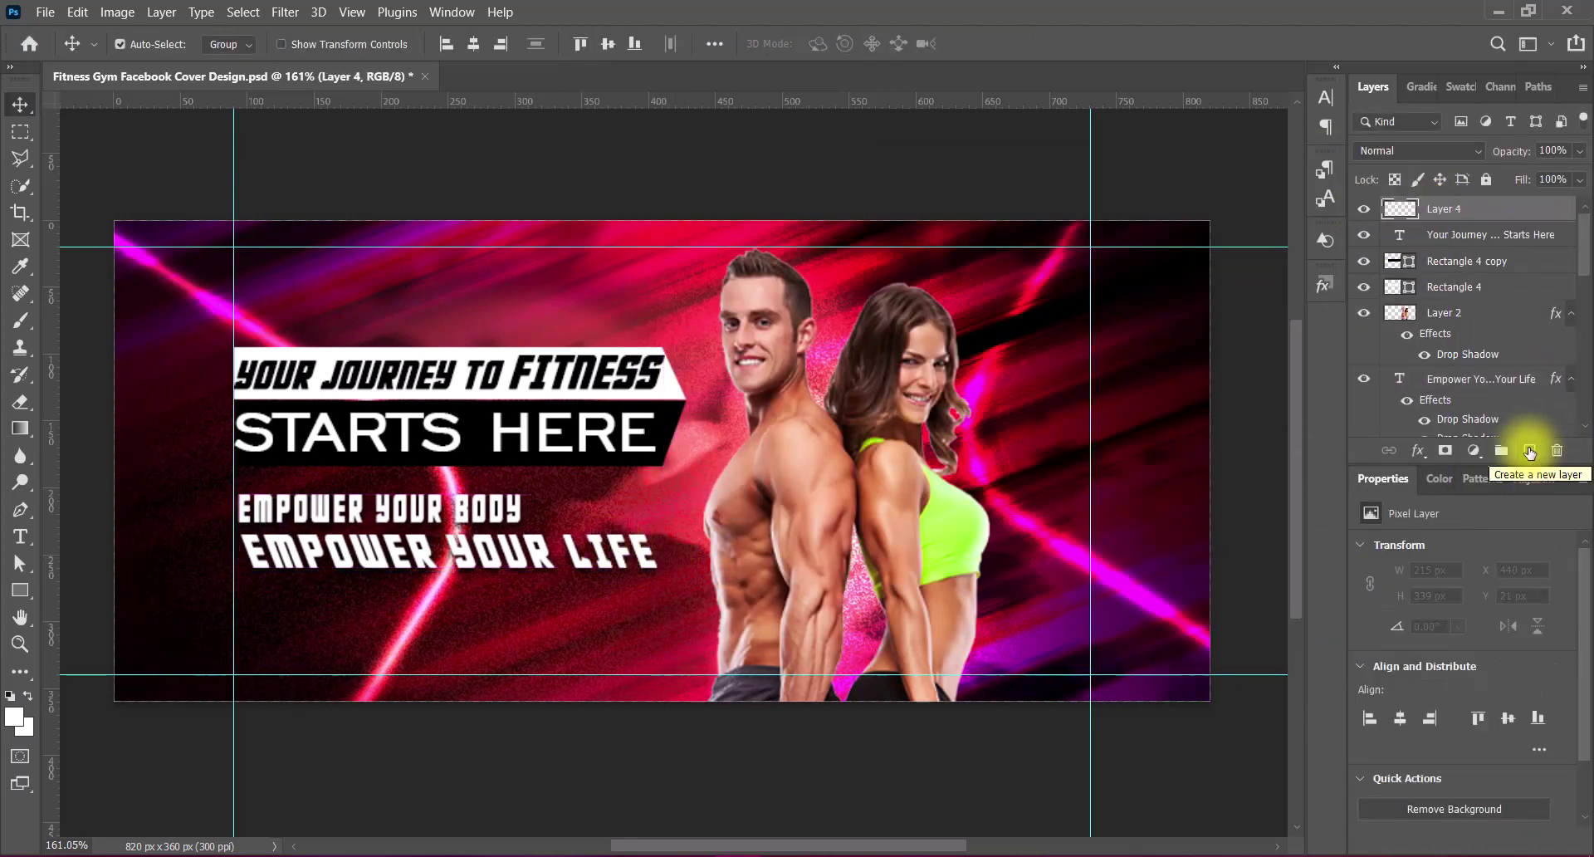
click(20, 589)
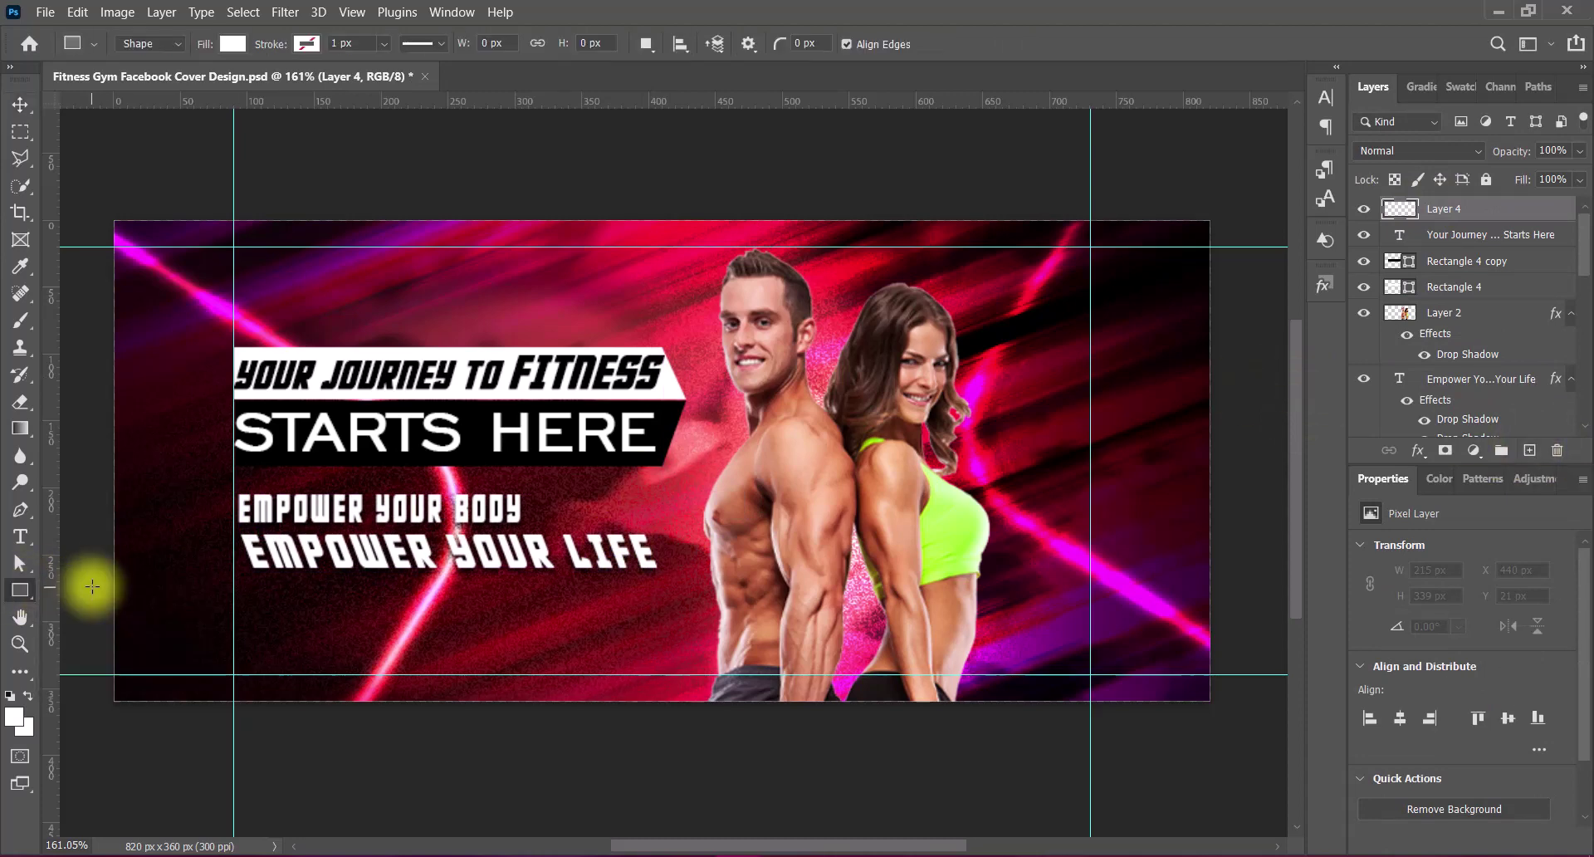
drag(91, 615, 563, 677)
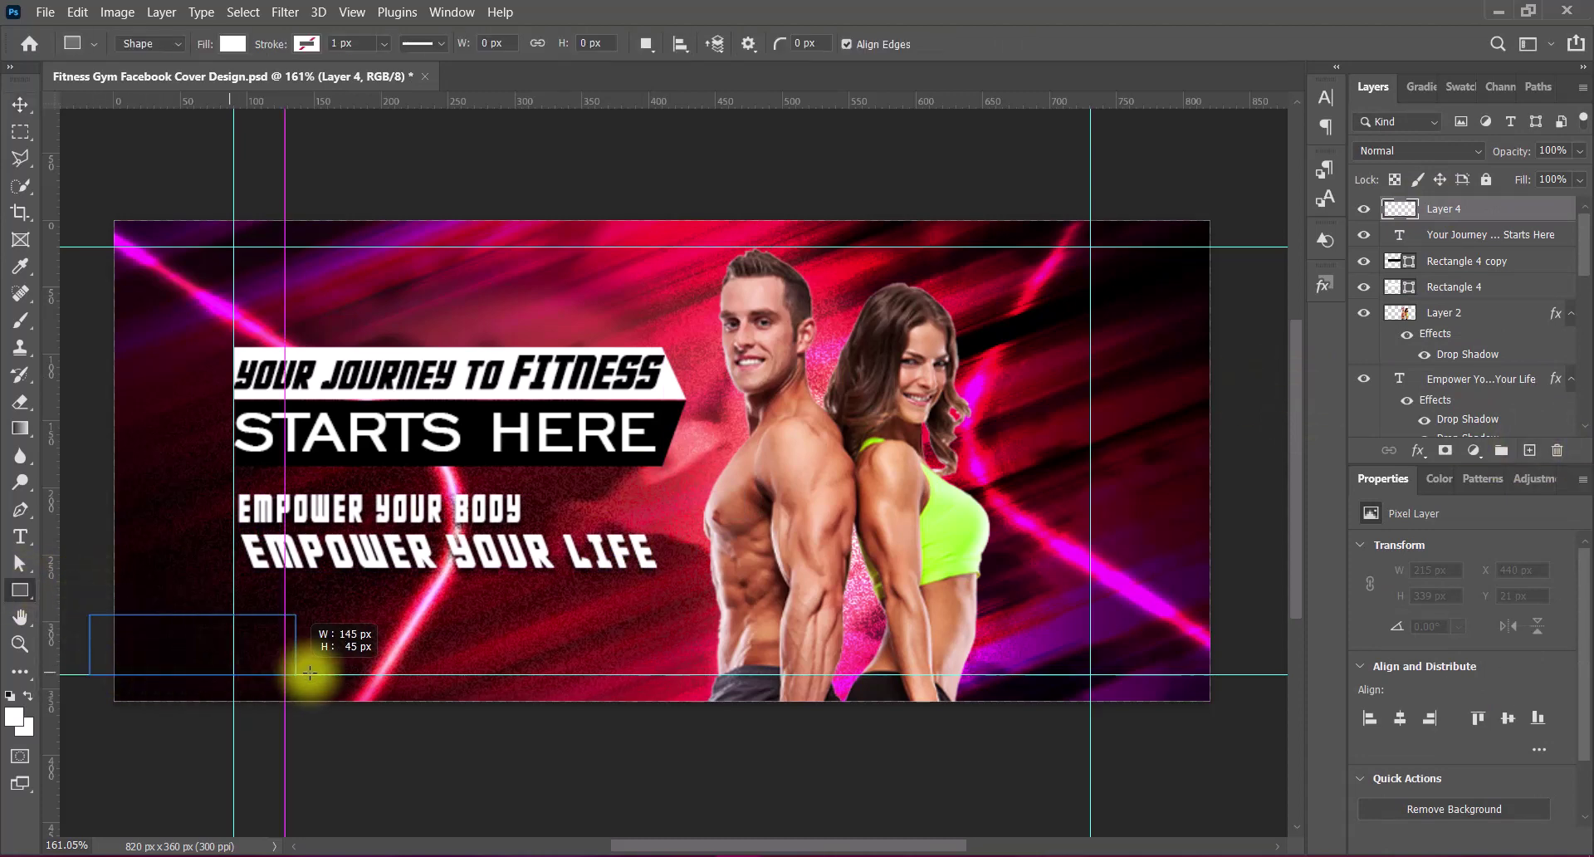
click(20, 104)
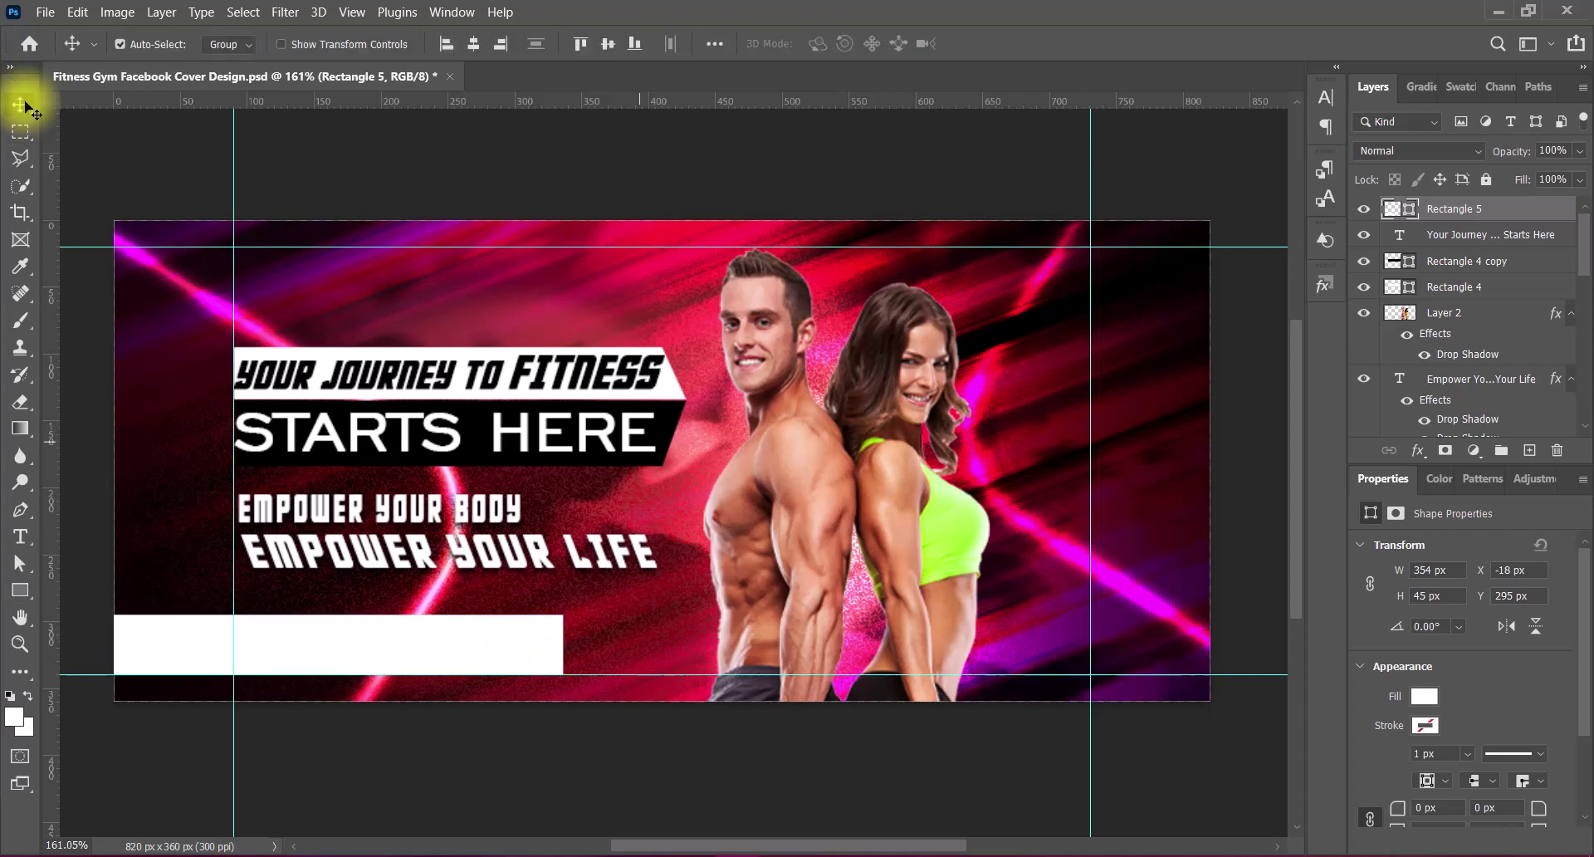
- Add a Gradient Overlay to the rectangle and set its gradient type to Solid
right_click(1394, 208)
click(1394, 222)
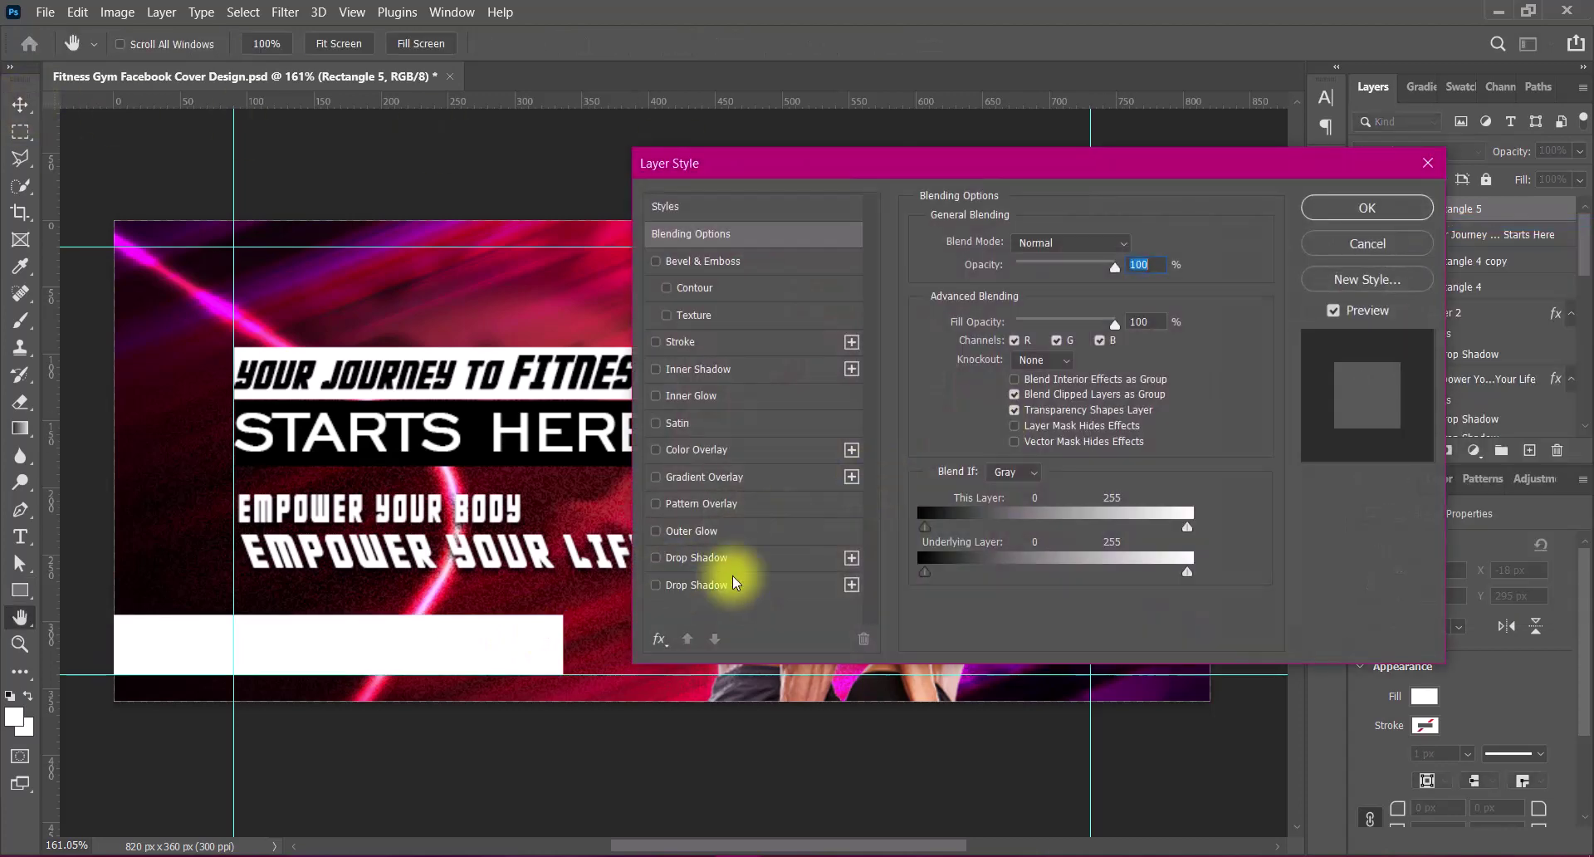
click(704, 477)
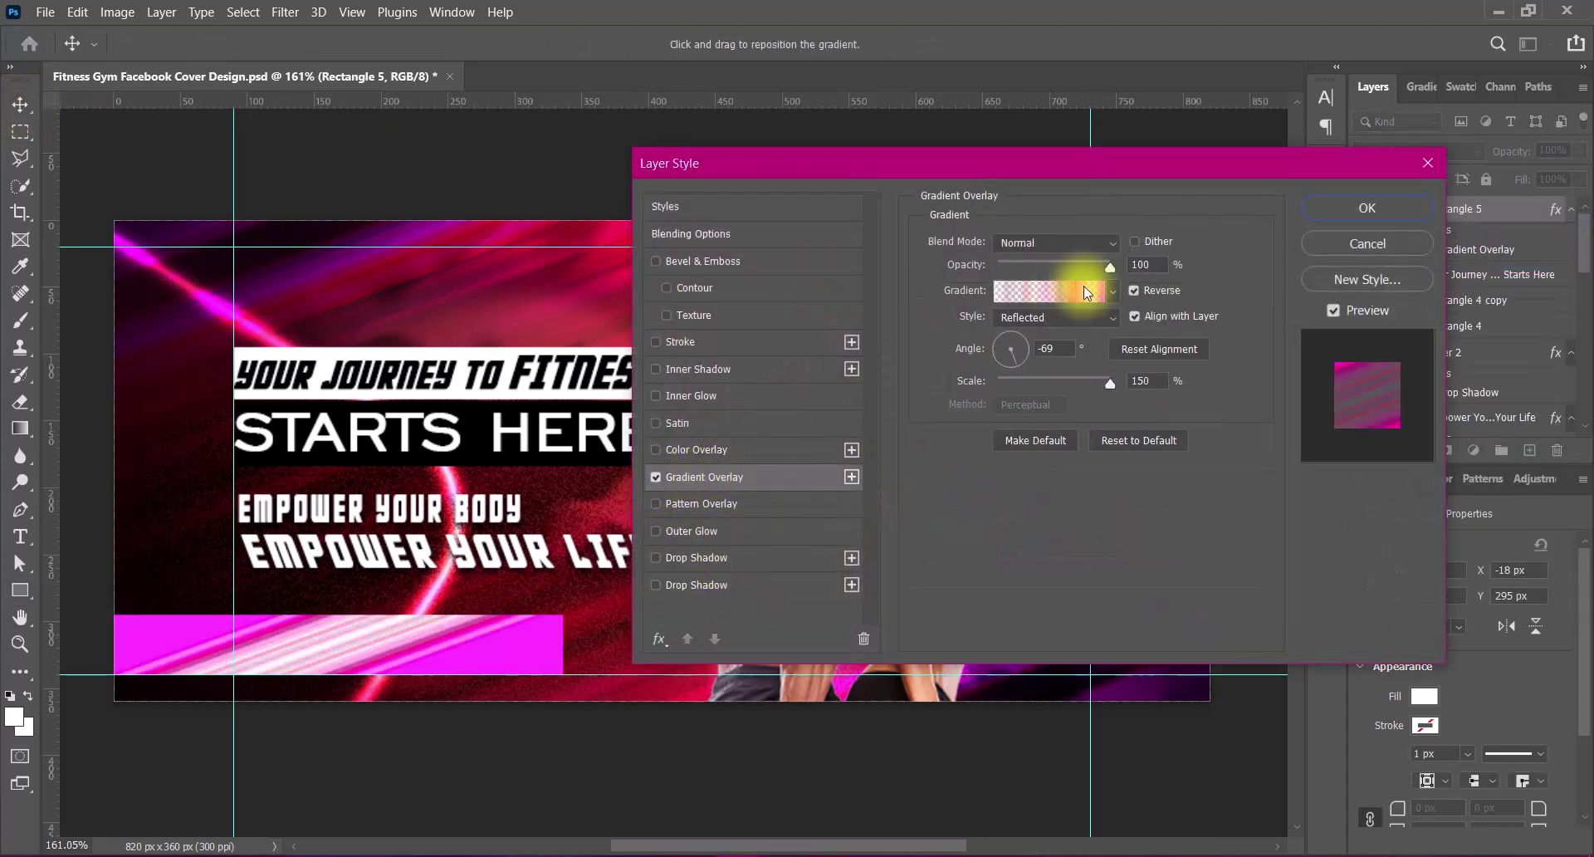
click(1084, 290)
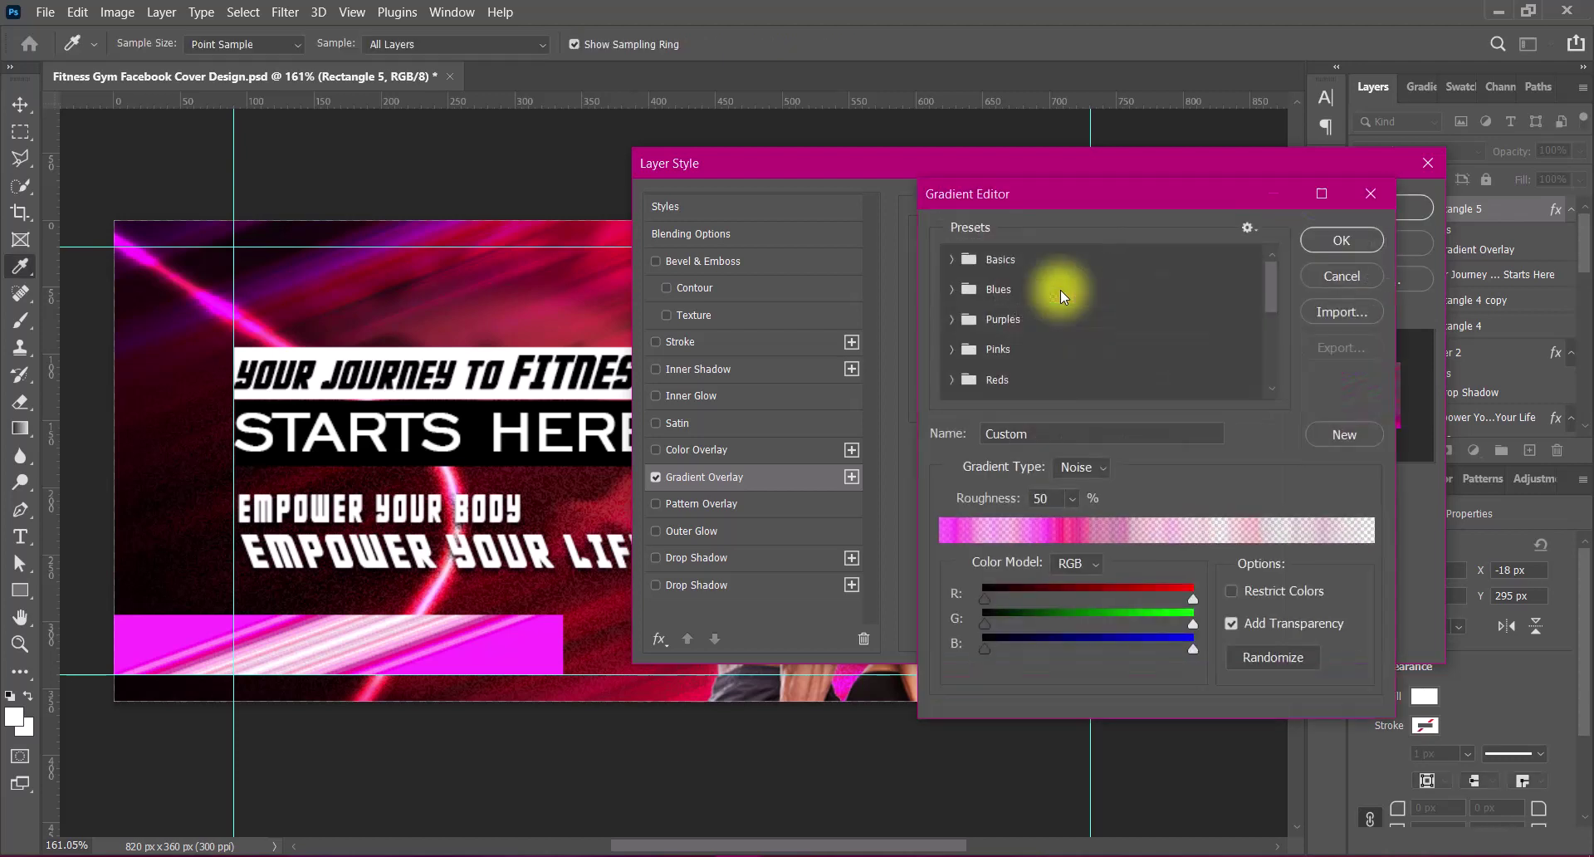
click(1083, 466)
click(1084, 485)
click(1347, 241)
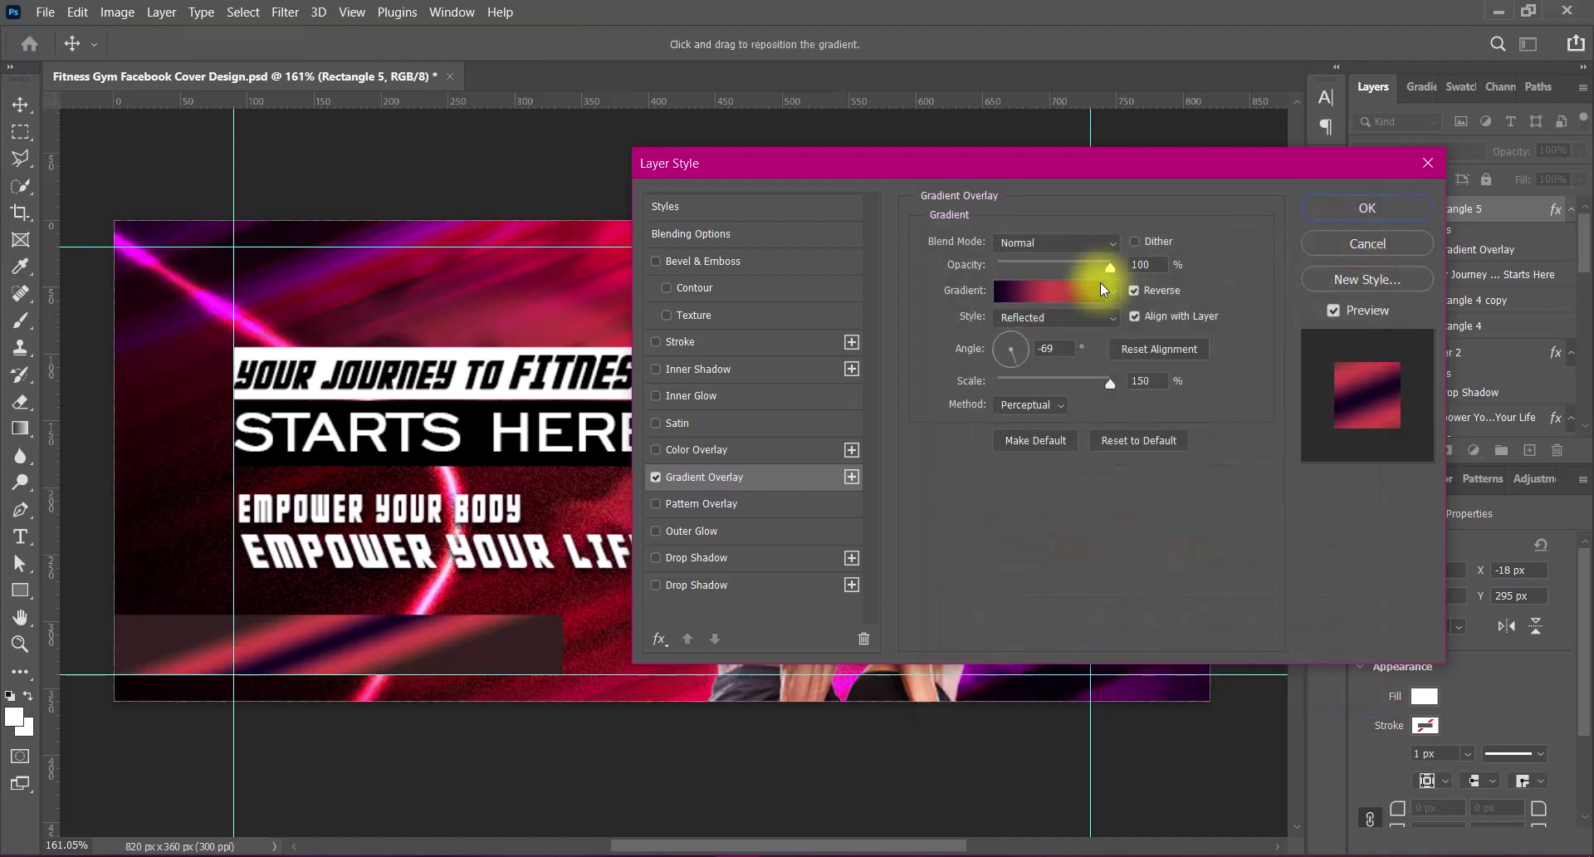
- Apply a Reds preset gradient in Reflected style at a 60° angle
click(1051, 349)
key(Delete)
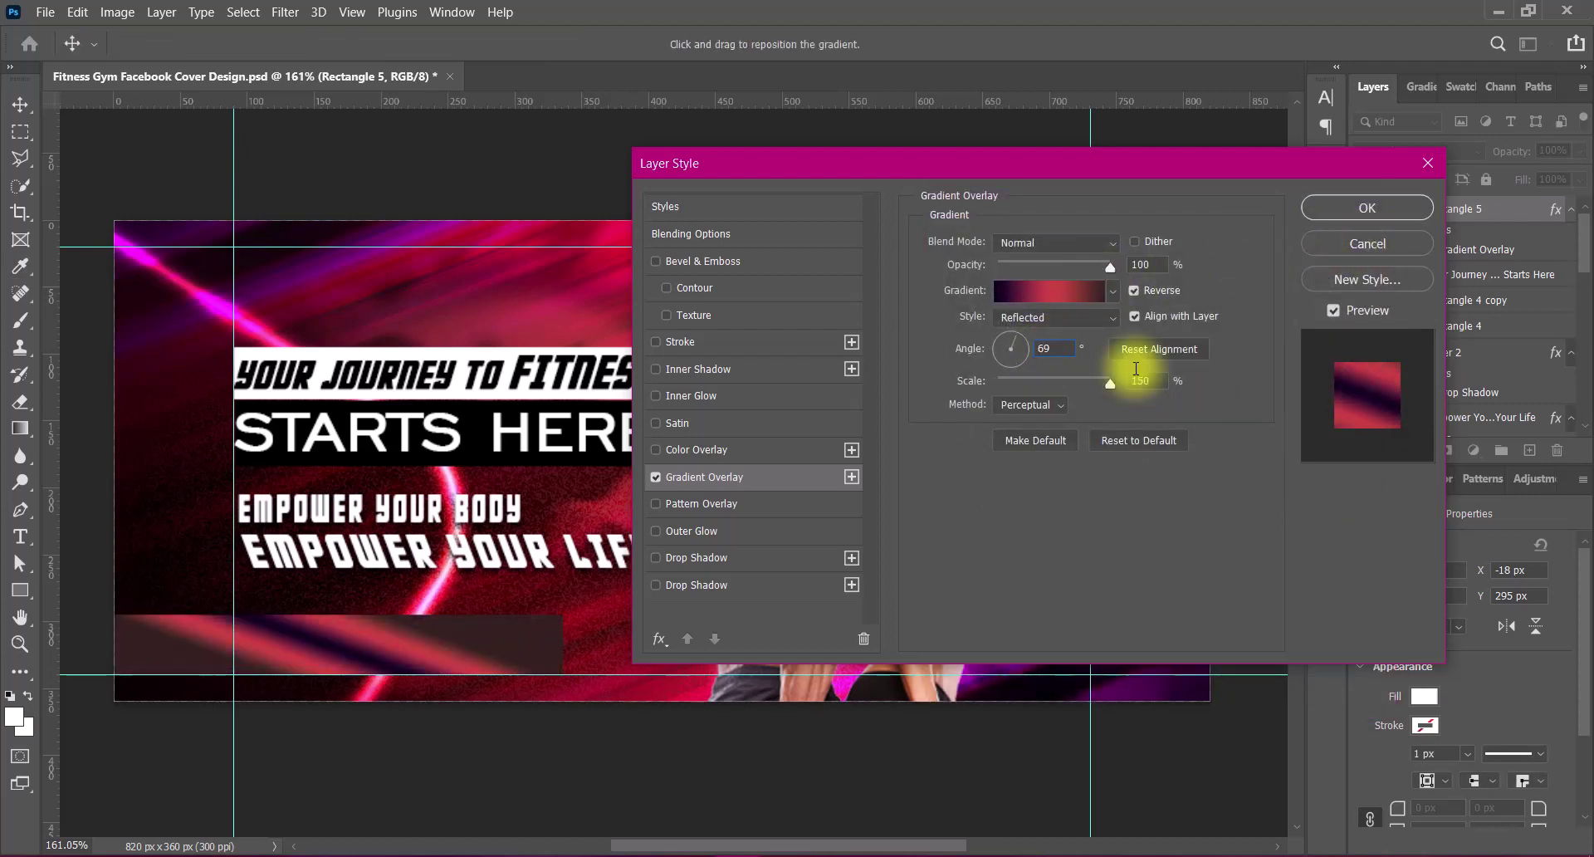
click(1112, 291)
click(968, 358)
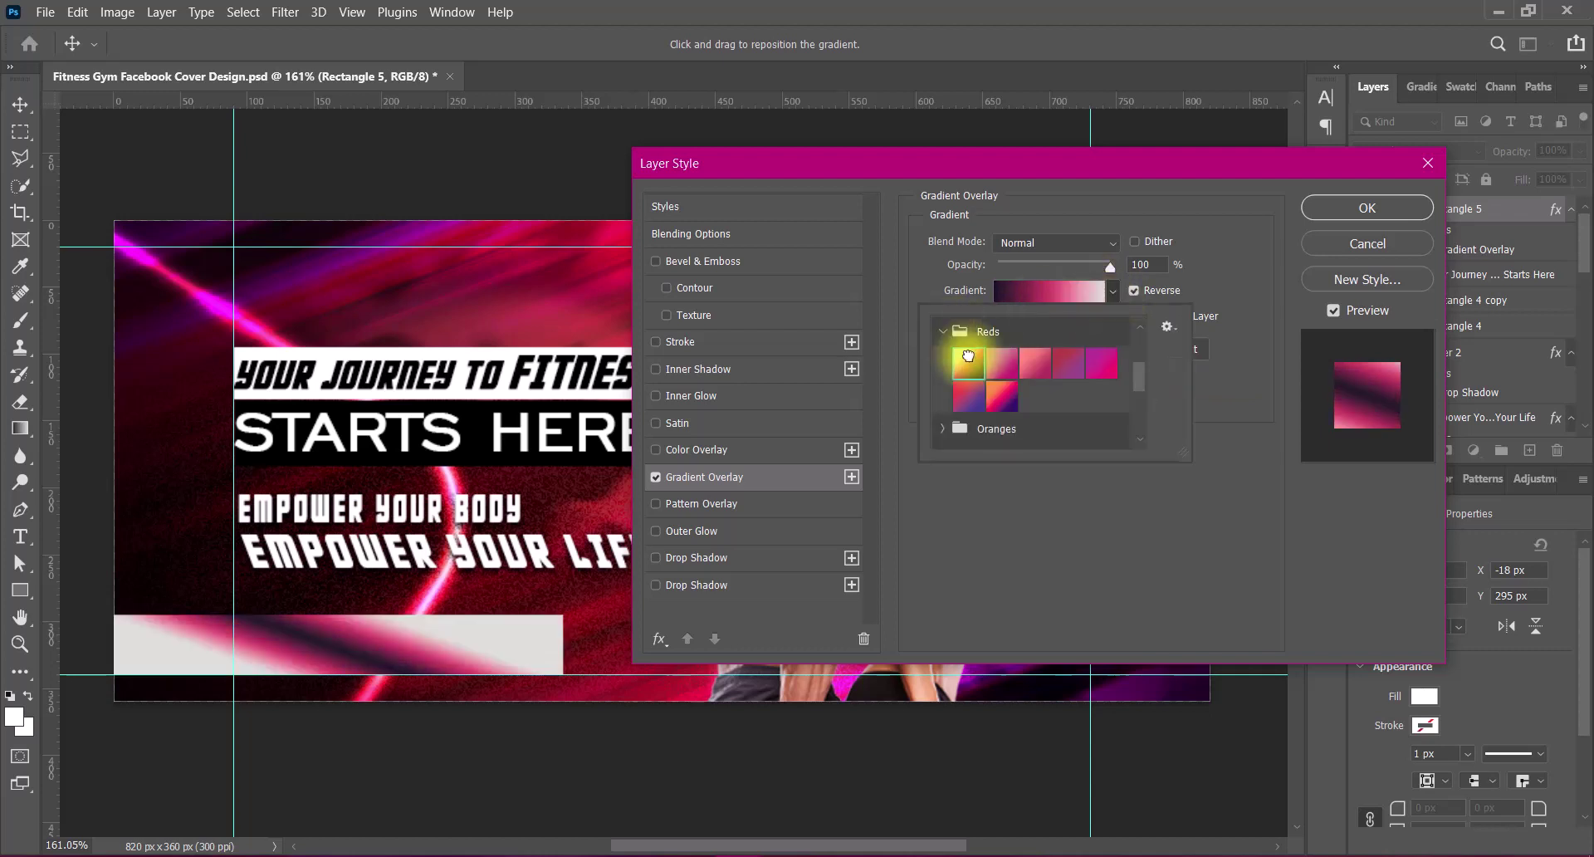
click(1134, 291)
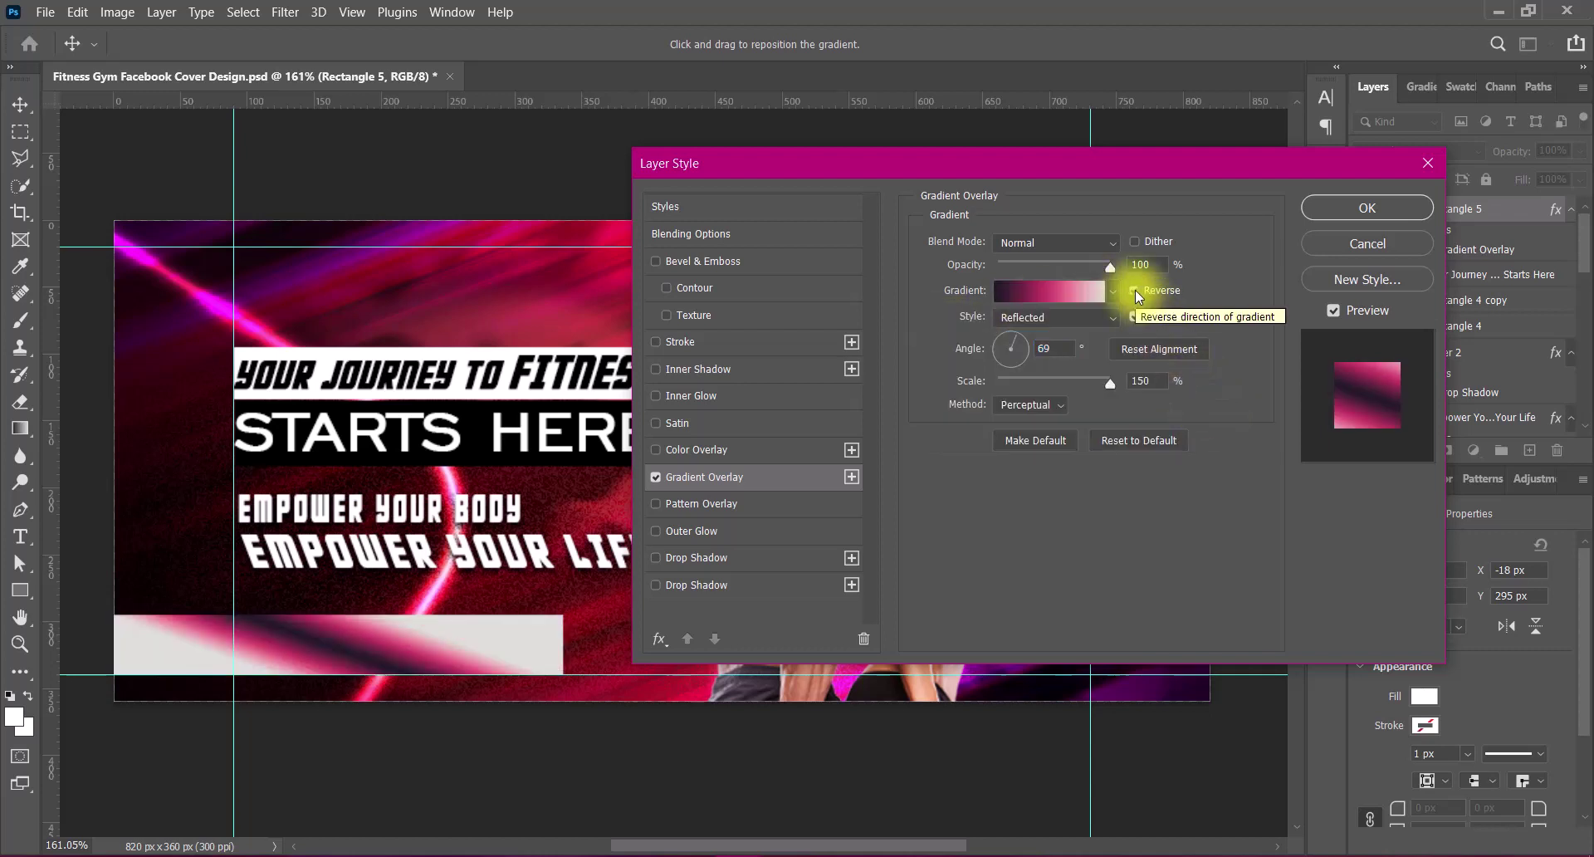
click(1041, 453)
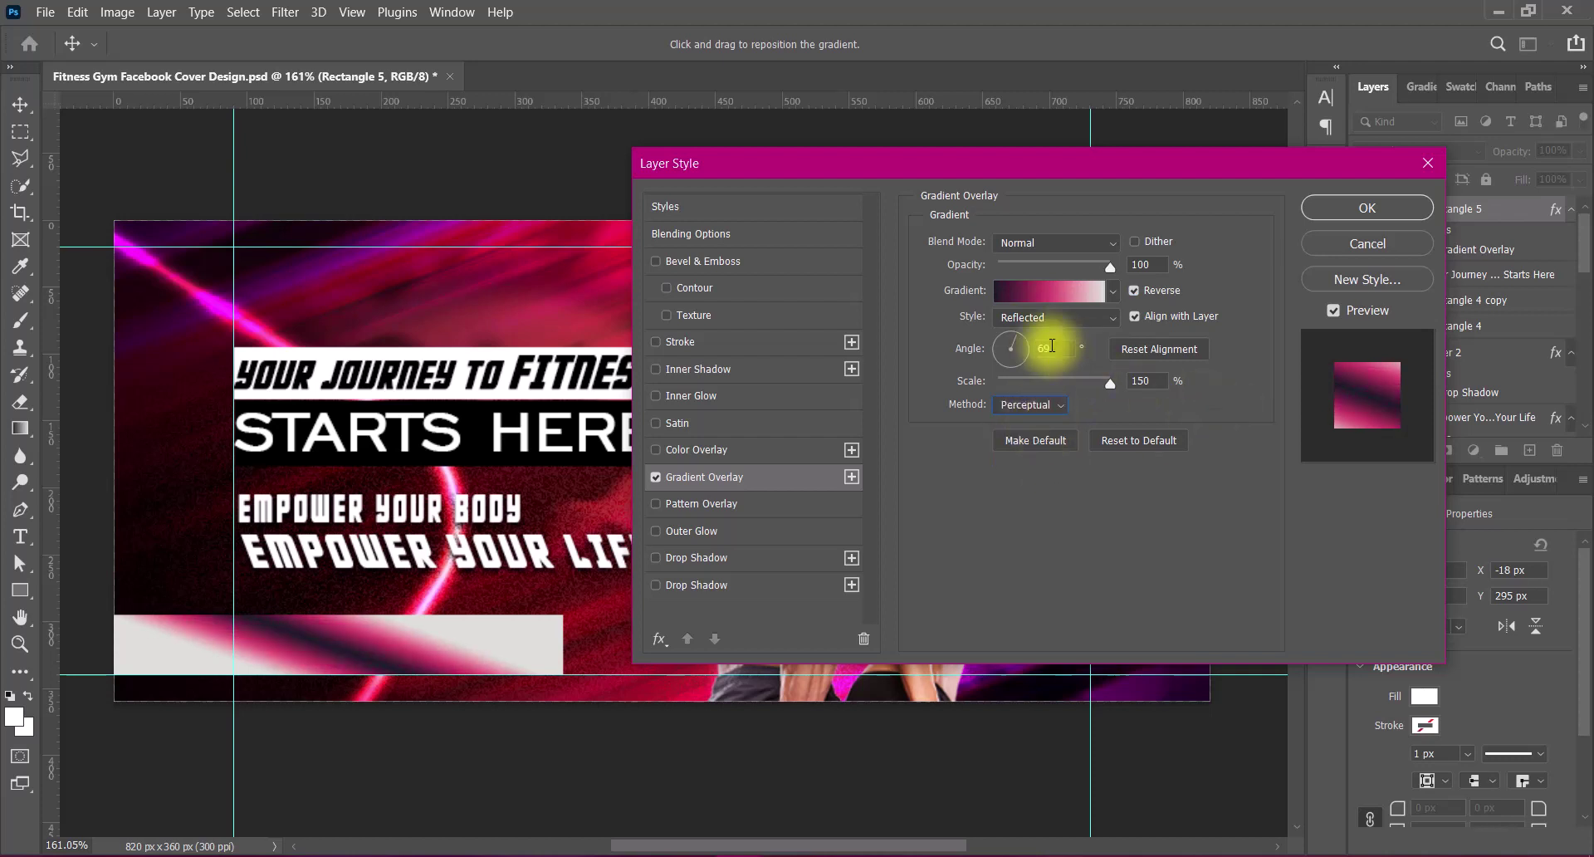
key(BackSpace)
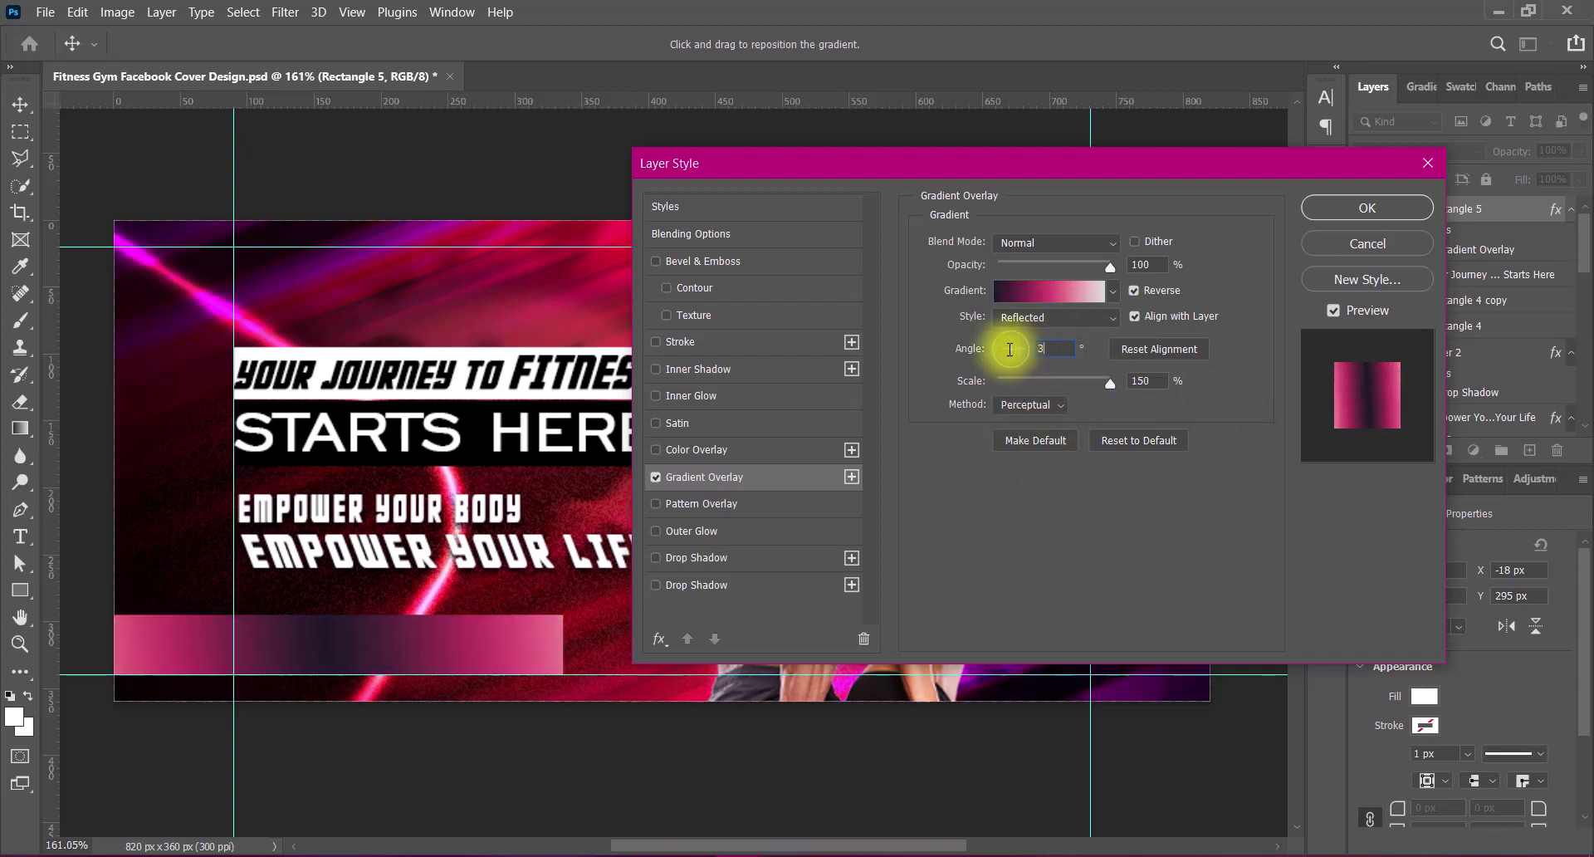
text(3)
right_click(1013, 348)
click(1032, 349)
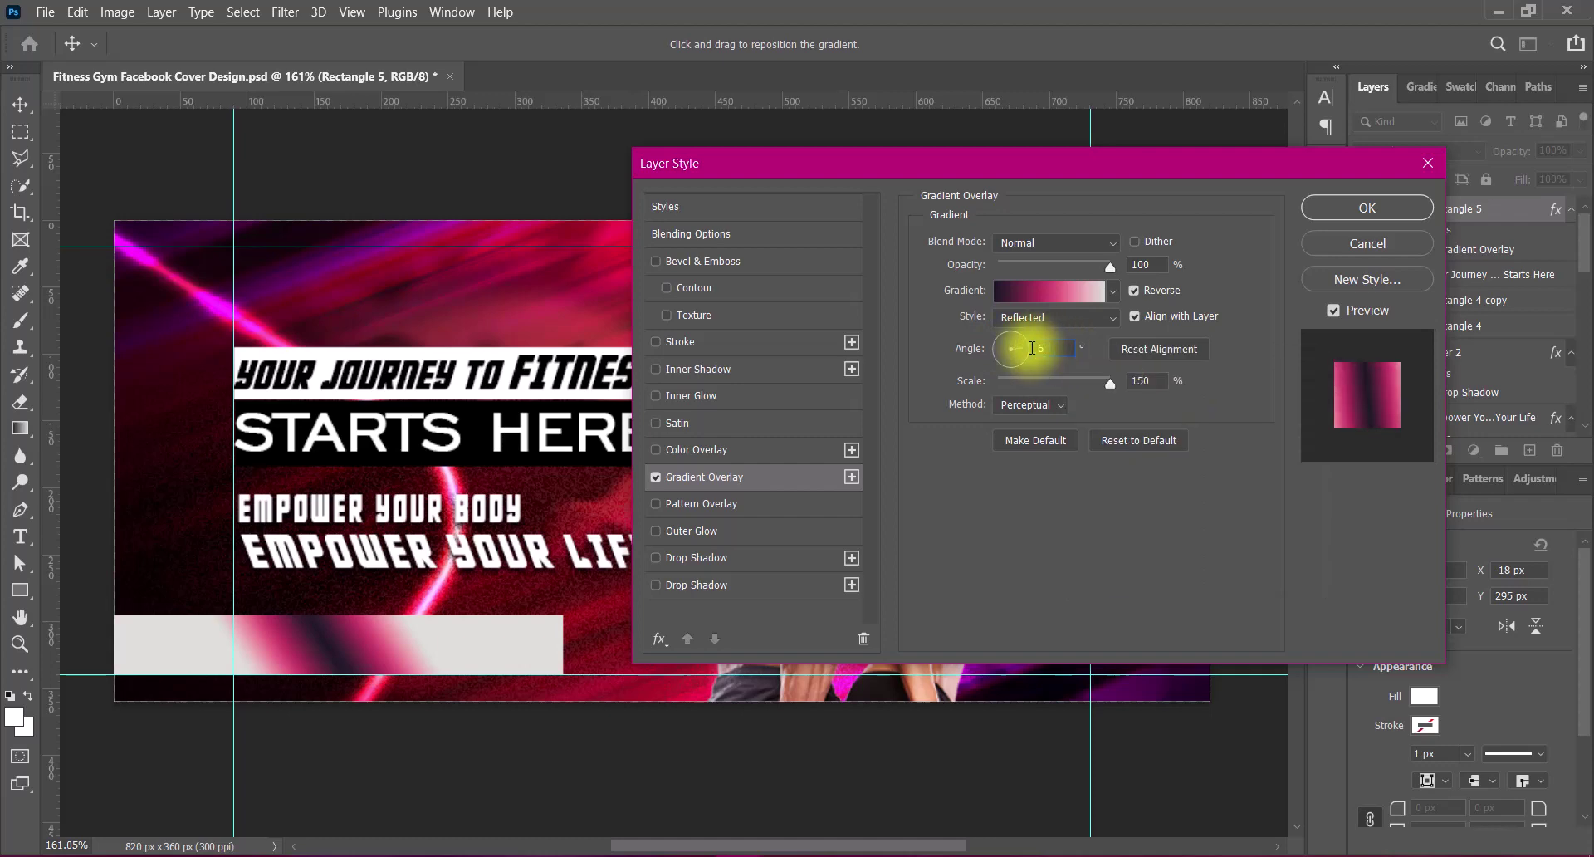
text(0)
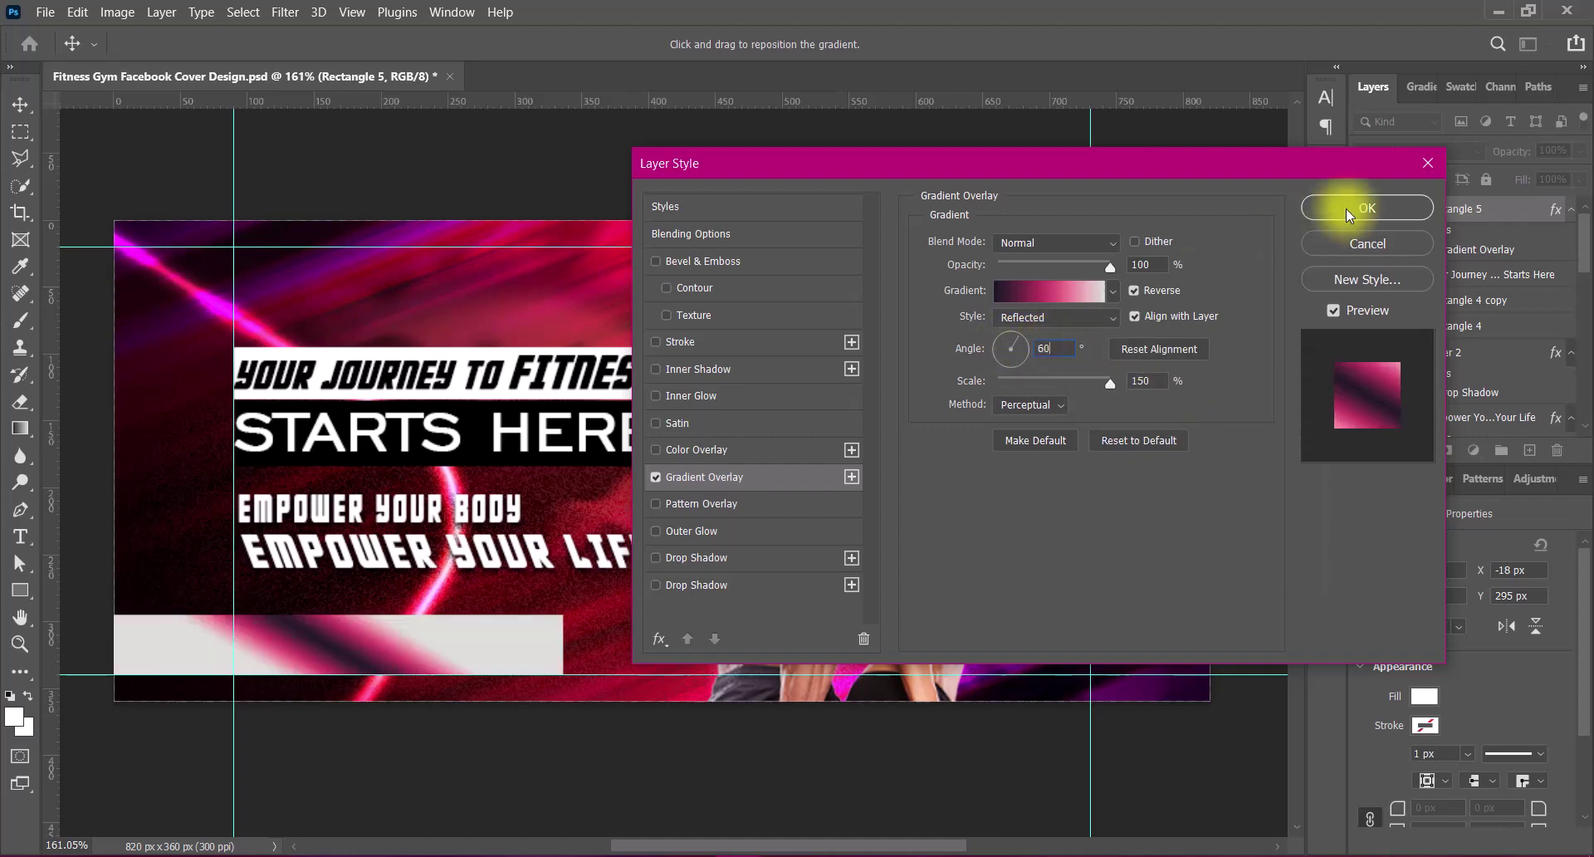
click(1347, 208)
- Convert Rectangle 5 to a smart object, add a 0°, 300 px Motion Blur, and place it below Layer 2
right_click(1352, 206)
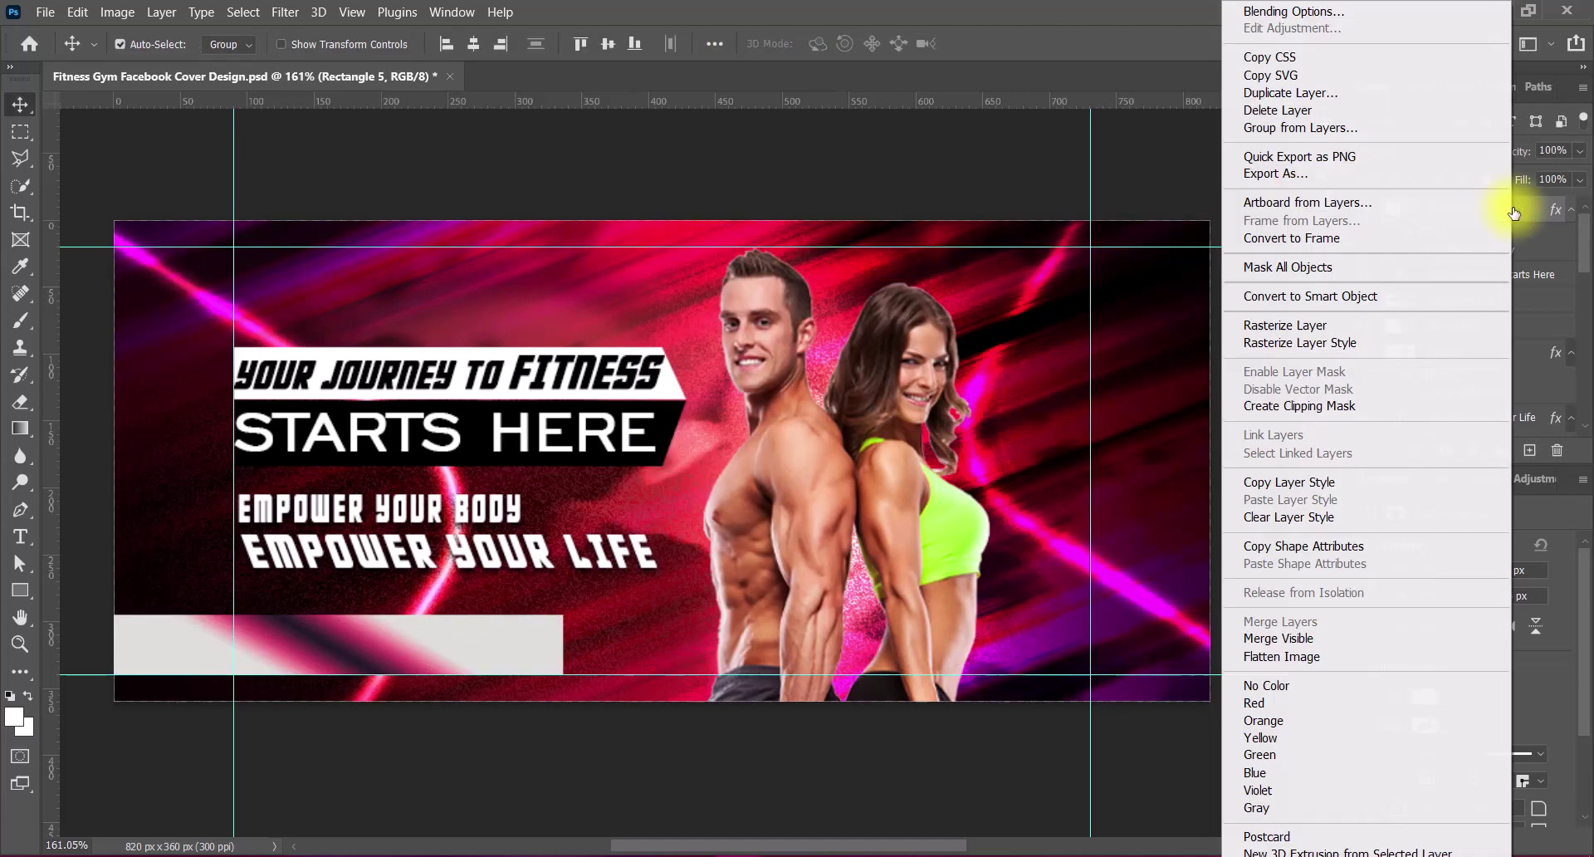
click(1391, 293)
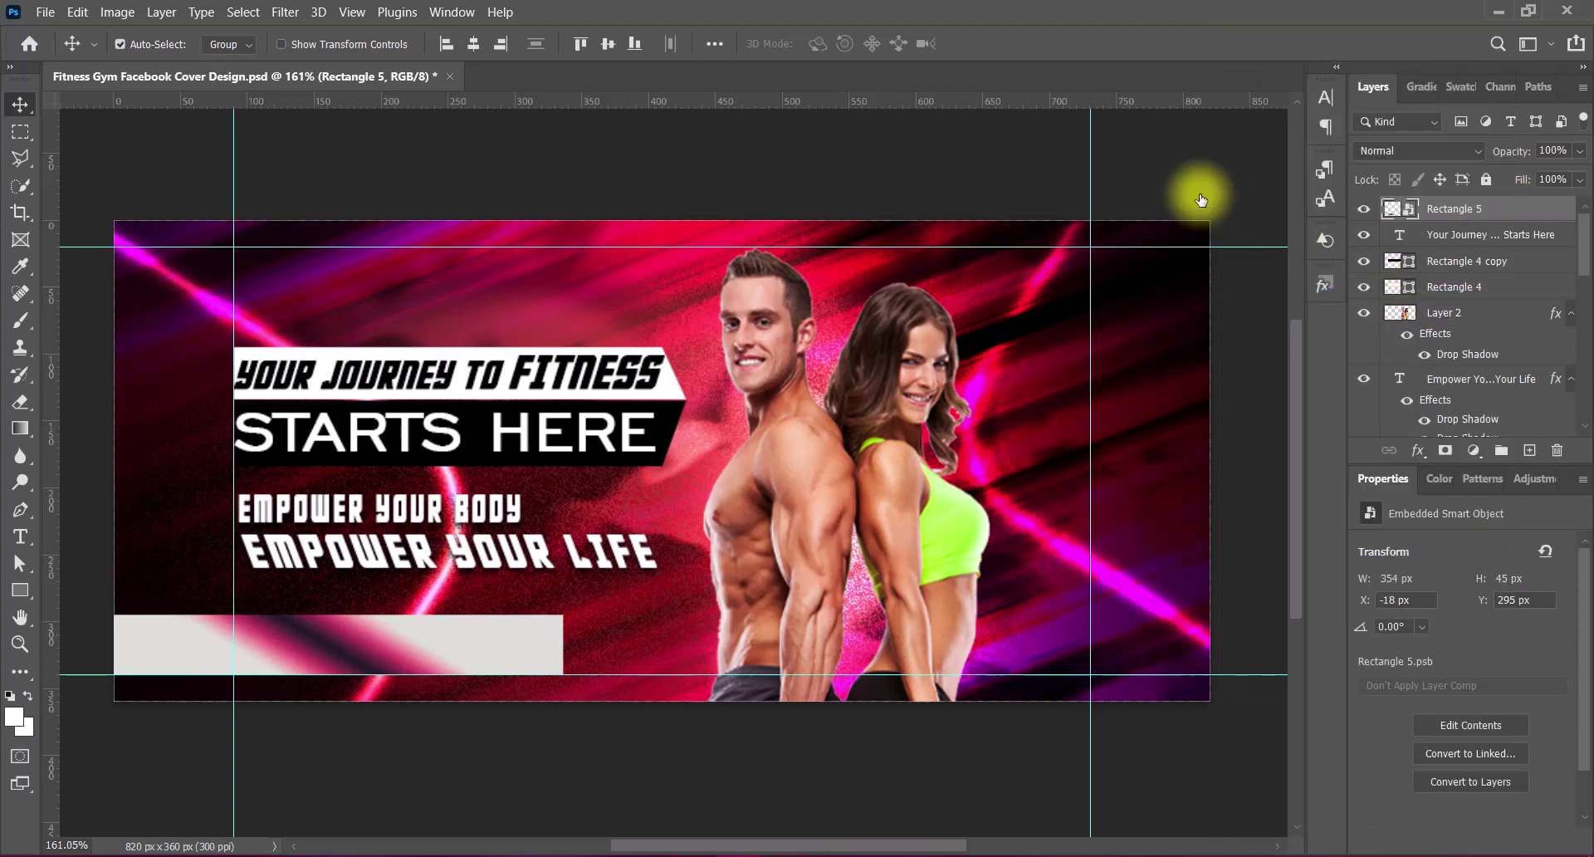
click(285, 11)
click(587, 376)
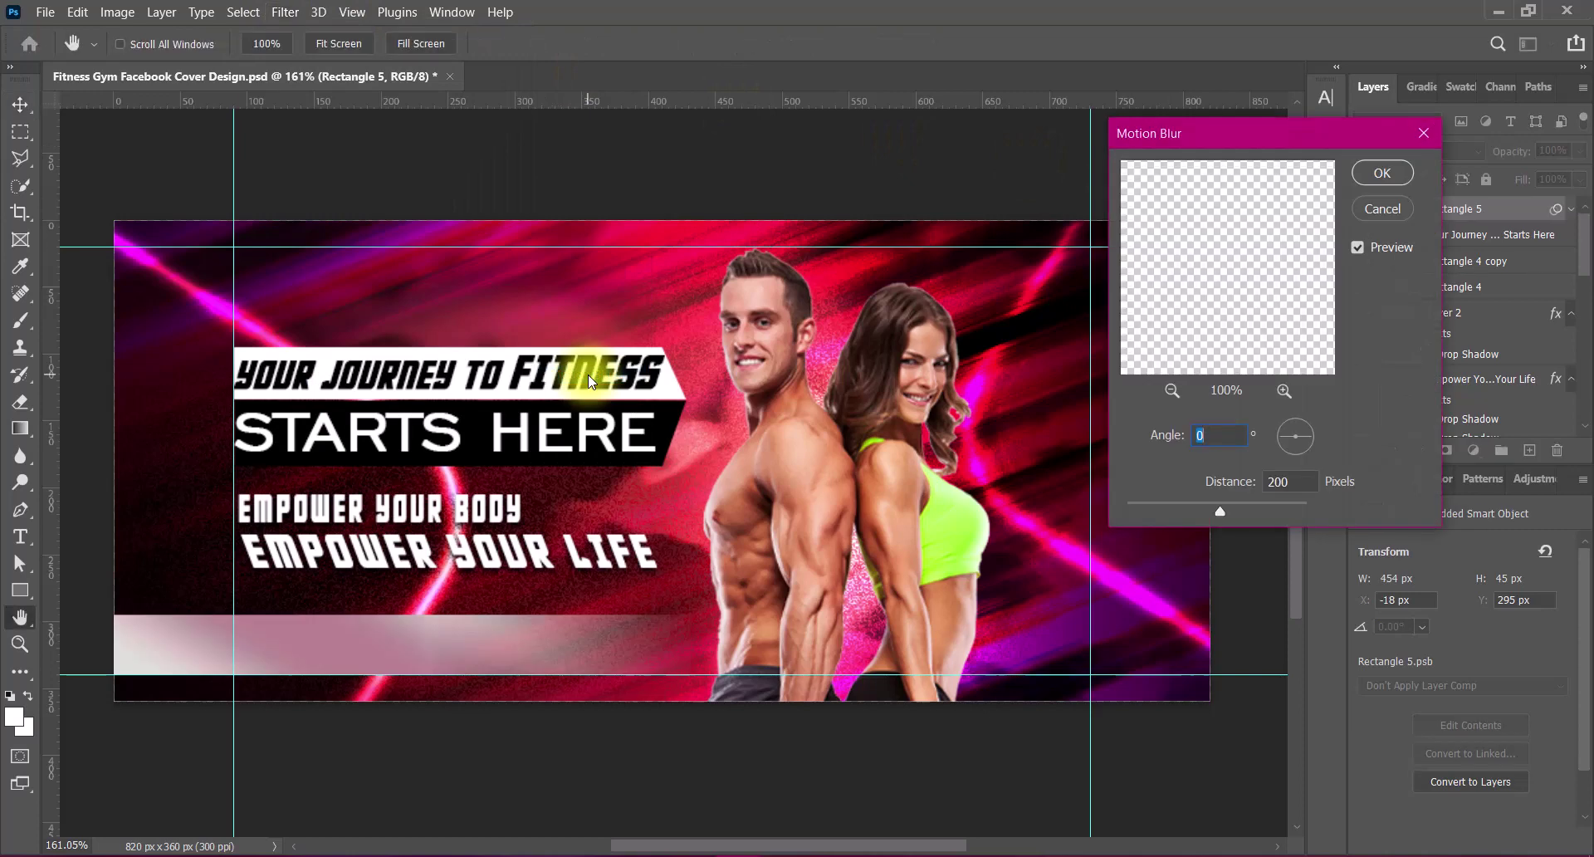
click(1276, 481)
text(600)
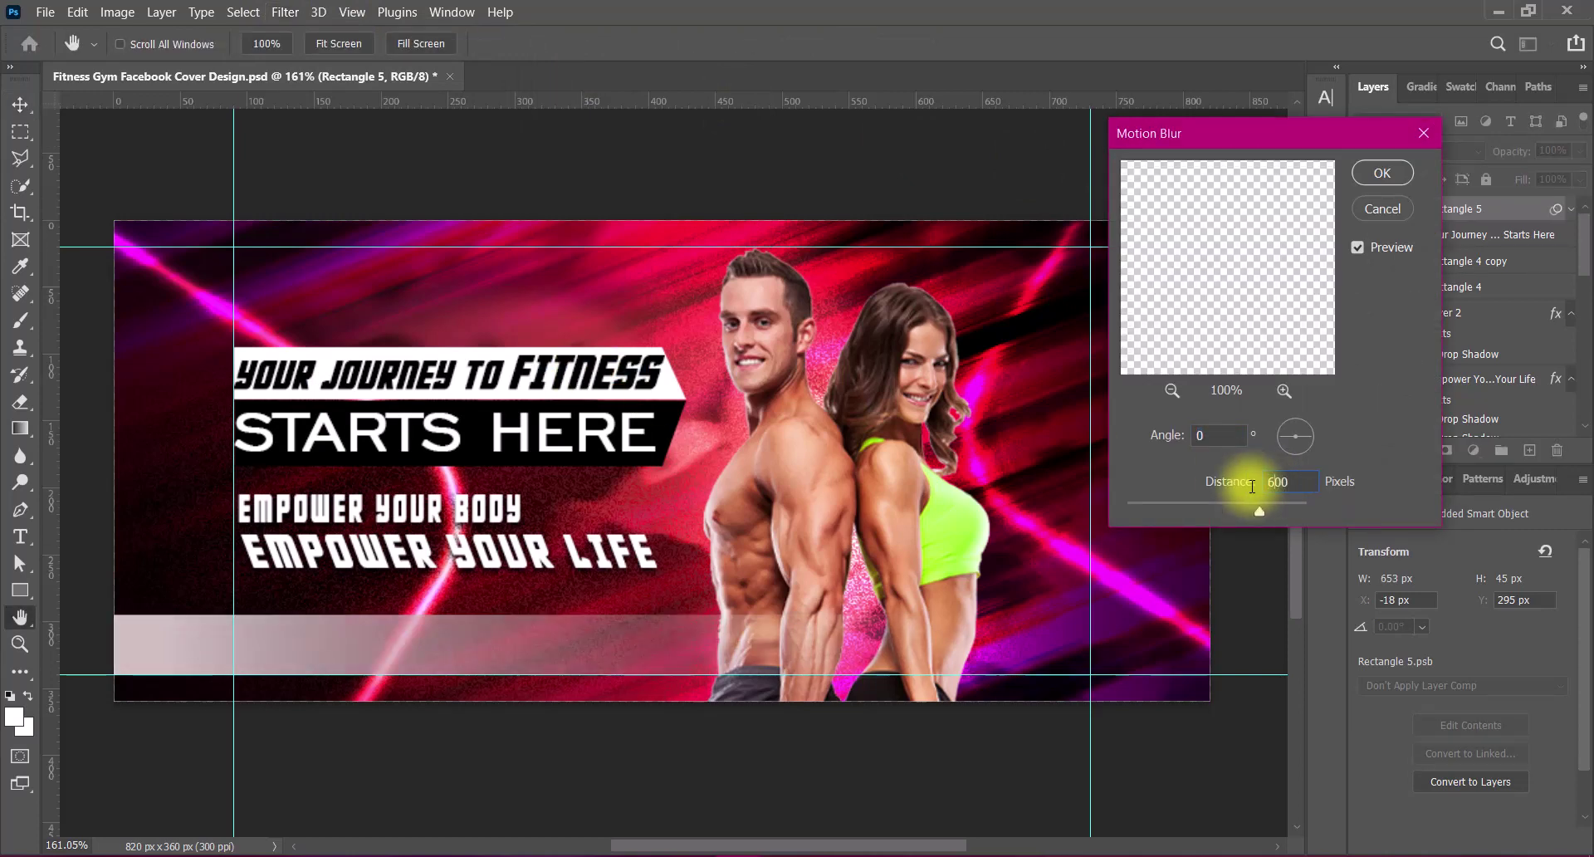
key(BackSpace)
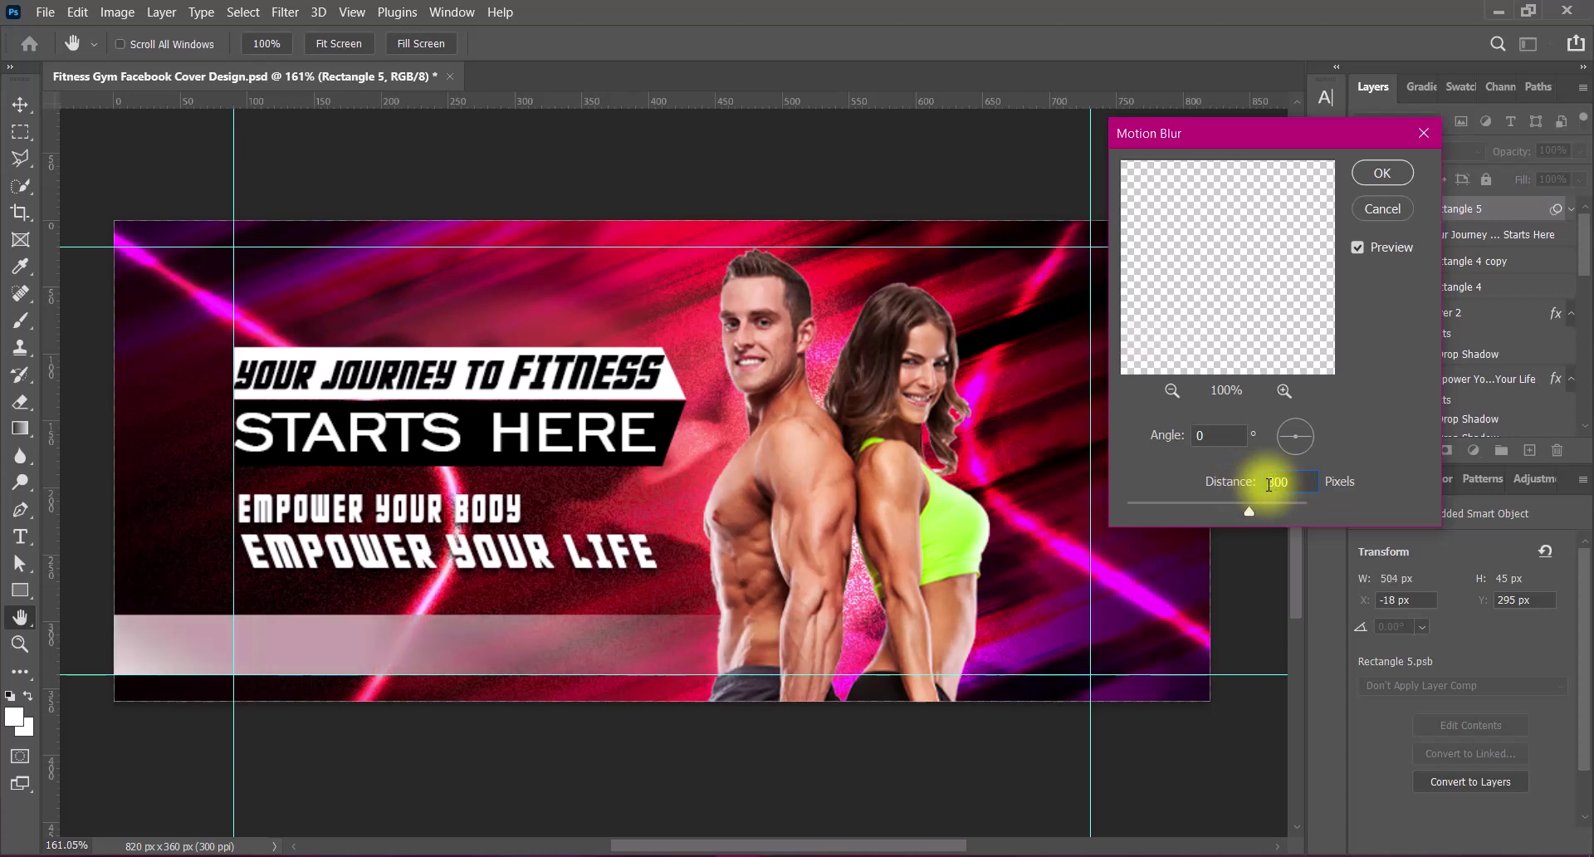
text(3)
click(1382, 173)
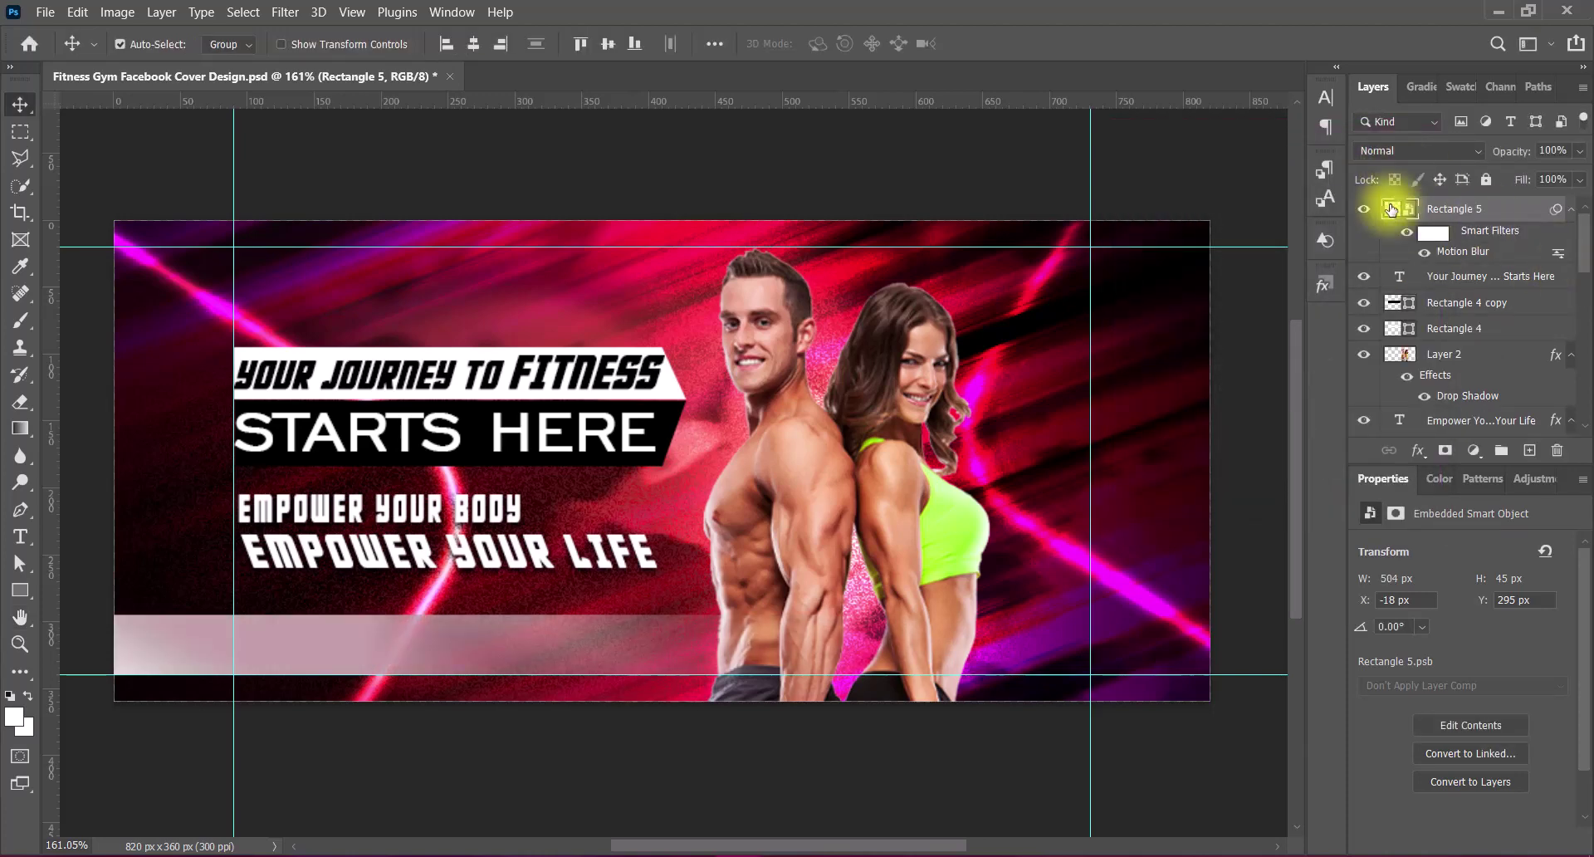
drag(1392, 209, 1384, 391)
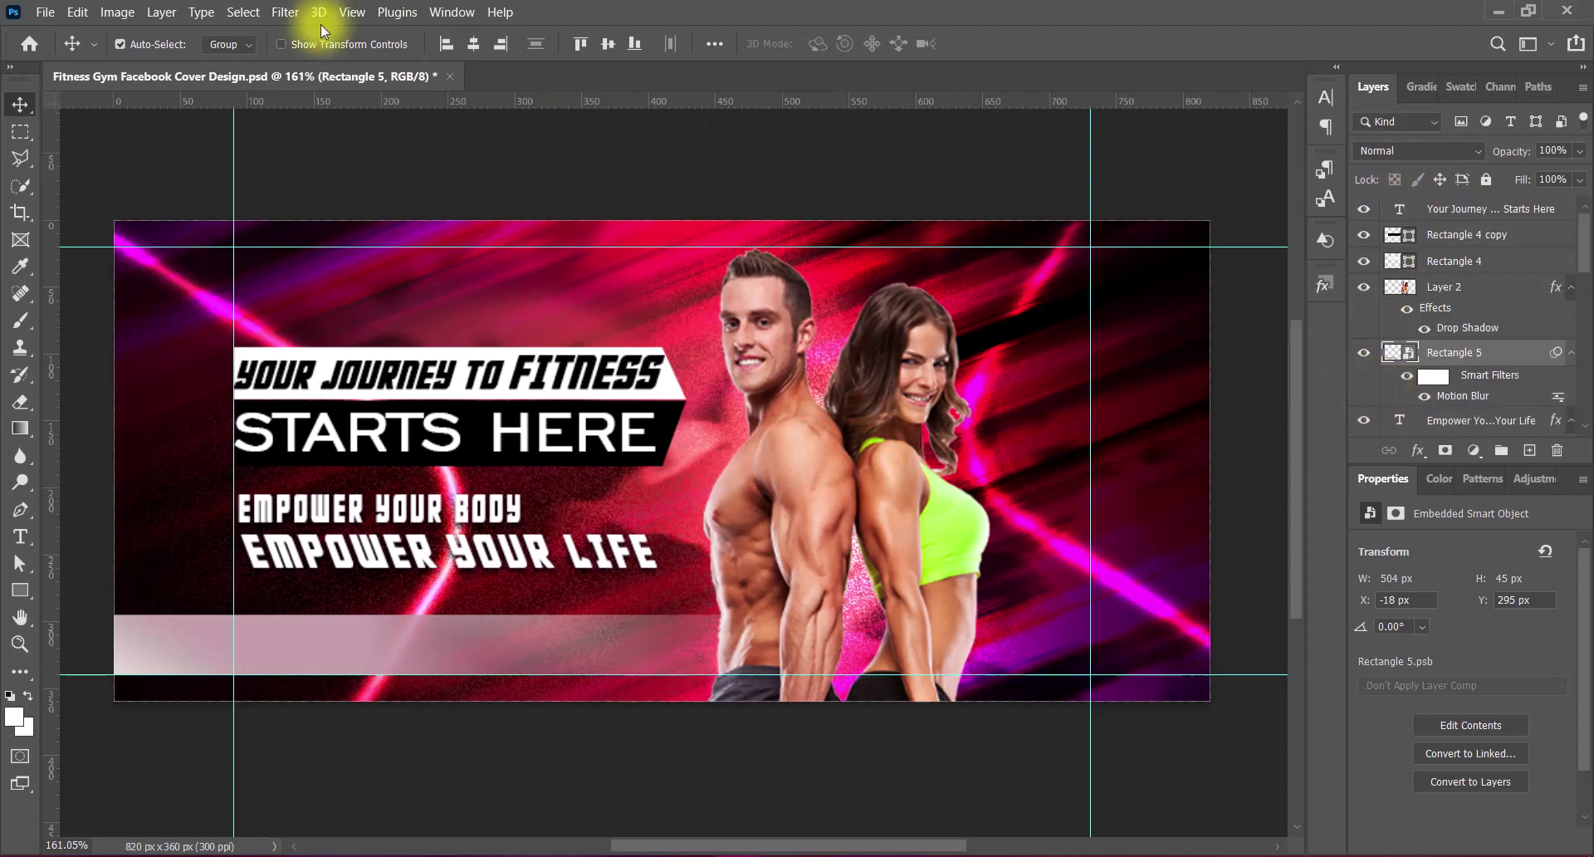
- Reconvert the bar to a smart object and apply Brightness/Contrast with contrast 100
click(286, 12)
mouse_move(374, 261)
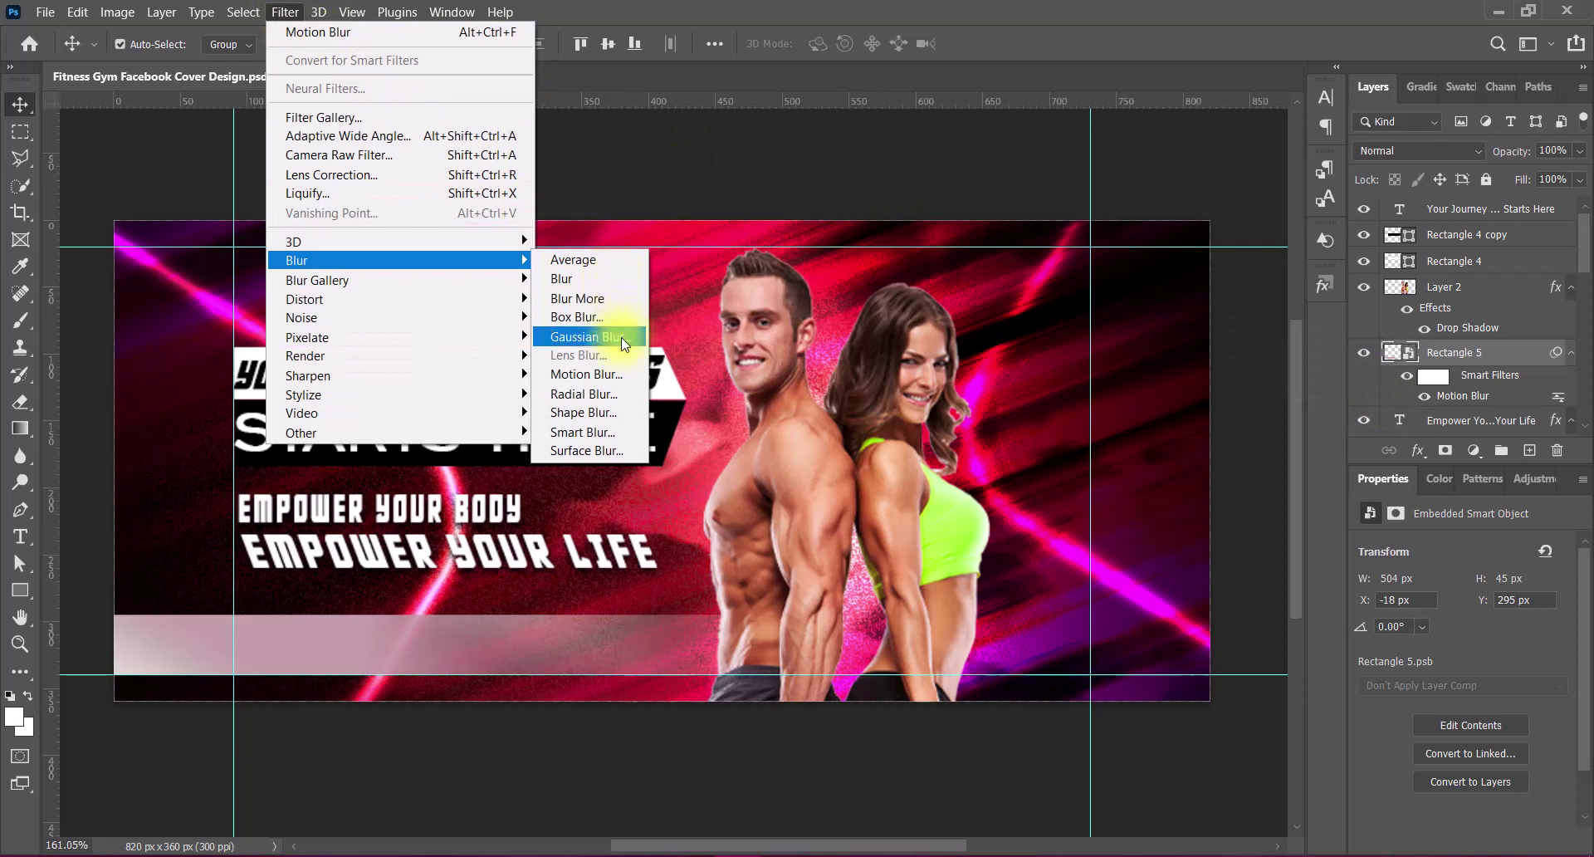
click(606, 336)
click(1397, 177)
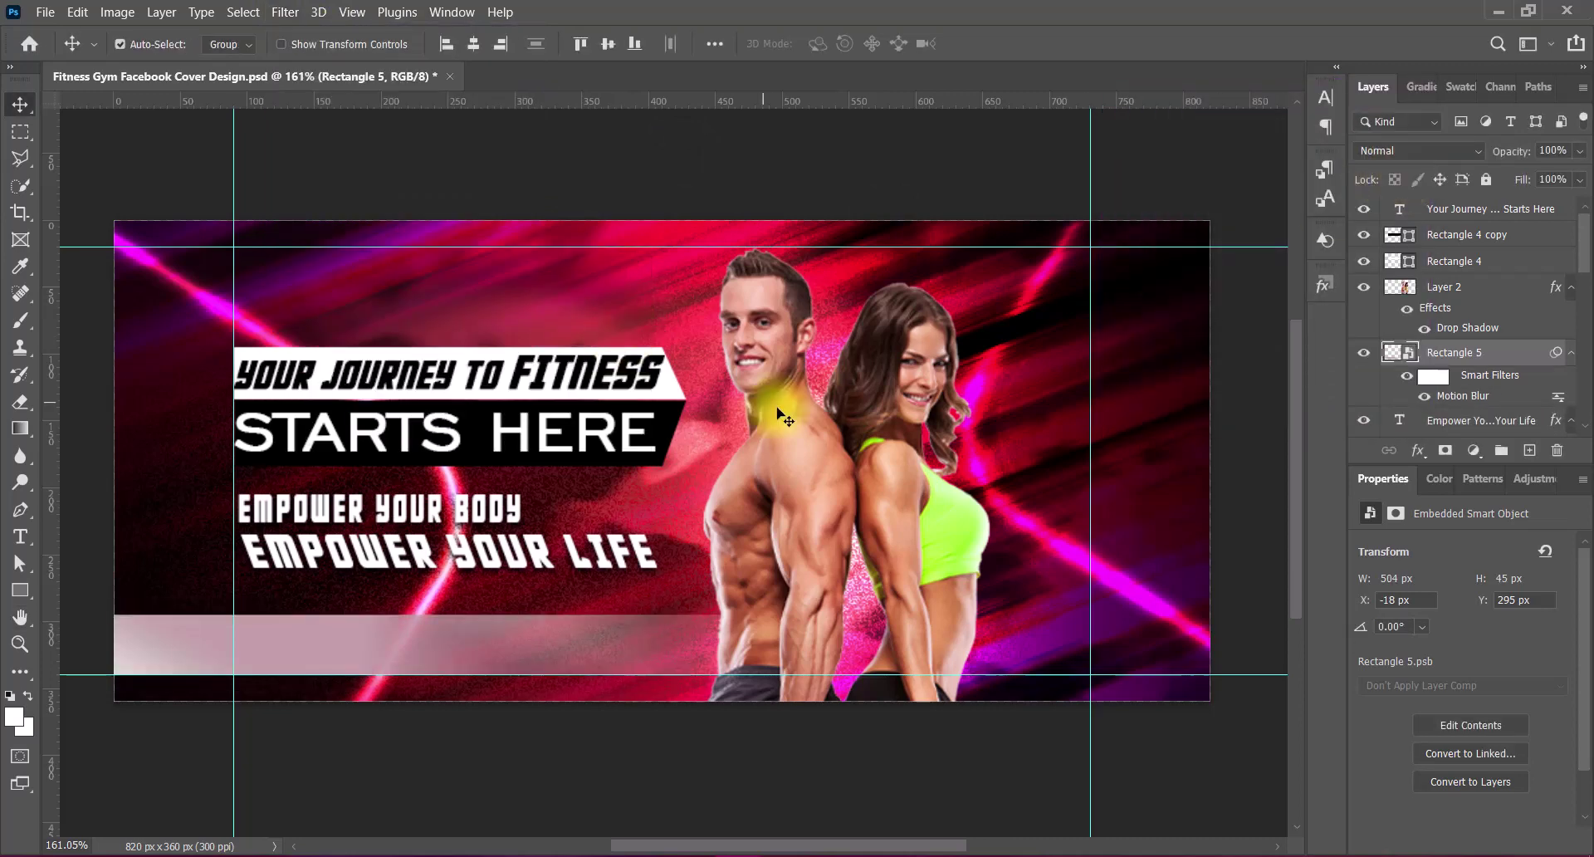
right_click(1521, 353)
click(1300, 245)
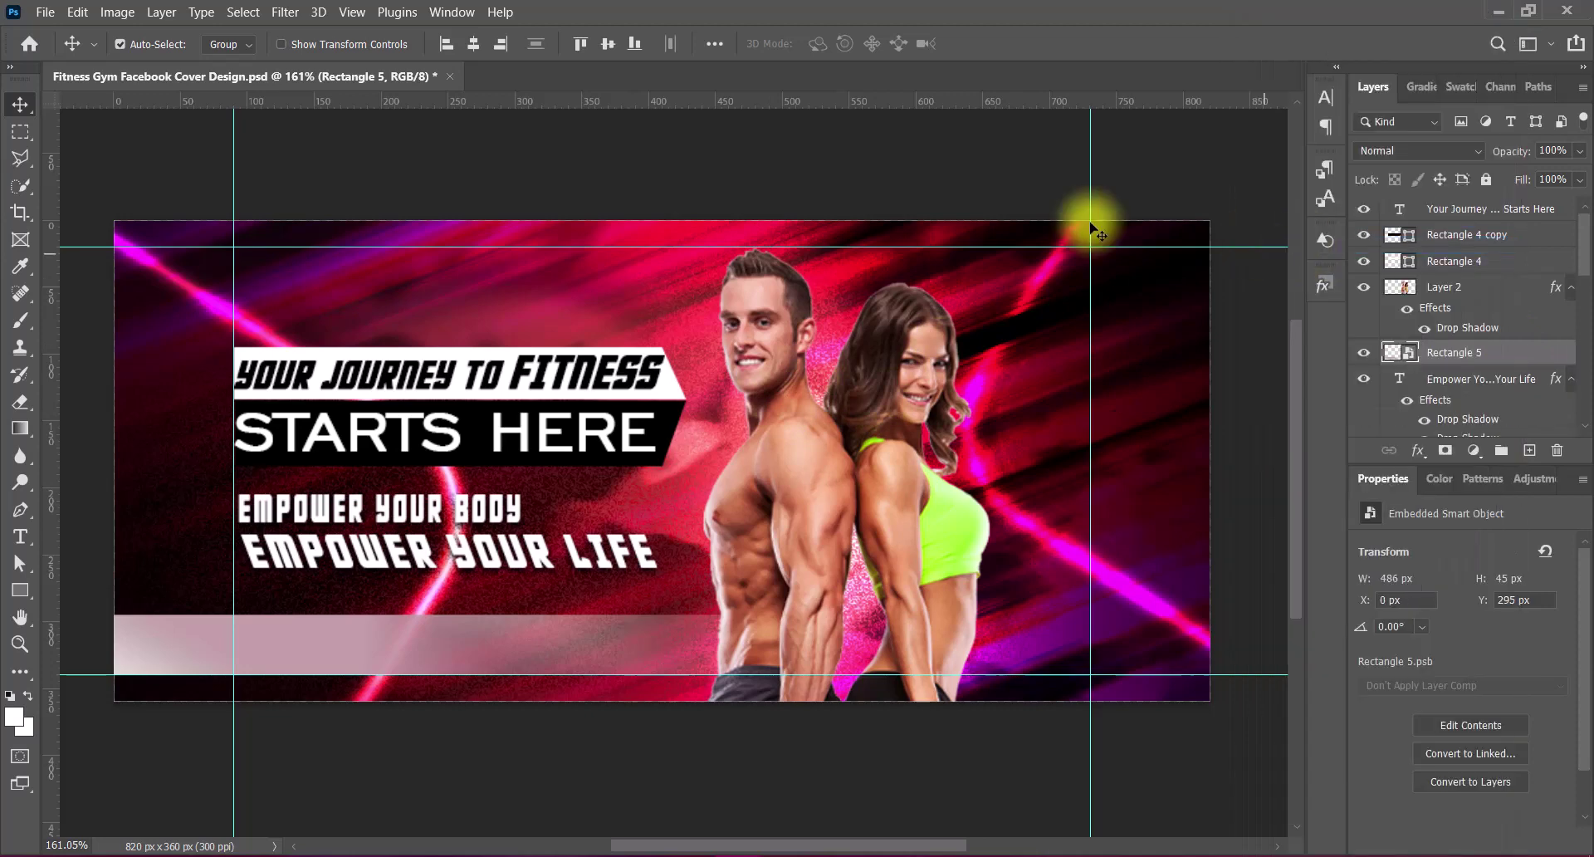
click(284, 12)
click(365, 60)
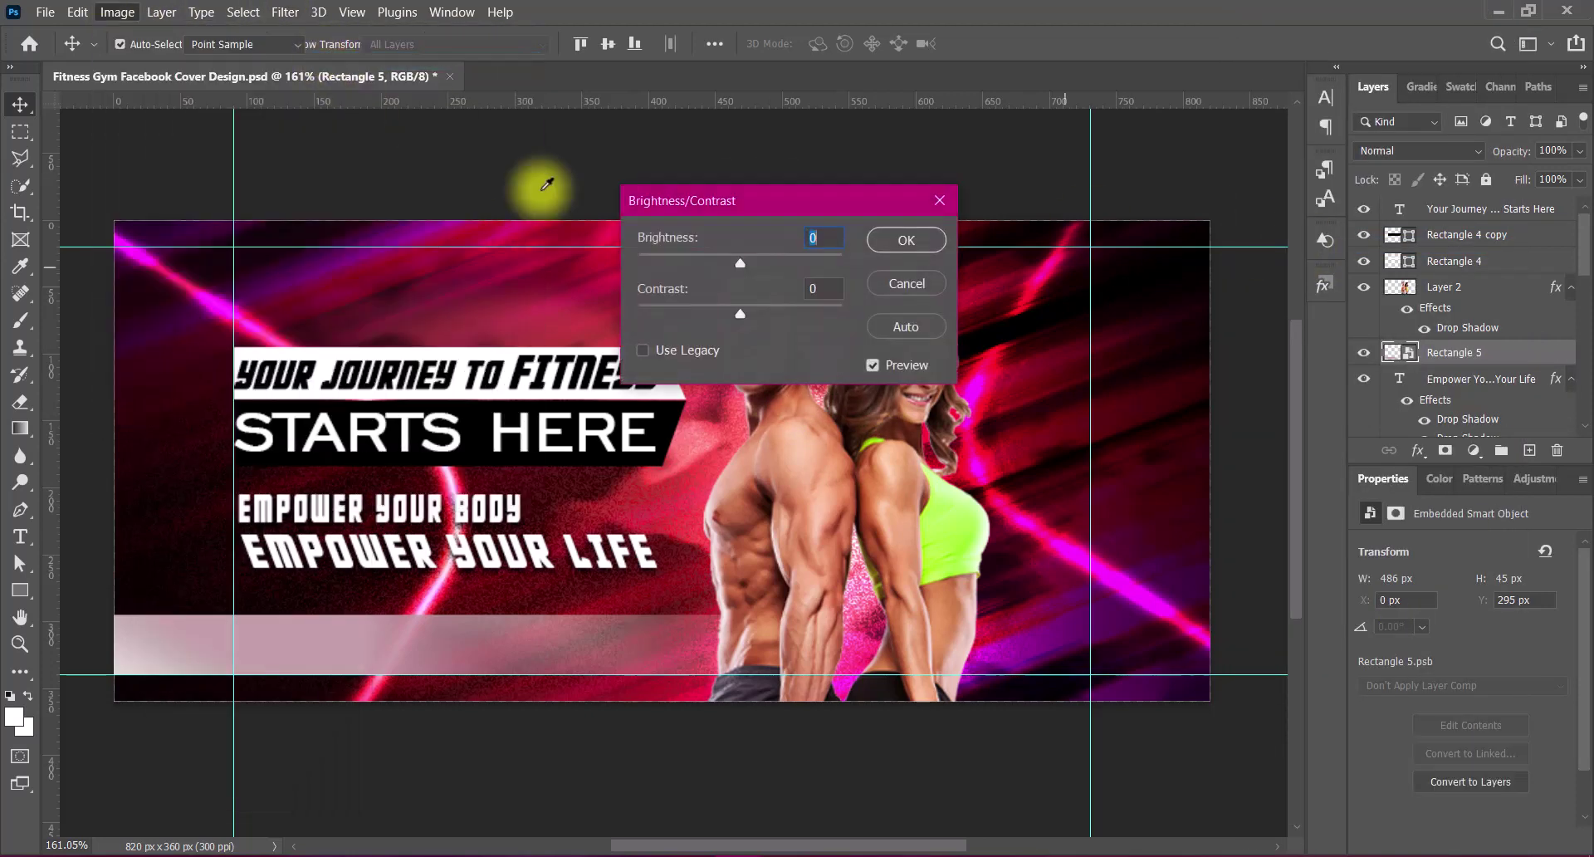
drag(740, 314, 1017, 318)
click(906, 240)
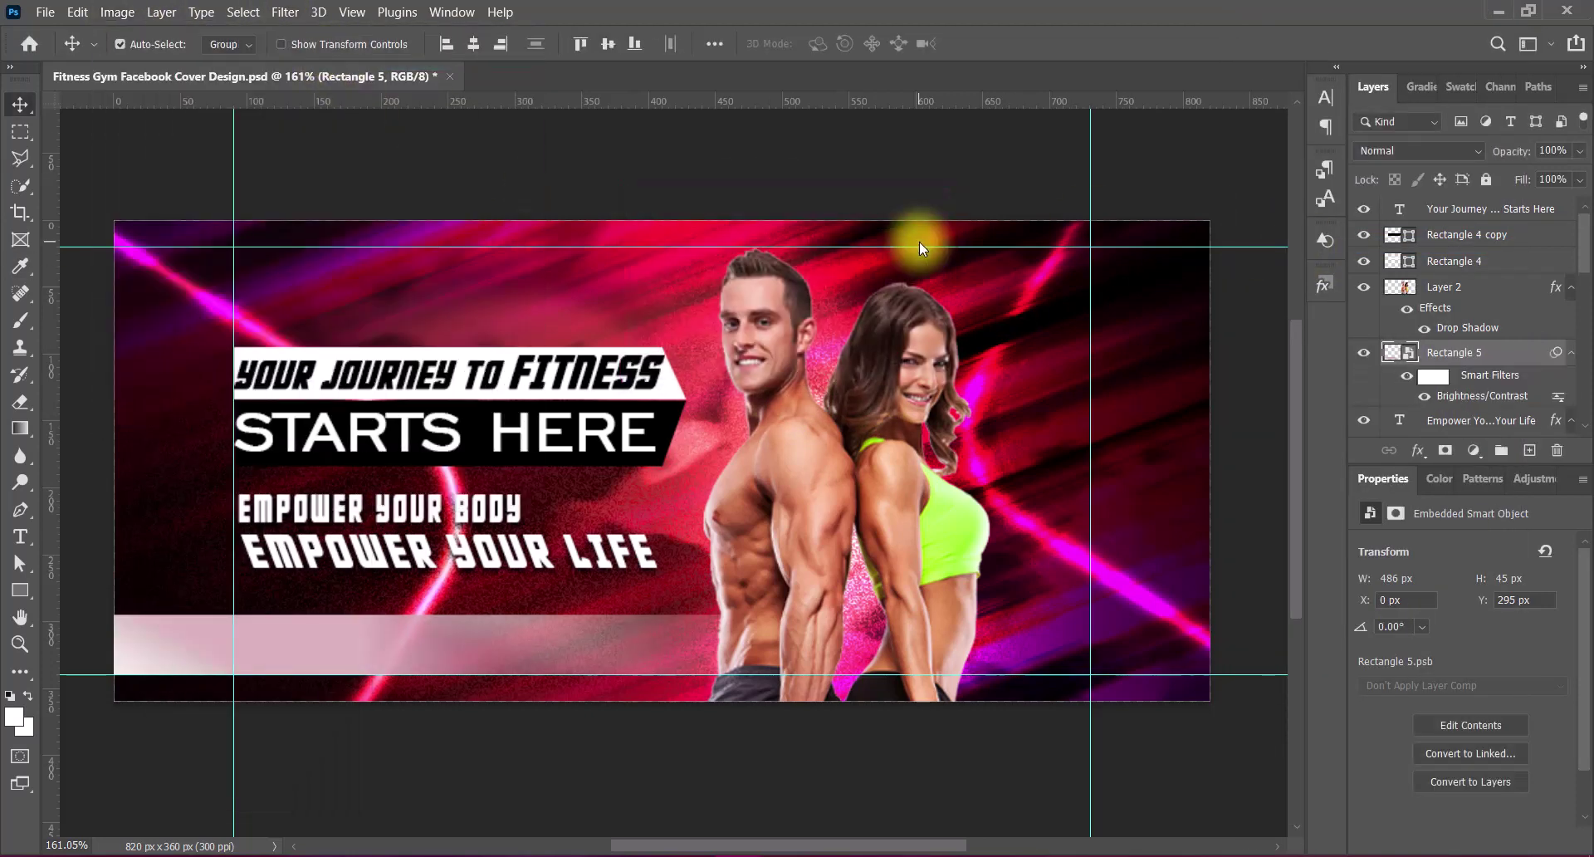
- Stretch the bar's left edge past the left side of the canvas
click(186, 651)
key(ctrl+t)
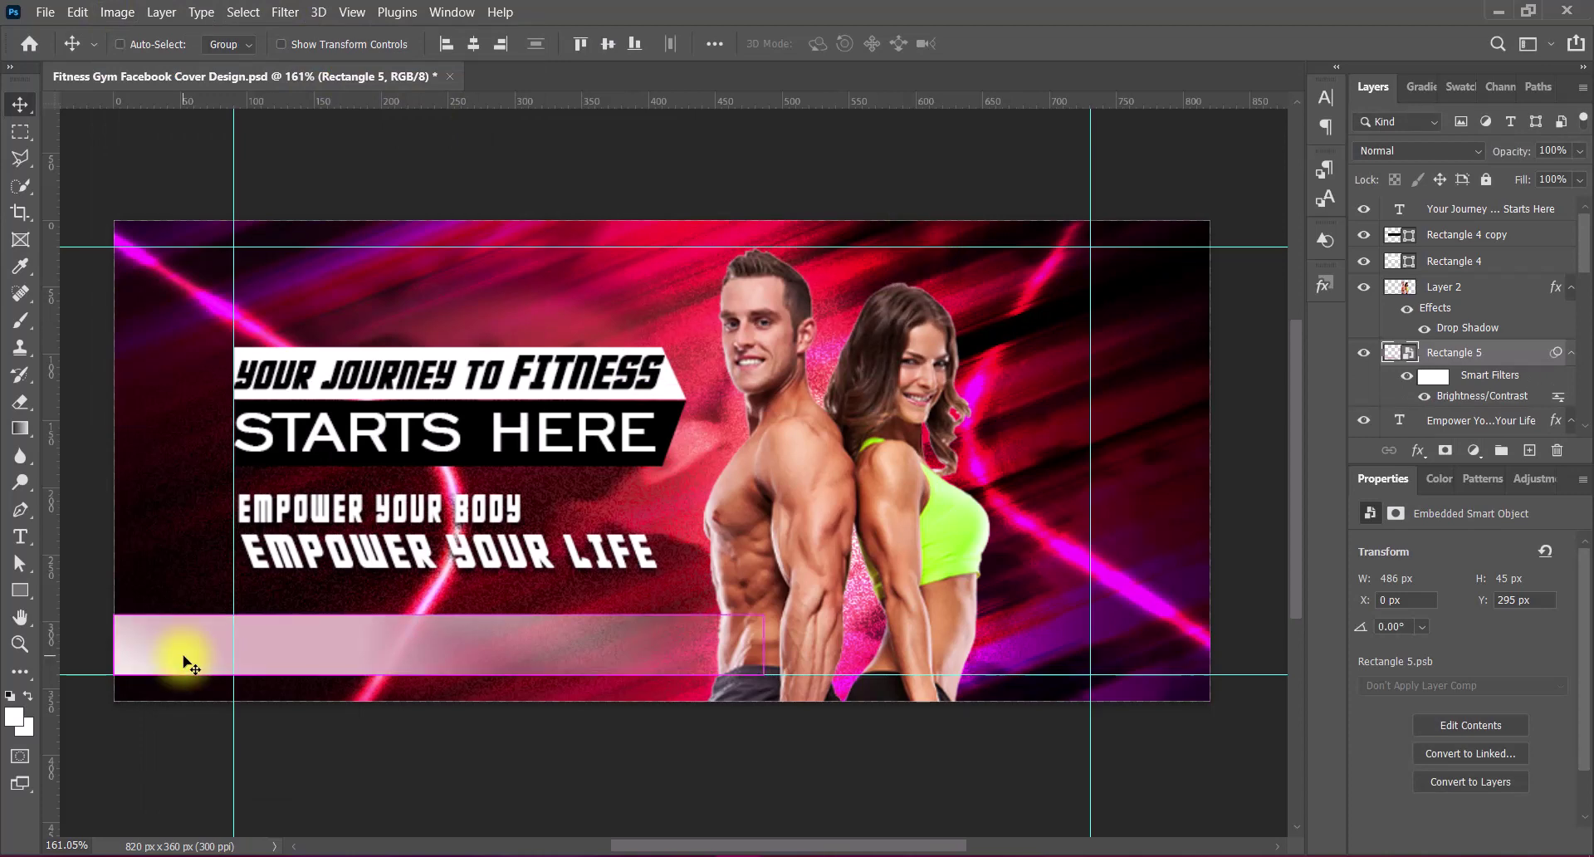
click(842, 364)
drag(114, 456, 66, 459)
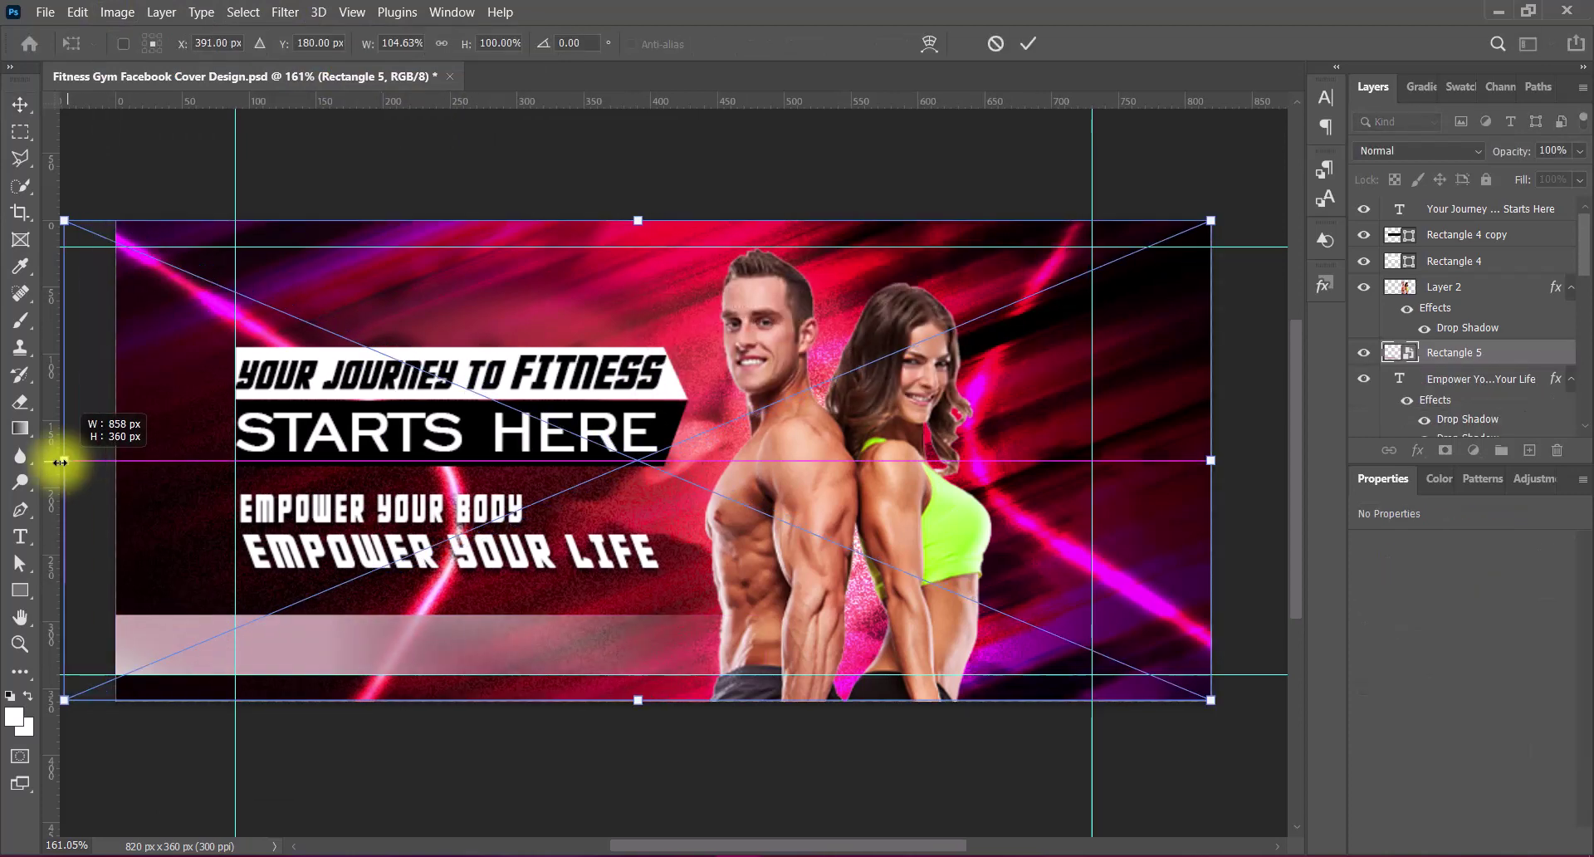
key(Return)
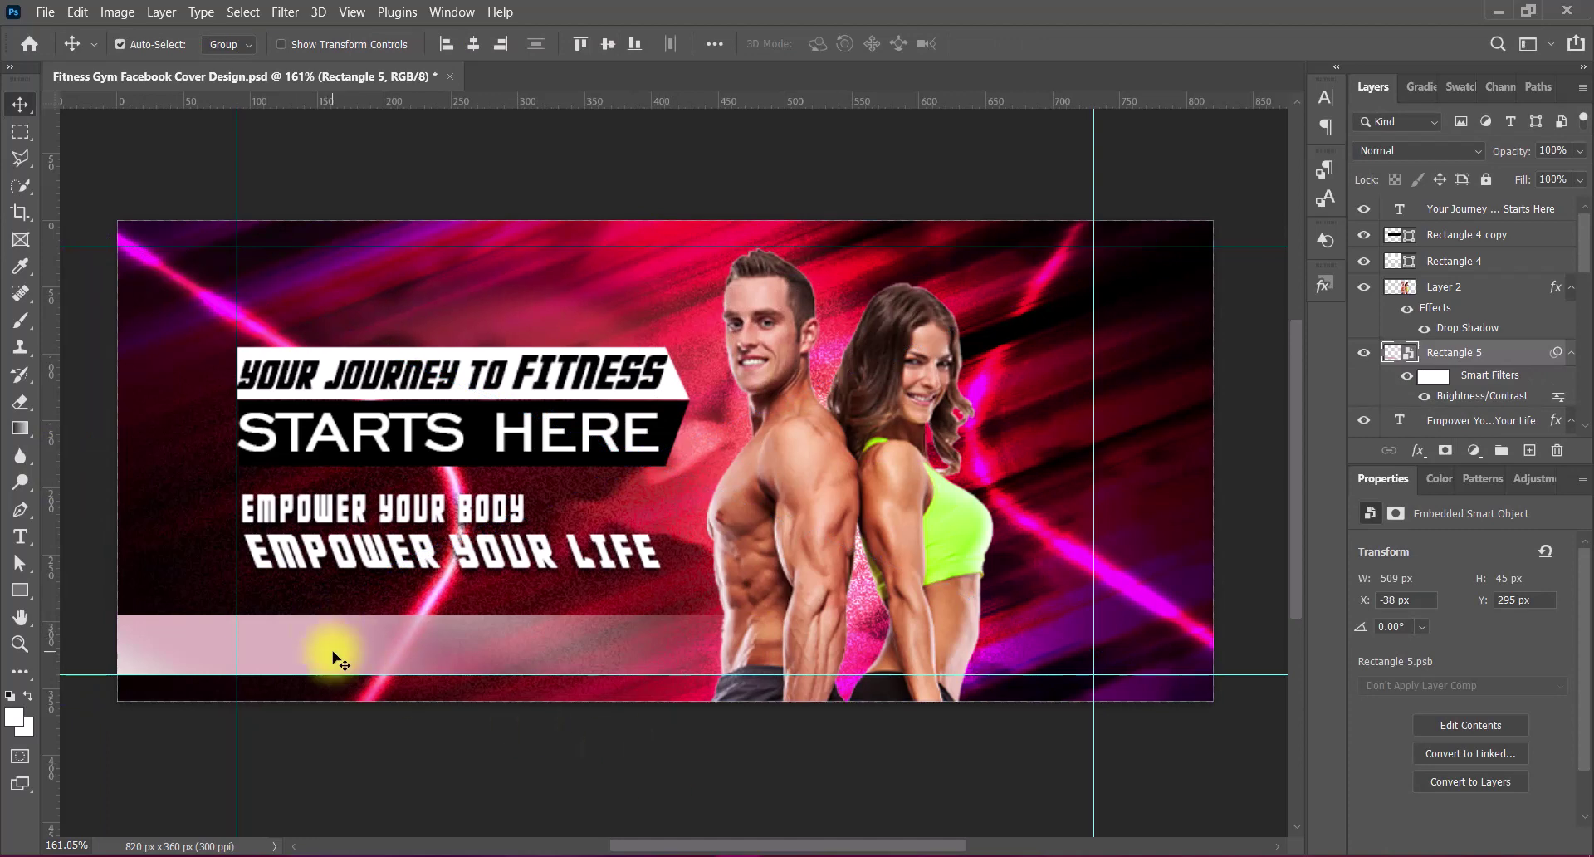
key(ctrl+t)
key(Return)
drag(659, 845, 616, 845)
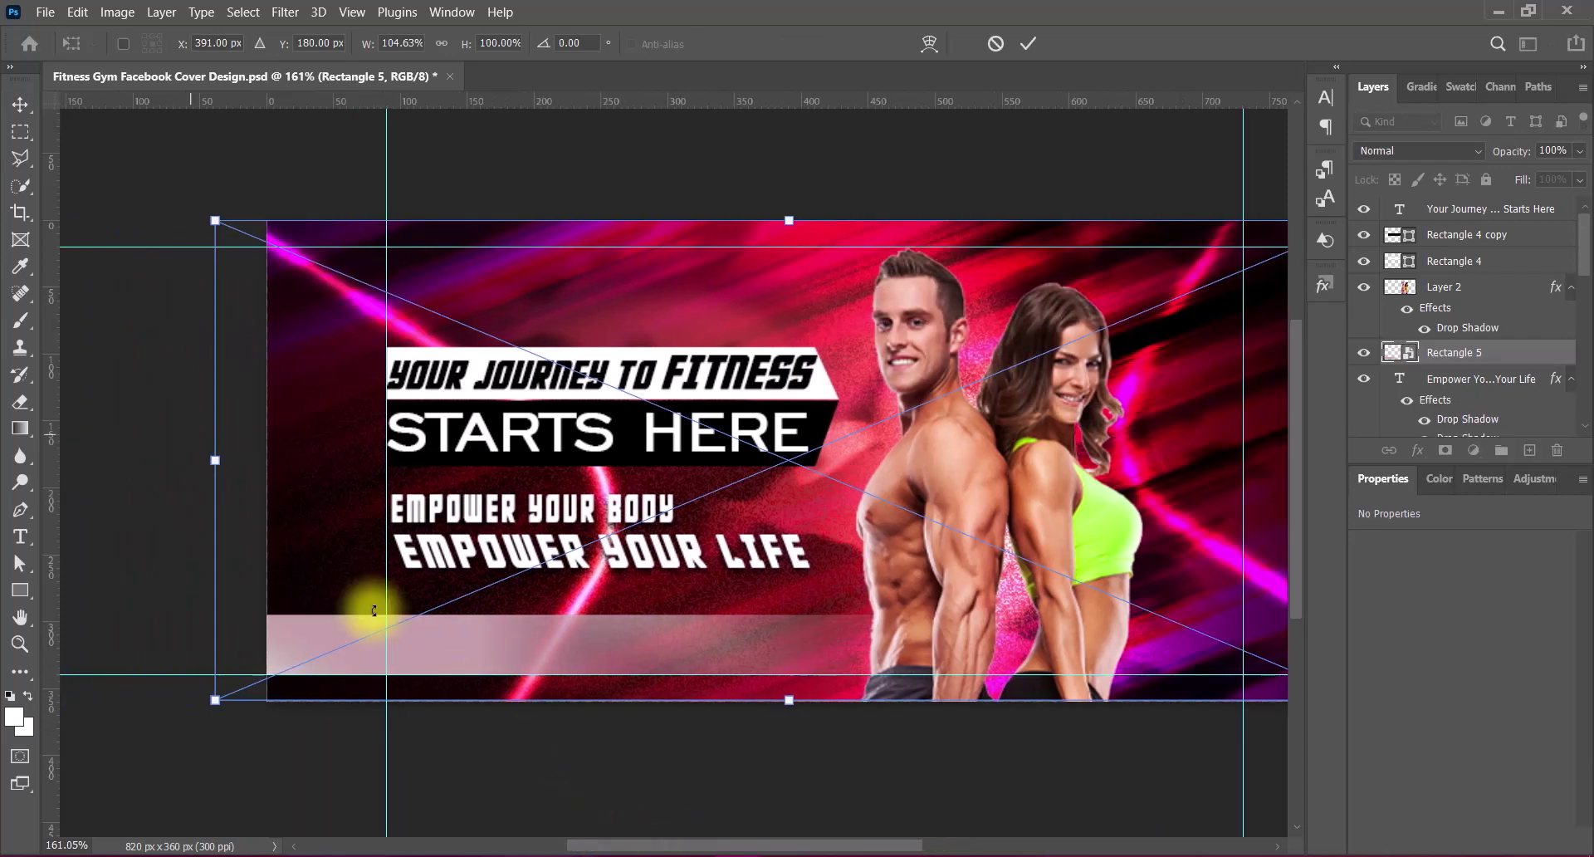
drag(218, 459, 146, 457)
key(Return)
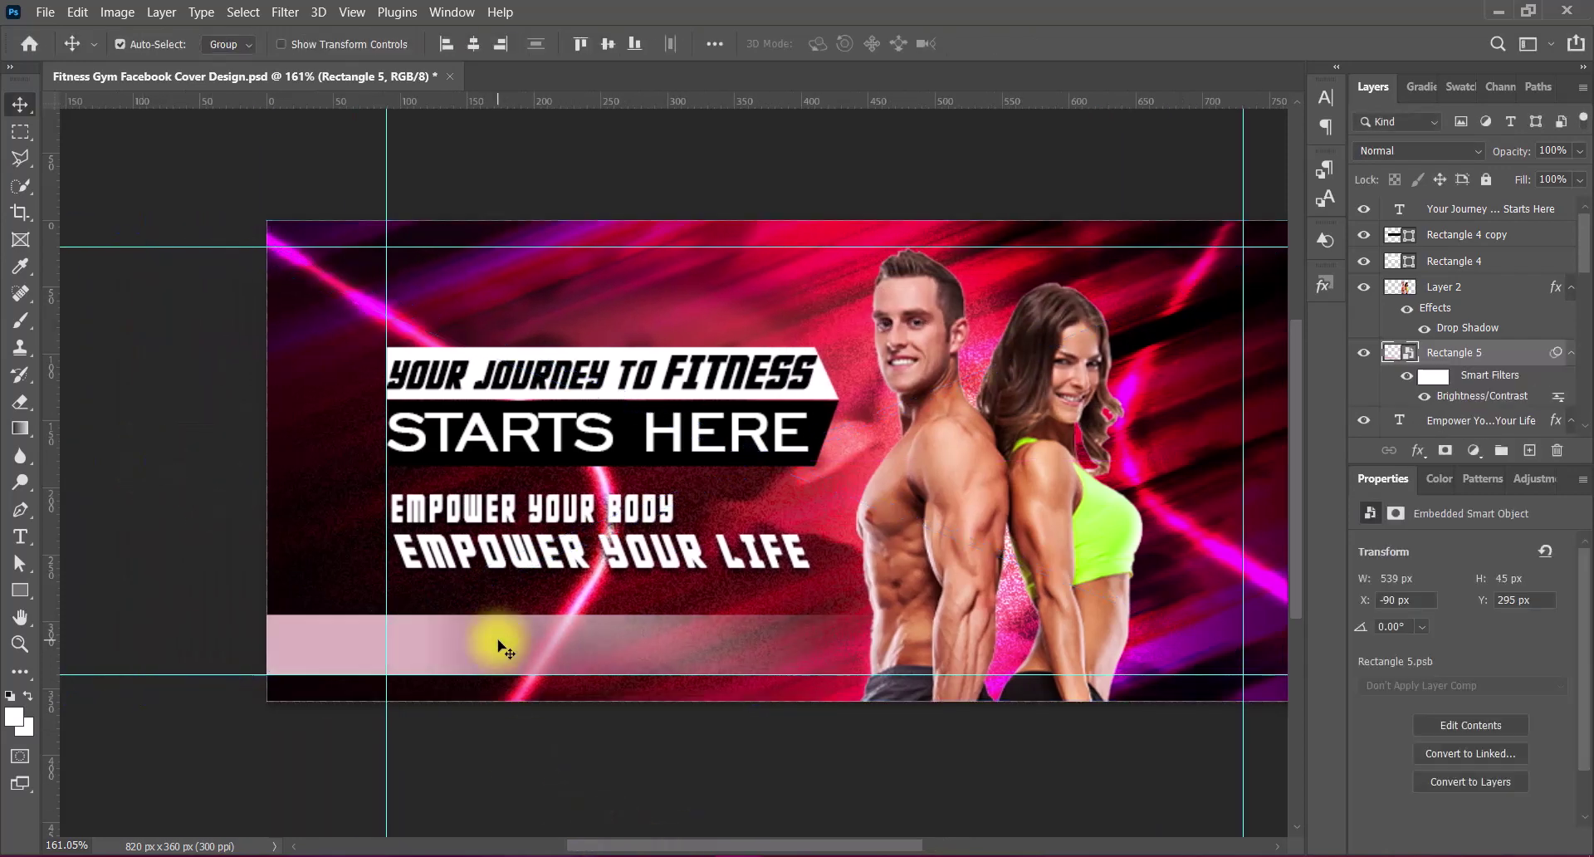
- Stretch the bar's right edge further right along the bottom
key(ctrl+t)
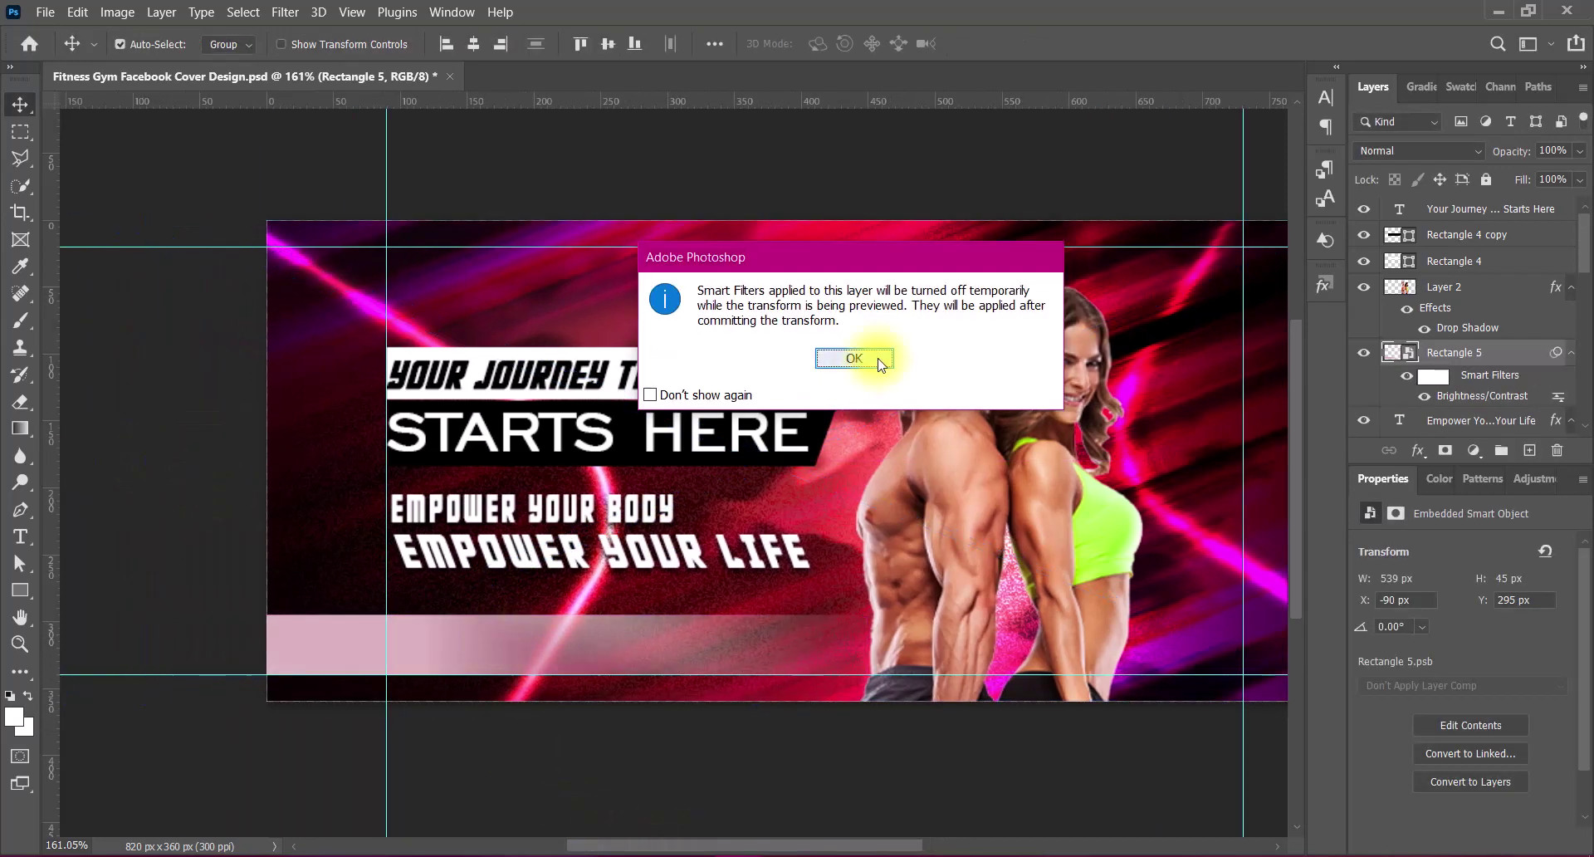
click(872, 354)
drag(857, 845, 963, 846)
drag(997, 460, 1062, 461)
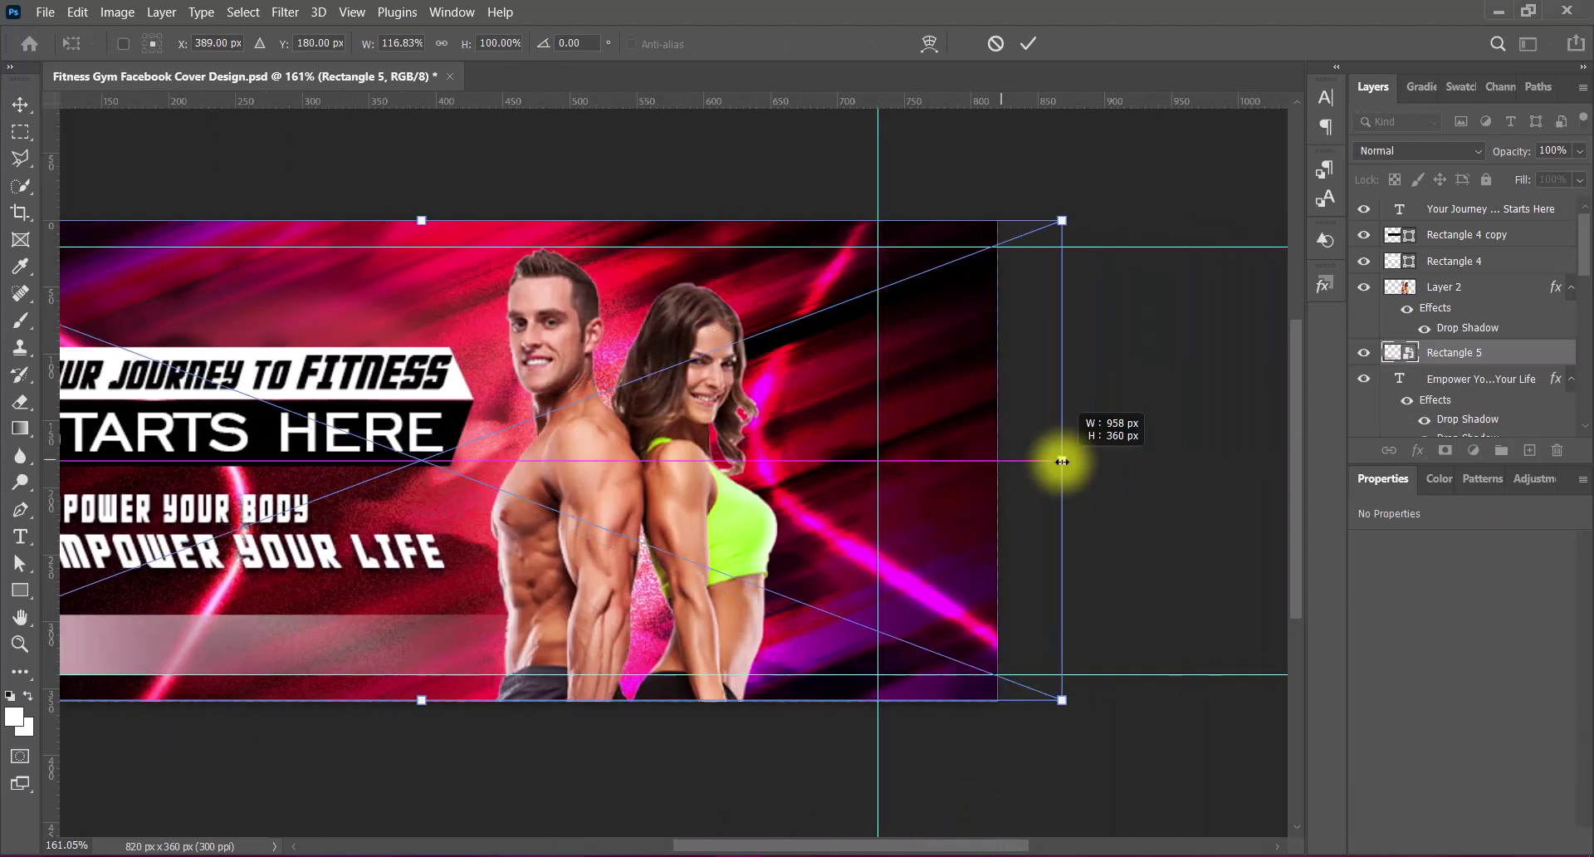
key(Return)
drag(943, 845, 851, 845)
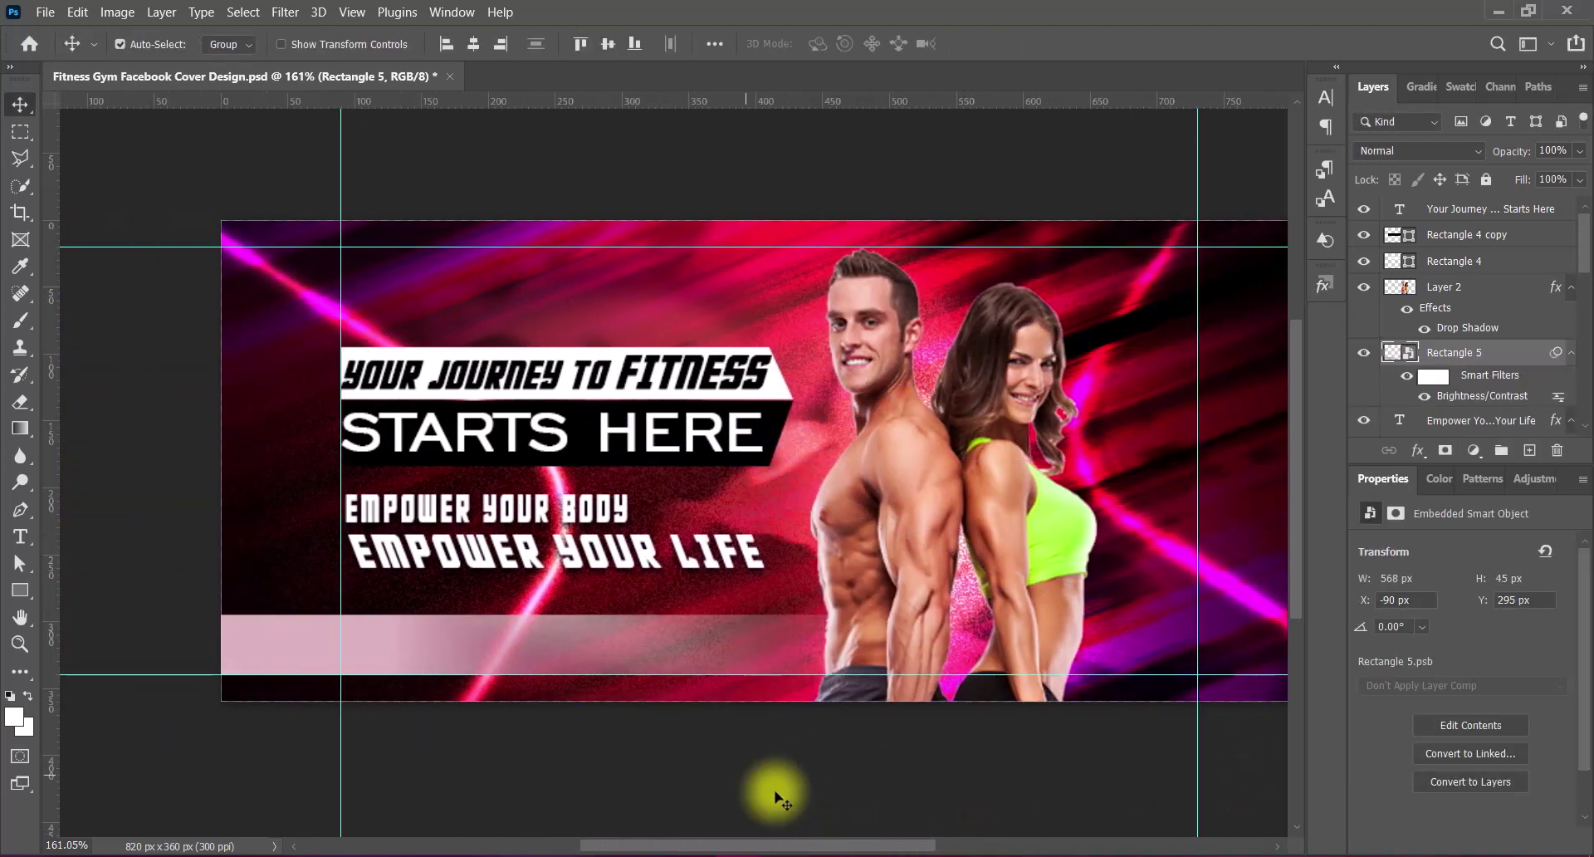
scroll(690, 792, right, 2)
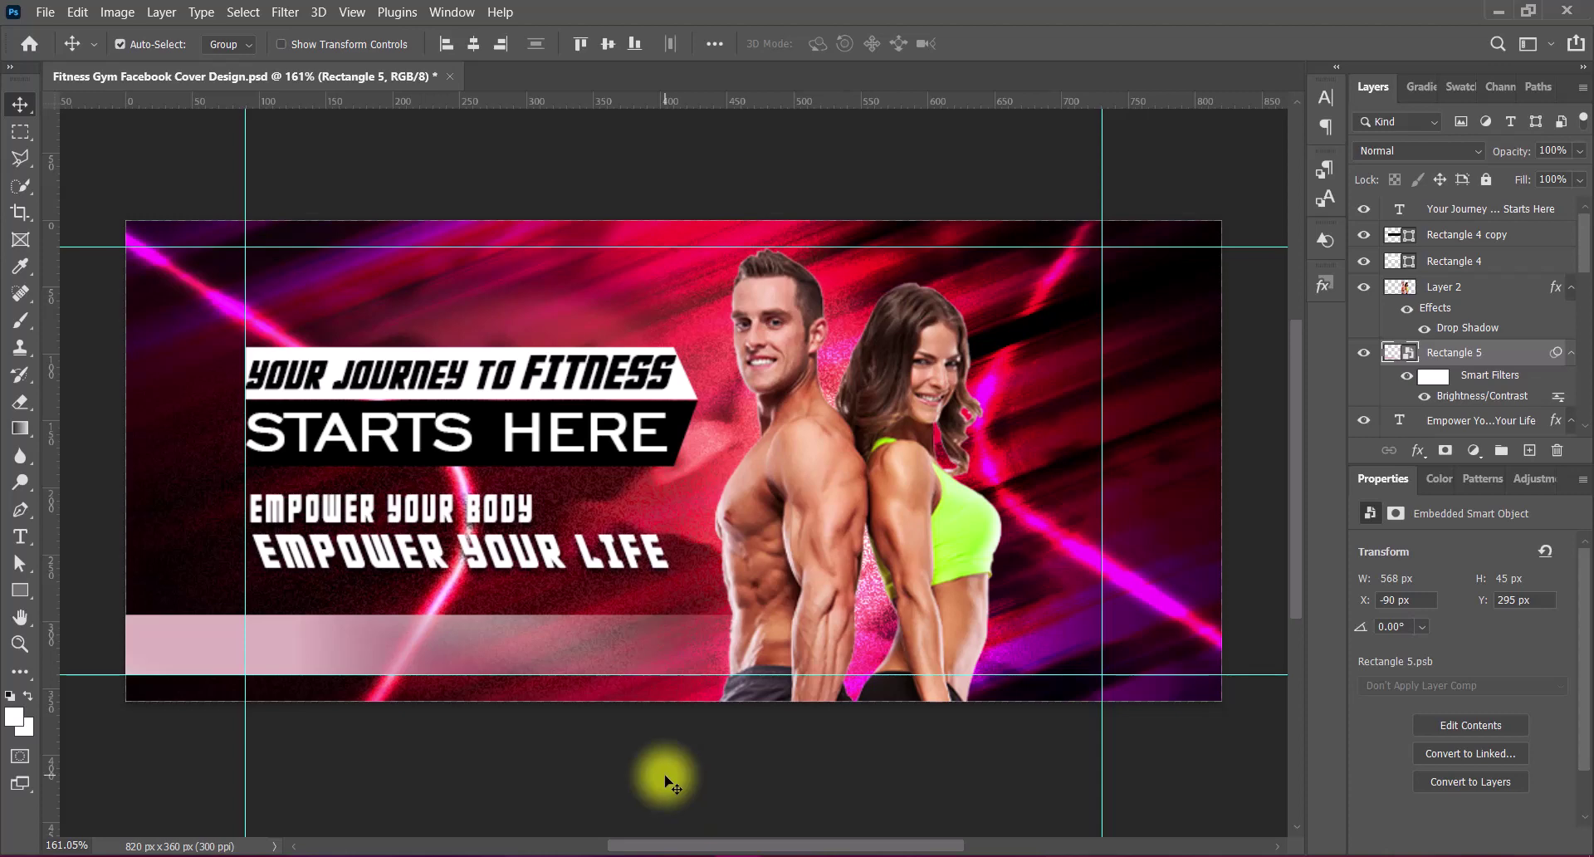
- Nudge the 'Your Journey to Fitness Starts Here' title and its backing rectangles up two steps
click(667, 782)
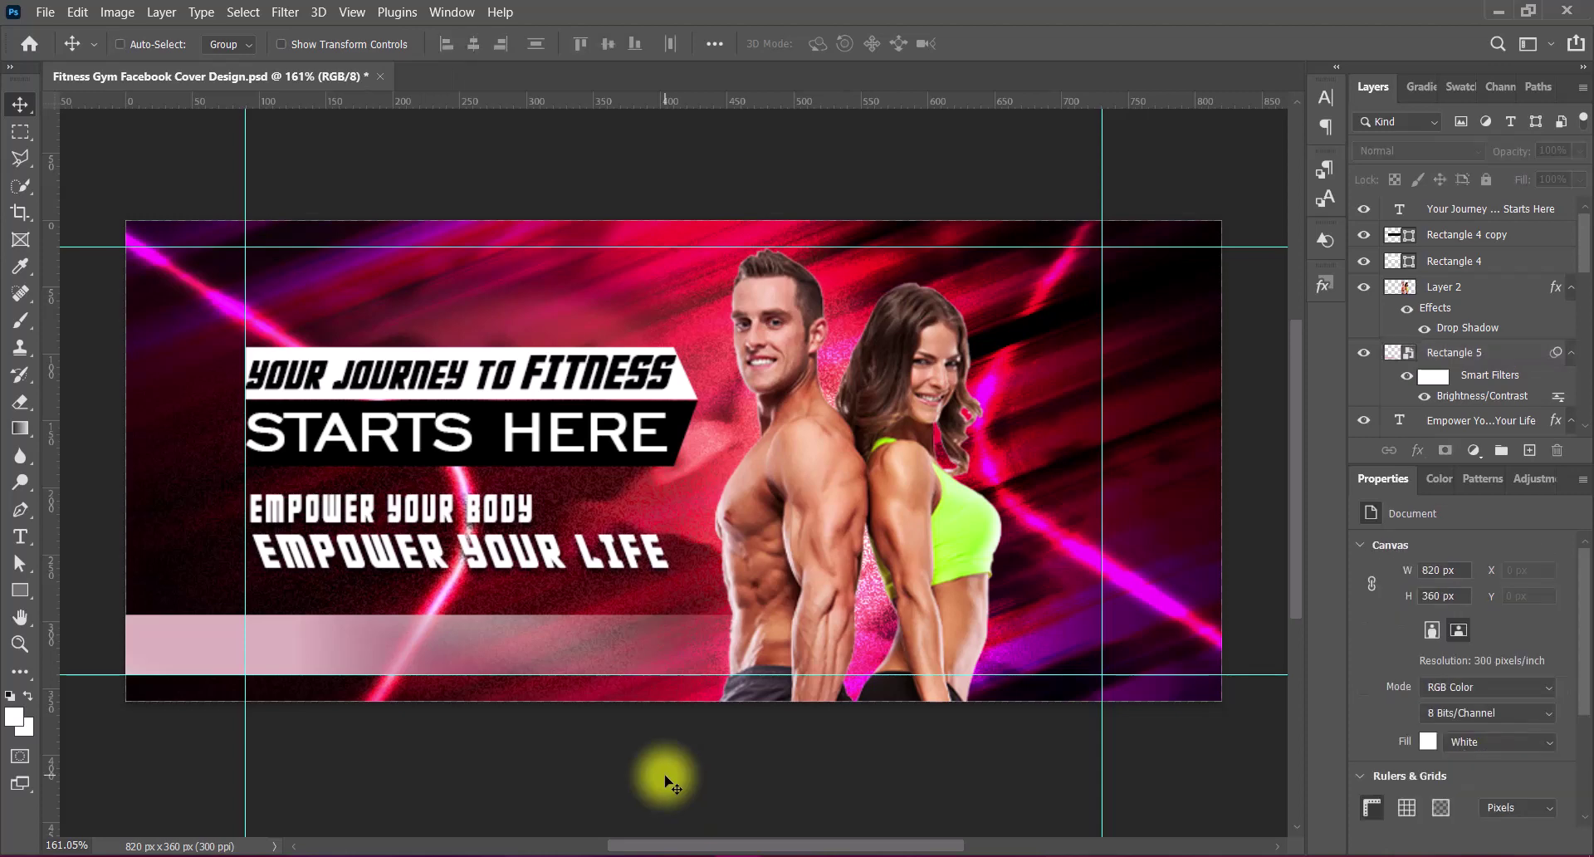
click(1519, 210)
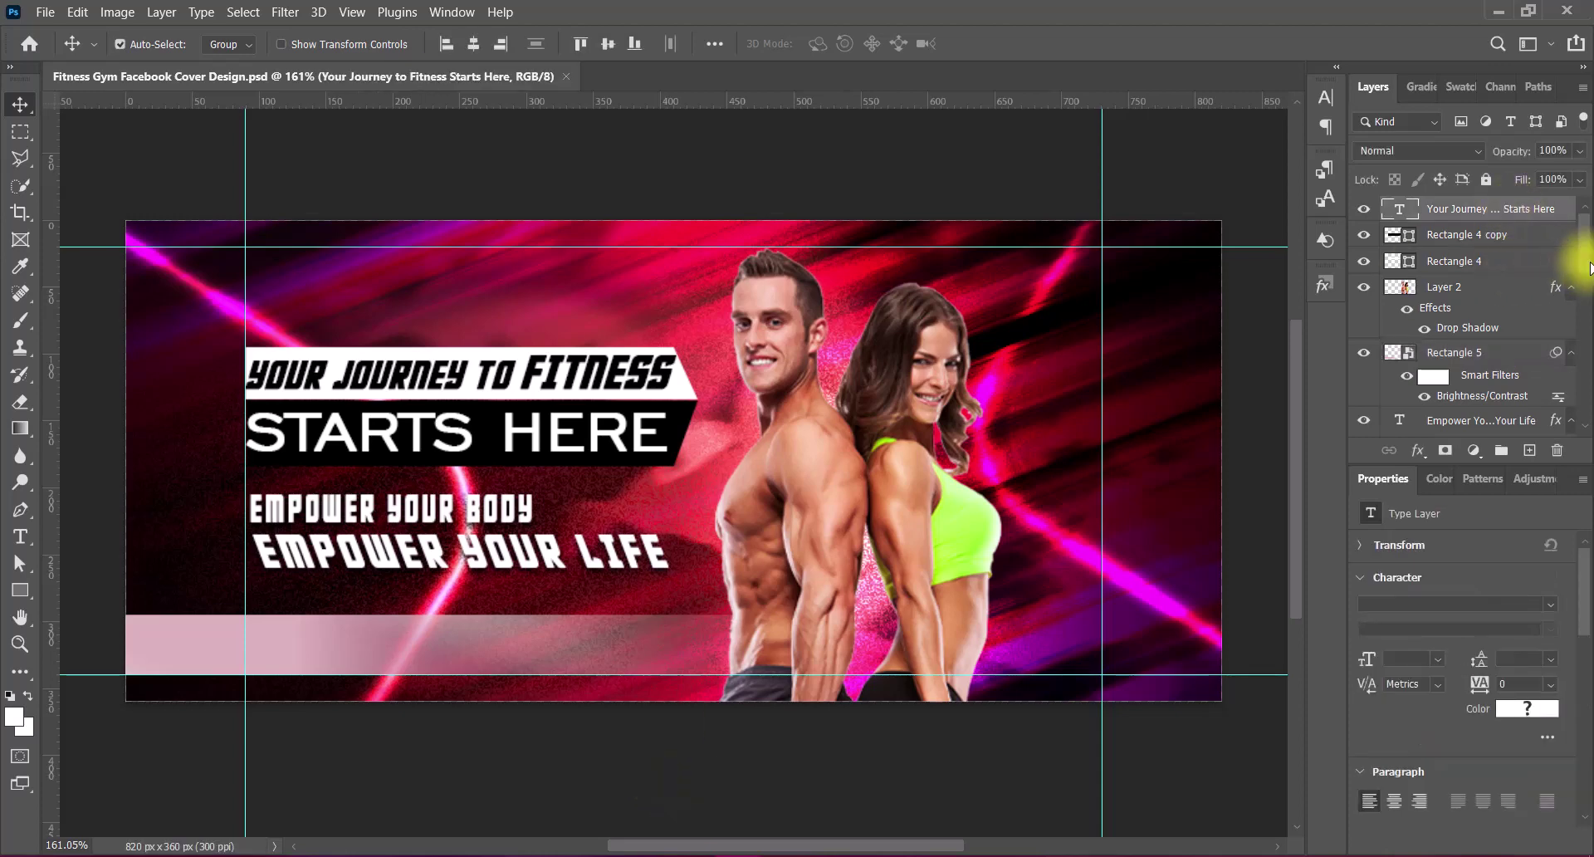
shift+click(1518, 259)
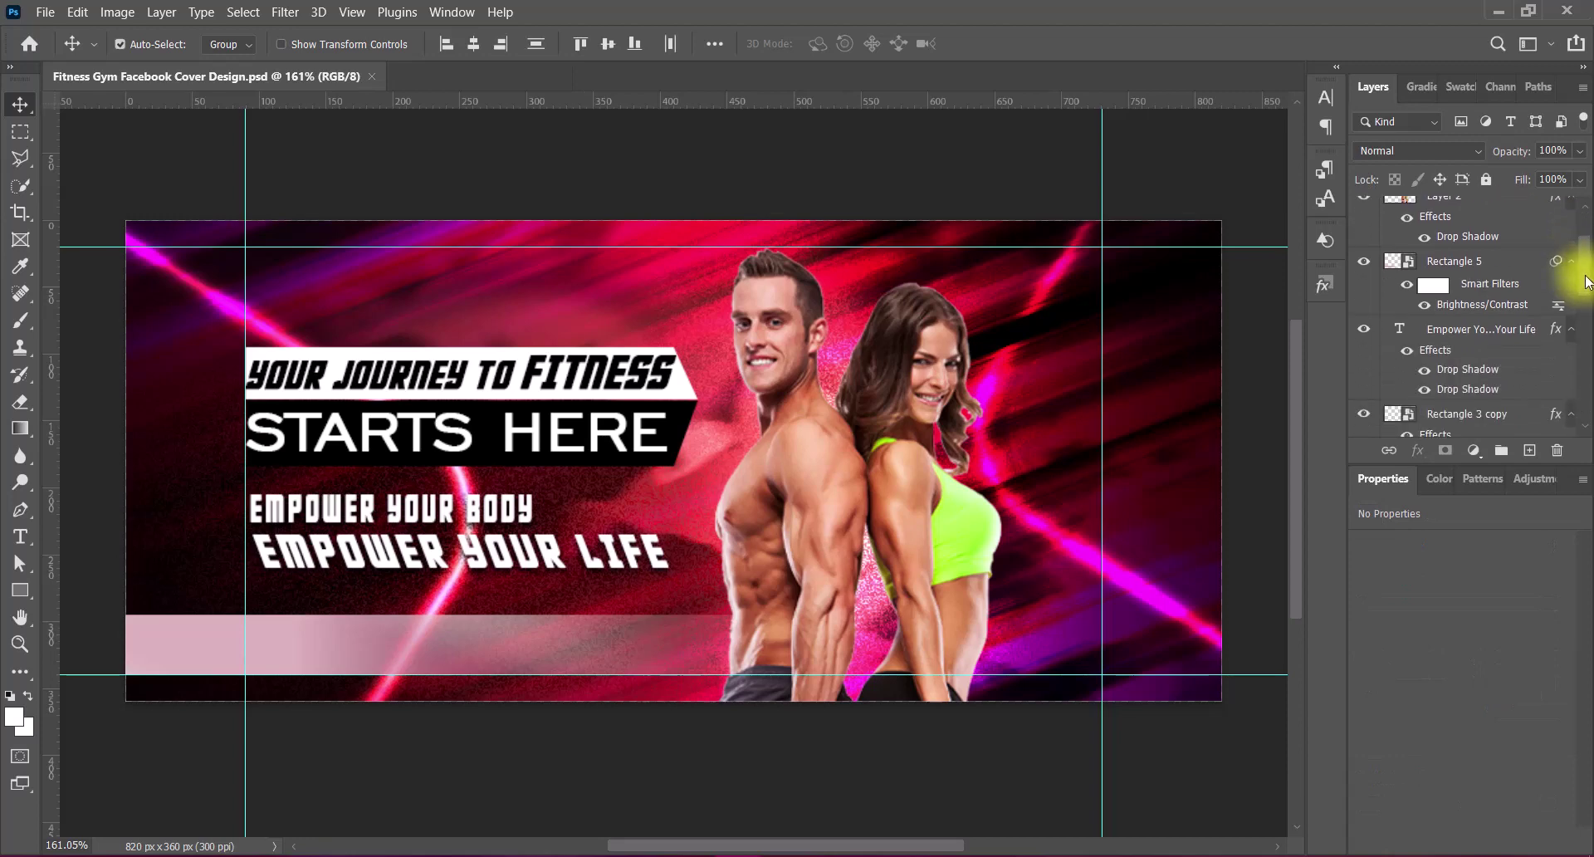
scroll(1578, 266, down, 3)
scroll(1460, 400, up, 3)
key(Up)
key(Up)
key(Up)
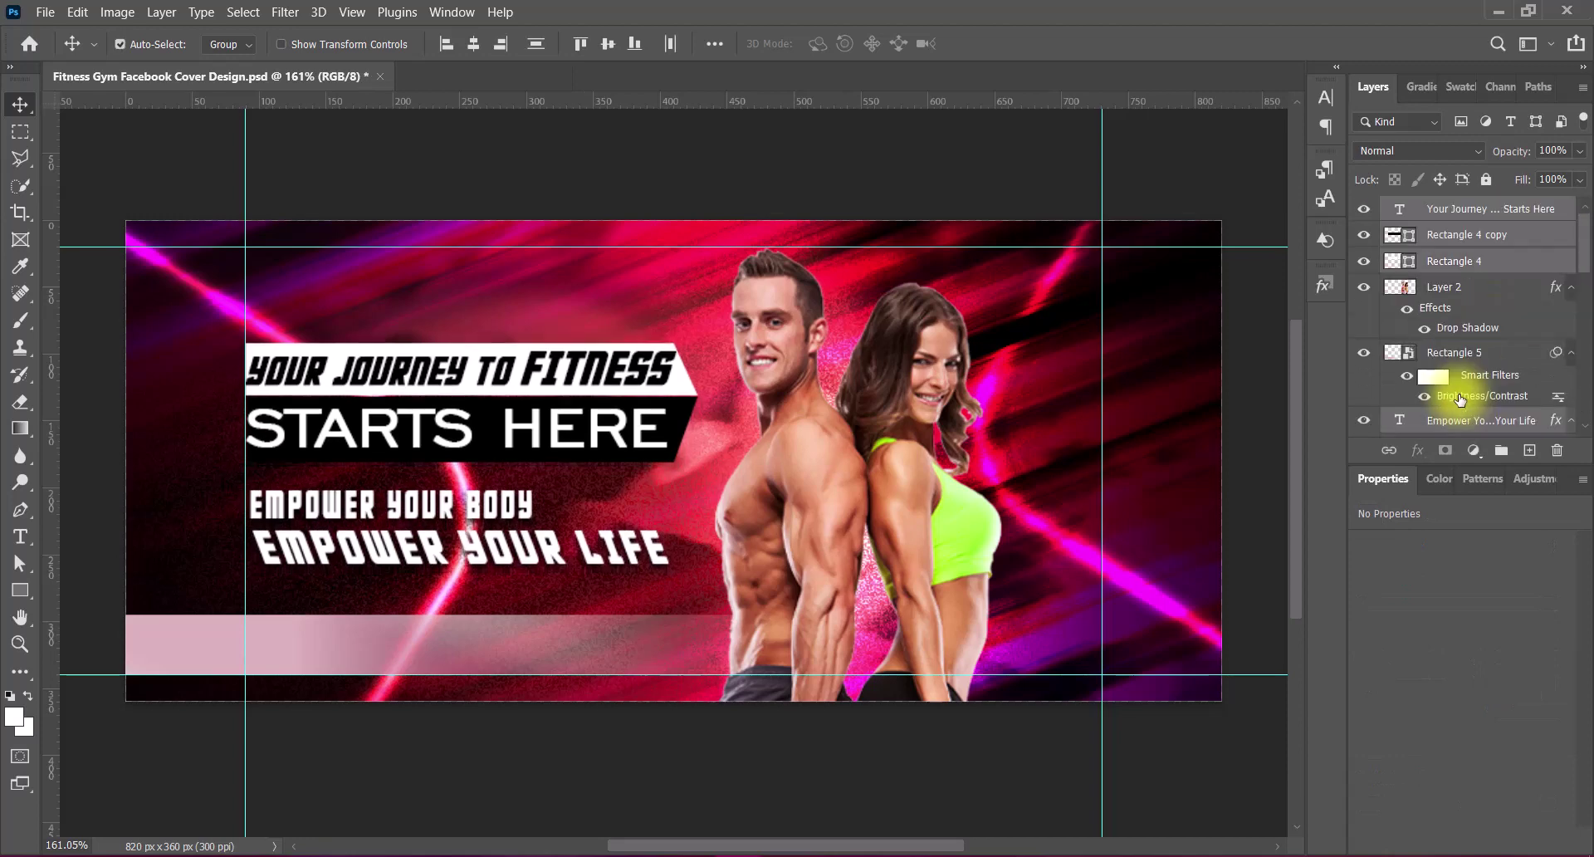
key(Up)
key(Up)
key(Up)
key(Up)
key(Up)
key(Up)
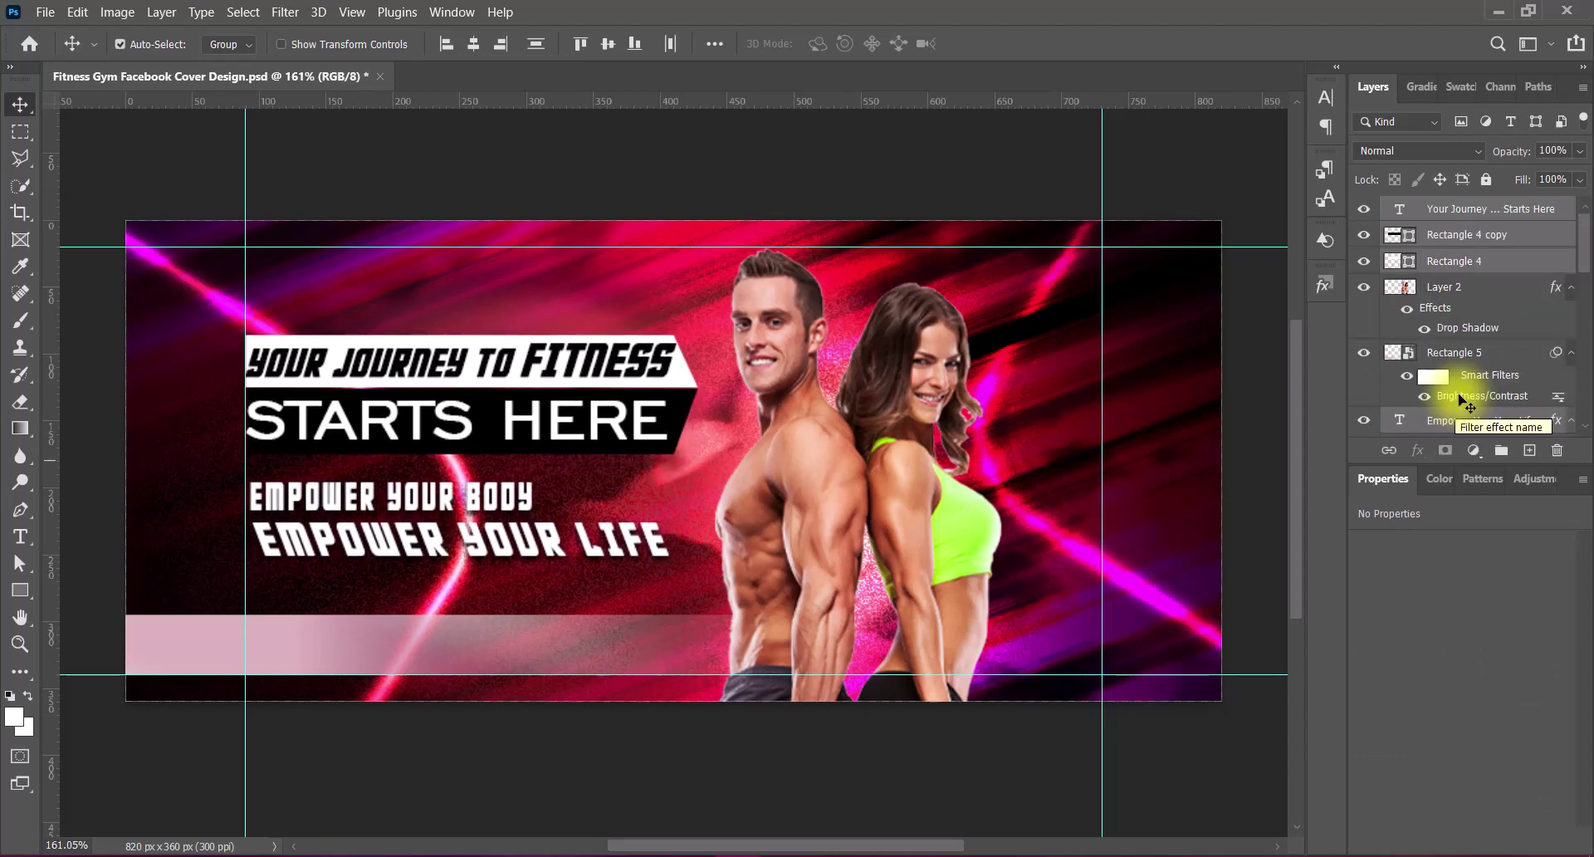
- Save the document and add a new empty layer
click(654, 757)
key(ctrl+s)
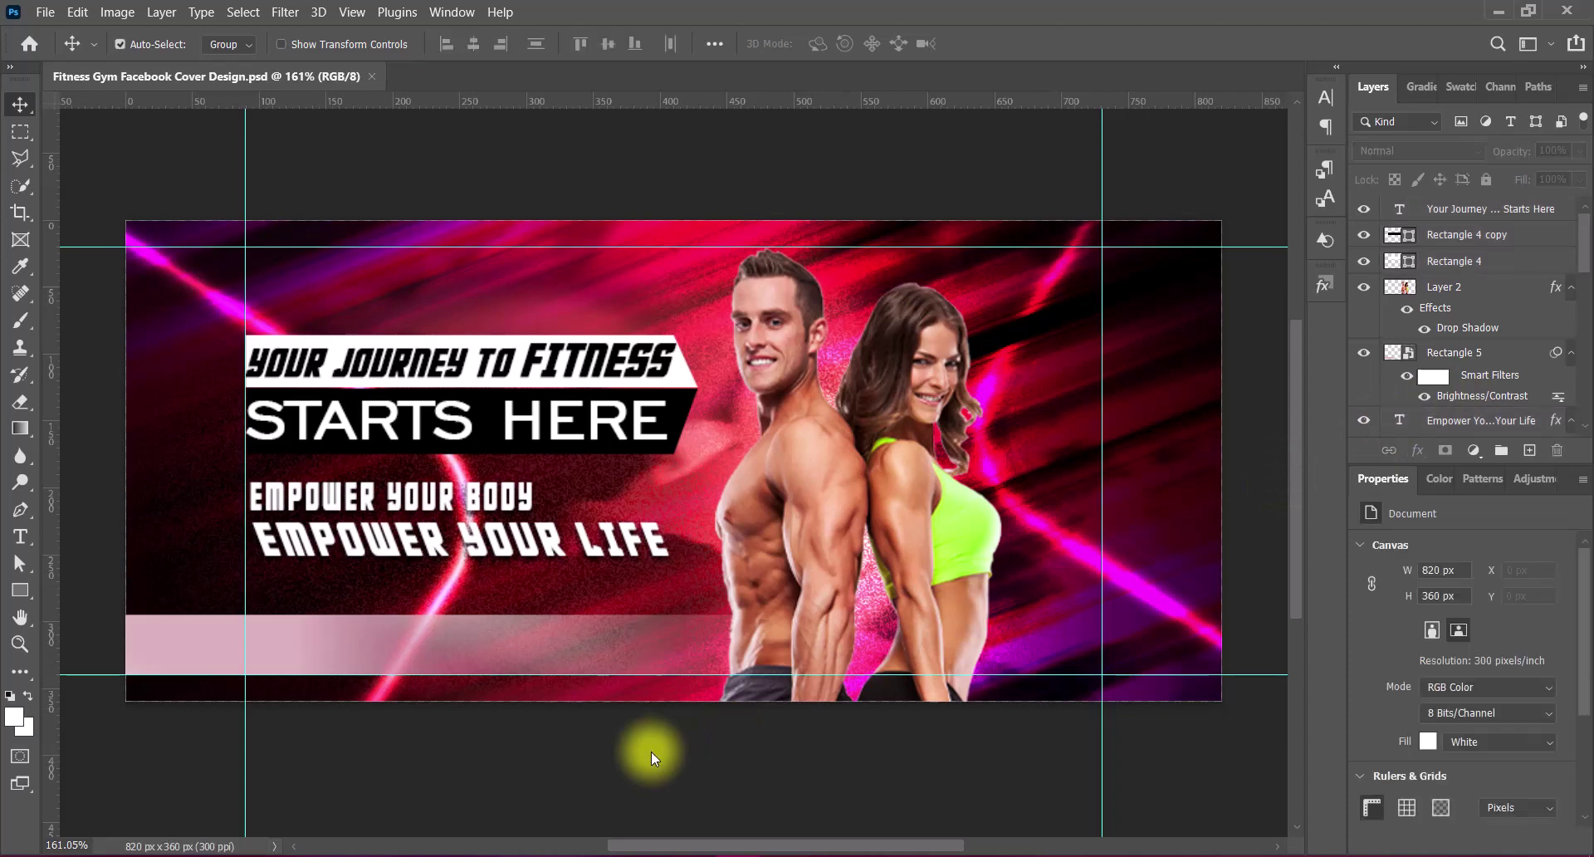
click(1529, 455)
- Place a text box on the pink bottom bar with black text colour
click(20, 536)
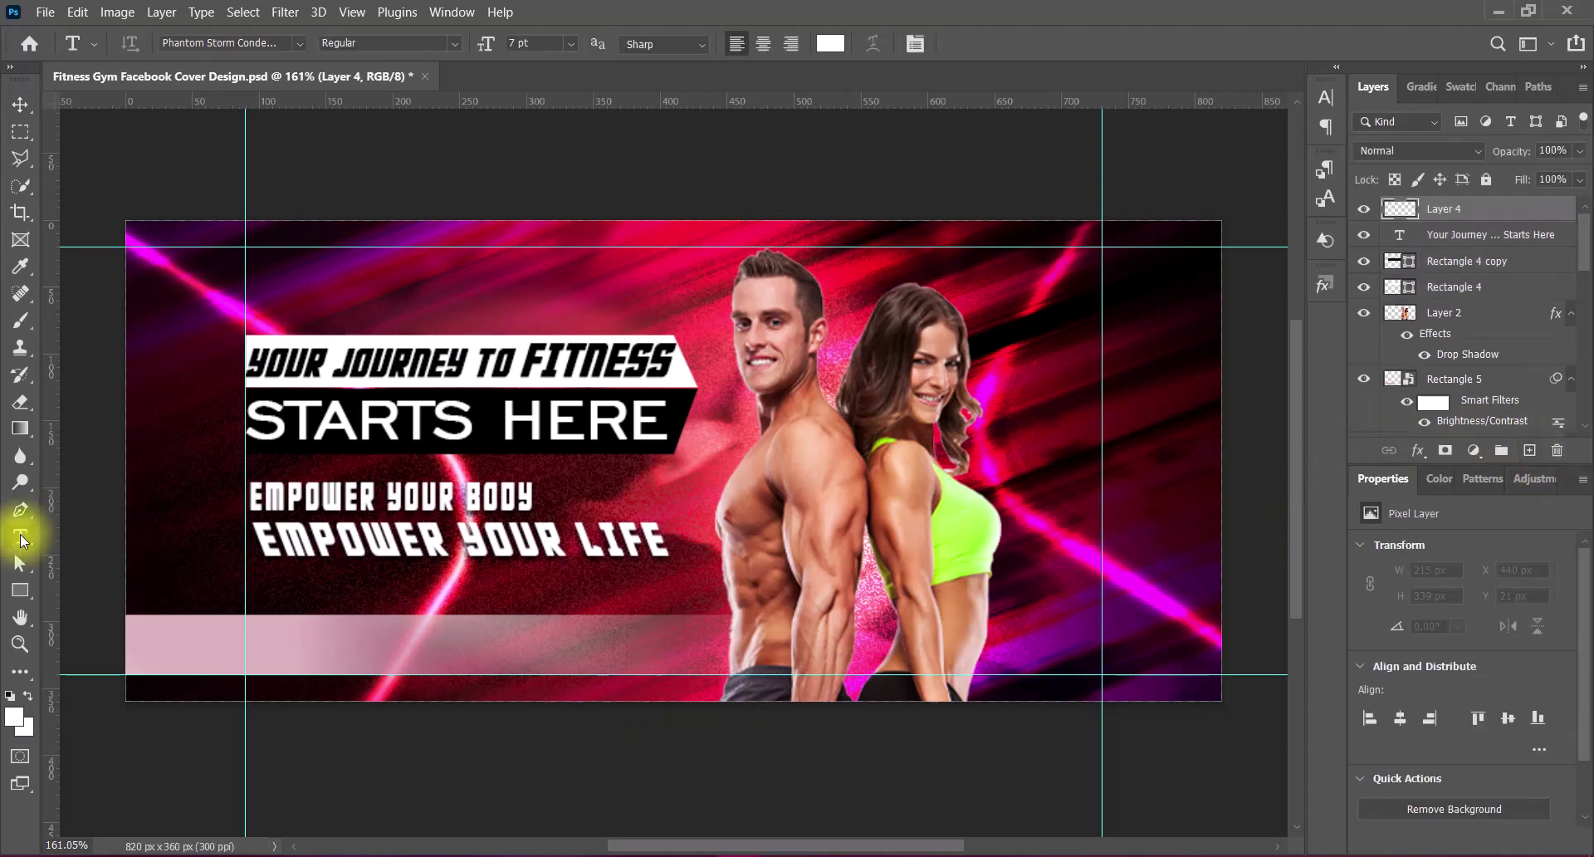
click(301, 648)
click(830, 43)
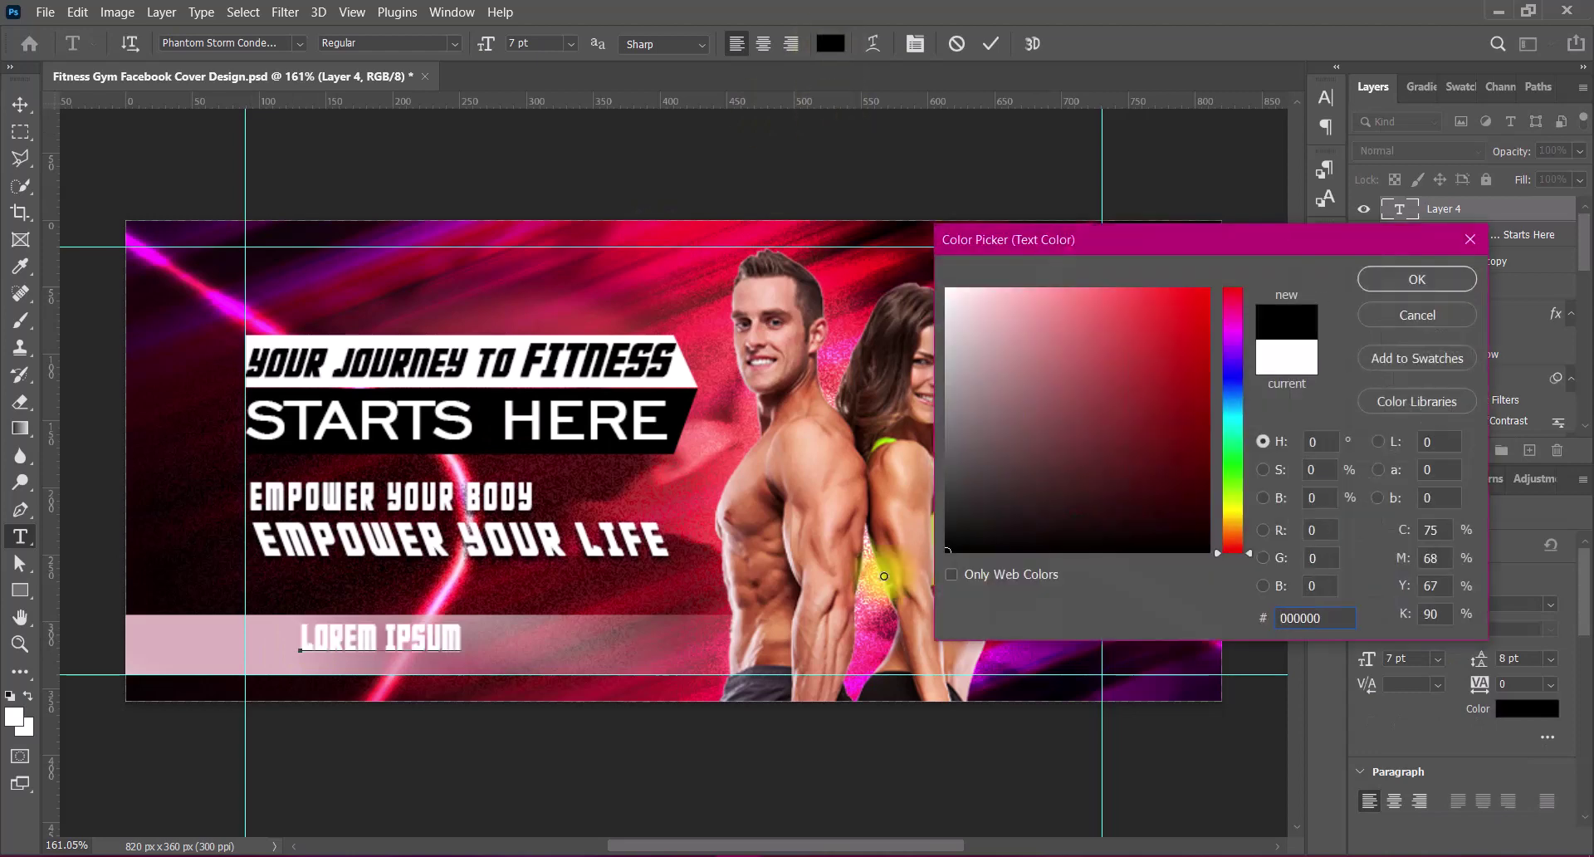
click(1415, 274)
click(224, 43)
drag(600, 104, 599, 506)
- Type the phone number in Oswald Medium 4 pt and nudge it into place
click(338, 464)
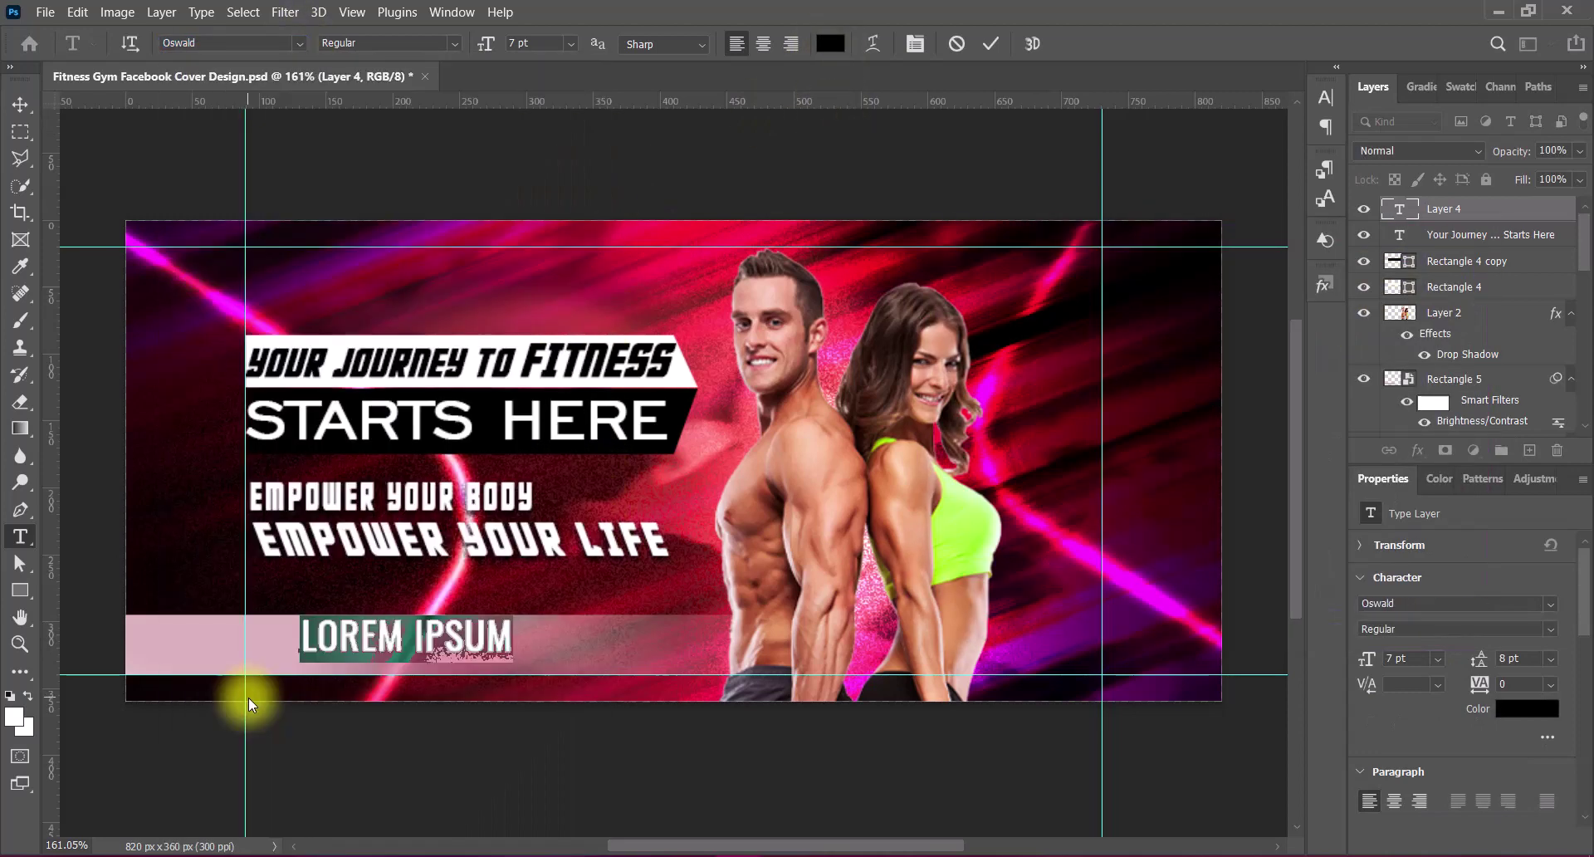
click(571, 43)
click(540, 71)
key(Down)
key(Down)
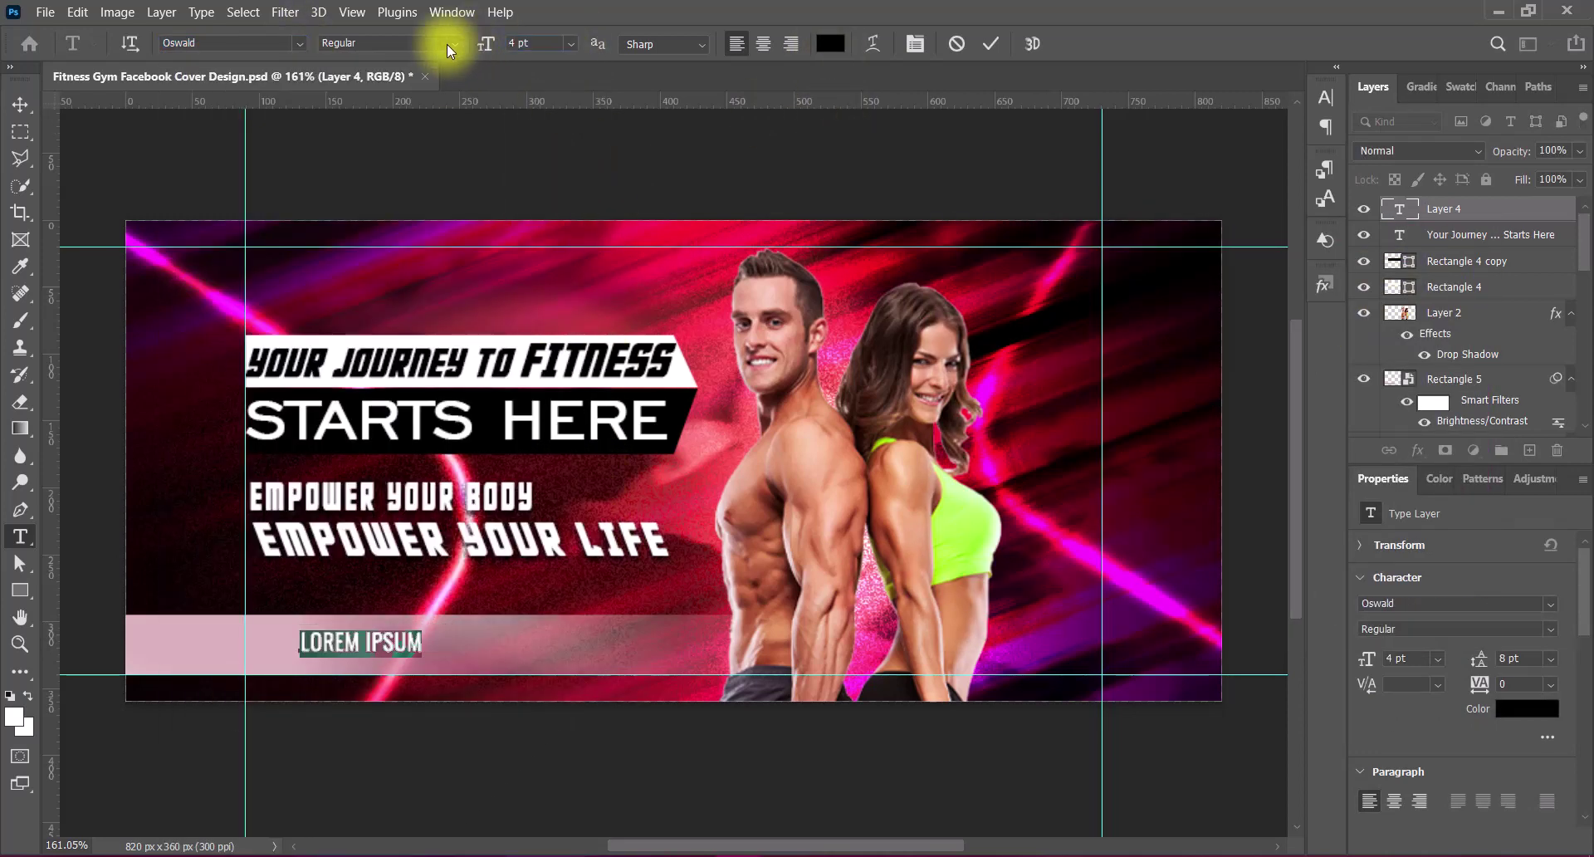
click(454, 43)
click(461, 116)
text(+000-12345-09876)
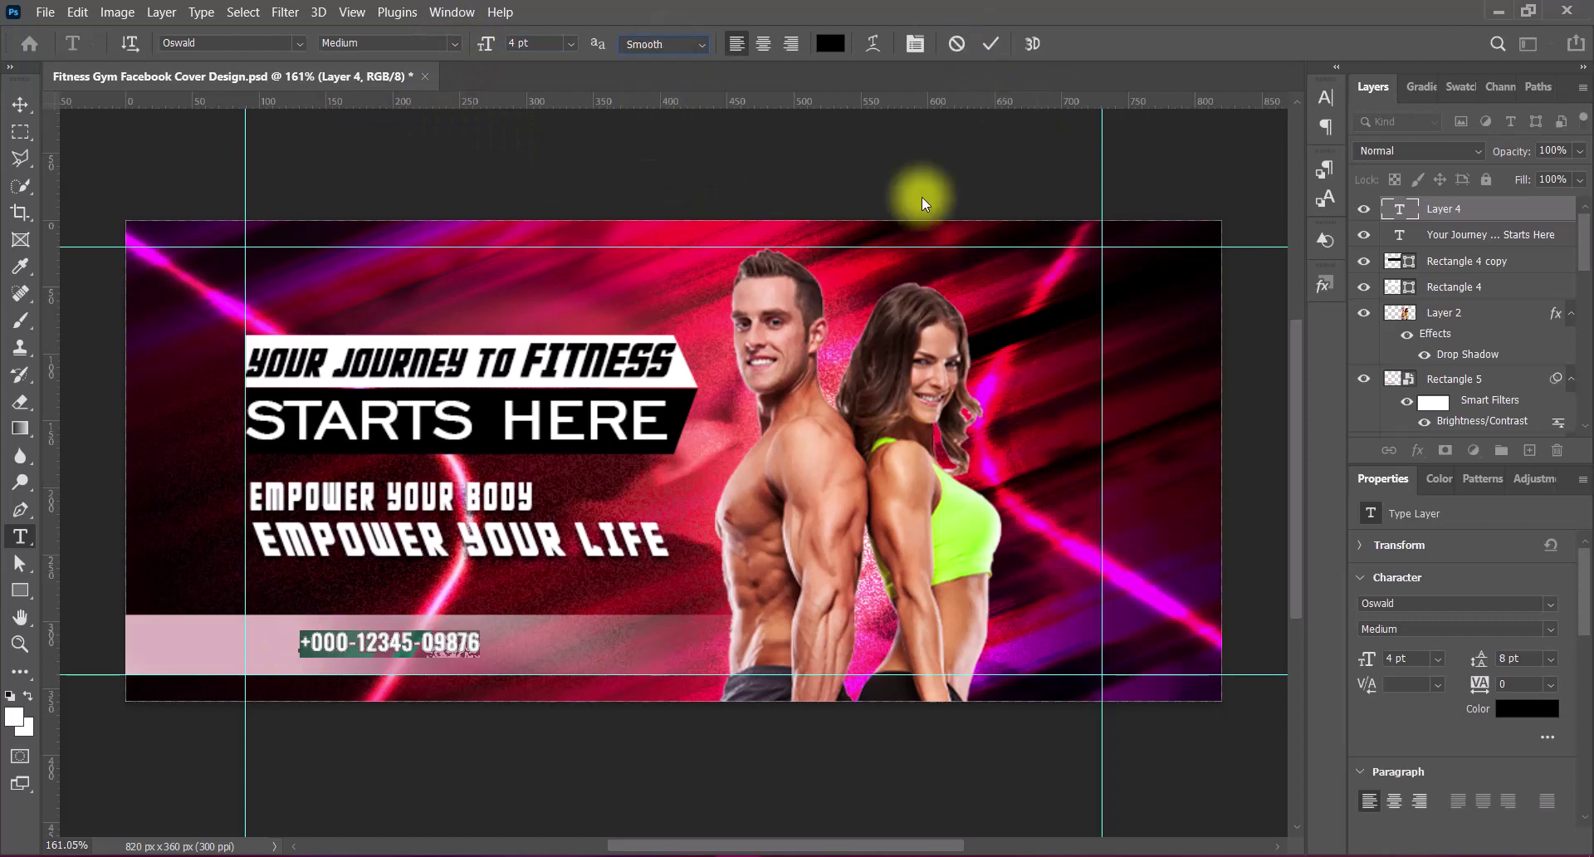
key(ctrl+Return)
key(v)
drag(484, 653, 455, 657)
- Give the phone number a stroke and a white, Normal-blend drop shadow
double_click(1406, 209)
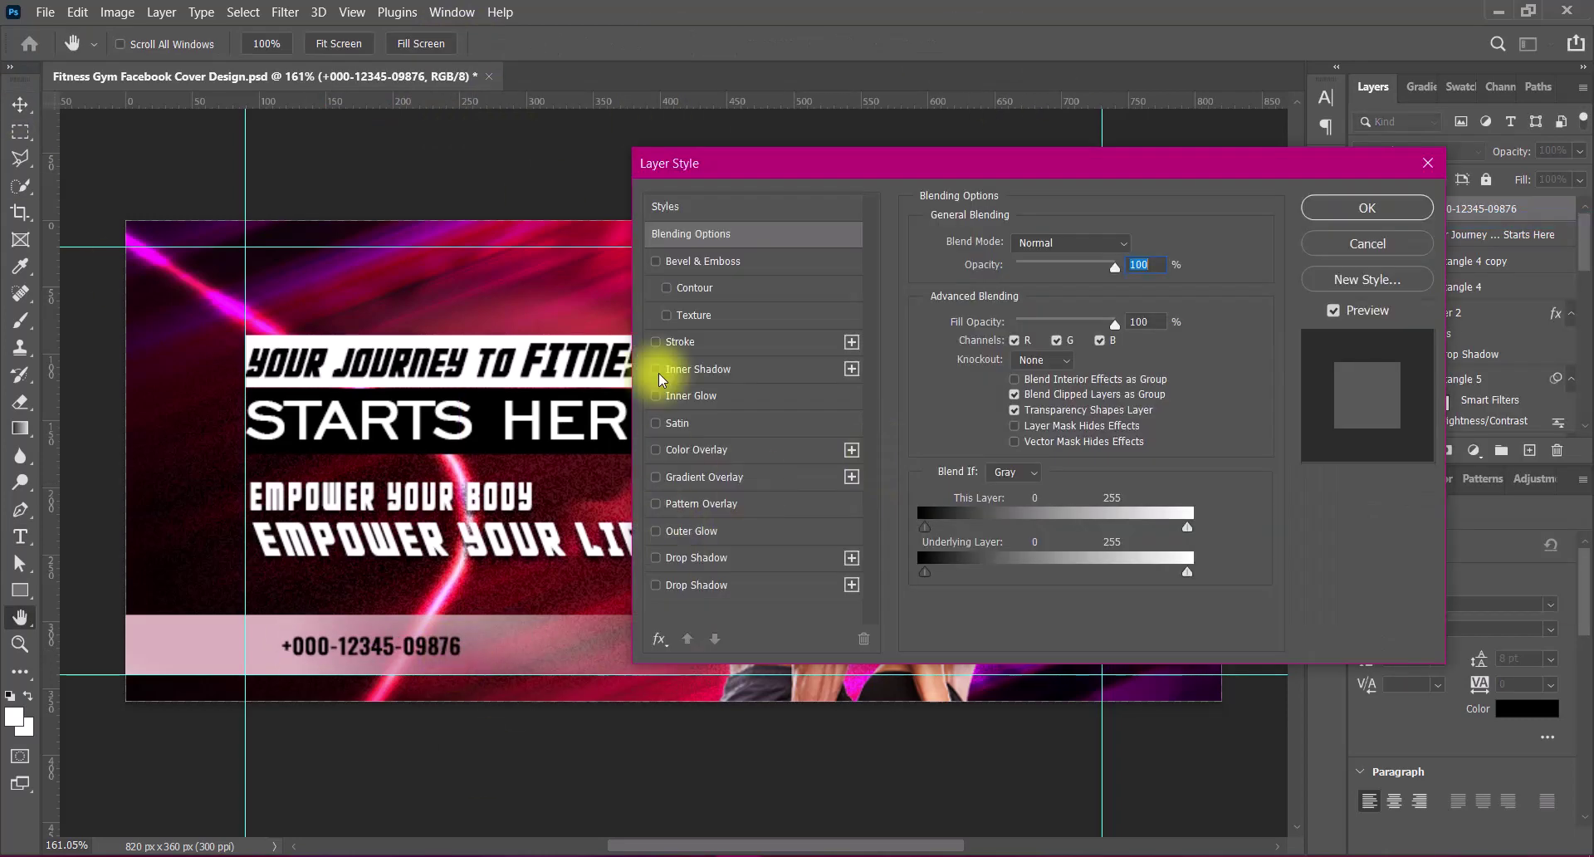
click(680, 342)
scroll(1099, 289, up, 14)
scroll(1088, 246, down, 1)
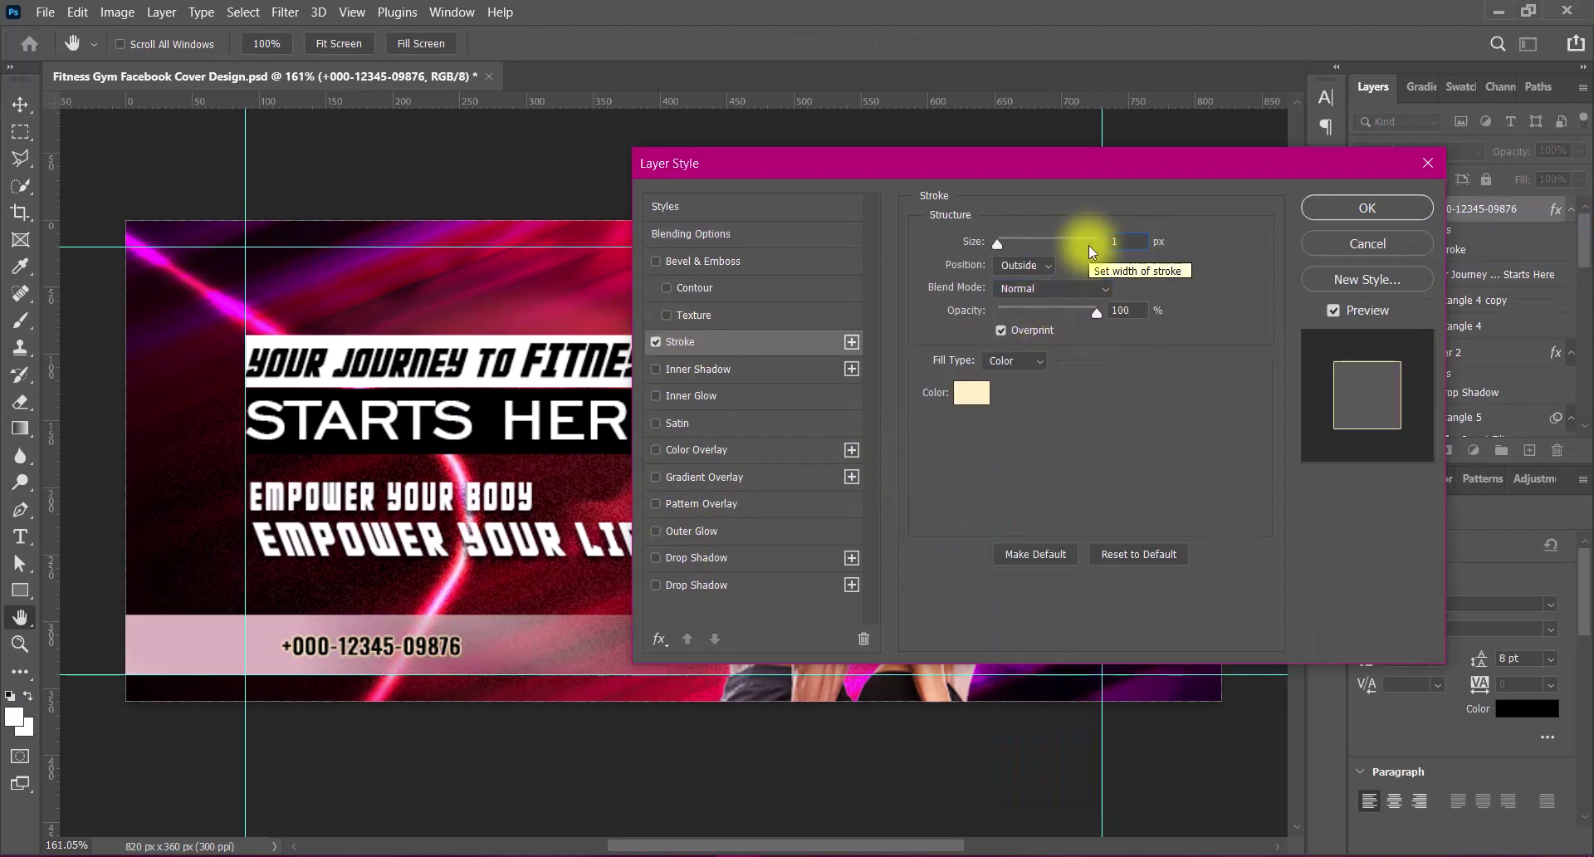
click(656, 584)
click(1134, 245)
click(946, 286)
key(Return)
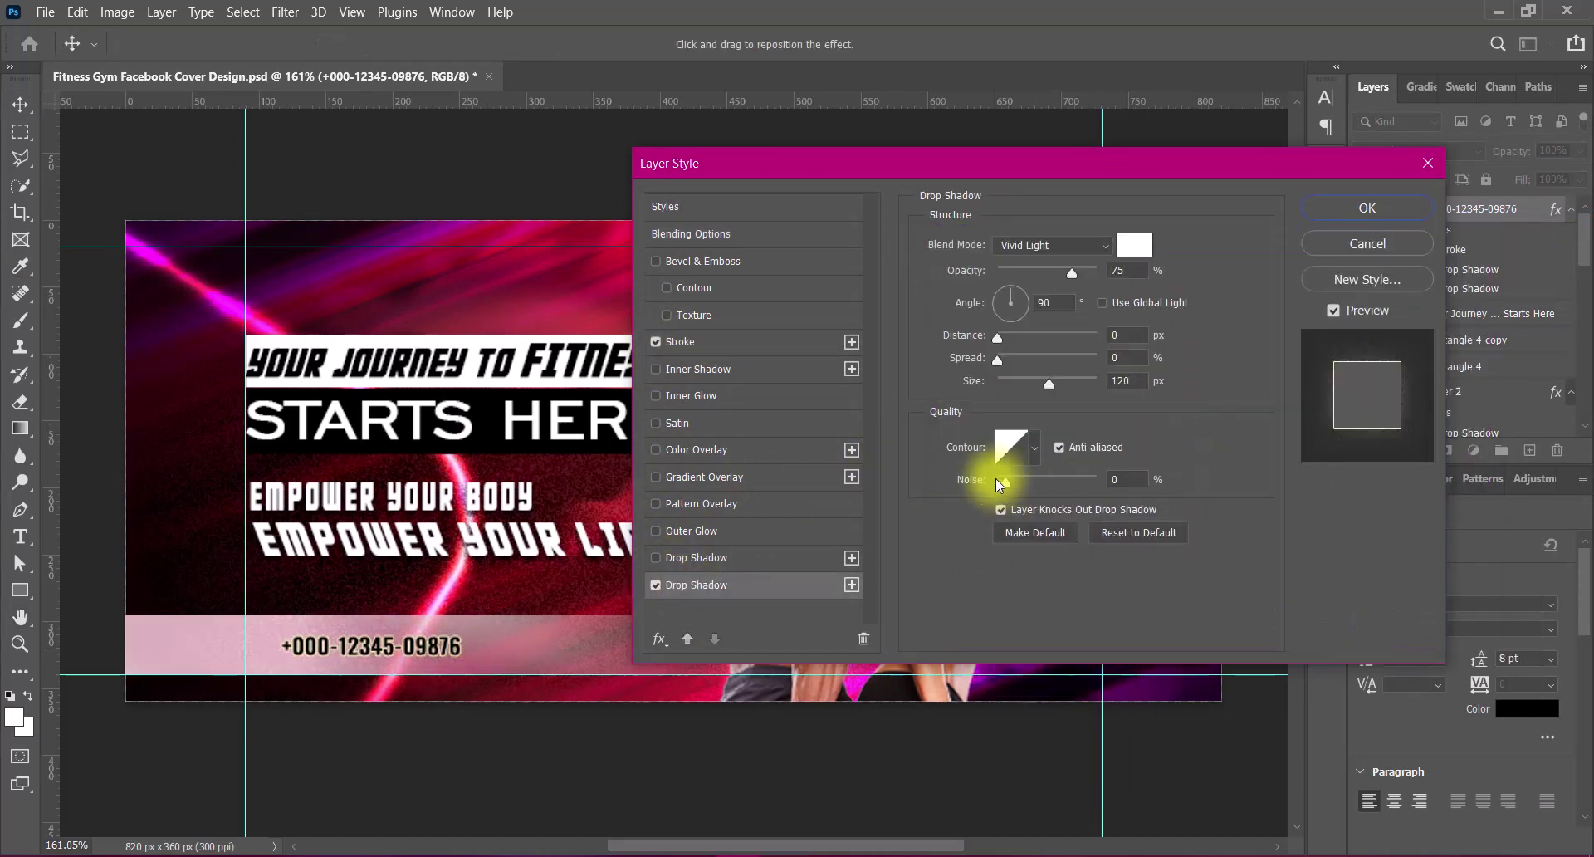
click(1052, 245)
click(1018, 382)
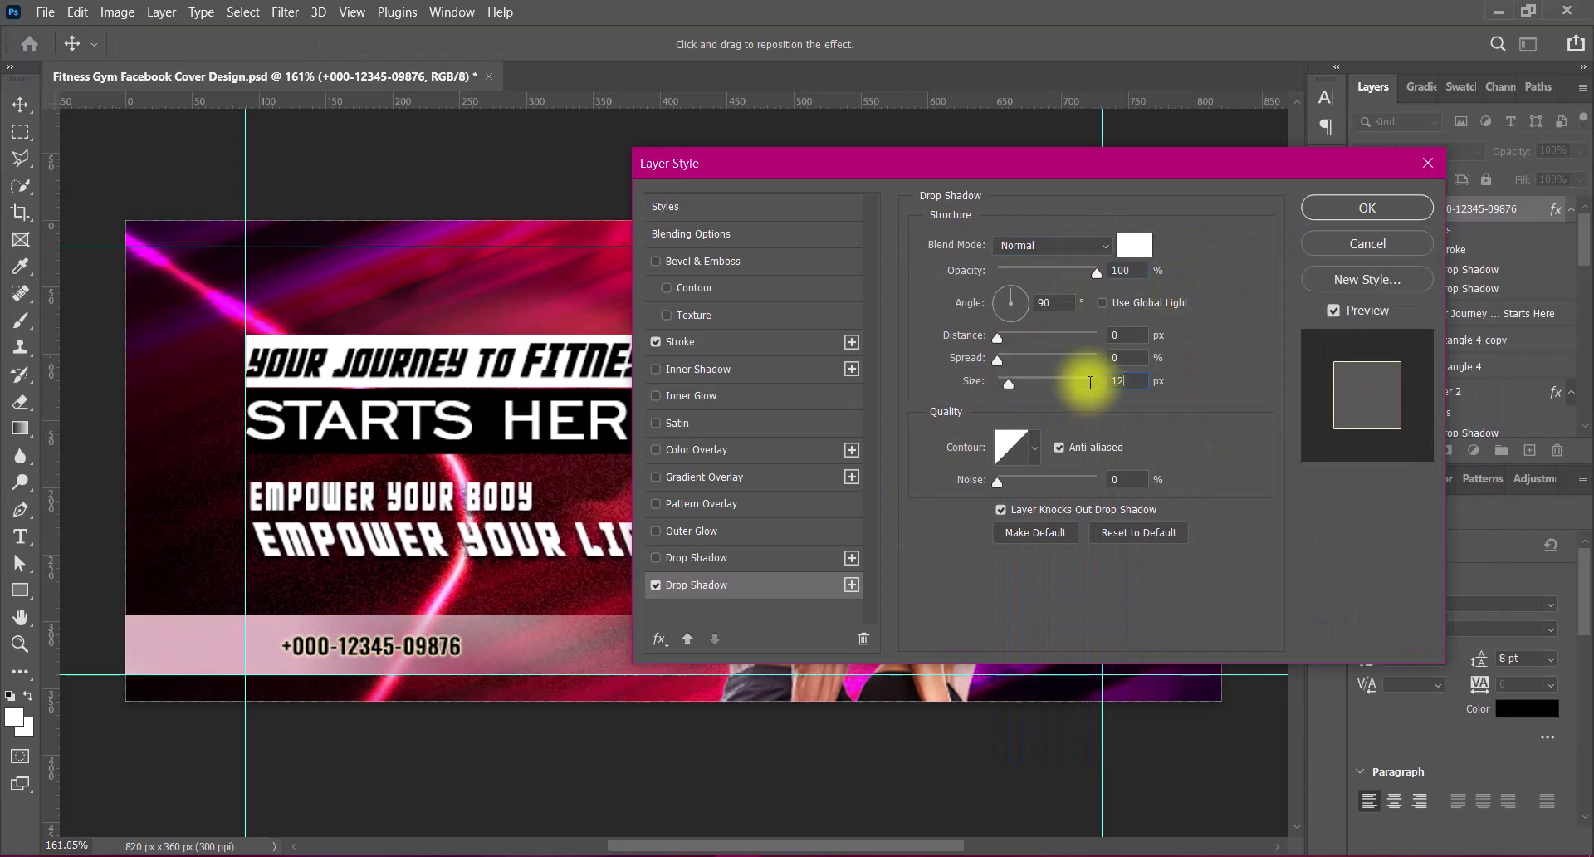
key(Return)
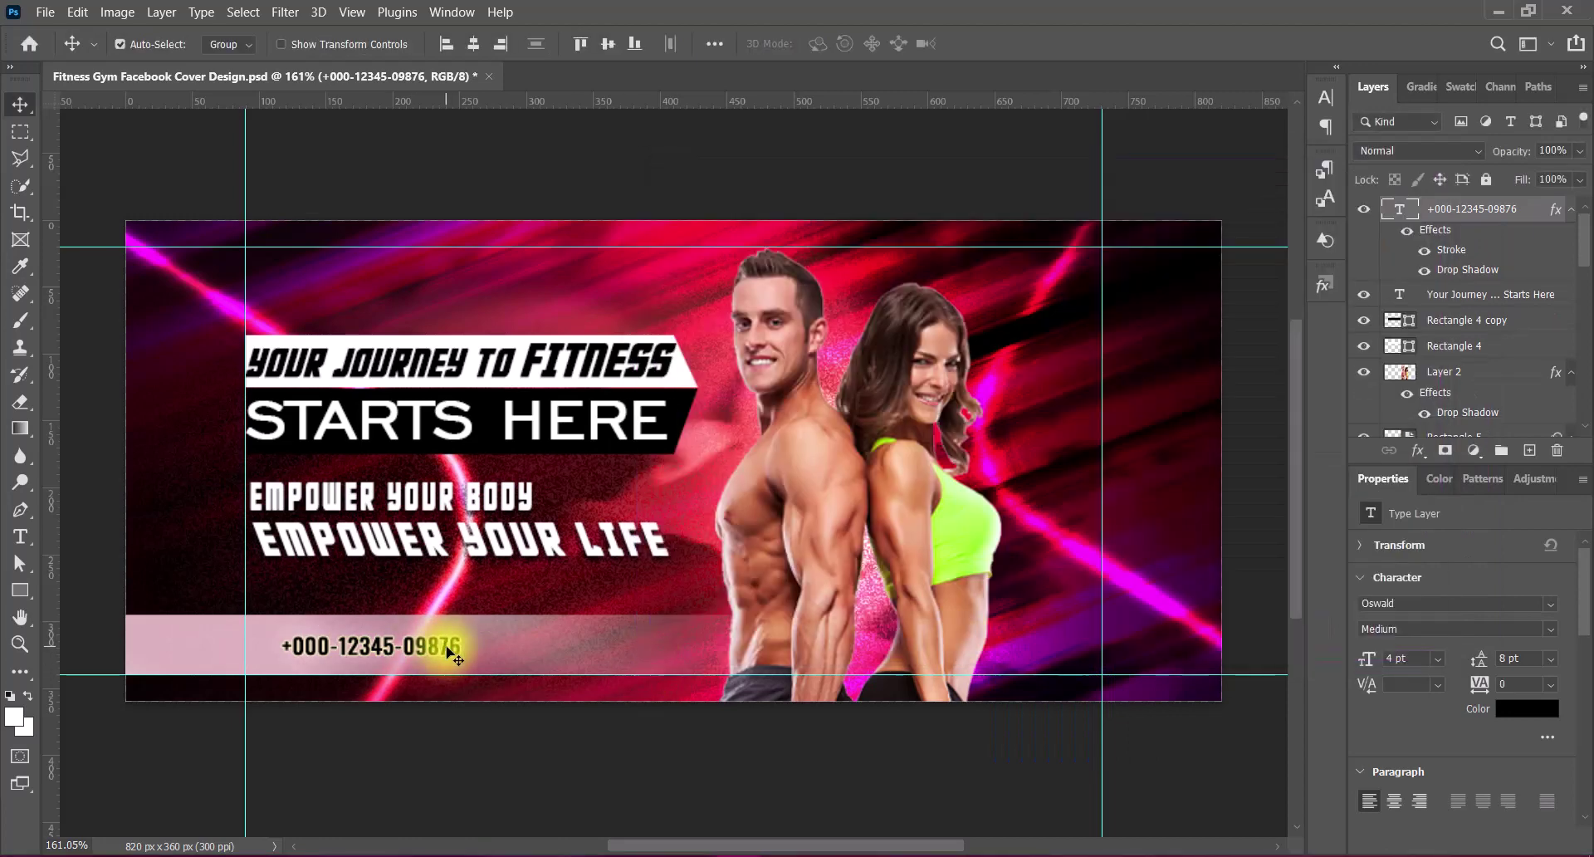
drag(395, 647, 629, 650)
double_click(629, 650)
text(www)
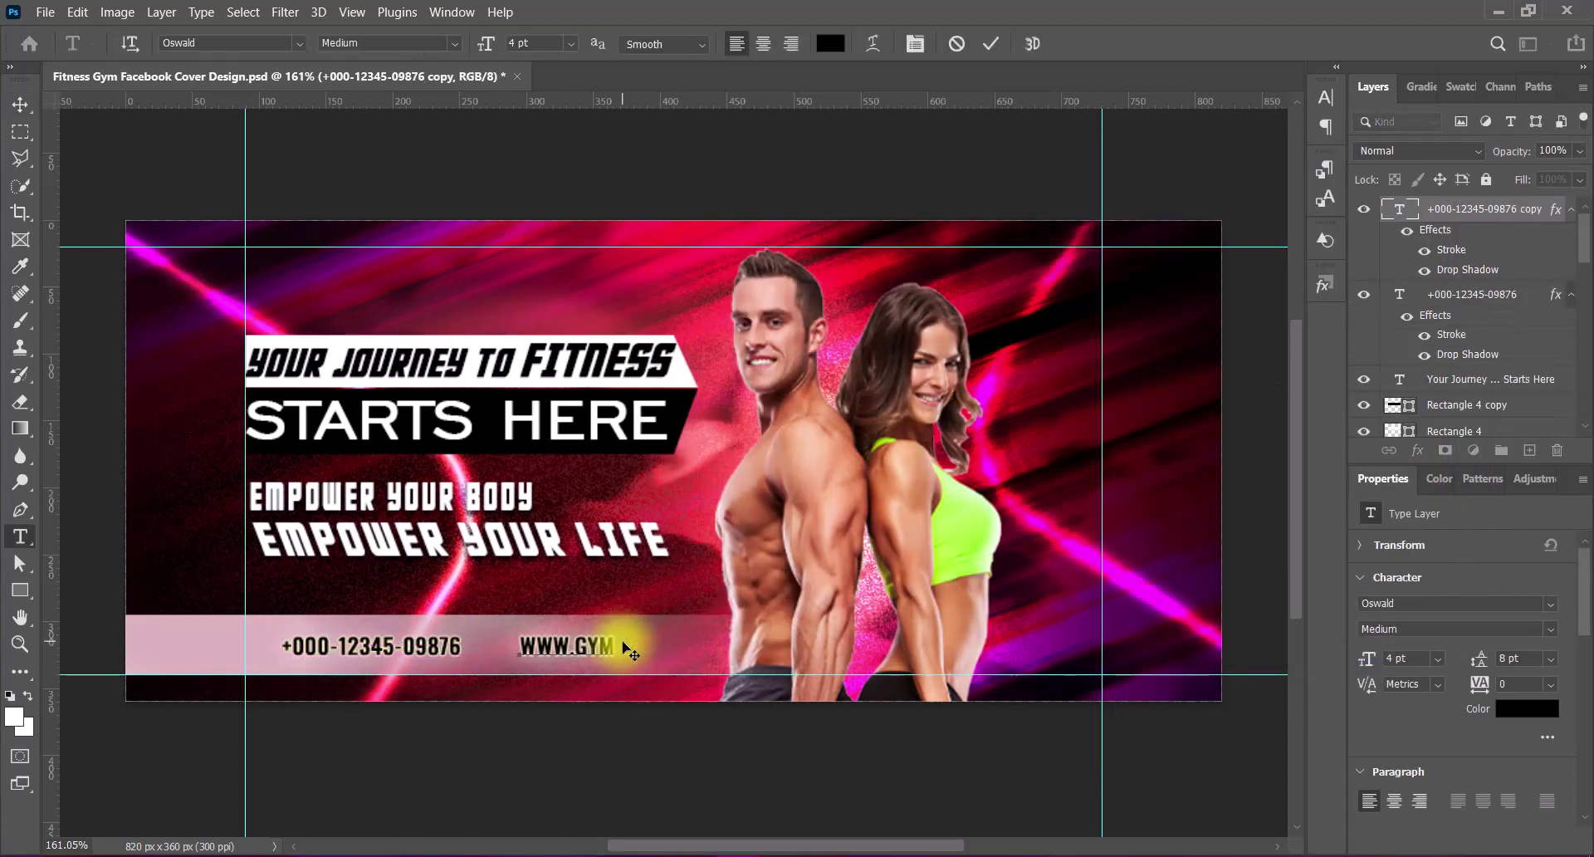
key(ctrl+a)
click(1326, 97)
click(1131, 225)
click(1326, 97)
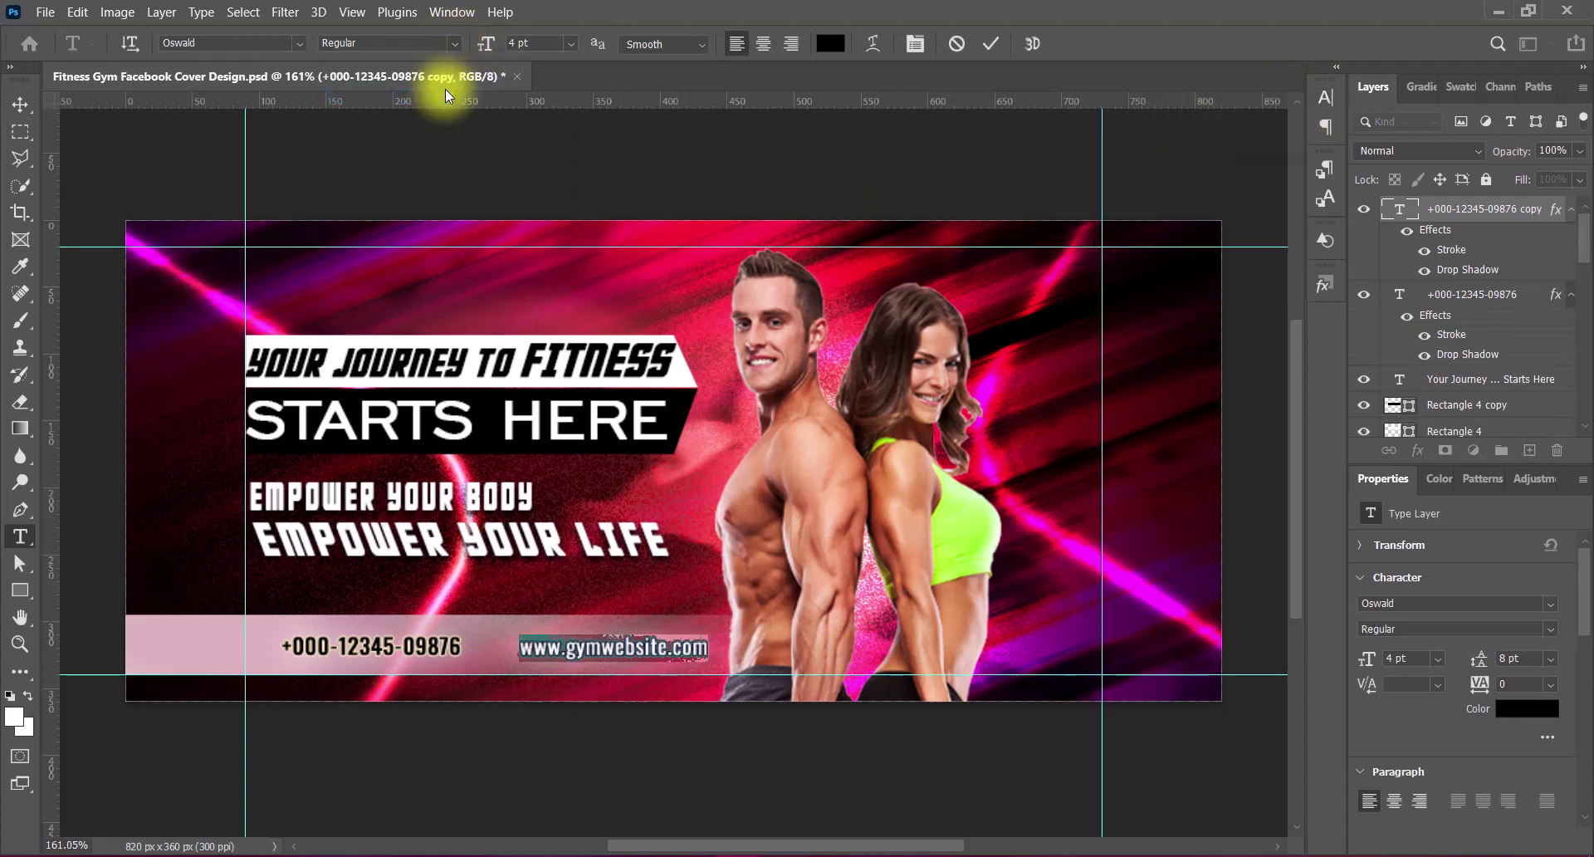
key(ctrl+Return)
key(v)
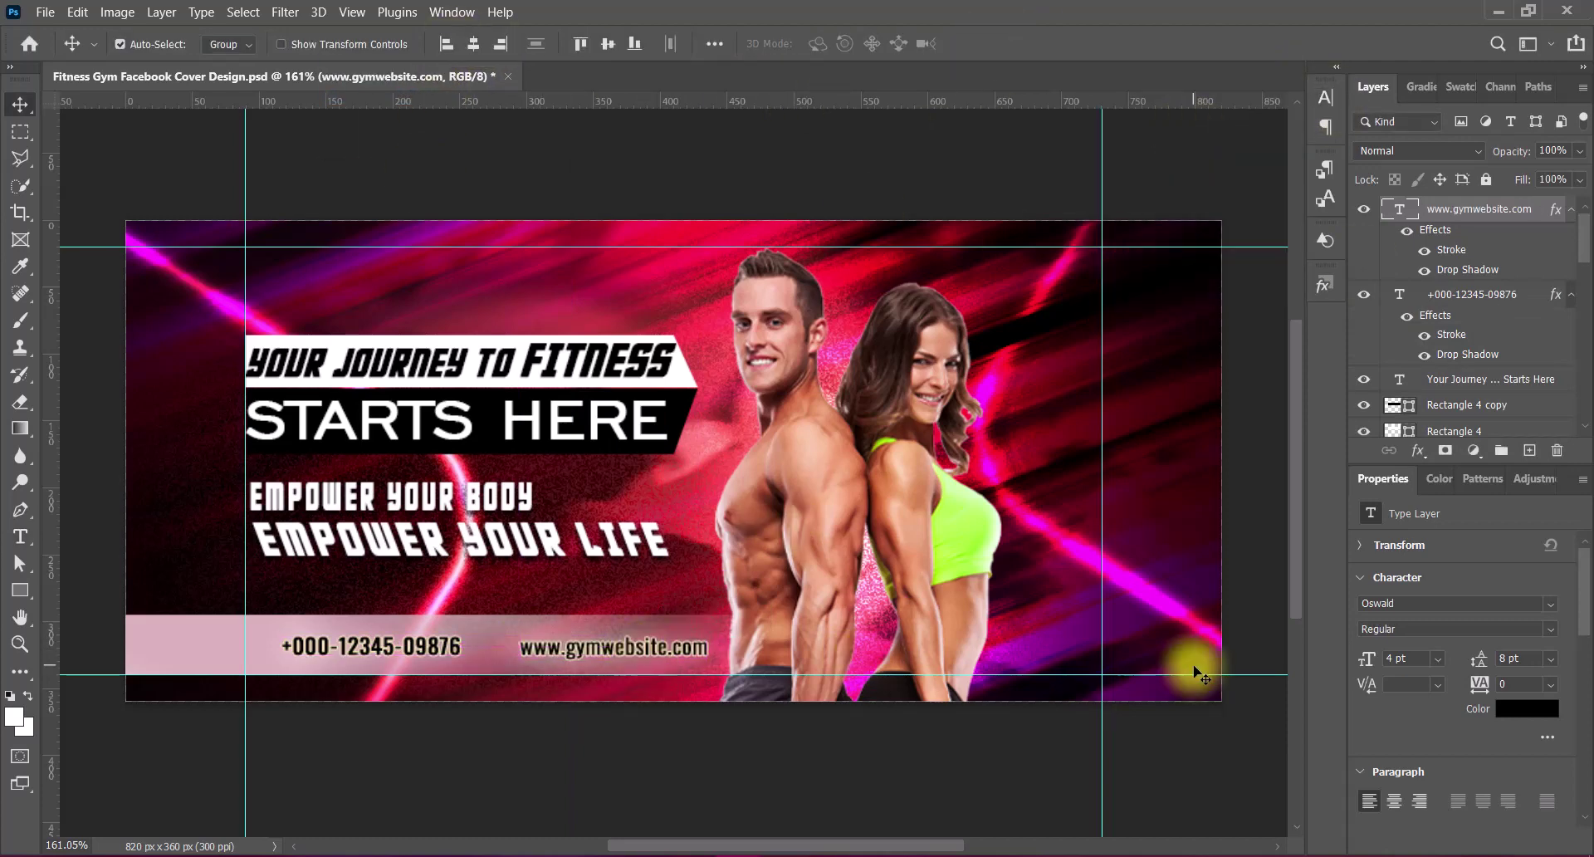
key(Up)
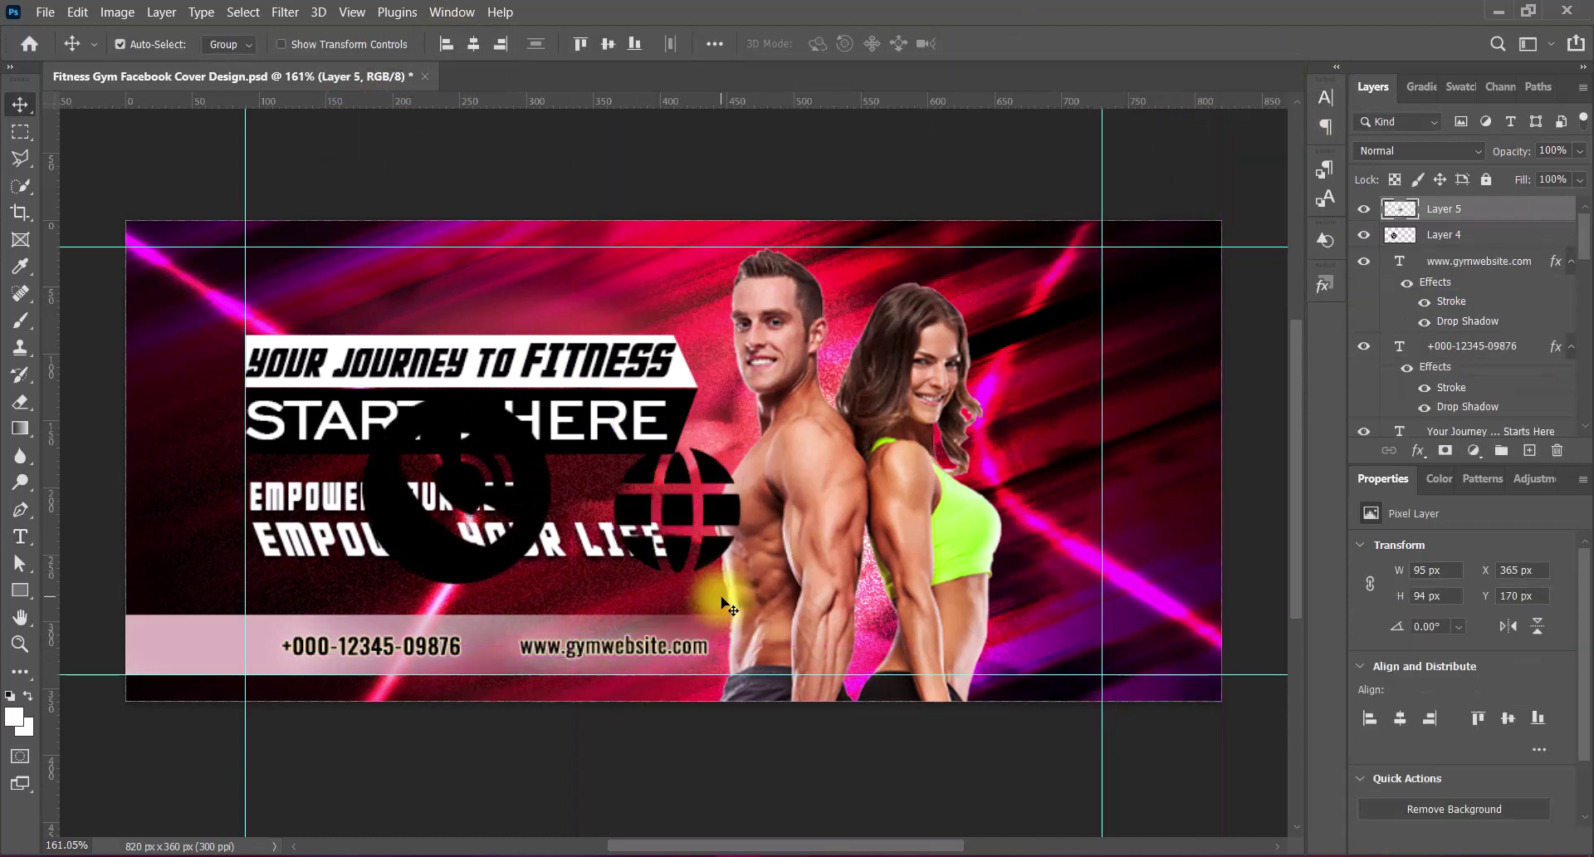
- Fill the phone icon red, move it beside the phone number and shrink it
click(14, 716)
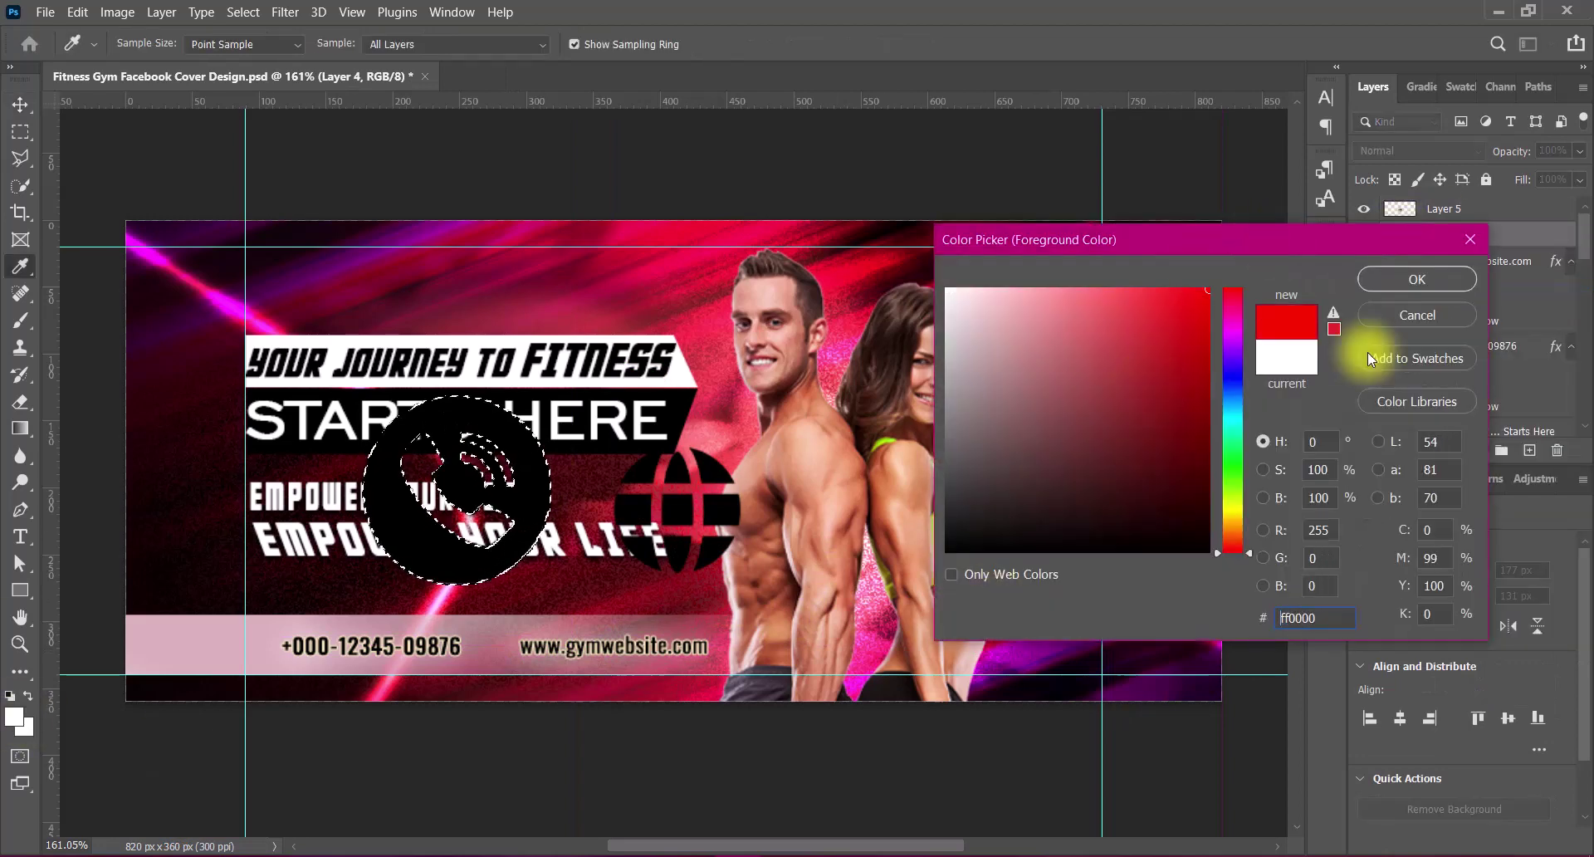
key(Return)
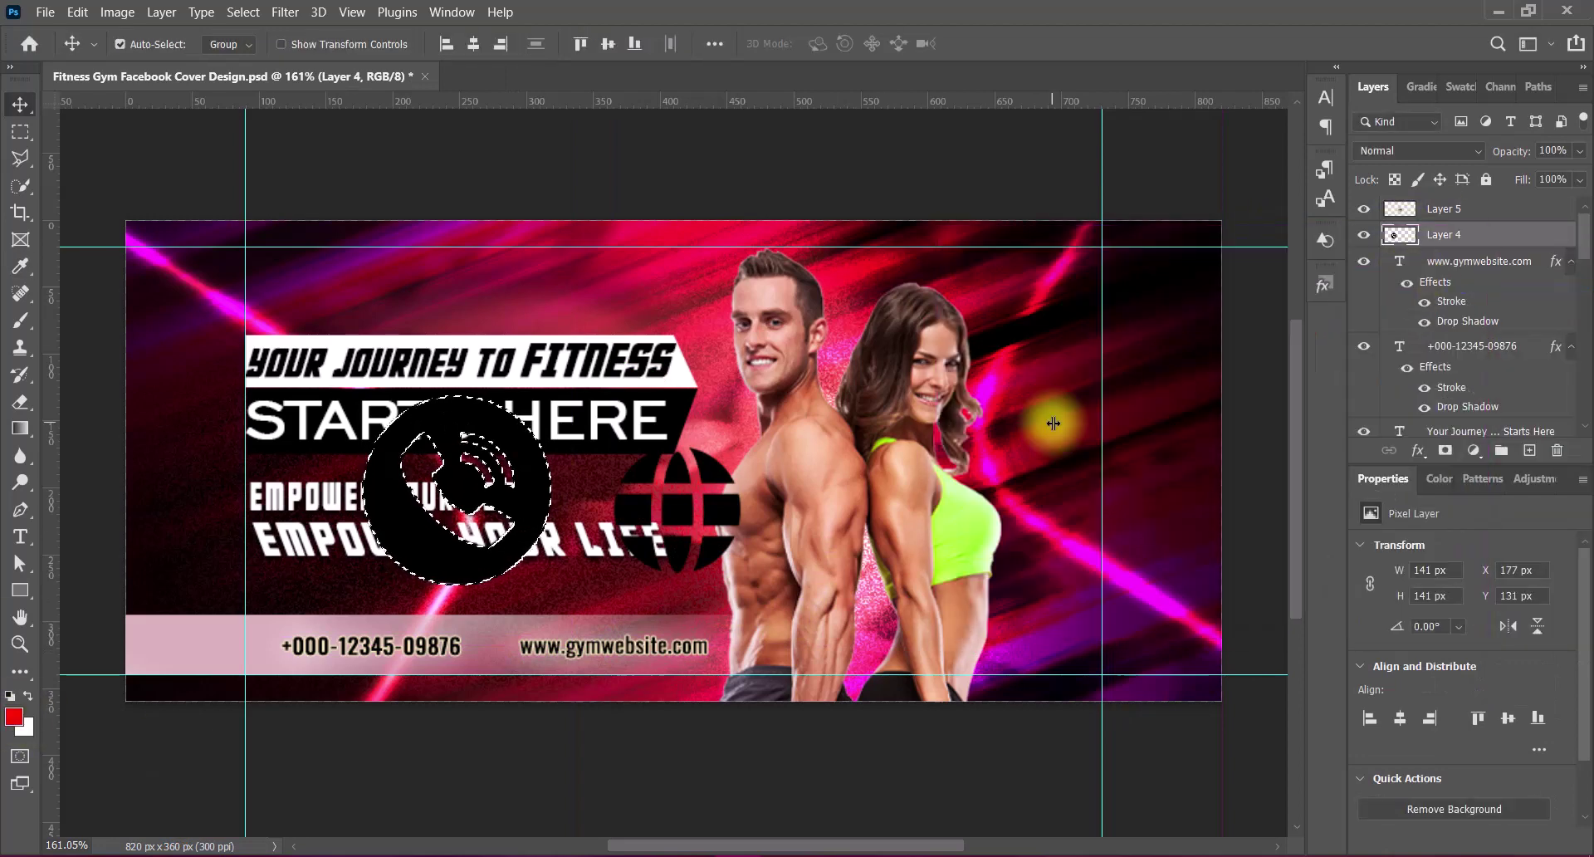
key(alt+BackSpace)
mouse_move(456, 498)
mouse_down()
mouse_move(266, 656)
mouse_move(257, 634)
mouse_up()
key(ctrl+t)
click(1013, 43)
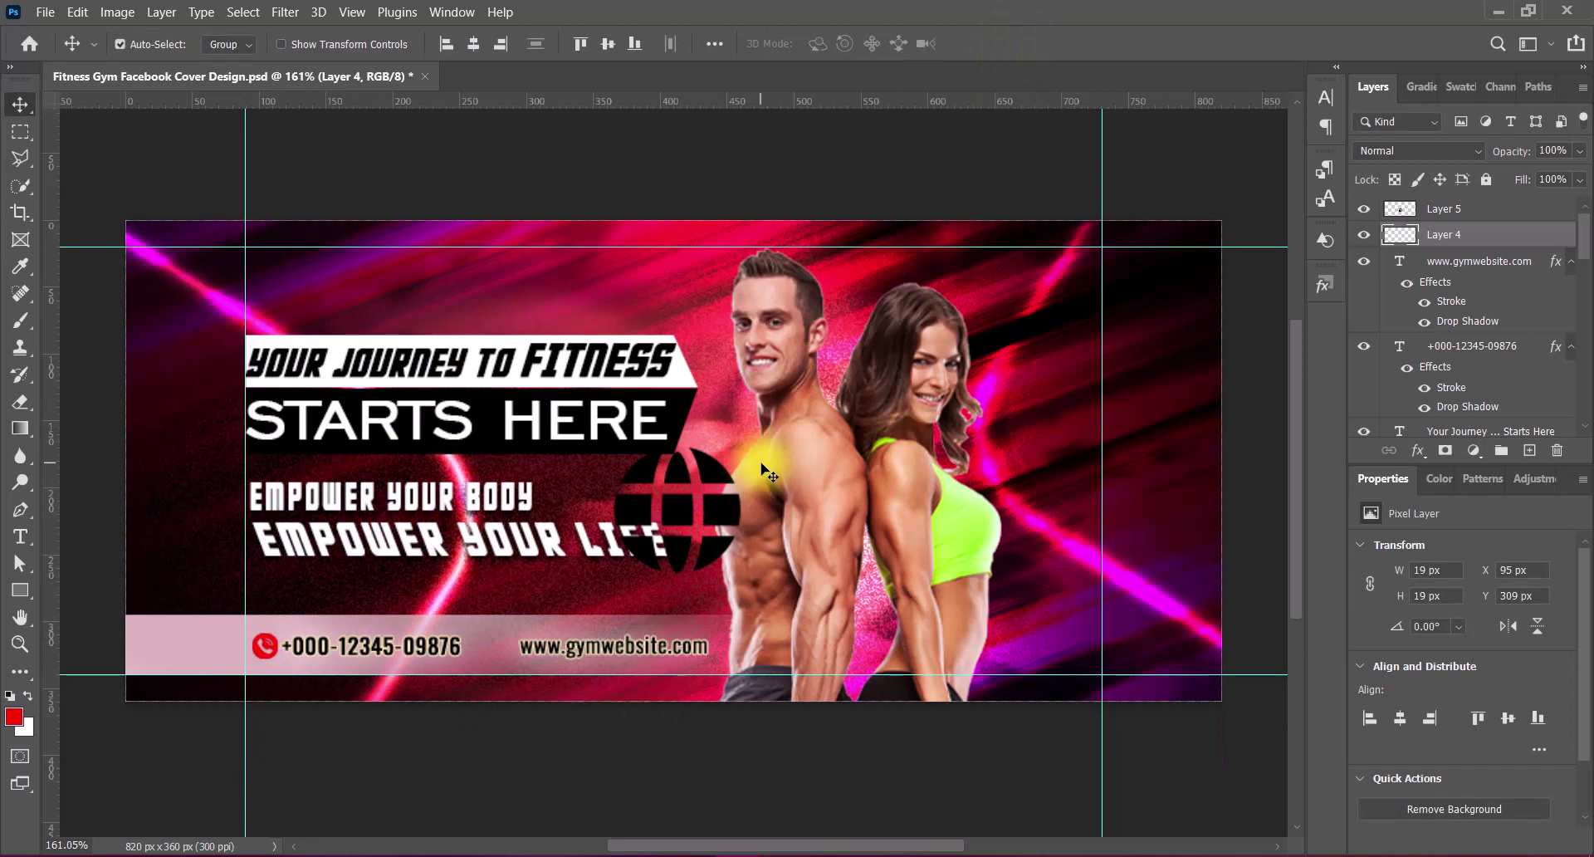
- Add strokes to the phone and globe icons and move the red globe beside the web address
right_click(1389, 249)
click(1389, 246)
click(1362, 206)
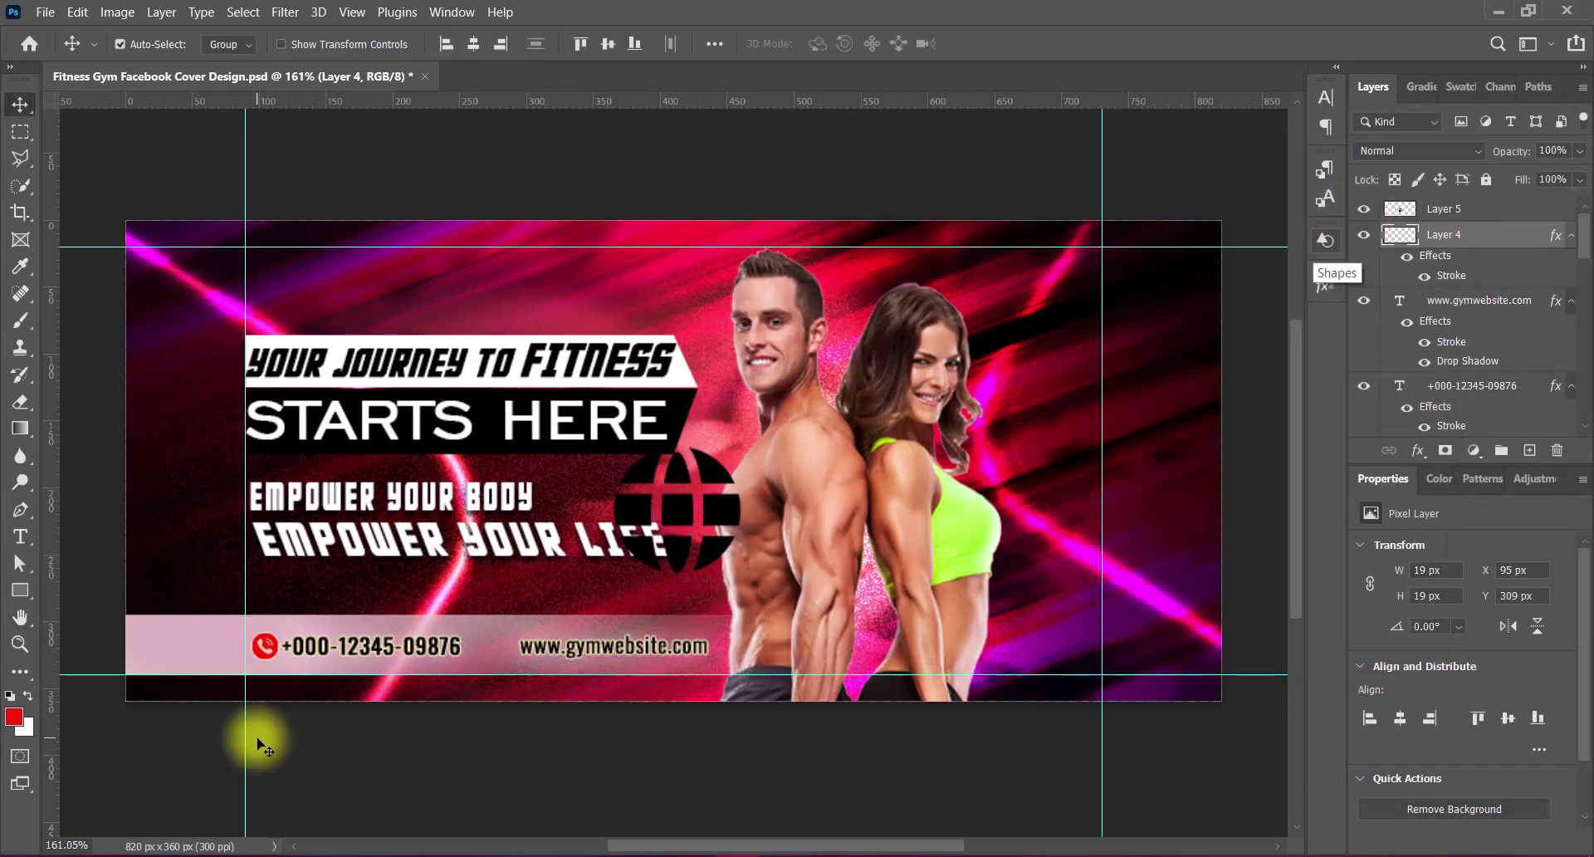
right_click(1402, 211)
click(1401, 220)
click(1494, 202)
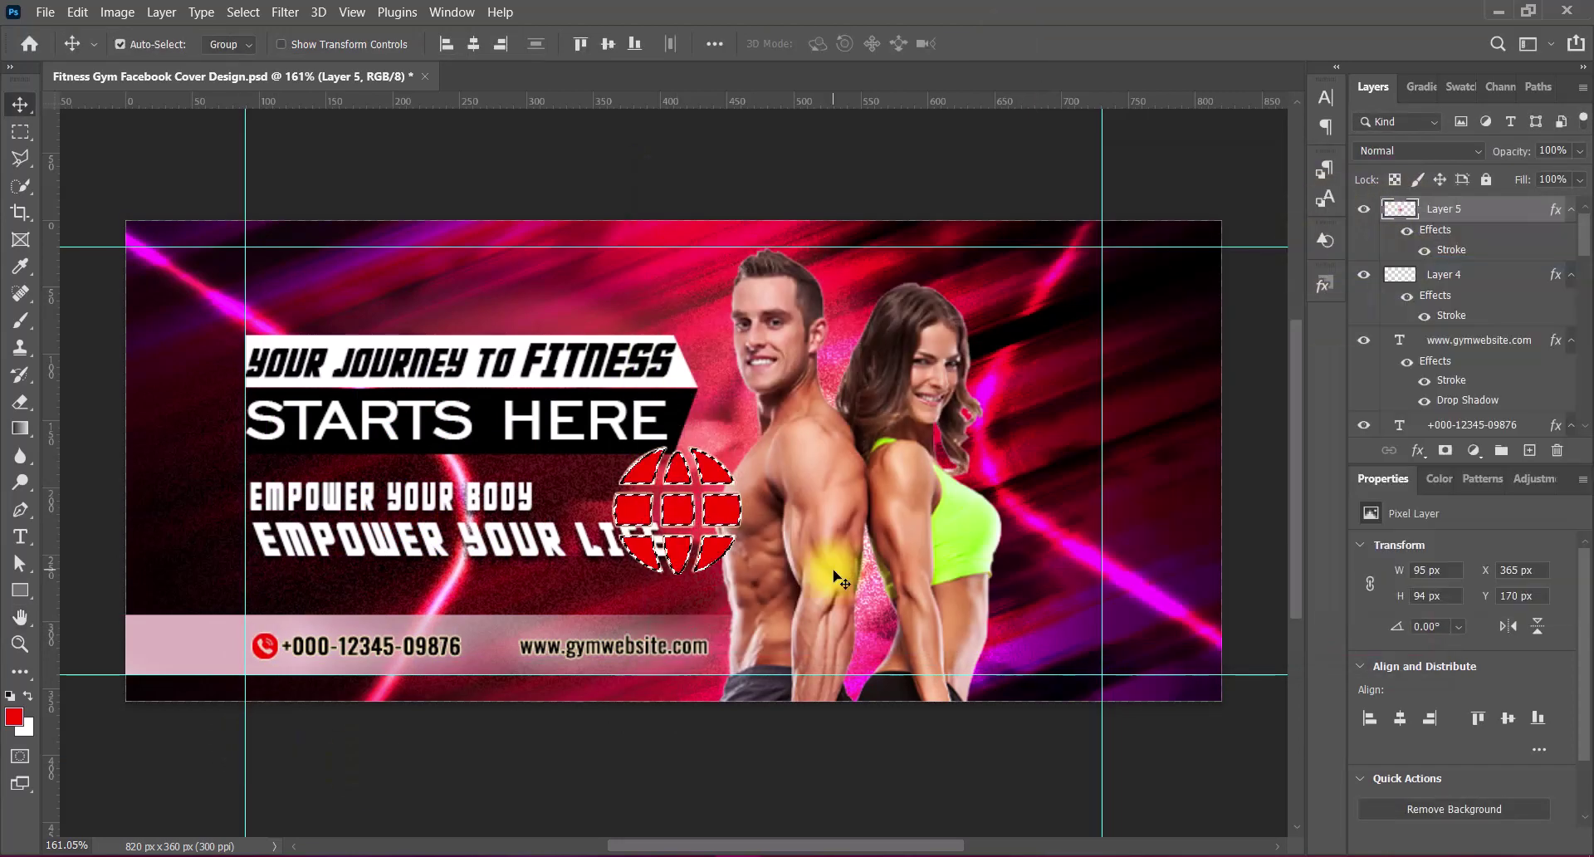
drag(712, 513, 499, 652)
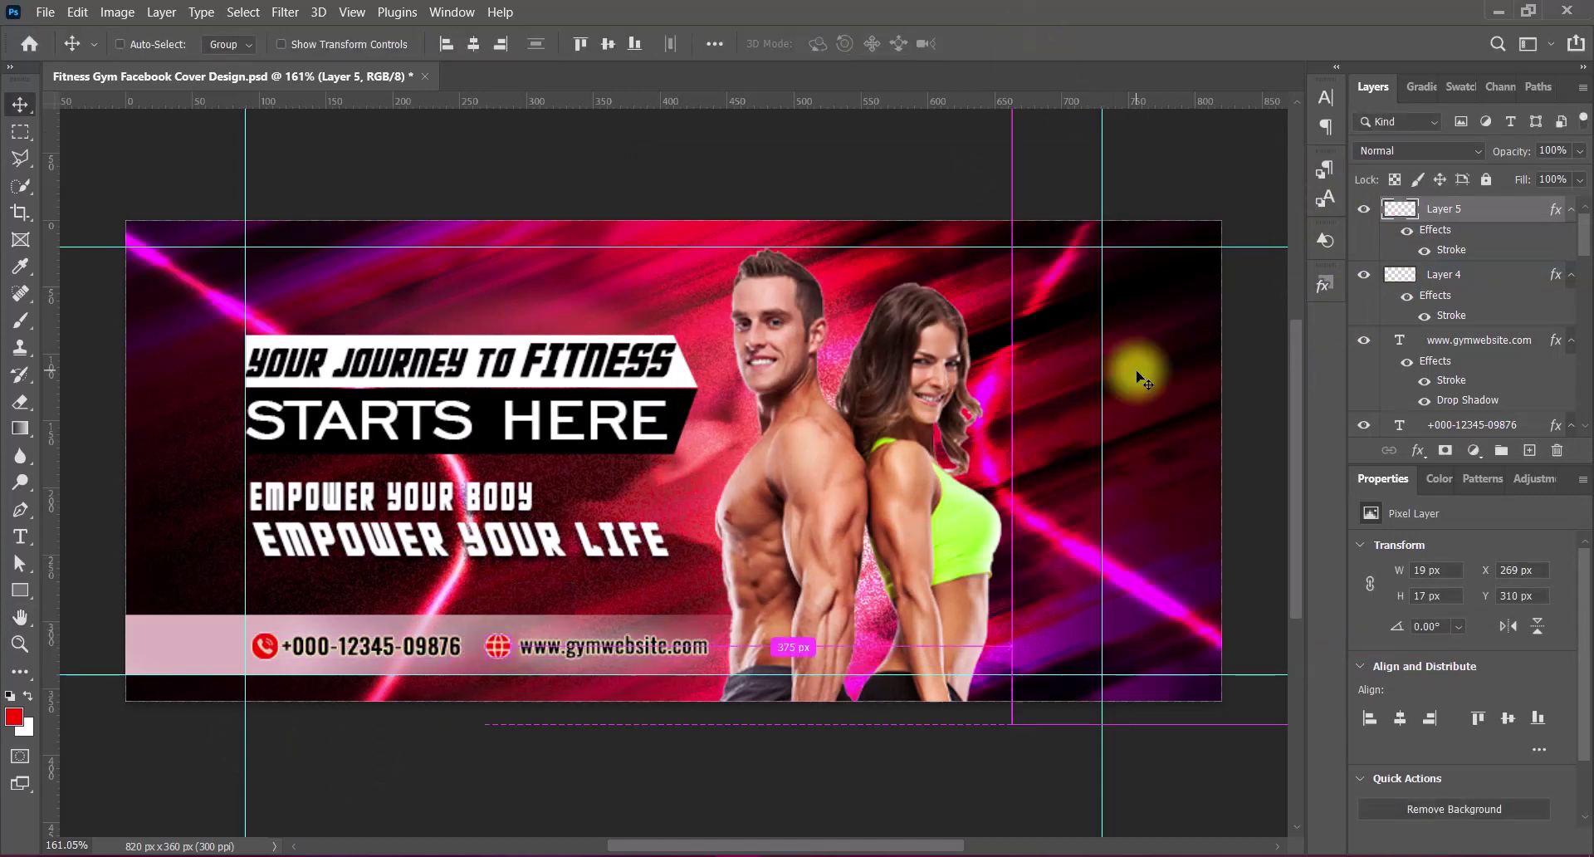
click(574, 341)
scroll(1494, 307, up, 2)
- Nudge the title block and its backing rectangles upward
shift+click(1507, 293)
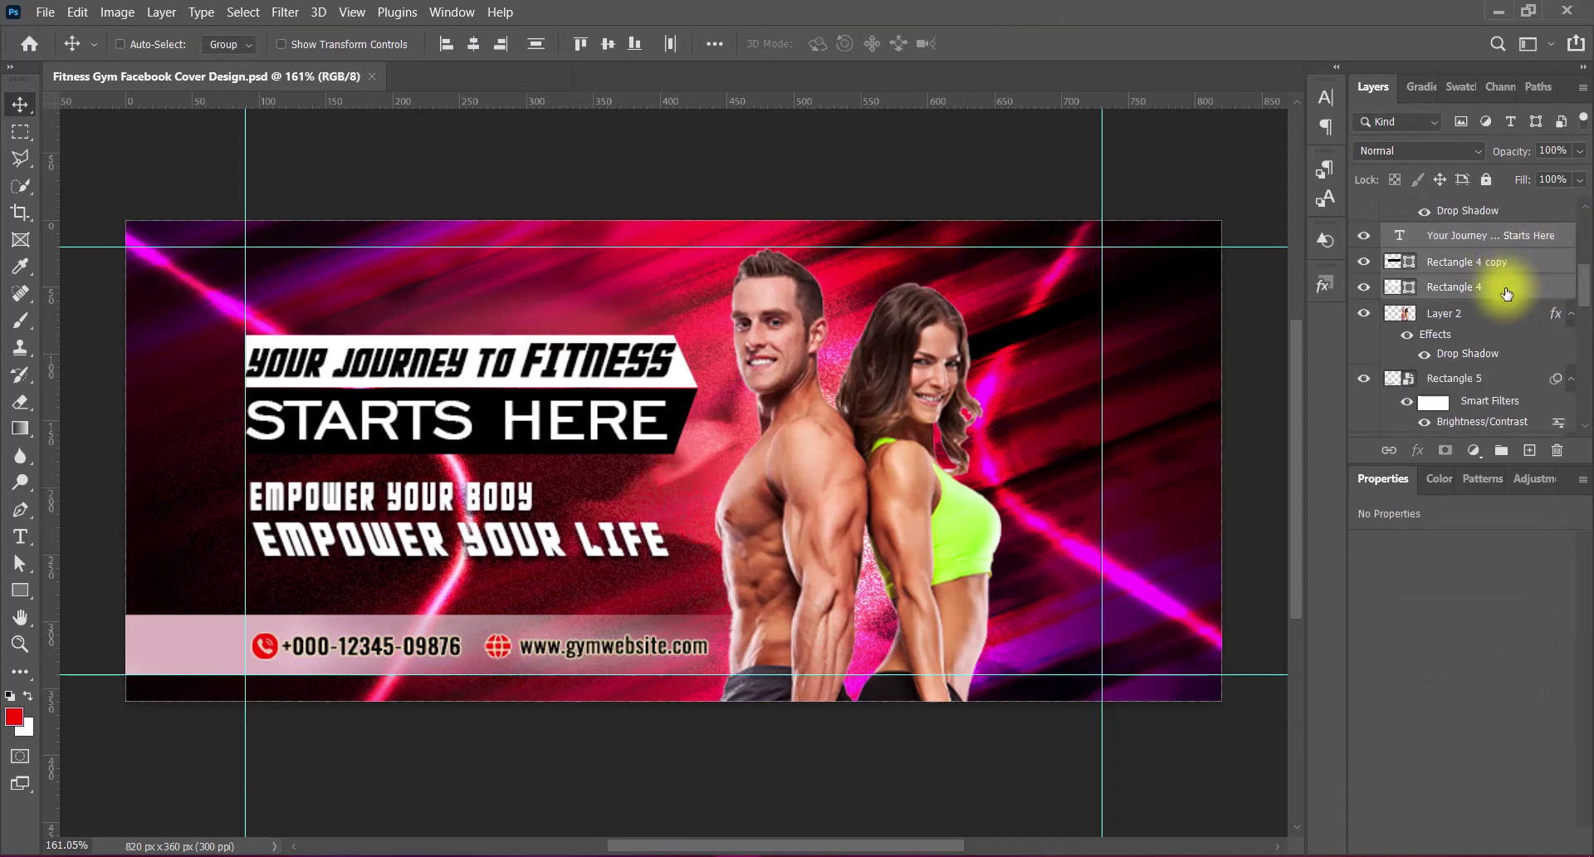
scroll(1462, 348, down, 1)
key(Up)
key(Up)
key(Up)
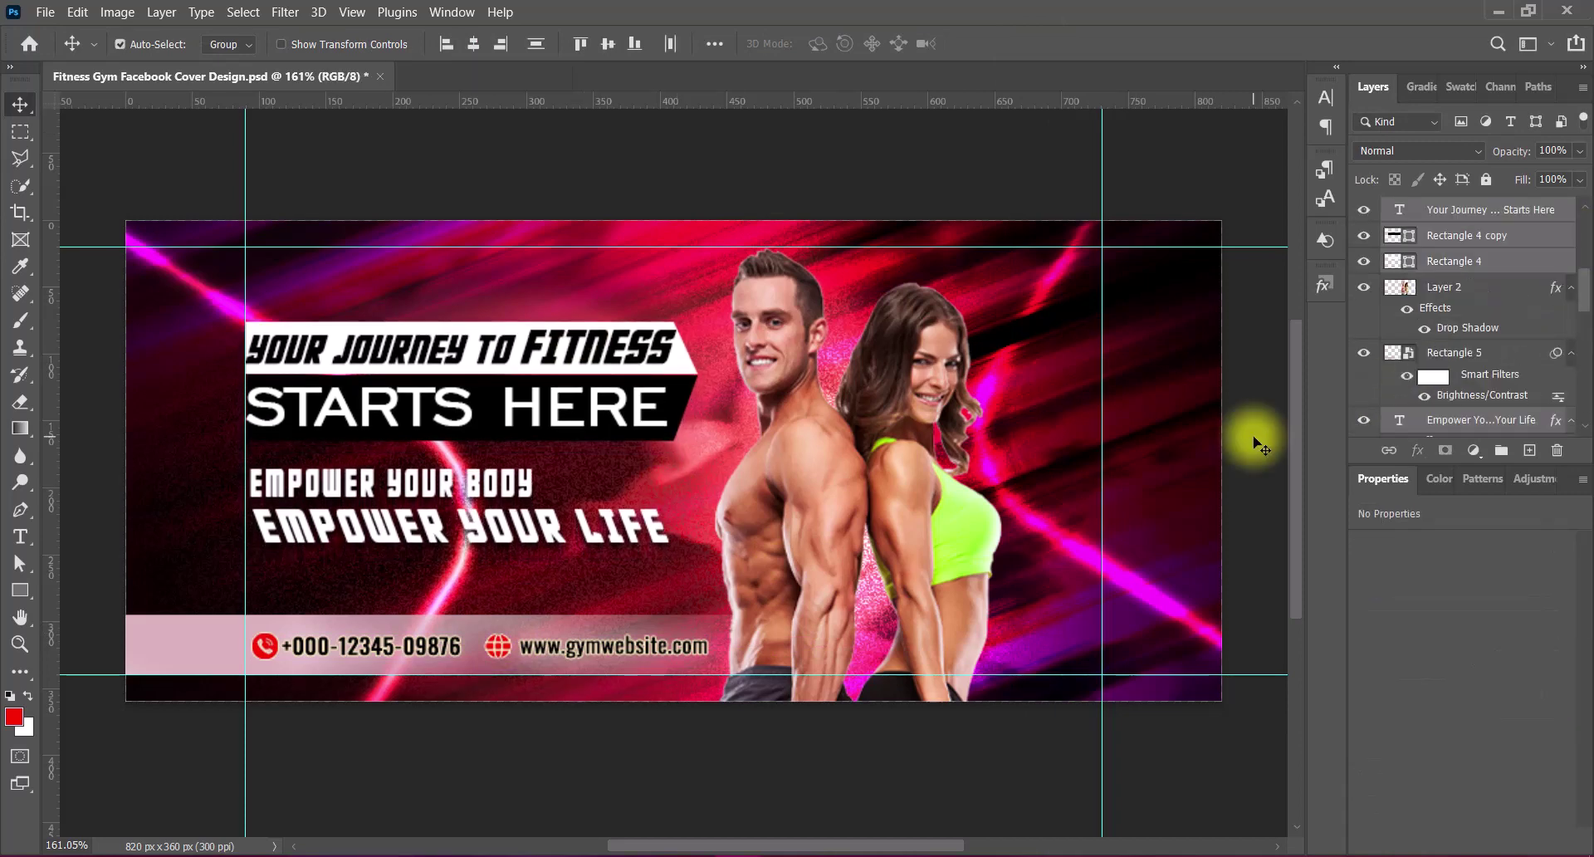
scroll(1453, 249, up, 5)
- Type the category row BODYBUILDING, MARTIAL ARTS, CROSSFIT, CARDIO under the headline
click(1453, 209)
click(20, 536)
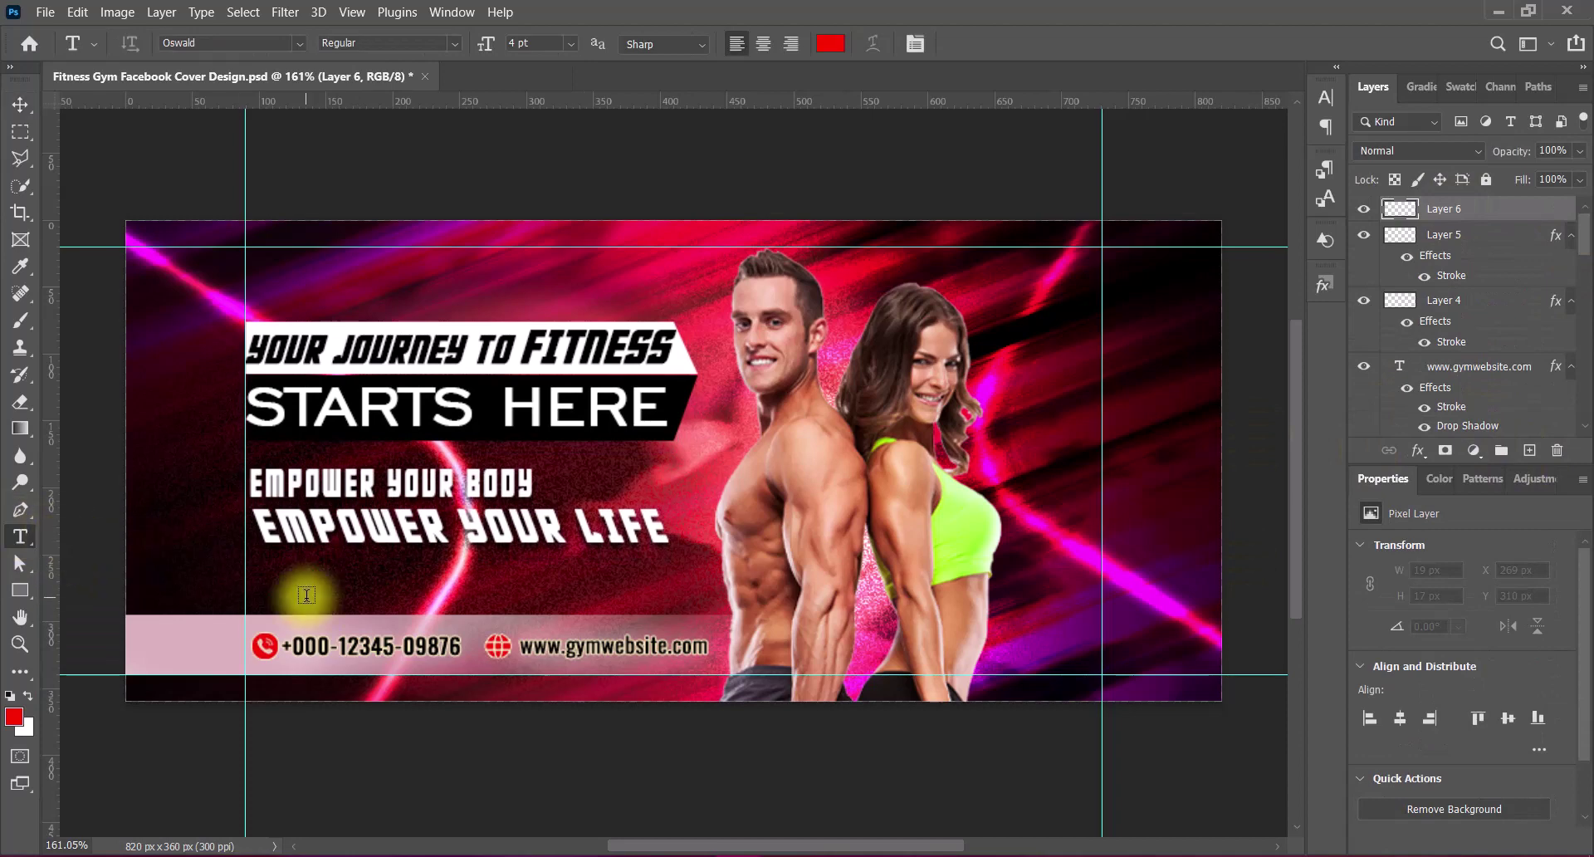
click(306, 594)
click(830, 43)
click(1042, 313)
click(1416, 278)
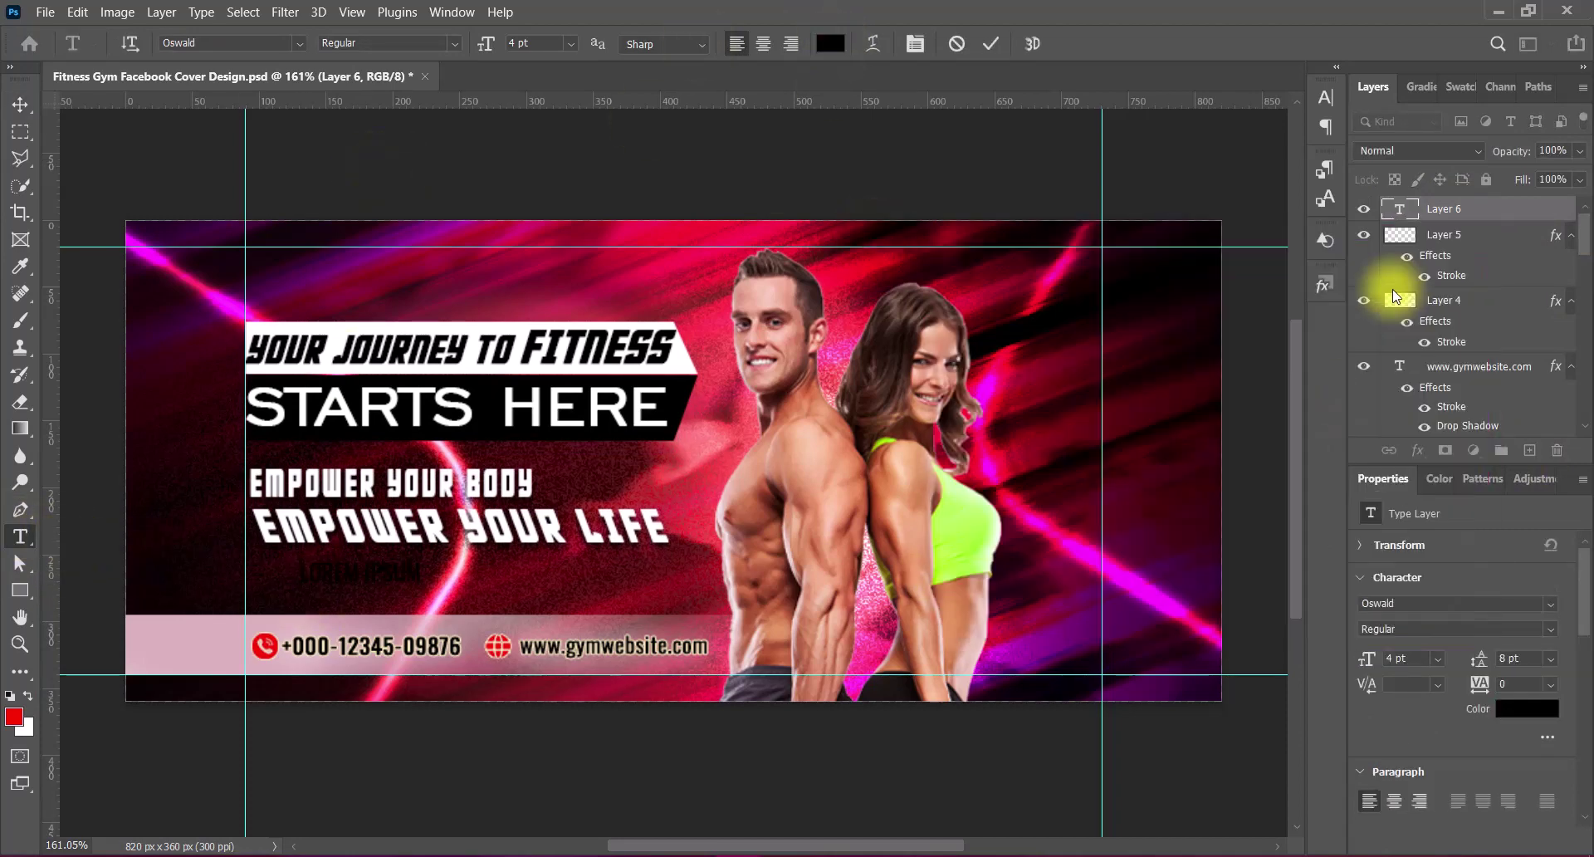
click(846, 510)
text(BODYBUILDING     MARTIAL ARTS     CROSSFIT     CARDIO)
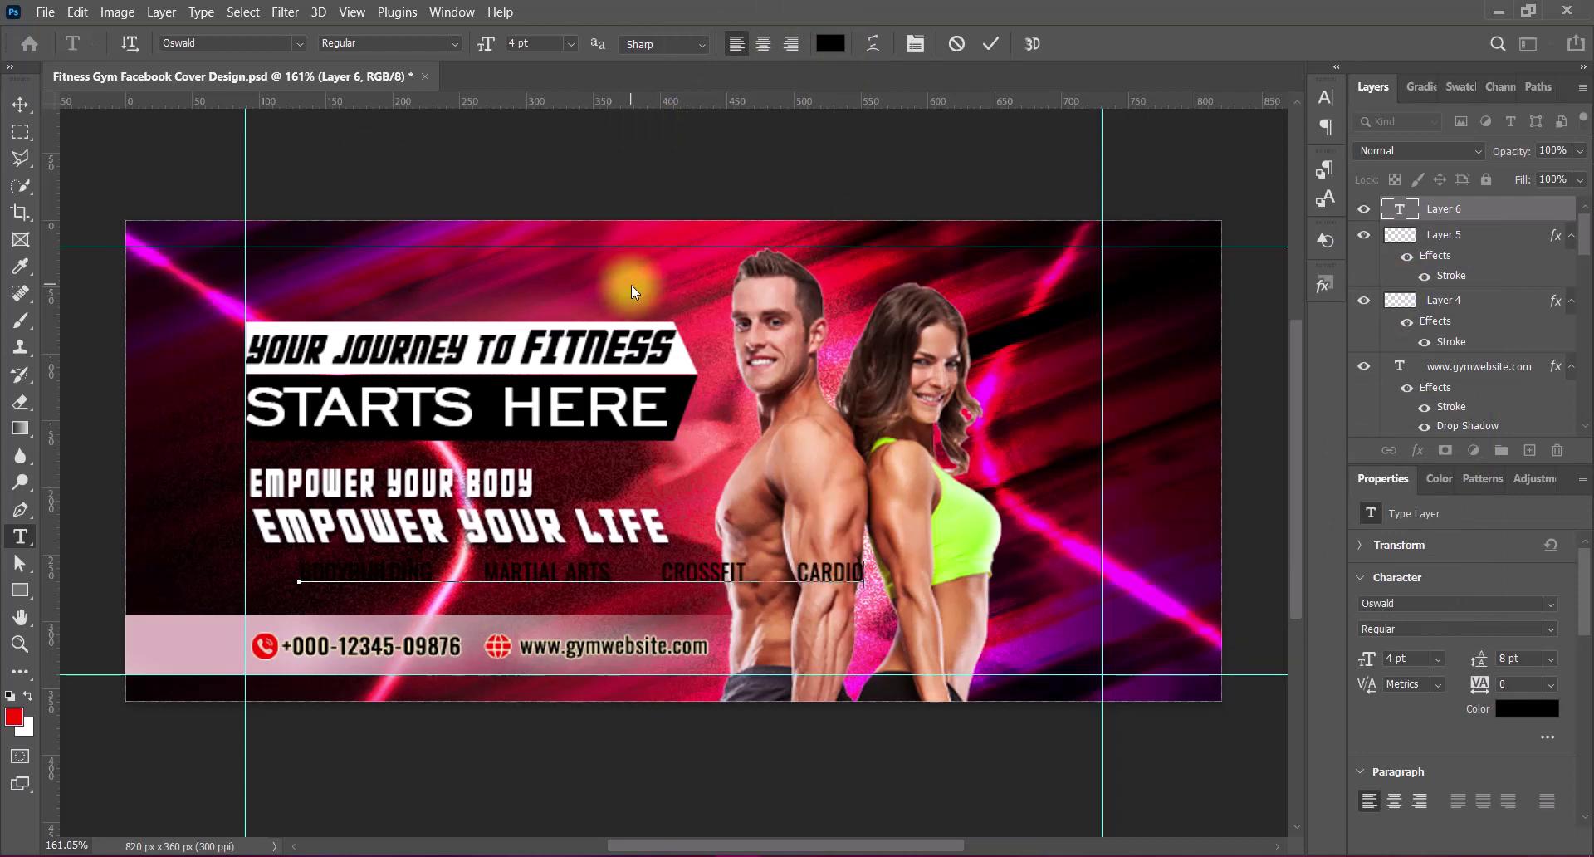
click(991, 43)
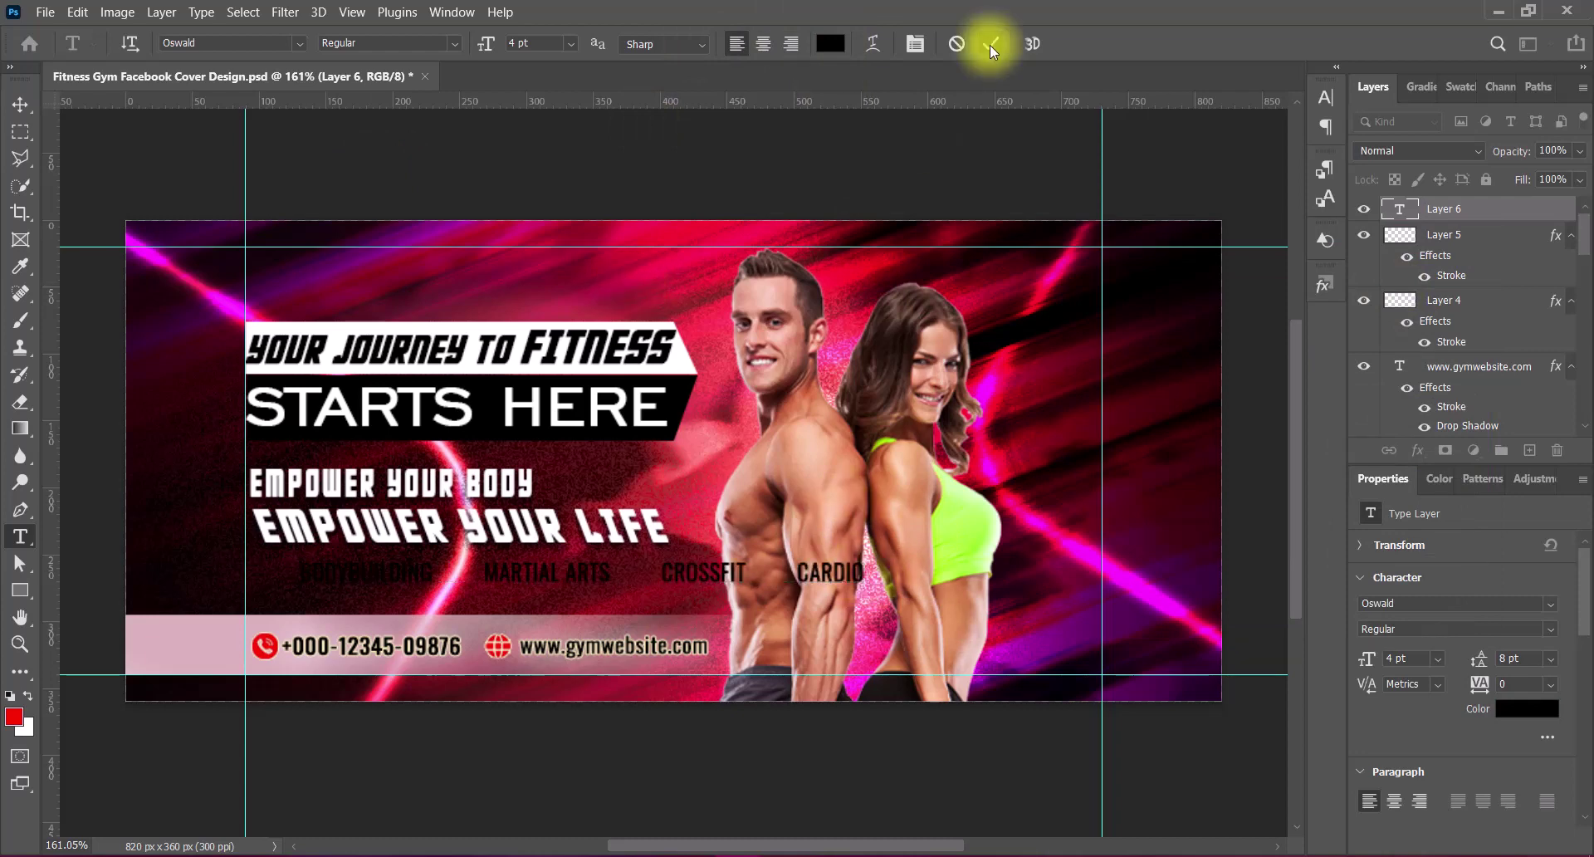
- Give the category text a white outline stroke
double_click(1403, 208)
click(679, 341)
click(968, 391)
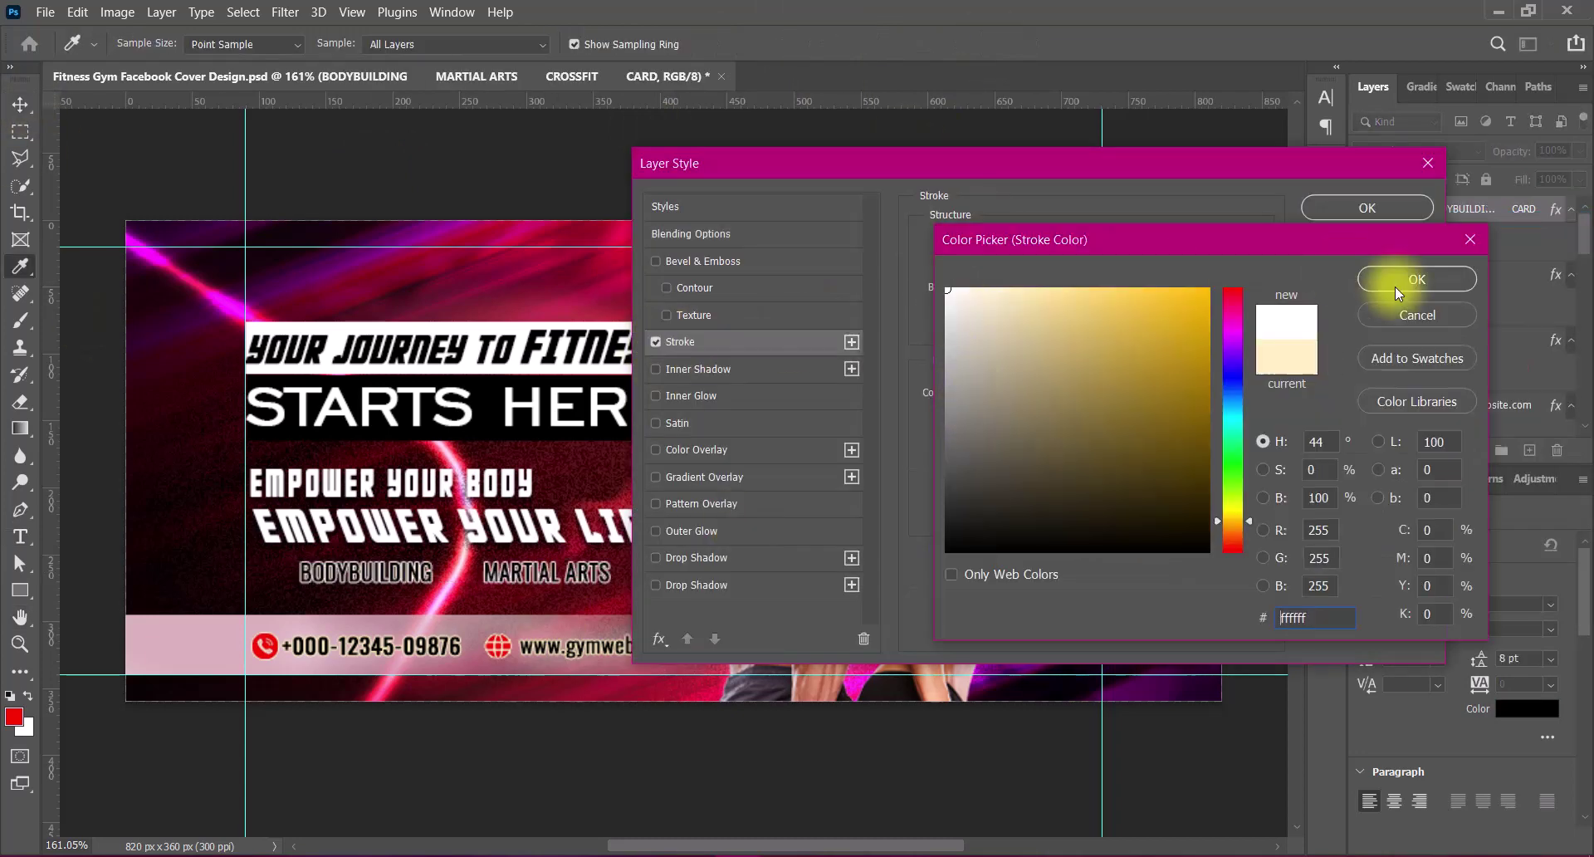
click(1395, 287)
click(1072, 292)
click(1030, 577)
click(1367, 208)
- Scale the category row down and nudge it into place under the headline
key(ctrl+t)
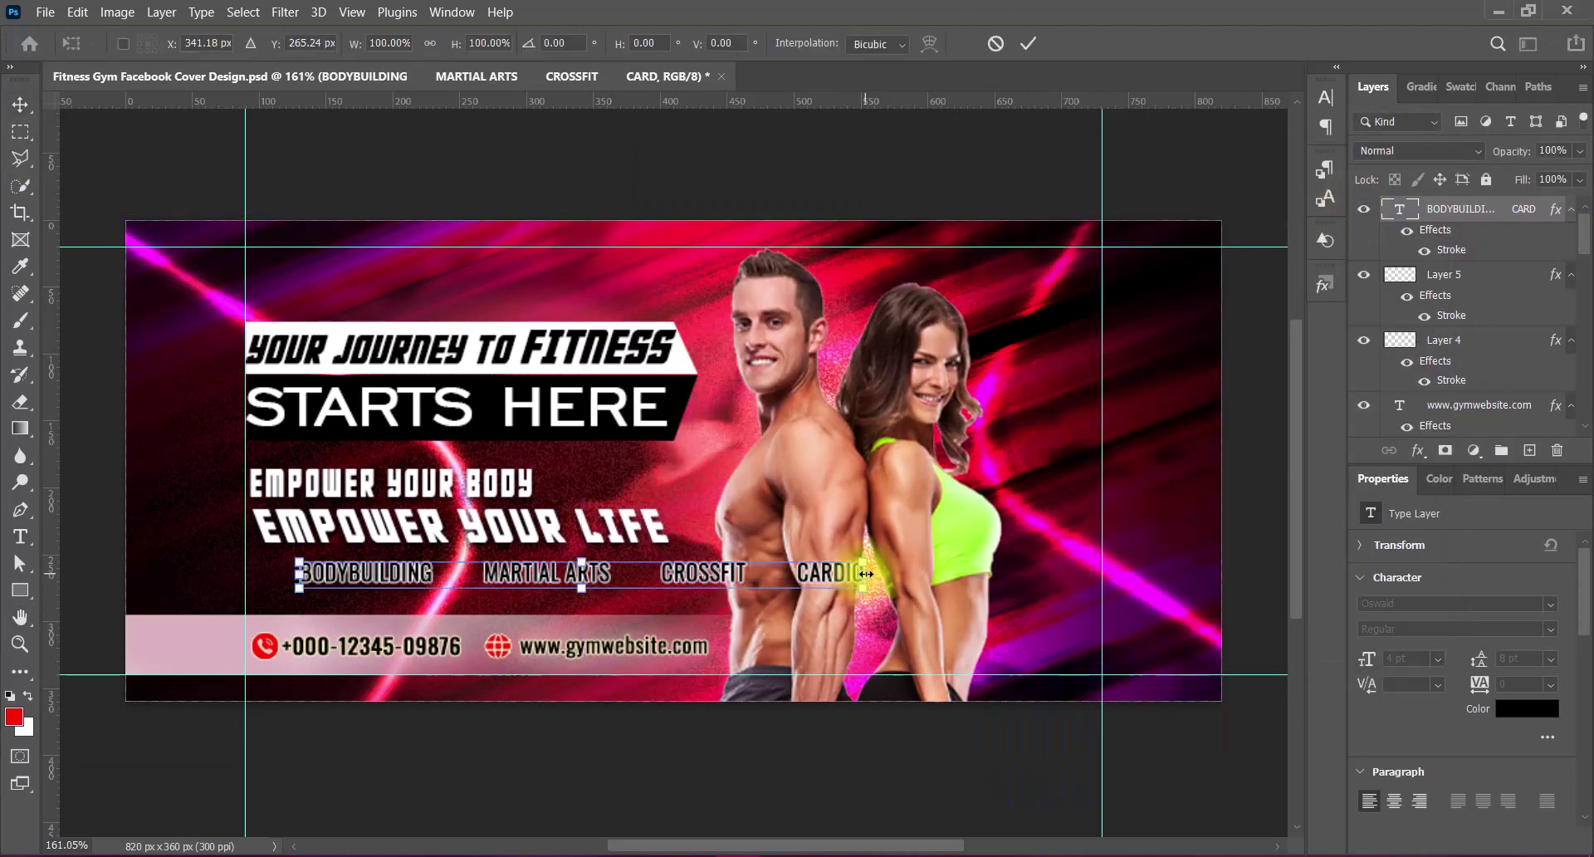
click(1035, 39)
drag(864, 585, 676, 587)
key(Down)
key(Left)
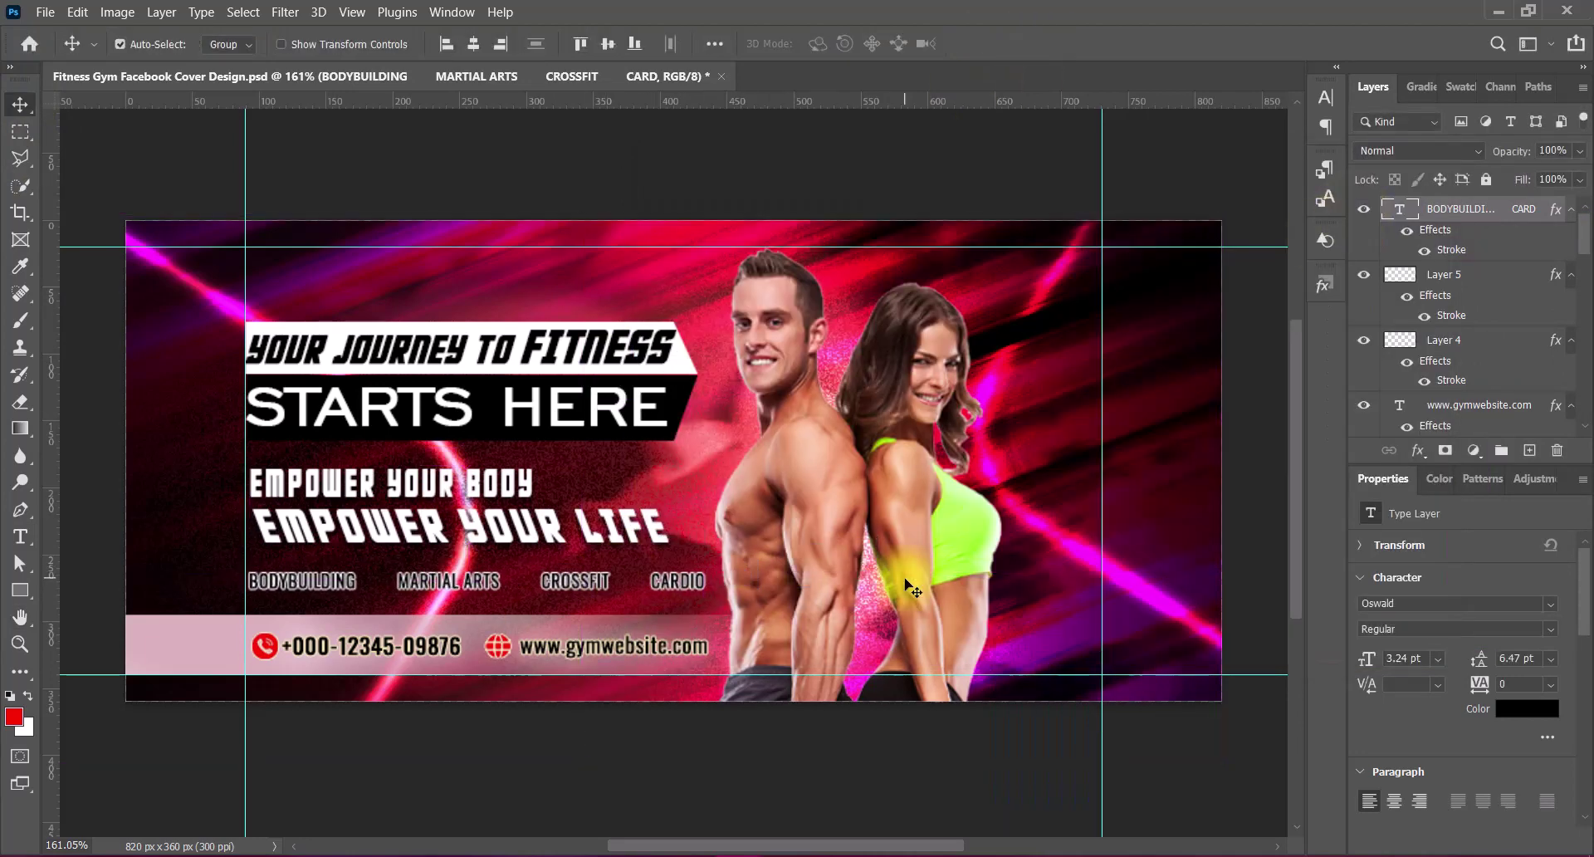
key(Down)
key(Left)
- Draw a small red dot after BODYBUILDING on a new layer
click(1529, 450)
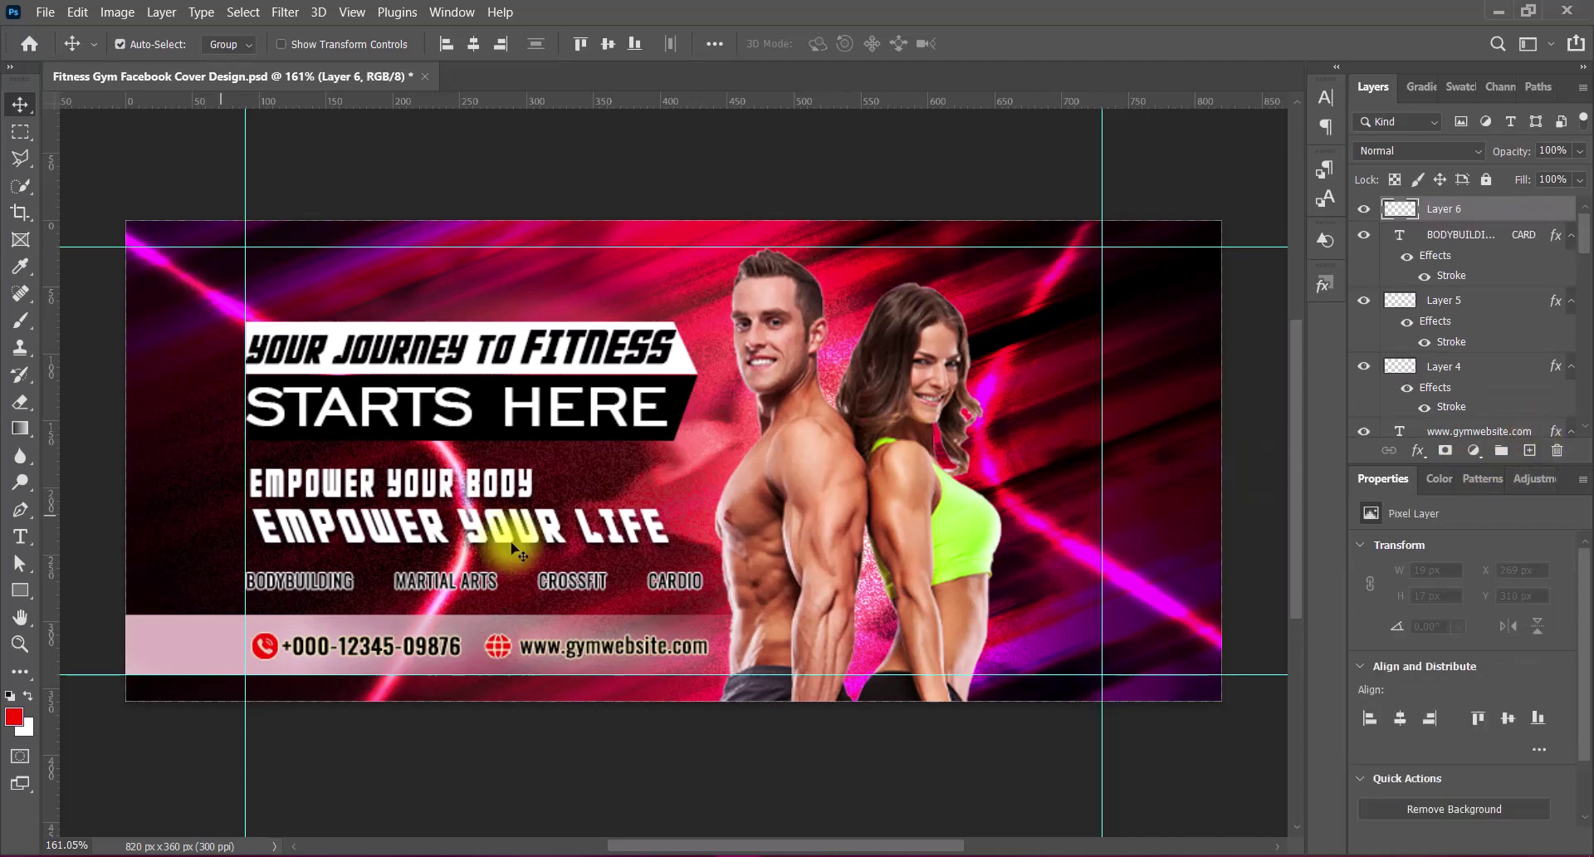
right_click(20, 589)
click(83, 609)
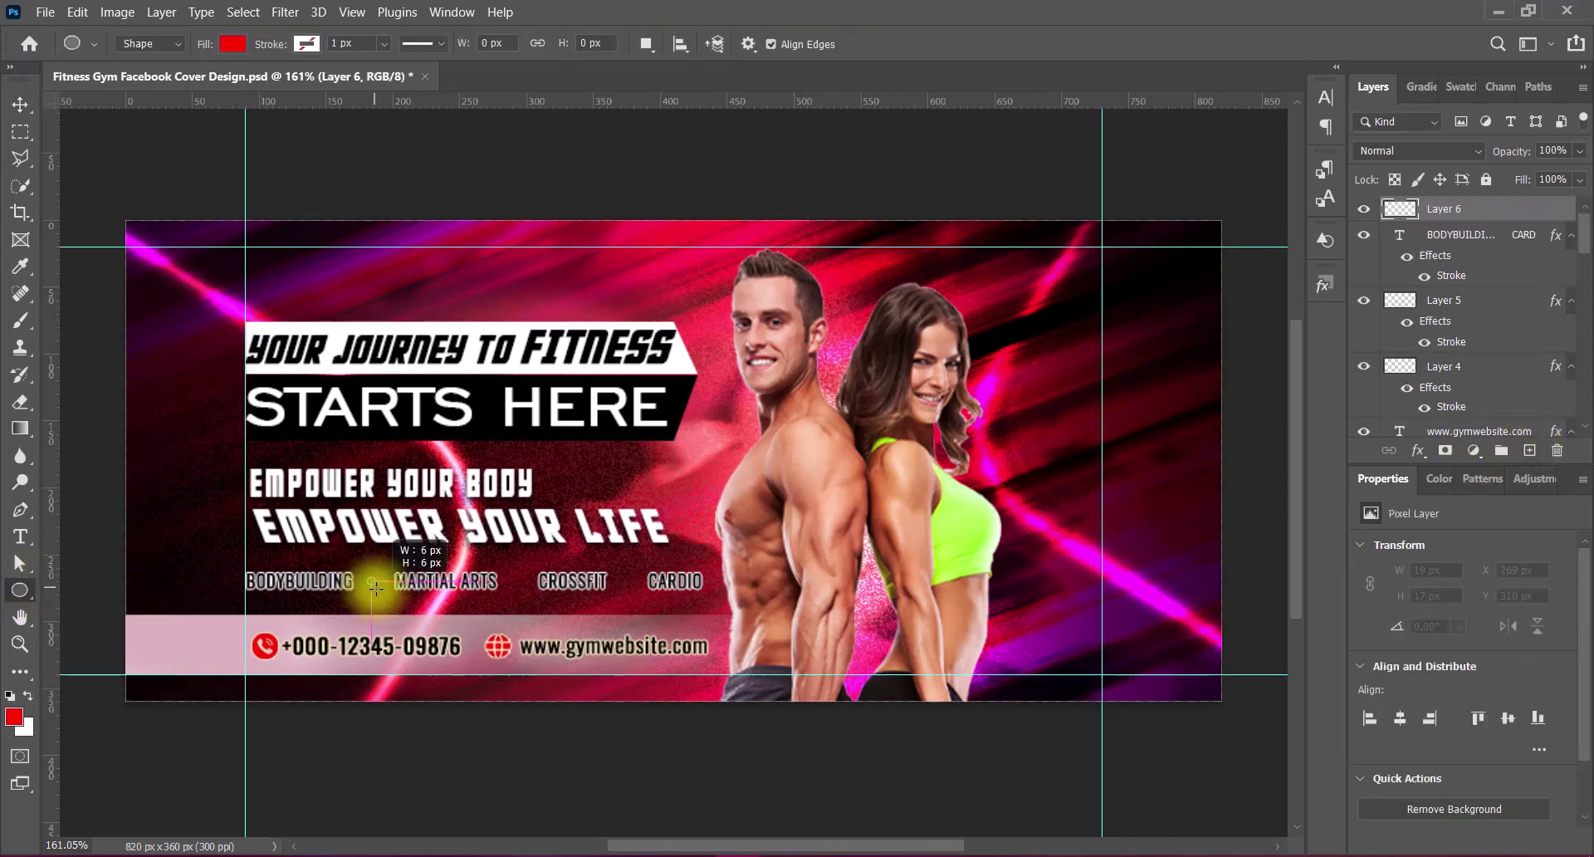
drag(367, 578, 375, 584)
click(20, 103)
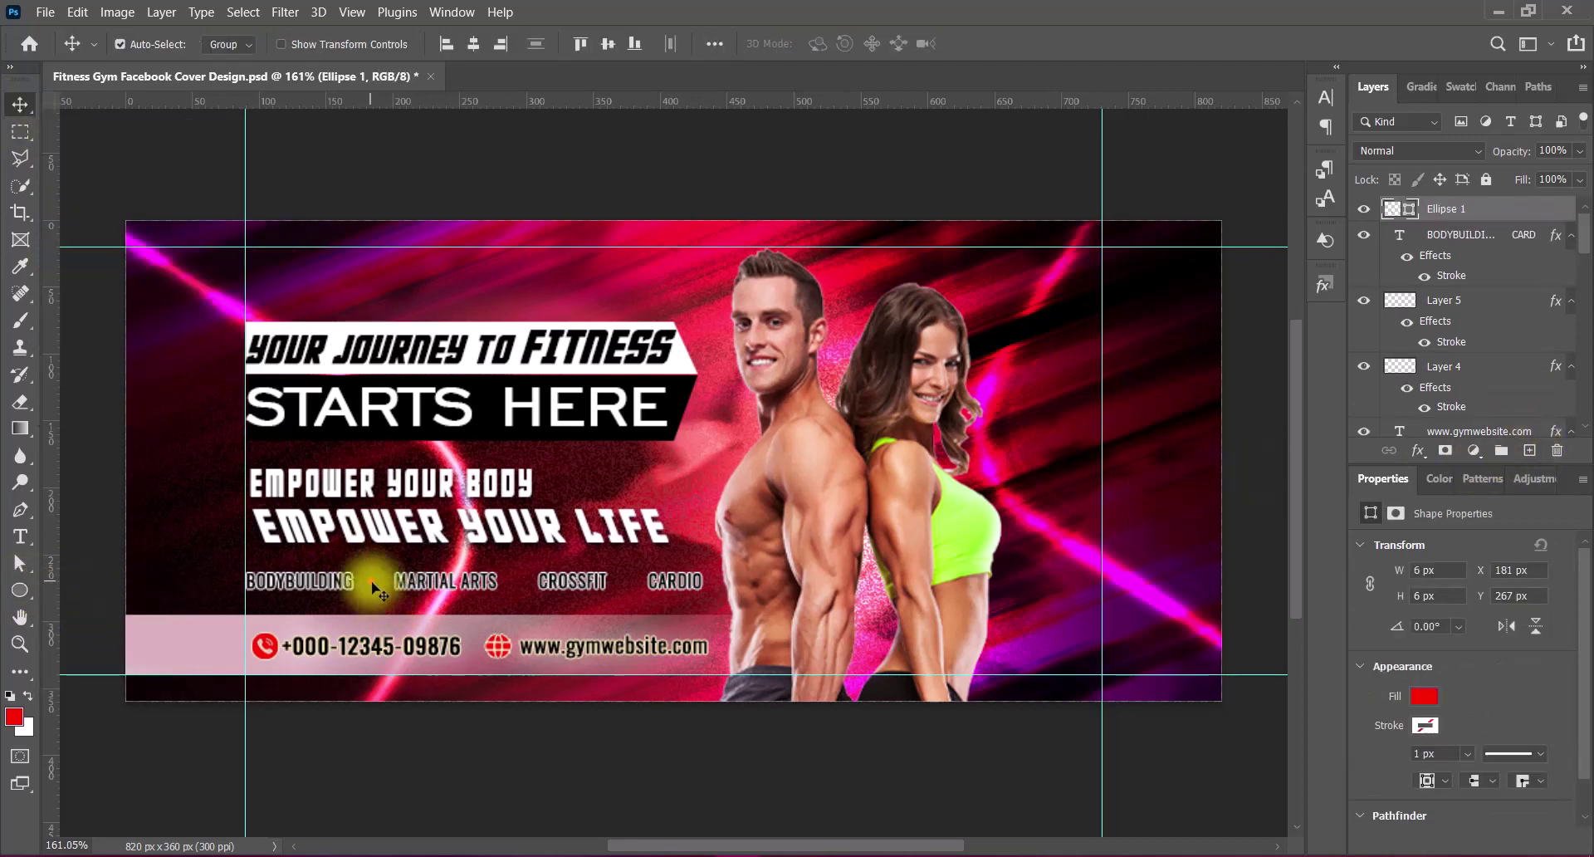
key(Right)
key(Right)
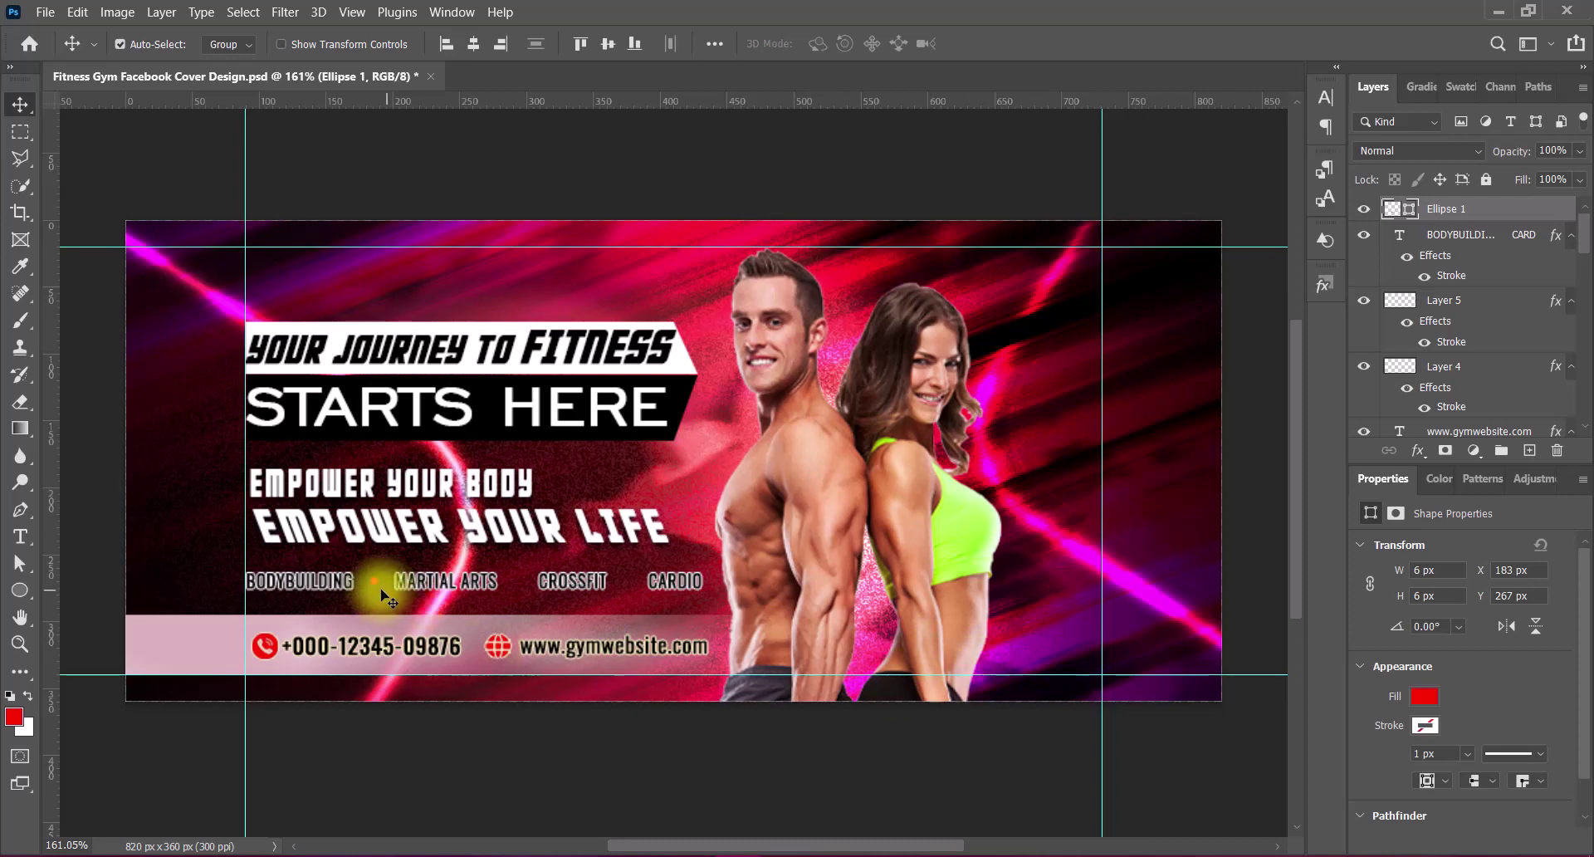
- Give the red dot an outline stroke
right_click(1395, 208)
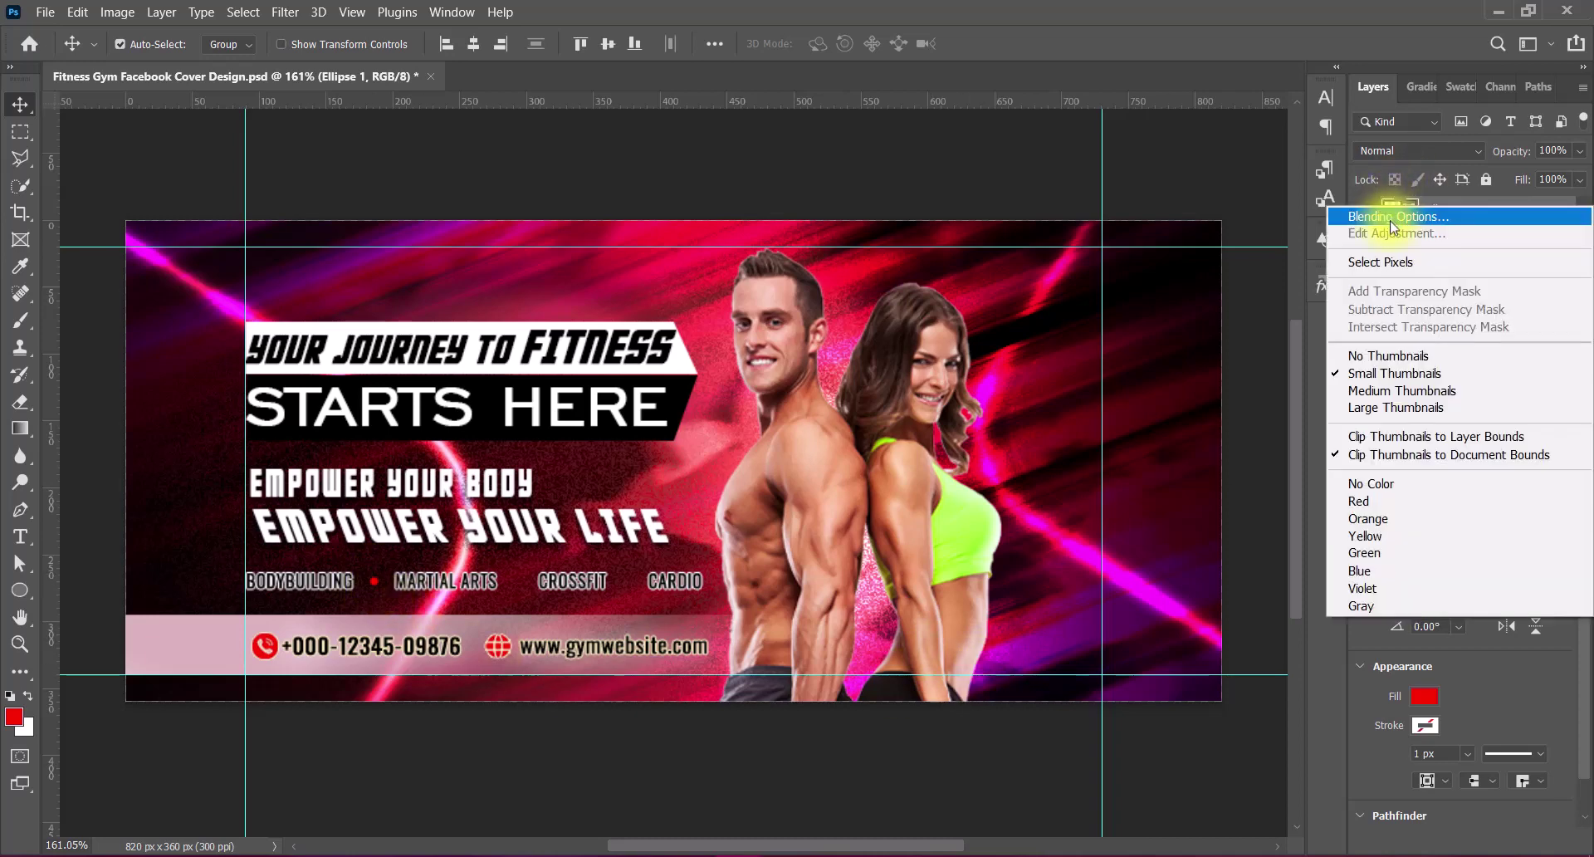
click(1390, 221)
click(656, 341)
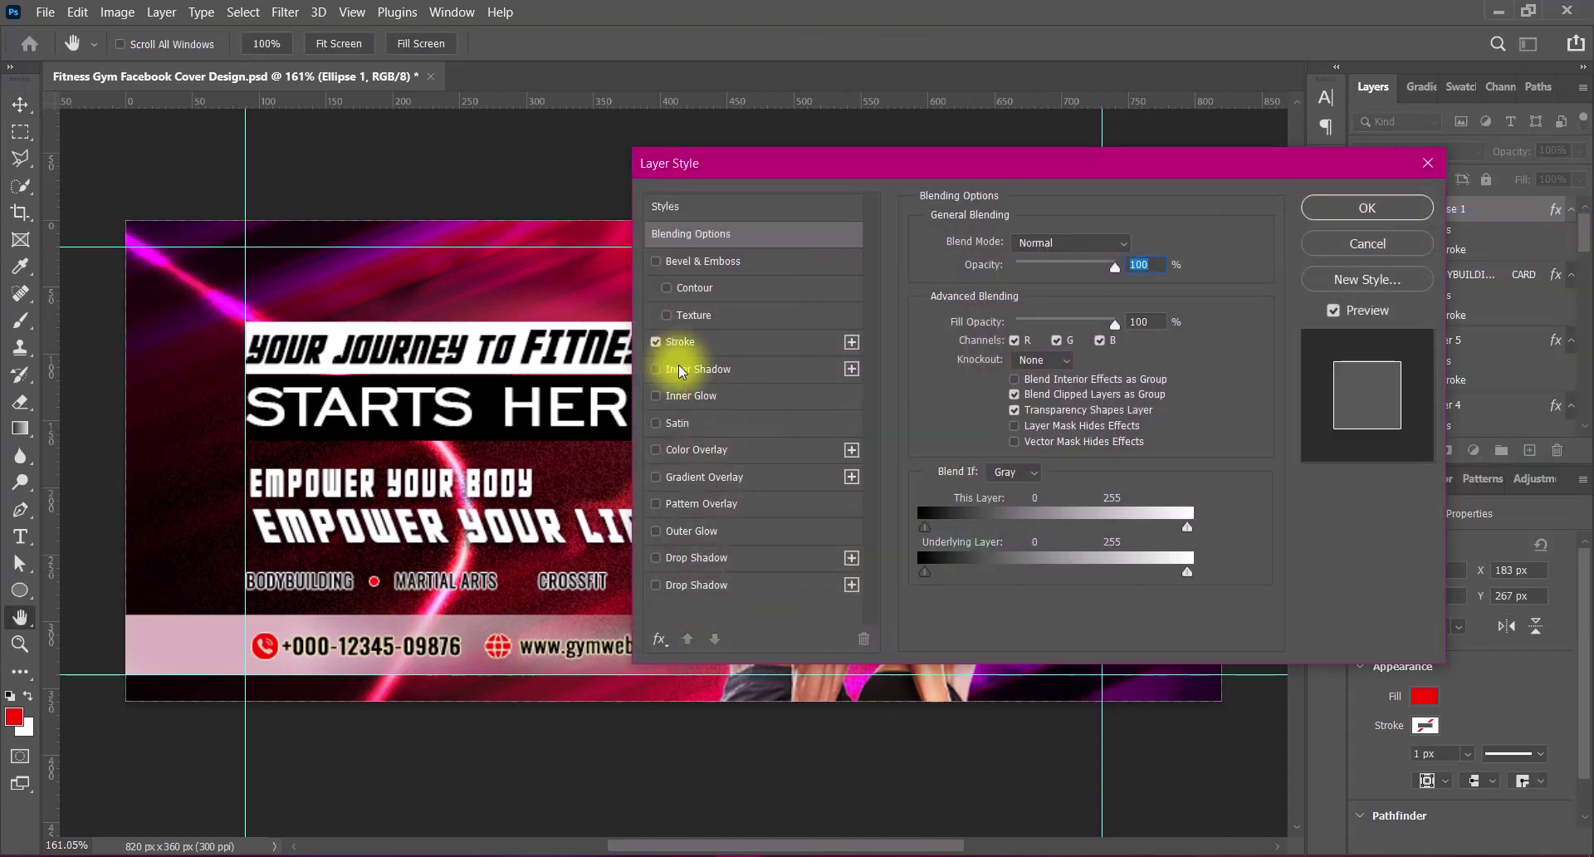
click(1367, 208)
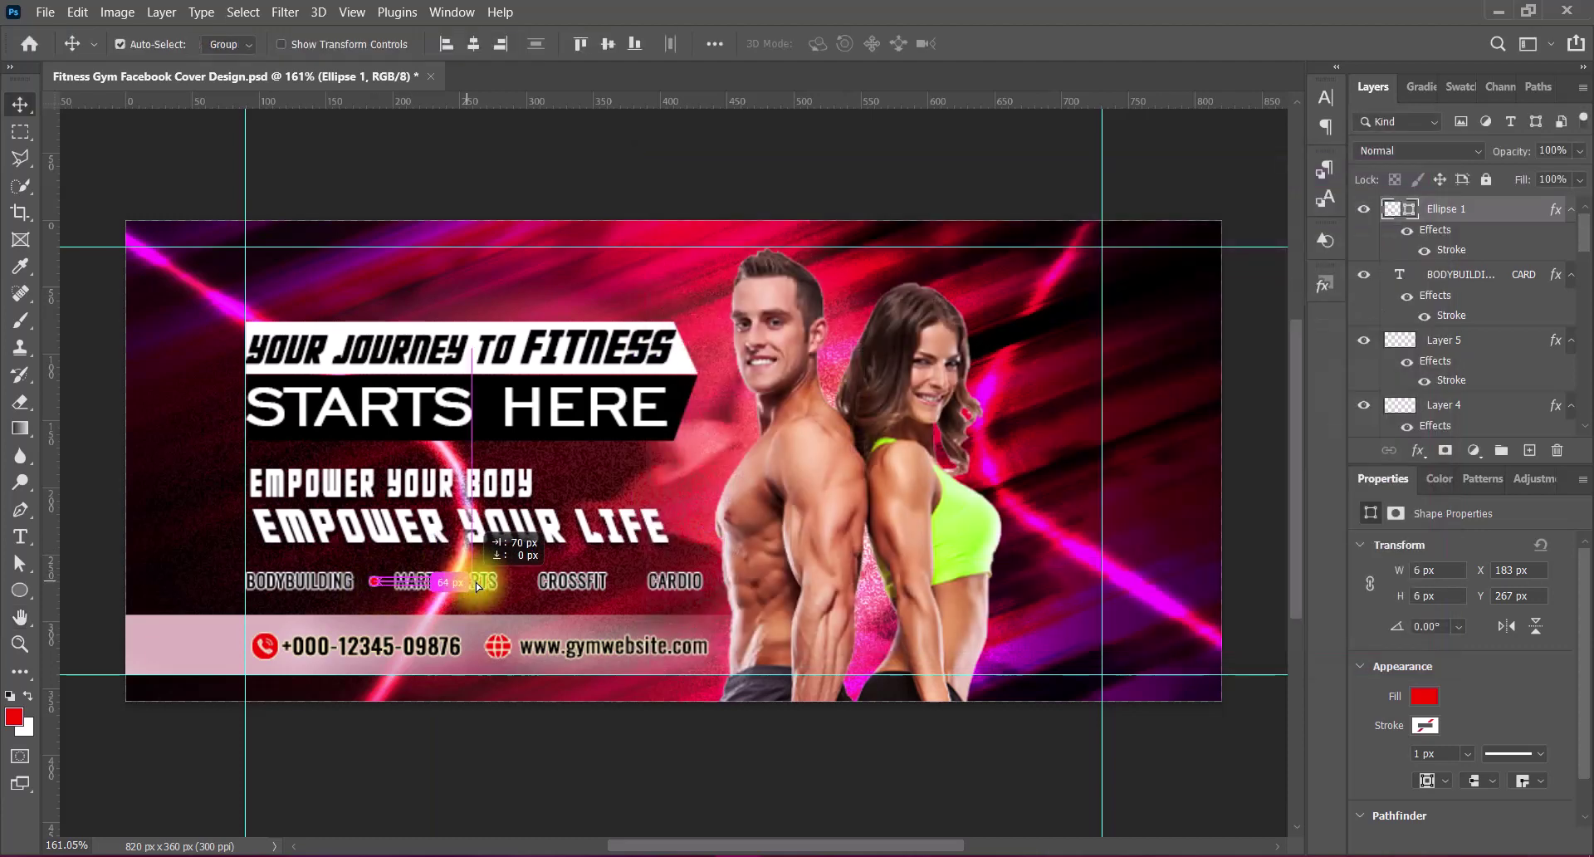
- Copy the dot between MARTIAL ARTS and CROSSFIT and in front of CARDIO
drag(375, 583, 516, 584)
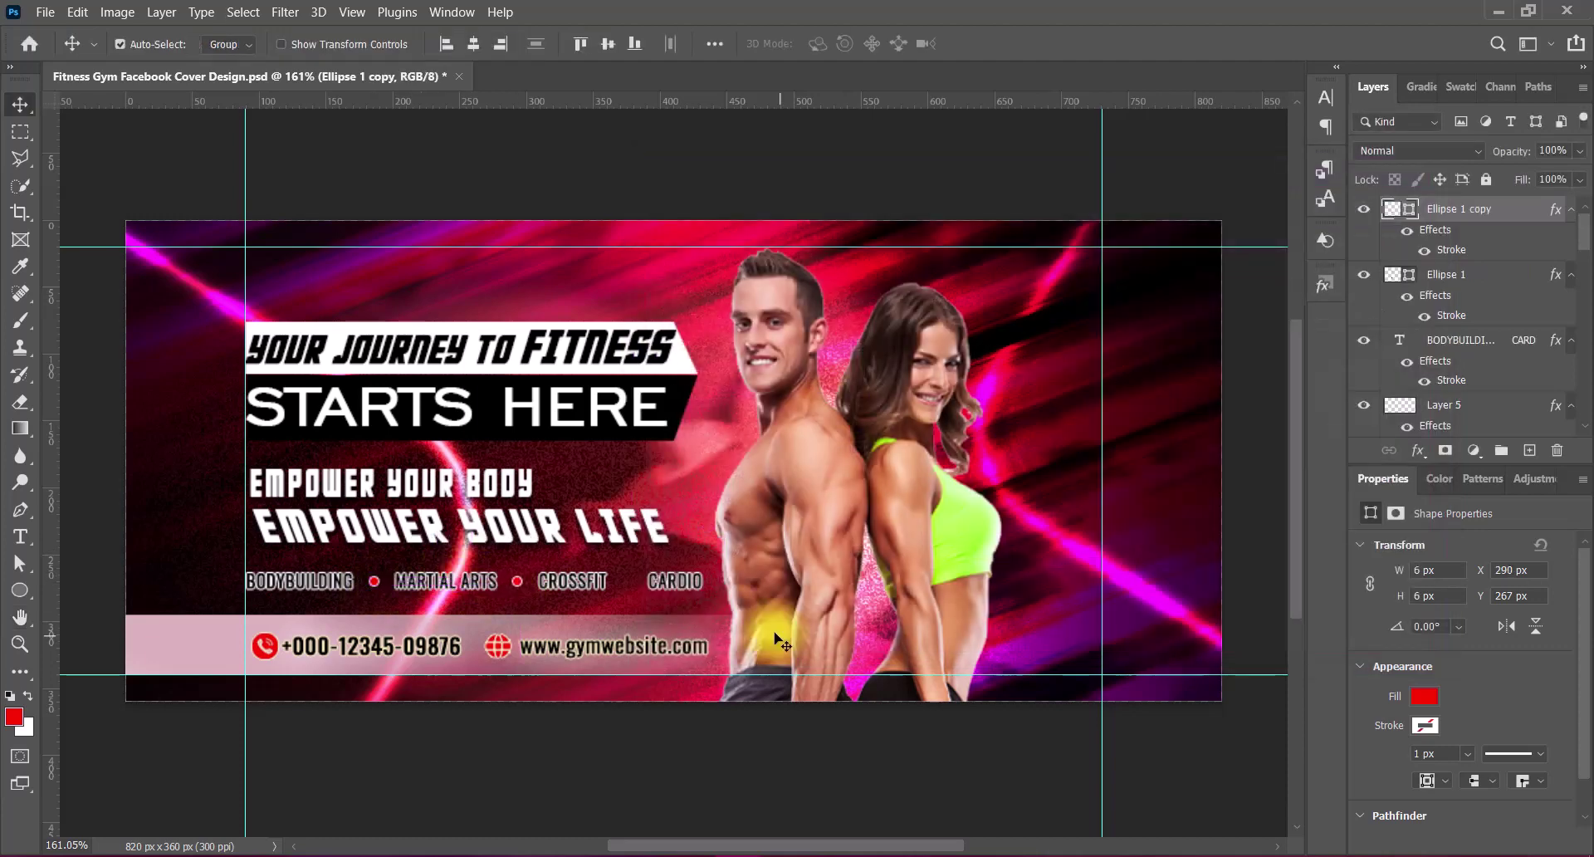
click(517, 584)
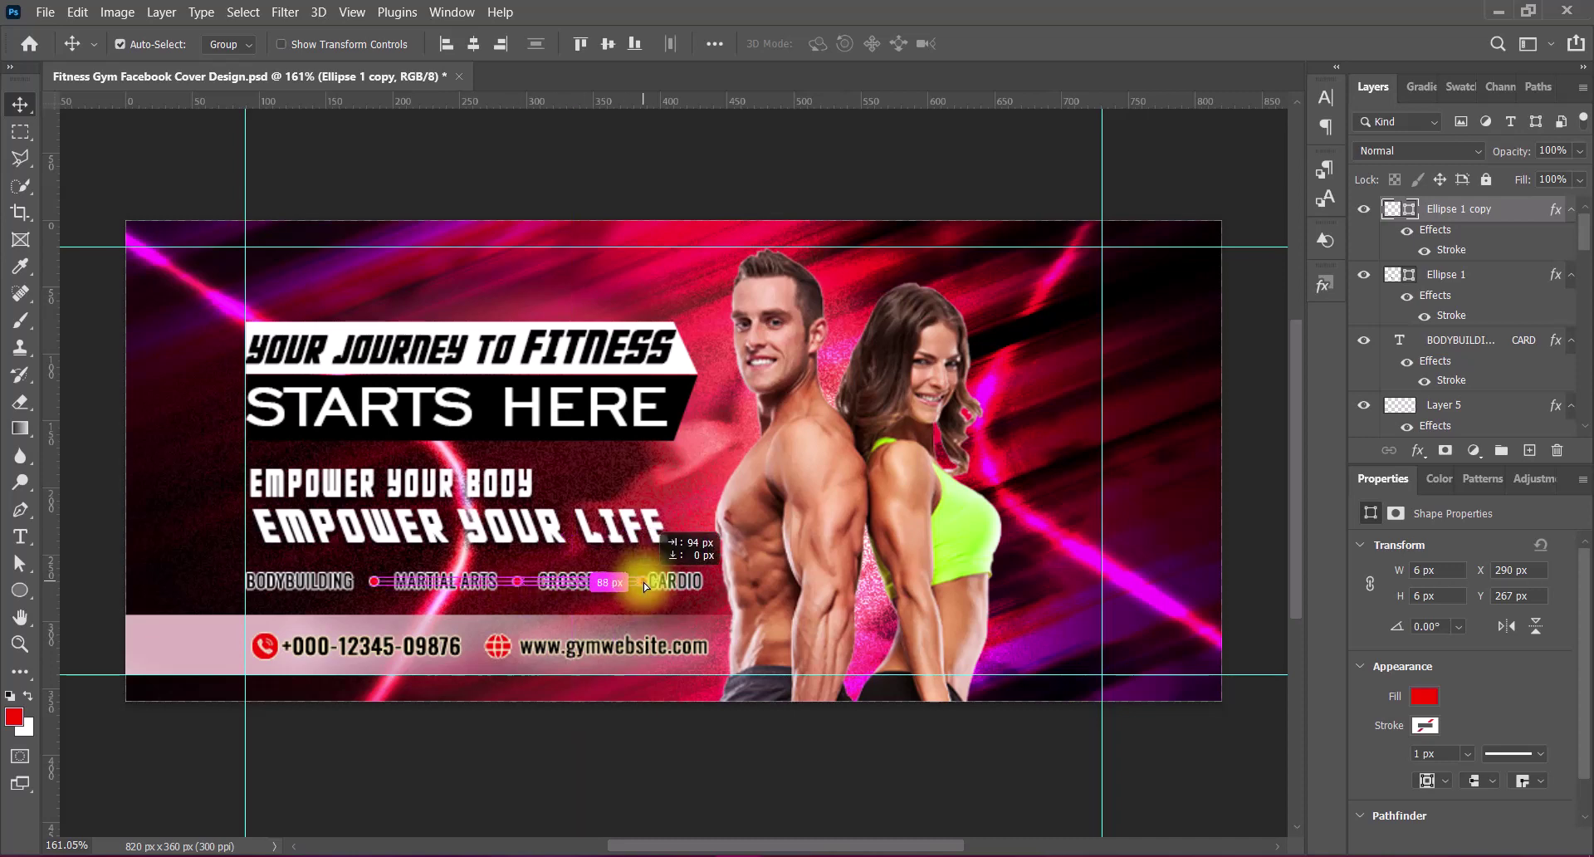
drag(644, 581, 645, 581)
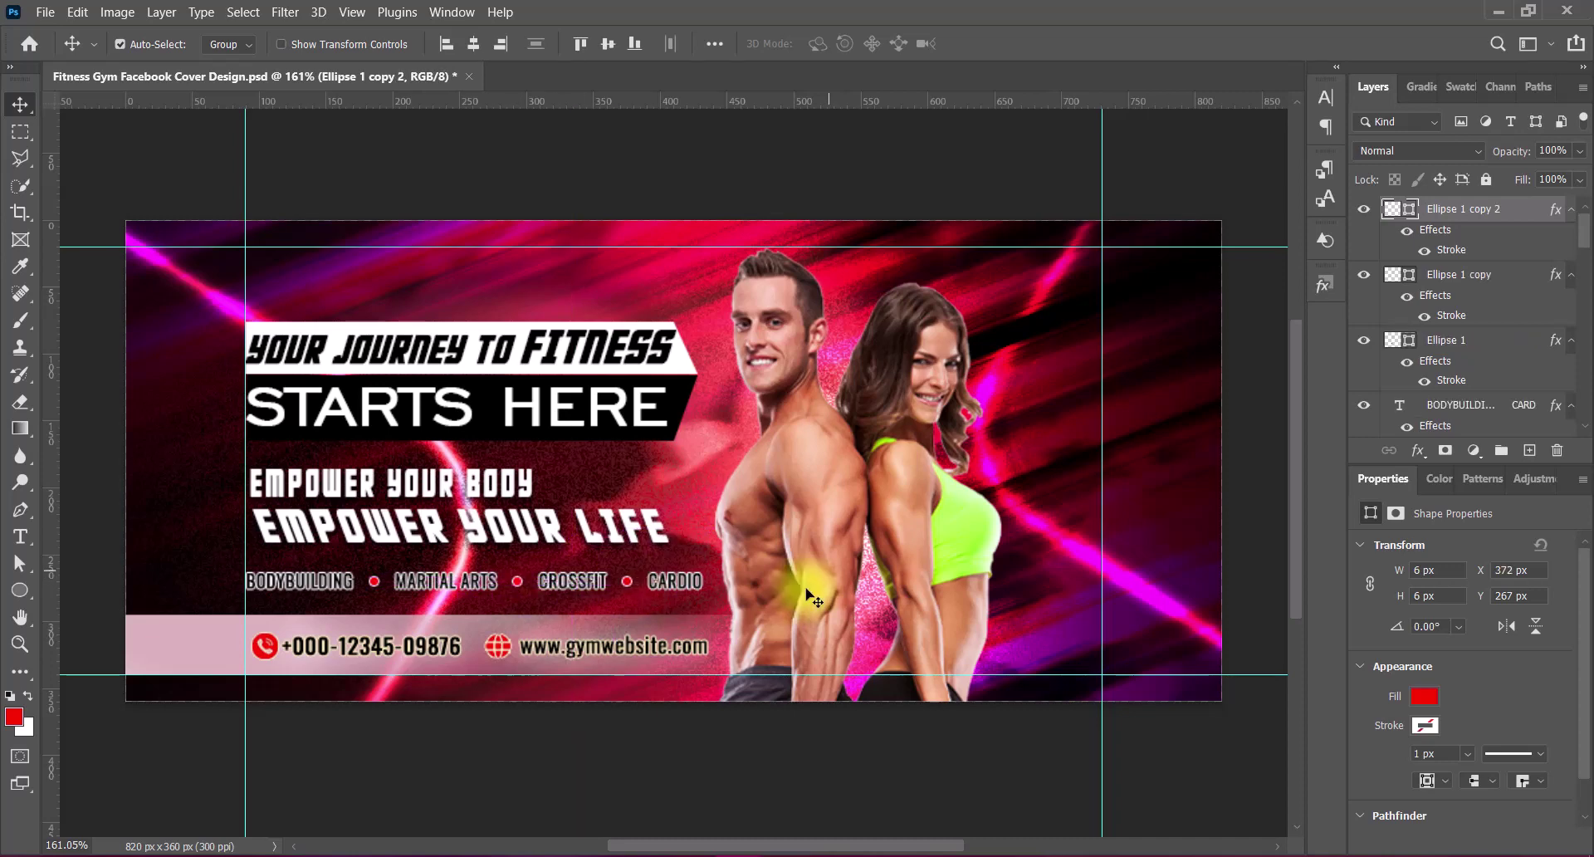
click(700, 778)
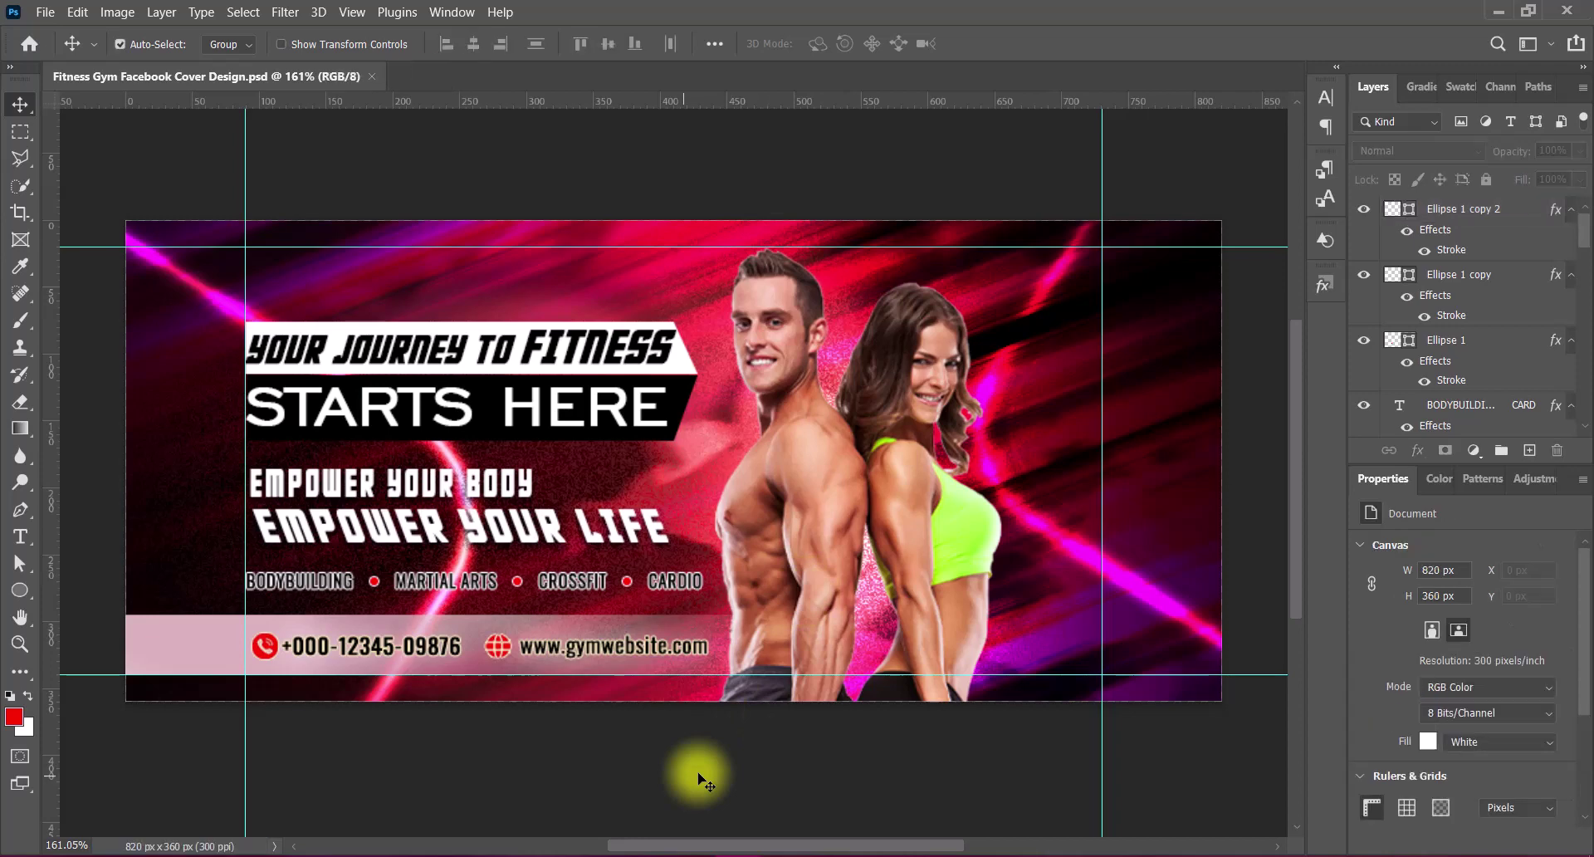
- Draw a red rounded pill rectangle at the banner's bottom right
click(1487, 208)
click(1529, 450)
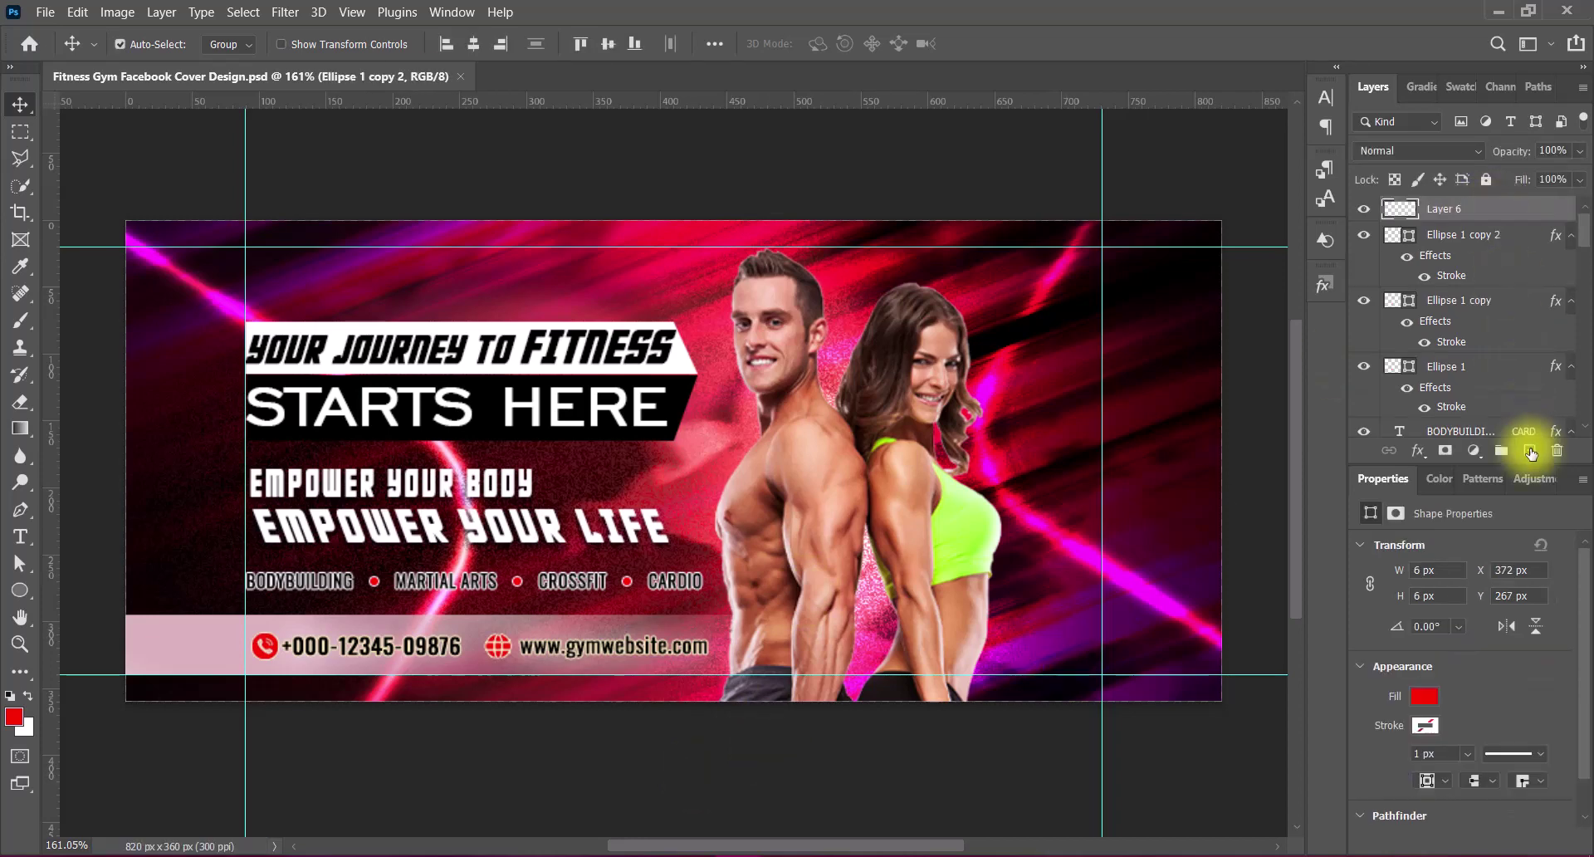
click(23, 592)
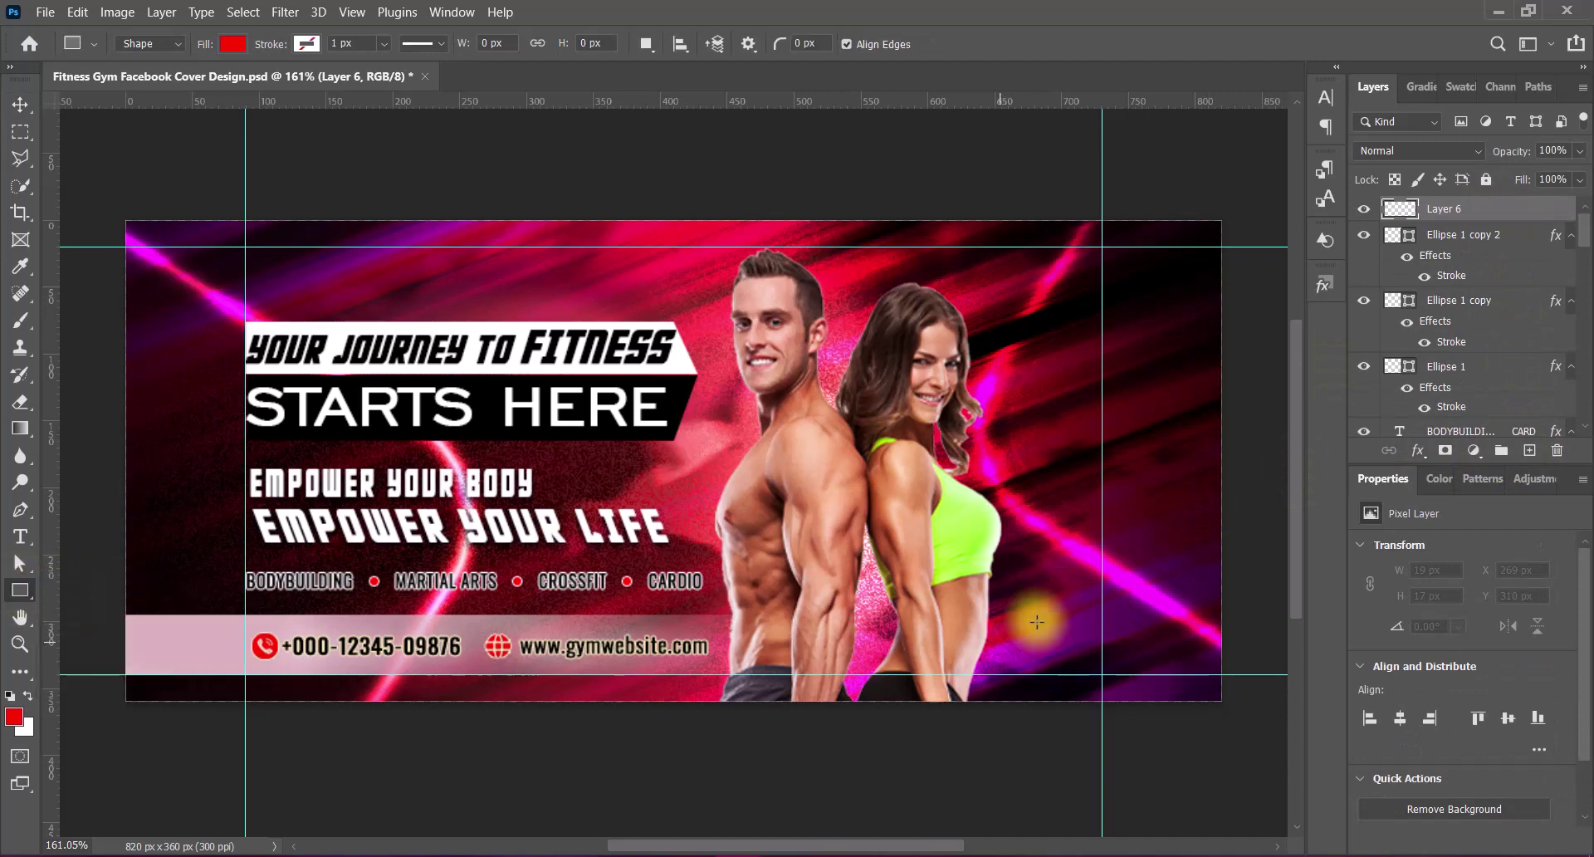
drag(997, 642, 1100, 674)
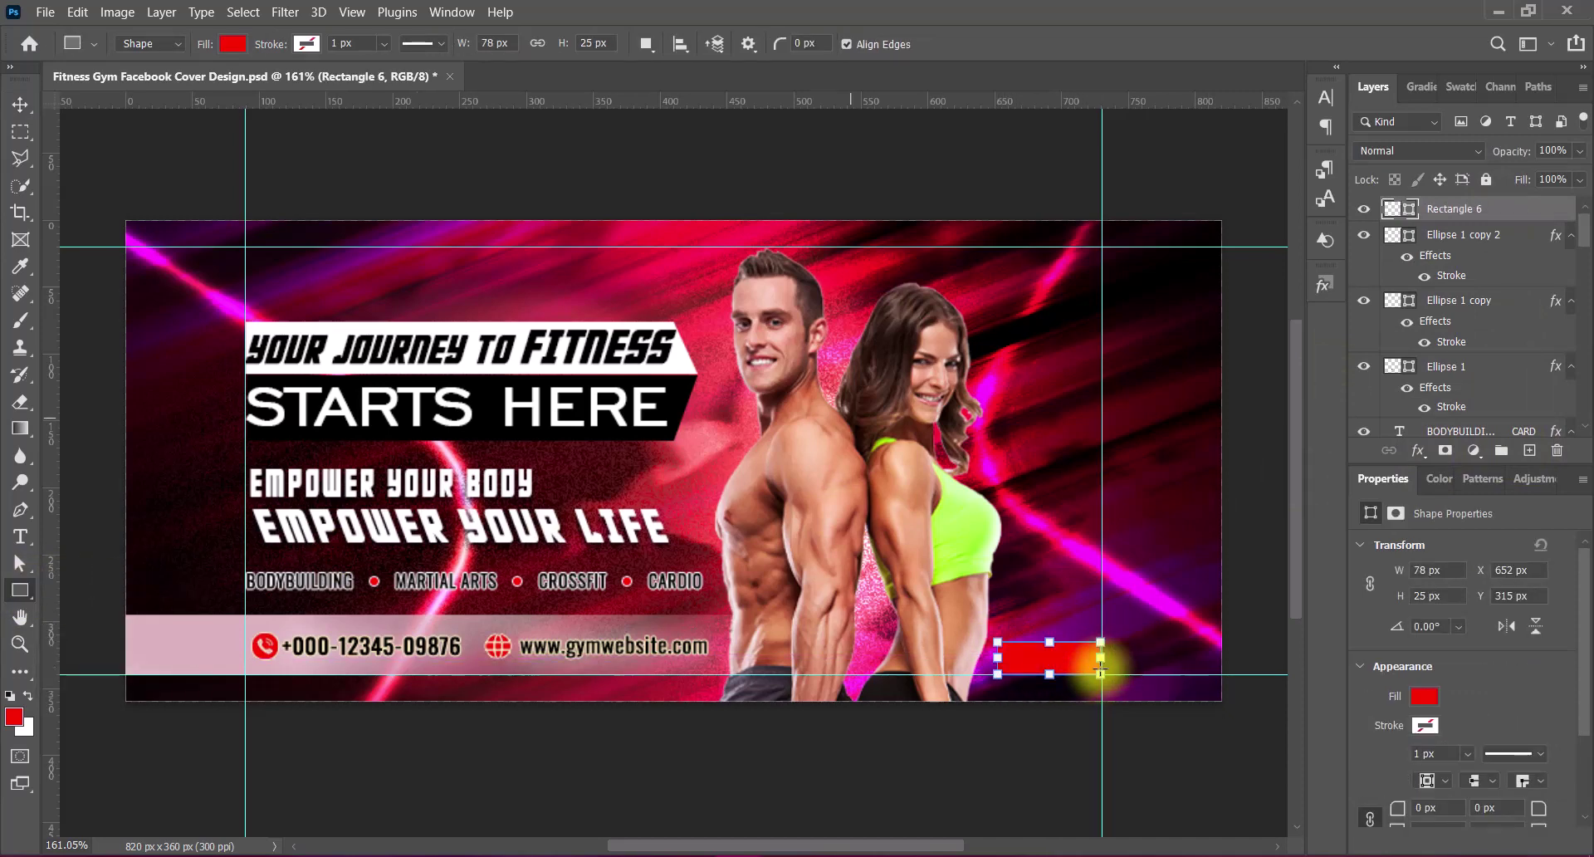
scroll(1513, 678, down, 3)
click(1440, 693)
text(12.5)
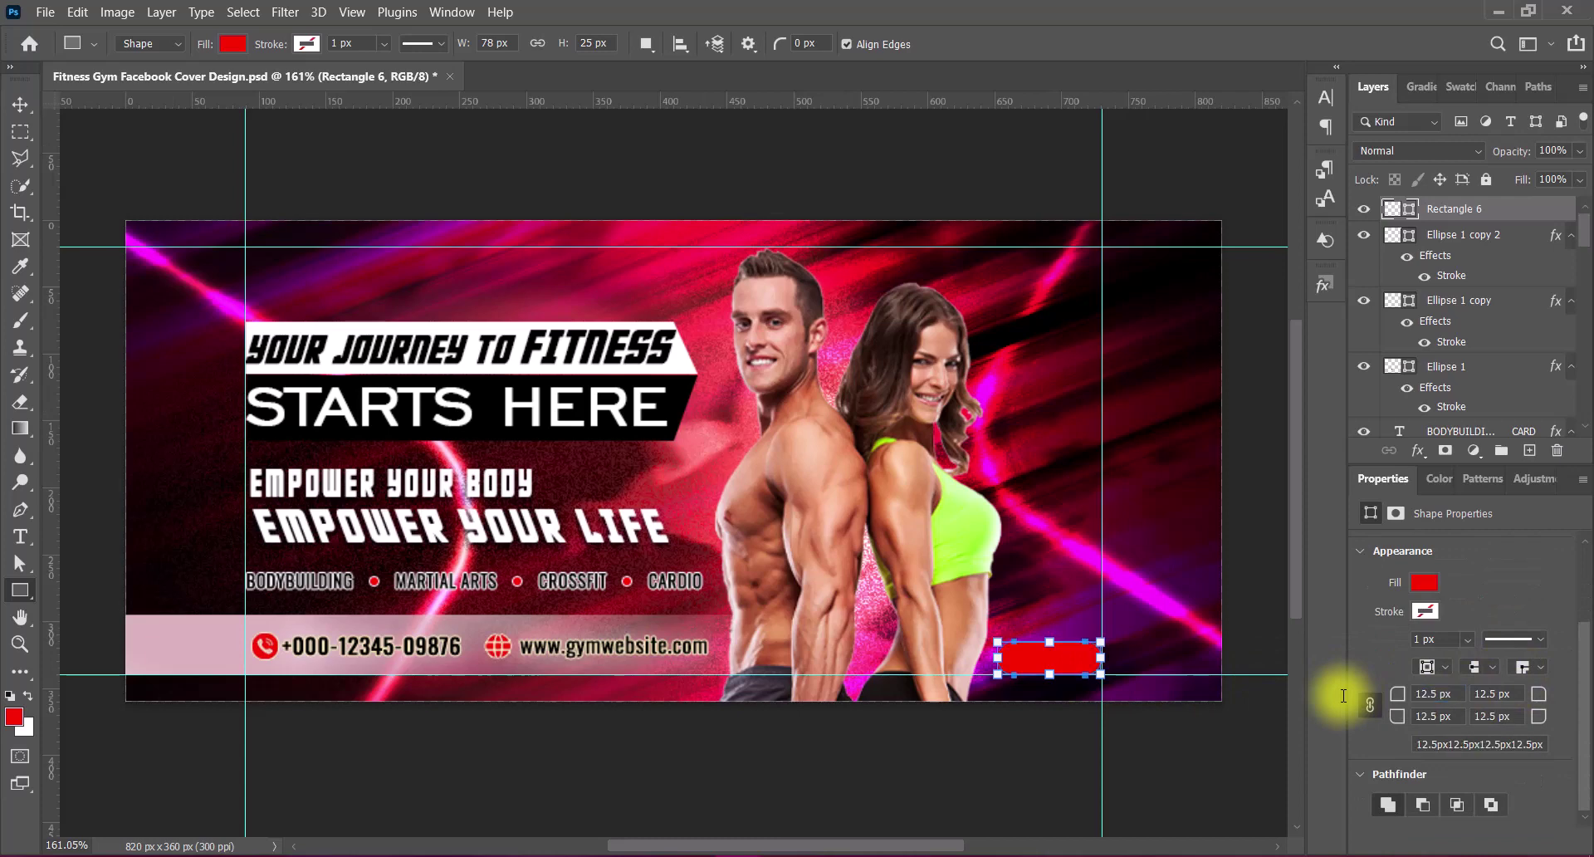
key(ctrl+t)
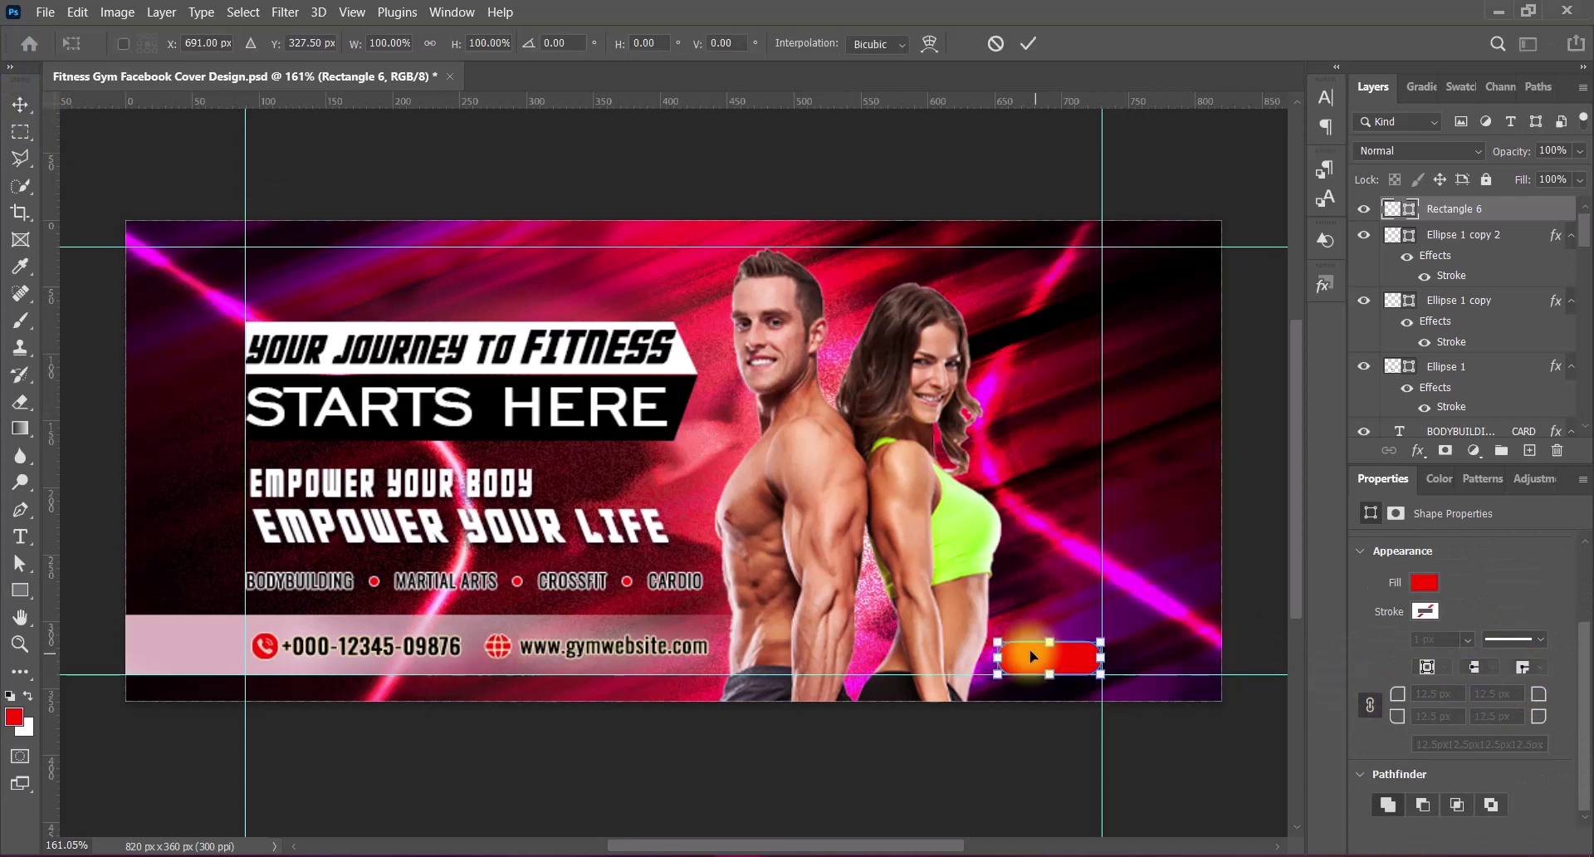
key(Return)
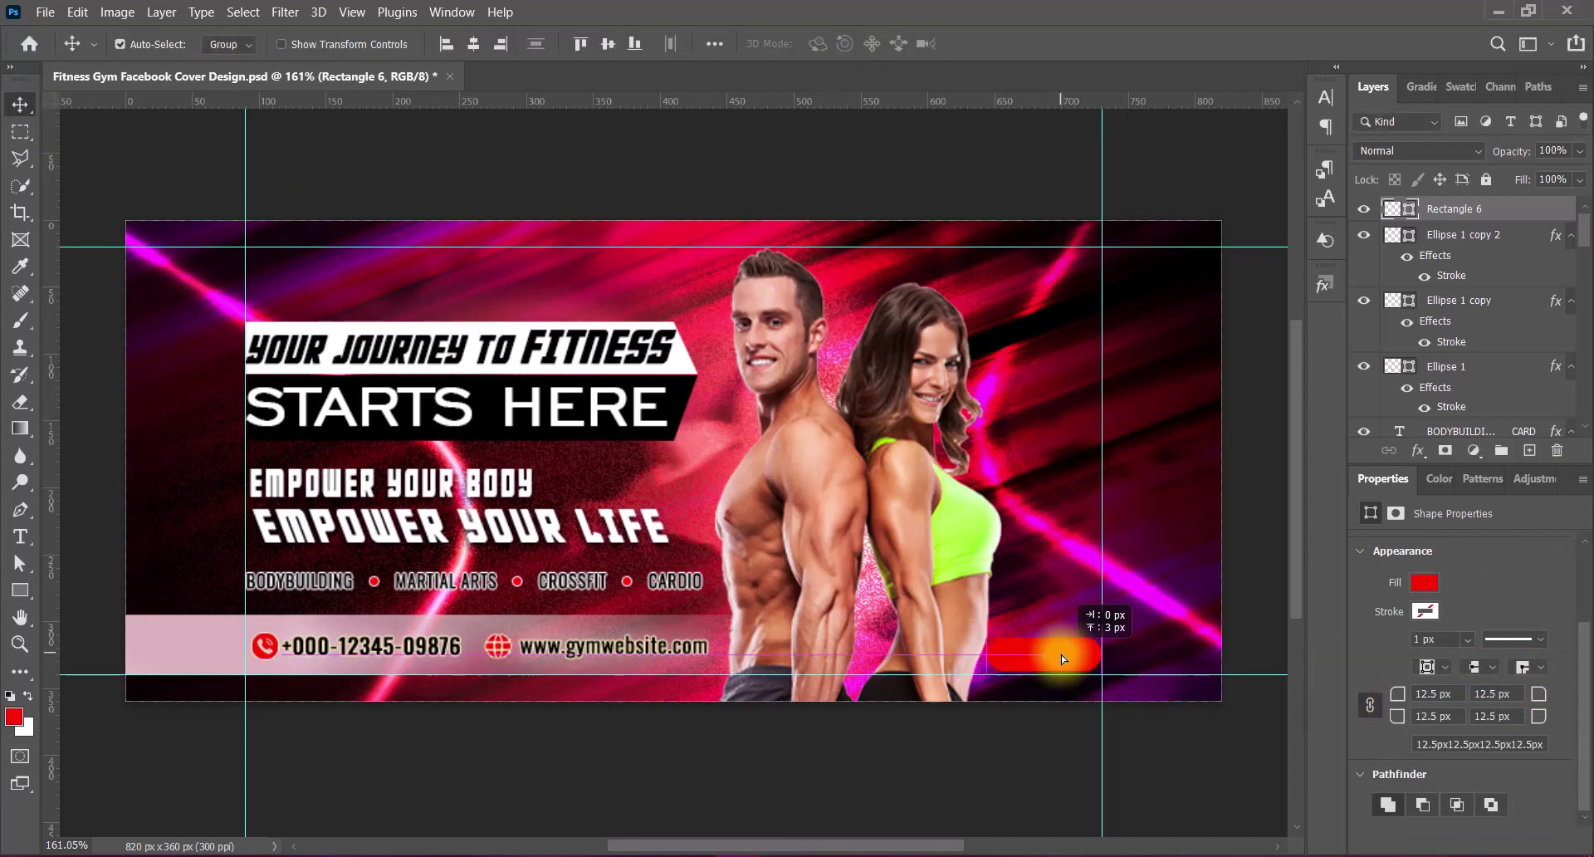
drag(1062, 659, 1063, 654)
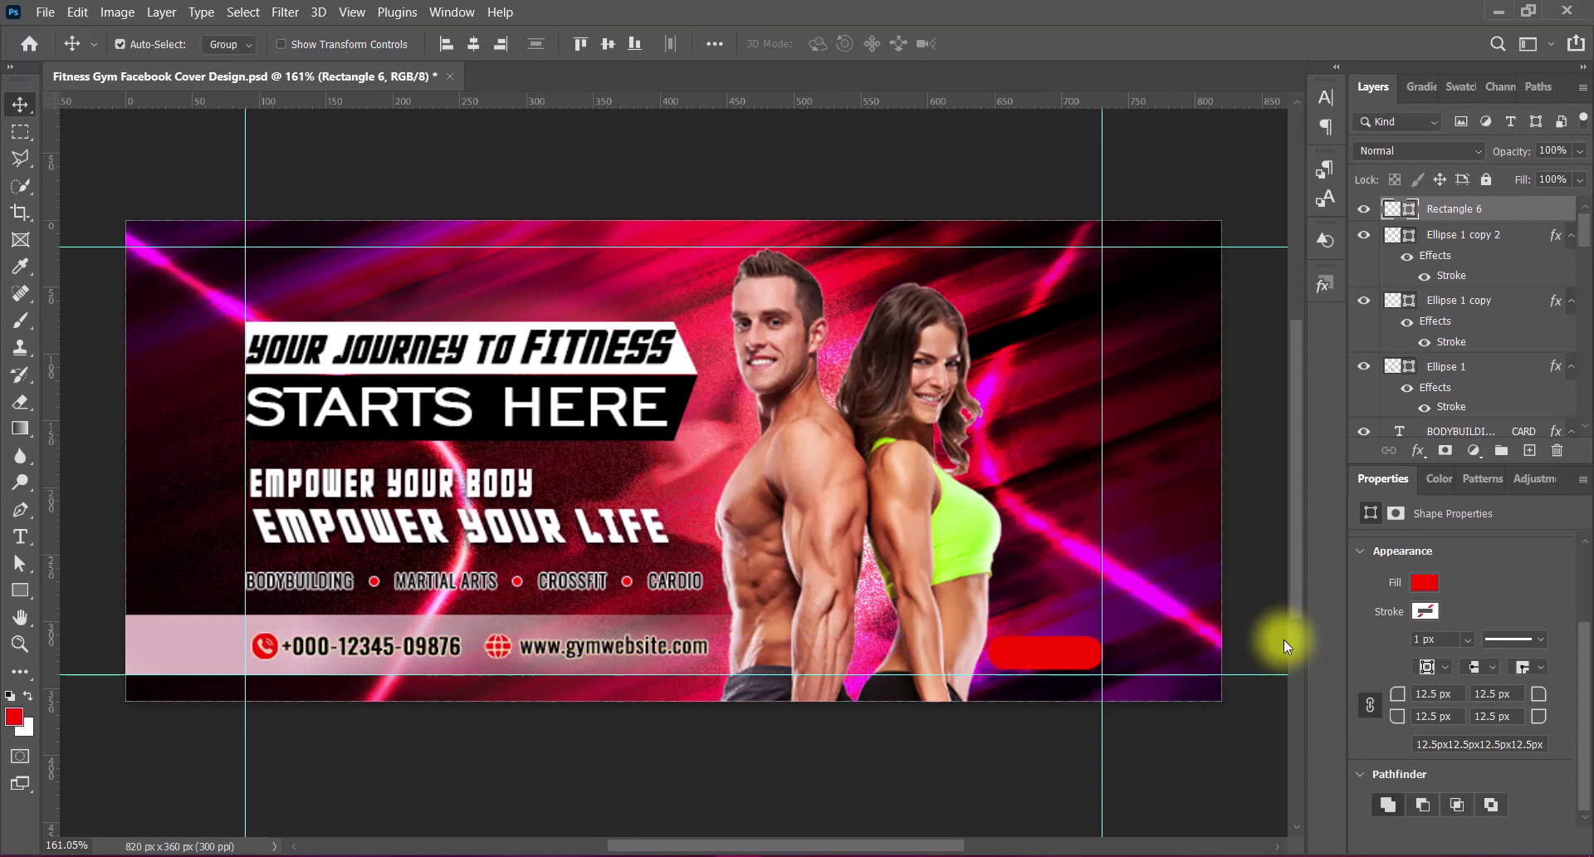
- Give the red pill an outline stroke with Normal blending
right_click(1392, 209)
click(1393, 220)
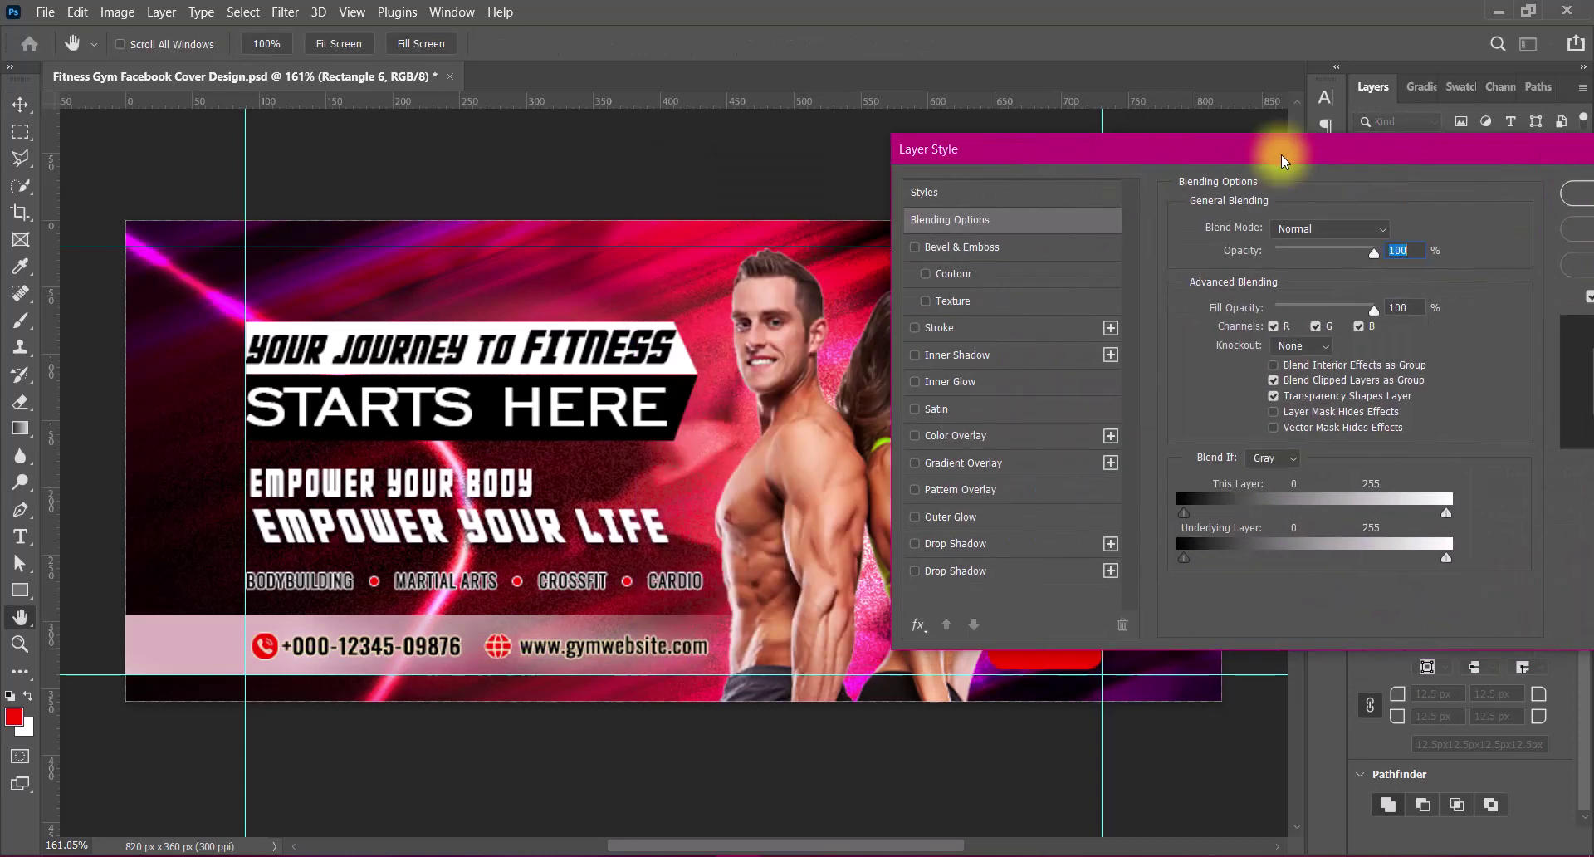
drag(1033, 150, 273, 147)
click(183, 327)
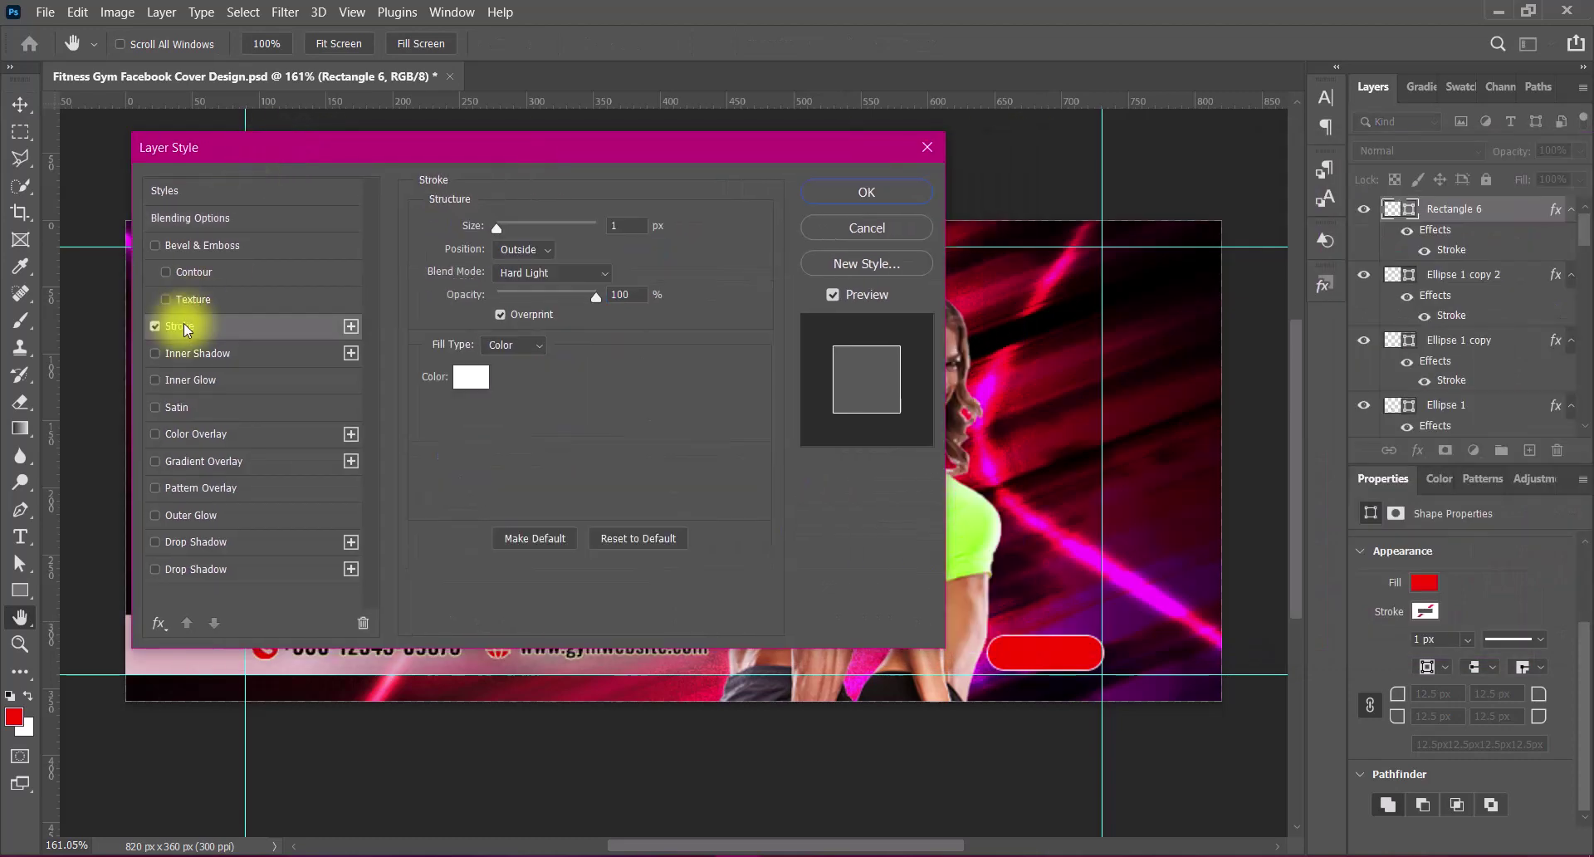
click(595, 271)
click(532, 281)
double_click(595, 226)
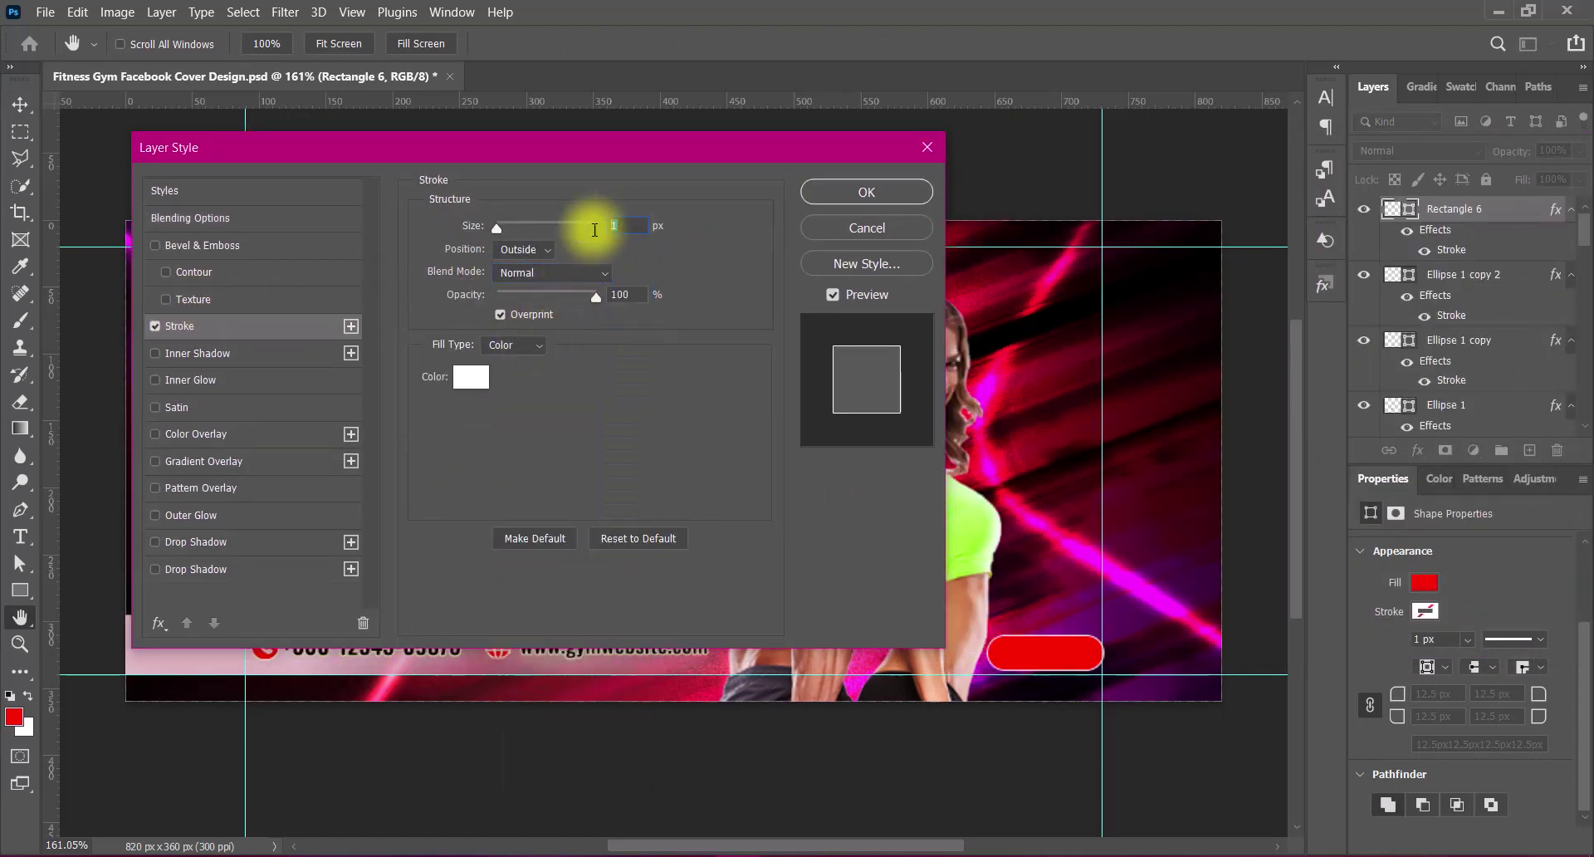
text(2)
key(Return)
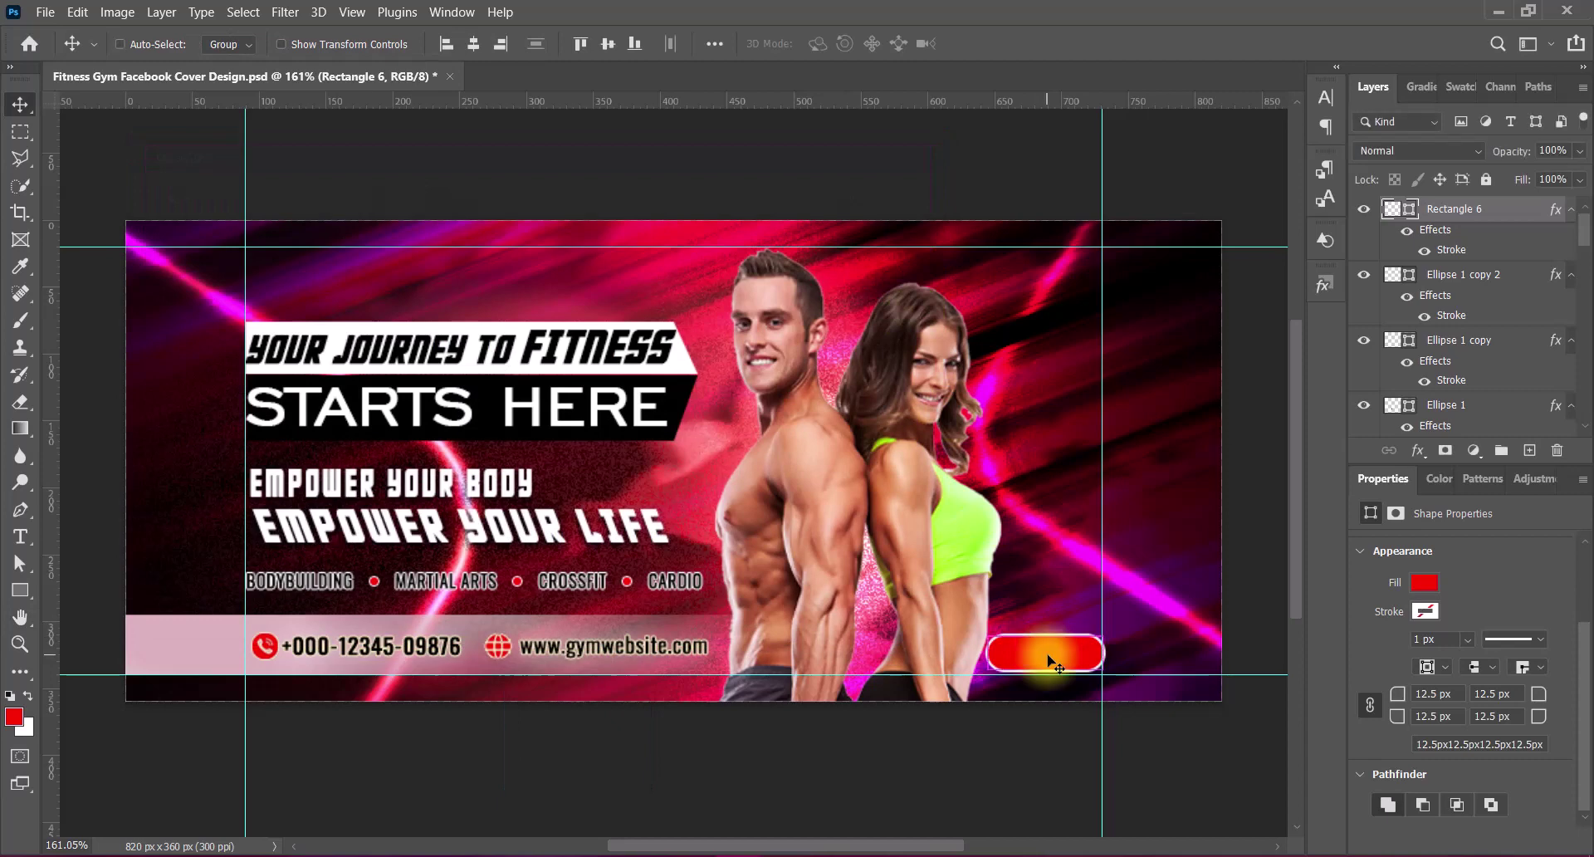
- Shrink the red button's height and nudge it up one pixel
key(ctrl+t)
drag(1104, 638, 1098, 640)
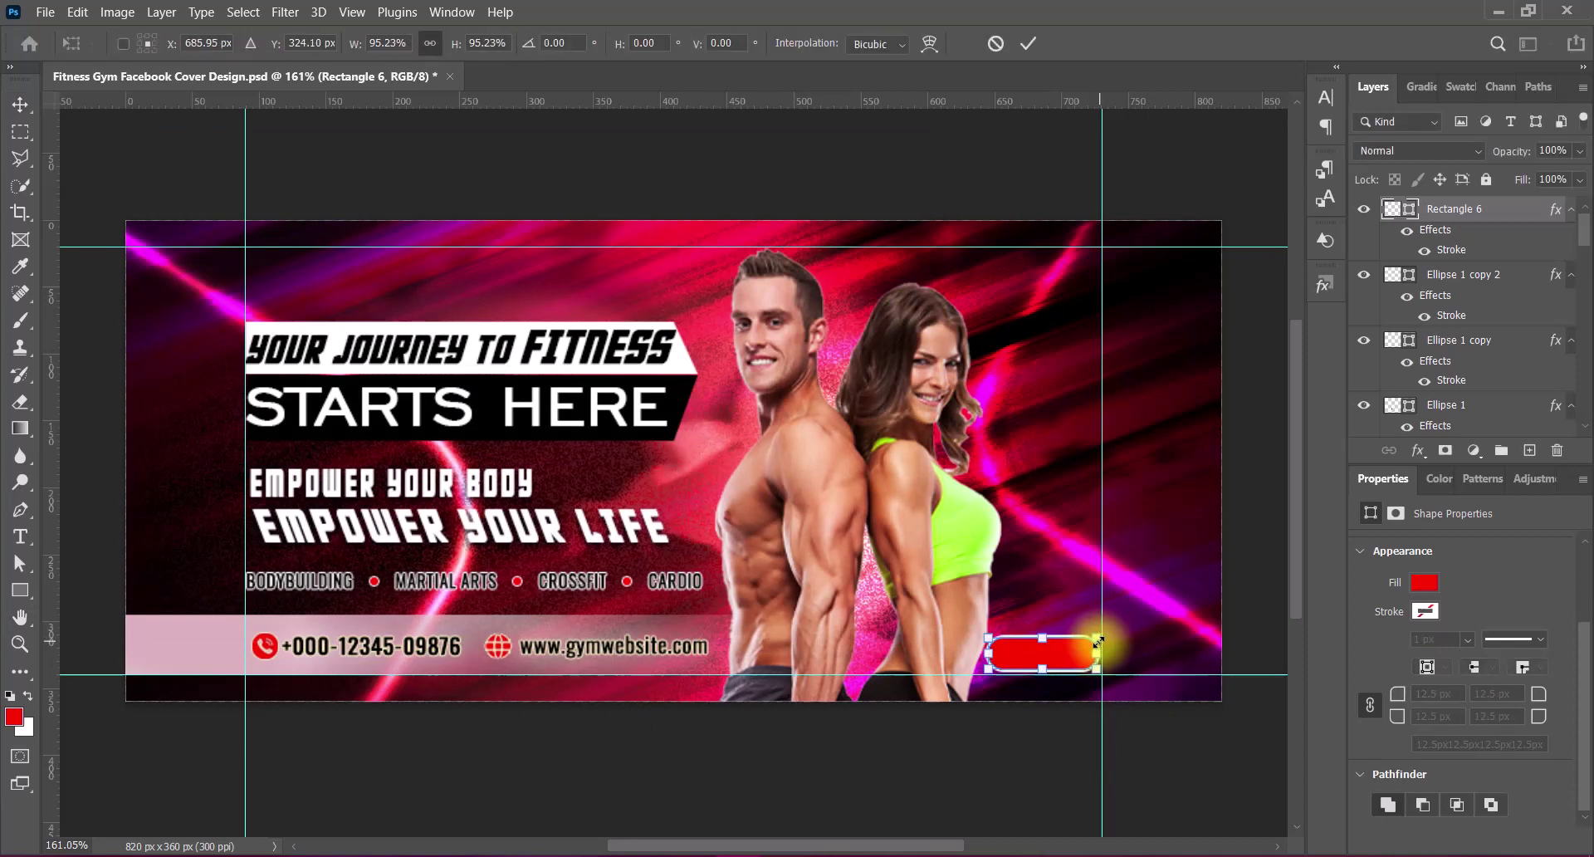
click(1028, 43)
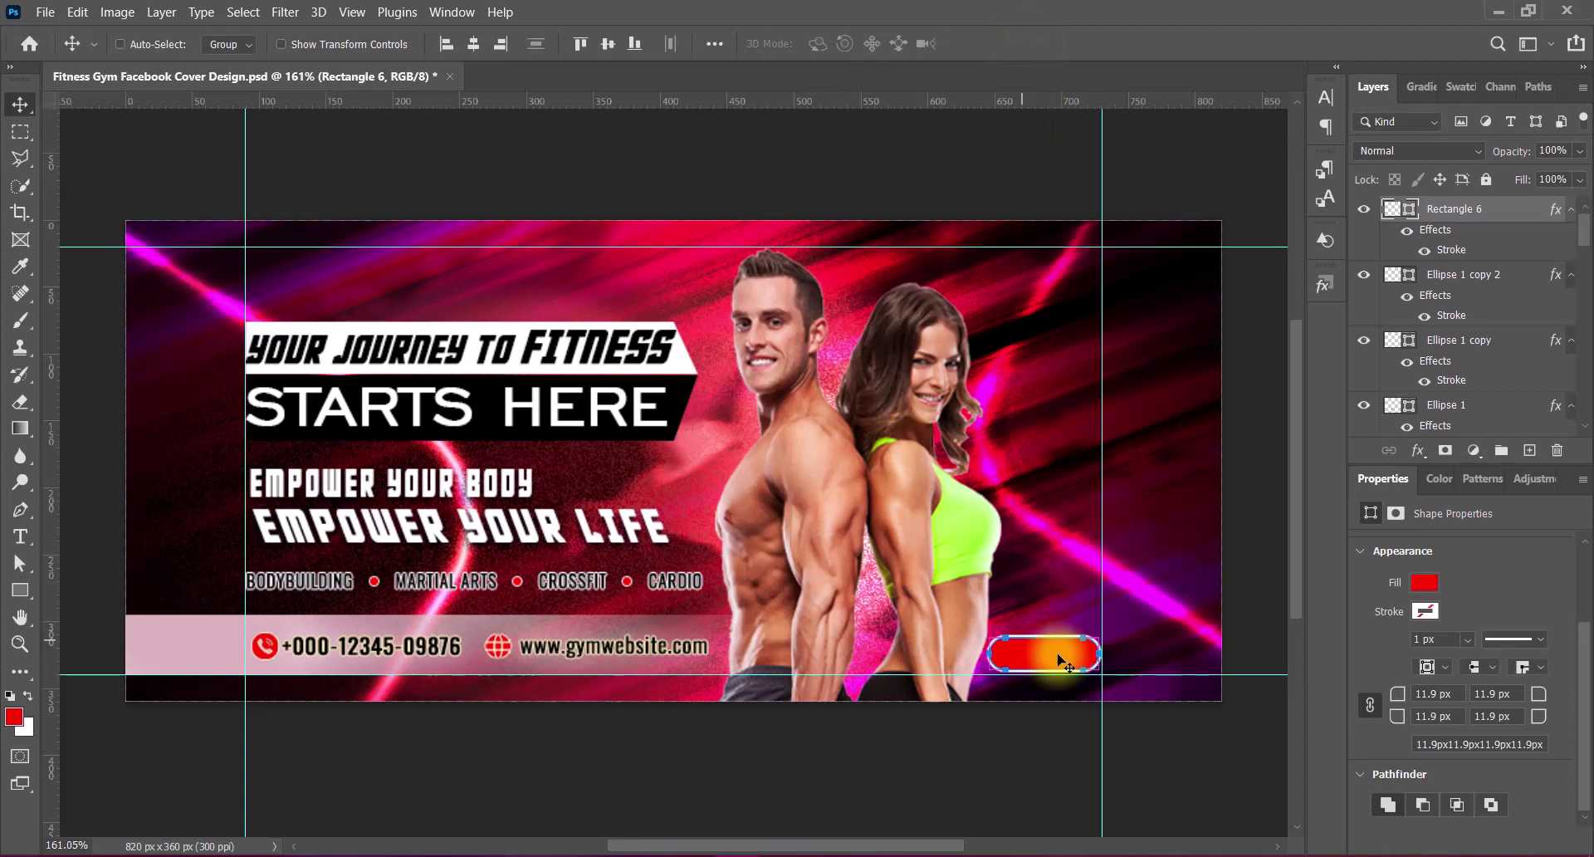
key(ctrl+t)
drag(1043, 638, 1042, 646)
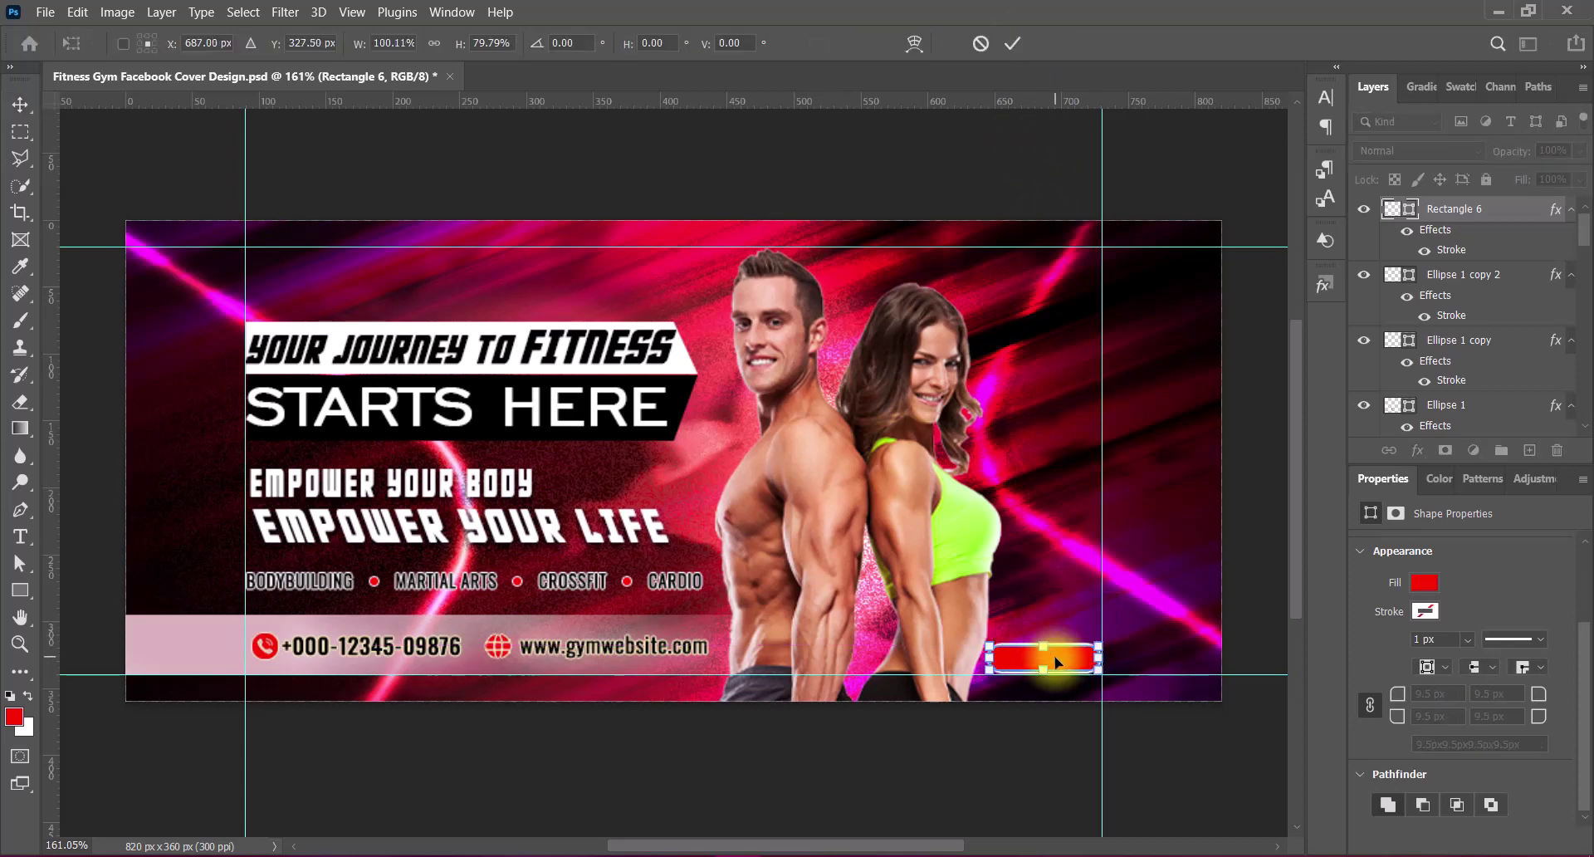
key(Return)
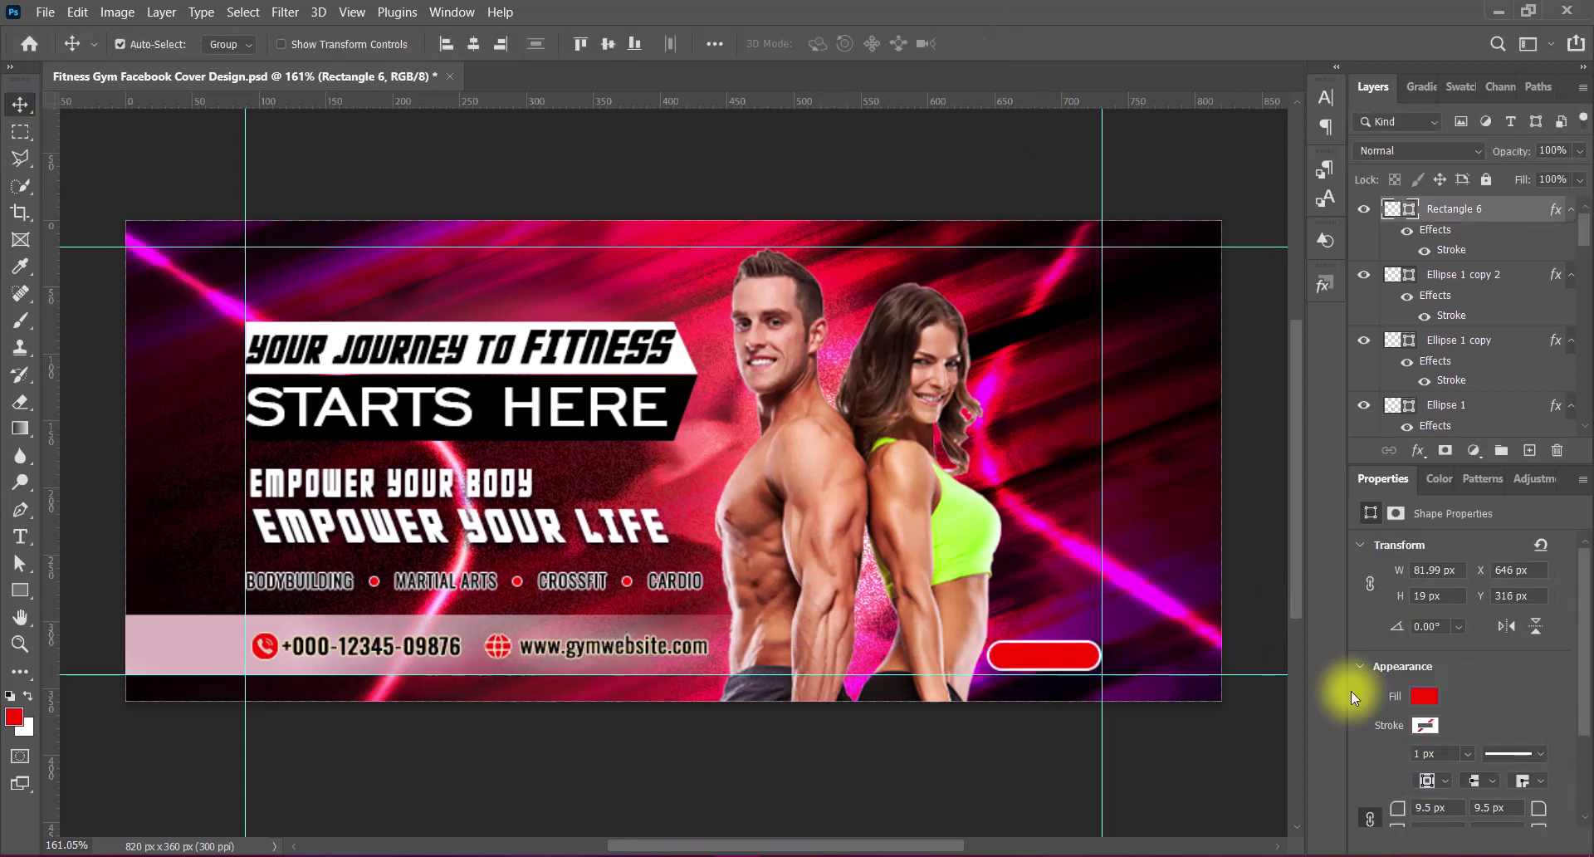
key(Up)
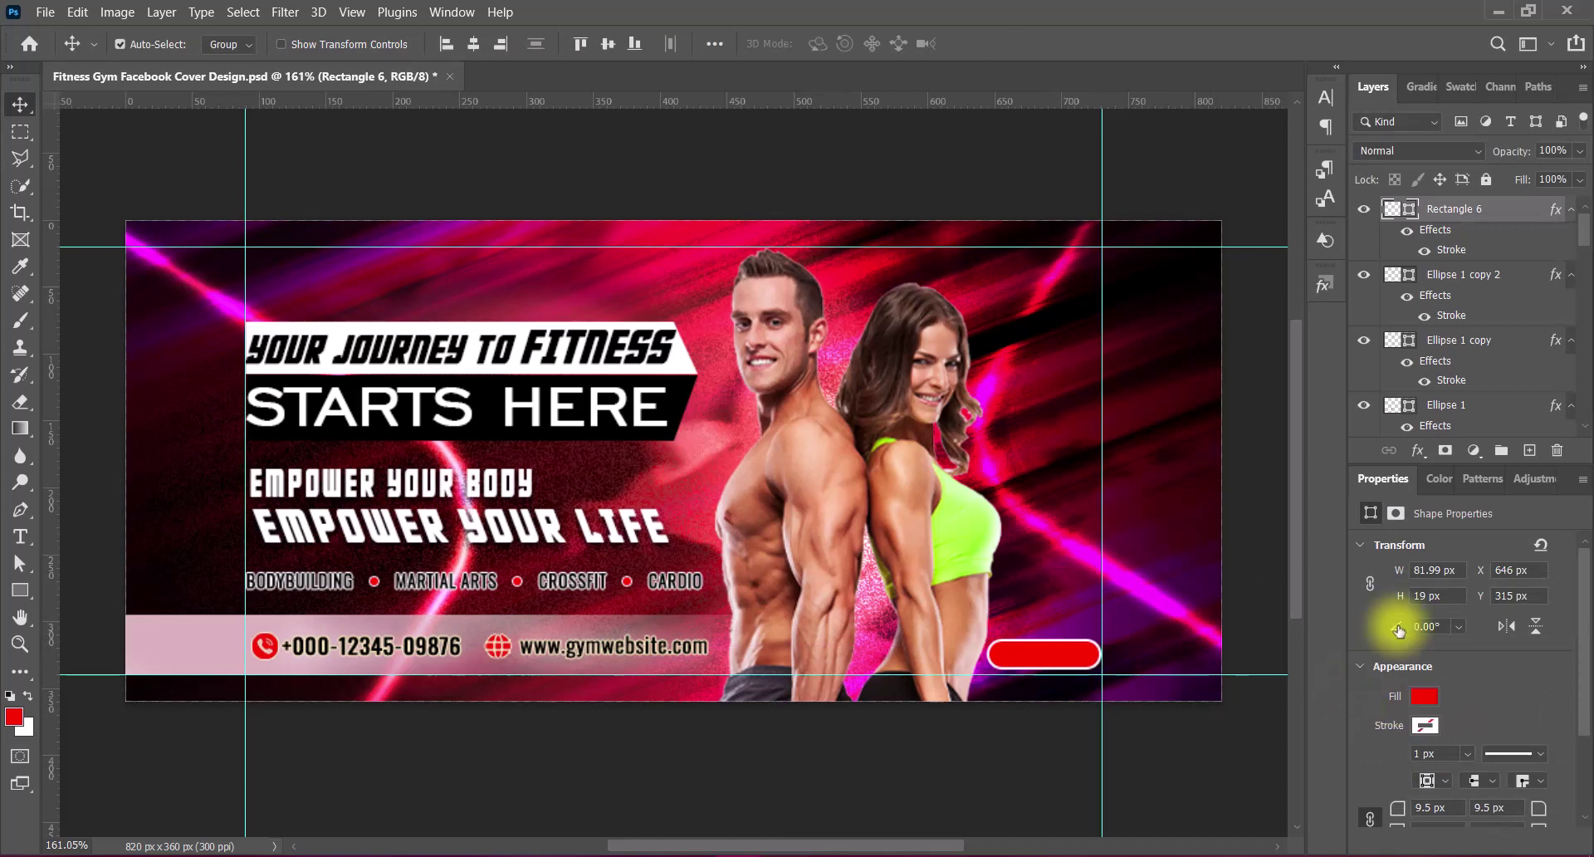
- Label the red button with white JOIN US text carrying a drop shadow
click(1529, 450)
click(28, 538)
click(1006, 656)
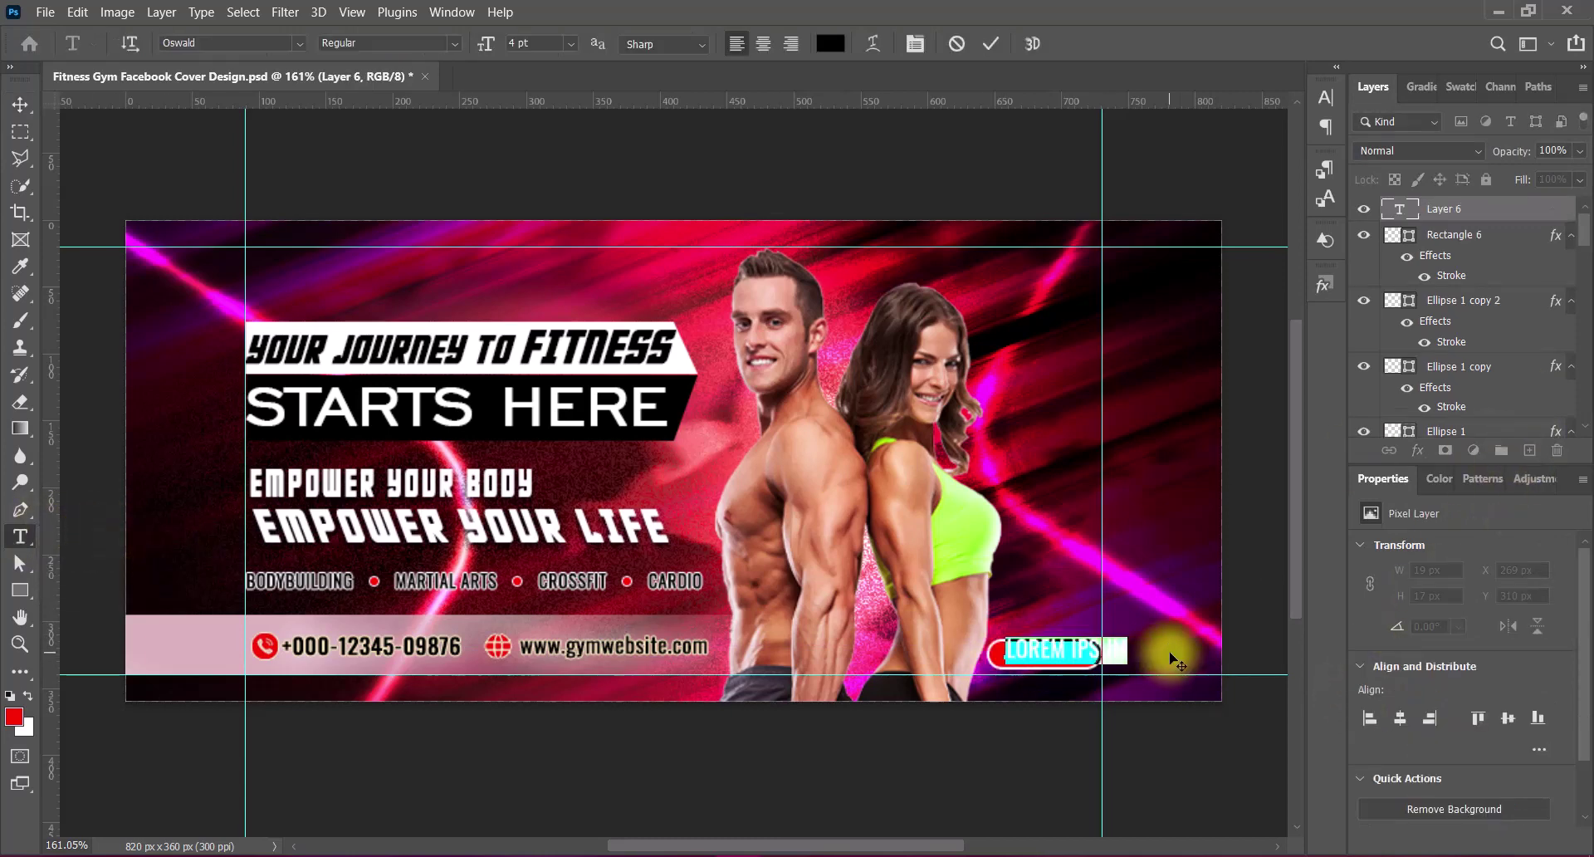
text(JOIN US)
key(ctrl+a)
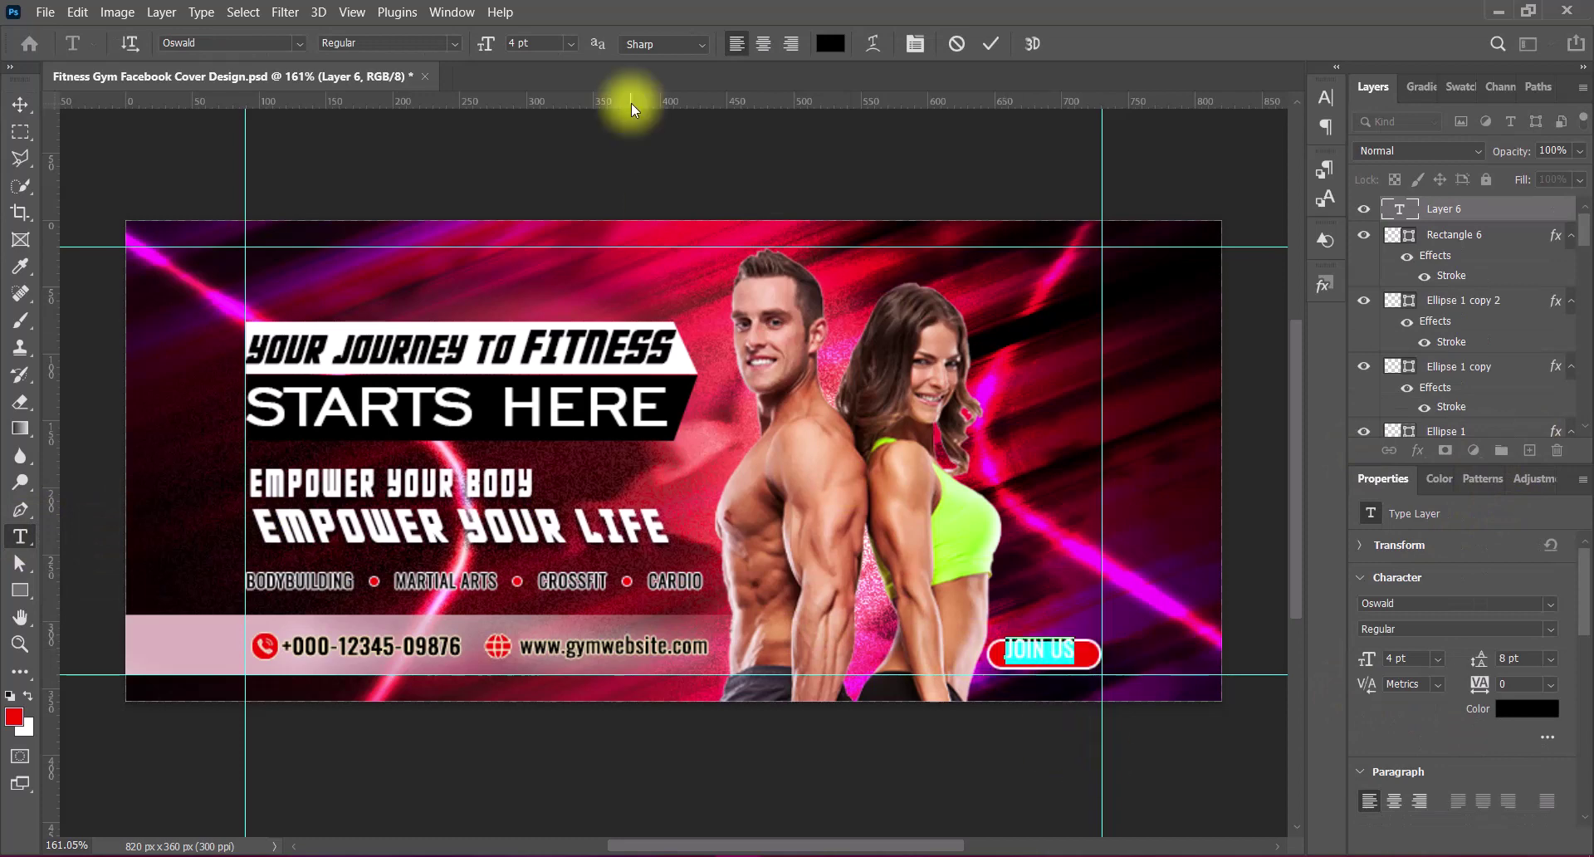
click(830, 43)
click(21, 107)
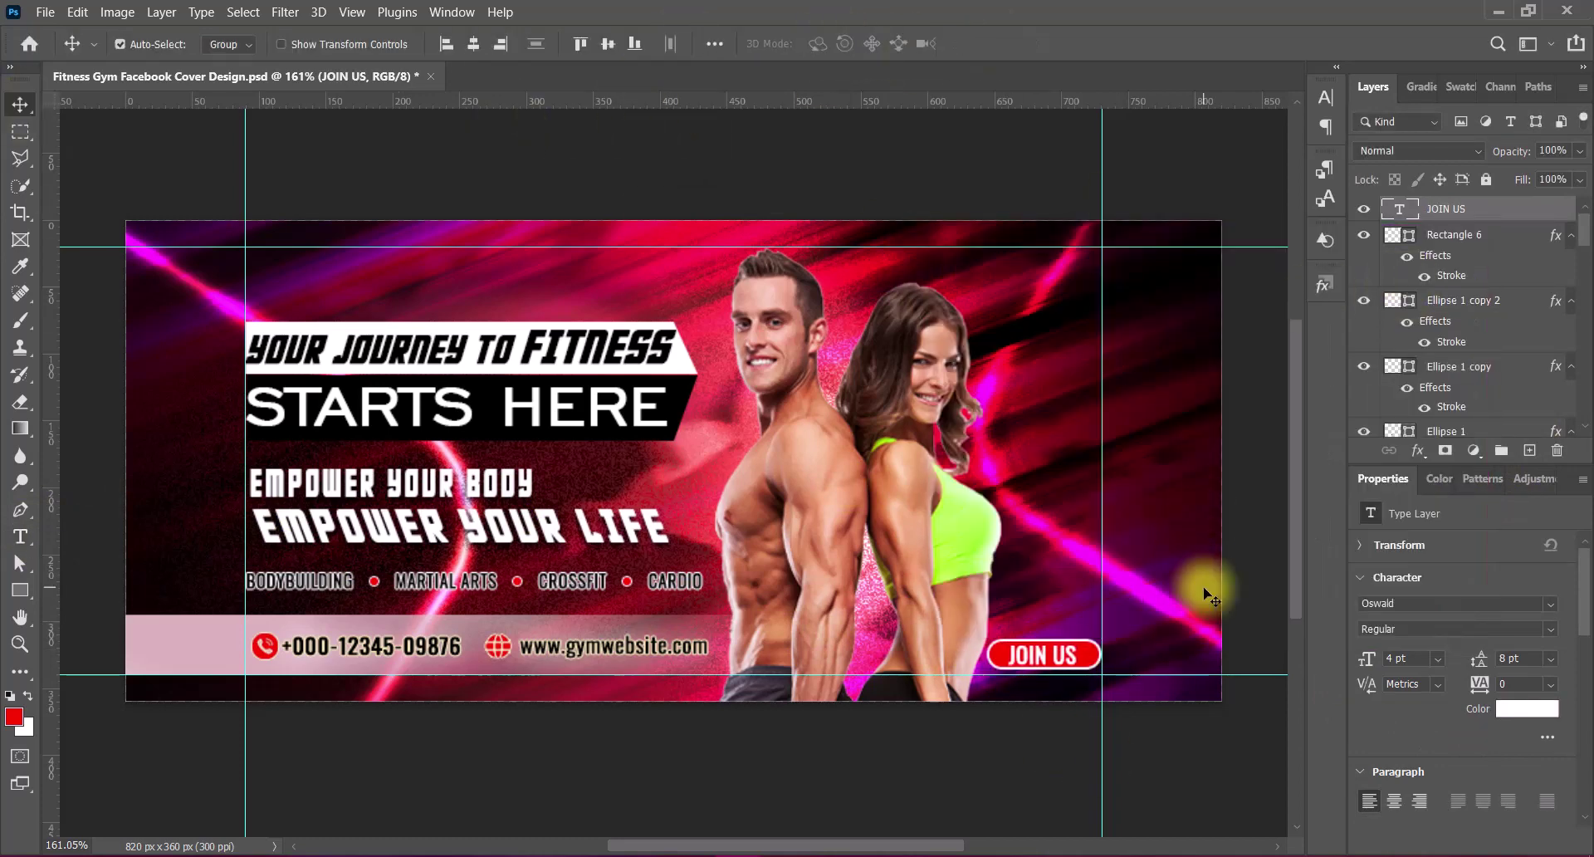
double_click(1400, 213)
click(155, 569)
click(191, 569)
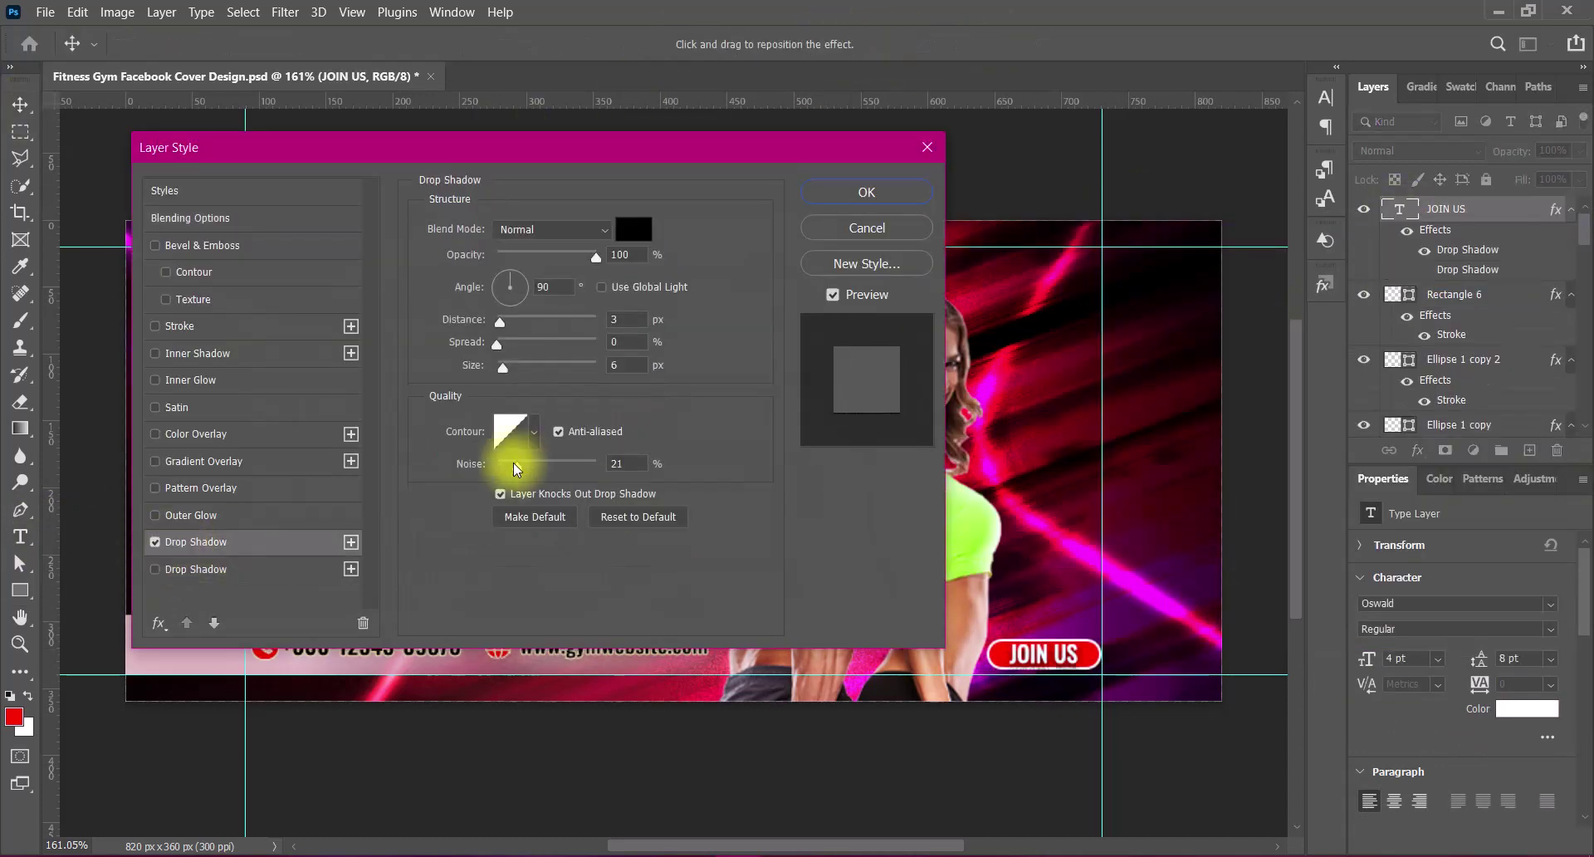
key(Return)
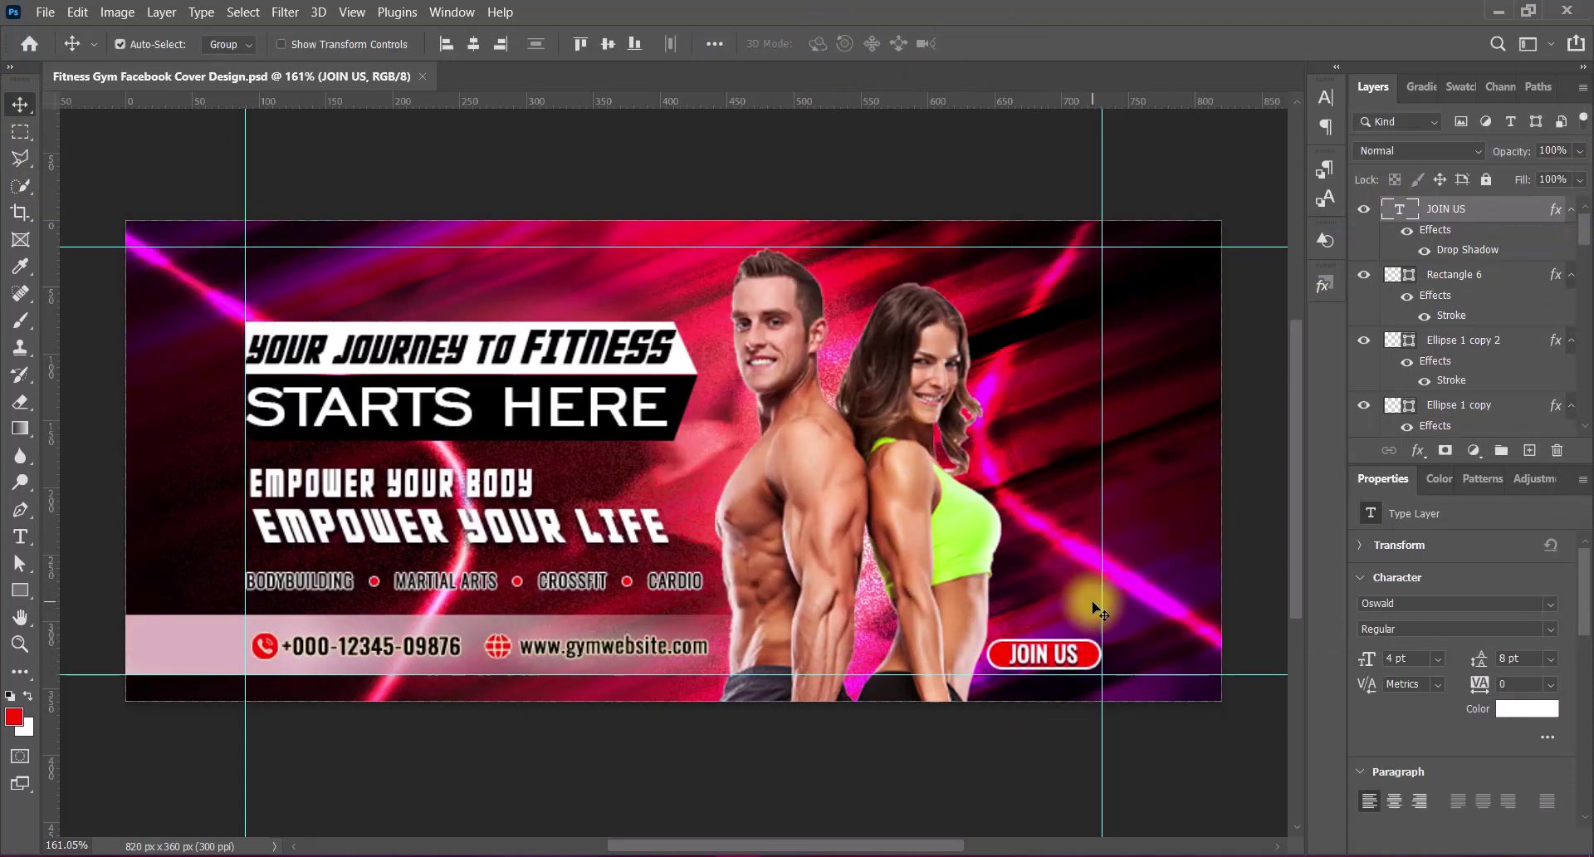
- Paste the PMC GALAXY logo, scale it down and move it top-left above the headline
key(ctrl+v)
key(ctrl+t)
drag(961, 462, 373, 355)
mouse_move(150, 282)
mouse_down()
mouse_move(300, 287)
mouse_move(401, 269)
mouse_up()
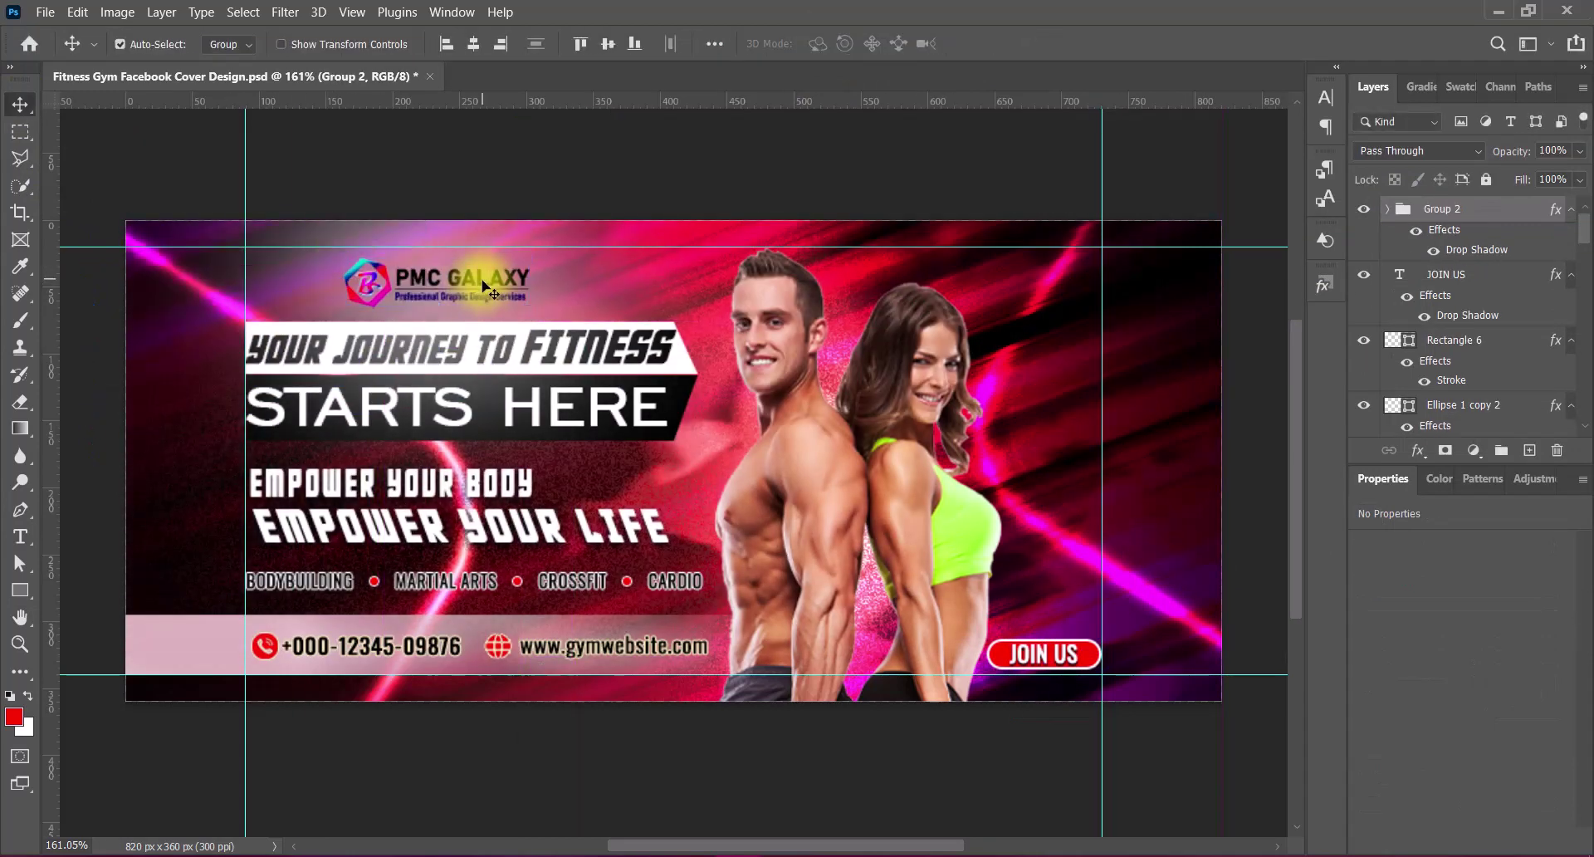
- Commit the logo's new size and check the PMC GALAXY text colour, keeping it unchanged
key(Return)
click(1389, 209)
double_click(1416, 274)
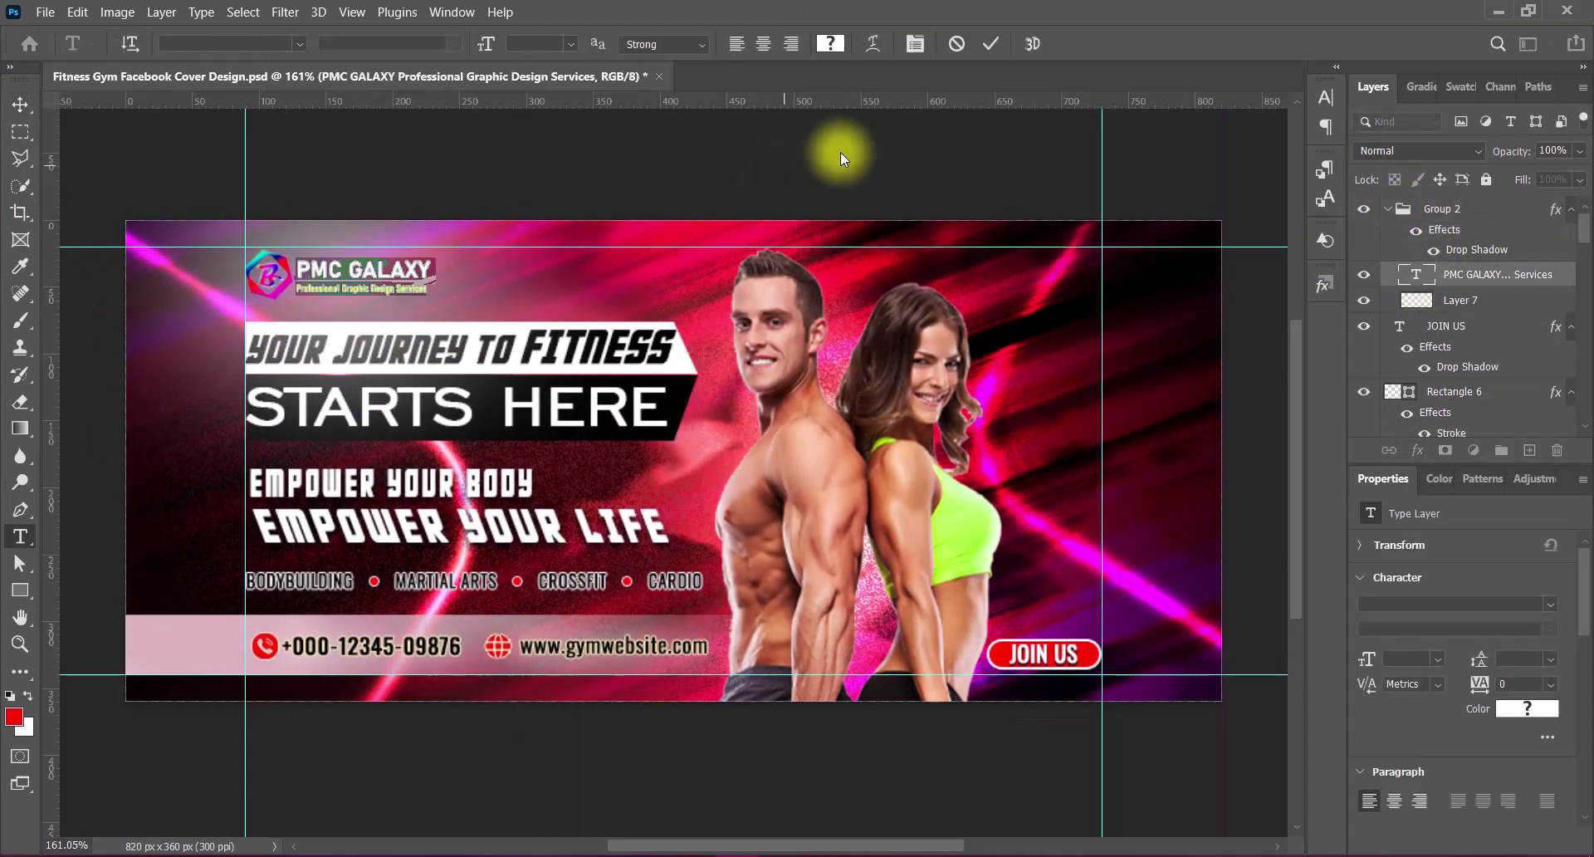
click(831, 44)
key(Return)
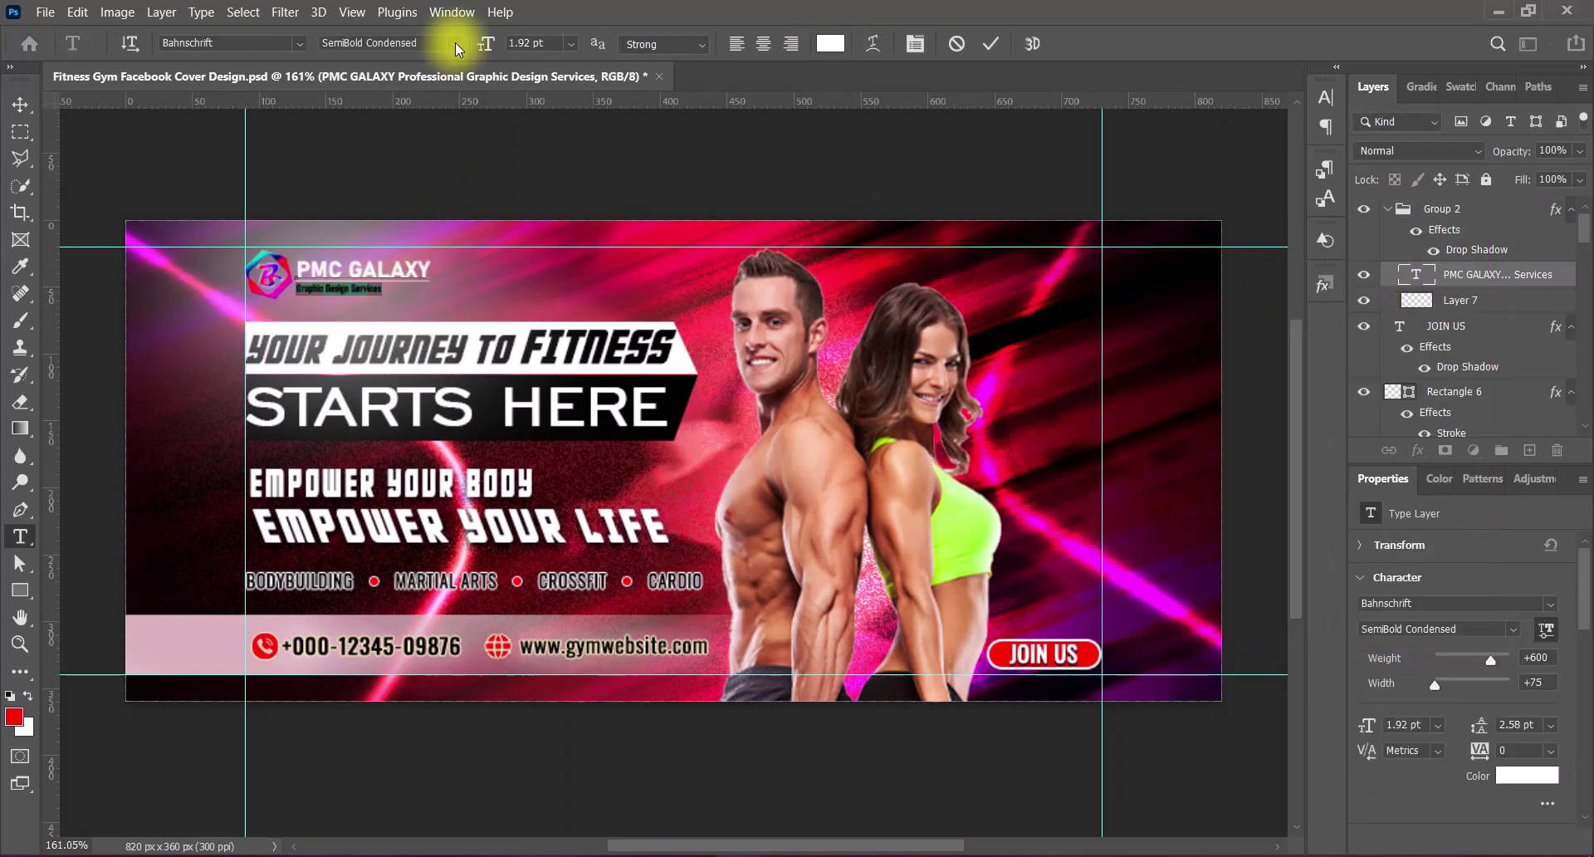
- Make the Graphic Design Services tagline SemiBold at font size 2.5
click(454, 44)
click(411, 244)
click(540, 43)
text(3)
key(Return)
text(2.5)
key(Return)
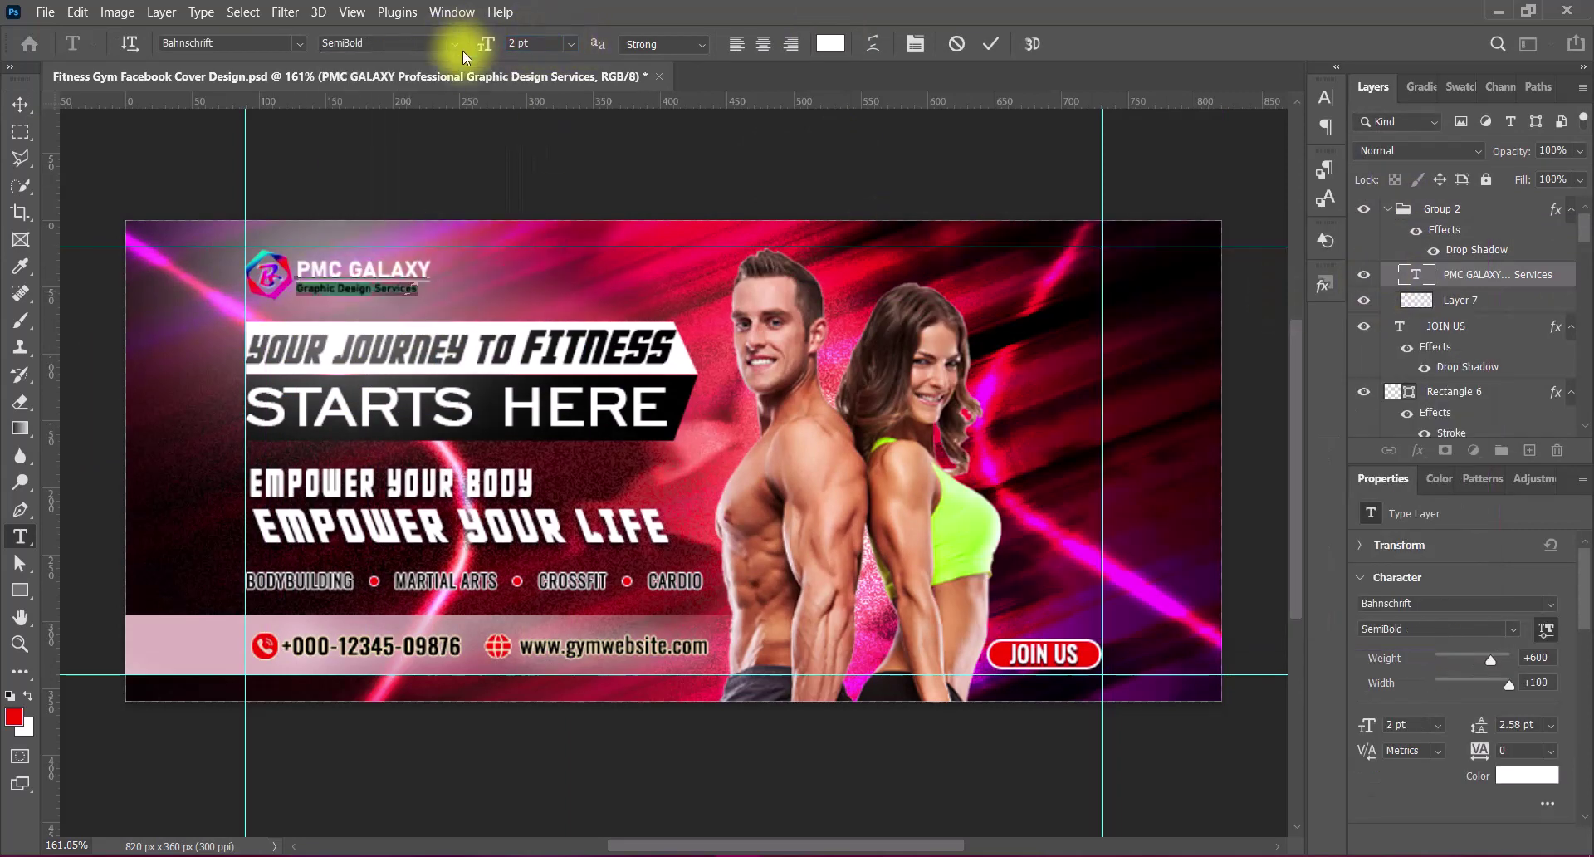
right_click(517, 50)
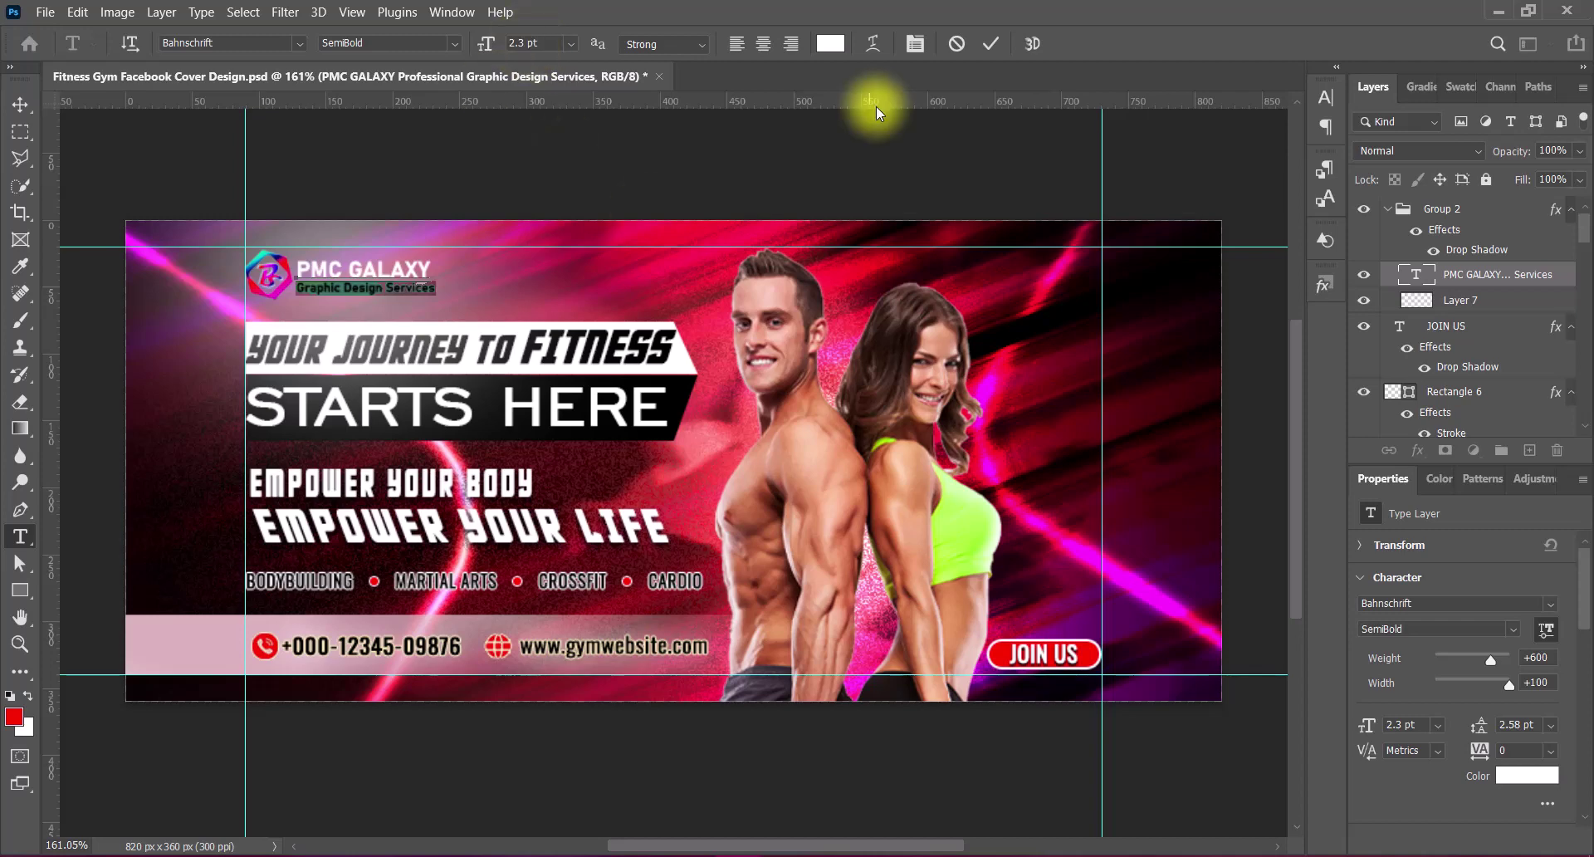
click(990, 43)
- Give the logo group a black drop shadow with Spread 0 and Size 40 px
click(1381, 203)
double_click(1381, 202)
click(178, 534)
click(1100, 213)
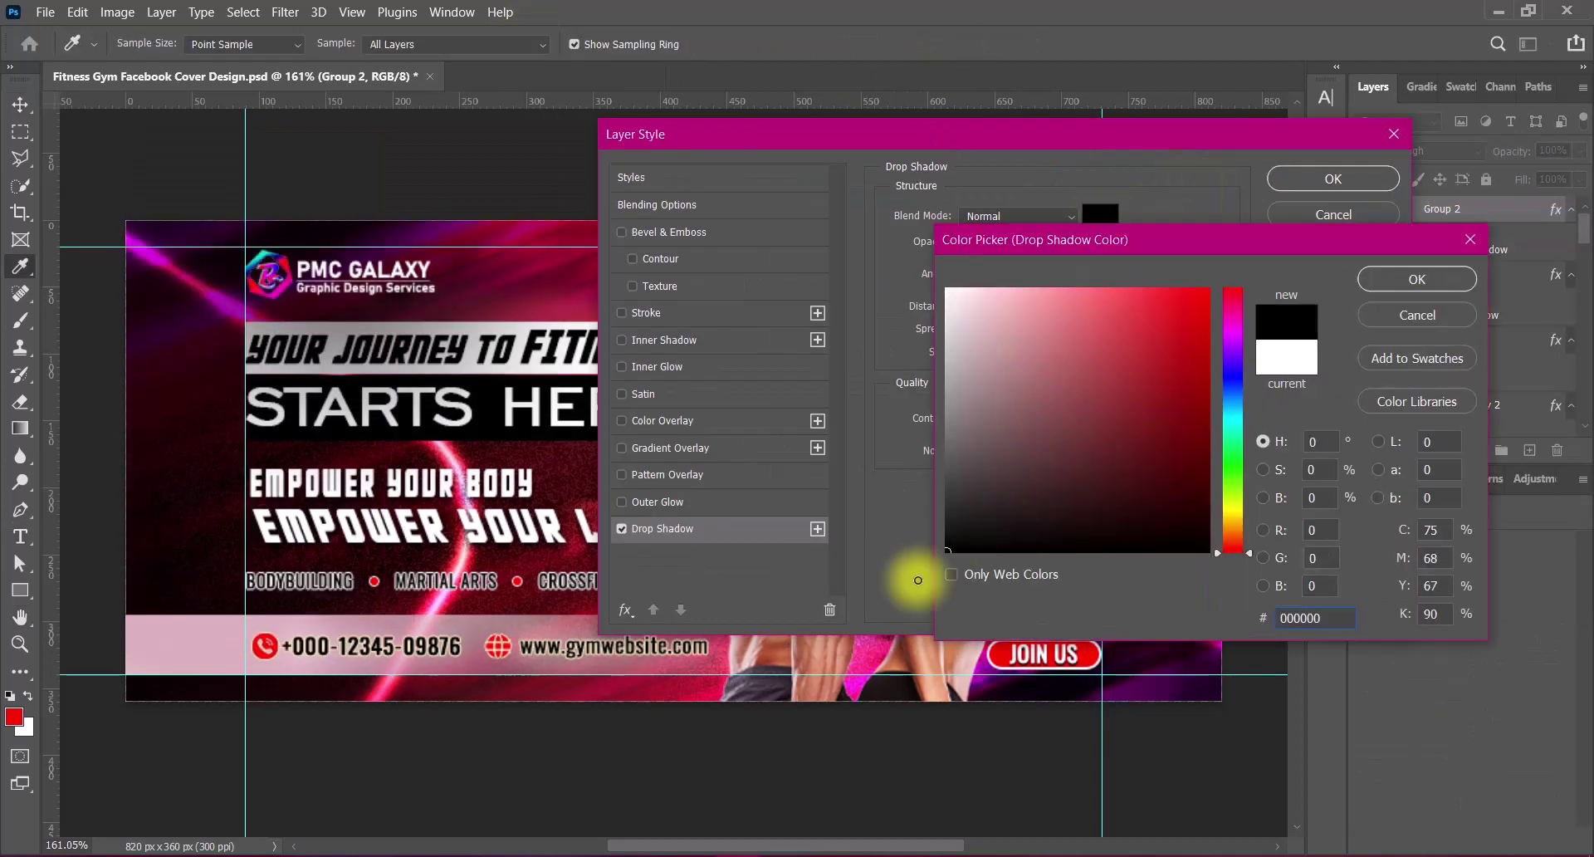
key(Return)
drag(989, 330, 941, 330)
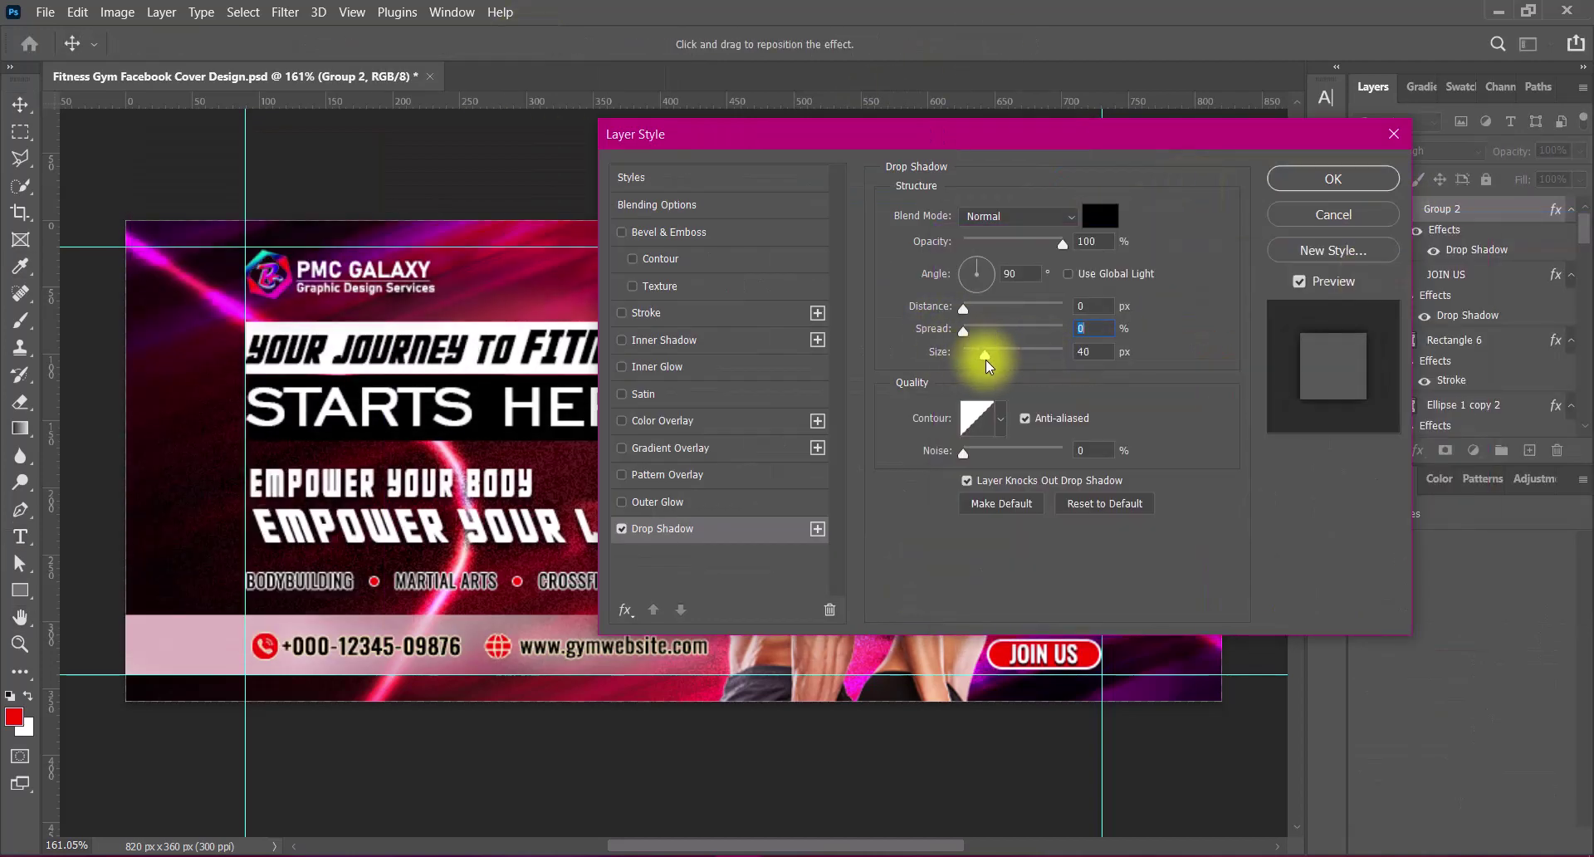
key(Return)
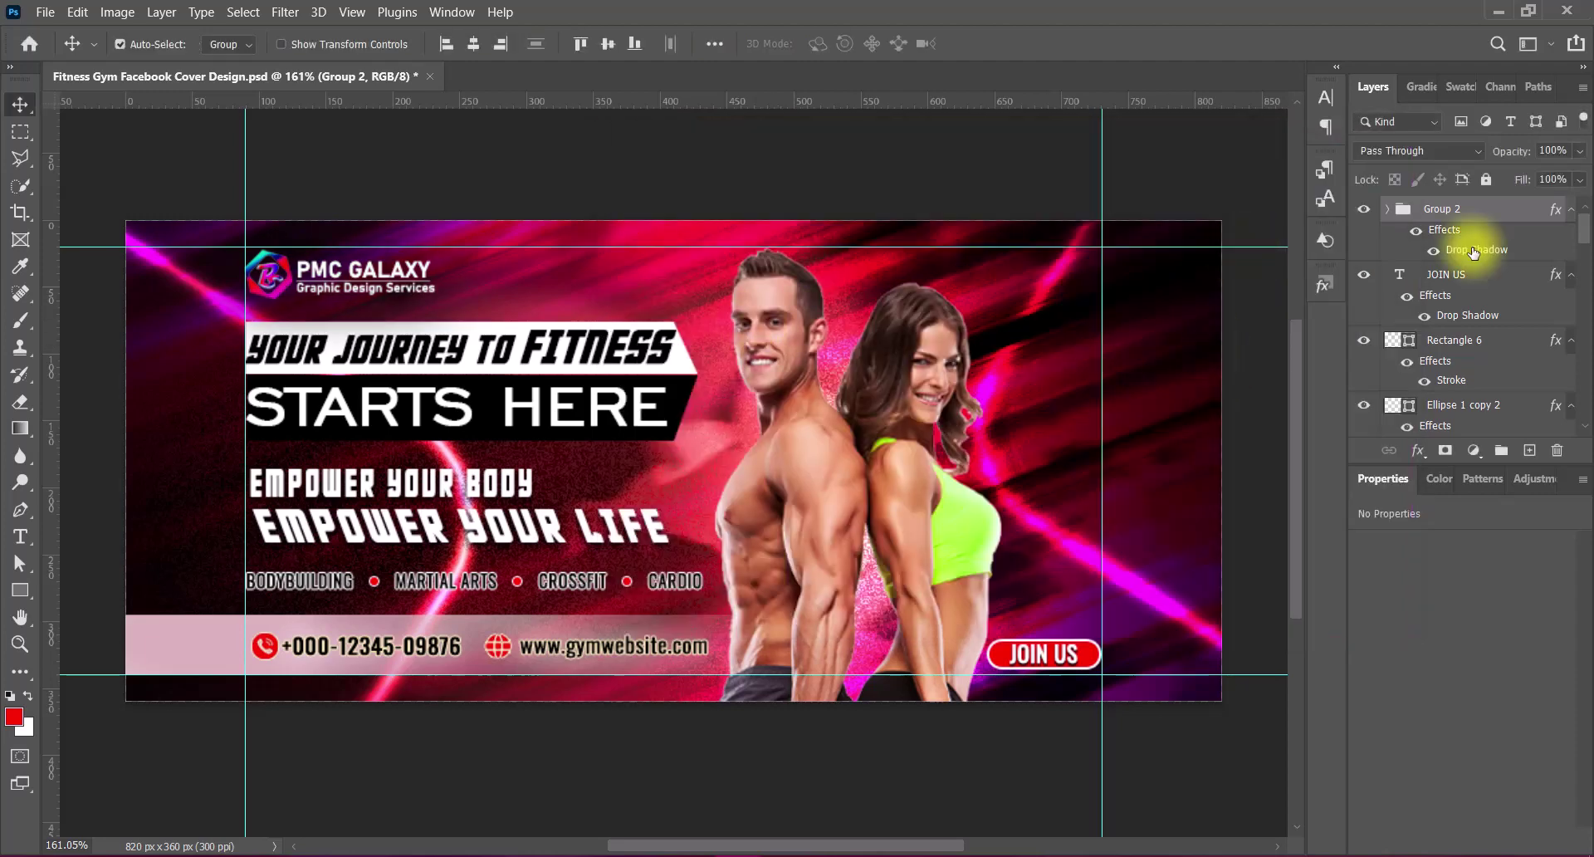
- Move the logo group above Rectangle 3 and make it slightly smaller
mouse_move(1474, 252)
mouse_down()
mouse_move(1480, 324)
mouse_move(1395, 342)
mouse_up()
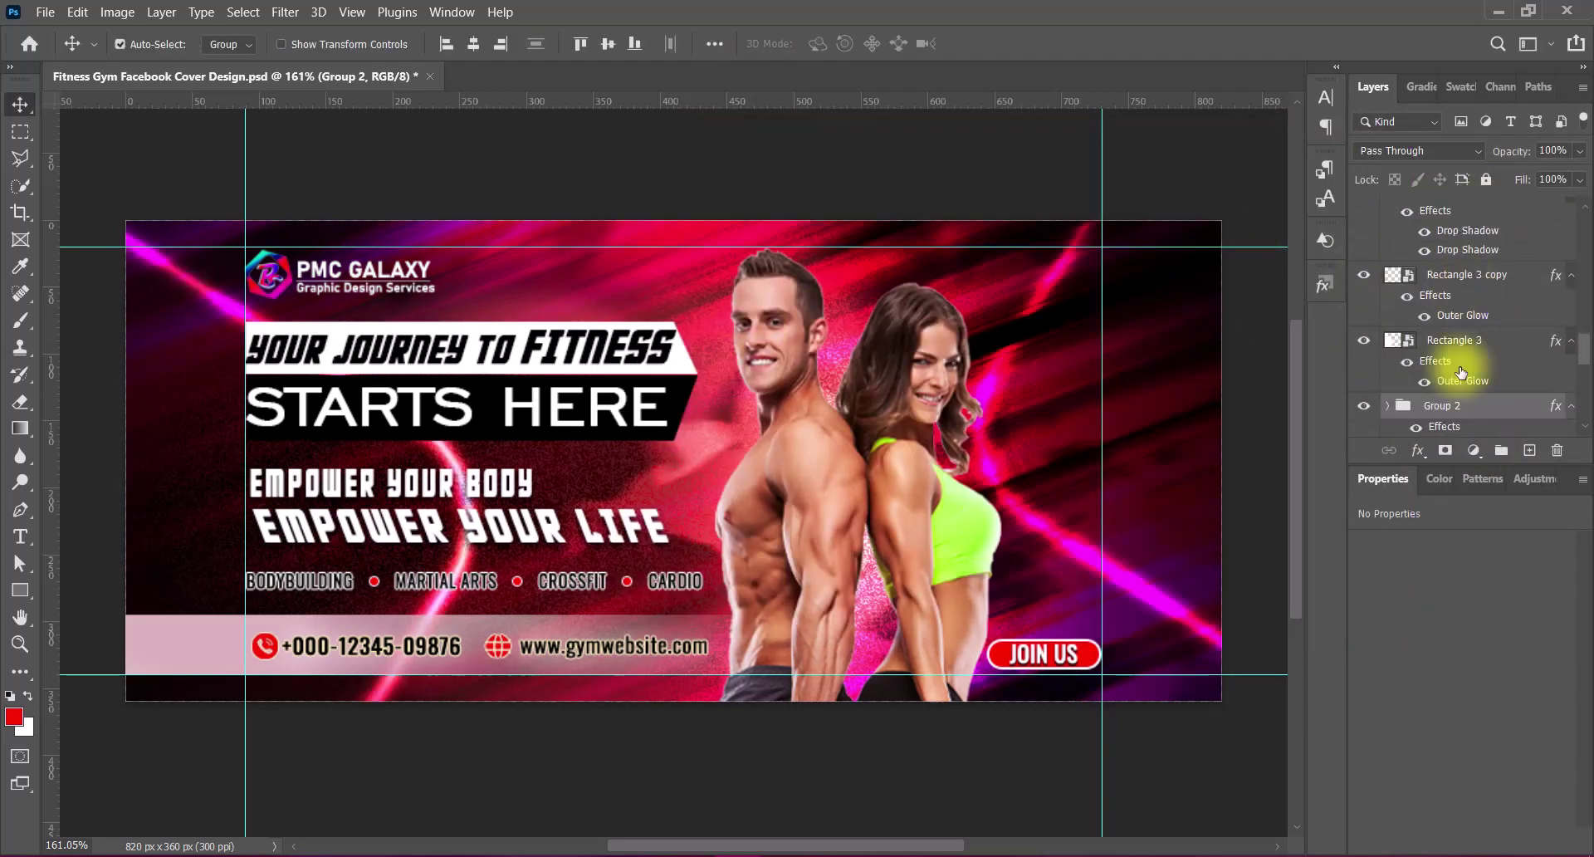
key(ctrl+z)
key(ctrl+z)
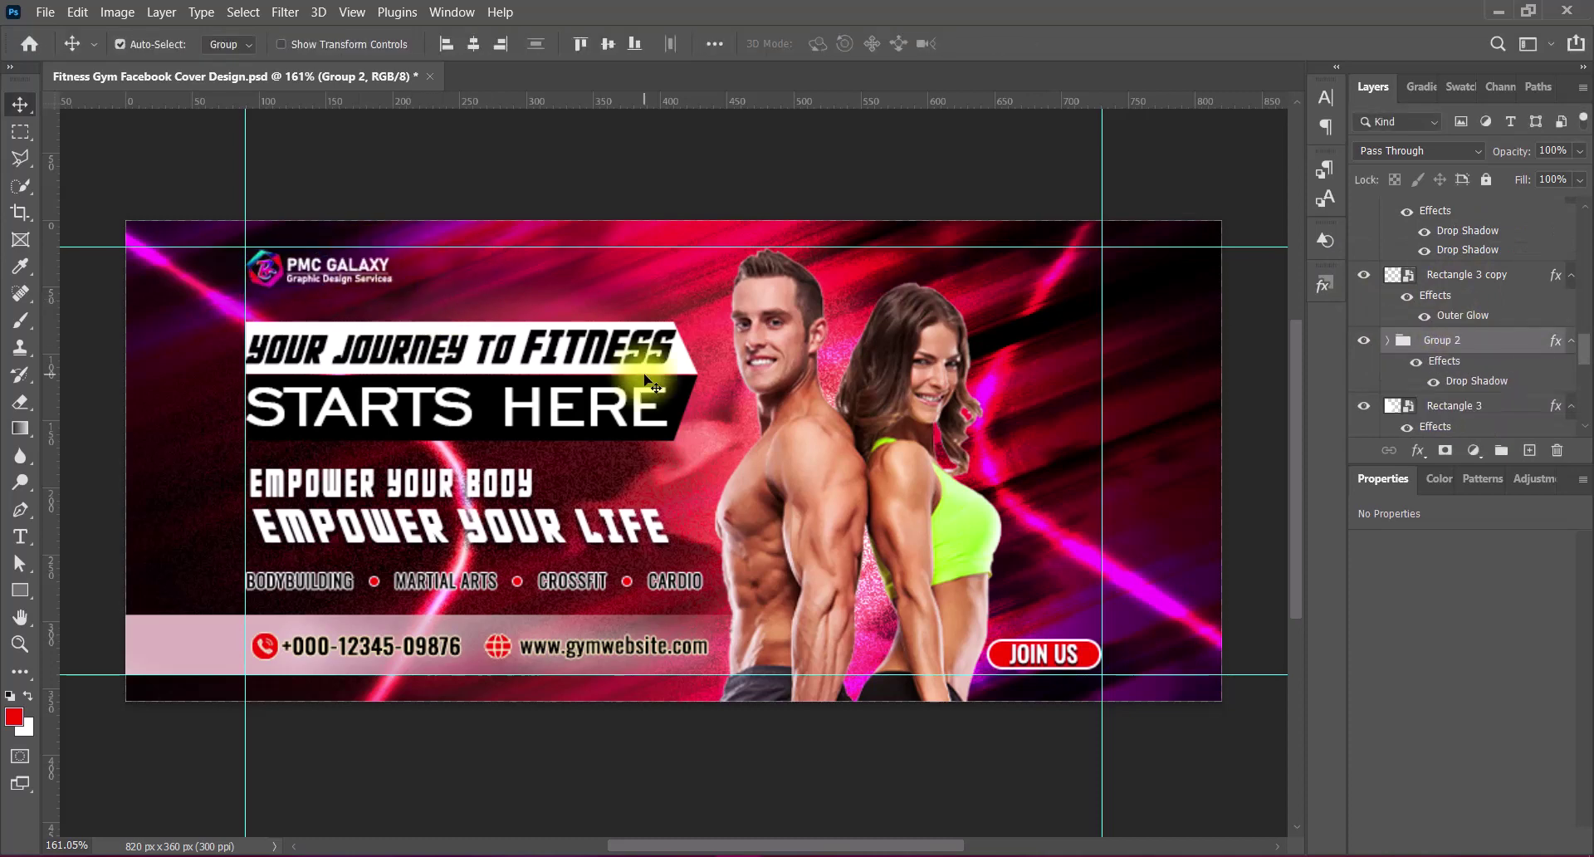
click(528, 752)
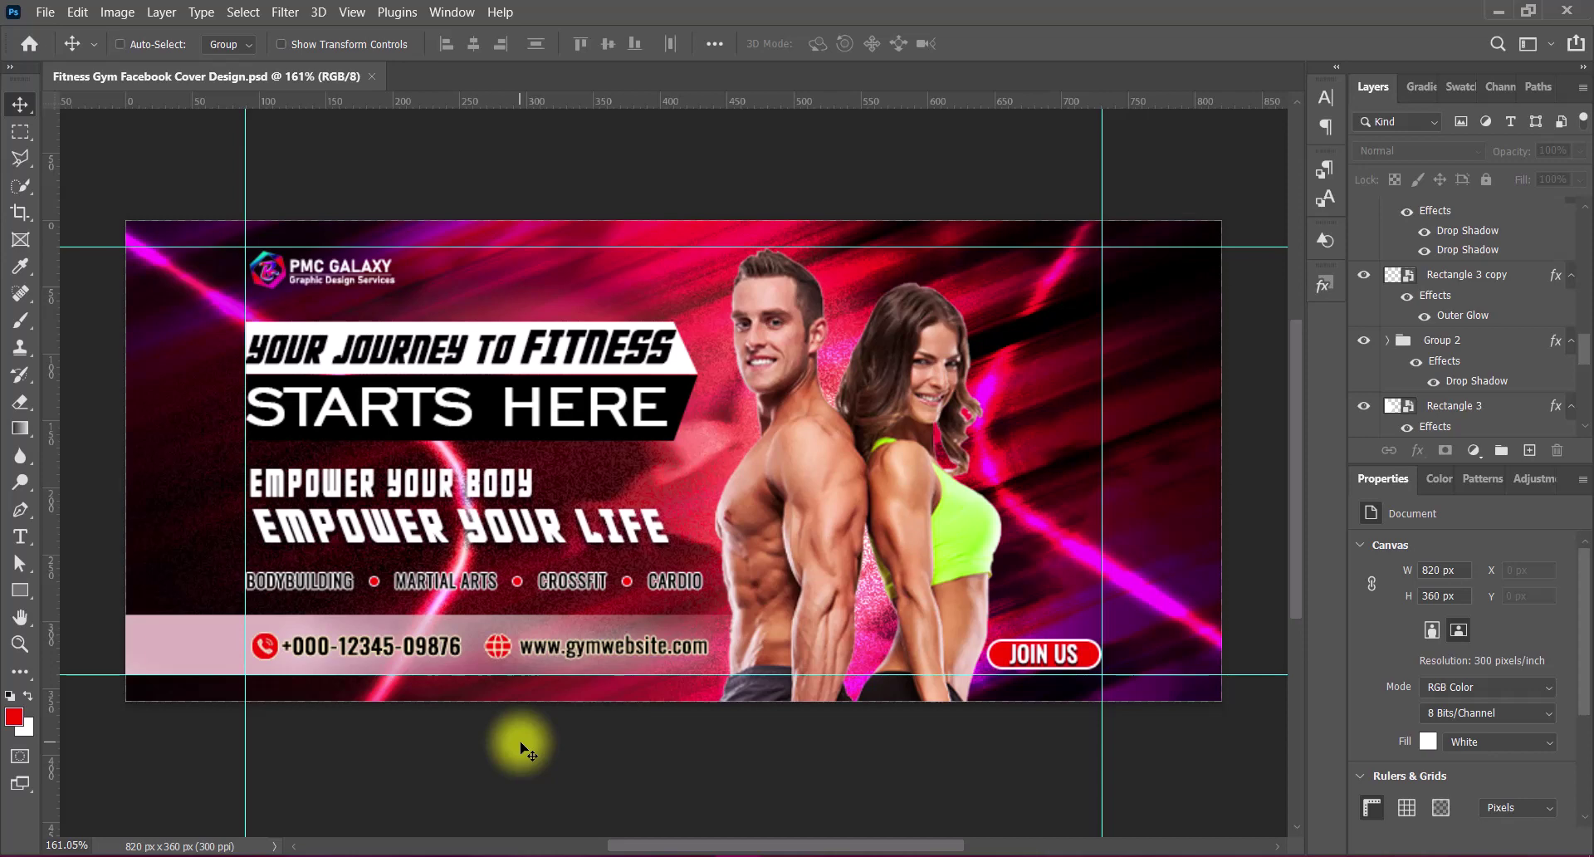
- Delete the top horizontal guide and both vertical guides by dragging them into the rulers
drag(712, 247, 689, 96)
drag(245, 160, 50, 196)
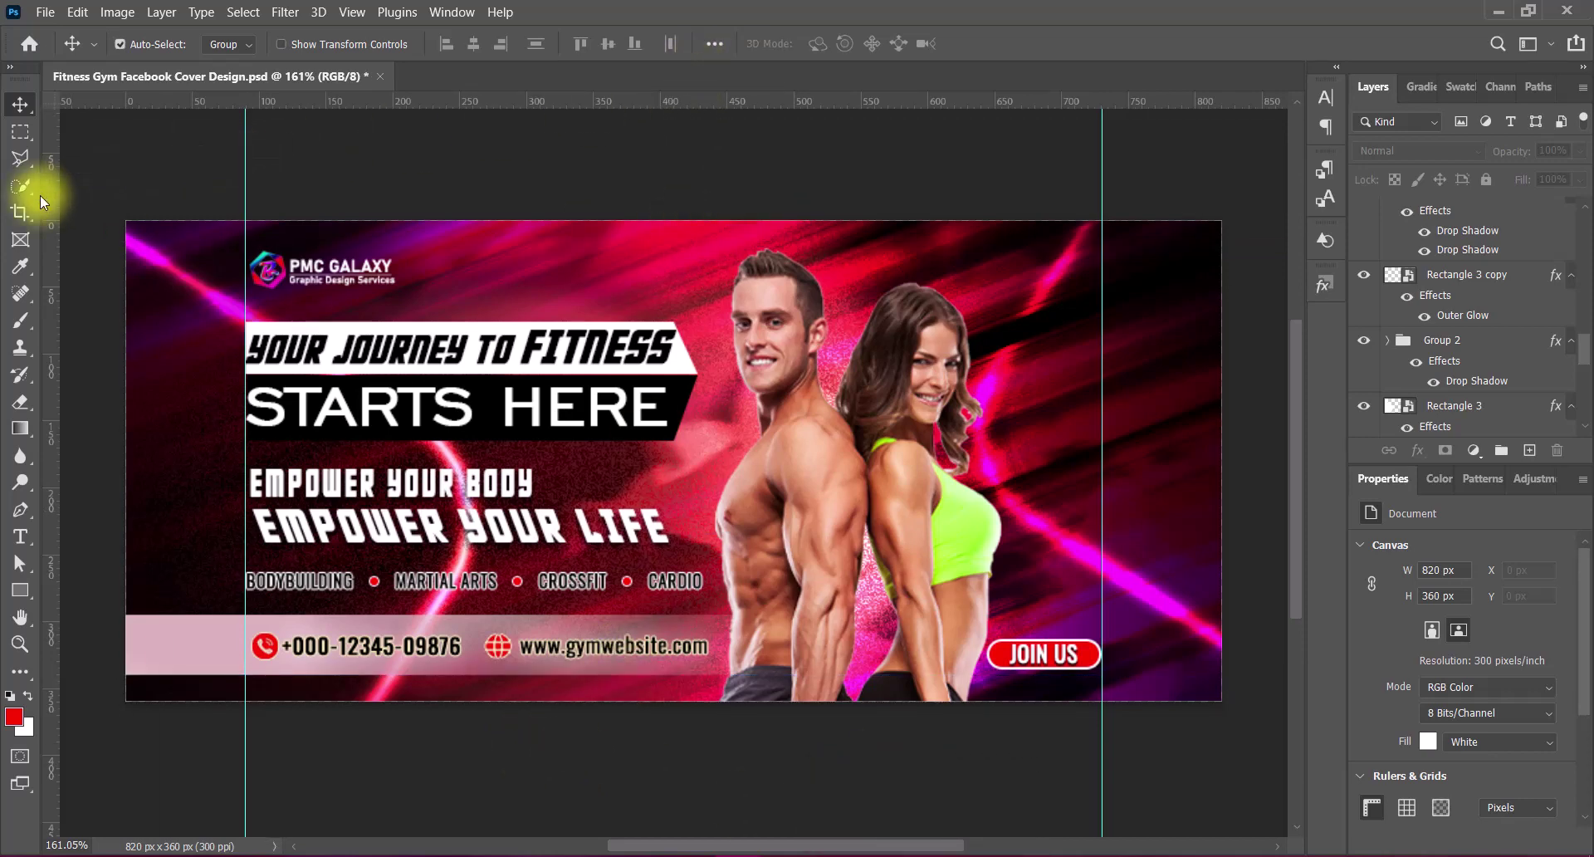
drag(1093, 186, 16, 223)
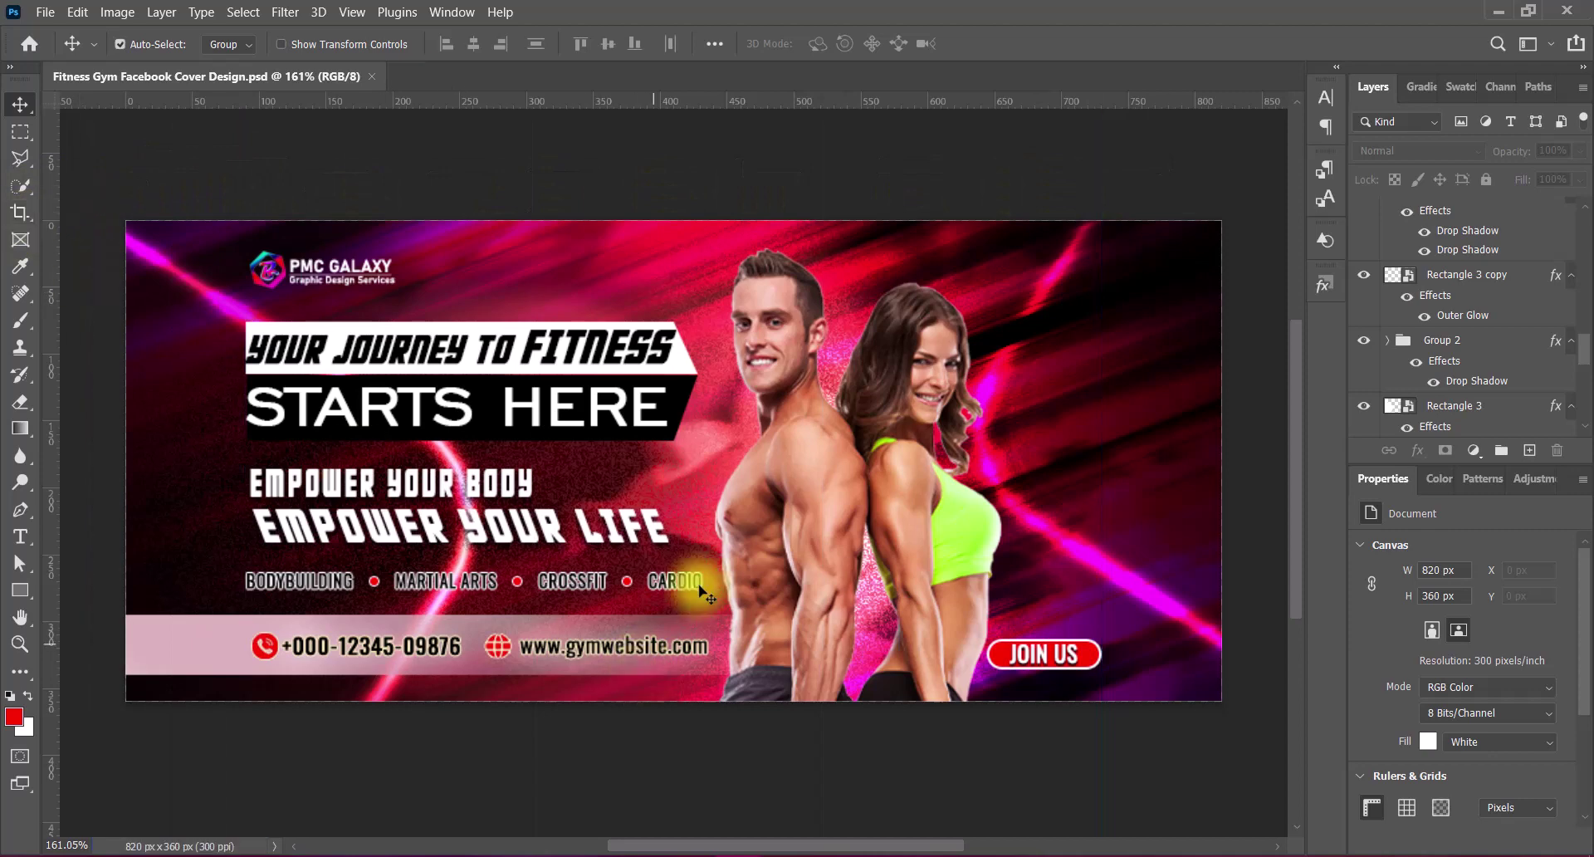
- Zoom in and out with Alt+scroll to inspect the finished cover
scroll(704, 455, up, 1)
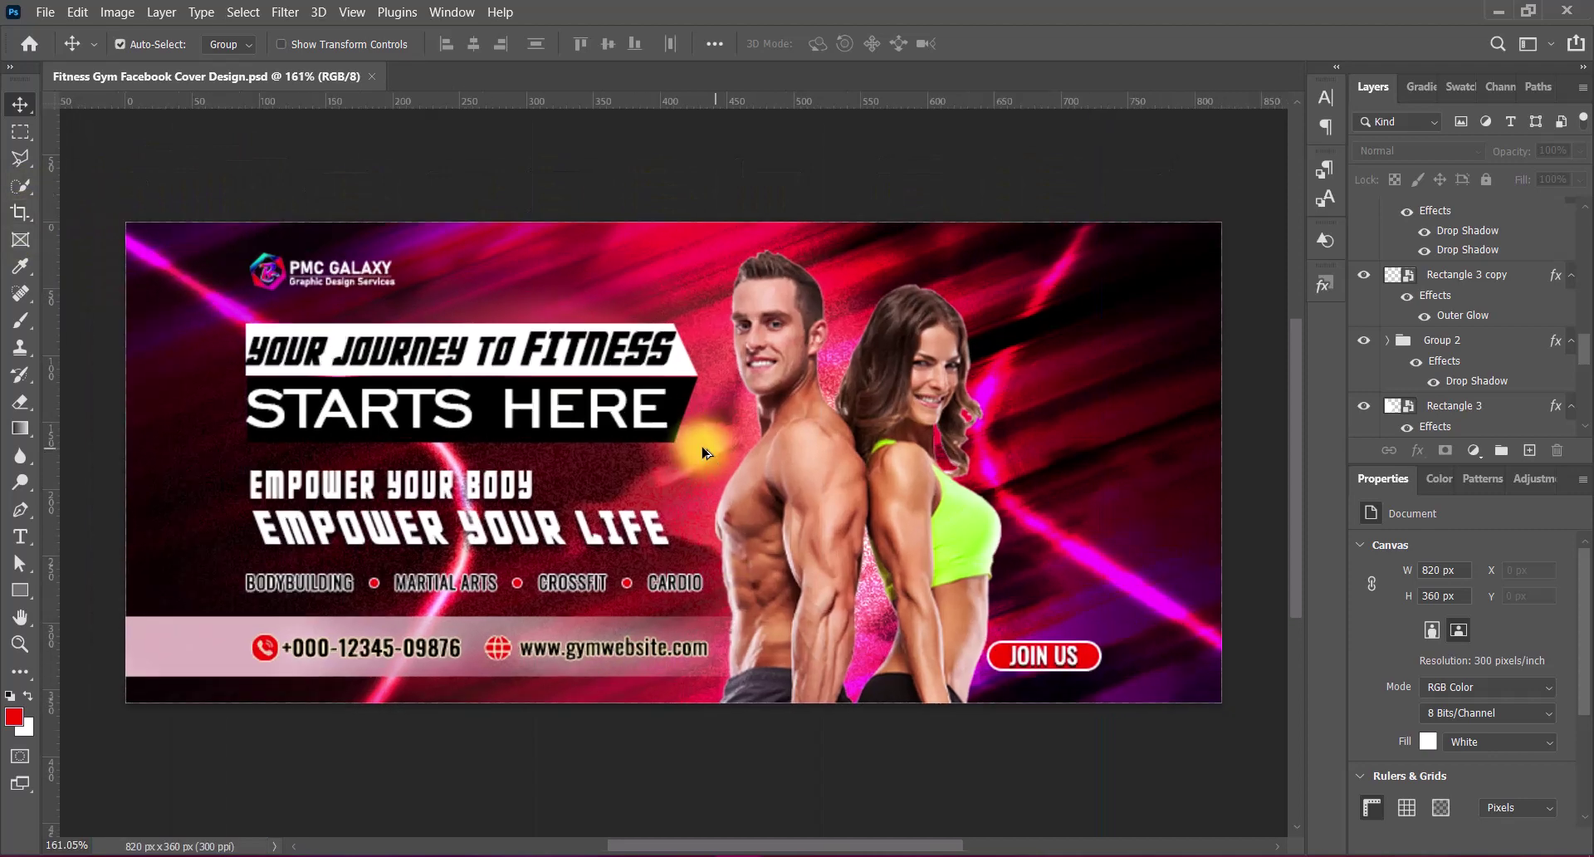
scroll(703, 452, down, 1)
scroll(704, 454, down, 1)
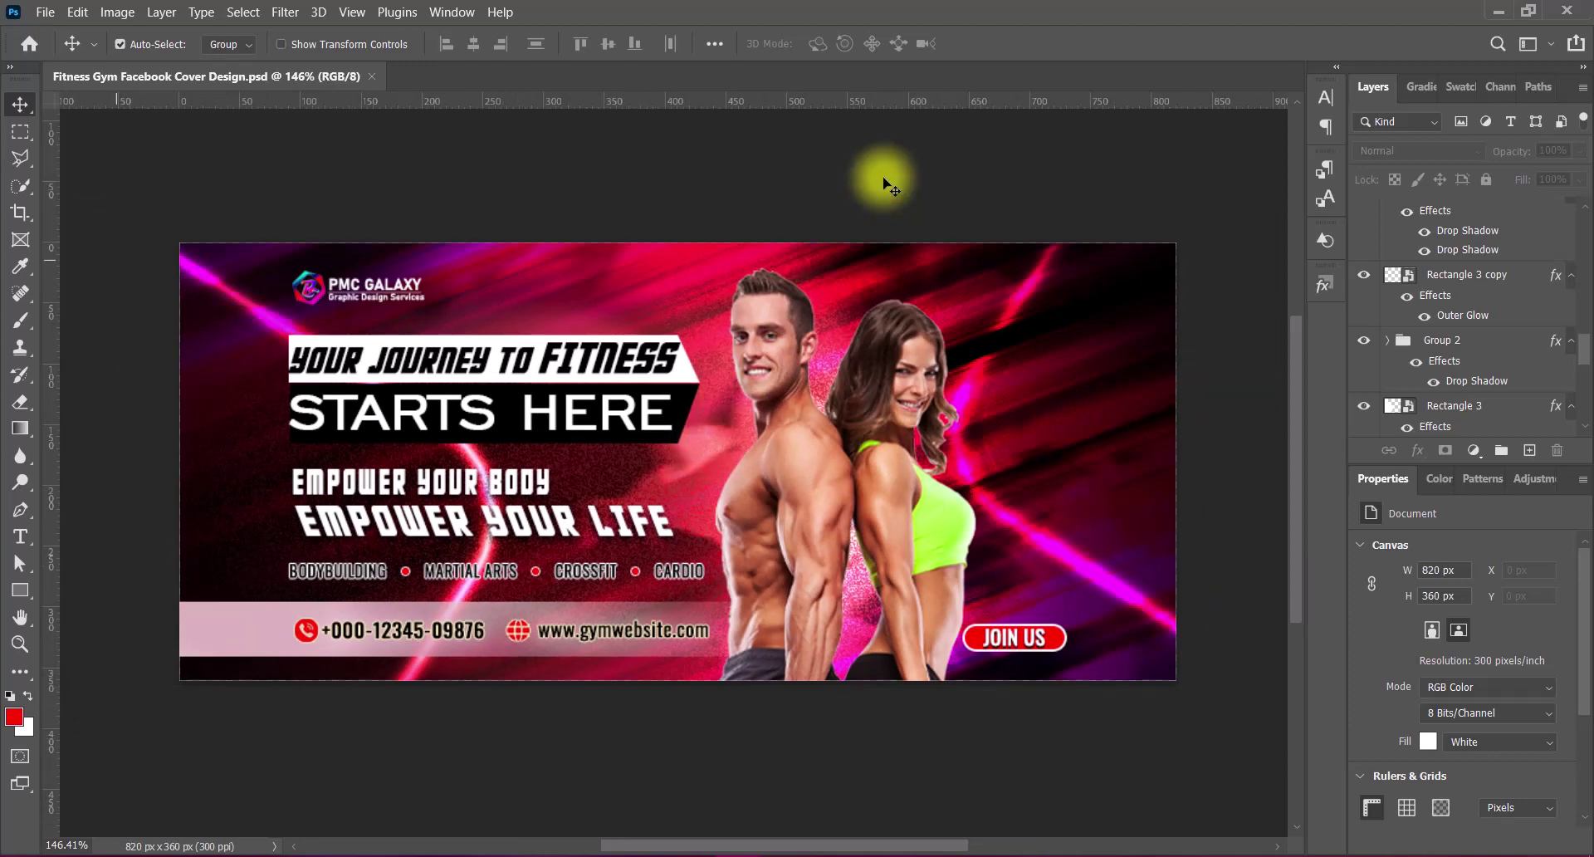
scroll(606, 440, up, 1)
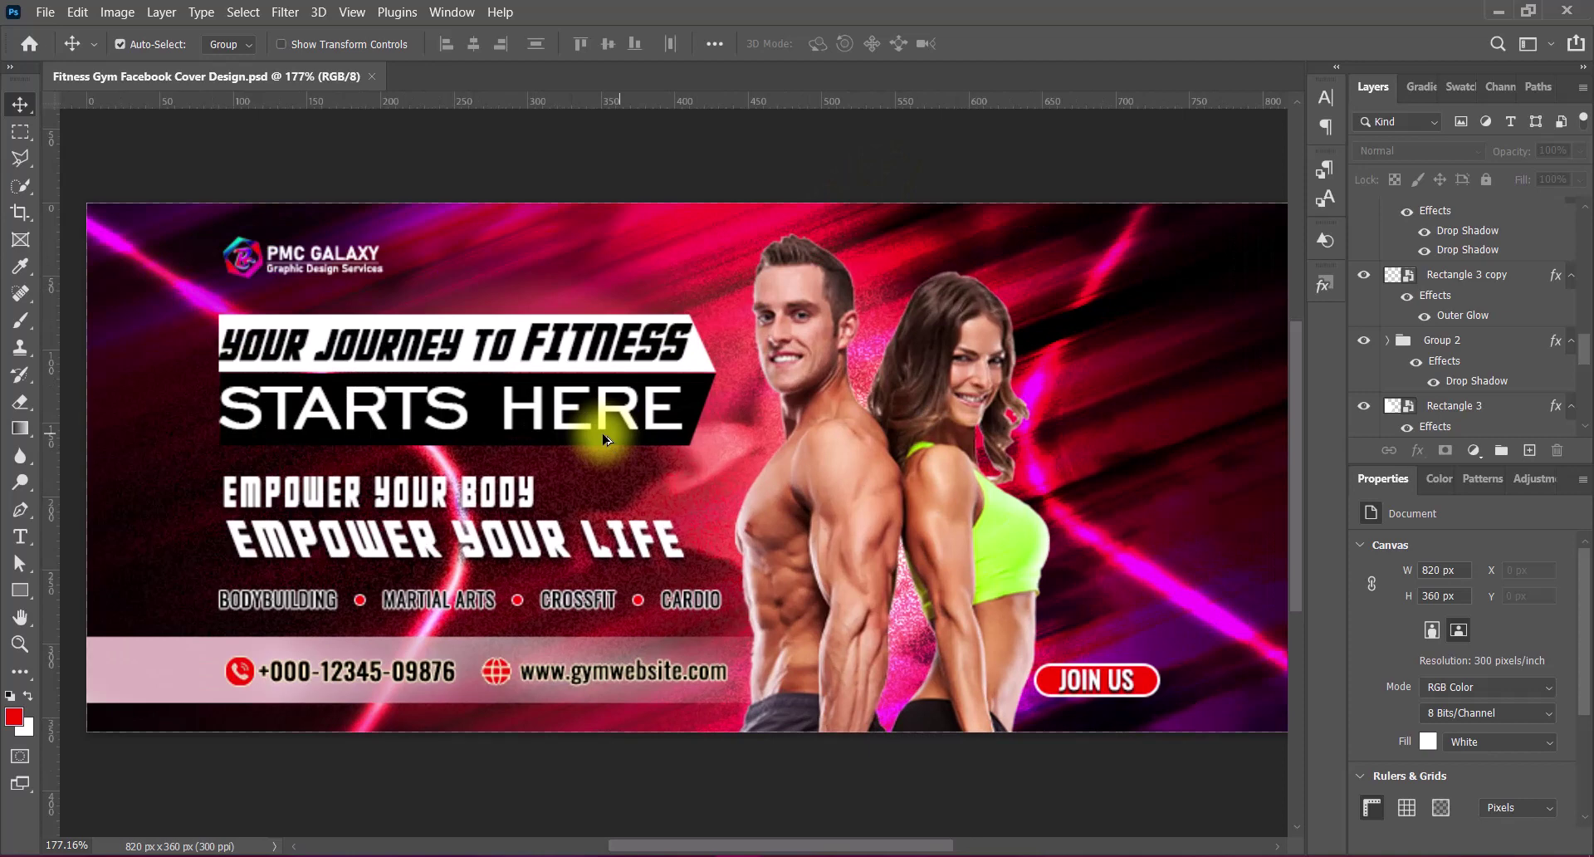